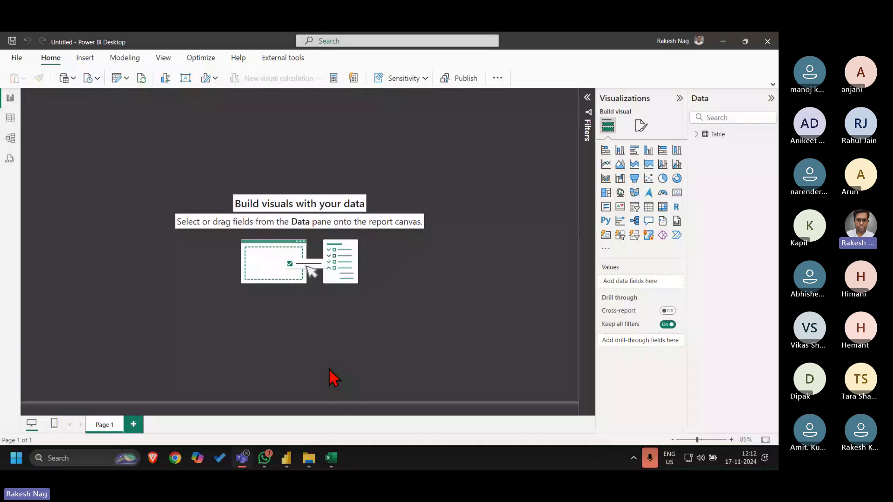
Switch to the Book1 workbook in Excel and select the whole employee table to review its extent
mouse_move(340, 466)
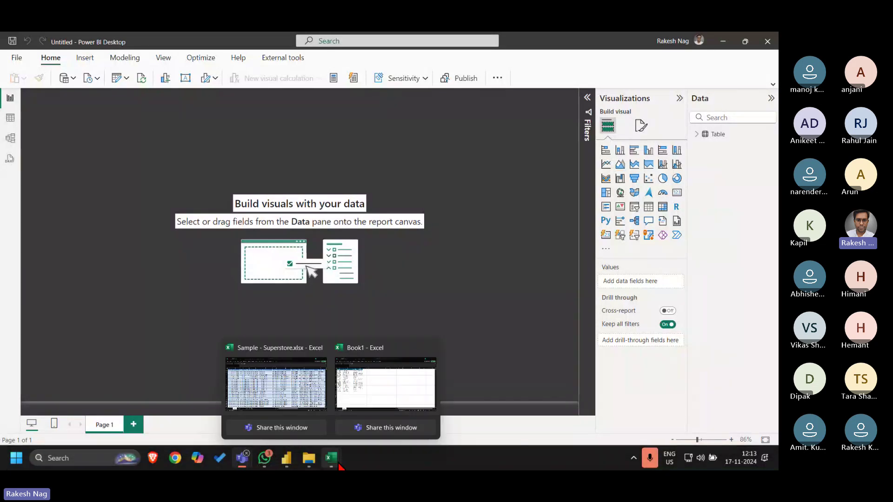
left_click(361, 397)
key("ctrl+a")
key("ctrl+c")
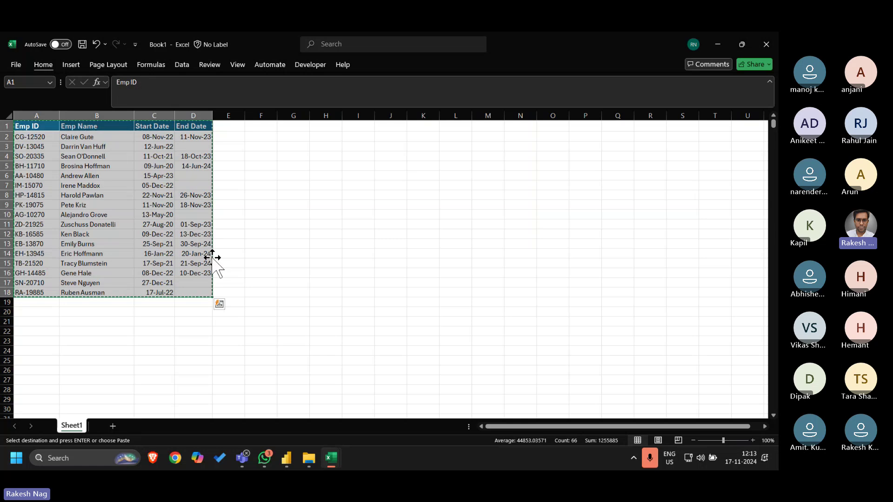
key("Escape")
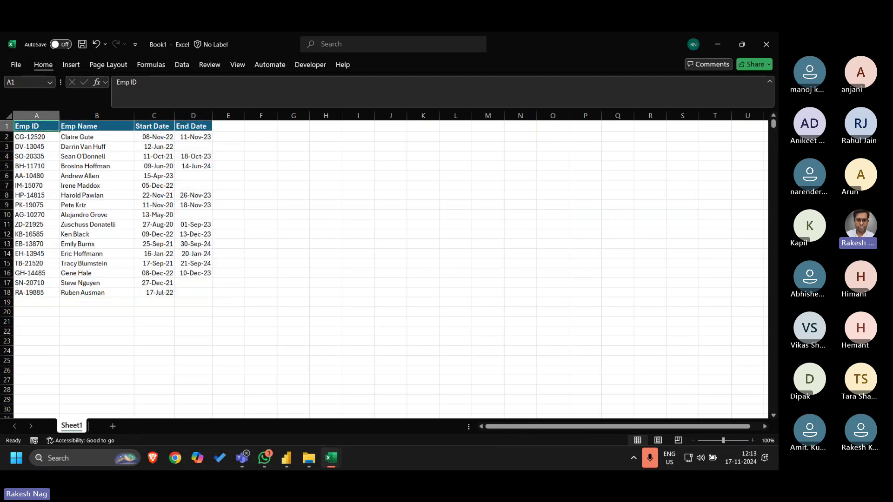
Review the Start Date column of the employee table, ending at the End Date header
left_click(191, 185)
key("Up")
key("Up")
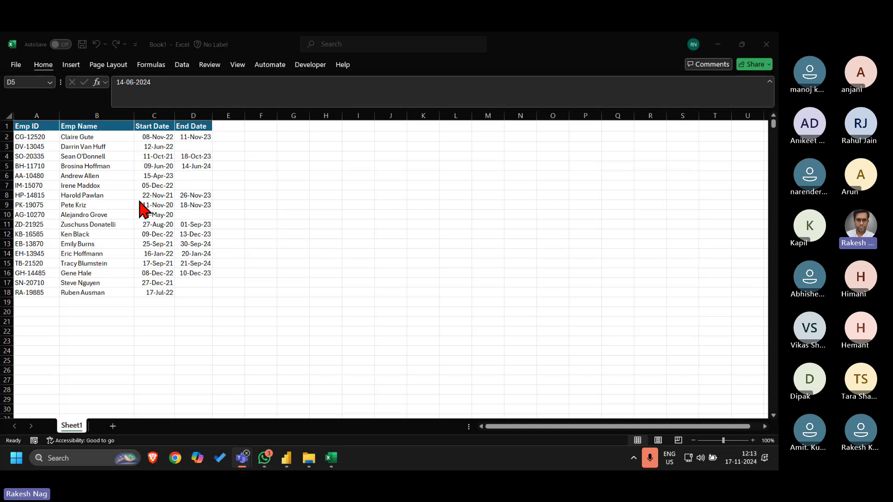
key("Up")
key("Left")
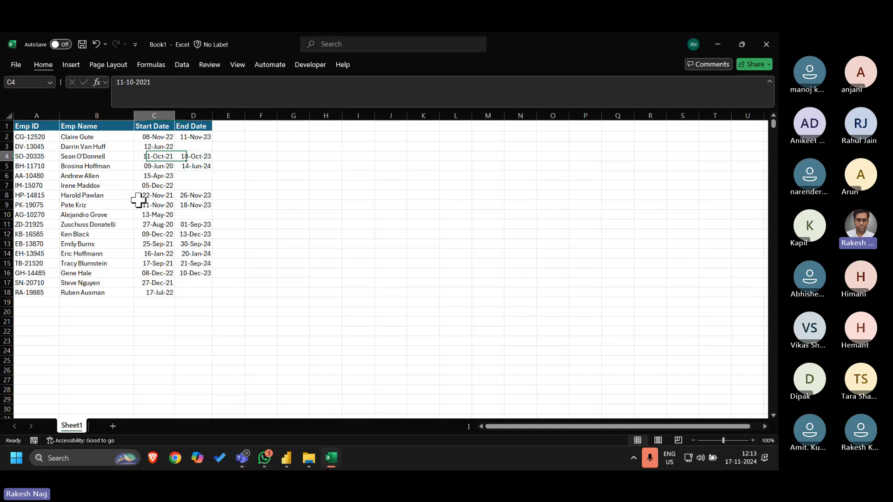
key("ctrl+space")
key("ctrl+Up")
key("Right")
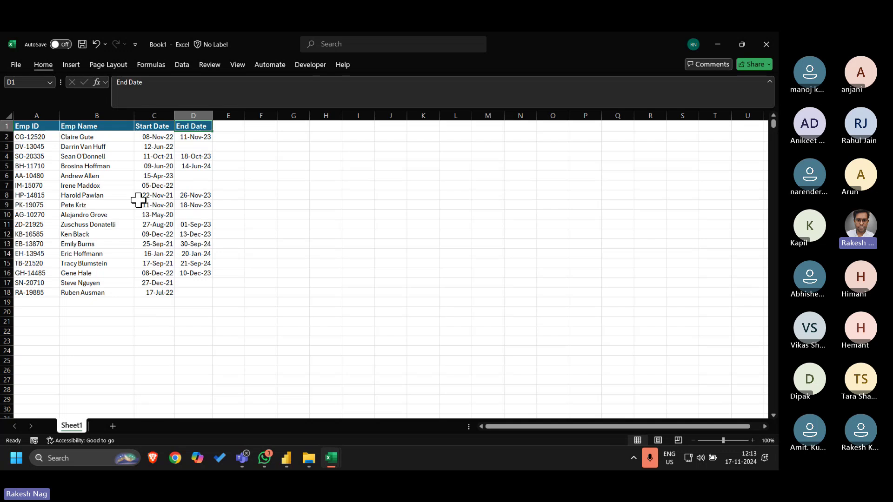
Examine the End Date column for filled and blank entries to tell departed from current employees
key("Down")
key("Down")
key("Down")
key("Down")
key("Down")
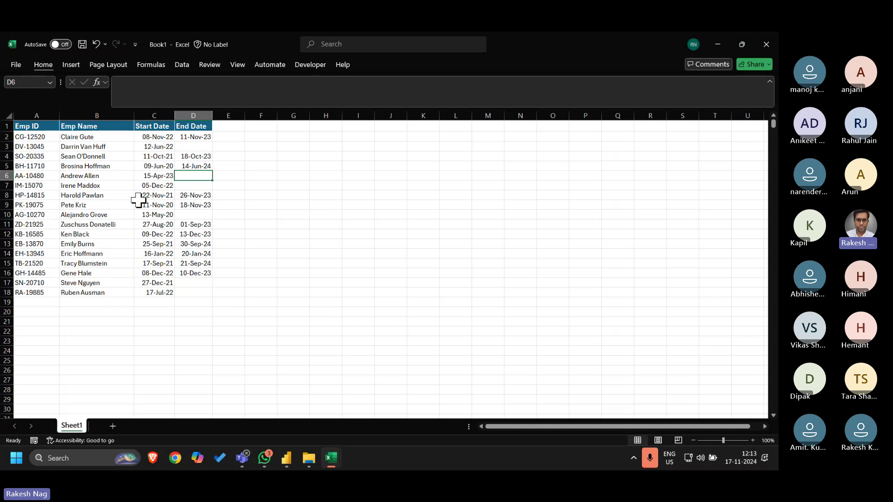
key("Down")
key("Down")
key("Down")
key("Up")
key("Up")
key("Up")
key("Up")
key("Up")
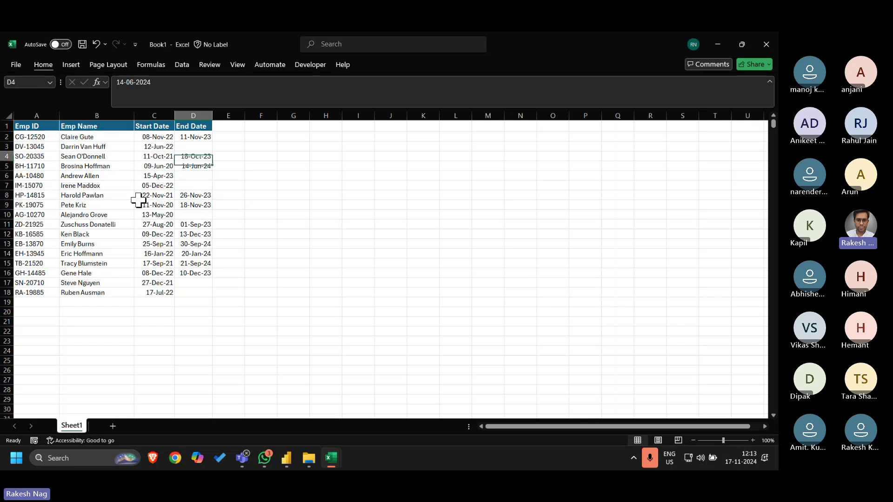
key("Up")
key("Up")
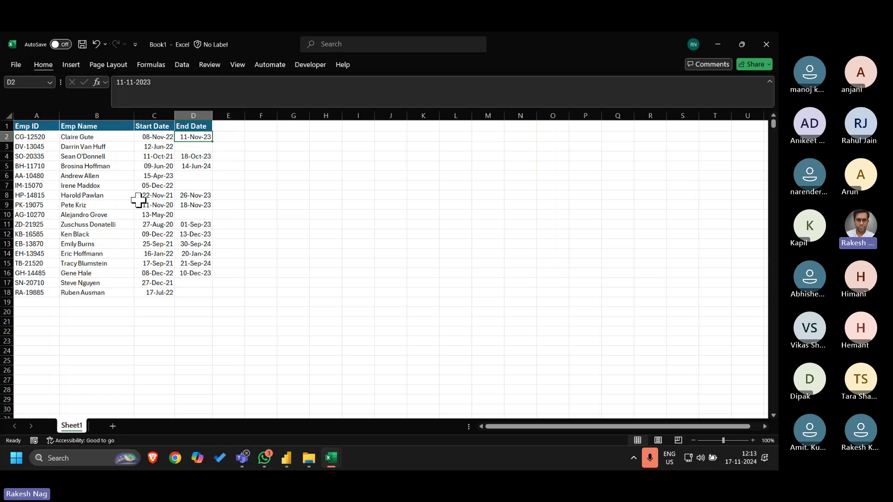
key("Up")
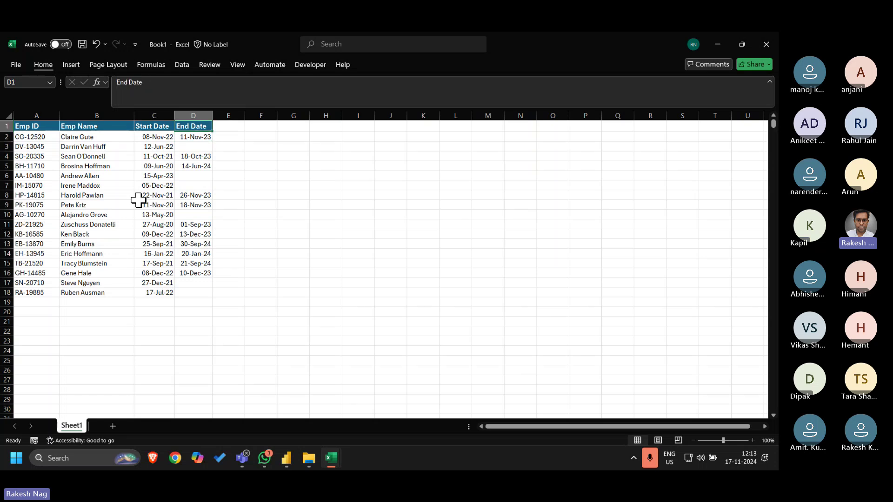
Check the Emp ID column from its first to its last record
key("Left")
key("Left")
key("Left")
key("Down")
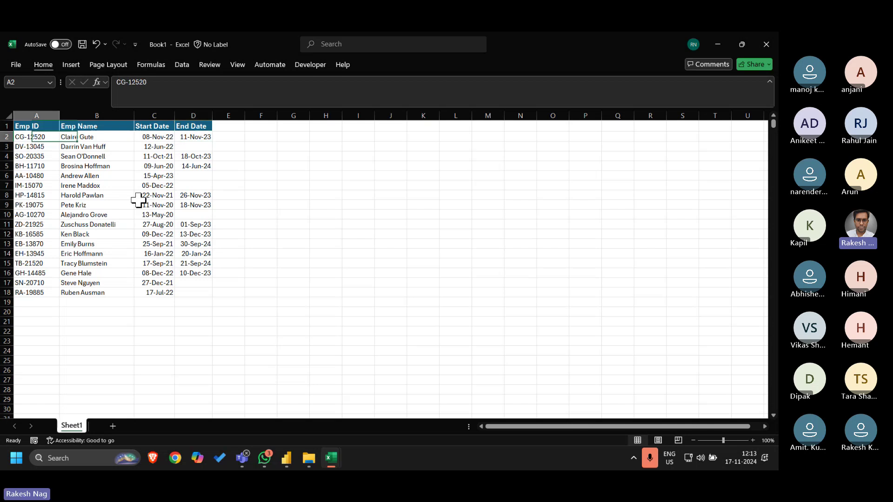
key("ctrl+Down")
key("ctrl+Up")
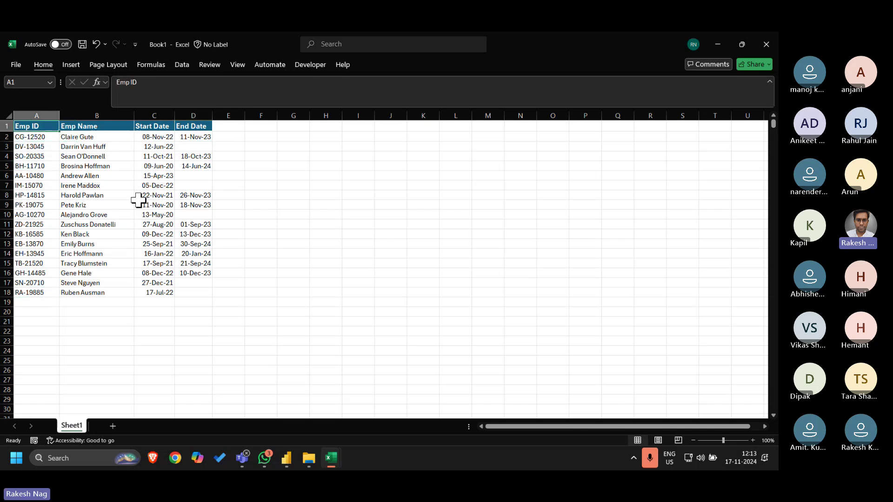
Switch to Power BI Desktop and view the loaded employee table's data
key("alt+Tab")
key("alt+Tab")
key("alt+Tab")
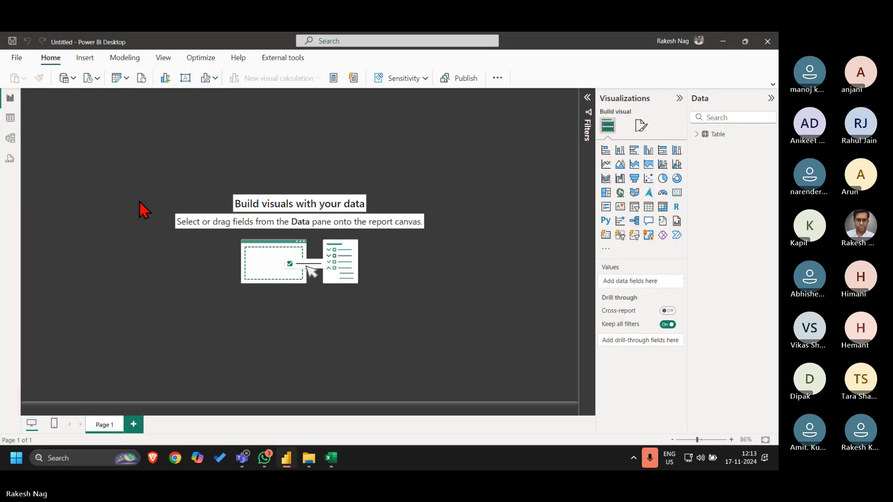
left_click(11, 119)
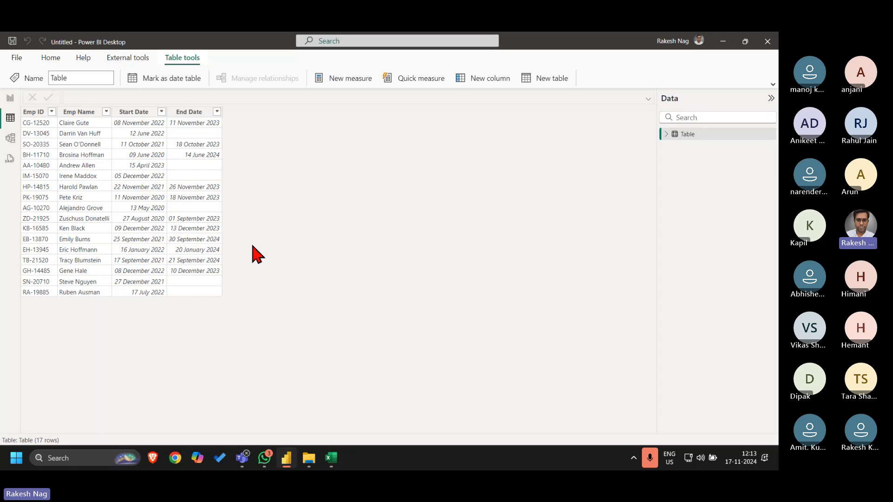
Return to the Book1 workbook in Excel and duplicate the entire employee table starting at cell G1
key("alt+Tab")
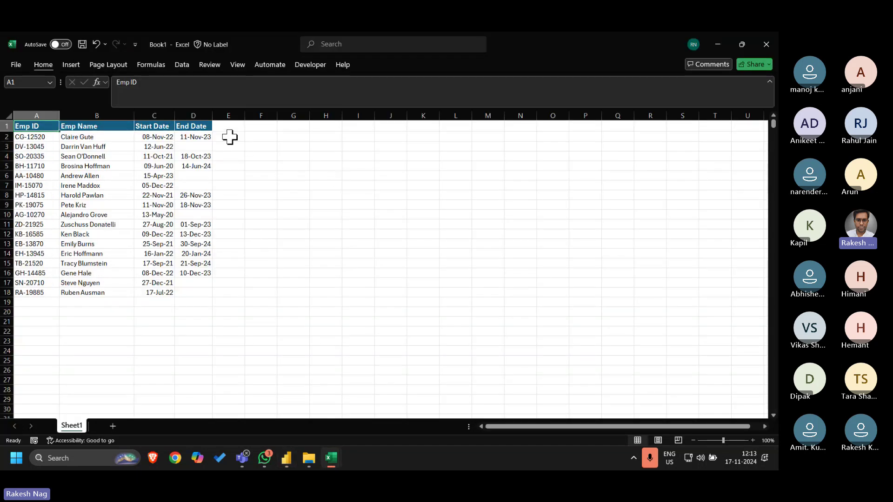
left_click(159, 125)
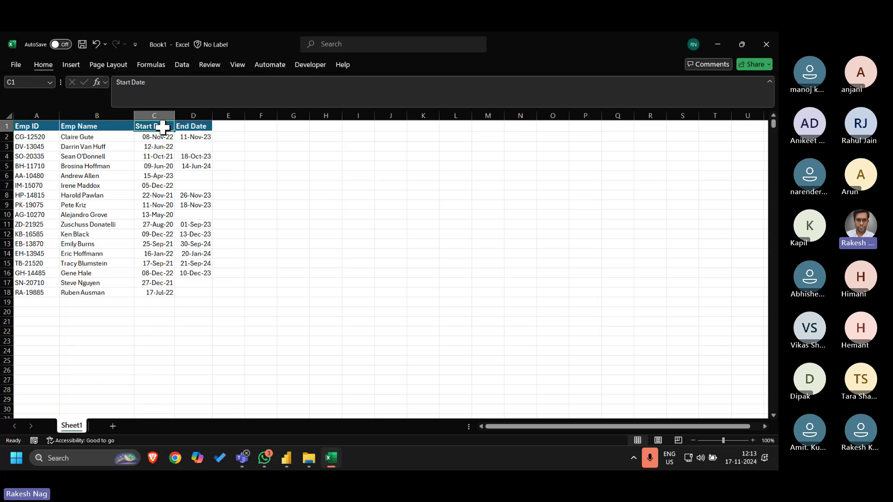
key("ctrl+space")
key("ctrl+a")
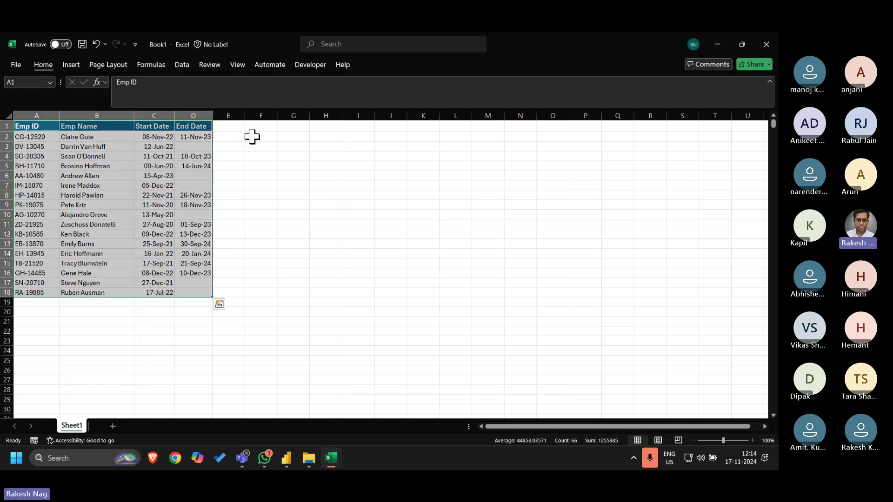
key("ctrl+c")
key("Left")
key("Right")
key("Right")
key("Right")
key("Right")
key("Right")
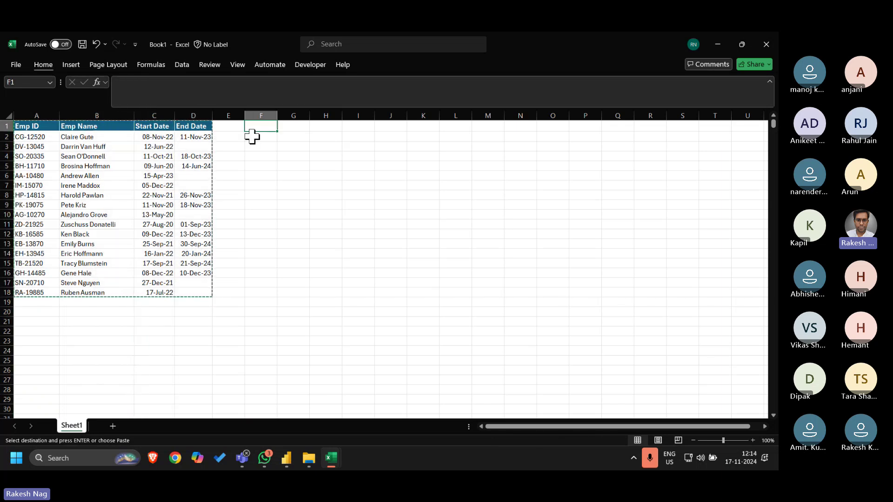
key("ctrl+v")
Remove the Start Date and End Date columns from the copied table, keeping only Emp ID and Emp Name
key("Right")
key("Right")
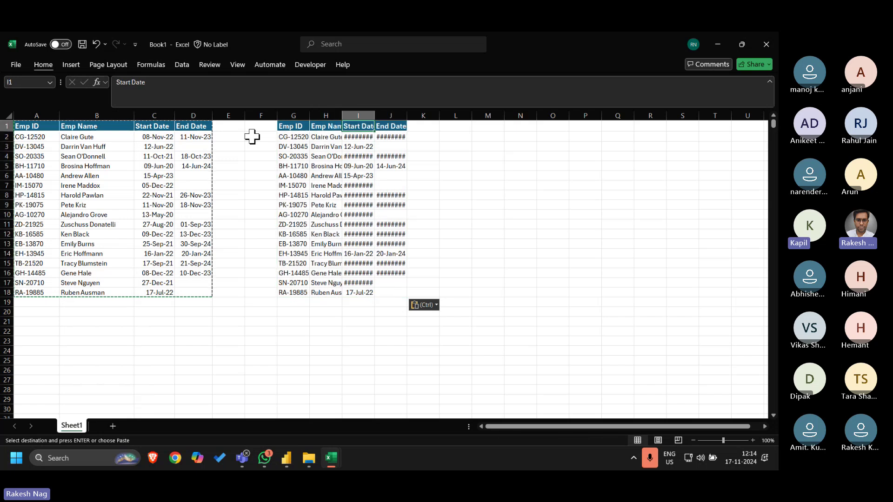
key("ctrl+space")
key("shift+Right")
key("Delete")
AutoFit the column widths of the copied Emp ID and Emp Name table
key("Left")
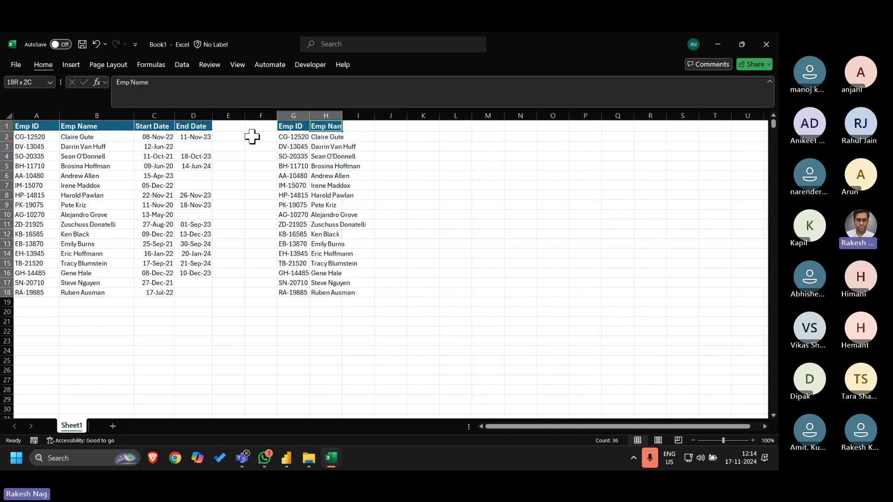
key("ctrl+a")
key("alt+h")
key("o")
key("i")
Enter the years 2020, 2021, 2022, 2023 and 2024 as headers in cells I1 to M1 beside the copied table
key("Right")
key("Right")
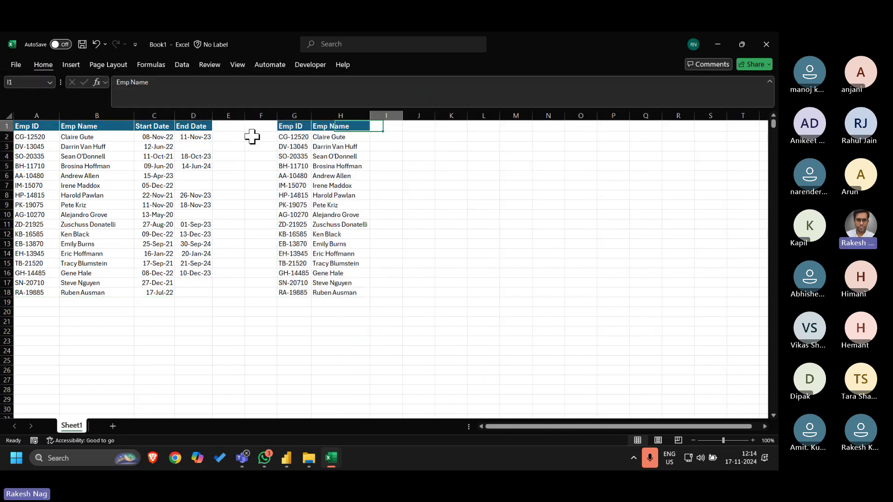
type("2")
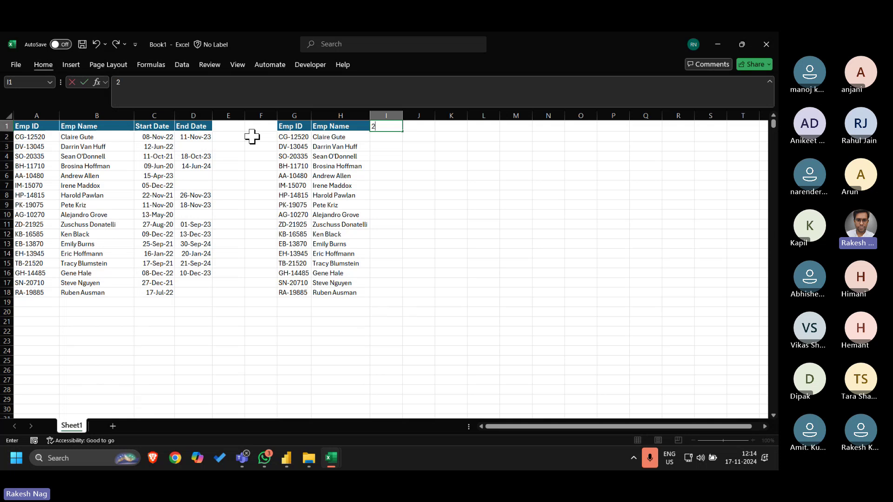
type("020")
key("Return")
key("Right")
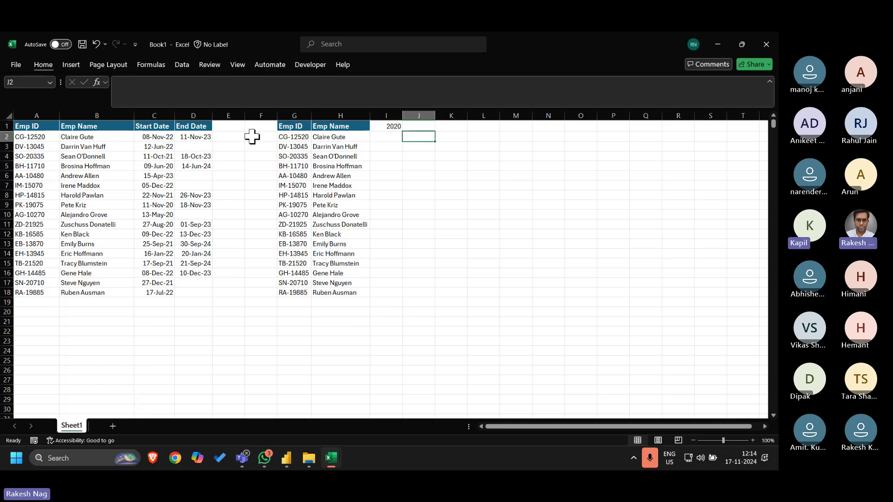
key("Up")
type("2021")
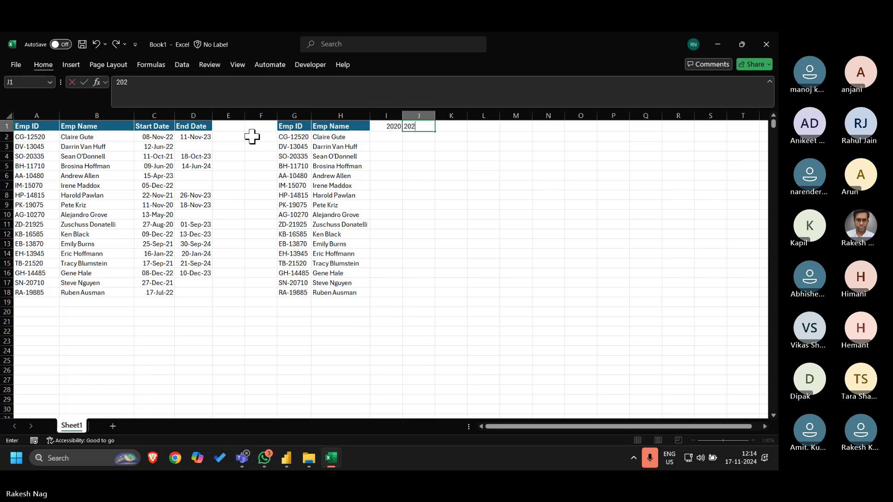
key("Tab")
type("2022")
key("Tab")
type("2023")
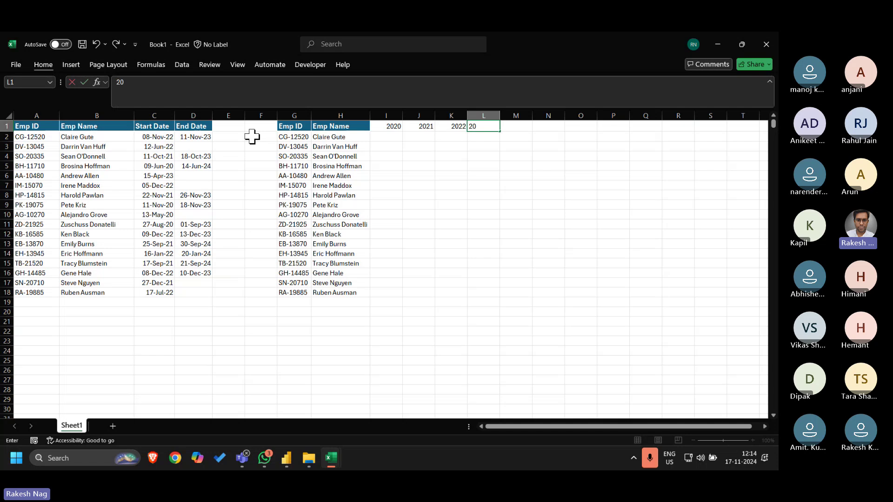
key("Tab")
type("2024")
key("Tab")
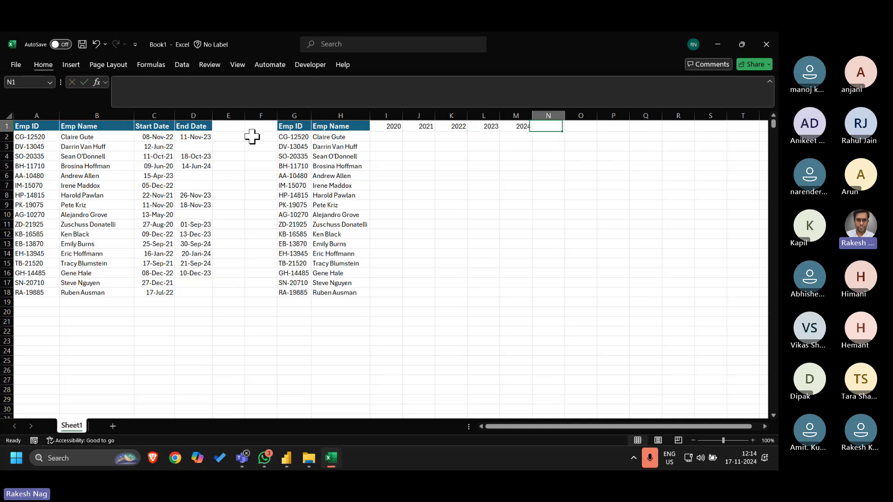
Fill cells K2:L2 with yellow to mark 2022 and 2023 as the first employee's active years
key("Left")
key("Left")
key("Left")
key("Left")
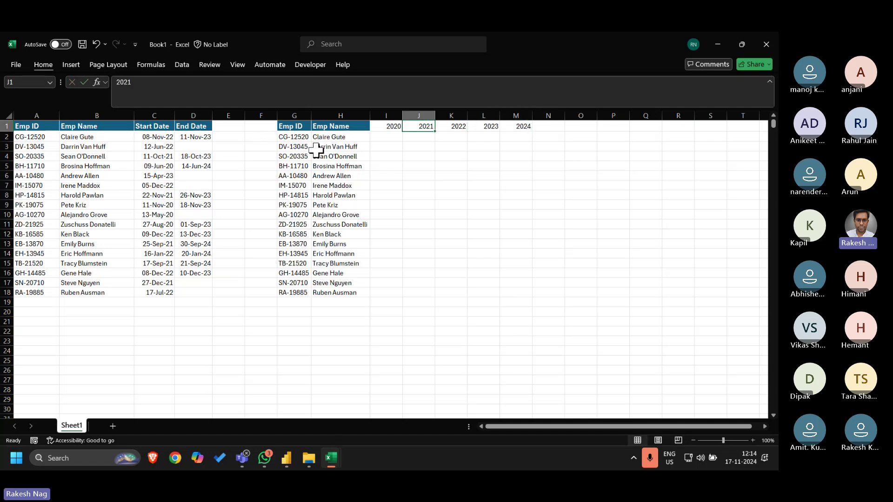
left_click(160, 136)
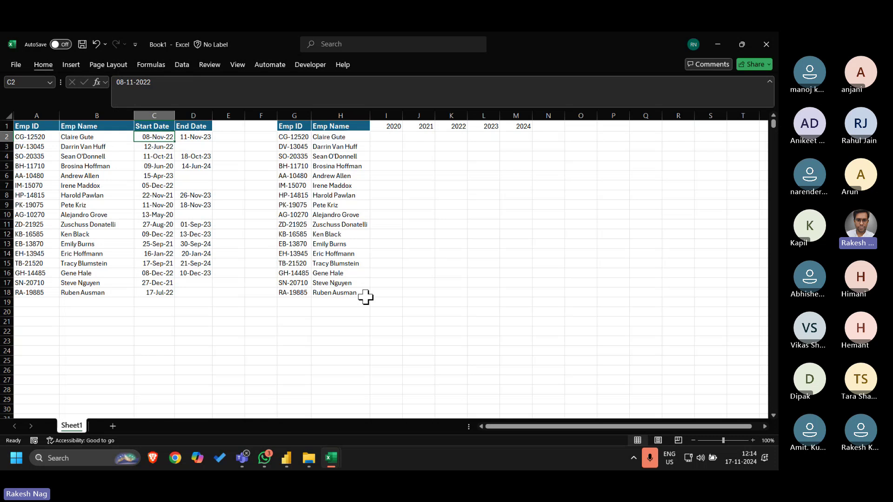
key("Right")
key("Right")
key("Right")
key("Right")
key("Right")
key("Right")
key("Right")
key("Right")
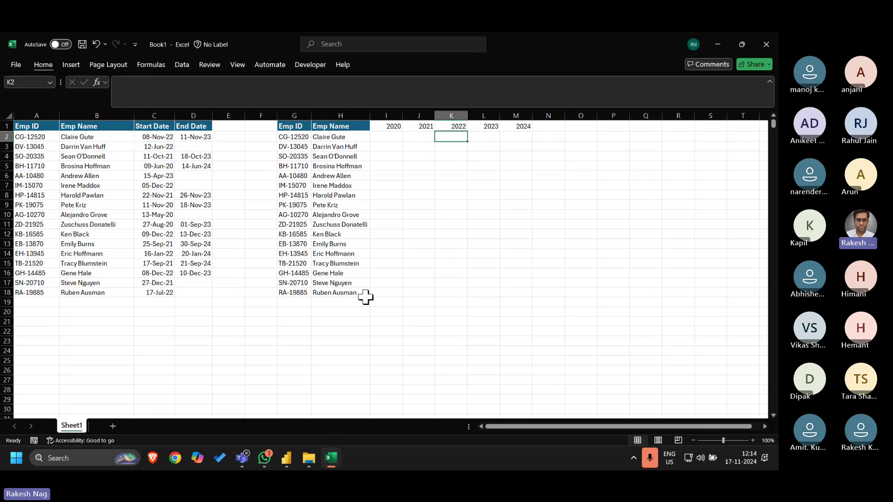
key("shift+Right")
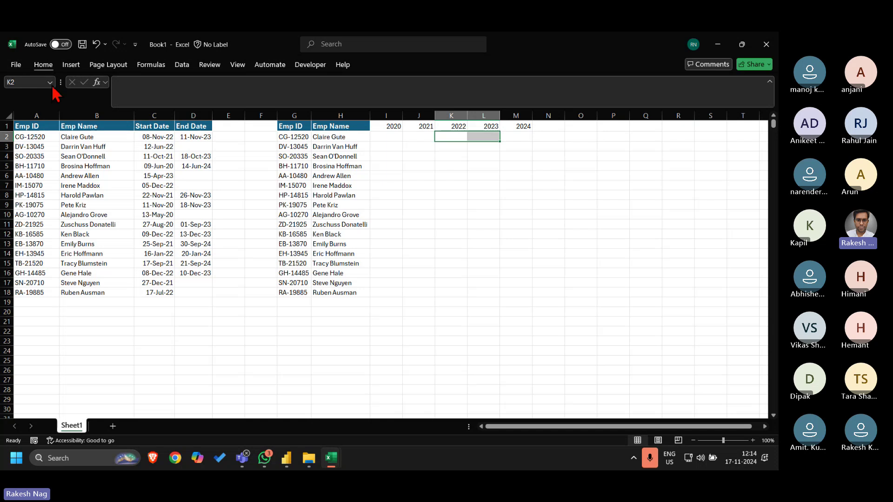
left_click(44, 65)
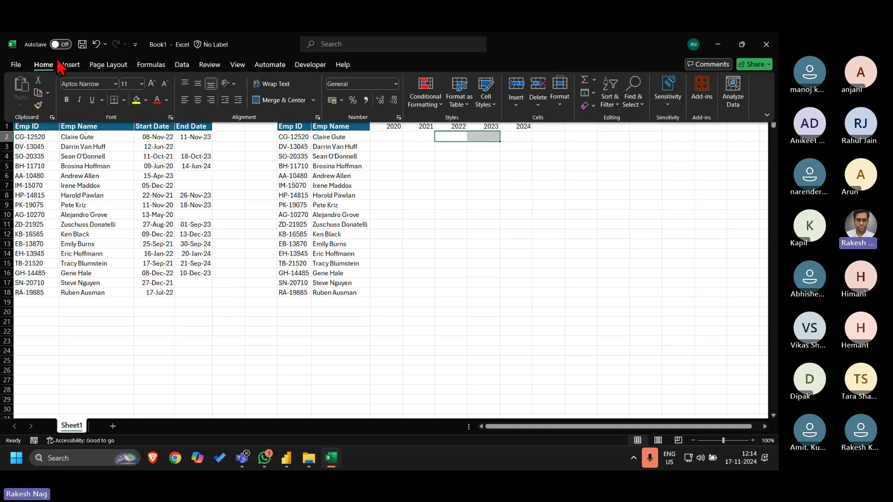
left_click(136, 100)
left_click(446, 165)
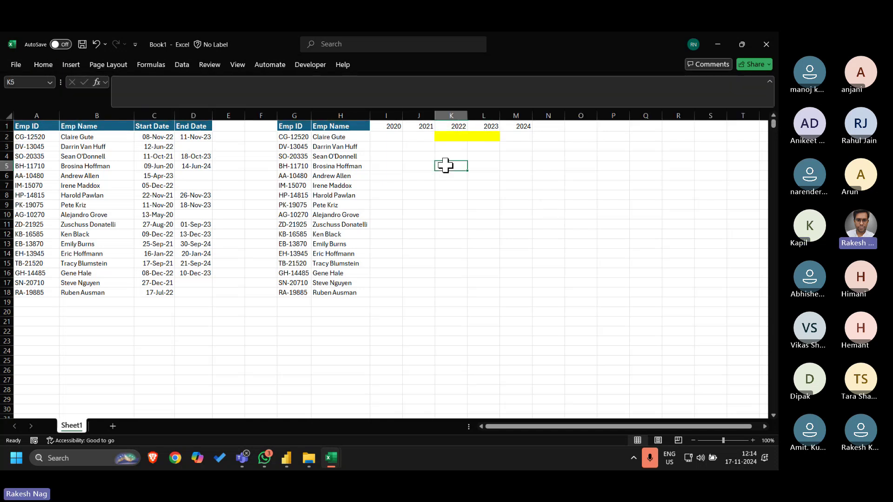
Fill cells K3:M3 with the same yellow to mark 2022 through 2024 as the second employee's active years
key("Up")
key("Left")
key("Left")
key("Up")
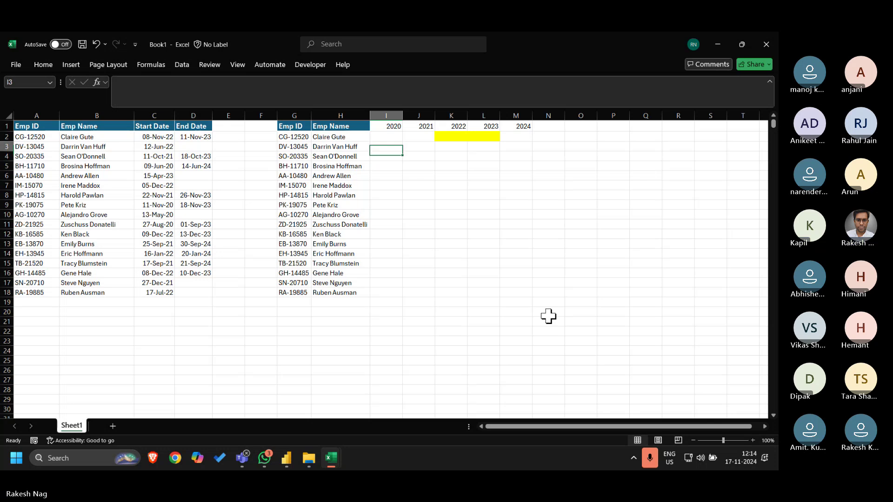
key("Left")
key("shift+space")
key("Right")
key("Right")
key("Right")
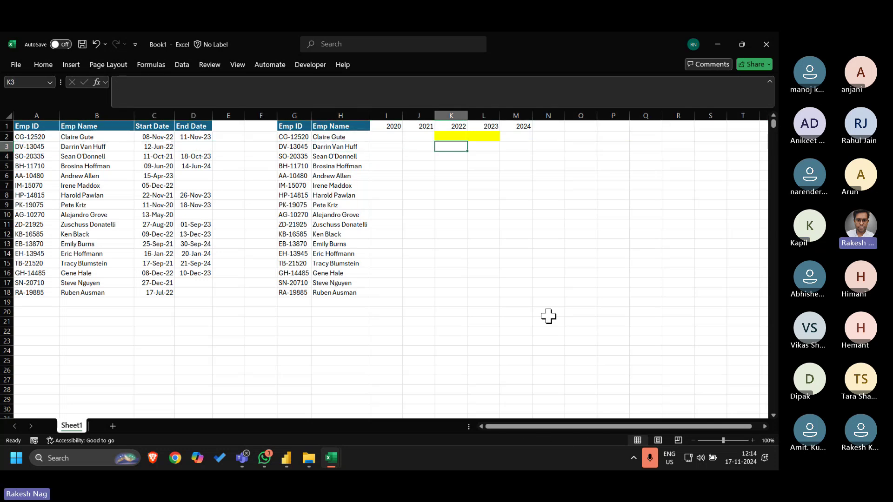
key("shift+Right")
key("shift+Right")
key("F4")
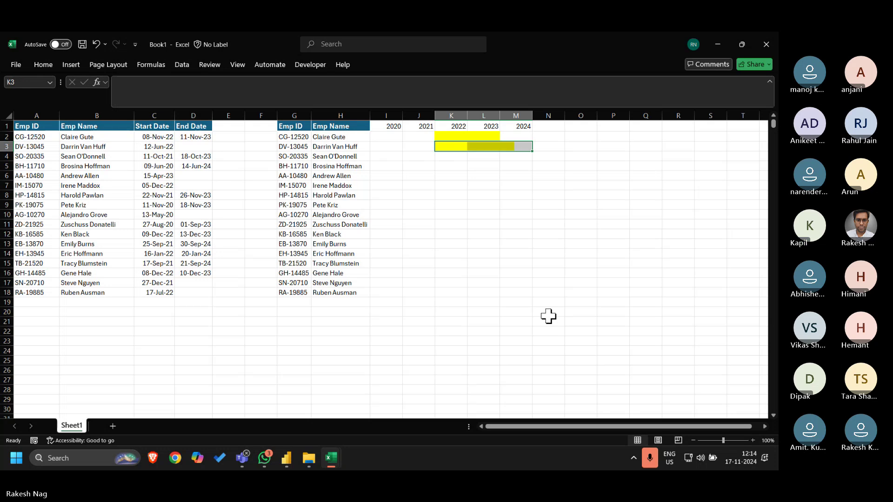
Copy the yellow fill from K3 across cells J4:L4 to mark 2021 through 2023 as the third employee's active years
key("Down")
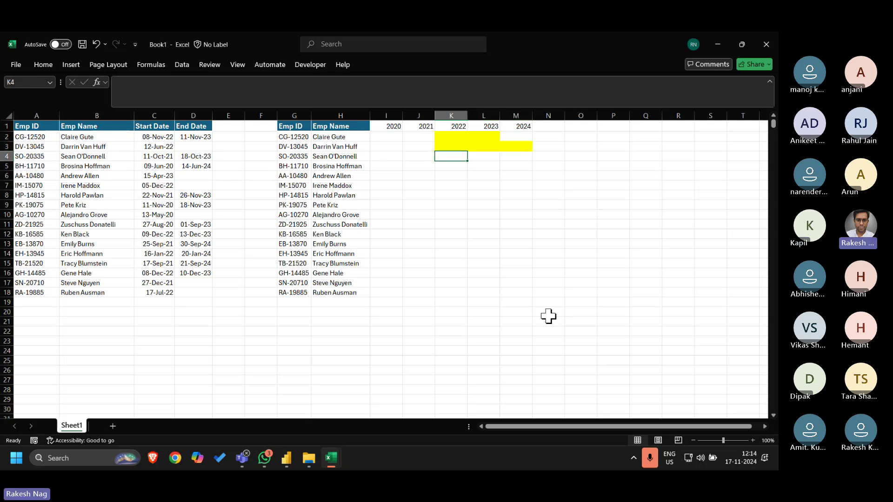
key("shift+space")
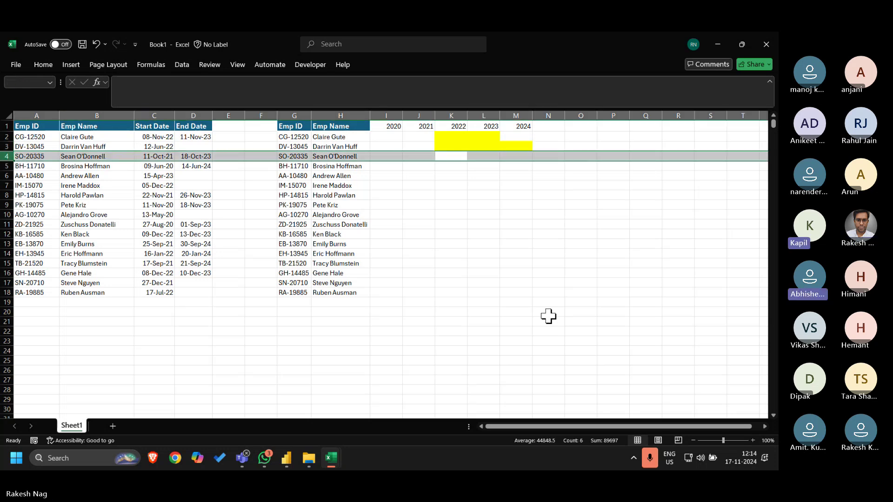
key("Up")
key("ctrl+c")
key("Down")
key("Left")
key("ctrl+v")
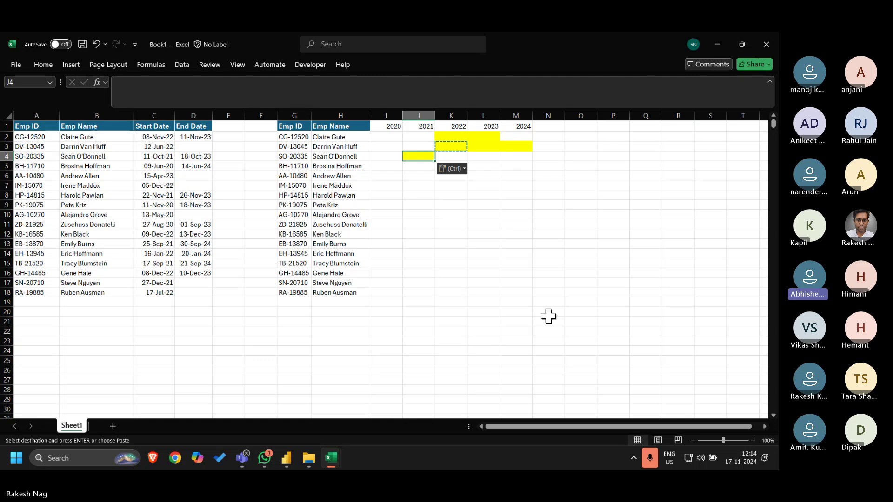
key("shift+Right")
key("shift+Right")
key("Escape")
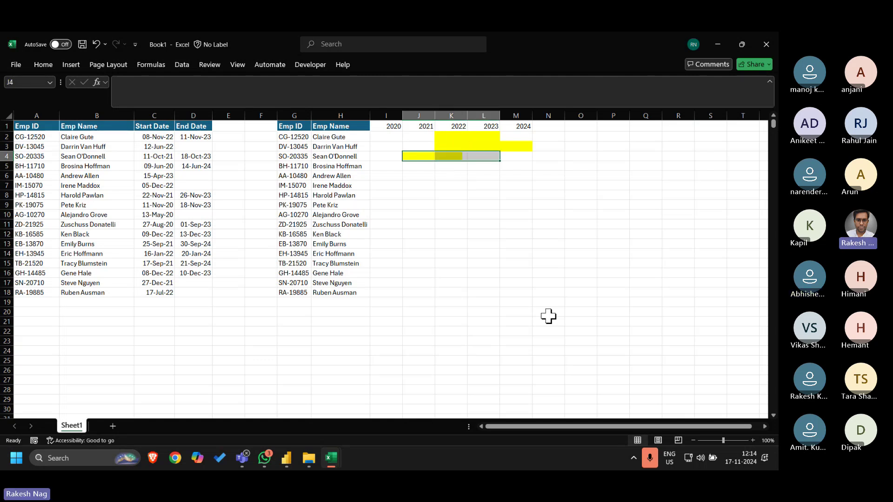
key("Up")
key("Up")
key("Down")
key("Down")
key("Down")
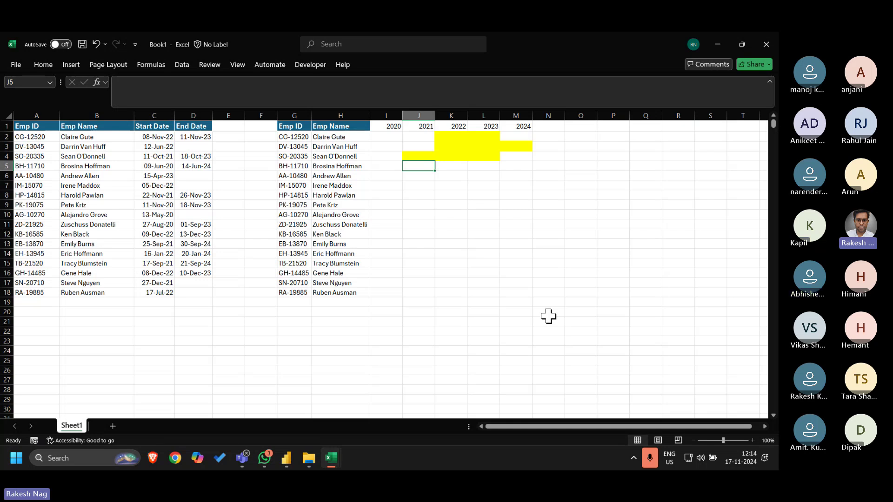
key("Left")
key("Left")
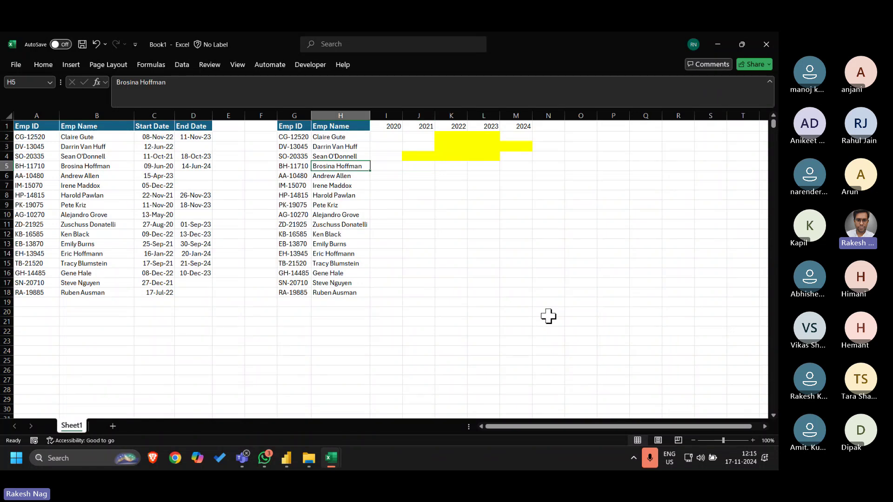
Switch to Power BI Desktop, insert a matrix visual on the report page, and widen it across most of the lower canvas
key("alt+Tab")
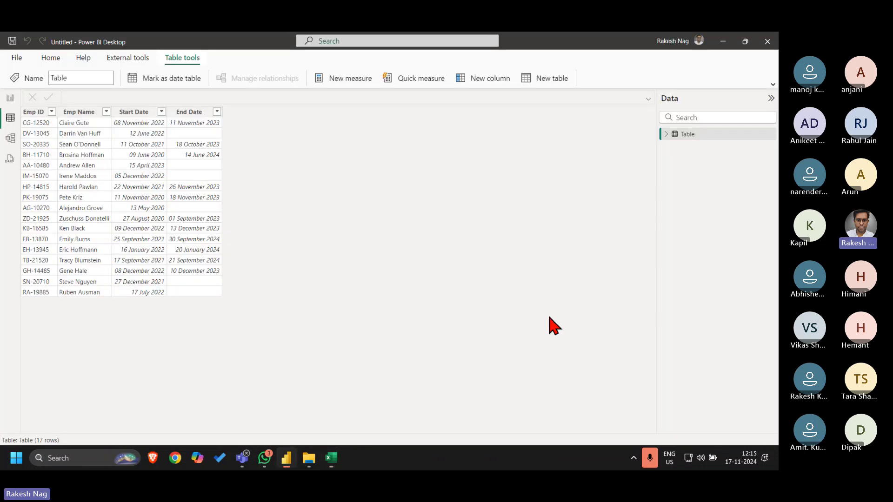
left_click(12, 98)
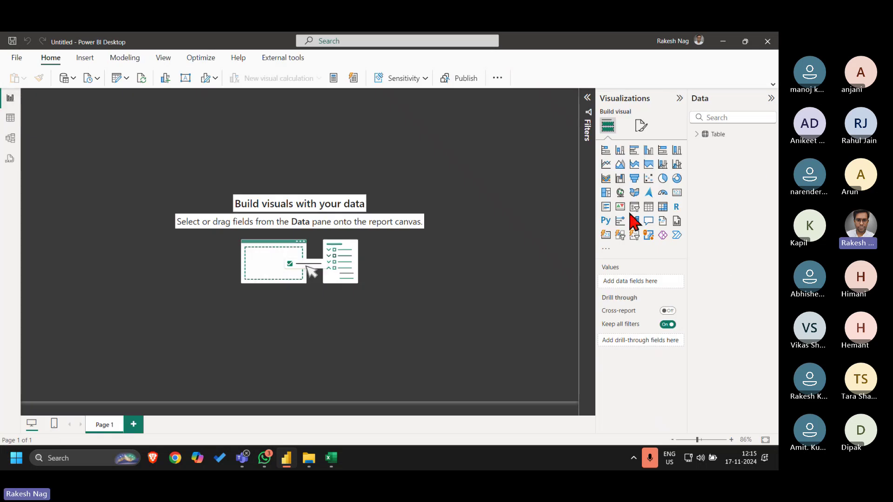
left_click(663, 208)
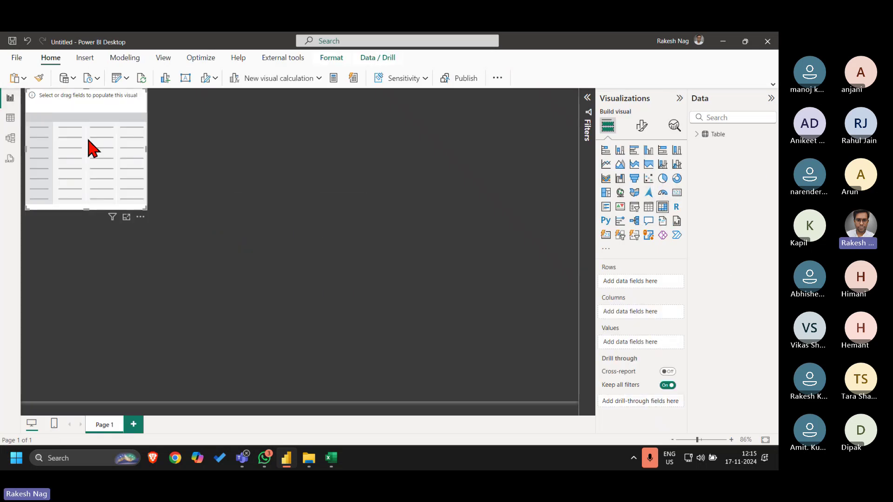
left_click_drag(92, 146, 116, 289)
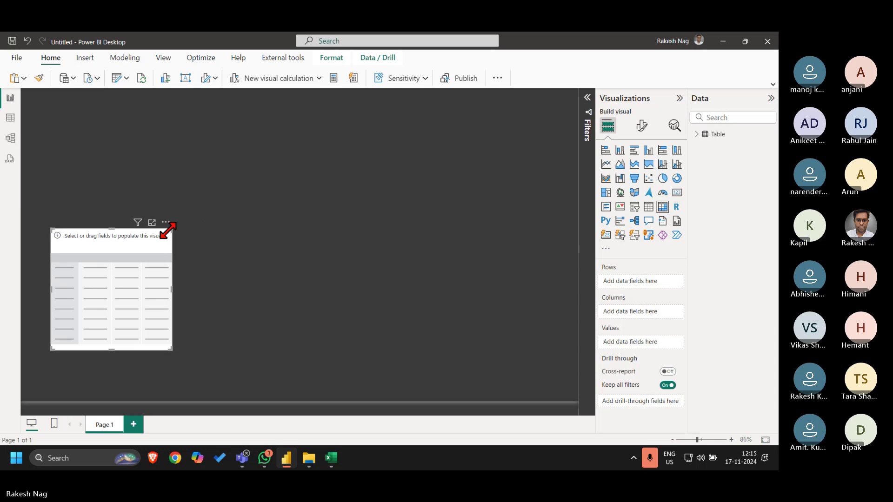
left_click_drag(171, 228, 532, 181)
left_click_drag(408, 244, 417, 269)
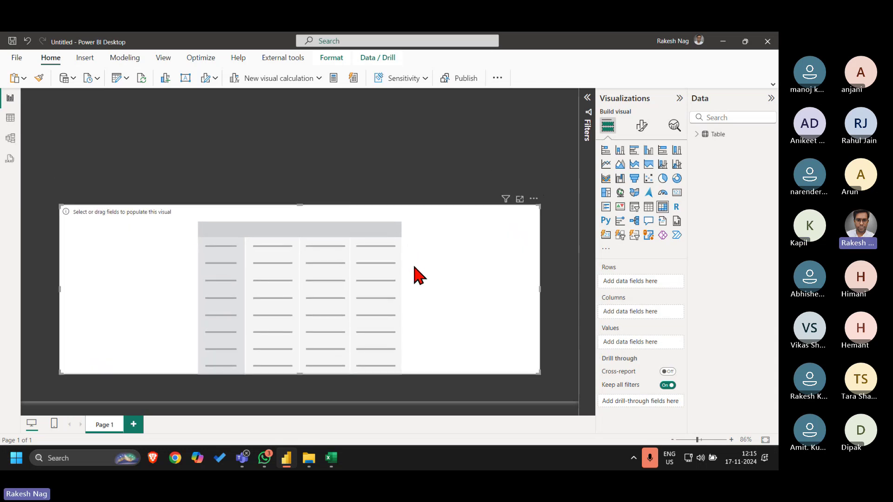
Add the Emp ID and Emp Name fields from Table to the matrix rows, with Emp Name below Emp ID
left_click(695, 135)
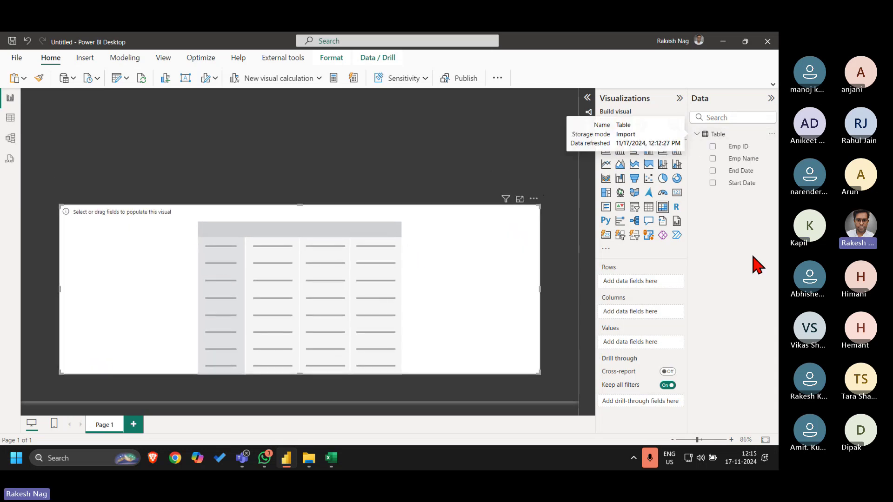
left_click(712, 147)
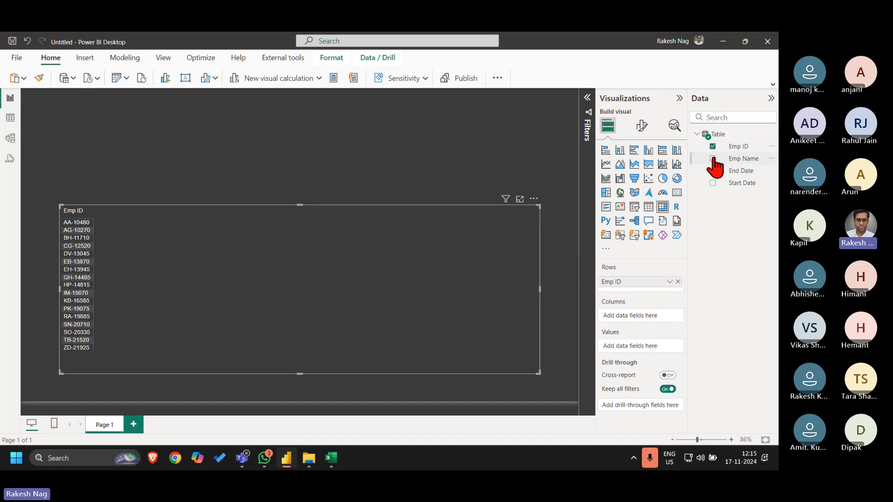
left_click(712, 158)
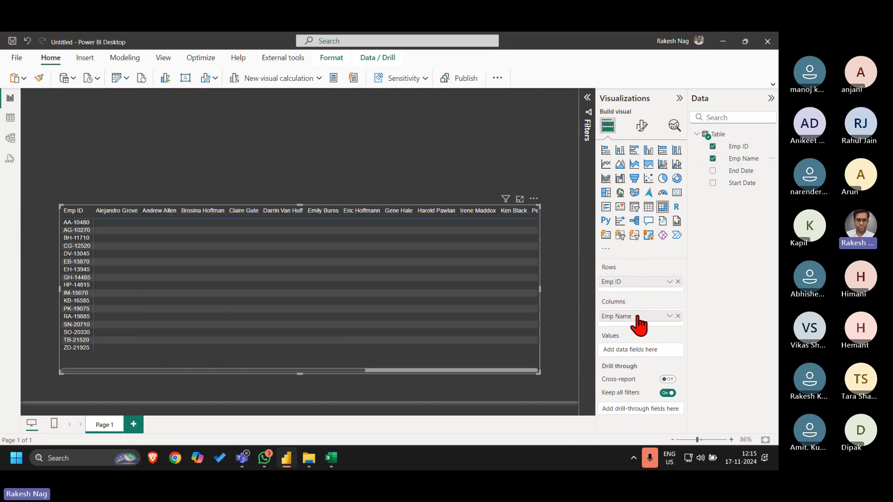
left_click_drag(637, 318, 651, 293)
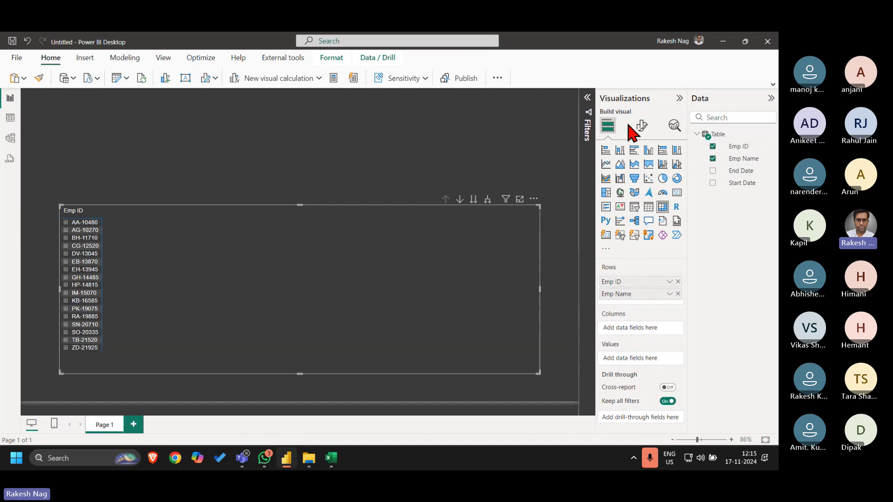
Set the matrix's global font size to 14 and increase the visual's height to fit all employee rows
left_click(643, 128)
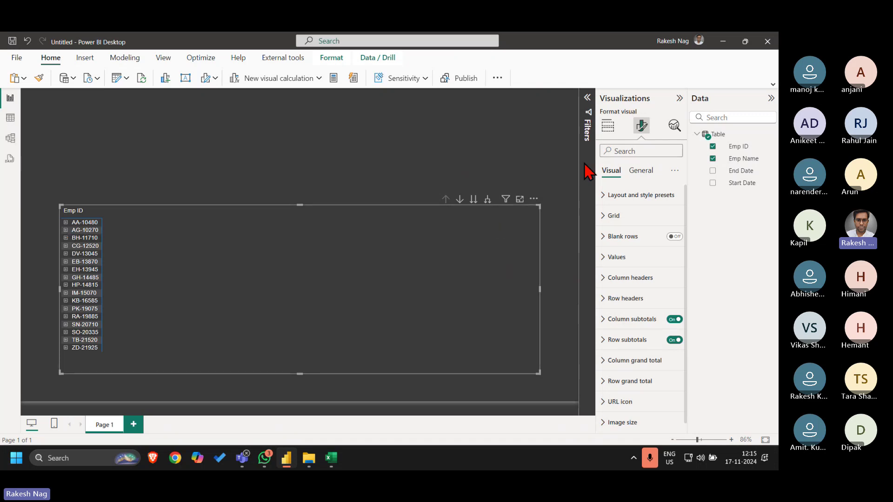
left_click(640, 215)
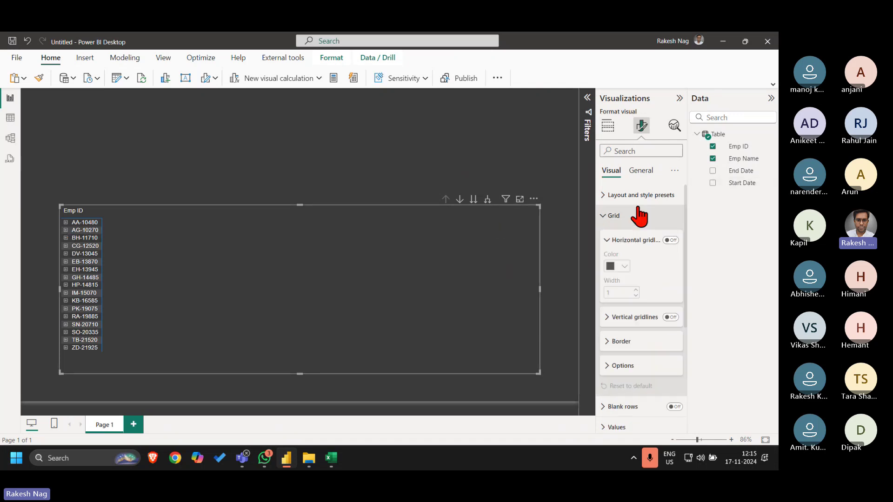
left_click(650, 375)
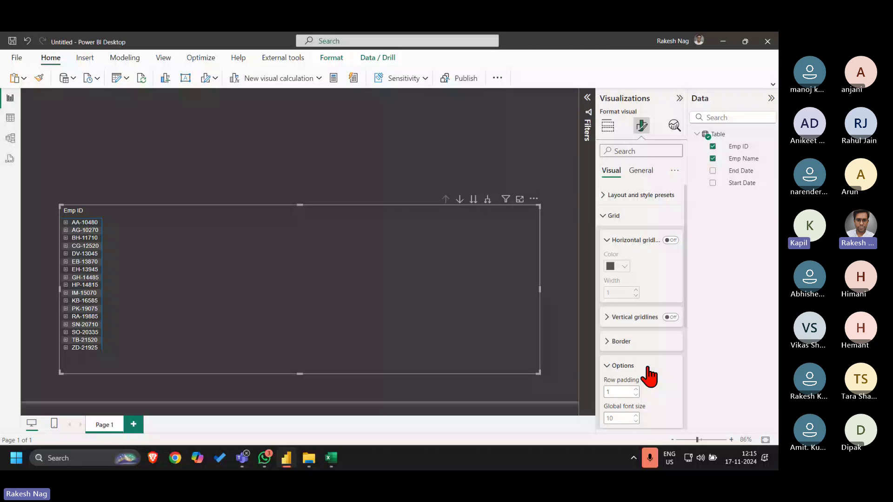
scroll(648, 376, "down", 4)
double_click(614, 257)
type("14")
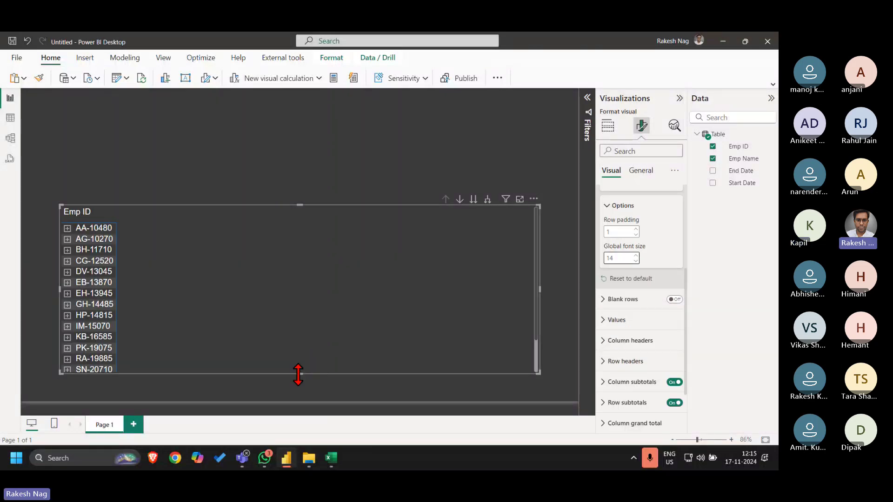
left_click_drag(298, 375, 299, 401)
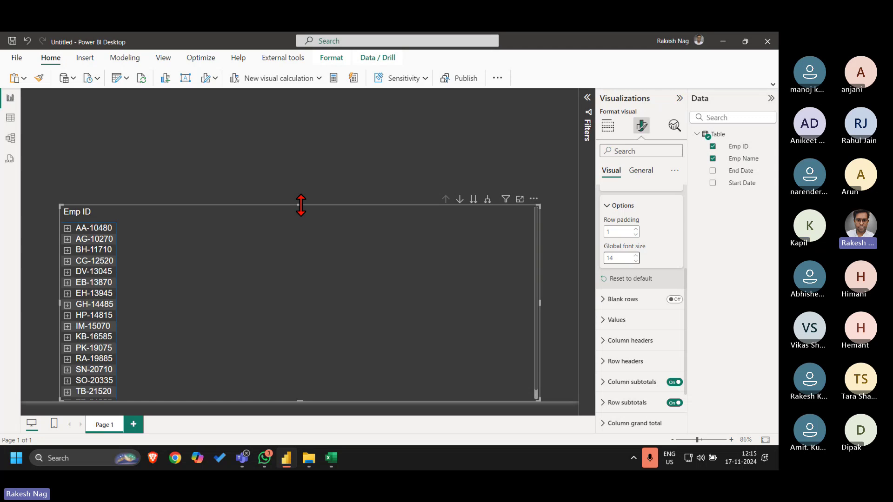
left_click_drag(299, 204, 300, 175)
scroll(648, 242, "up", 3)
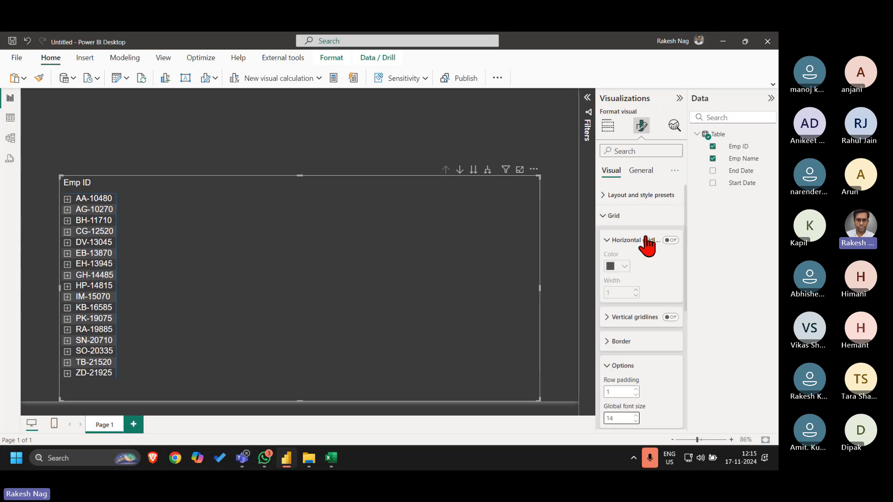
left_click(647, 151)
type("step")
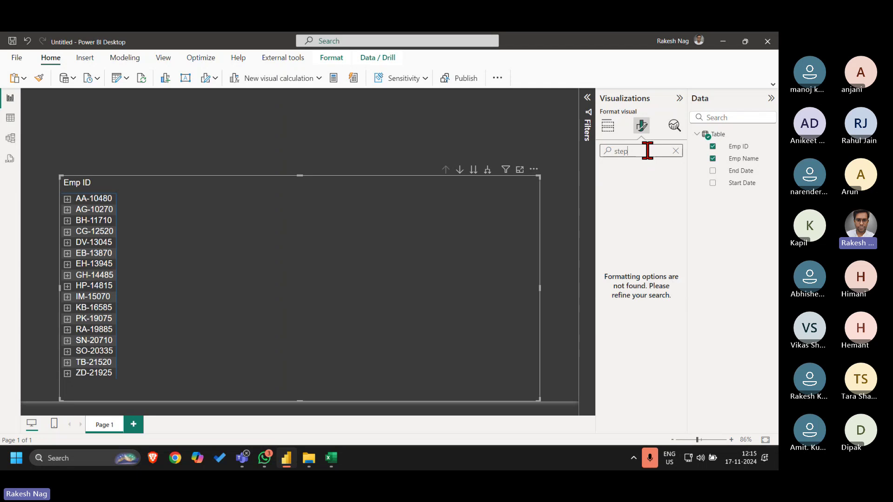
key("BackSpace")
key("BackSpace")
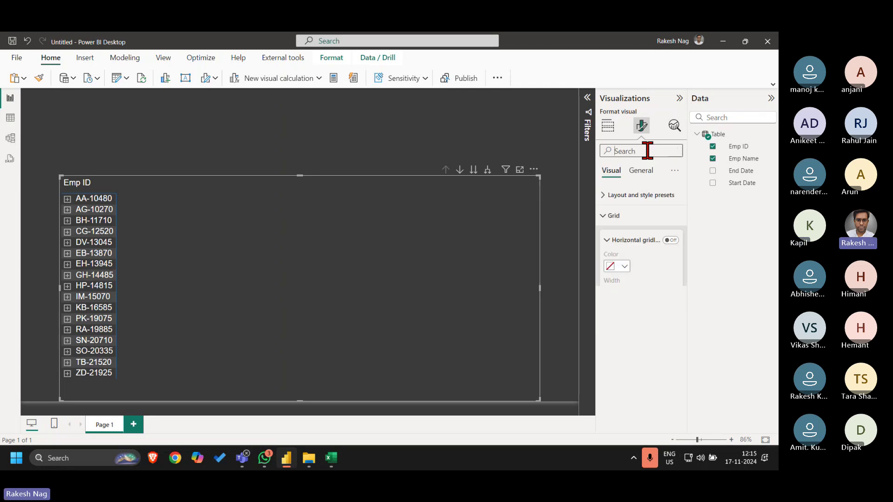
Turn off the +/- icons in the matrix's row headers and turn off row subtotals
left_click(624, 217)
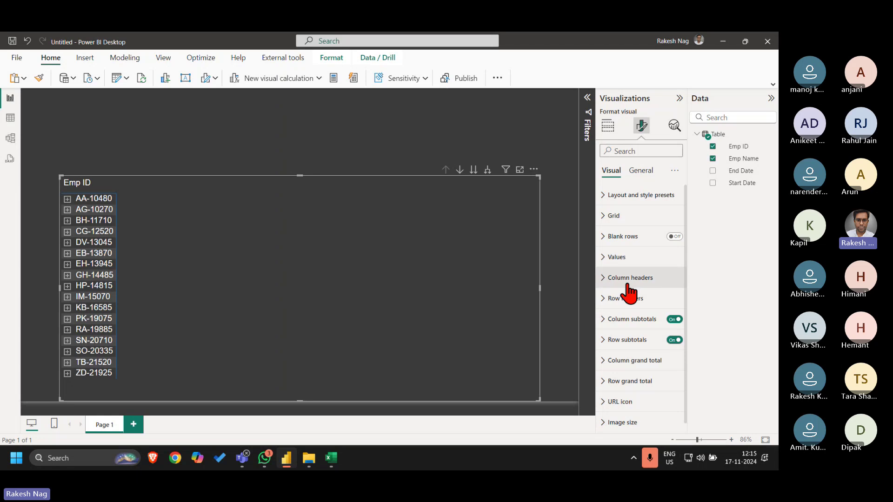
left_click(637, 302)
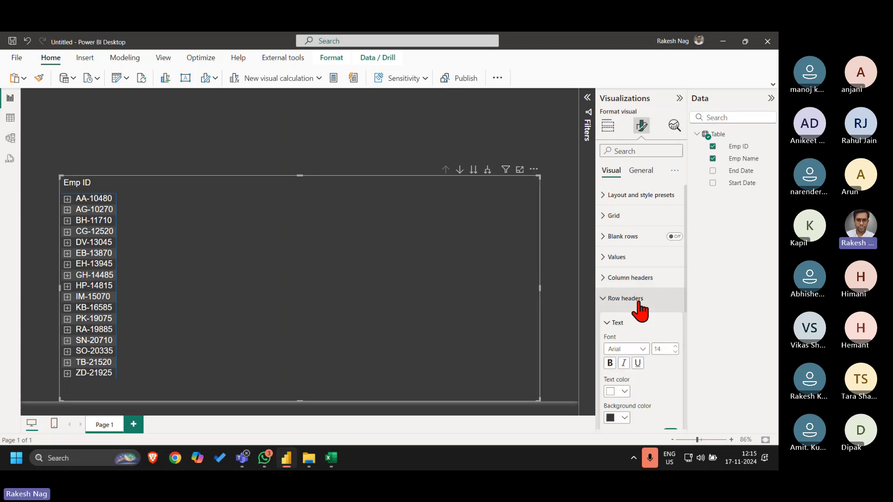
scroll(673, 381, "down", 1)
scroll(670, 381, "down", 4)
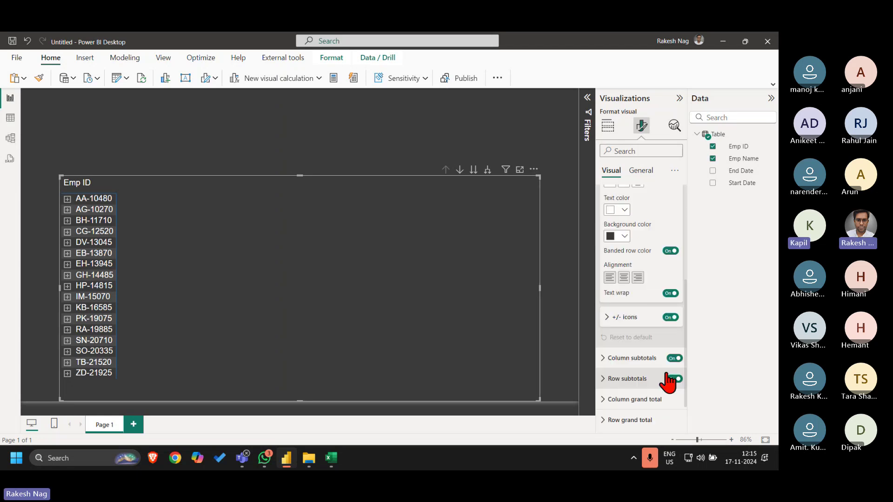
left_click(670, 318)
scroll(666, 337, "down", 1)
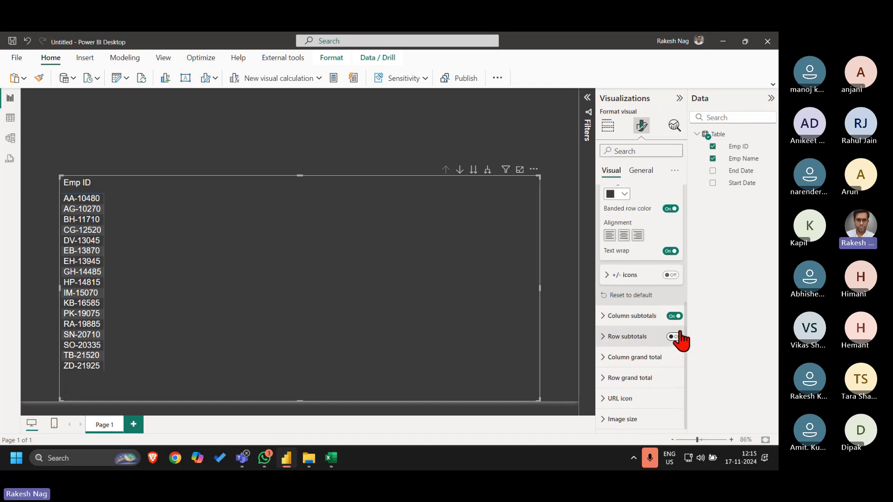
left_click(675, 337)
scroll(647, 337, "up", 5)
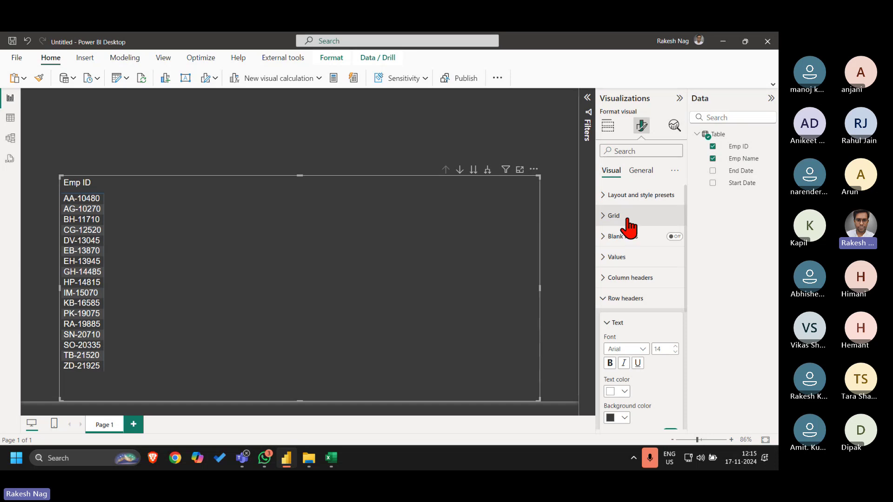
Set the matrix layout to Tabular and expand all rows down one level to the Emp Name field
left_click(626, 196)
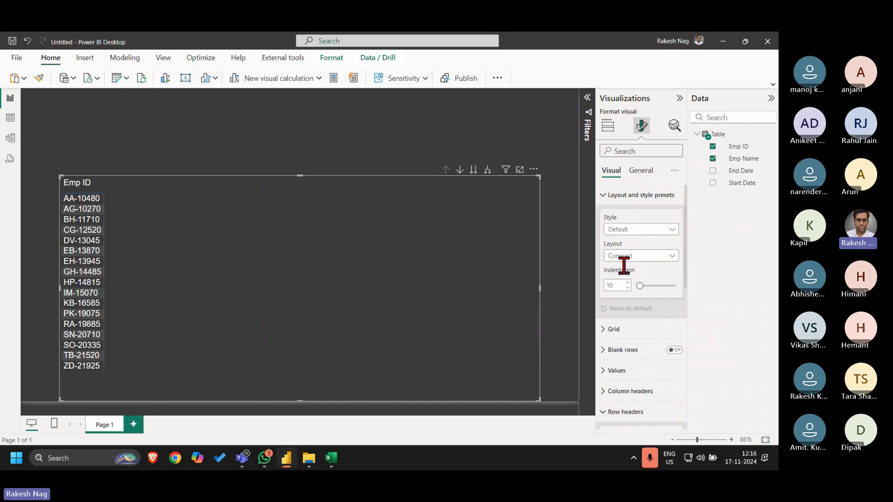
left_click(639, 259)
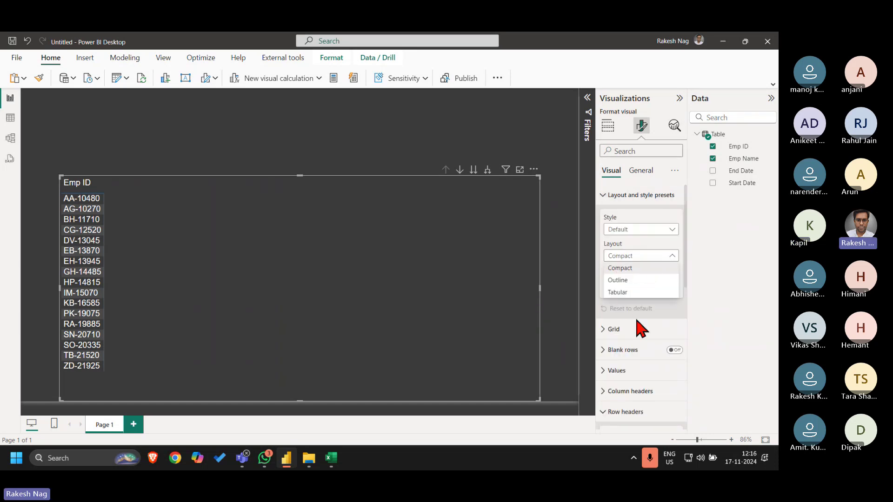
left_click(623, 304)
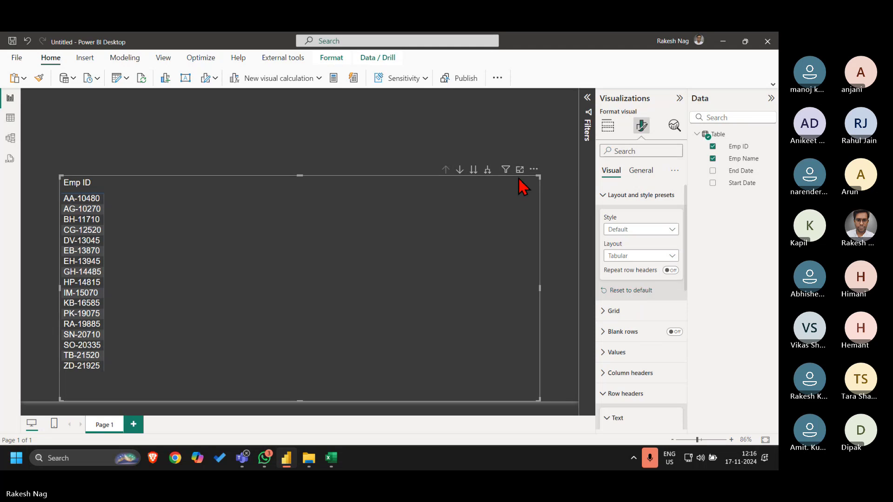
left_click(487, 170)
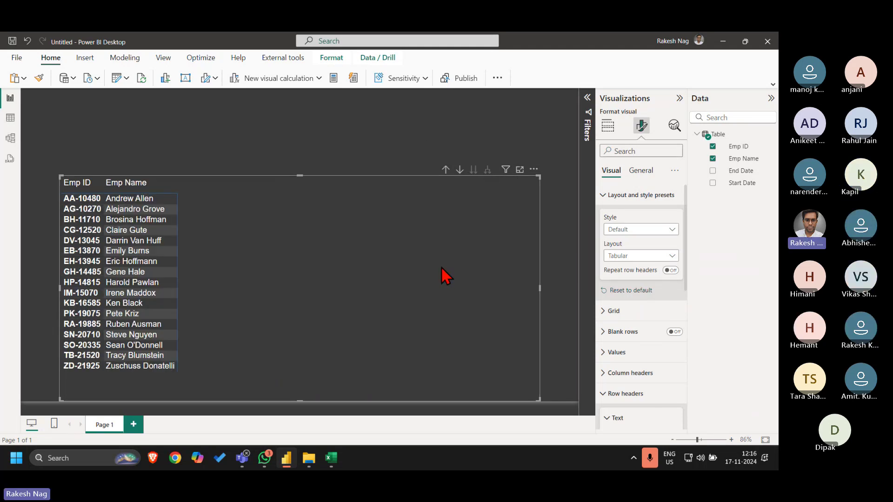
left_click(500, 136)
Switch back to the Book1 workbook in Excel and select the year columns I through M
key("alt+Tab")
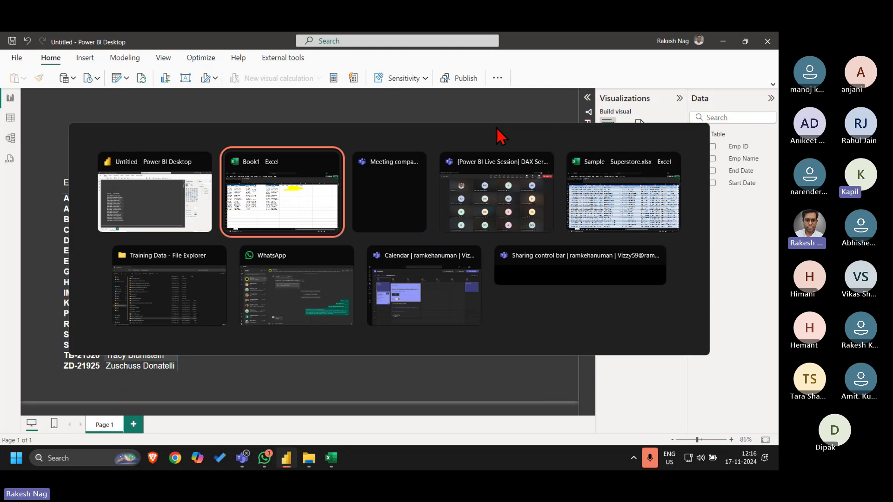
left_click_drag(294, 115, 549, 165)
left_click(394, 110)
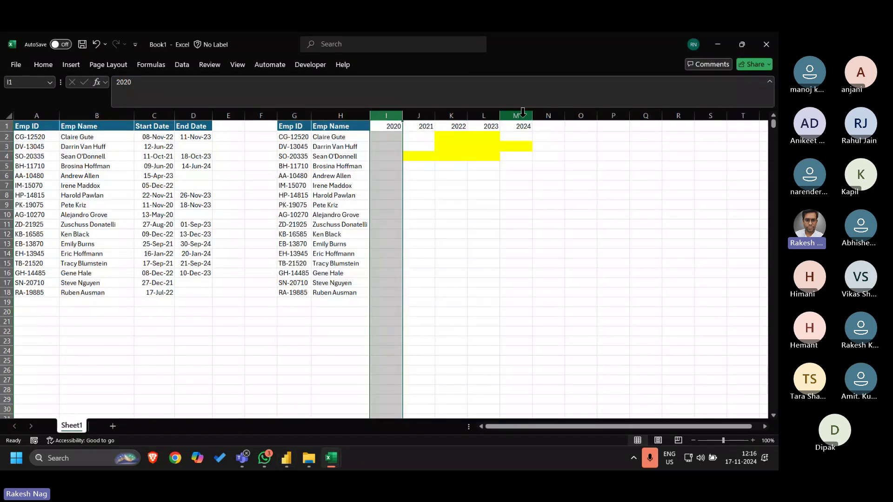
left_click(523, 113, "shift")
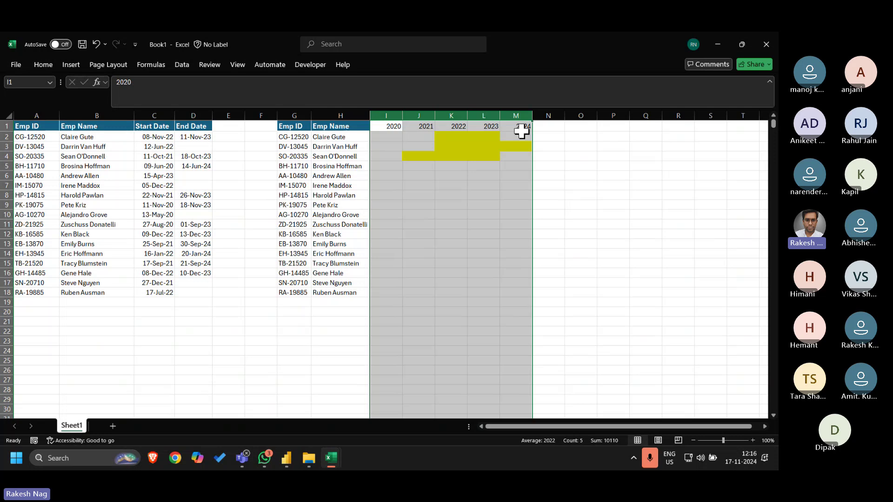
Switch to Power BI Desktop and create a calculated table with the formula Table 2 = CALENDARAUTO()
key("alt+Tab")
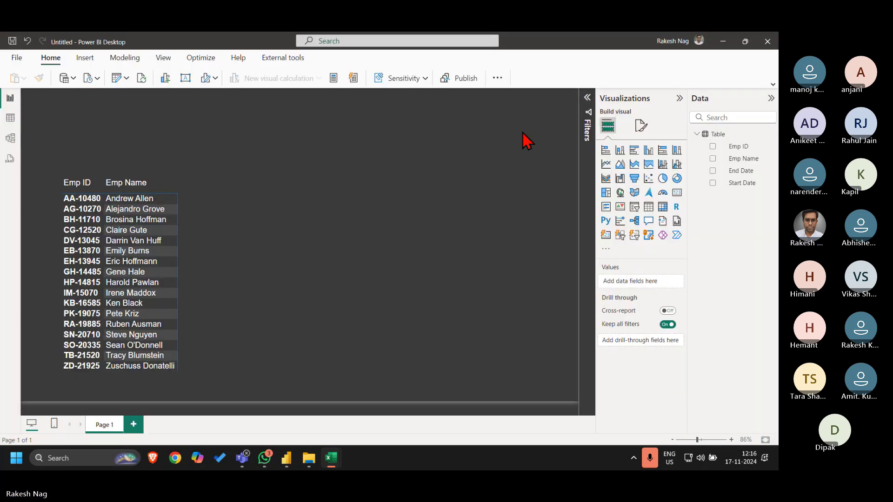
left_click(10, 122)
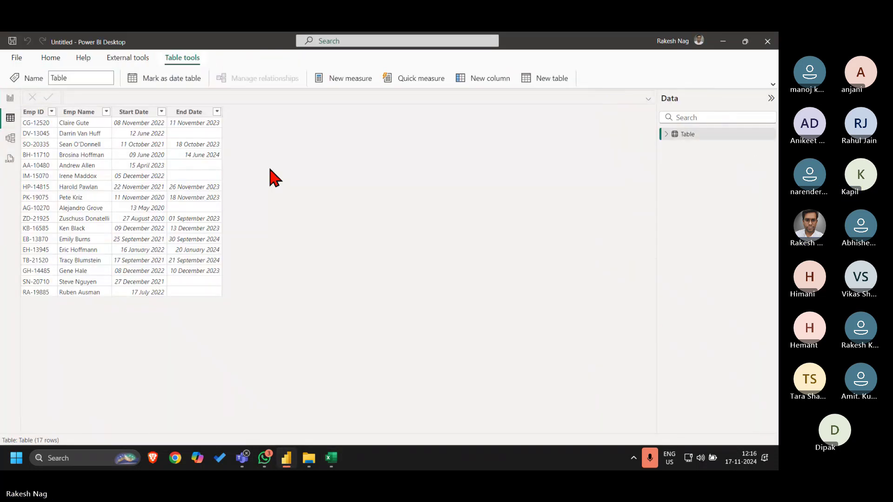
left_click(49, 58)
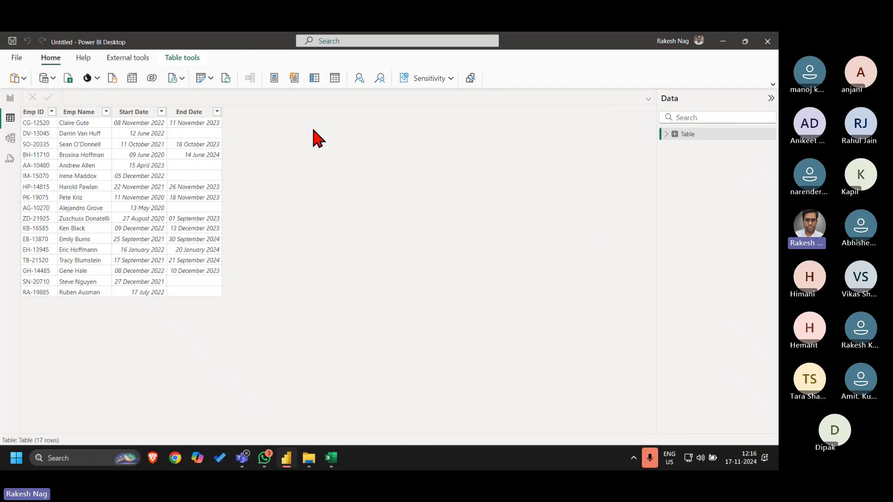
left_click(338, 80)
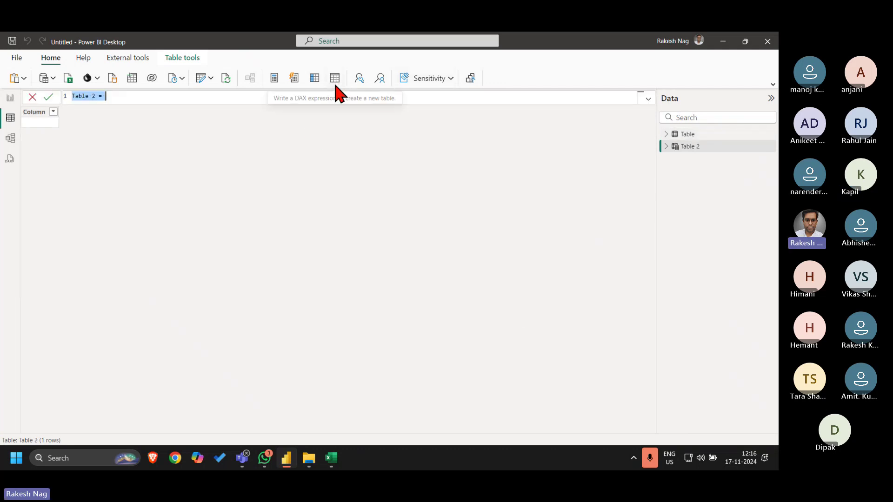
key("Right")
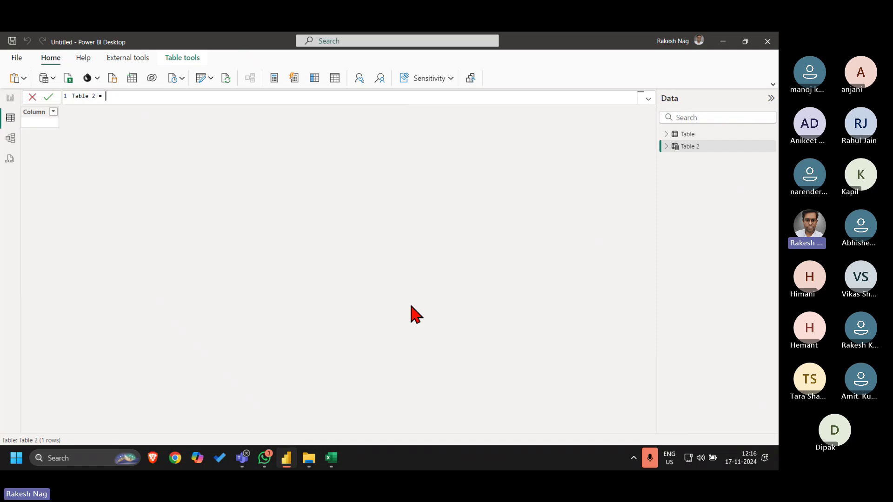
type("cal")
key("Down")
key("Down")
key("Tab")
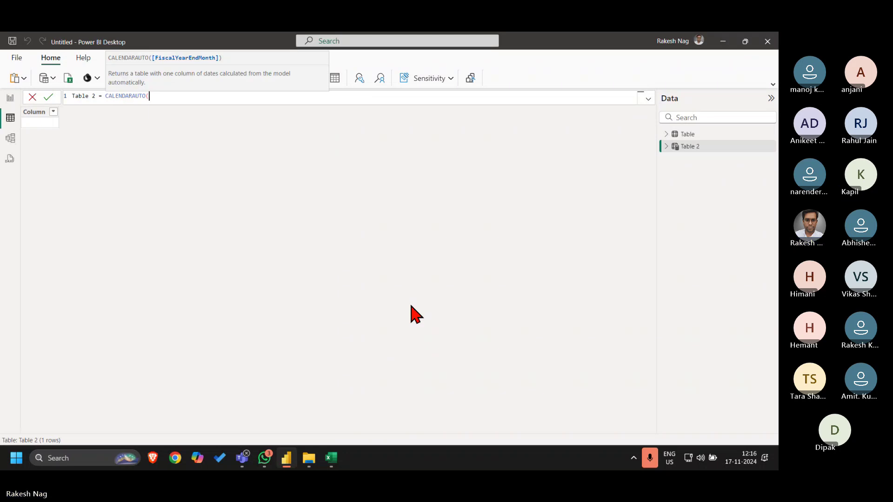
key("Return")
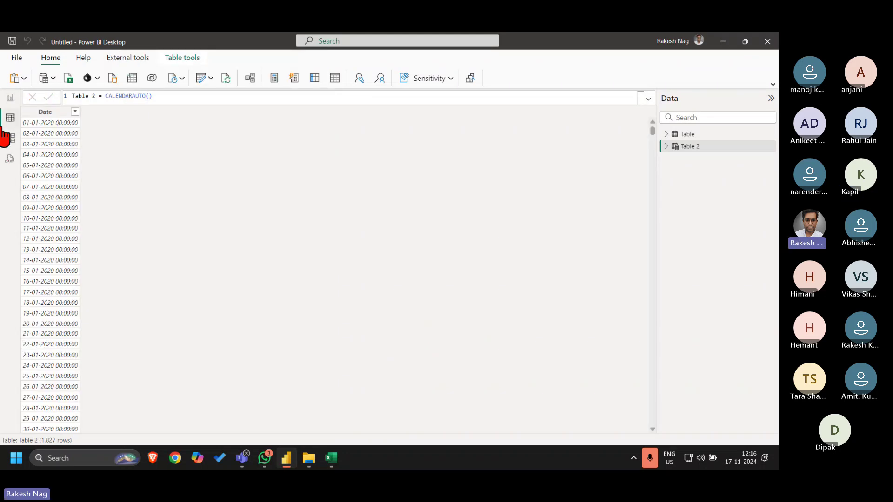
Change the data type of Table 2's Date column to Date
left_click(35, 116)
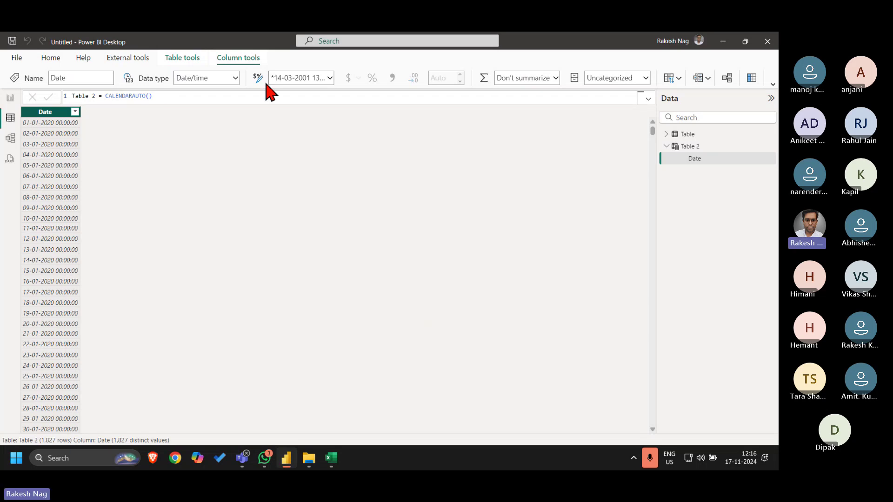
left_click(236, 79)
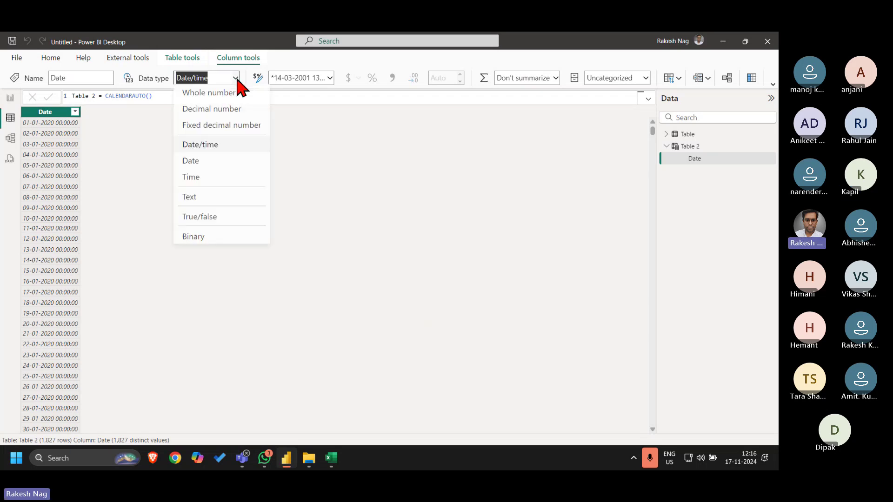
left_click(200, 163)
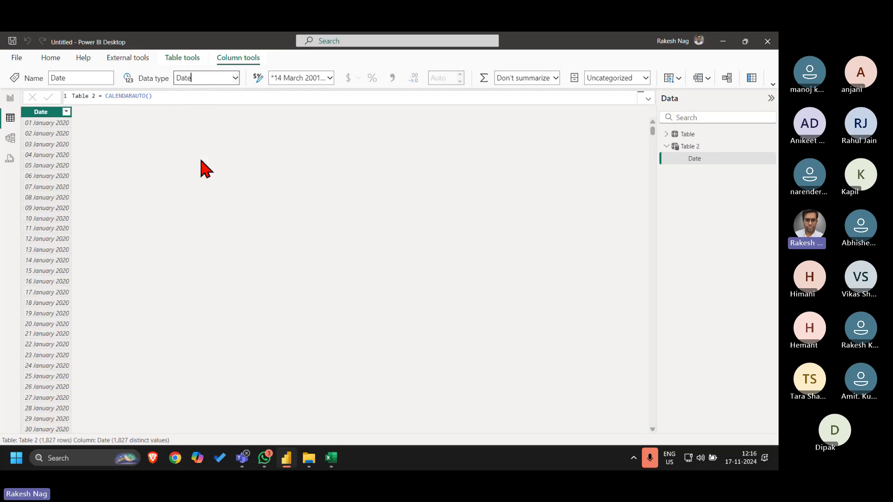
Add the calculated column Year = YEAR([Date]) to Table 2 and place it in the report matrix's Columns
left_click(754, 79)
type("Year")
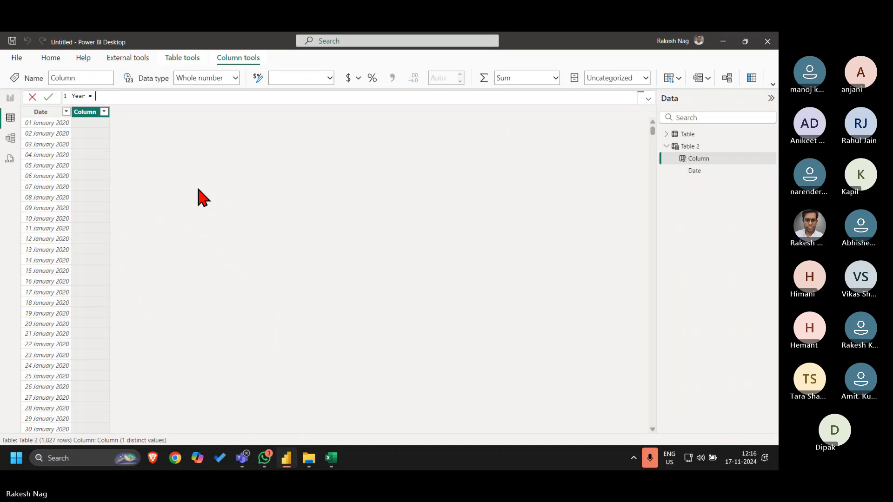
type(" = YEAR([Date]")
key("shift+Return")
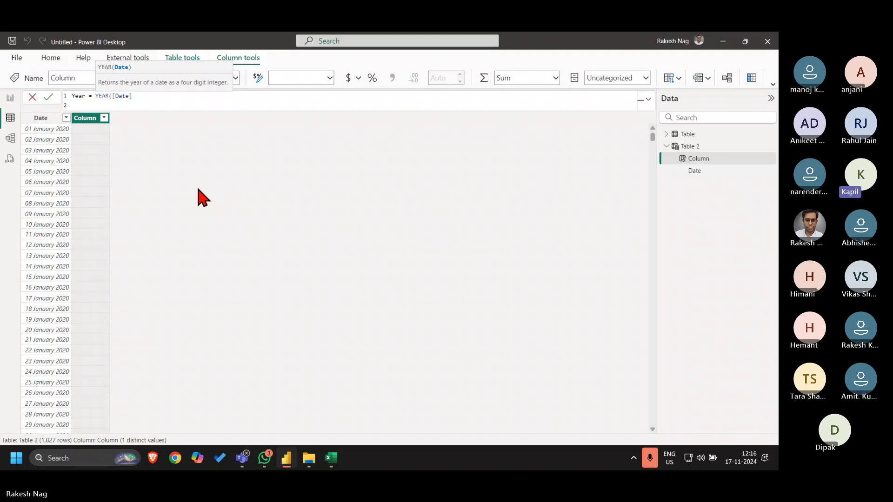
key("BackSpace")
type(")")
key("Return")
left_click(11, 98)
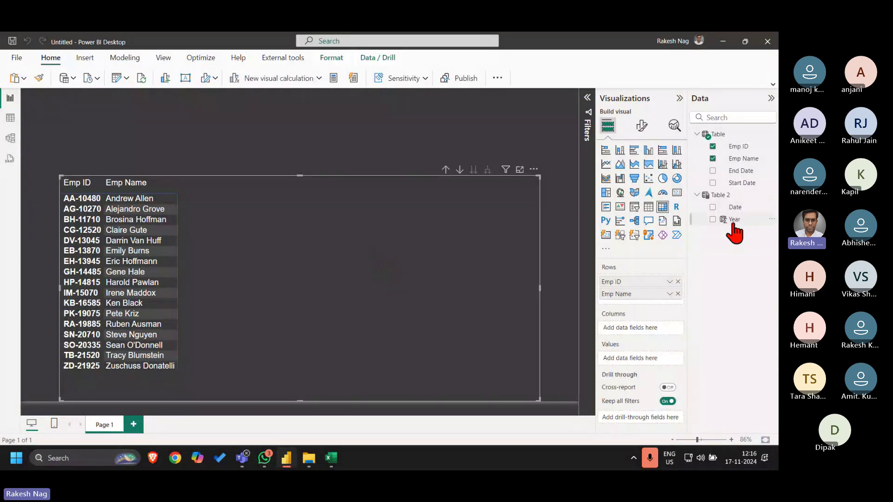
left_click_drag(733, 219, 647, 332)
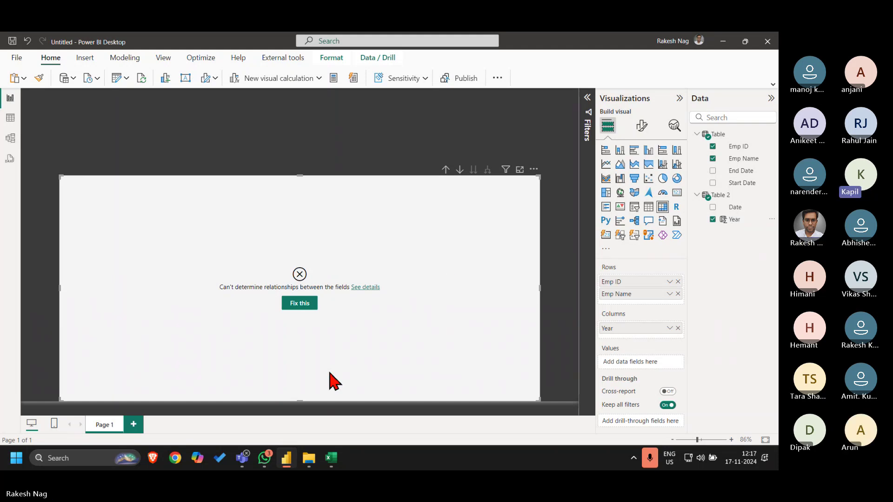
Rename Table 2 to Calendar in the model
left_click(5, 141)
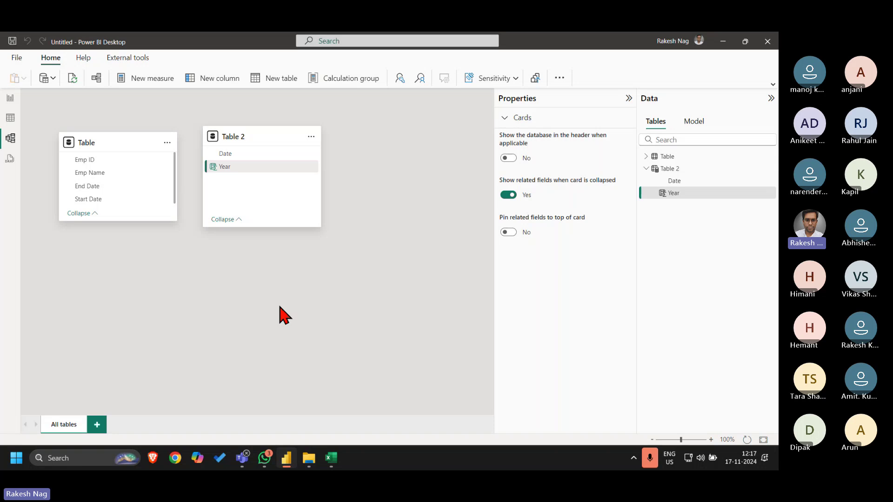
left_click(675, 170)
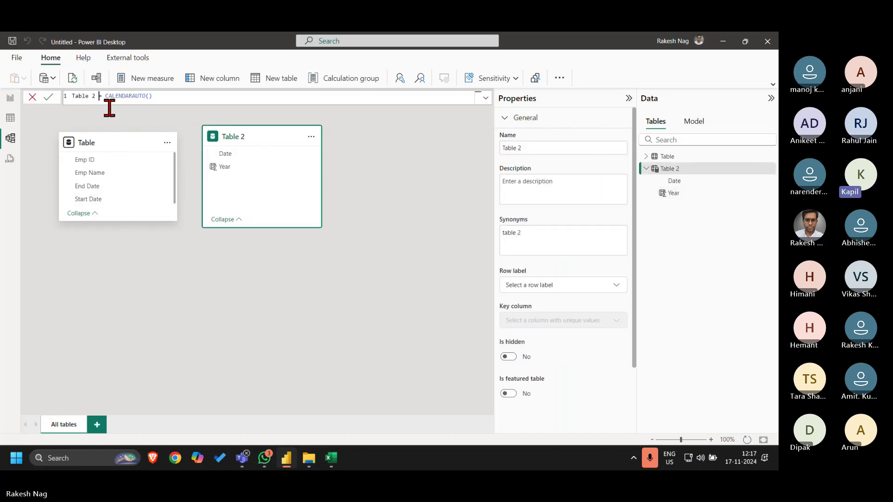
key("ctrl+shift+Left")
key("ctrl+shift+Left")
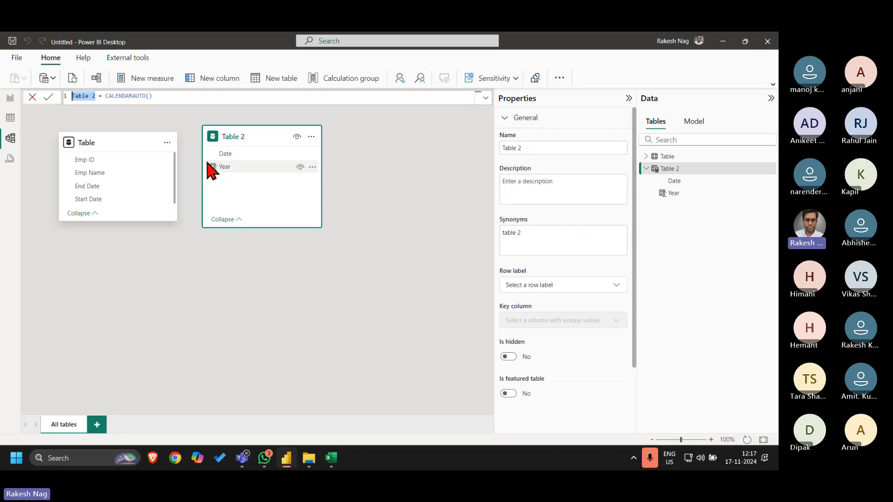
type("Calendar")
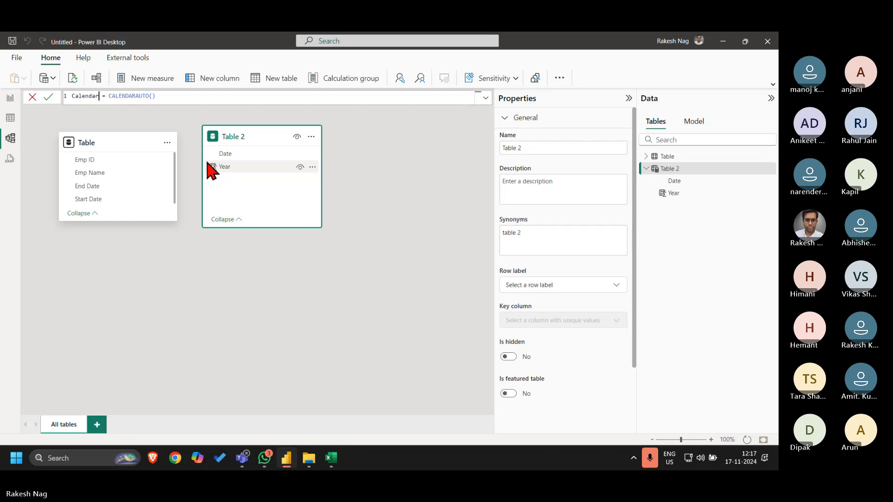
key("Return")
Return to the report and check the details of the matrix's display error
left_click(10, 99)
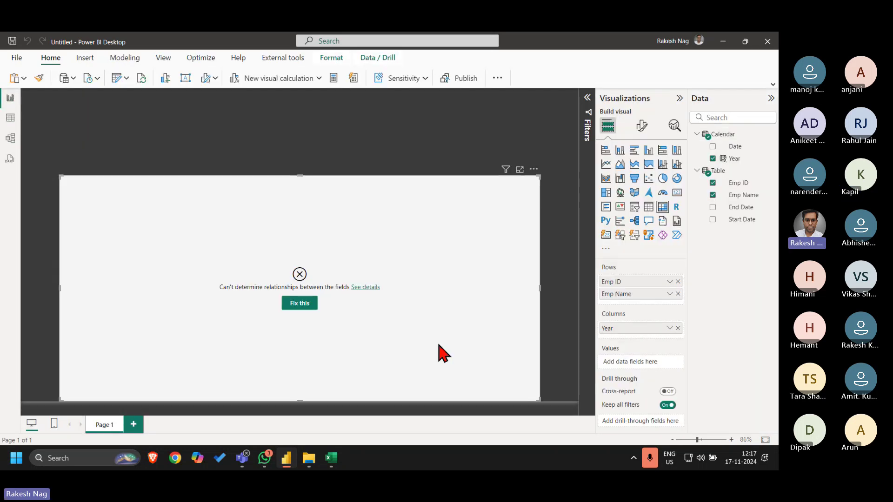
left_click(370, 288)
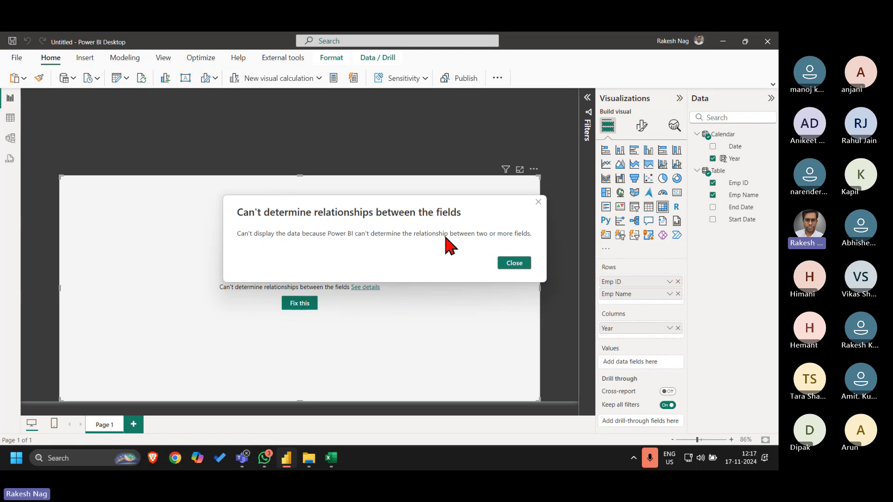
left_click(540, 203)
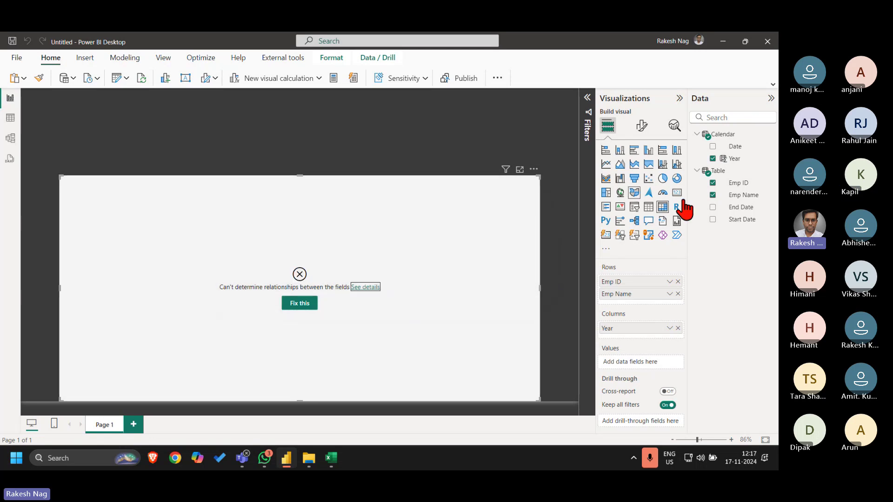
Create the measure Measure = 1 in the employee table and add it to the matrix's values
right_click(743, 174)
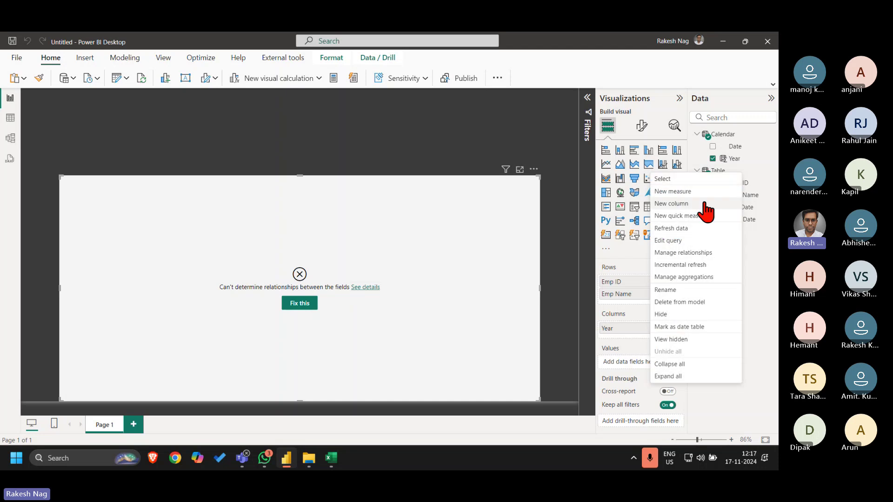
left_click(703, 192)
key("Right")
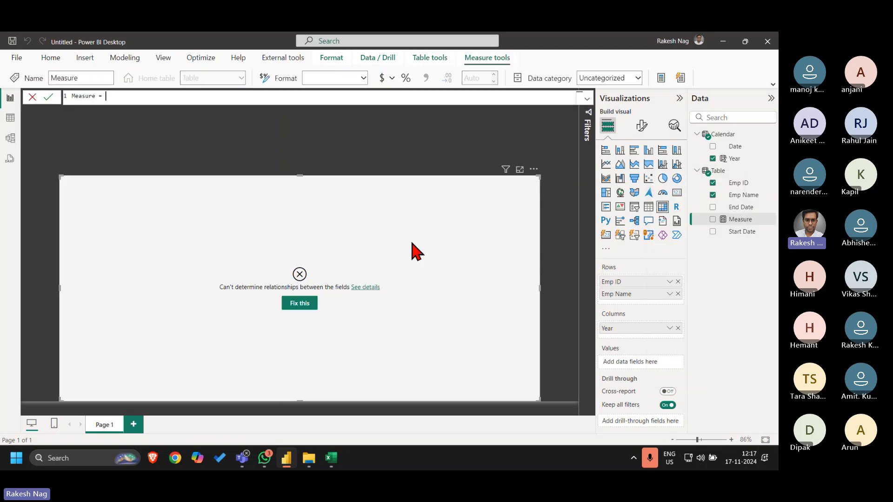
key("Return")
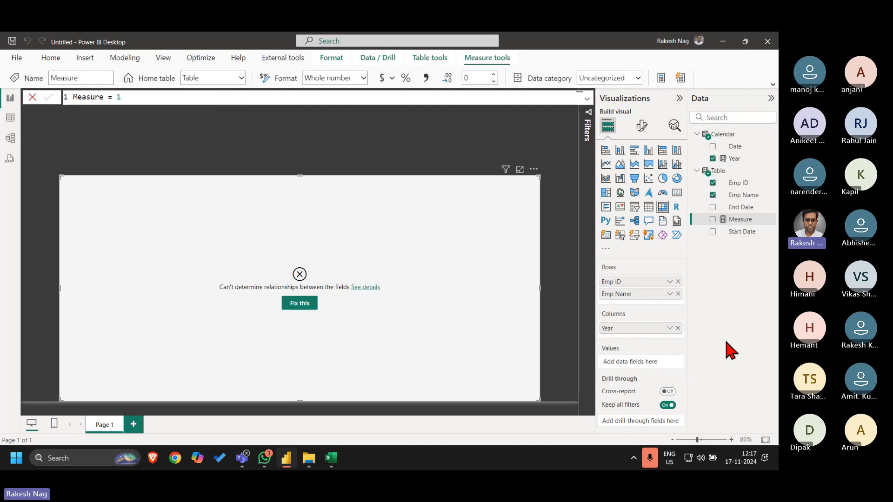
left_click(707, 223)
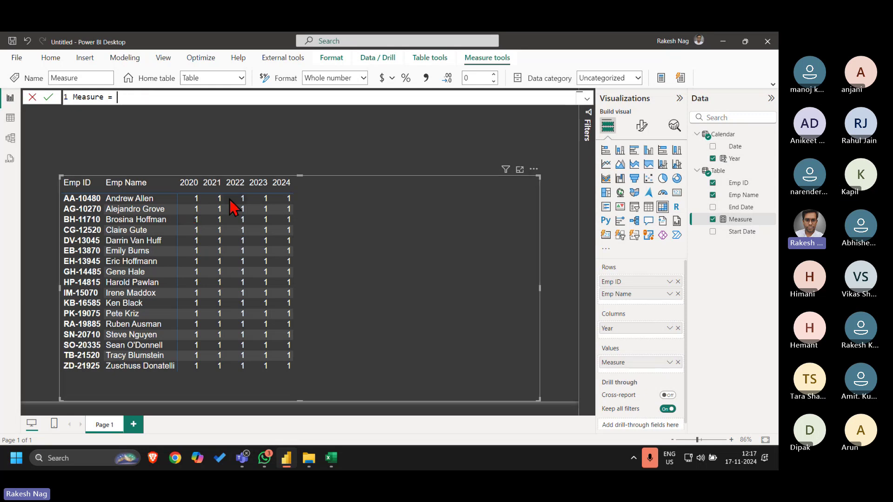
Replace the measure's expression with a variable StartDate defined as MAX('Table'[Start Date])
key("shift+Return")
type("Var")
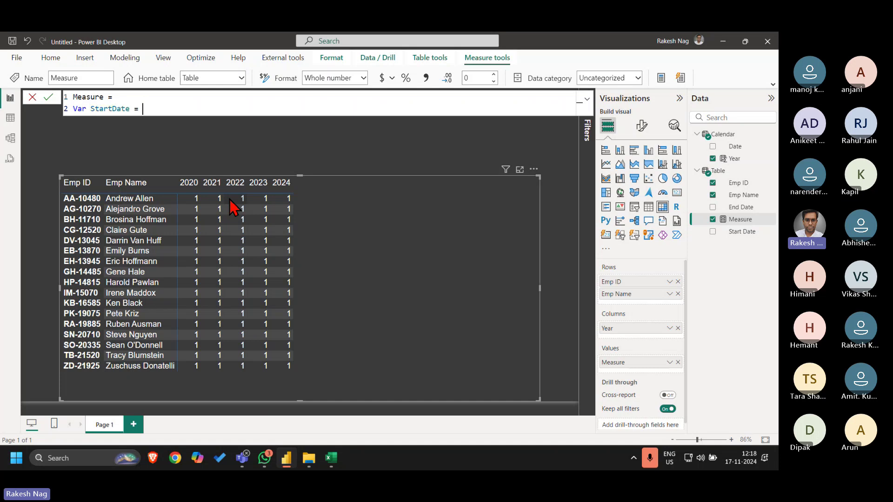
type("StartDate = ma")
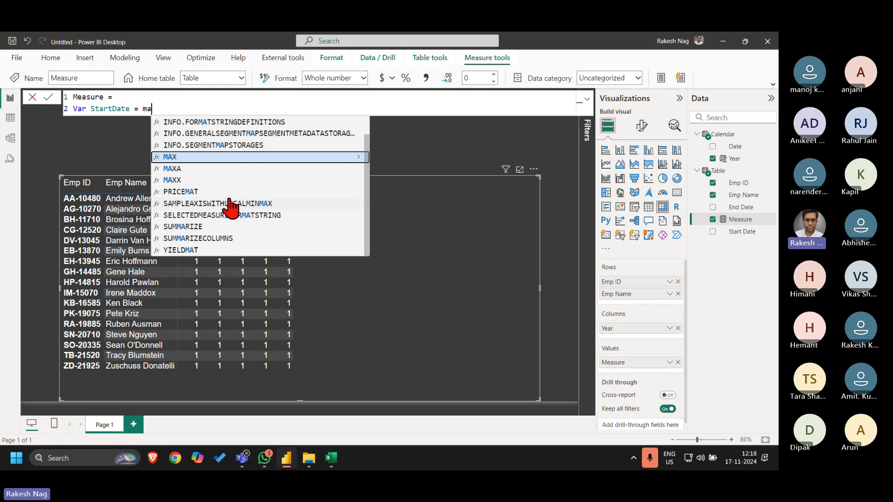
key("Tab")
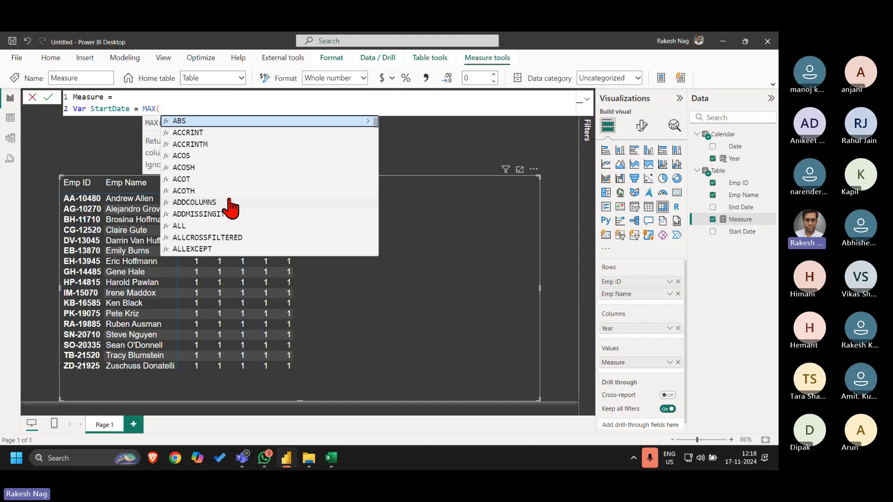
type("star")
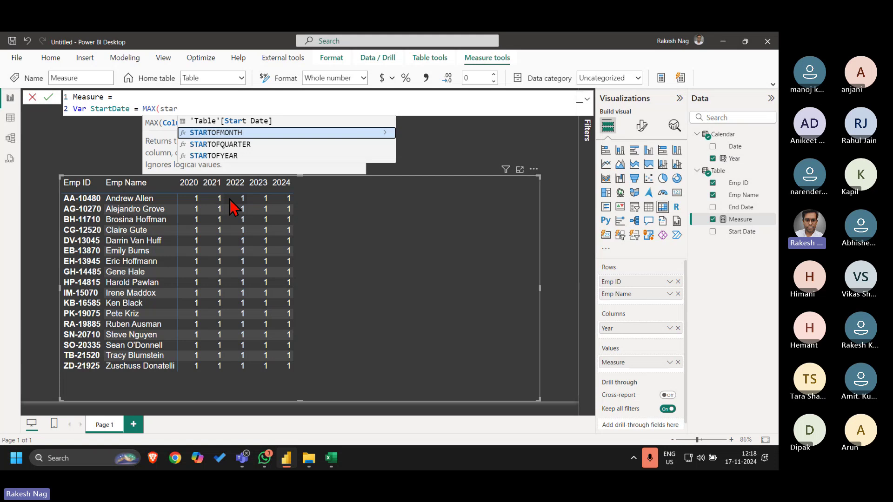
key("Up")
key("Tab")
type(")")
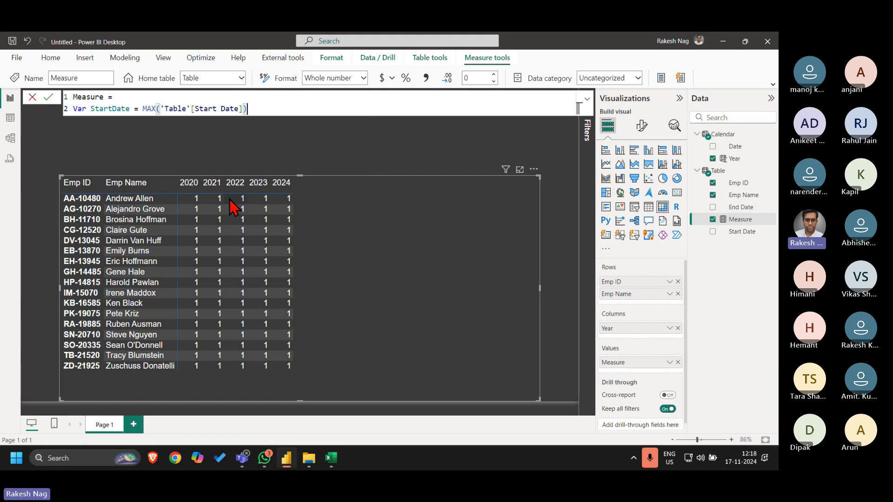
Make the measure return the StartDate variable and commit the formula
key("shift+Return")
type("RETURN")
key("shift+Return")
type("st")
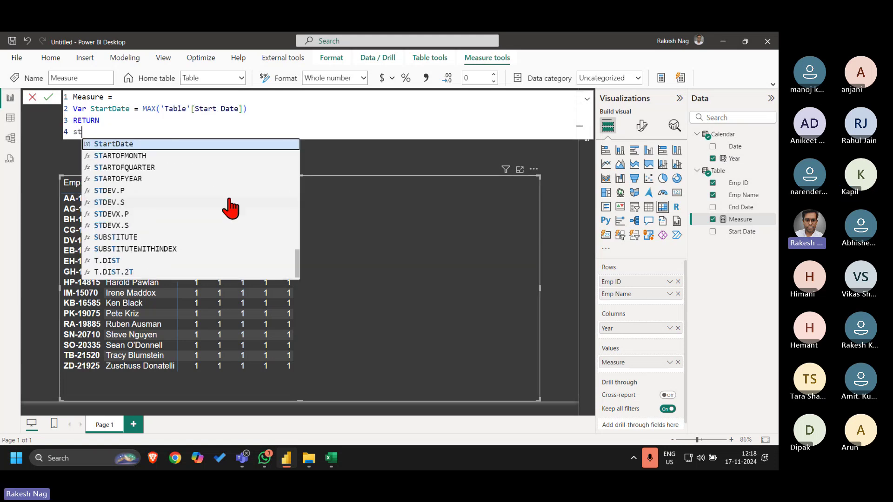
key("Tab")
key("Return")
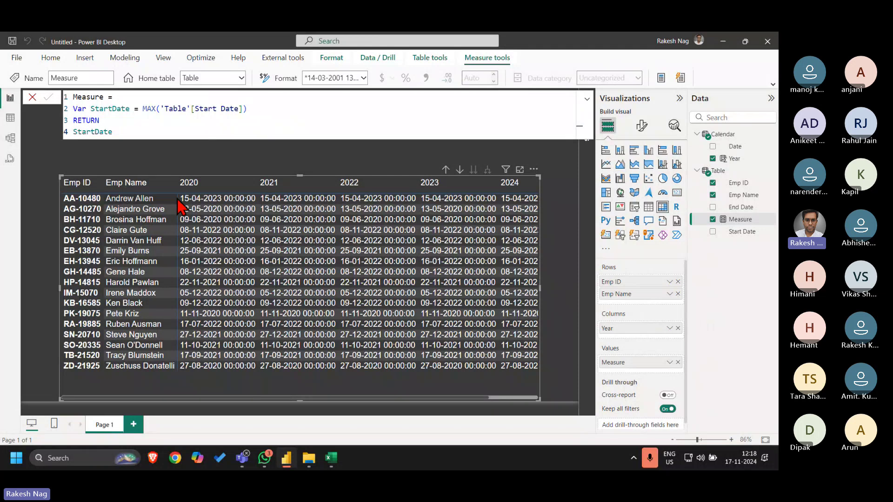
Switch to Excel and sort the employee table A to Z by Emp Name, leaving no filter on its headers
key("alt+Tab")
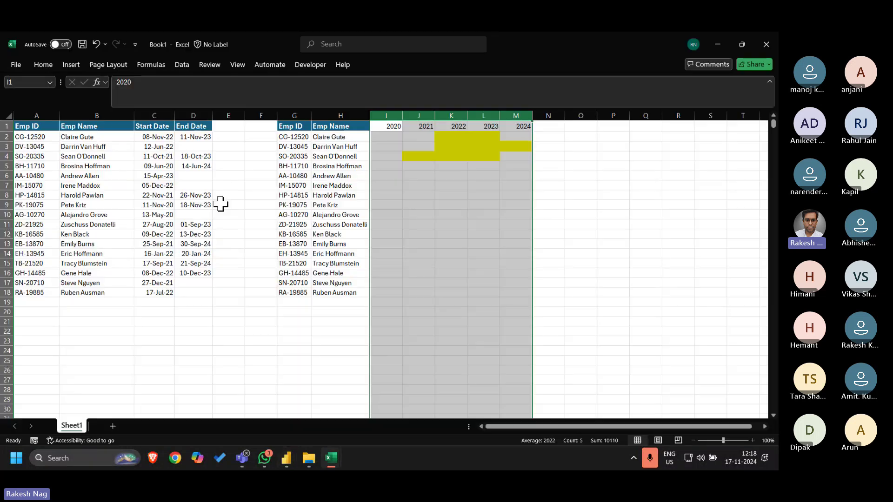
key("ctrl+Left")
key("ctrl+Left")
key("ctrl+Left")
key("Down")
key("Down")
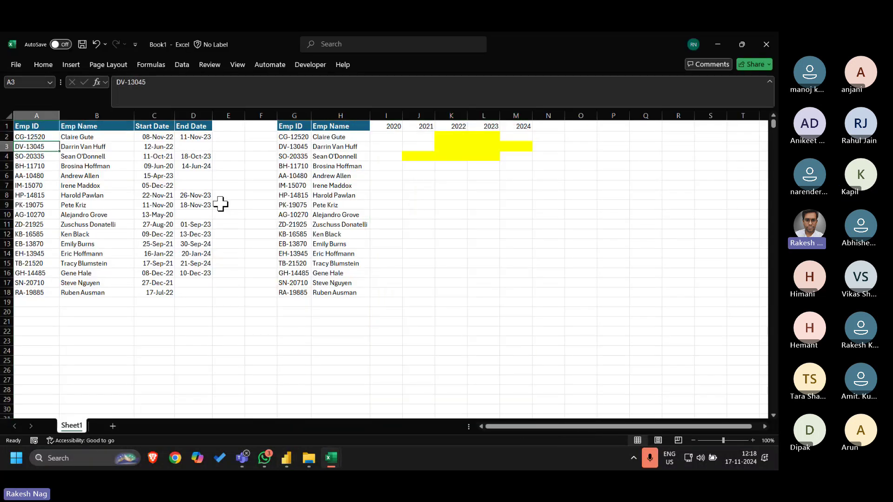
key("Up")
key("Right")
key("Up")
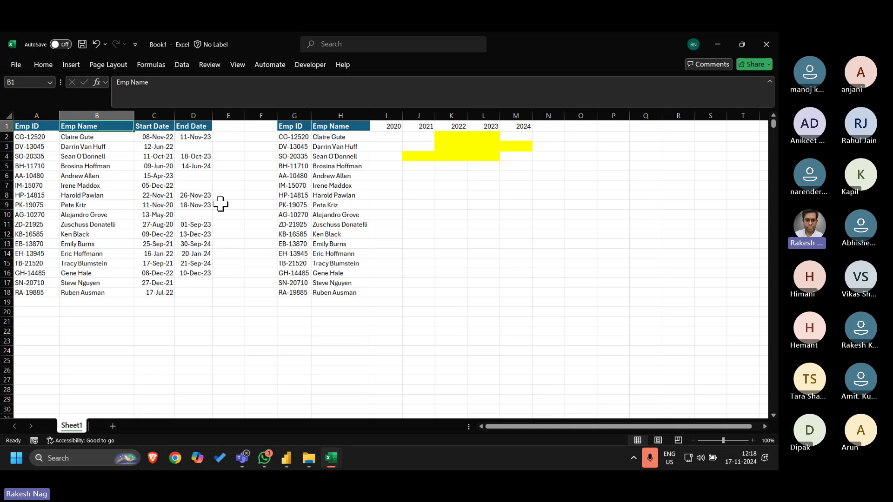
key("ctrl+shift+l")
key("alt+Down")
key("Escape")
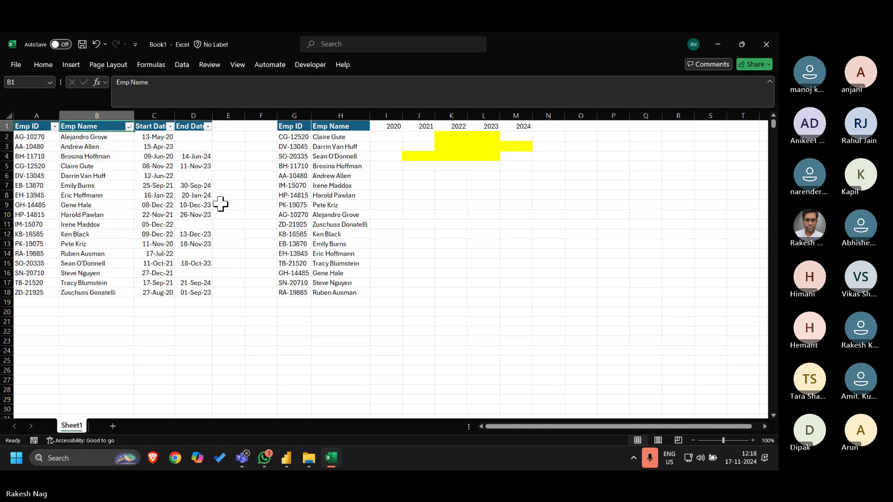
key("ctrl+shift+l")
Check the Start Date of employee AA-10480 in the Excel table and return to the Power BI matrix to compare
key("Down")
key("Down")
key("Right")
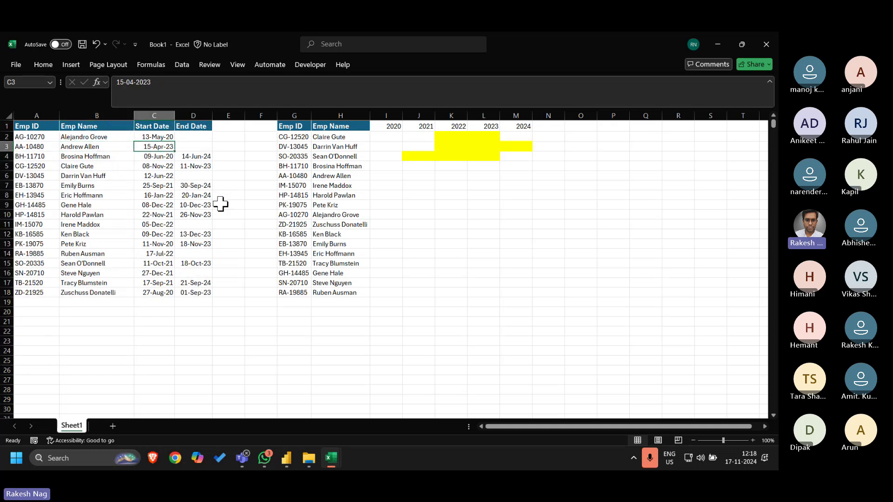
key("ctrl+t")
key("alt+Tab")
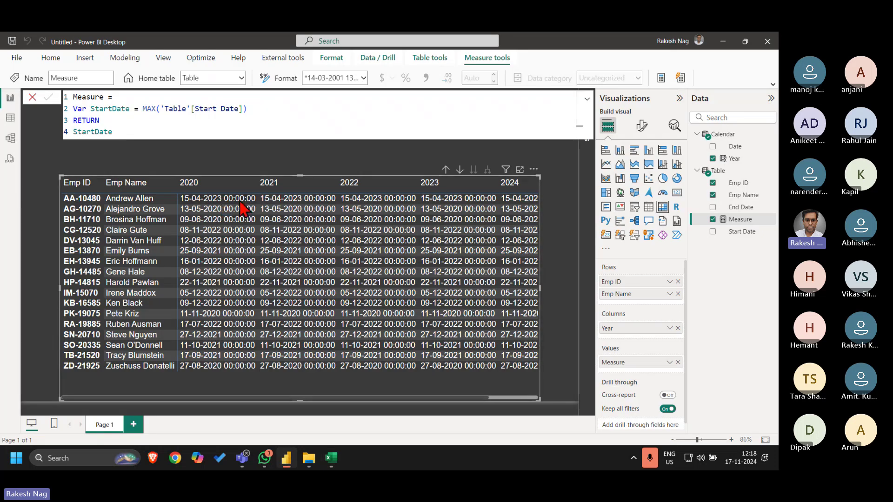
Set the measure's display format to Long Date (14 March 2001)
left_click(363, 78)
left_click(390, 132)
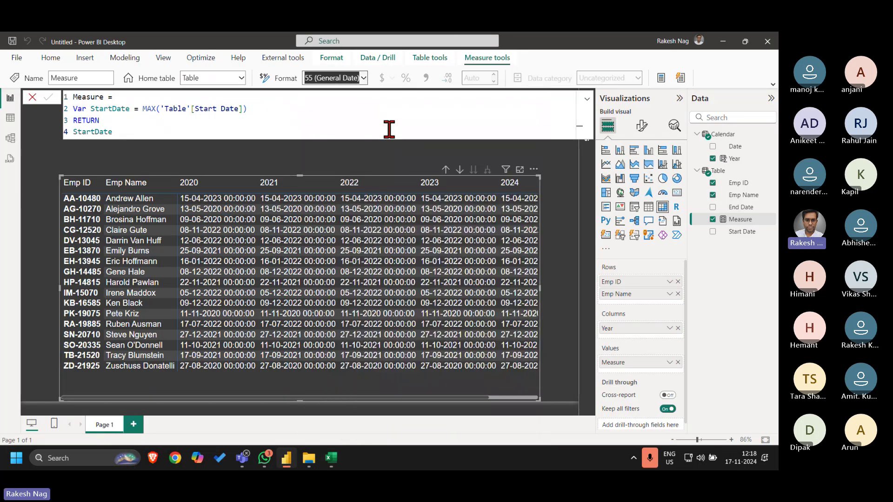
left_click(364, 77)
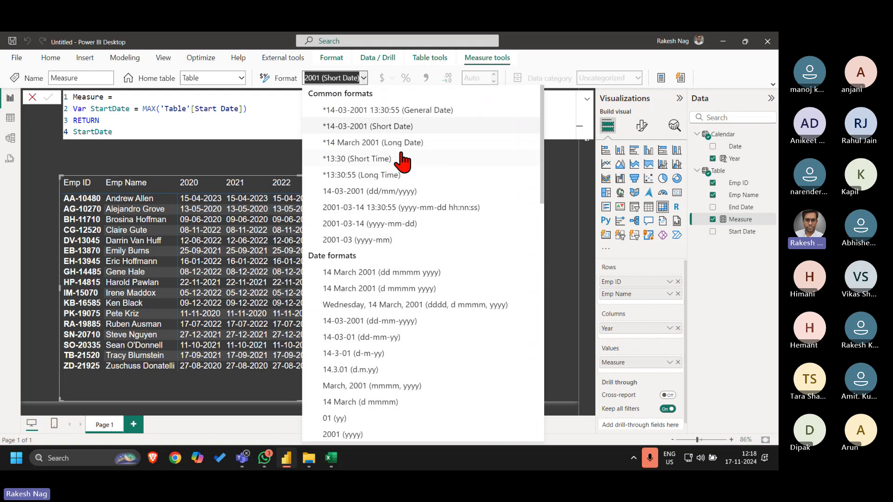
key("Escape")
key("Up")
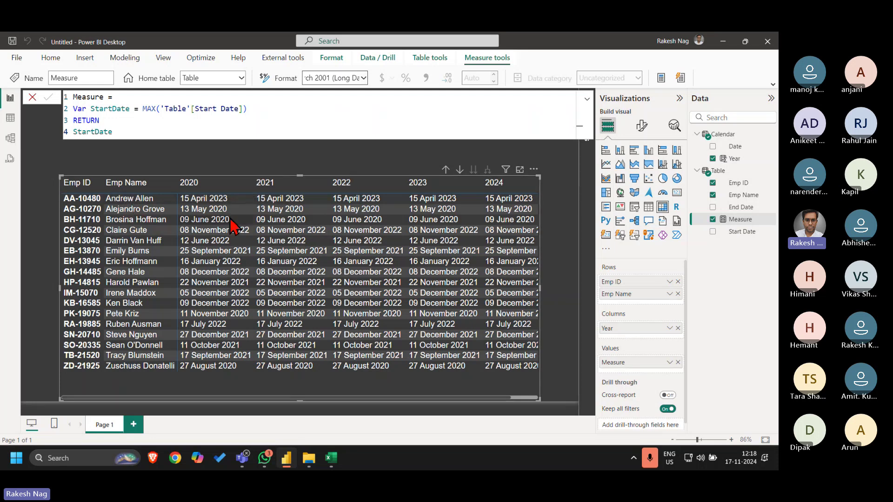
Add a second variable EndDate to the measure, defined as MAX('Table'[End Date]), below the StartDate variable
left_click(284, 109)
key("shift+Return")
type("Var ")
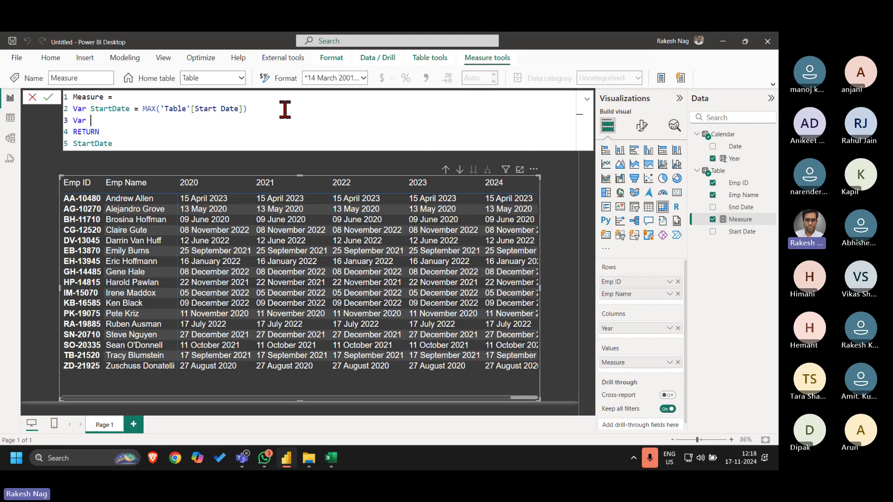
type("EndDate -=")
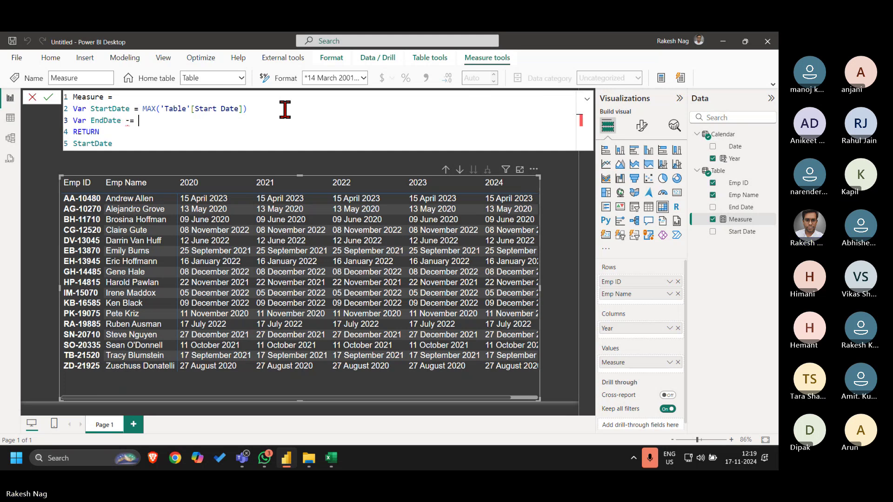
key("BackSpace")
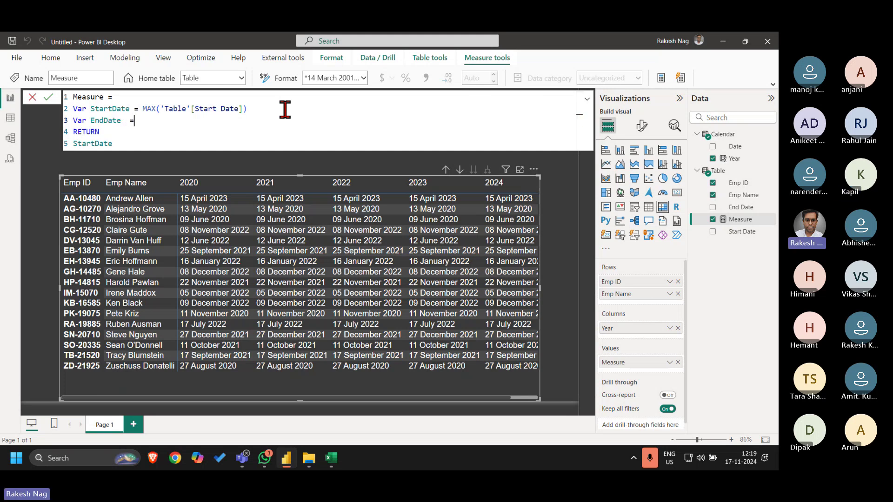
type("MAX(")
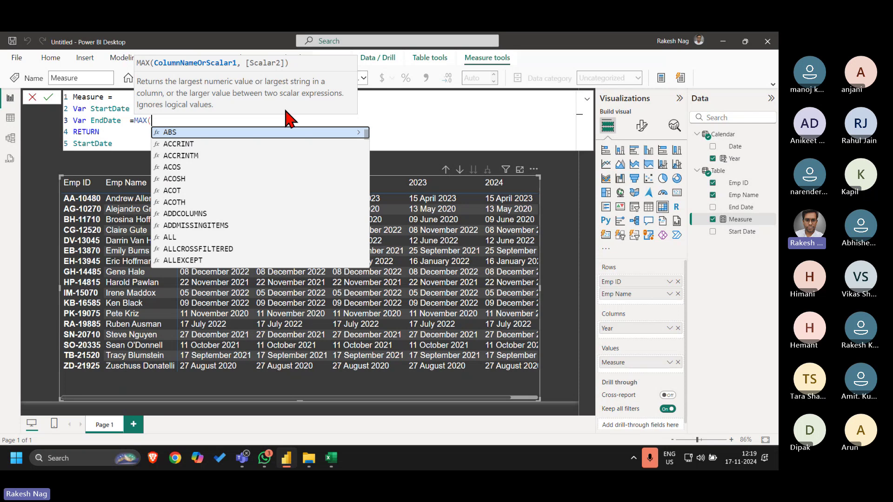
type("end")
key("Up")
key("Up")
key("Up")
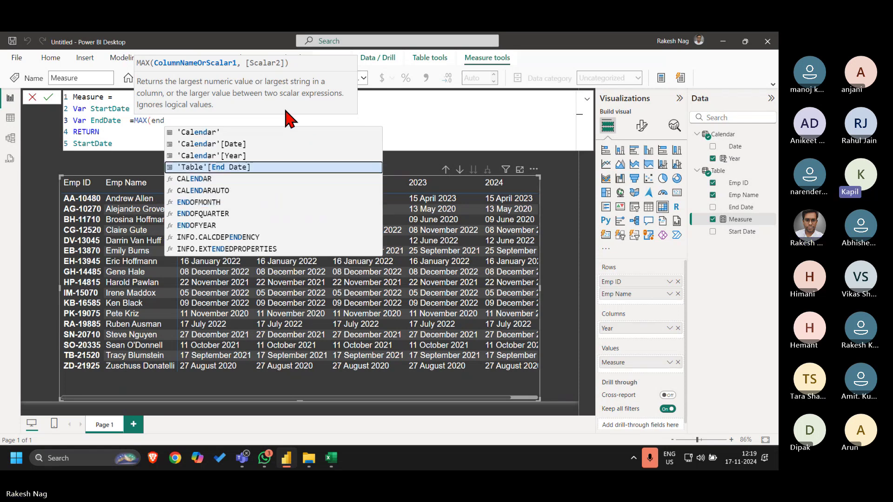
key("Tab")
type(")")
Make the measure return the EndDate variable instead of StartDate and commit the formula
key("Down")
key("Down")
key("shift+Home")
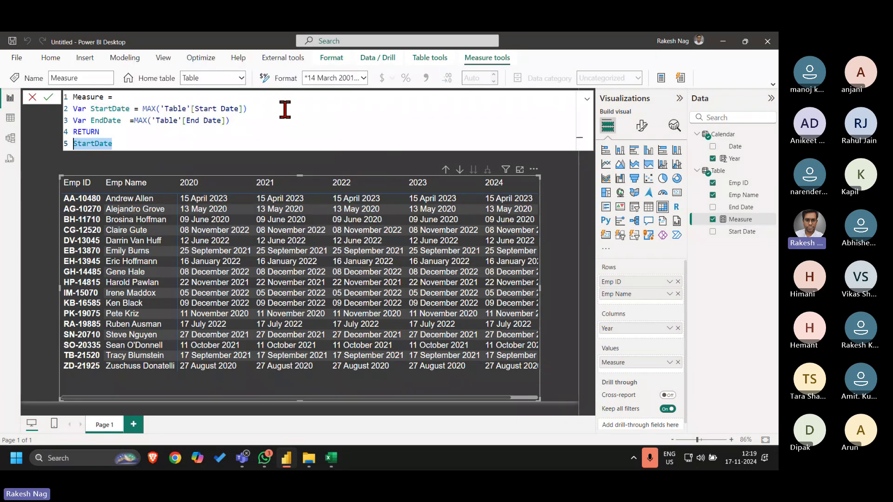
type("end")
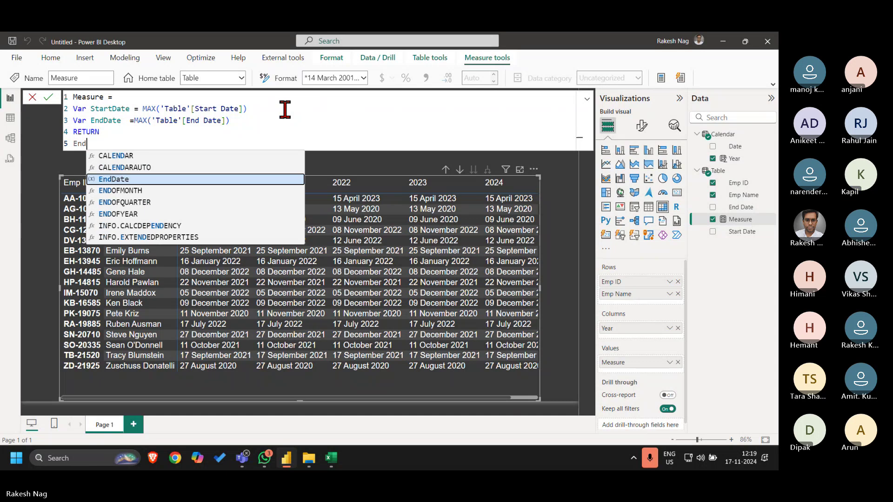
key("Tab")
key("Return")
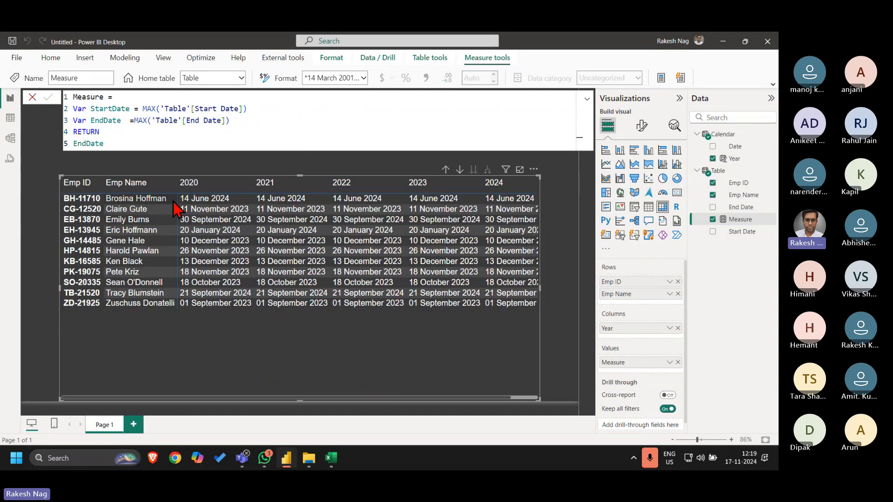
Check the End Date of employee BH-11710 in the Excel table against the matrix and return to Power BI
key("alt+Tab")
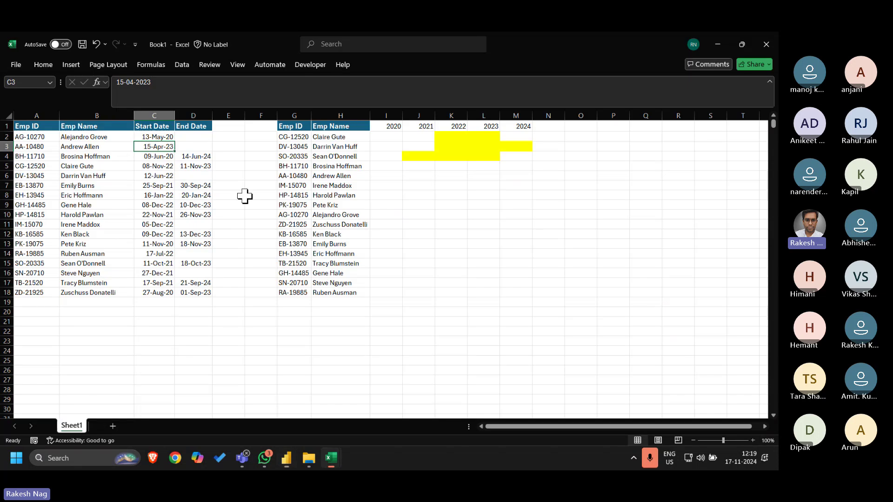
key("Down")
key("Left")
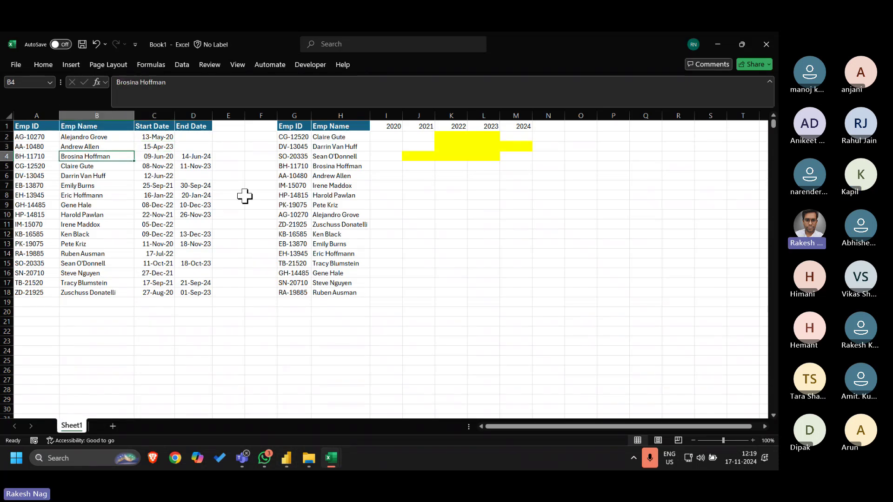
key("Right")
key("Right")
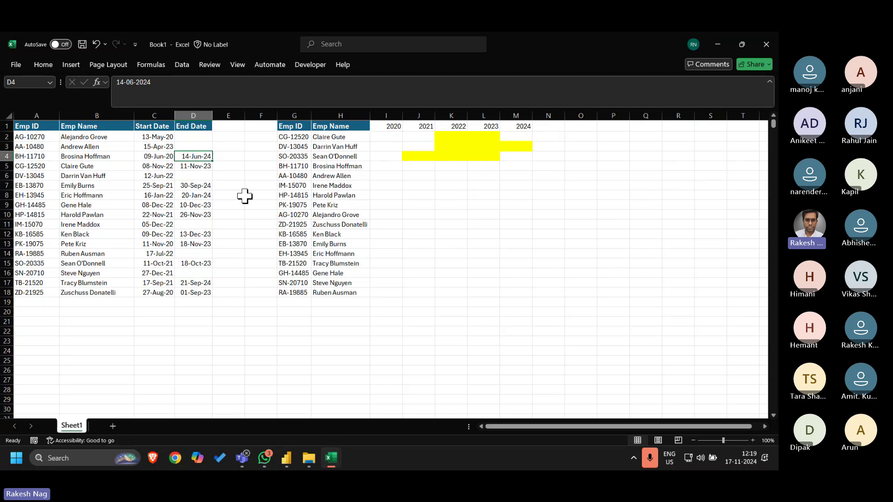
key("alt+Tab")
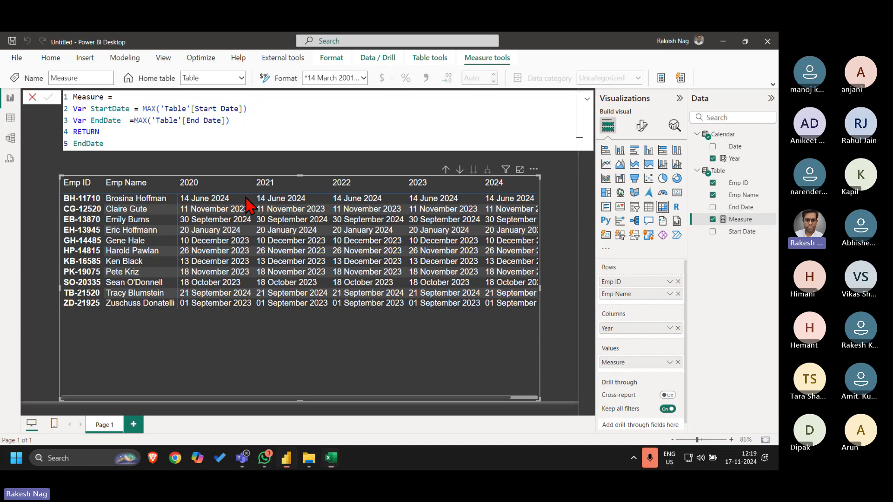
Replace the measure's returned EndDate with the constant 1 and commit the formula
left_click(141, 145)
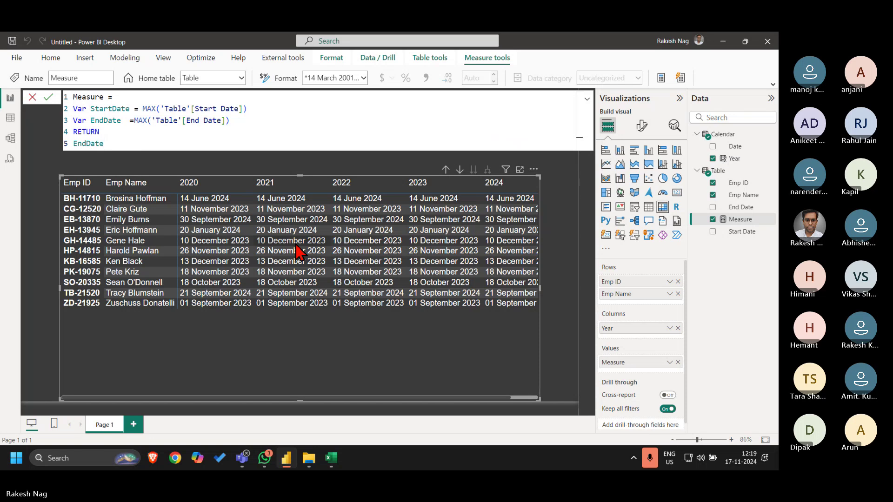
key("BackSpace")
key("BackSpace")
key("BackSpace")
key("BackSpace")
key("BackSpace")
key("BackSpace")
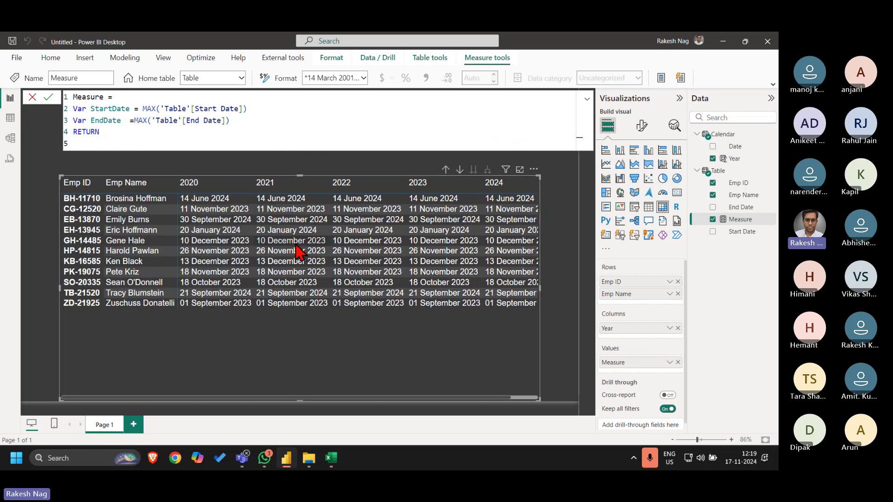
type("1")
key("Return")
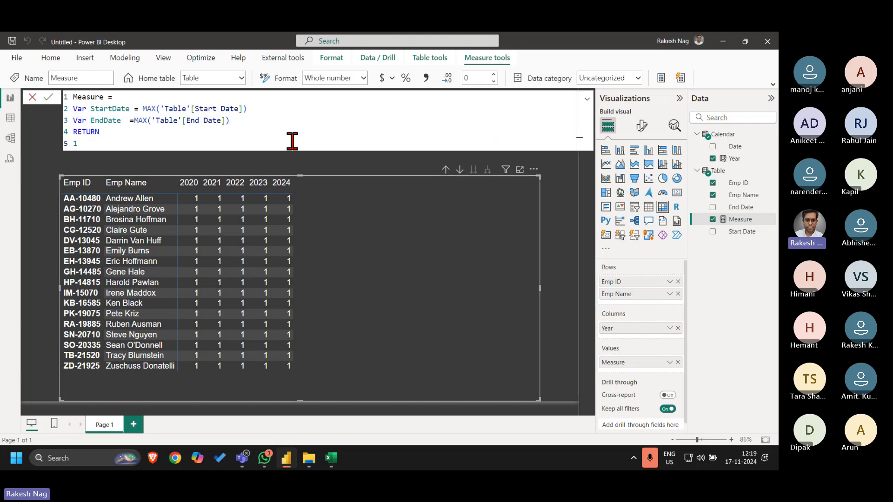
Replace the returned 1 with the opening of an IF function and start a new line for its condition
key("BackSpace")
type("if")
key("Tab")
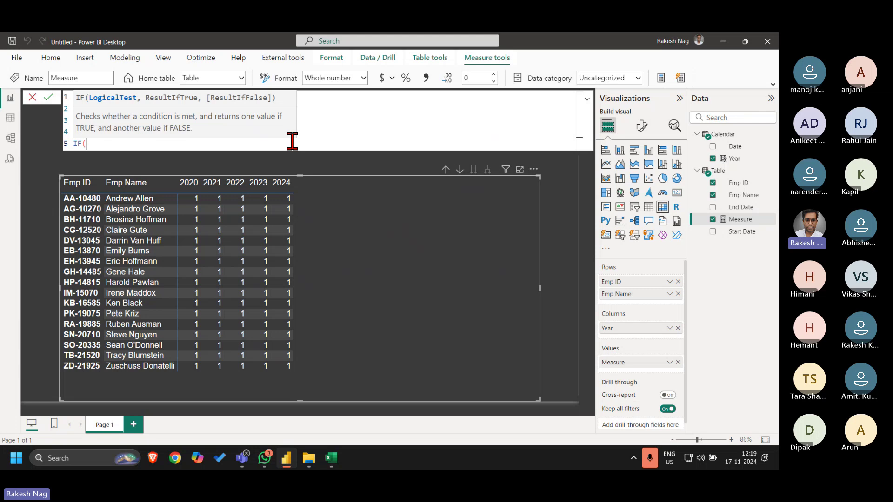
key("shift+Return")
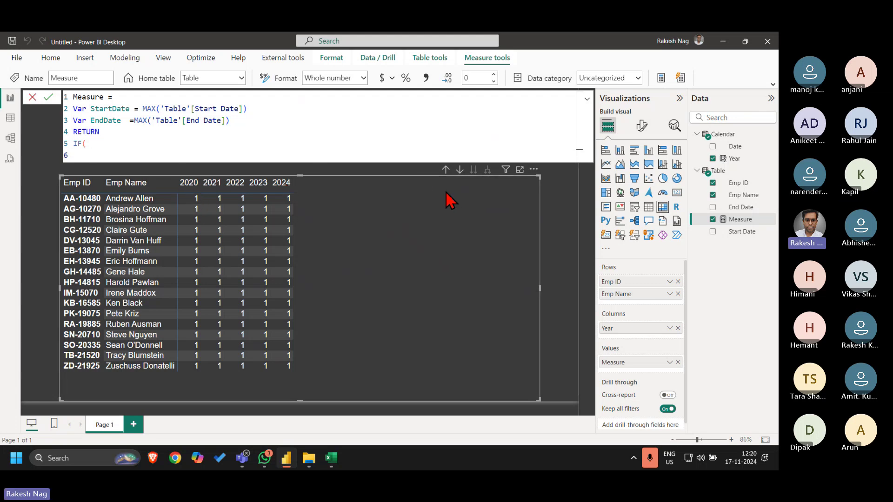
Enter MAX('Calendar'[Year]) as the returned expression, remove the IF opening above it, and commit the measure
type("MAX(")
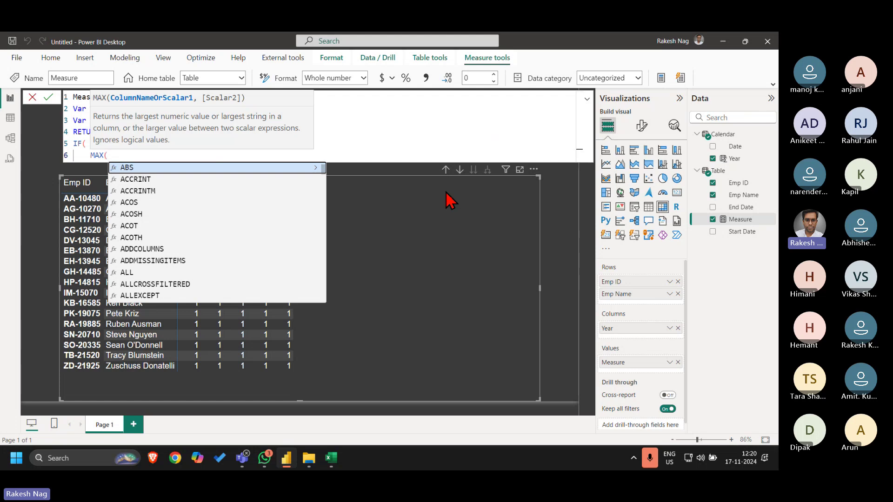
key("Escape")
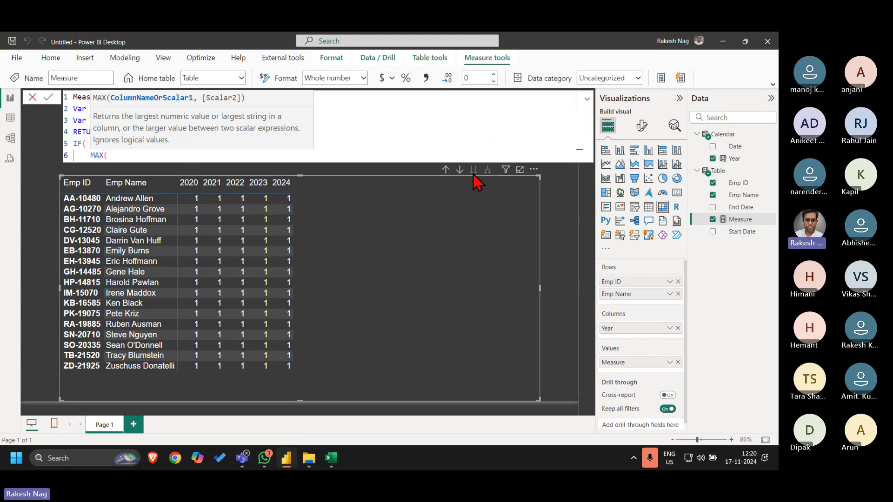
type("cale")
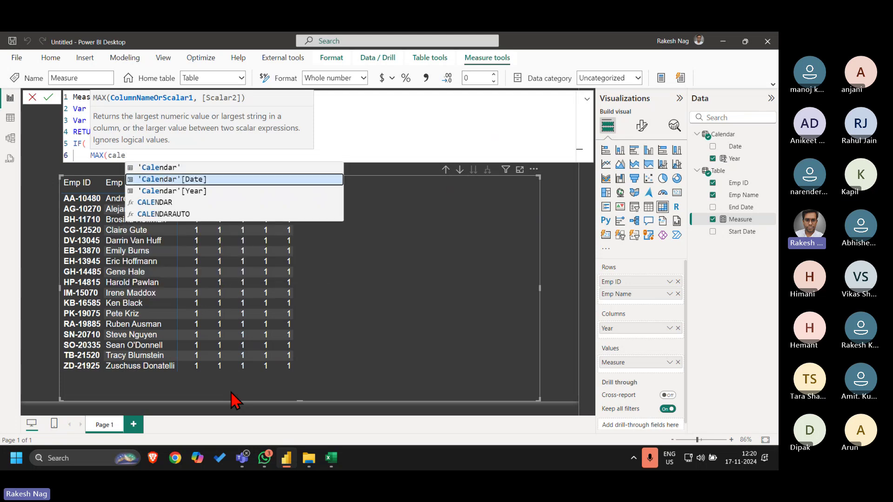
key("Down")
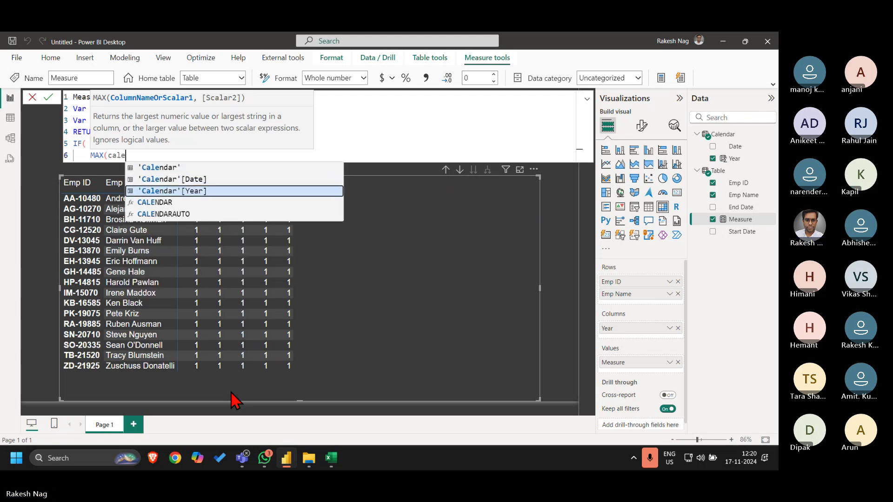
key("Tab")
type(")")
key("BackSpace")
key("BackSpace")
key("BackSpace")
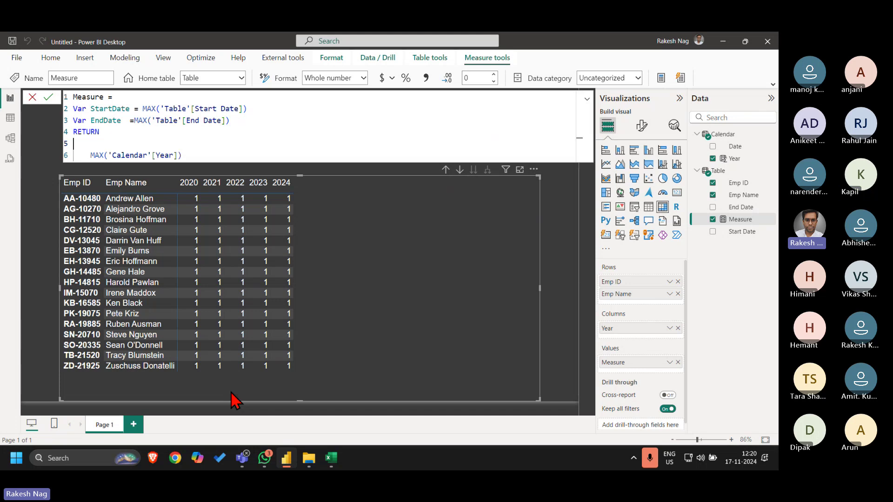
key("Return")
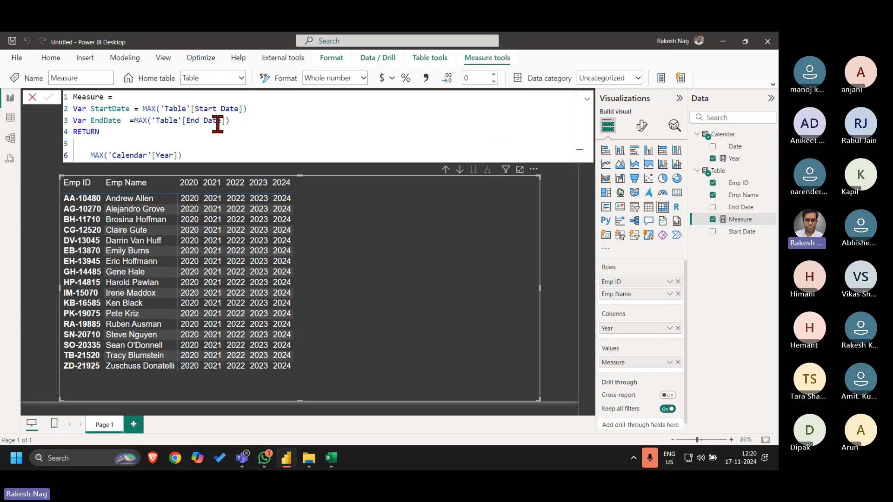
Rename the StartDate variable in the measure's formula as StartYear
left_click_drag(236, 120, 135, 109)
left_click(135, 110)
key("Left")
key("BackSpace")
key("BackSpace")
key("BackSpace")
key("BackSpace")
type("year")
key("Left")
key("Left")
key("Left")
key("BackSpace")
type("Y")
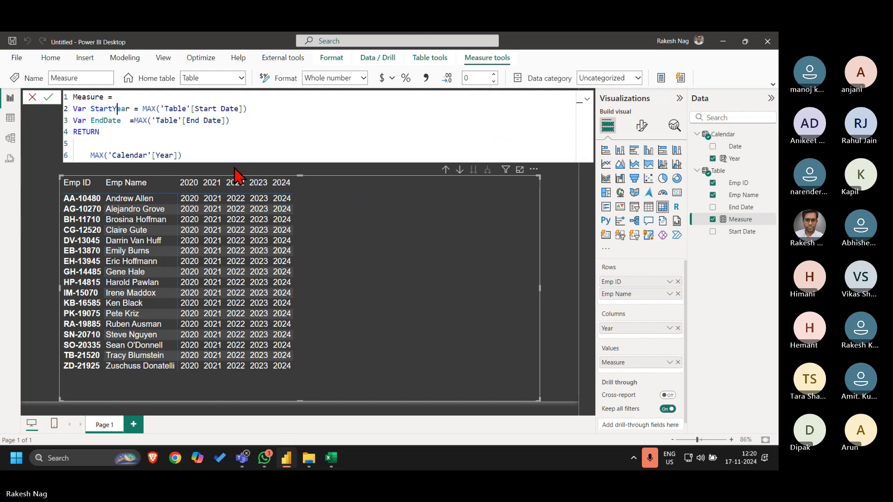
Rename the EndDate variable in the measure's formula as EndYear
key("Right")
key("Down")
key("shift+Left")
key("shift+Left")
key("shift+Left")
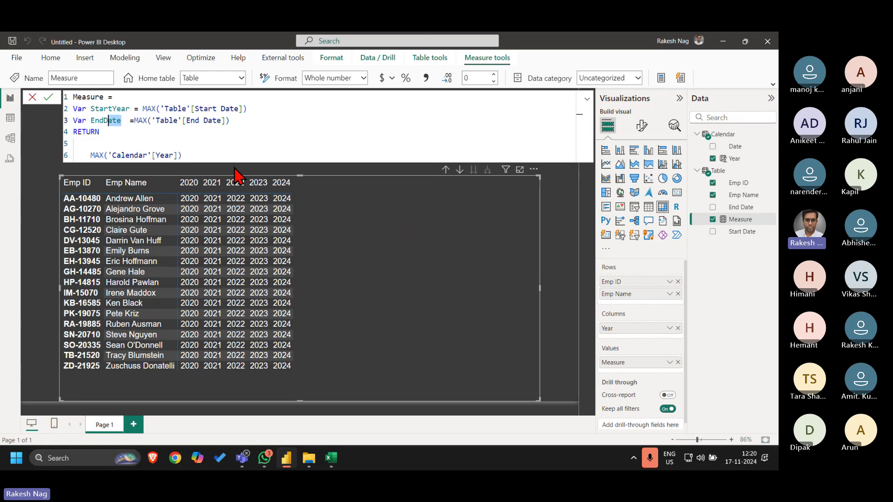
type("Year")
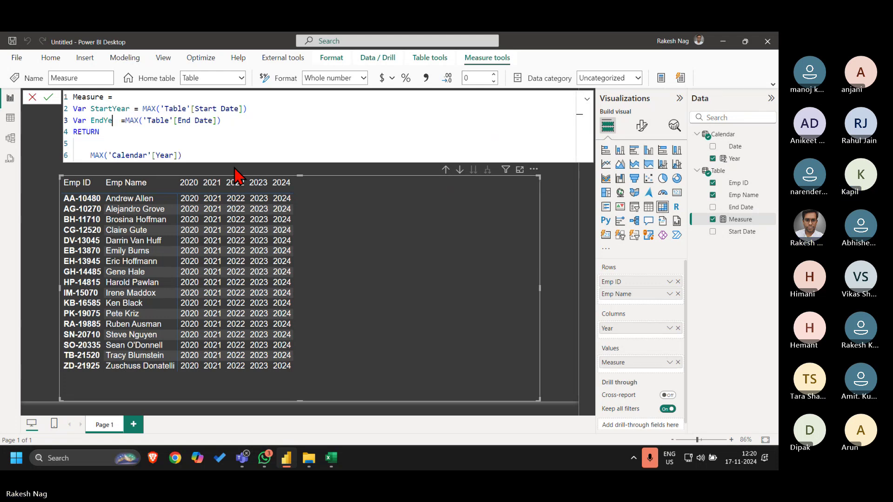
Wrap the StartYear variable's MAX('Table'[Start Date]) expression in a YEAR function
key("Right")
key("Up")
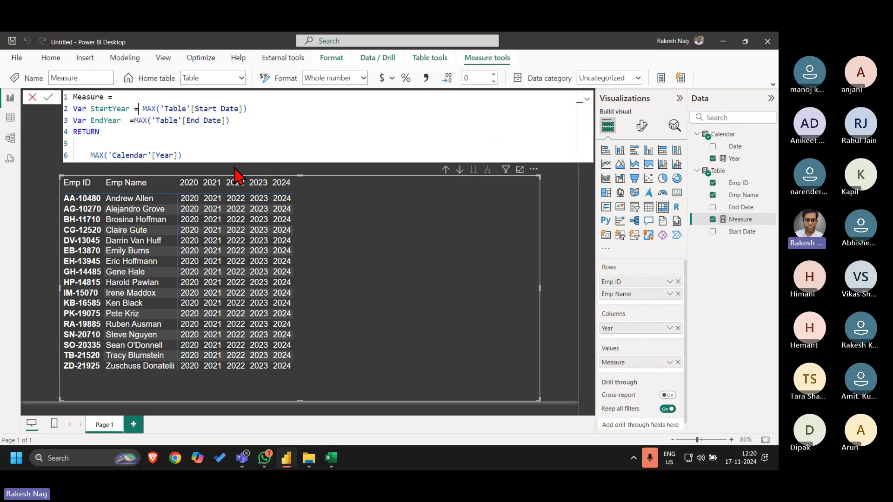
key("Right")
type("YEAR(")
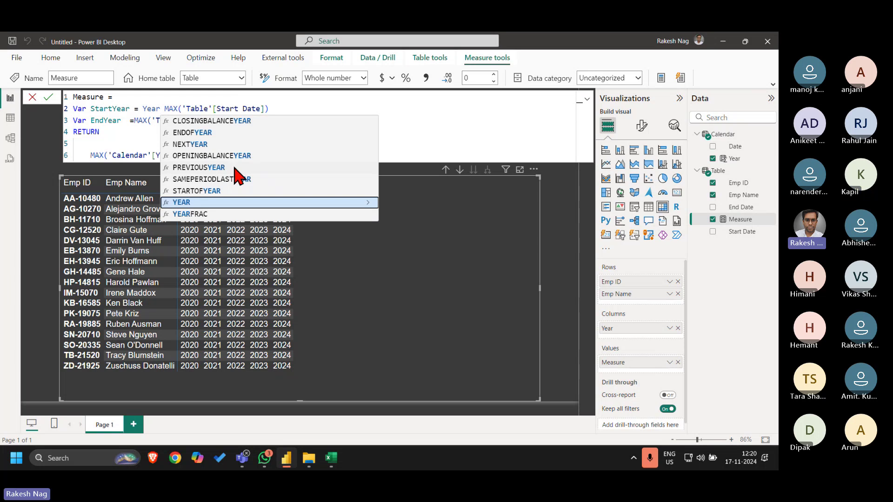
key("Right")
key("Right")
key("Right")
key("Right")
key("Right")
key("Right")
key("Right")
key("Right")
key("Right")
key("Right")
key("Right")
key("Right")
key("Right")
key("Right")
key("Right")
key("Right")
key("Right")
key("Right")
key("Right")
key("Right")
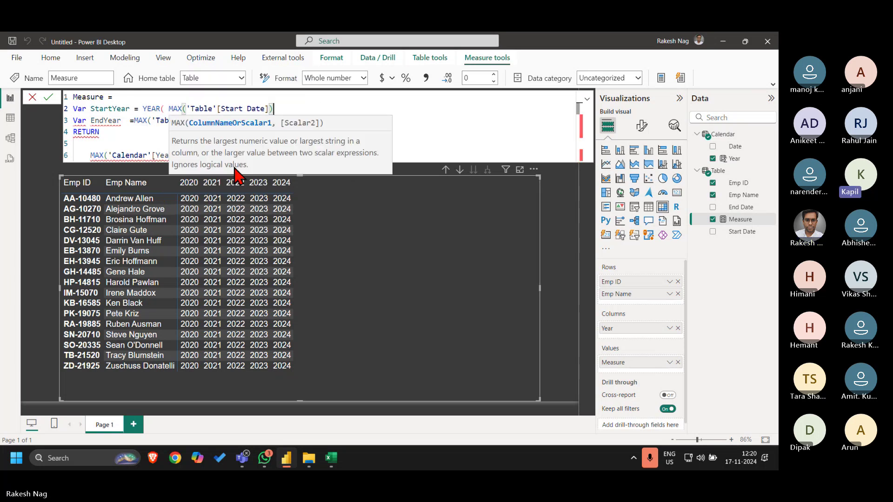
type(")")
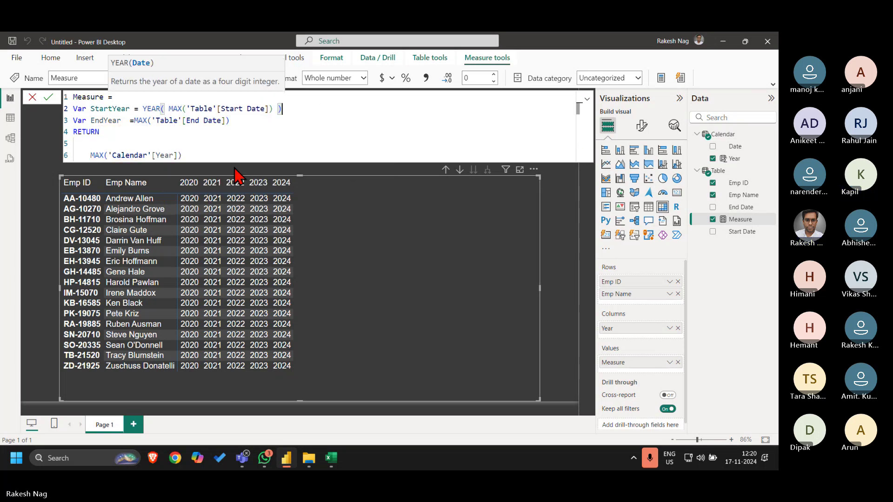
Wrap the EndYear variable's MAX('Table'[End Date]) expression in a YEAR function and commit the measure
key("Down")
type(")")
key("Left")
key("Left")
key("Left")
key("Left")
key("Left")
key("Left")
key("Left")
key("Left")
key("Left")
key("Left")
key("Left")
key("Left")
key("Left")
key("Left")
key("Left")
key("Left")
key("Left")
key("Left")
key("Left")
key("Left")
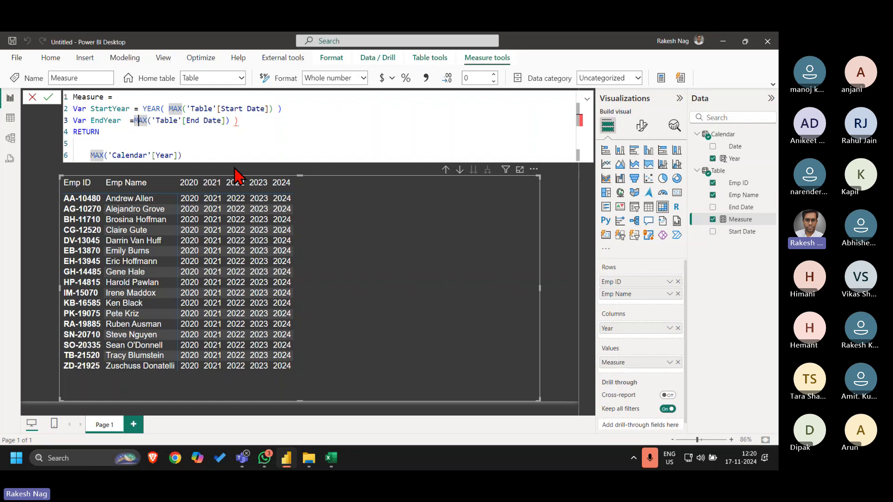
type("YEAR(")
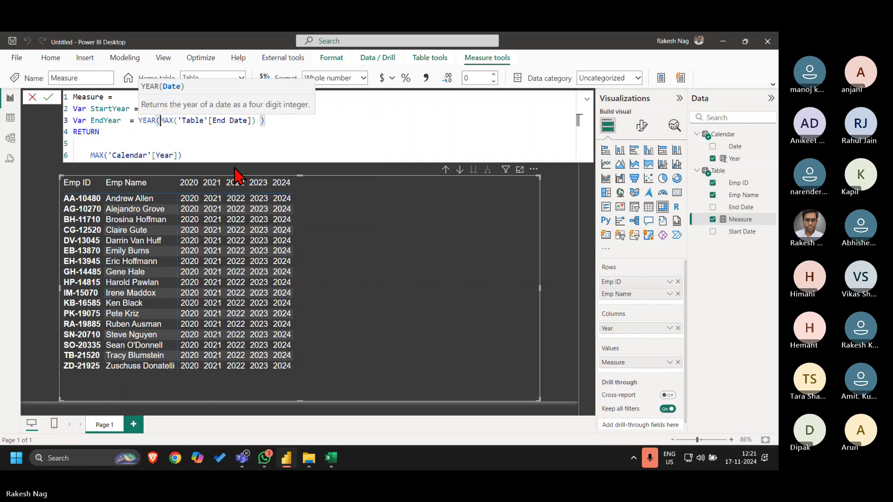
key("Return")
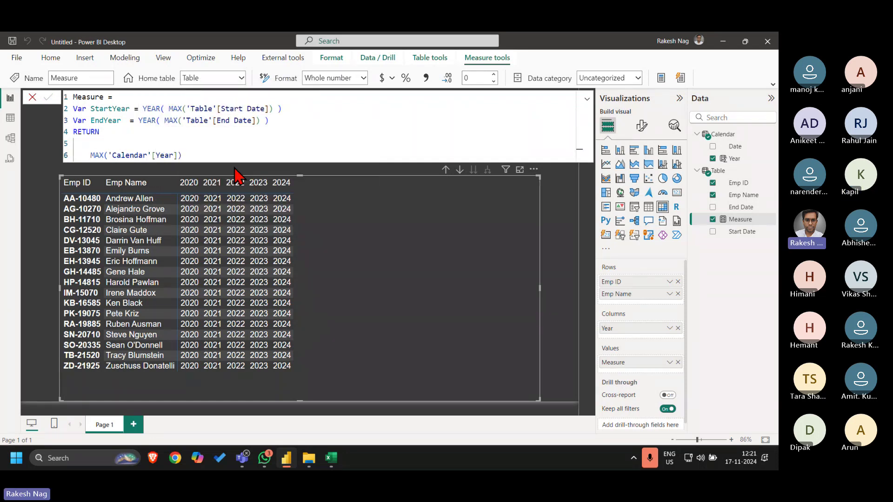
Extend the returned MAX('Calendar'[Year]) expression with the comparison >=StartYear and commit the measure
left_click(204, 155)
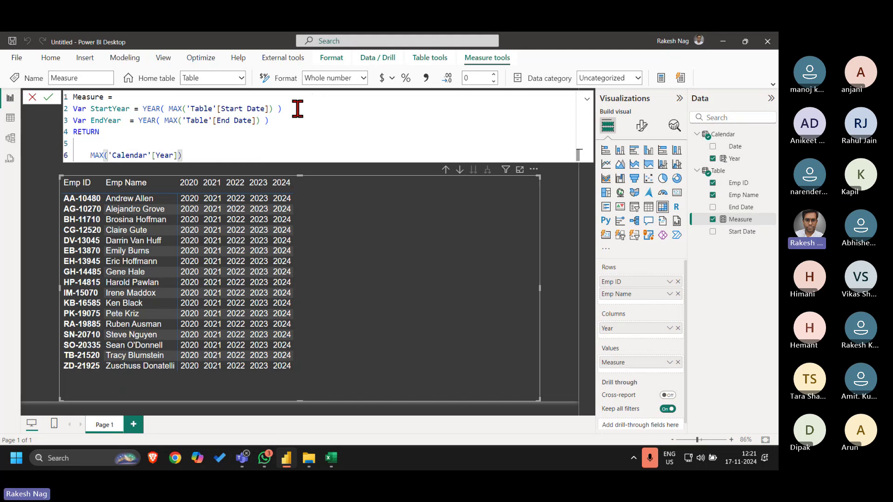
left_click_drag(283, 108, 141, 109)
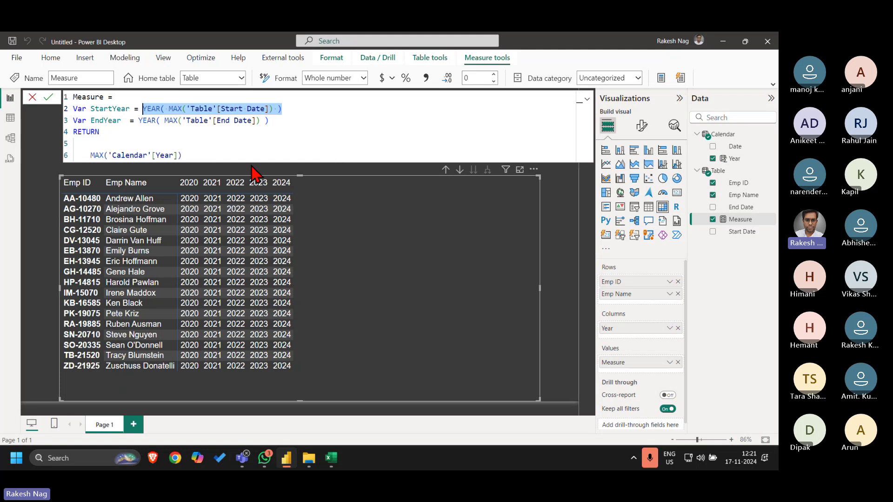
left_click(227, 154)
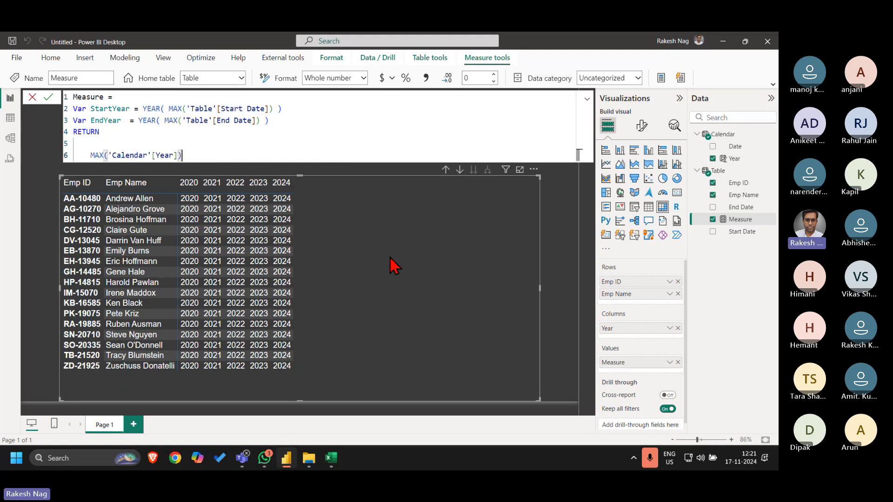
type("<")
key("BackSpace")
type(">=Star")
key("Down")
key("Down")
key("Down")
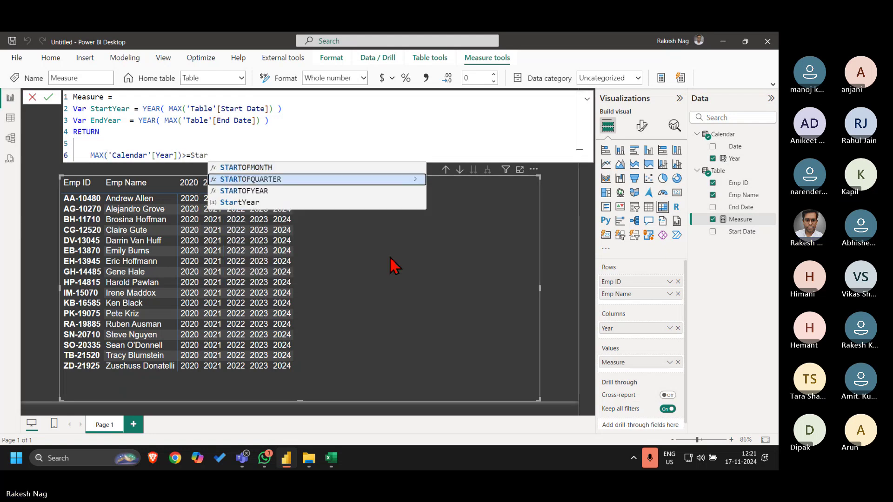
key("Tab")
key("Return")
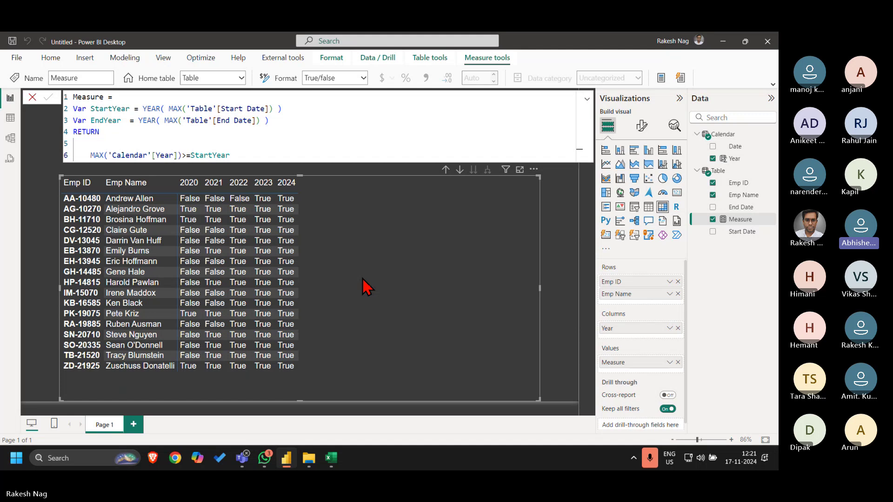
Change the returned comparison with StartYear to the = operator and commit the measure
left_click(187, 156)
key("BackSpace")
key("Return")
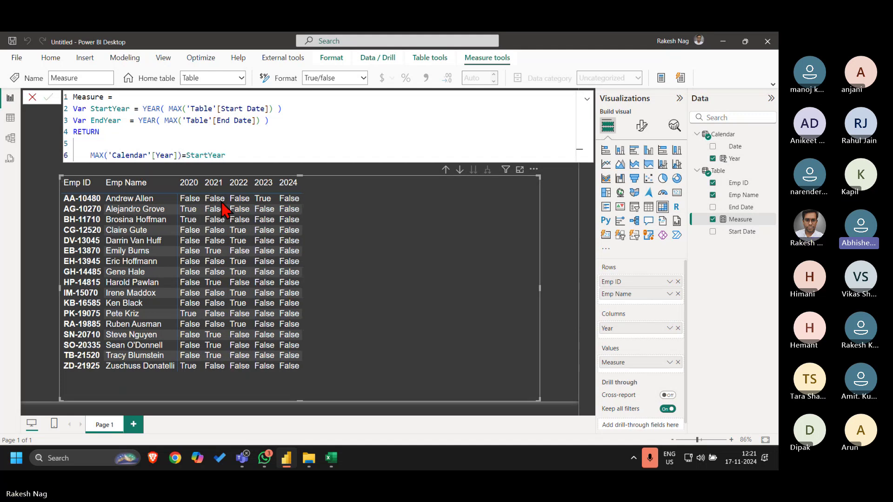
Wrap the StartYear comparison in an IF function that returns 1 when true, without a false result, and commit the measure
left_click(255, 157)
key("Up")
type("IF(")
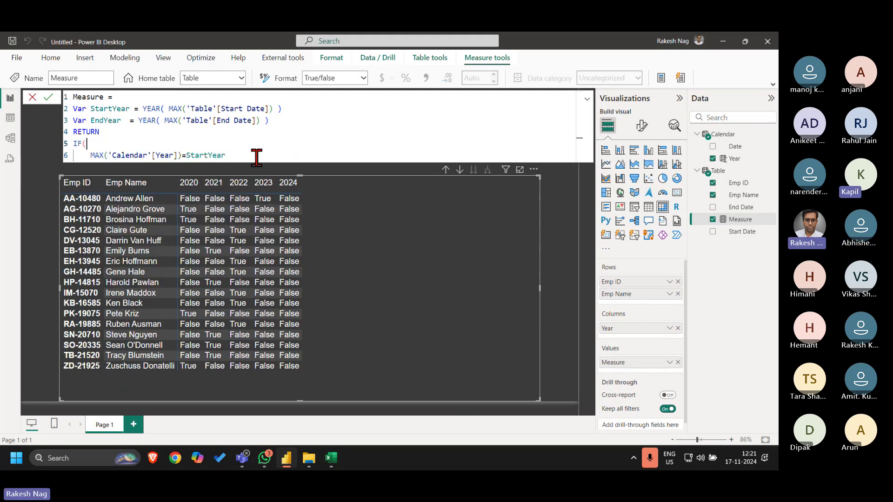
left_click(256, 156)
type(",")
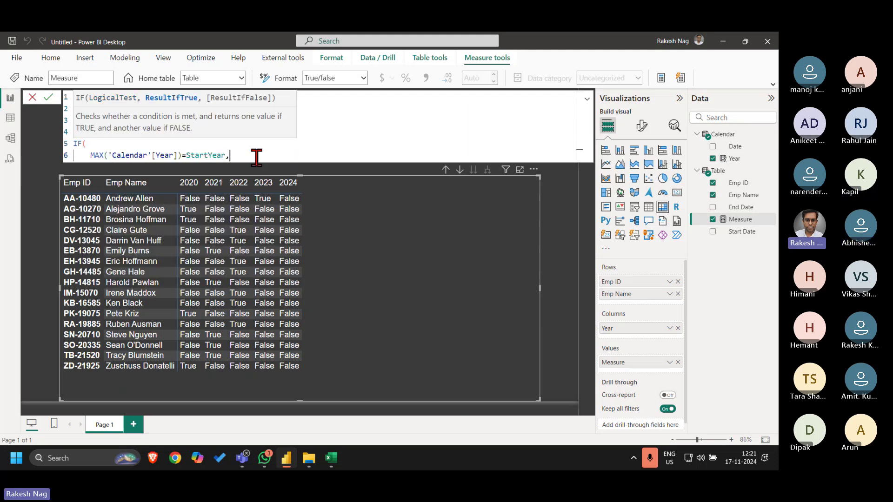
key("Return")
type("1,0")
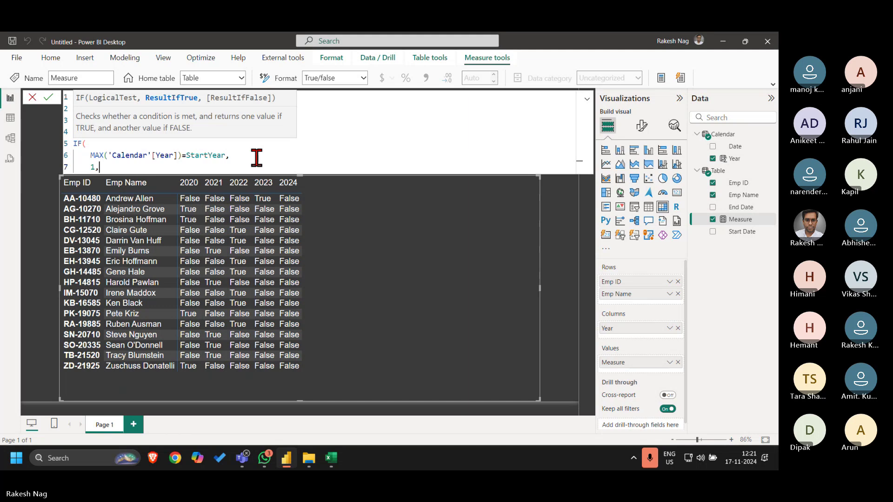
key("BackSpace")
key("BackSpace")
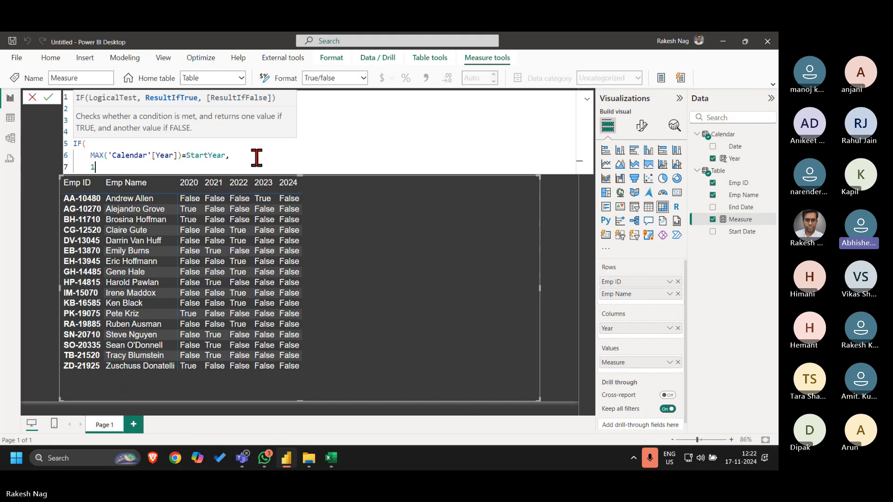
type(")")
key("Return")
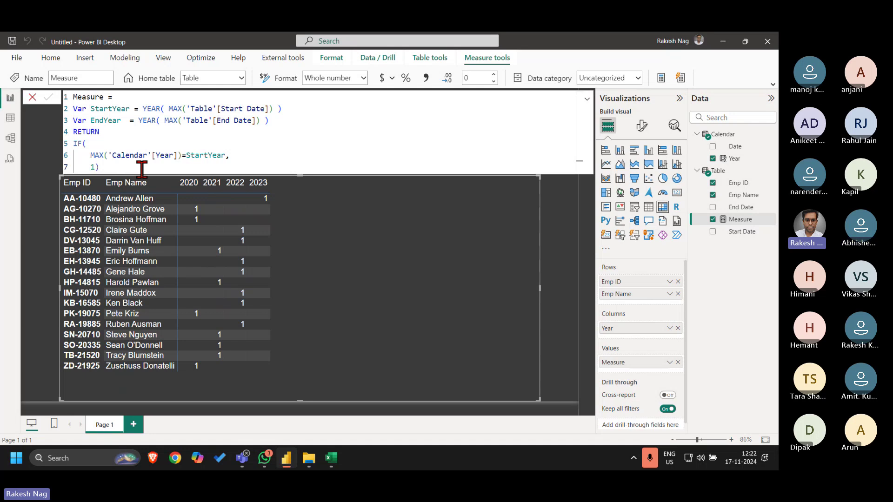
Switch to the Excel workbook, select row 3 to compare that employee's dates with the matrix, and return to Power BI
left_click(262, 161)
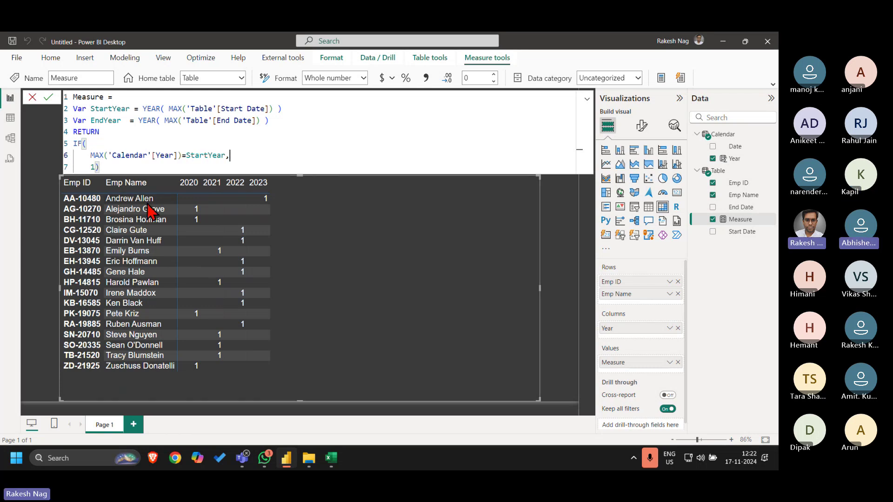
key("alt+Tab")
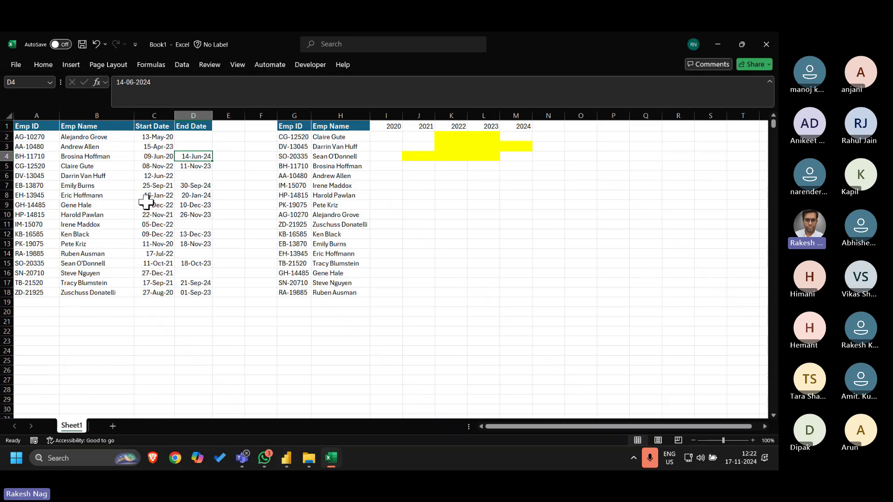
key("Up")
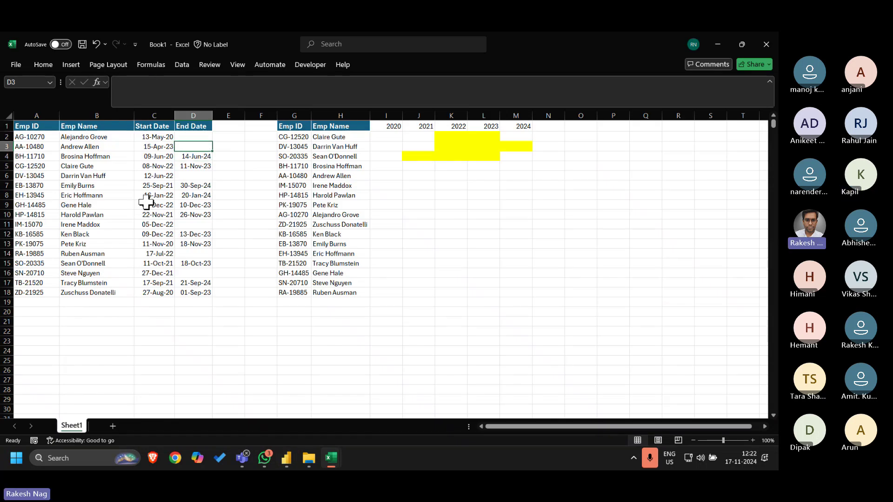
key("Left")
key("shift+space")
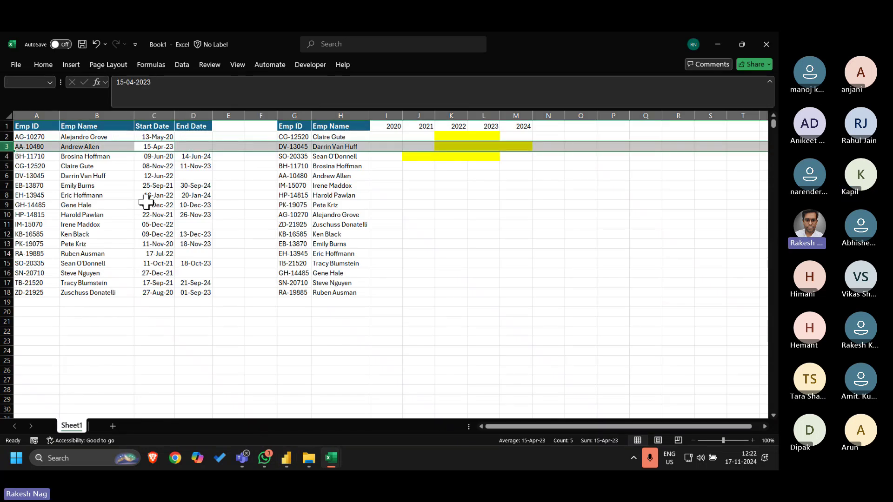
key("alt+Tab")
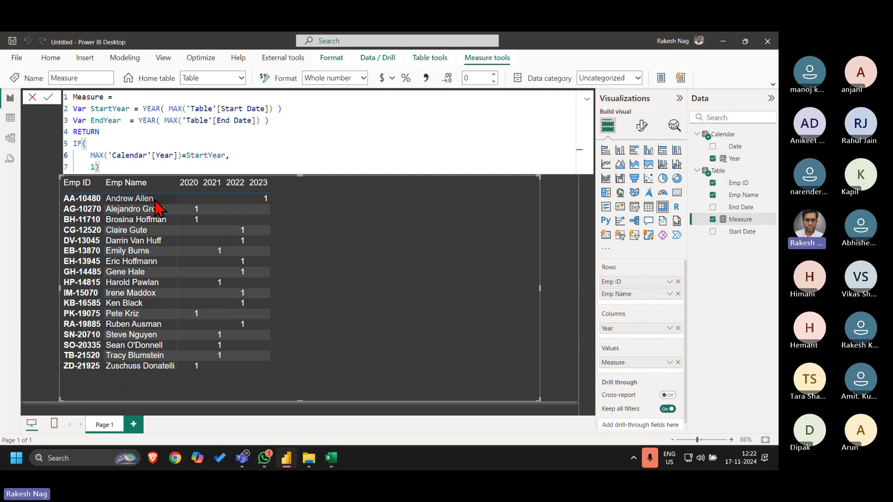
key("alt+Tab")
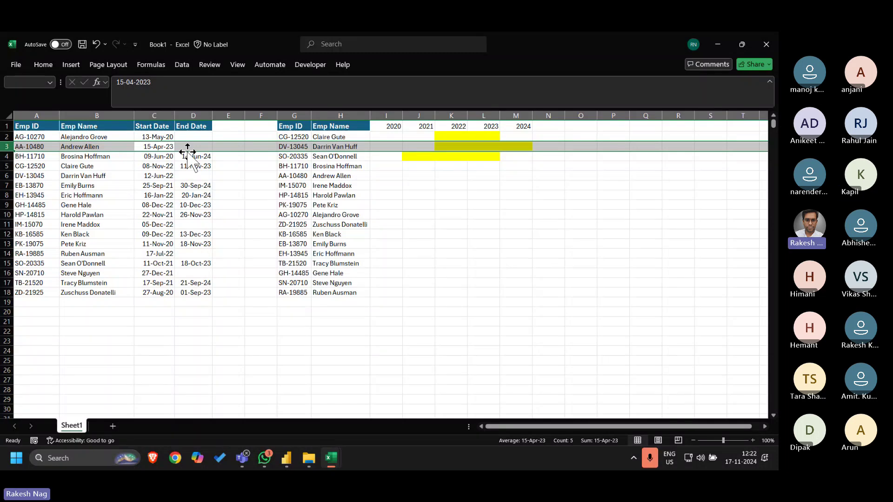
key("alt+Tab")
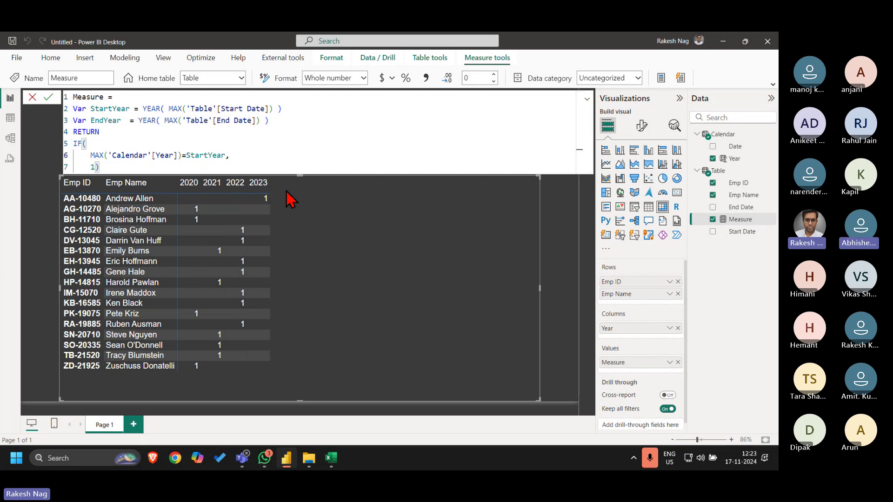
Try the <= operator in the IF condition comparing MAX('Calendar'[Year]) with StartYear and commit the measure
key("Left")
key("Left")
key("Left")
key("Left")
key("Left")
key("Left")
key("Left")
key("Left")
key("Left")
key("Left")
type("<")
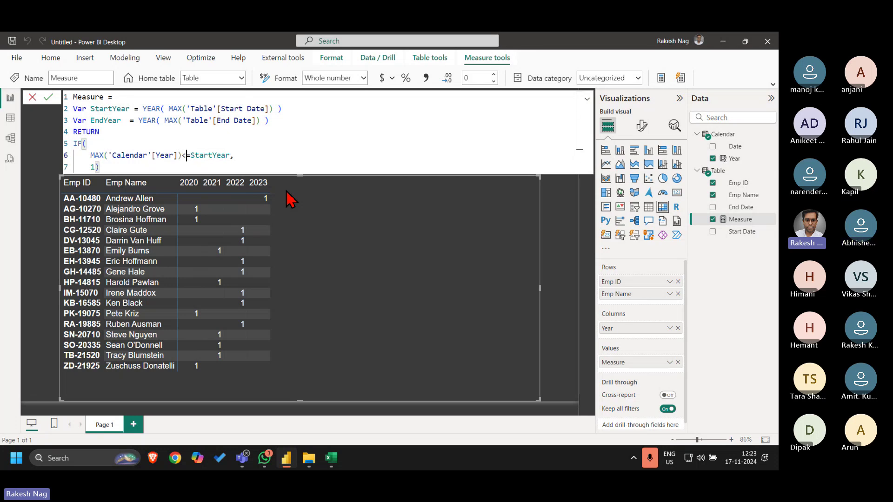
key("Return")
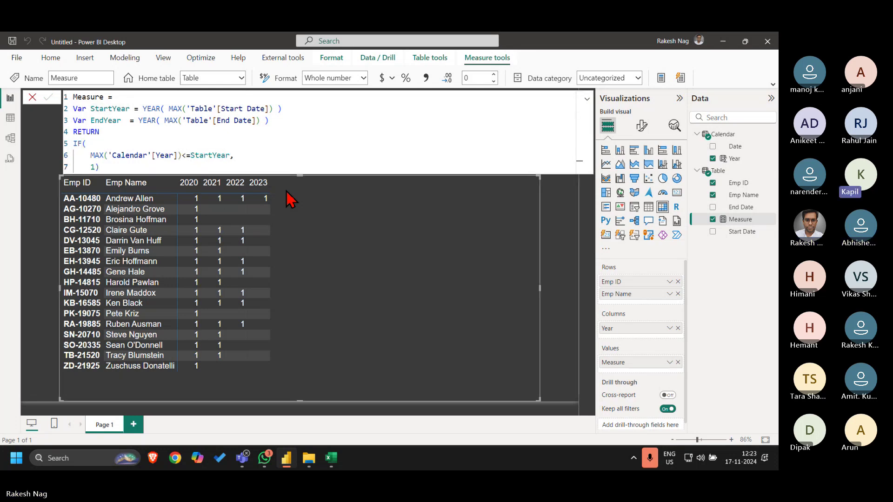
Set the operator in the StartYear condition to >= and commit the measure
key("BackSpace")
type(">")
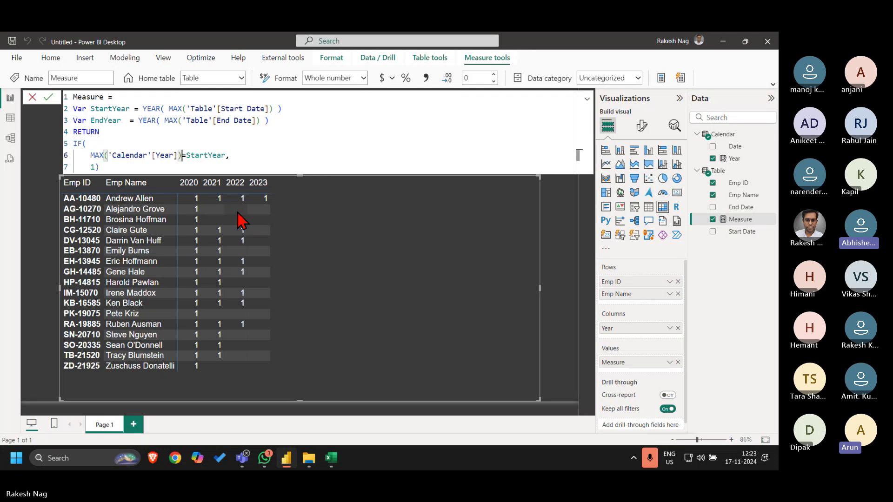
left_click(240, 221)
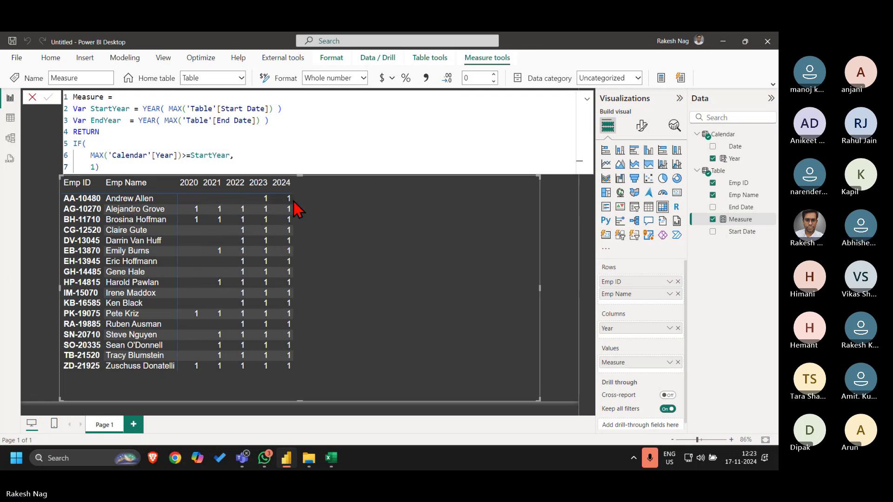
Switch to the Excel workbook to review the employees' start and end dates, and return to Power BI
left_click(191, 155)
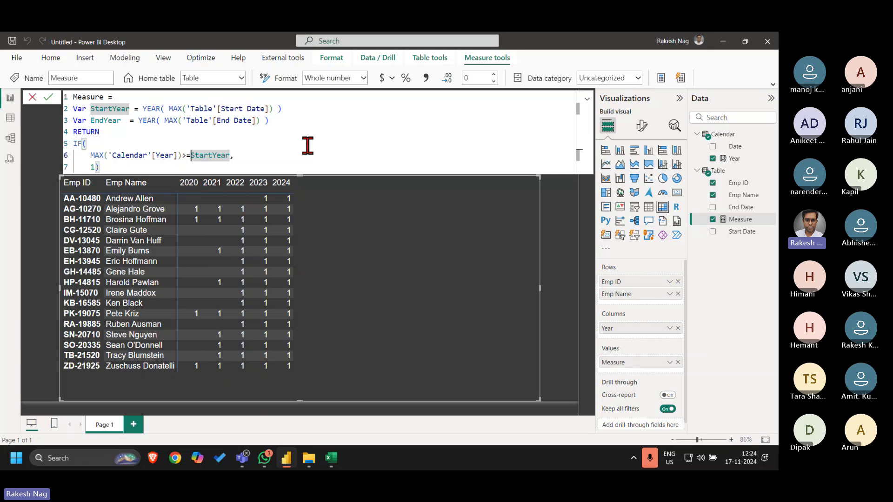
key("alt+Tab")
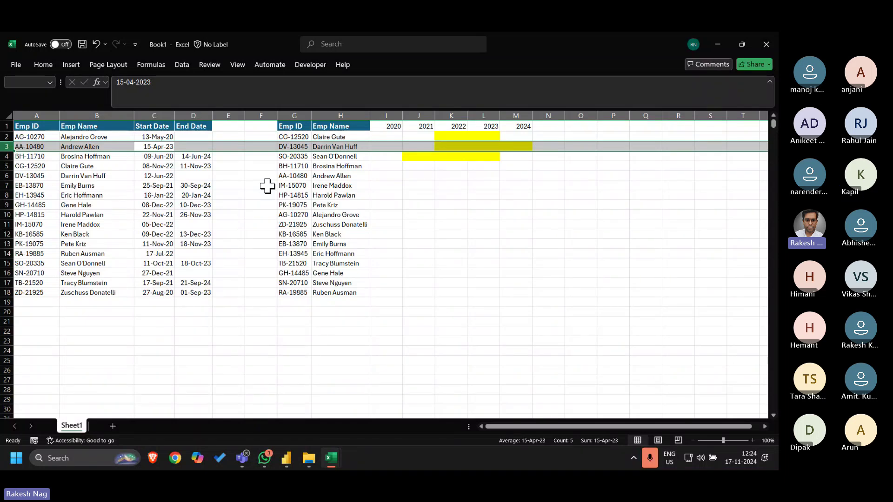
key("alt+Tab")
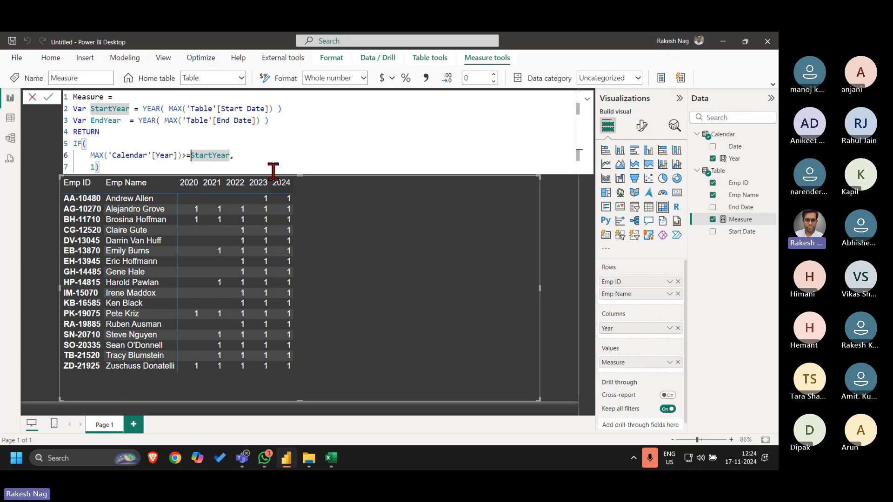
Append && to the StartYear condition and paste a copy of MAX('Calendar'[Year])>=StartYear on a new line below it
left_click(261, 154)
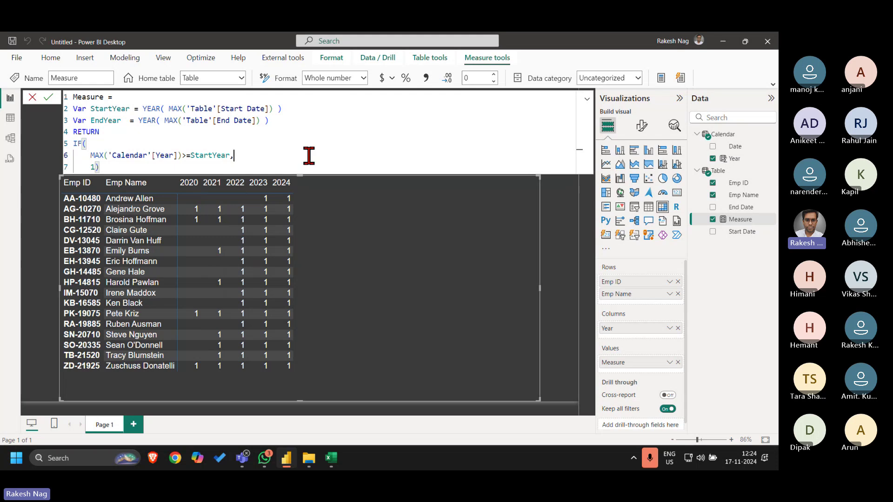
key("Left")
key("shift+Left")
key("shift+Left")
key("shift+Left")
key("shift+Left")
key("shift+Home")
key("ctrl+c")
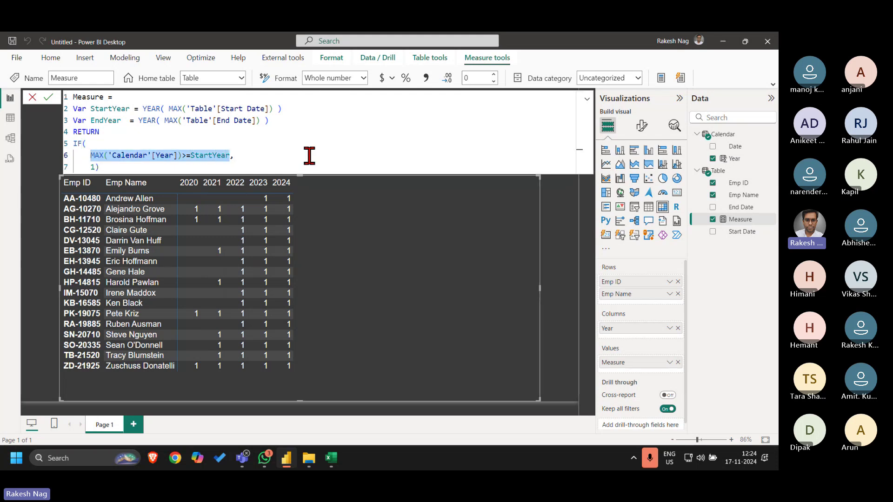
key("Right")
type("&&")
key("Return")
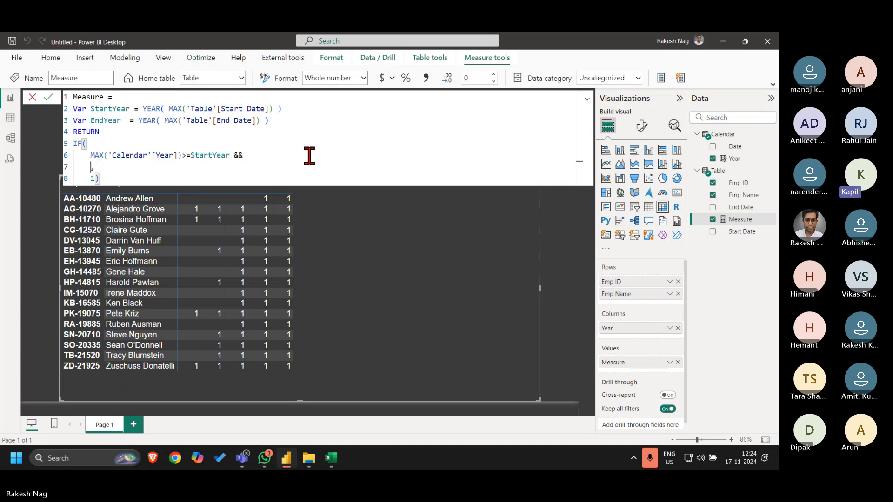
key("ctrl+v")
Change the duplicated condition to MAX('Calendar'[Year])<=EndYear, commit the measure and close the formula editor
key("Left")
key("Left")
key("Left")
key("Left")
key("Left")
key("Left")
key("Left")
key("Left")
key("Left")
key("Left")
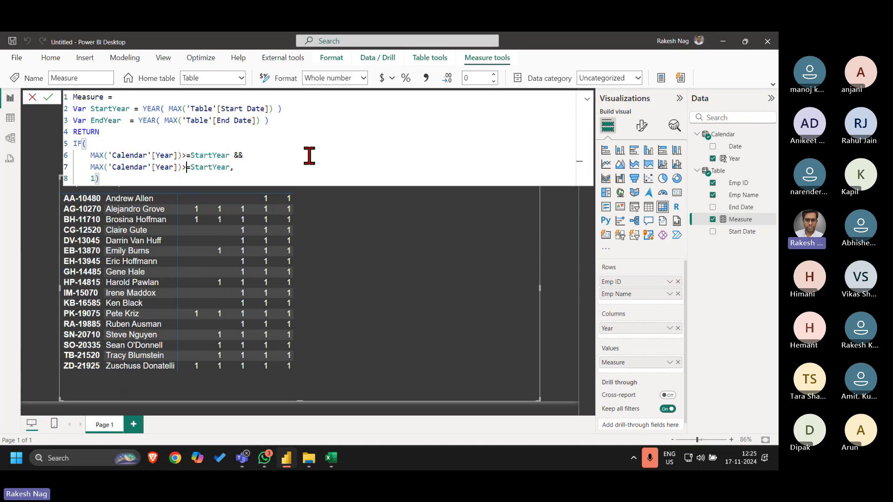
key("BackSpace")
type("<")
key("shift+Right")
key("shift+Right")
key("shift+Right")
key("shift+Right")
key("shift+Right")
type("End")
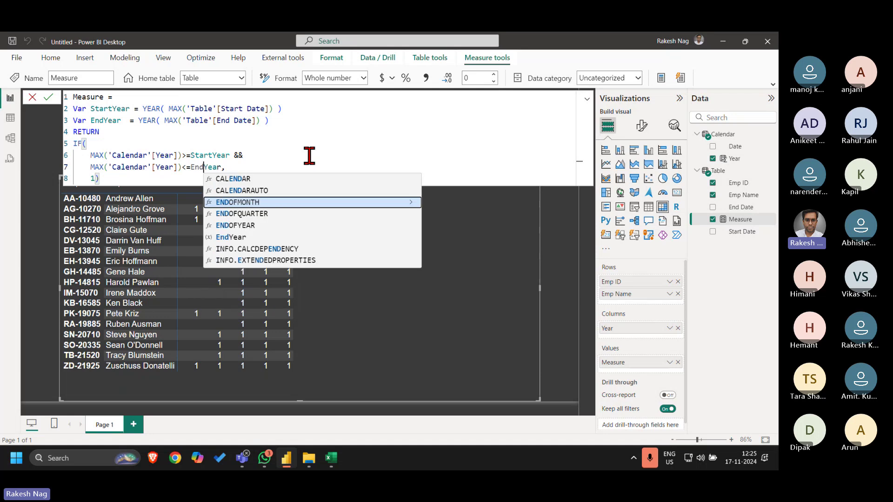
key("Escape")
key("Return")
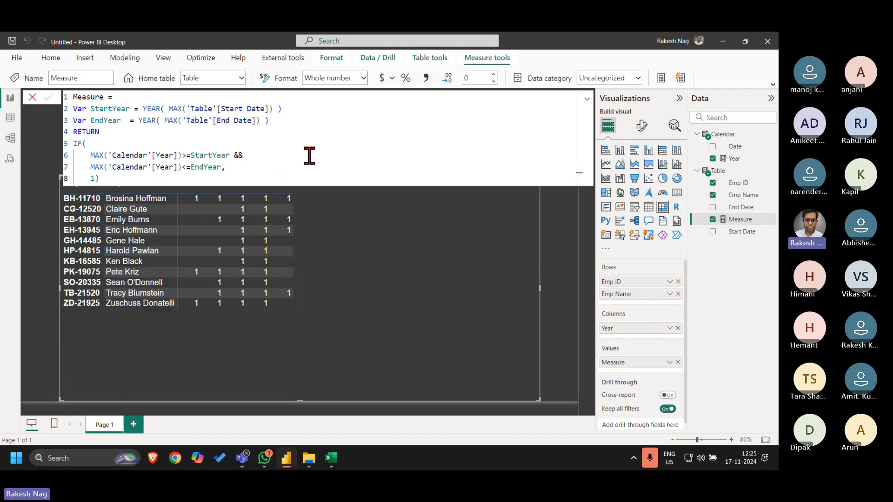
left_click(36, 102)
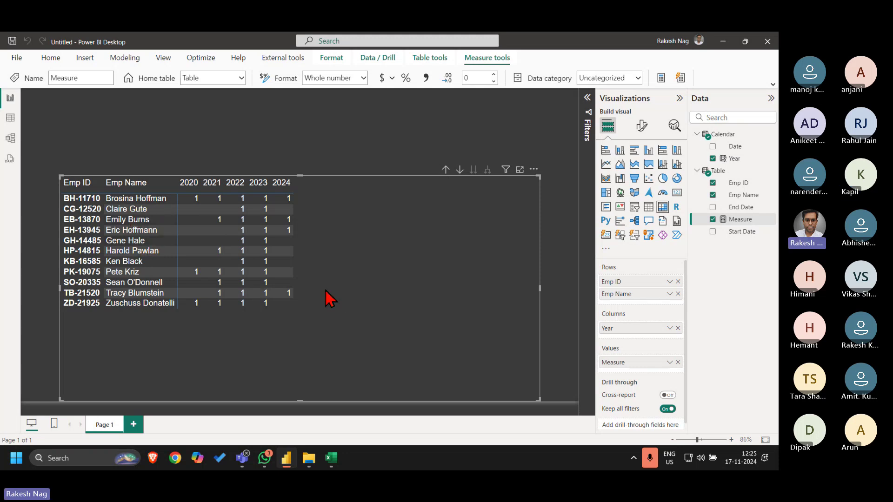
Switch to the Excel workbook, select row 4 to compare that employee's dates with the matrix, and return to Power BI
key("alt+Tab")
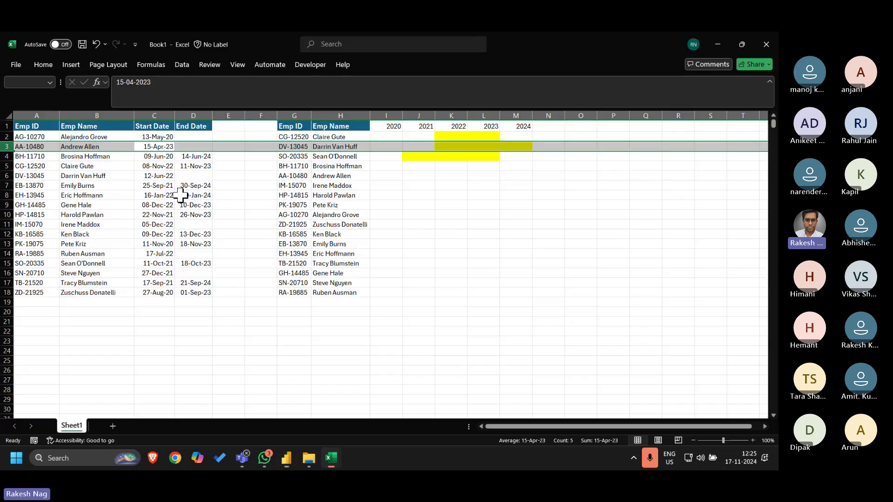
key("Down")
key("shift+space")
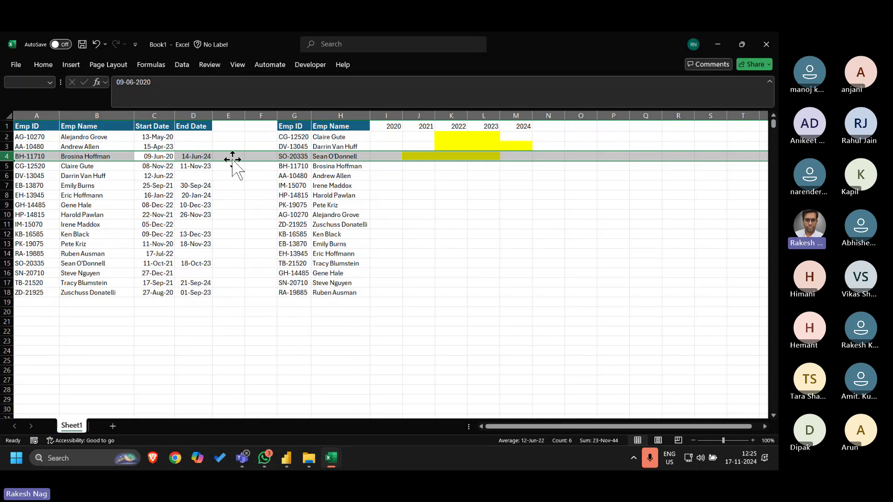
key("alt+Tab")
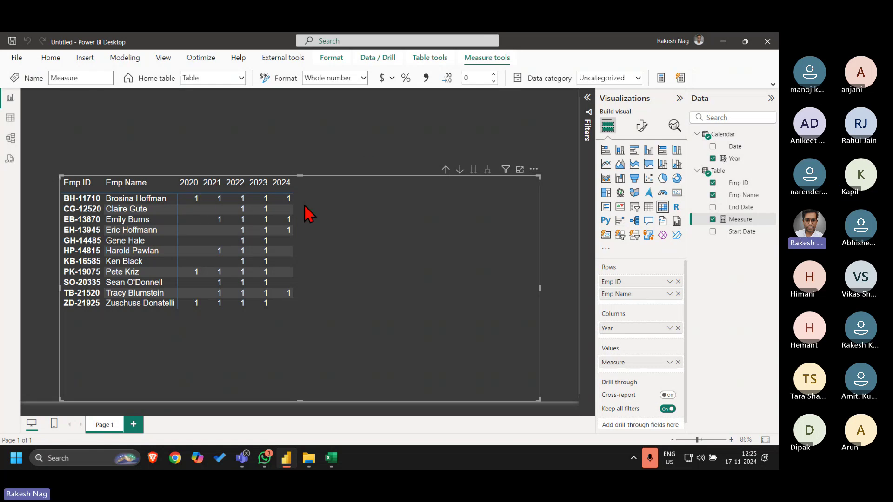
key("alt+Tab")
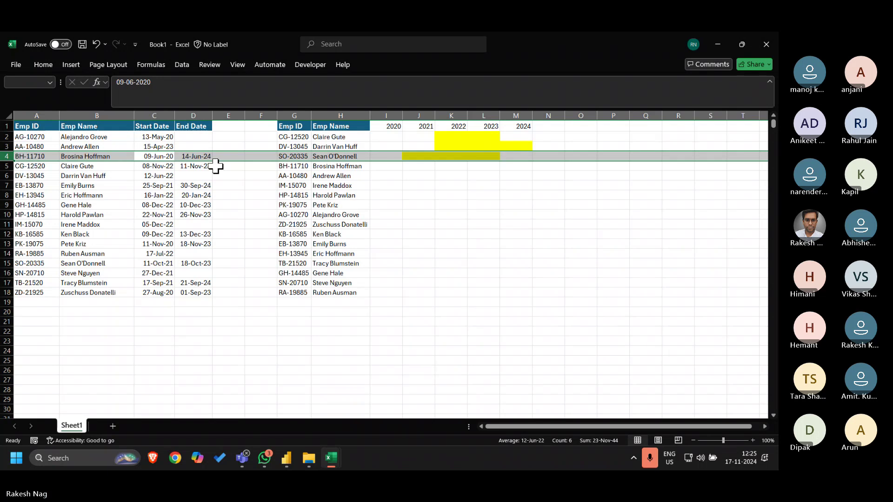
key("alt+Tab")
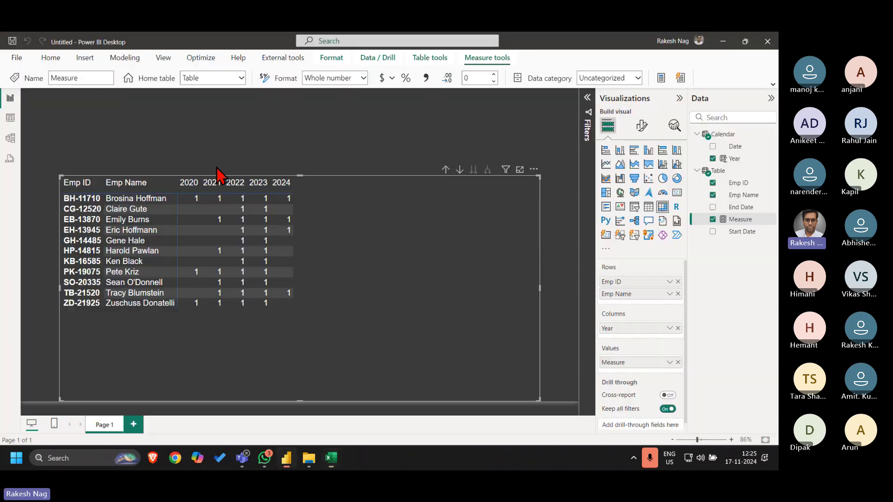
Switch between the Excel workbook and Power BI to check the End Date column against the employees listed in the matrix
key("alt+Tab")
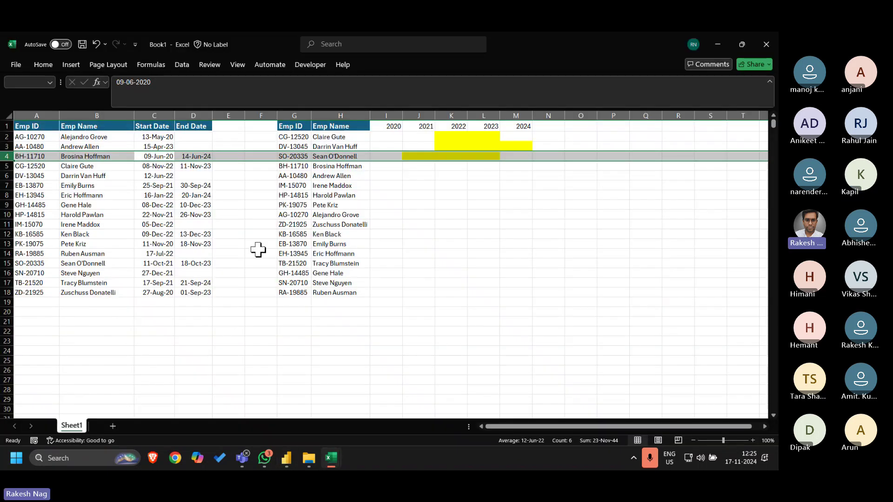
key("alt+Tab")
key("alt+Tab")
left_click_drag(203, 136, 201, 233)
key("alt+Tab")
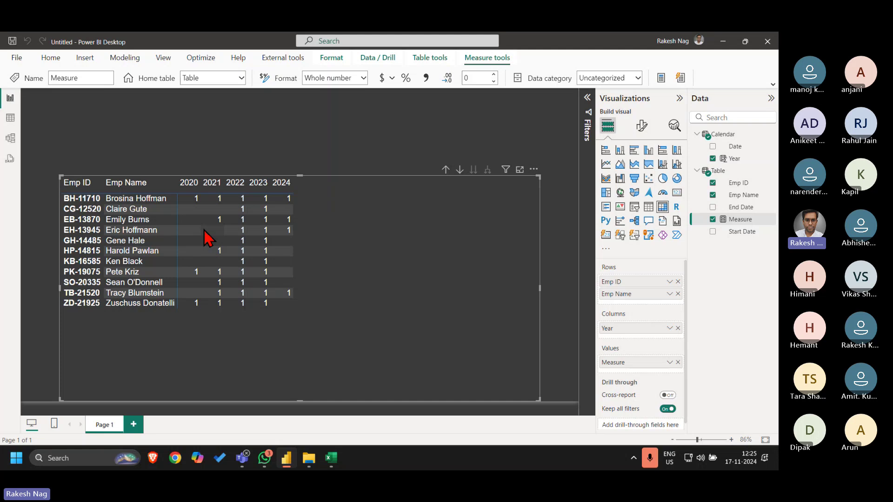
Reopen the measure formula and highlight the StartYear and EndYear conditions joined by &&
left_click(743, 207)
left_click(740, 219)
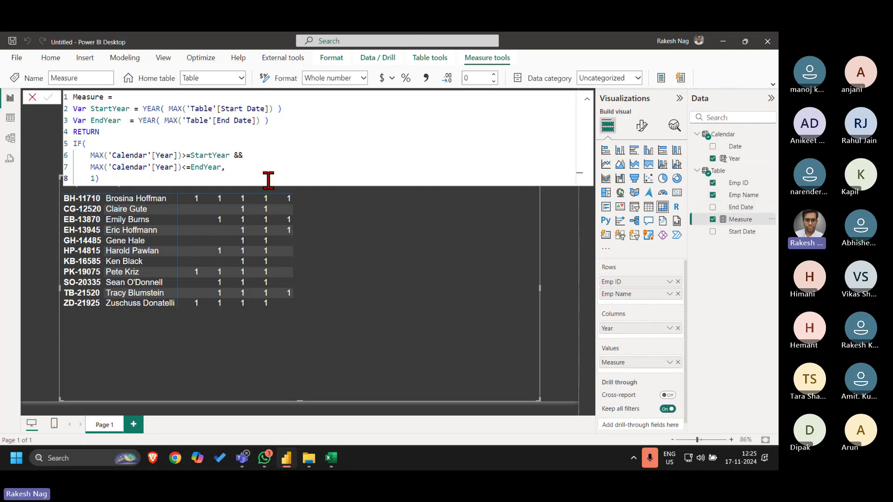
left_click_drag(225, 167, 65, 157)
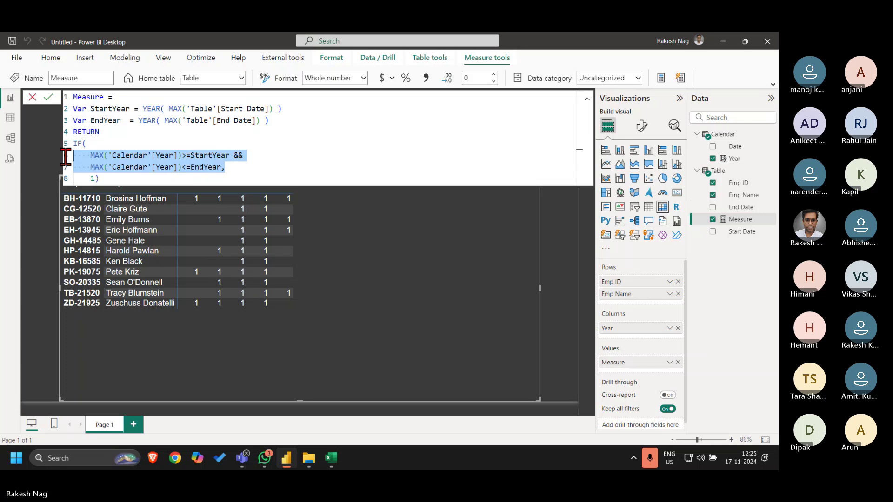
left_click(236, 157)
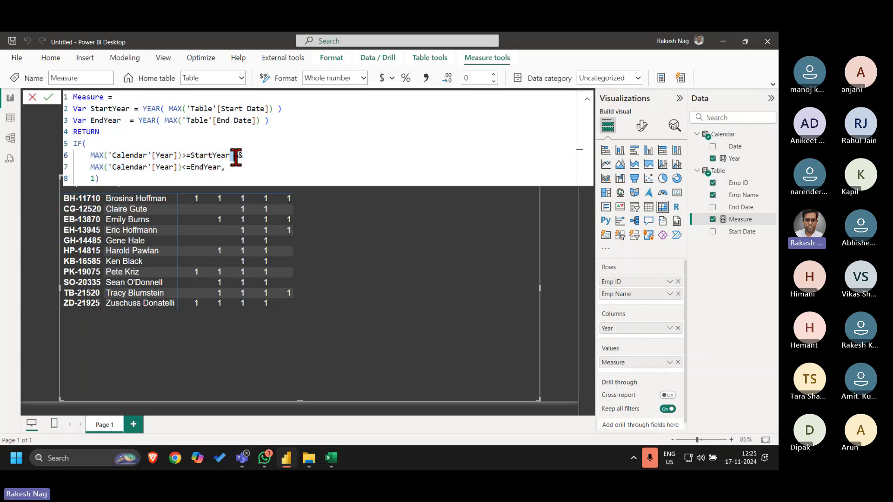
left_click(252, 158)
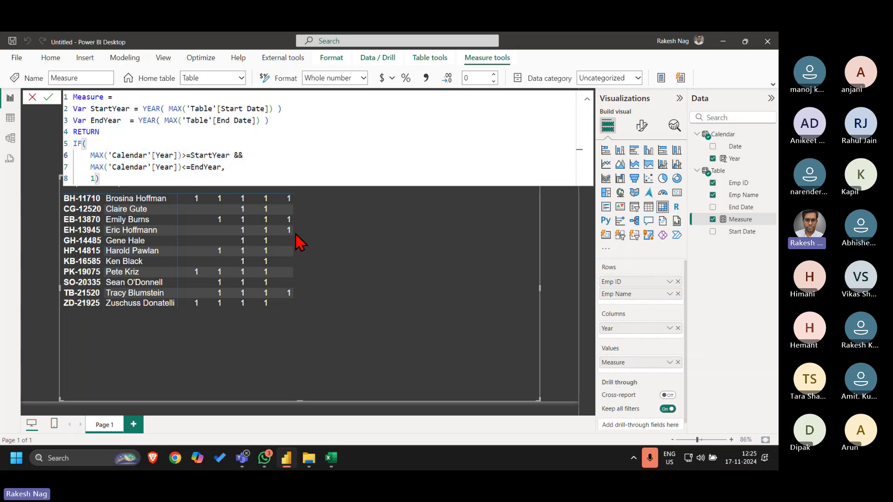
Switch to the Excel workbook, select the blank End Date cells such as D6, D11 and D16, and return to Power BI
key("alt+Tab")
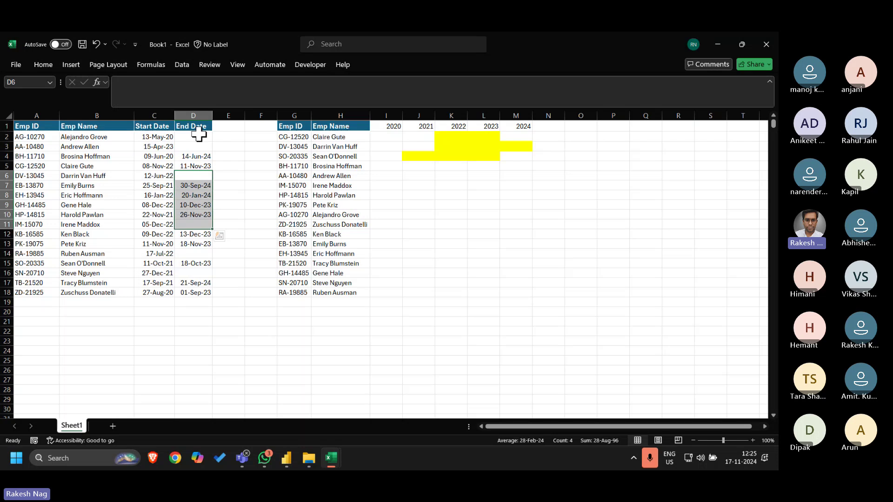
left_click(204, 176)
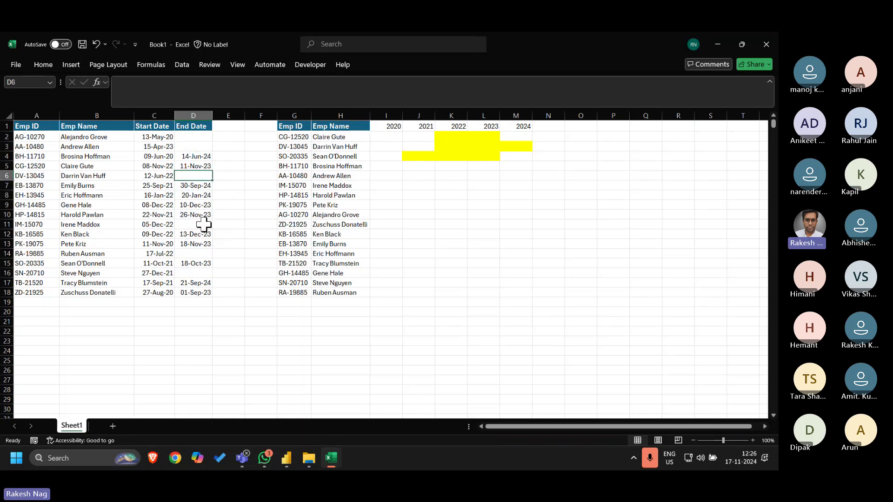
left_click(204, 225)
left_click(201, 258)
left_click(200, 274)
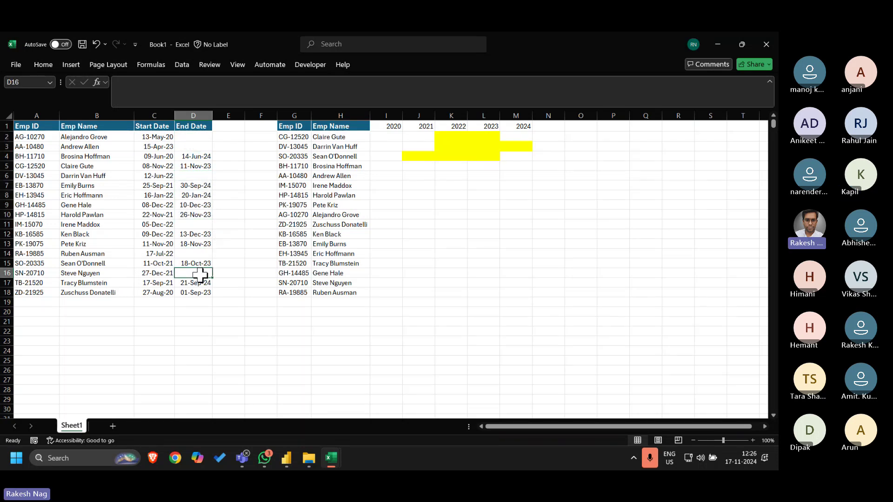
key("alt+Tab")
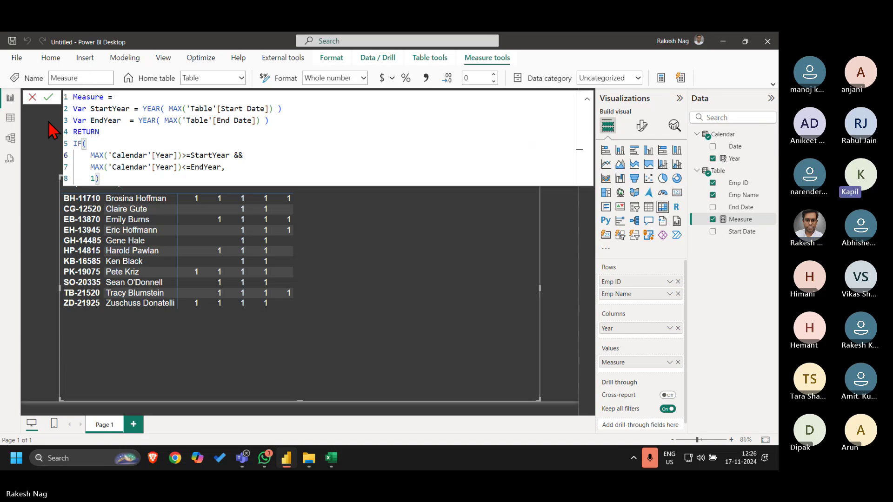
Close the formula editor and turn on Show items with no data for the Emp ID row field of the matrix
left_click(35, 96)
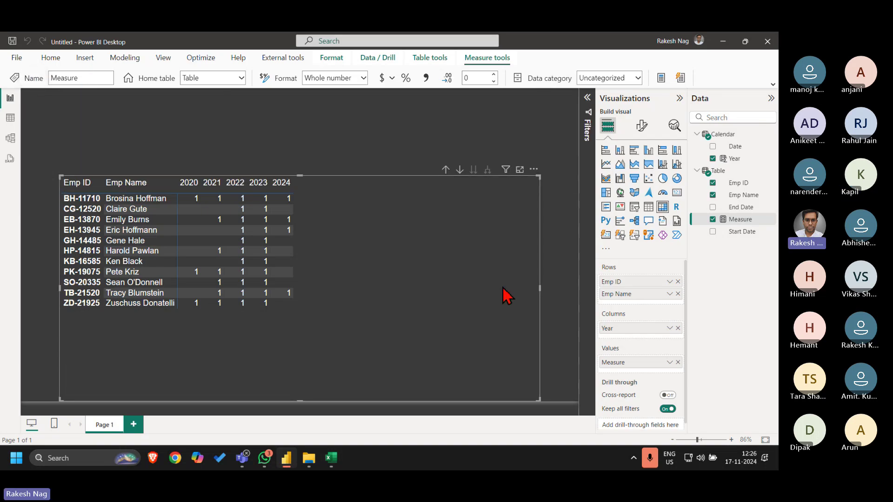
left_click(669, 282)
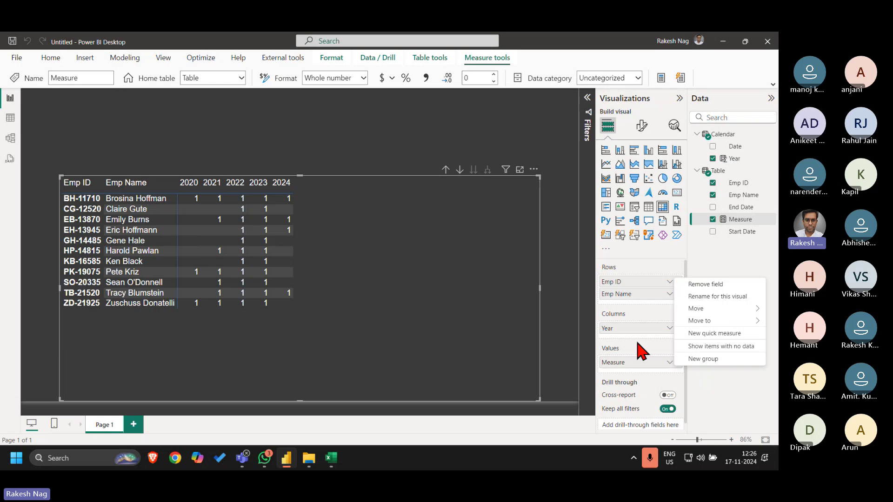
left_click(705, 347)
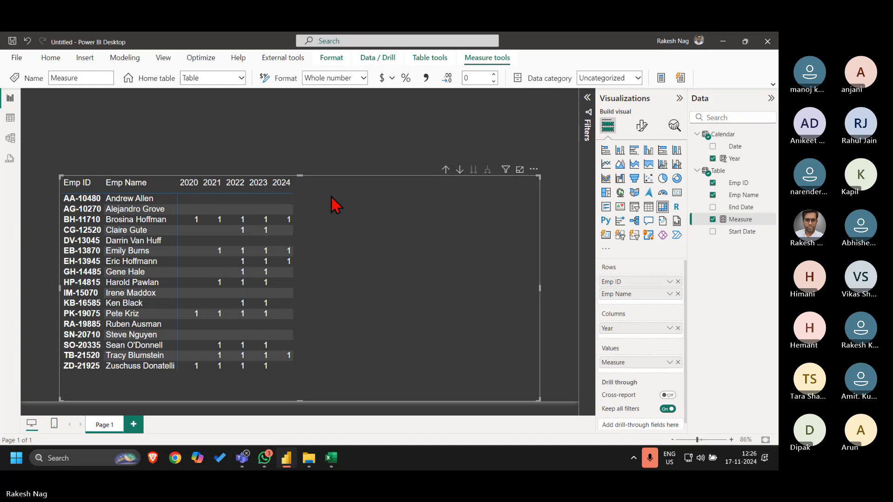
Open the measure formula again and select both year conditions inside the IF function for review
left_click(741, 207)
left_click(740, 219)
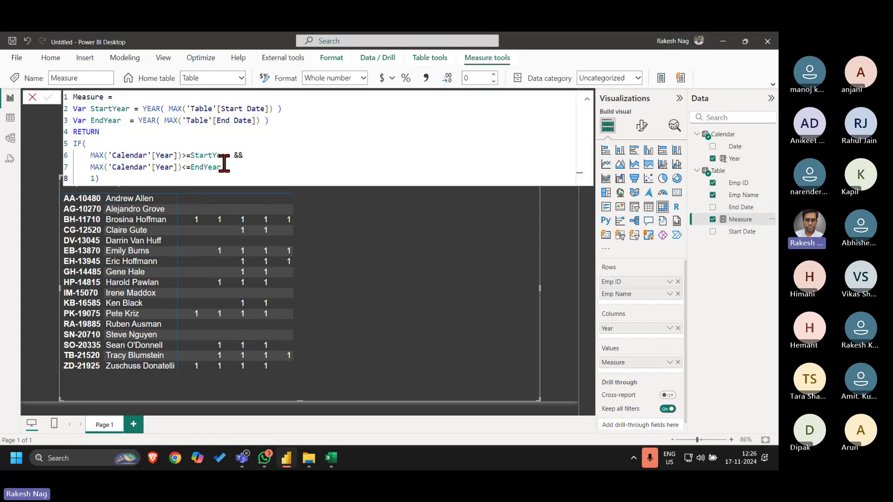
left_click_drag(227, 168, 77, 158)
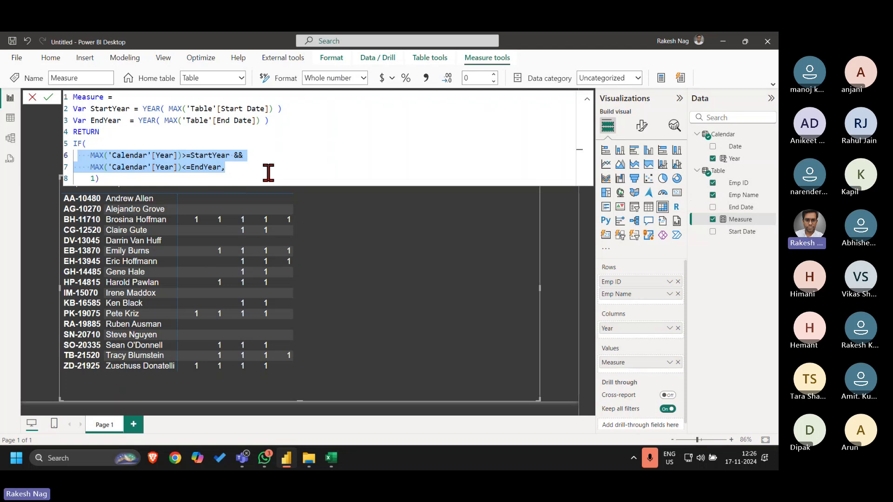
Switch to the Excel workbook, inspect the start and end date cells of the employee in row 3, and return to Power BI
key("alt+Tab")
left_click(106, 147)
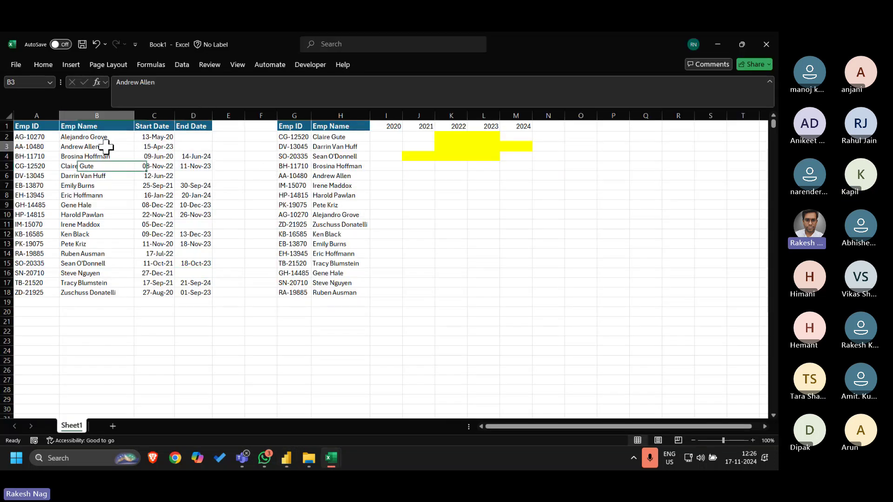
key("shift+space")
key("Right")
key("Right")
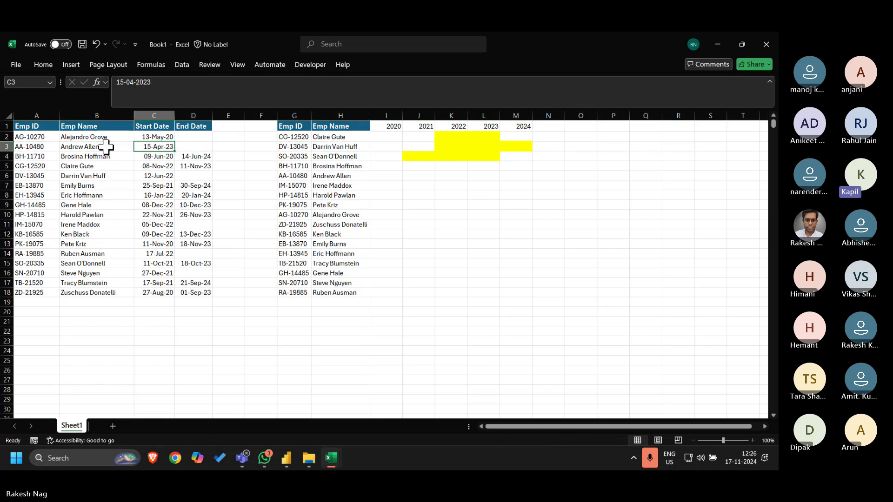
key("Left")
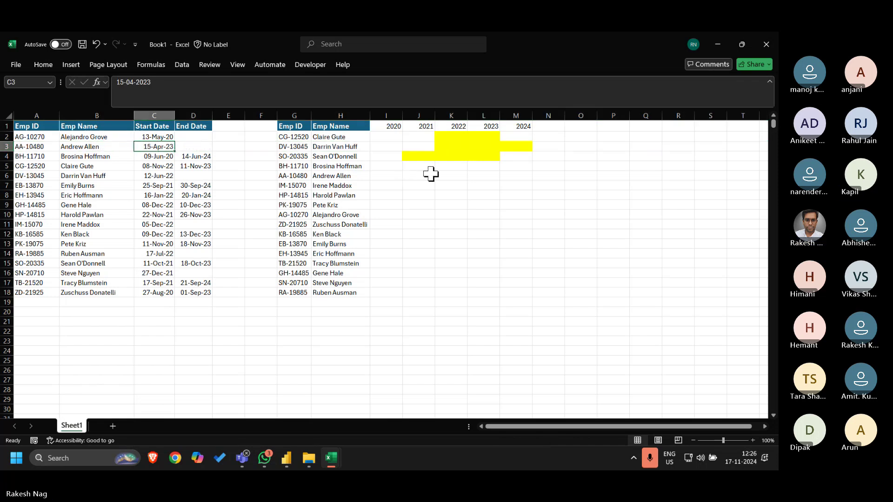
key("alt+Tab")
Highlight the >=StartYear condition and the <=EndYear condition in turn, and switch back to the Excel workbook
left_click(257, 156)
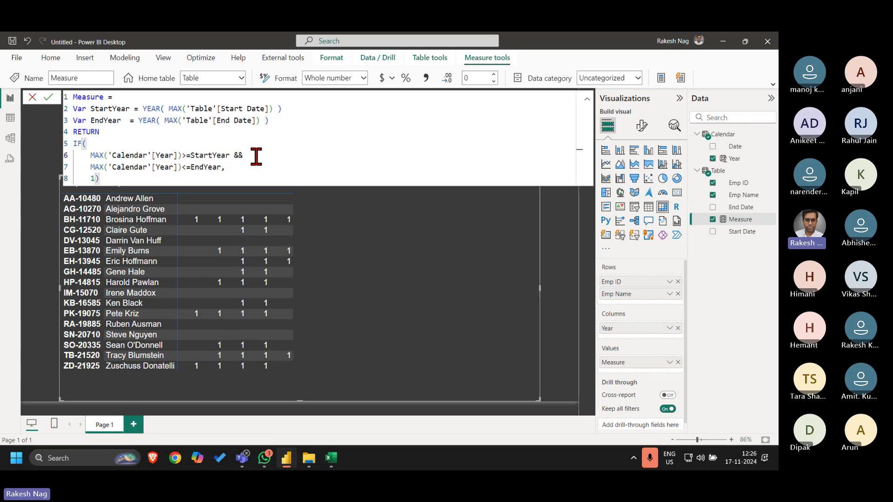
key("shift+Up")
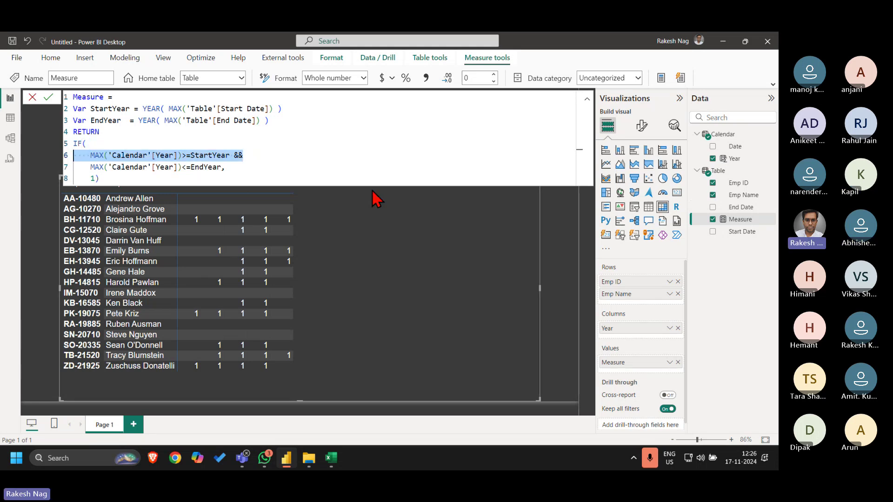
key("Escape")
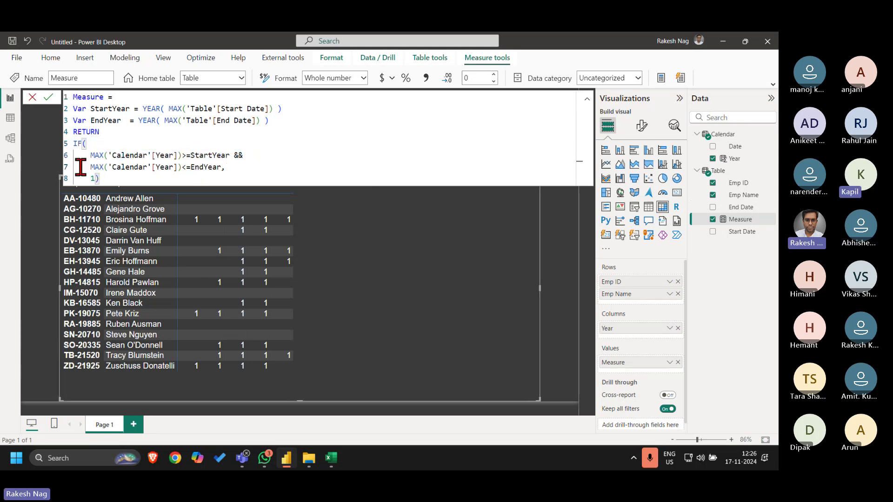
left_click_drag(81, 167, 226, 168)
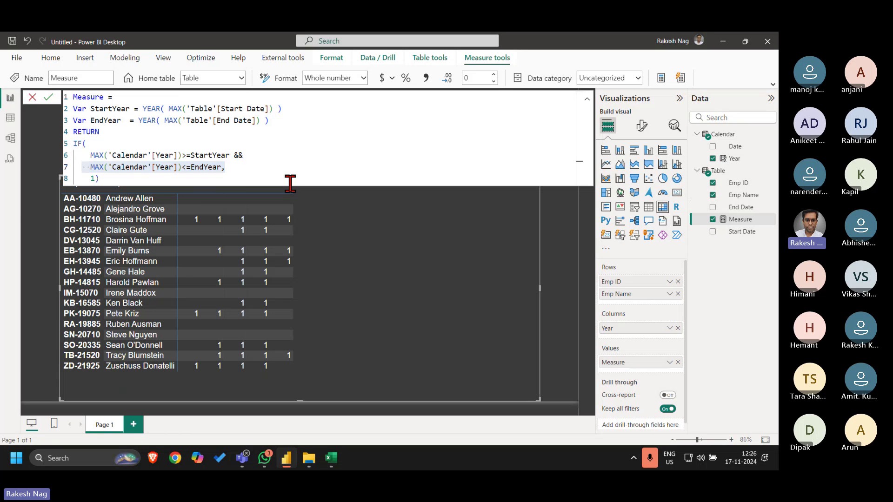
key("alt+Tab")
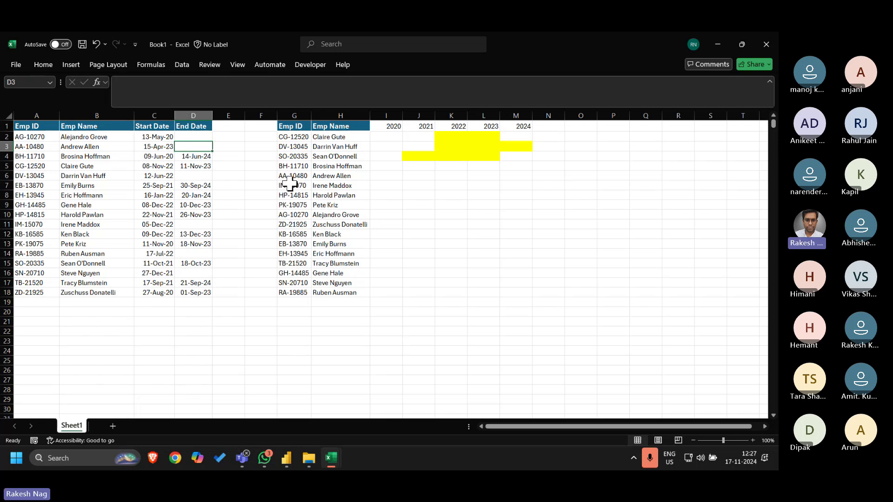
Highlight EndYear in the measure's second condition in Power BI and compare it with the blank end date in the Excel workbook
key("alt+Tab")
double_click(197, 167)
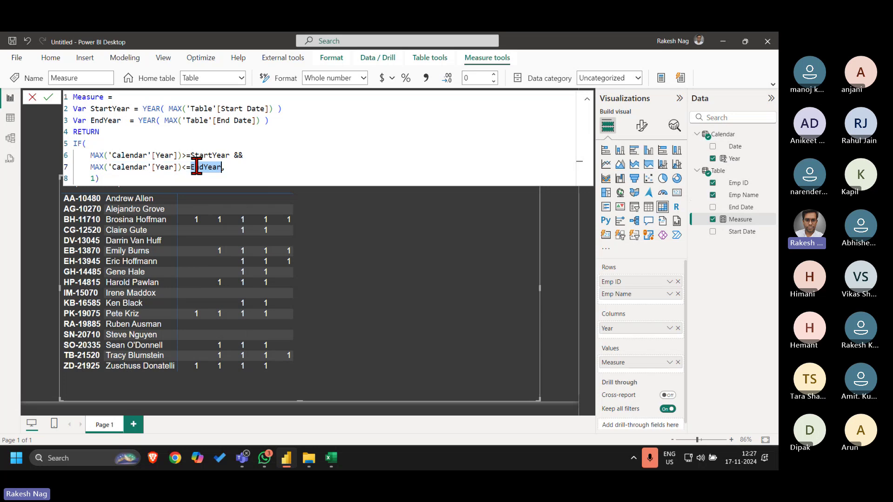
key("alt+Tab")
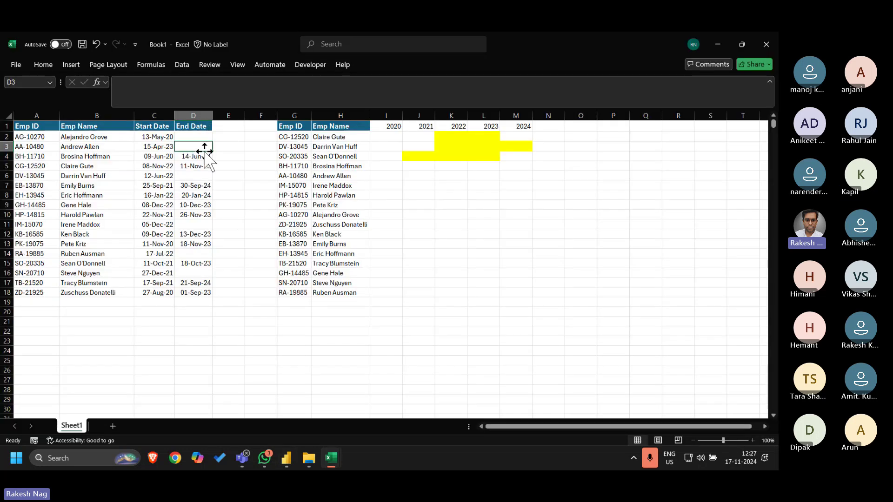
key("alt+Tab")
double_click(208, 167)
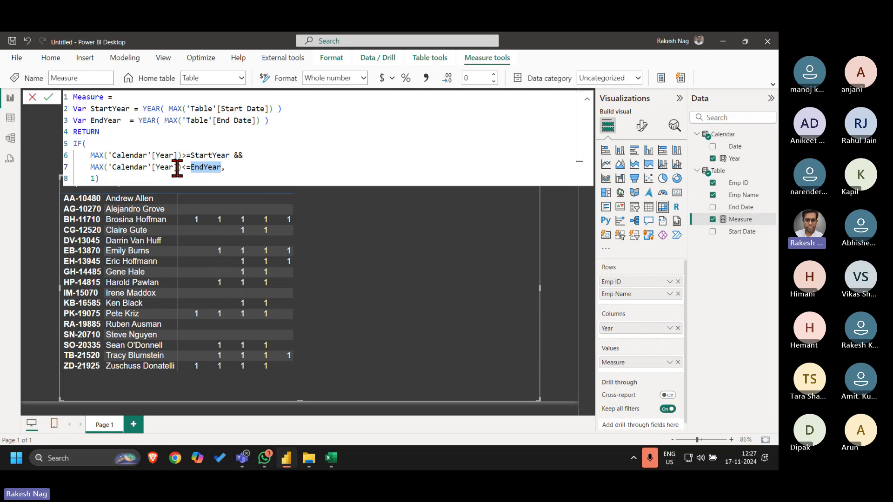
Highlight the StartYear condition, the EndYear condition and the && operator joining them in the measure formula for review
left_click_drag(185, 166, 83, 166)
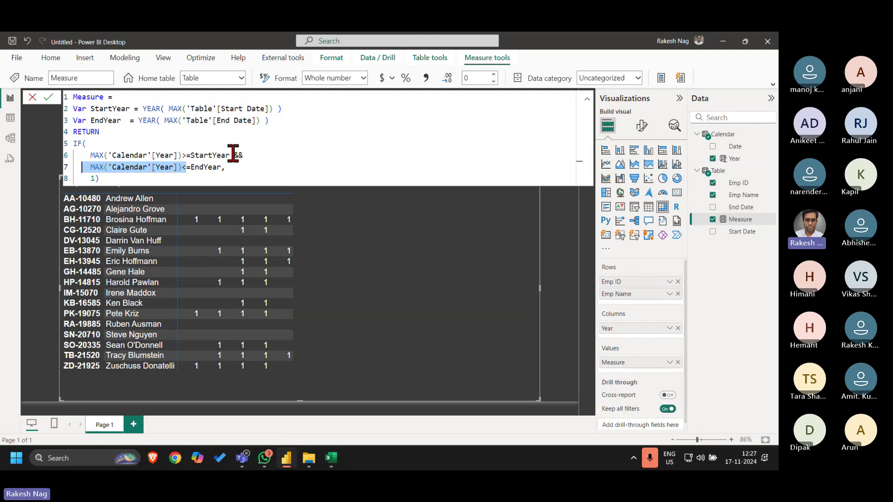
left_click_drag(234, 155, 89, 153)
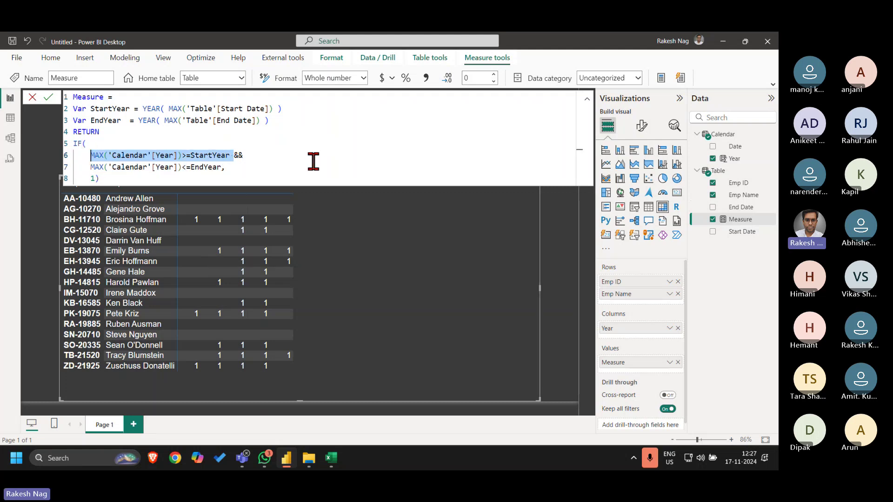
left_click_drag(223, 167, 87, 166)
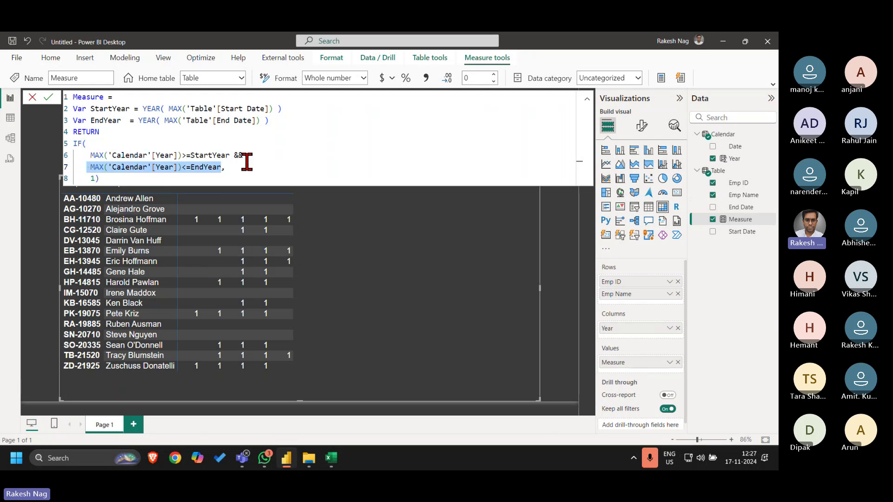
left_click_drag(233, 154, 260, 155)
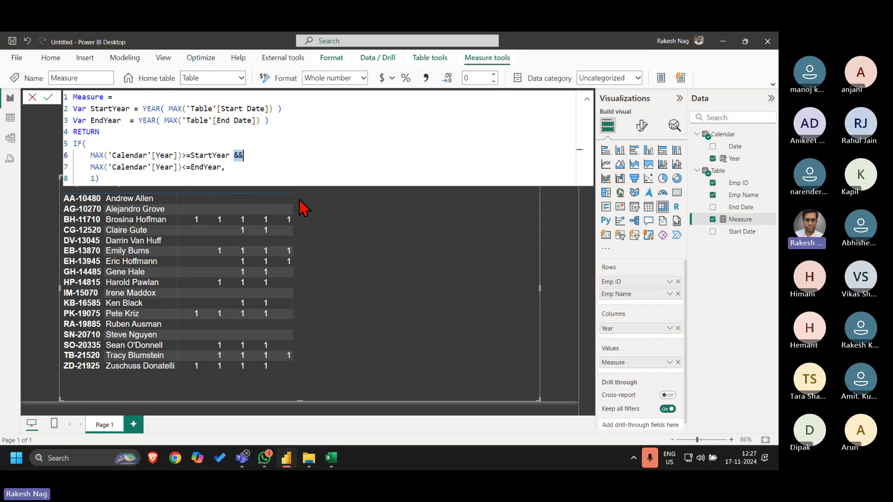
left_click(241, 167)
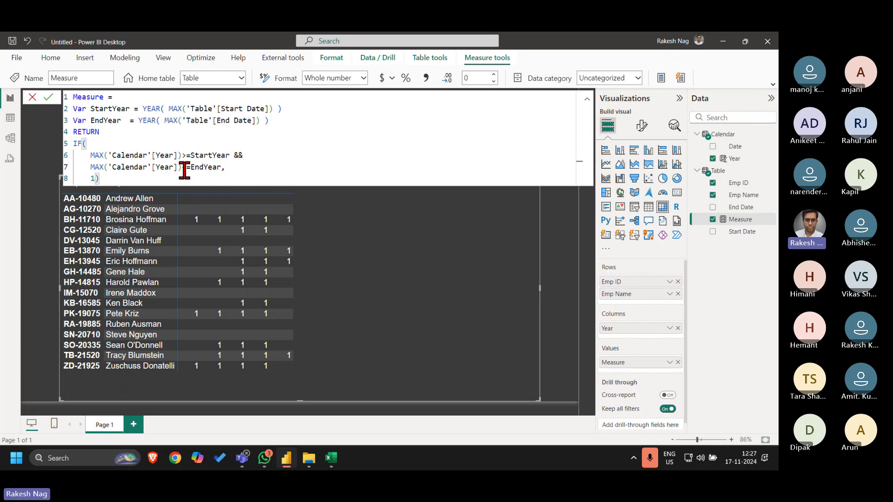
Switch to the Excel workbook, select the blank End Date cells D2:D3, and return to Power BI
key("alt+Tab")
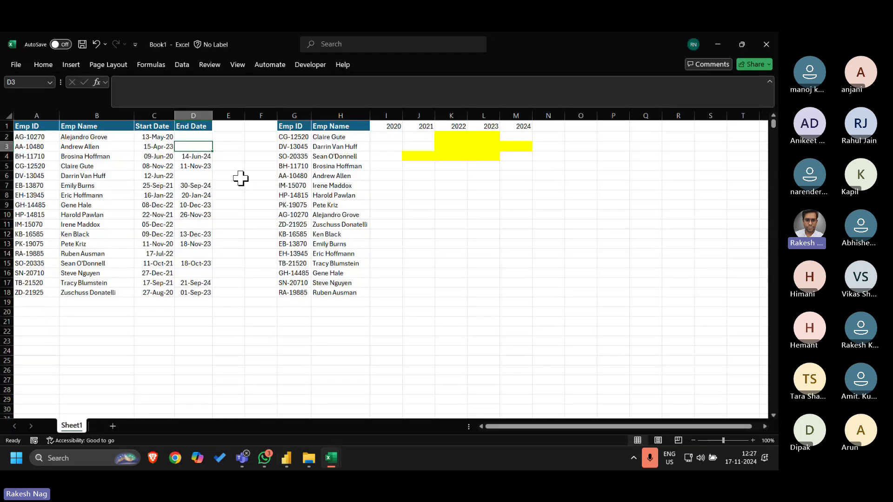
left_click(195, 136)
left_click_drag(196, 135, 198, 148)
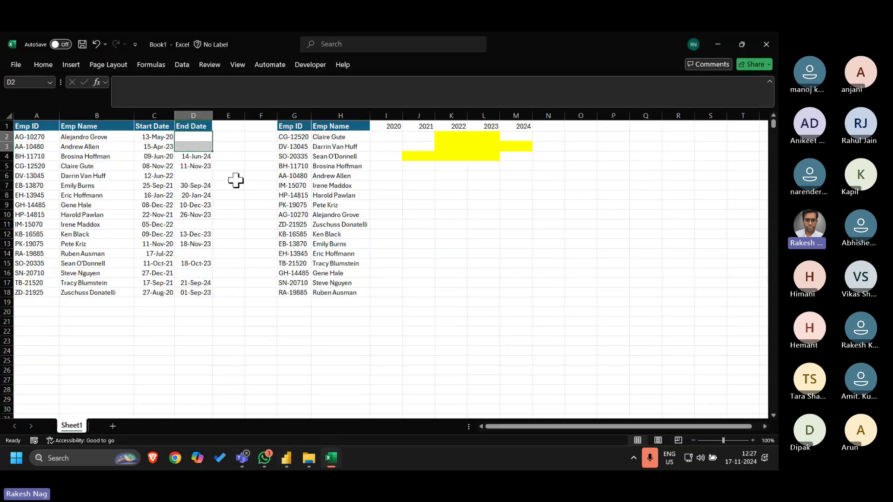
key("alt+Tab")
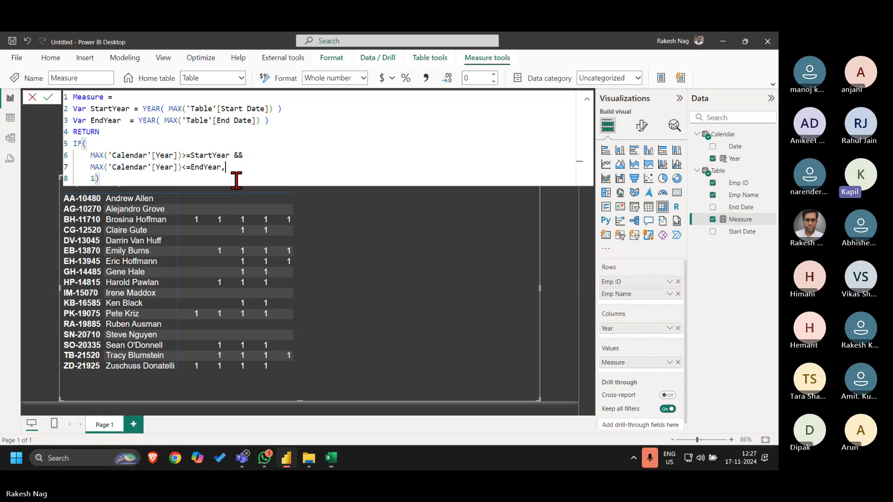
Insert an opening parenthesis before the <=EndYear condition and an || operator after it in the measure formula
left_click(90, 167)
type("(")
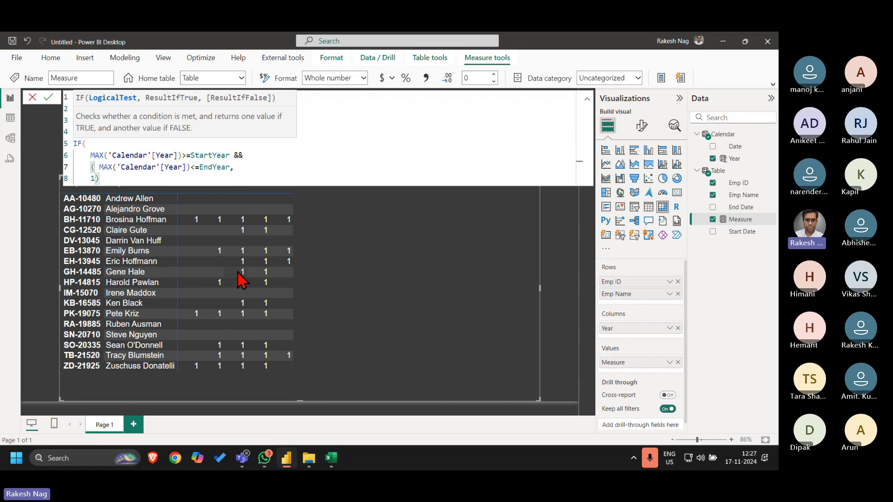
left_click(268, 164)
key("Left")
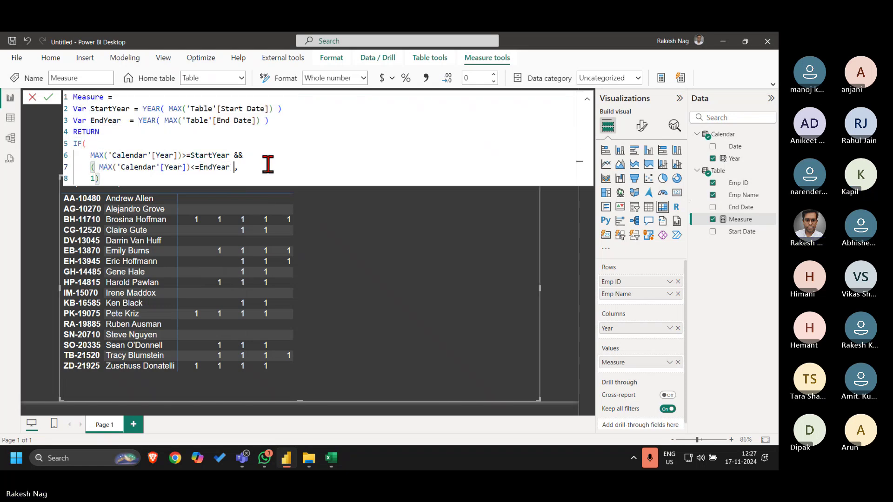
type("||")
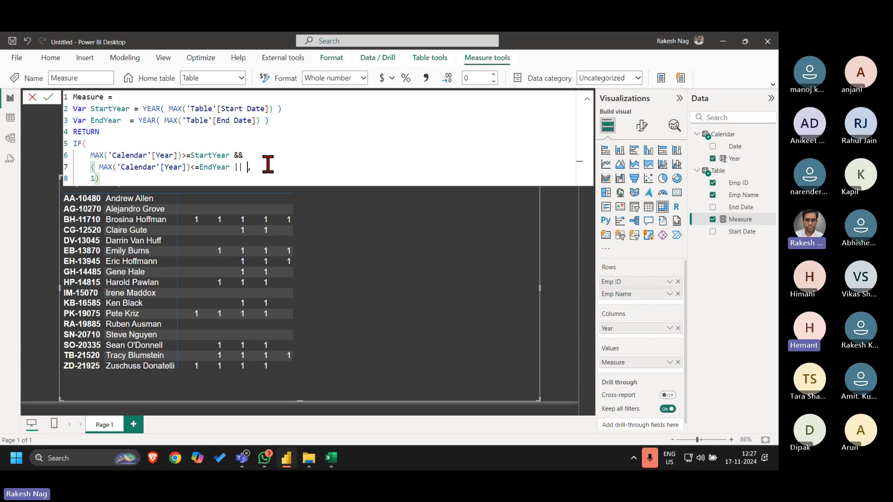
Select the EndYear variable in the second condition of the measure formula for review
key("Left")
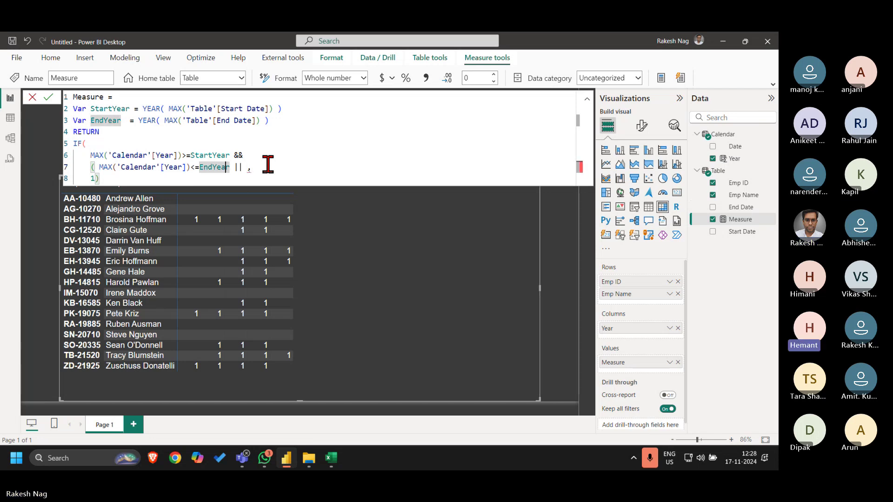
key("shift+Left")
key("shift+Left")
key("shift+Left")
key("shift+Left")
key("shift+Left")
key("shift+Left")
key("shift+Left")
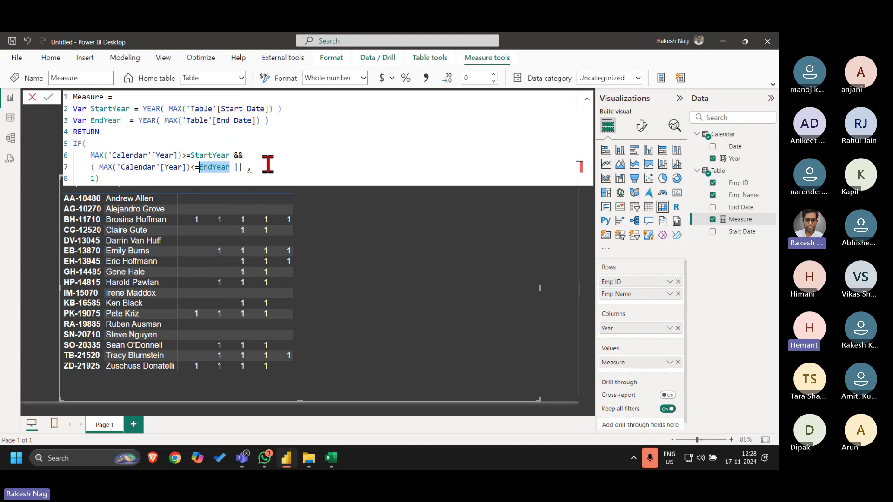
Add ISBLANK(EndYear) after the || operator, close the parenthesis, and commit the measure formula
left_click(317, 182)
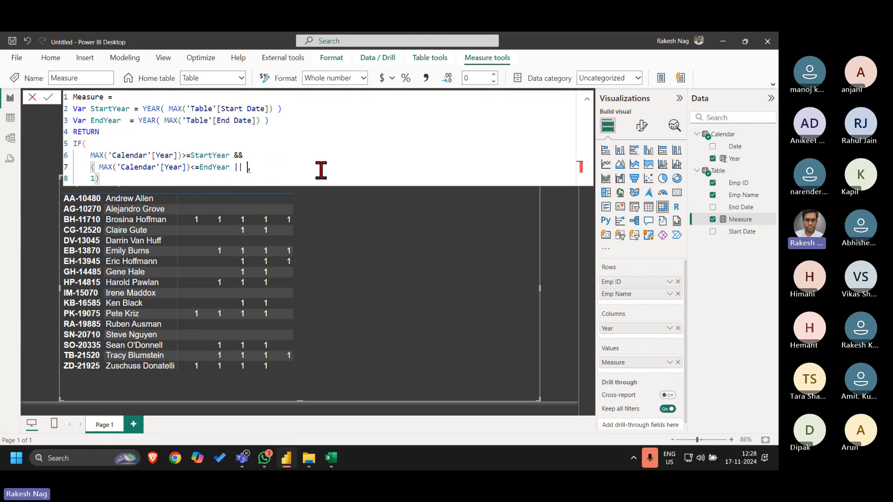
type("isbl")
key("Tab")
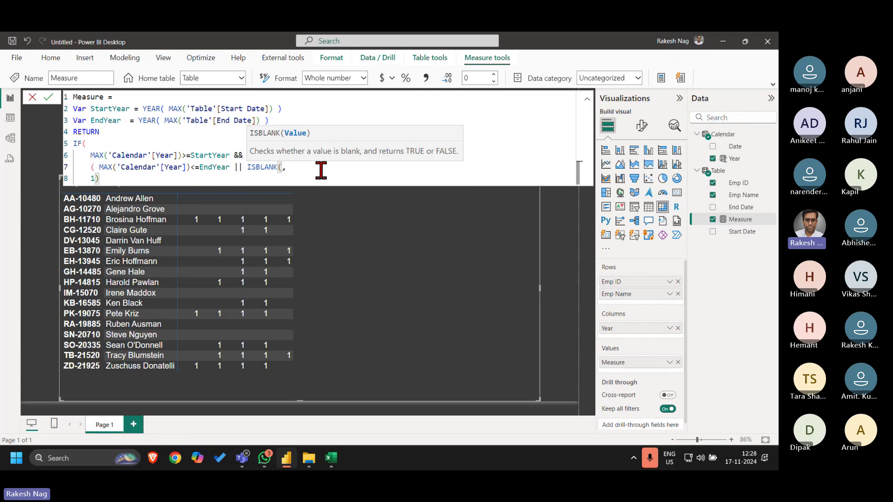
type("EndYear)")
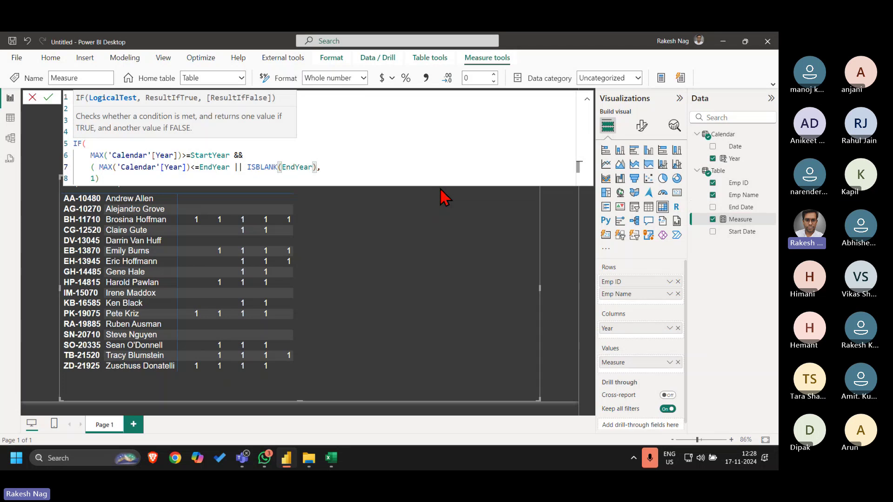
type(")")
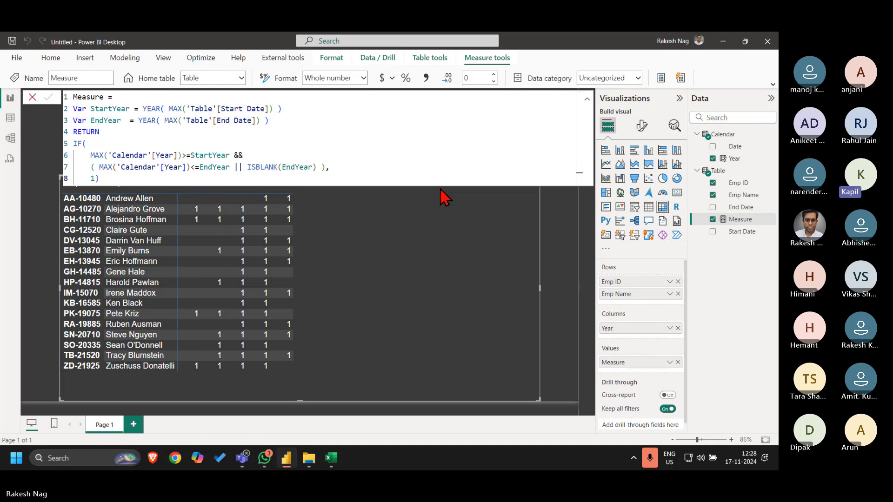
Highlight the <=EndYear condition and the ISBLANK(EndYear) alternative in turn, and close the formula editor
left_click_drag(232, 168, 100, 166)
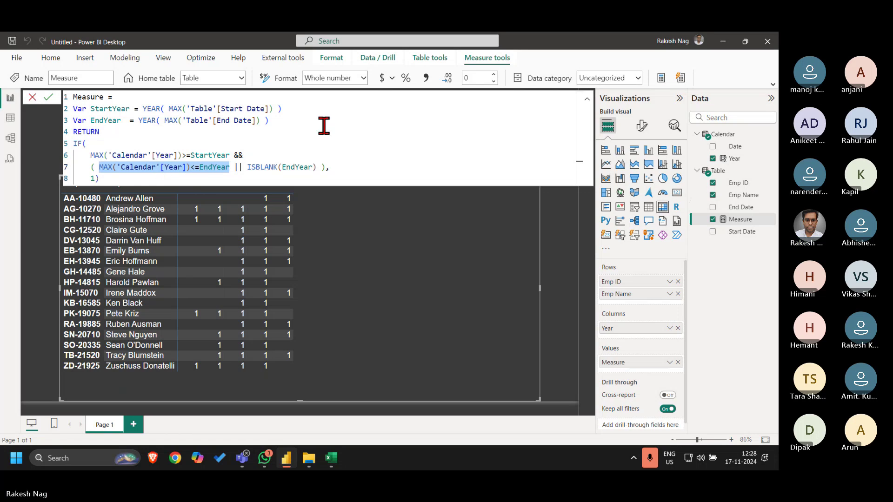
left_click_drag(247, 167, 320, 170)
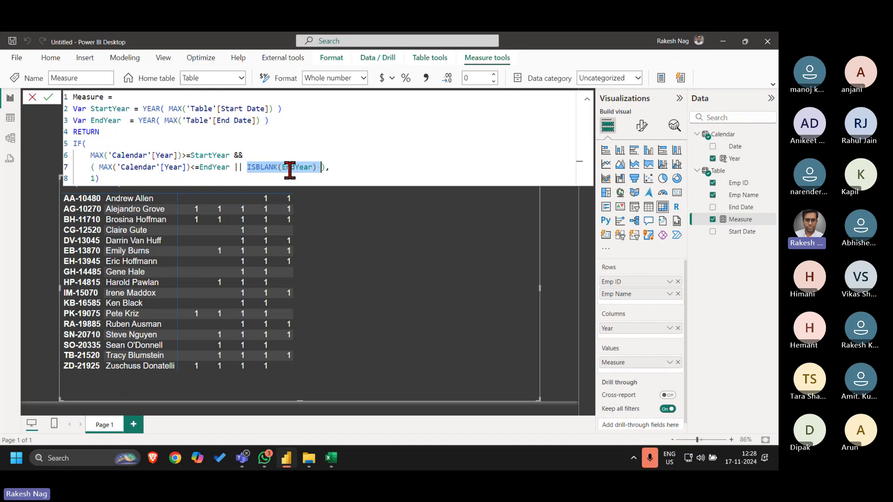
left_click_drag(230, 168, 95, 167)
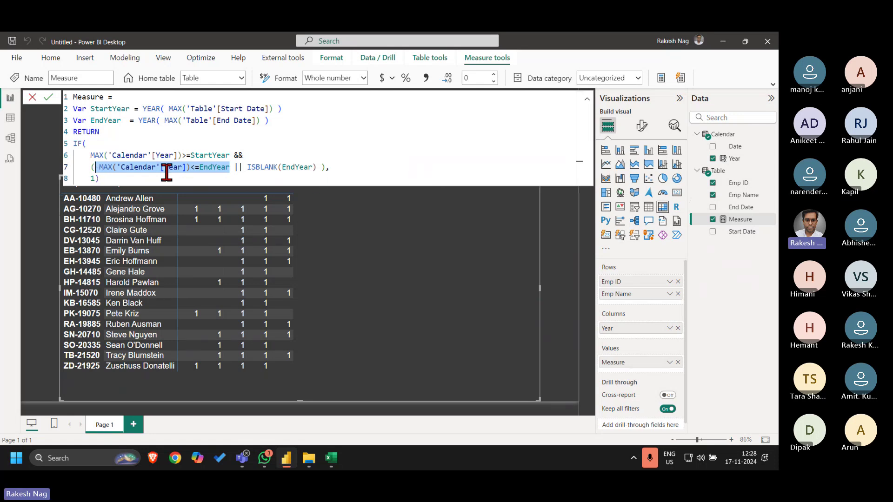
left_click(282, 169)
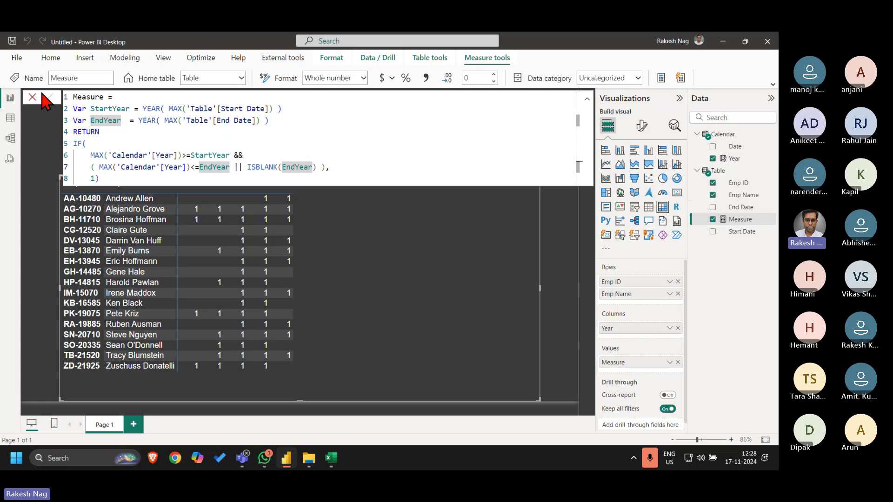
left_click(48, 97)
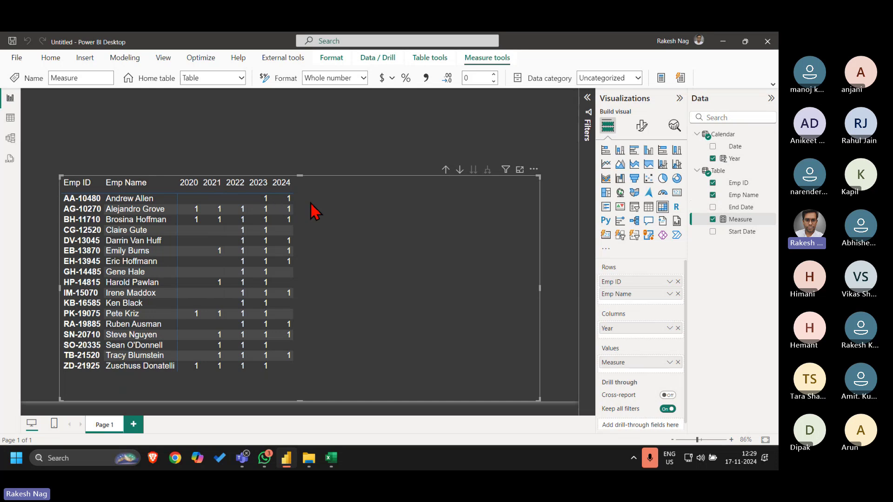
Switch to the Excel workbook, inspect the start and end dates in row 3, and return to Power BI to compare the matrix
key("alt+Tab")
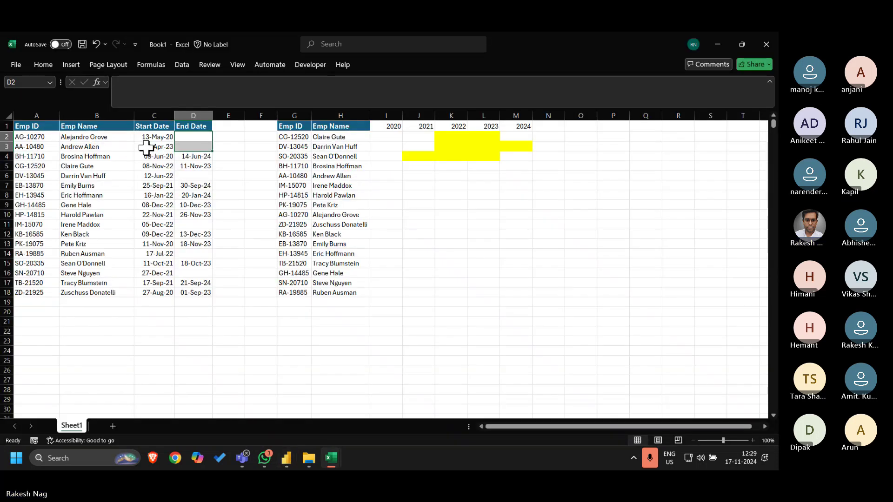
left_click(81, 148)
key("Right")
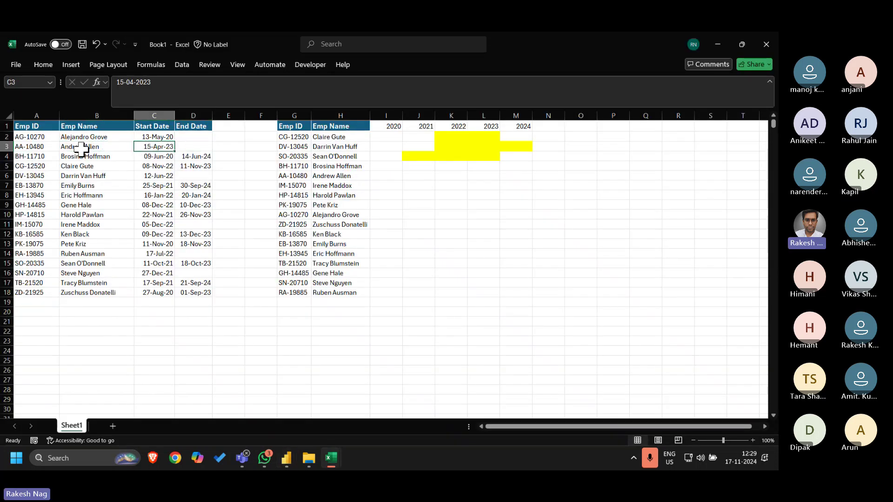
key("Right")
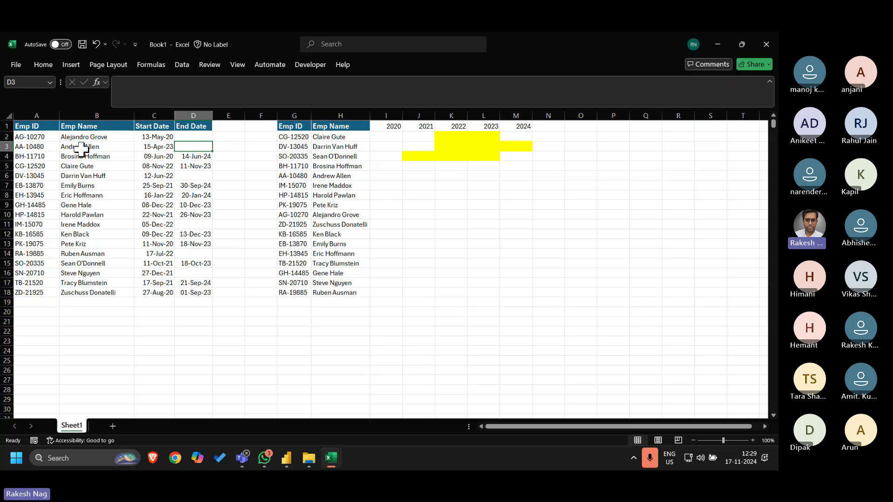
key("alt+Tab")
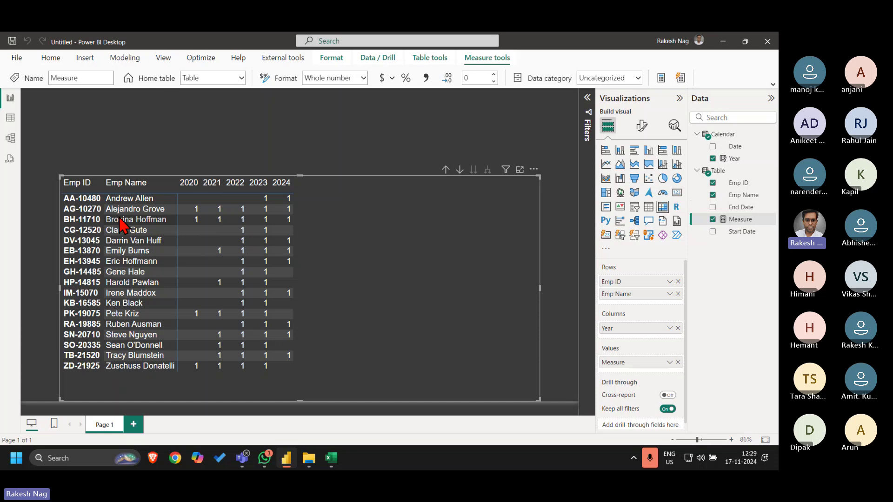
Inspect the end and start dates of the row 2 employee in Excel, and check that employee's years in the Power BI matrix
key("alt+Tab")
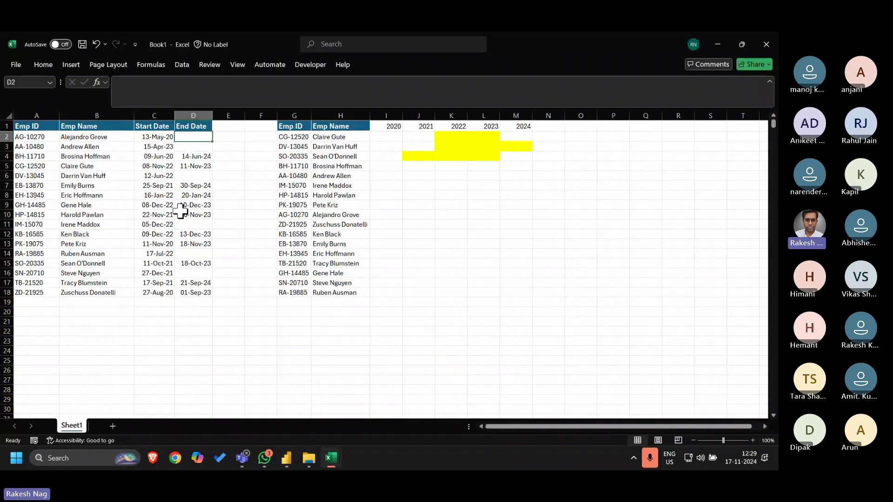
key("Left")
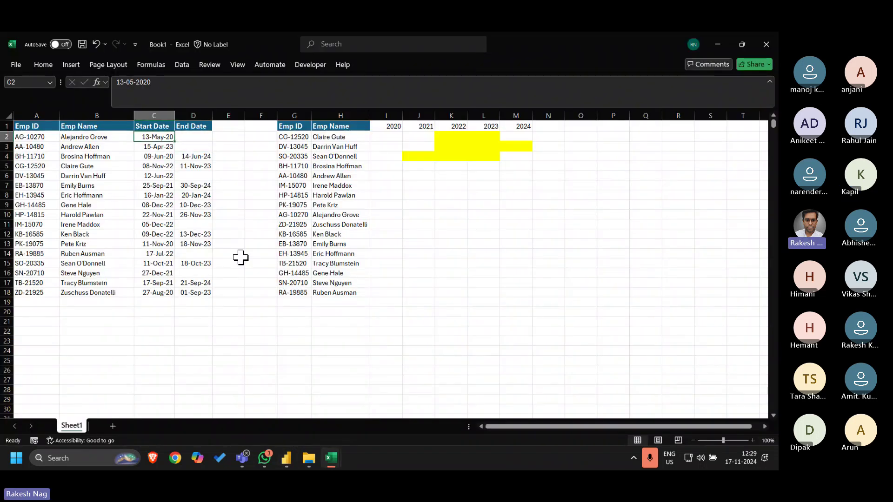
key("alt+Tab")
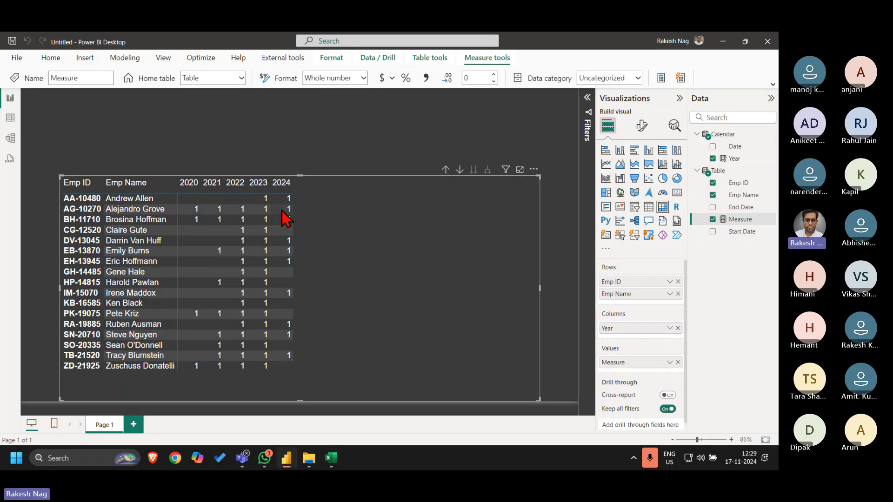
Switch to the Excel workbook, look over the employees in rows 3 and 4, and return to the Power BI matrix
key("alt+Tab")
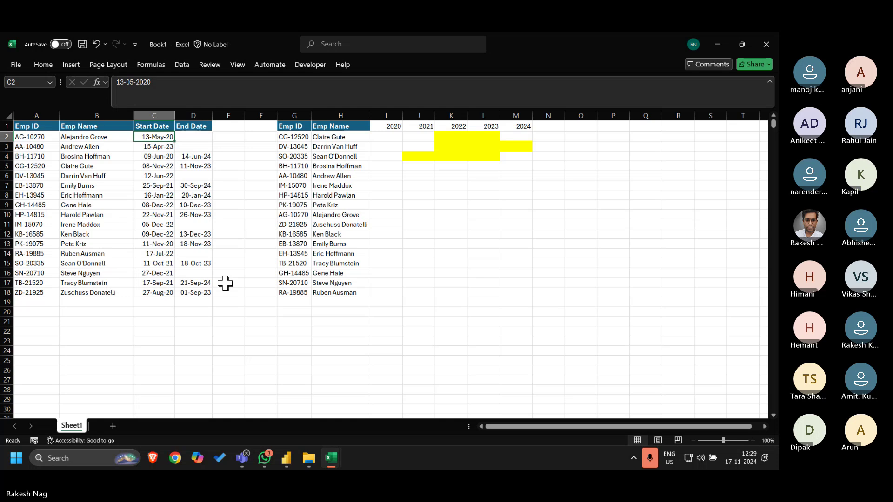
key("Down")
key("Left")
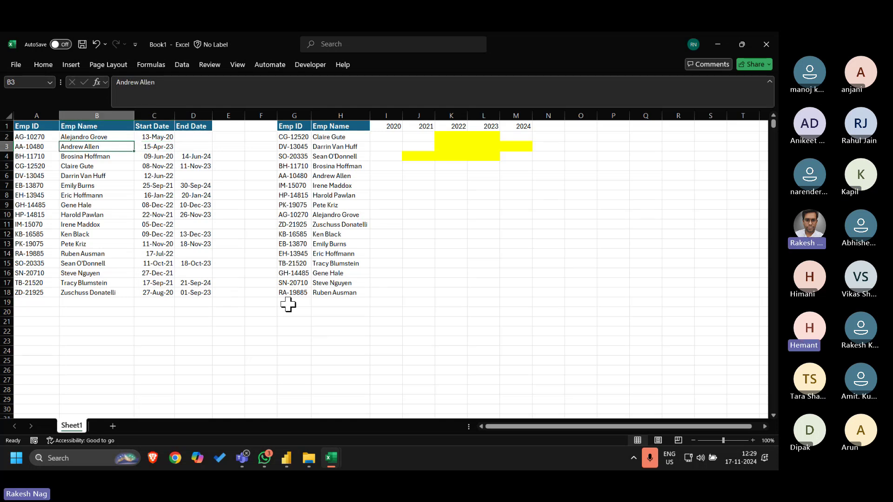
key("Down")
key("alt")
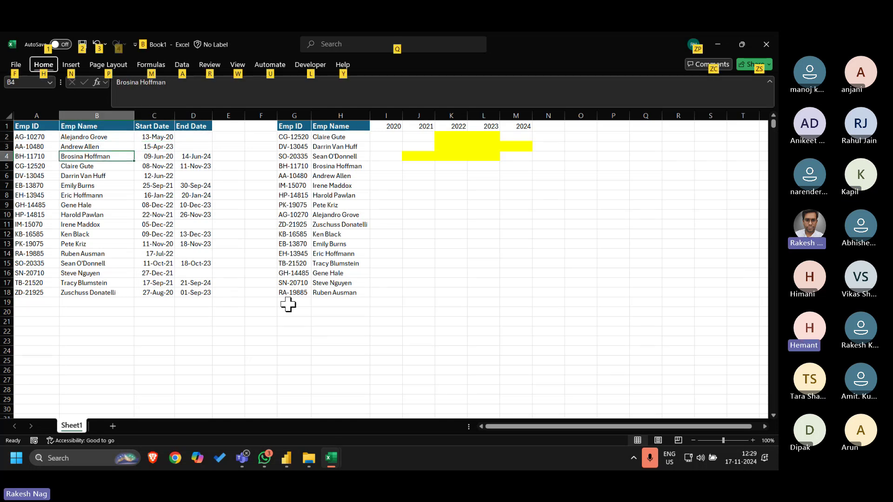
key("alt+Tab")
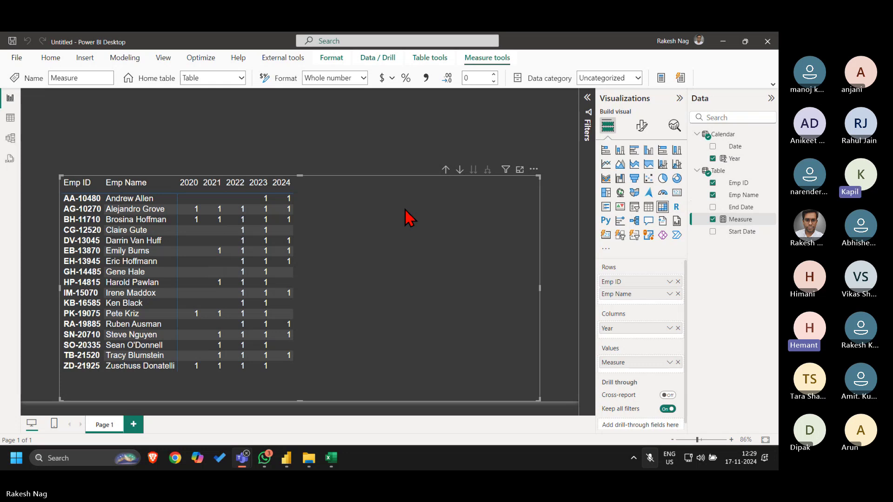
key("ctrl+shift+m")
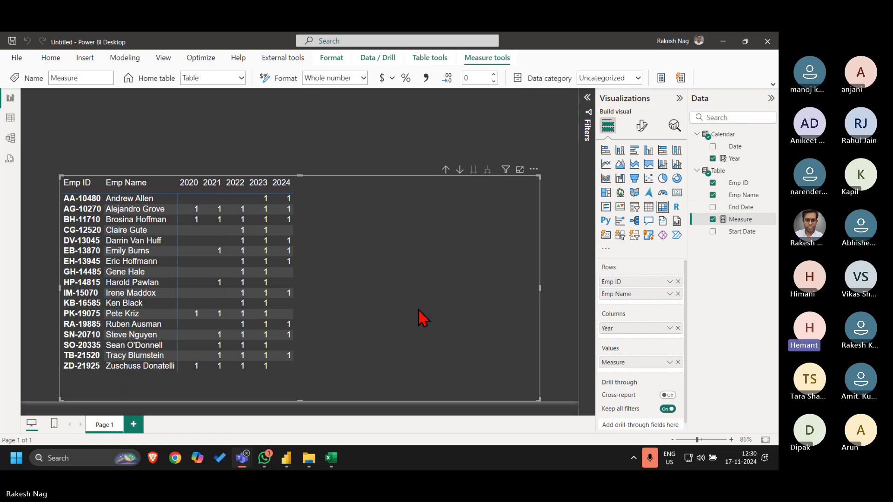
Review the Calendar table's formula, and inspect the rows of Table and Calendar in the table view
left_click(408, 139)
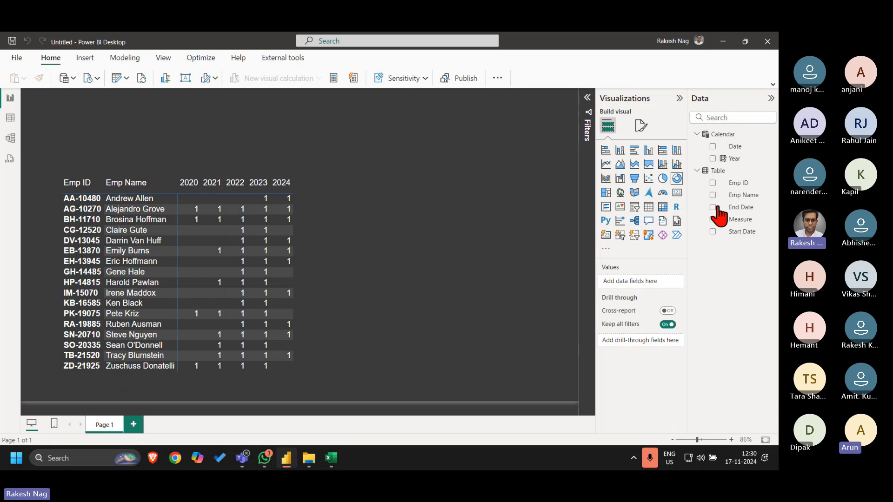
left_click(731, 136)
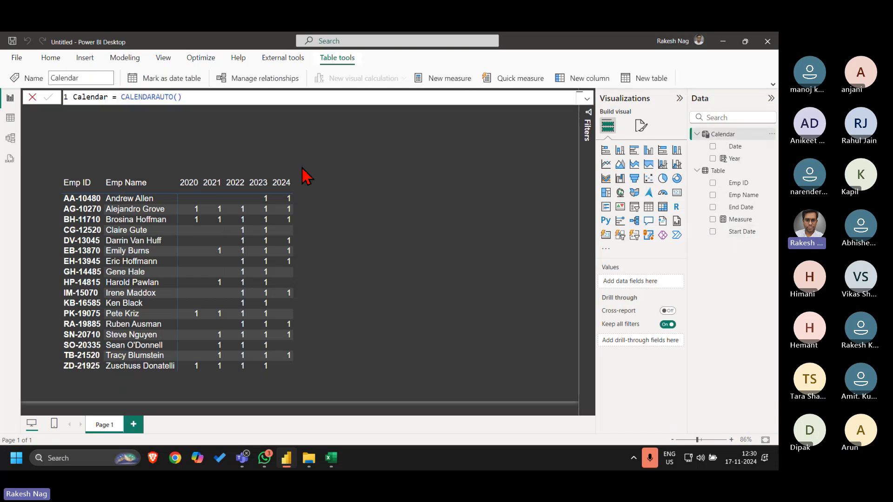
left_click(11, 118)
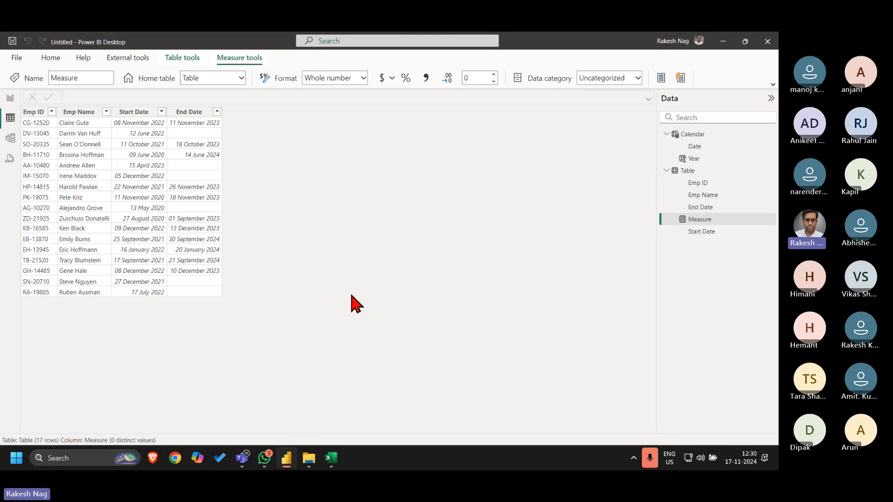
left_click(697, 135)
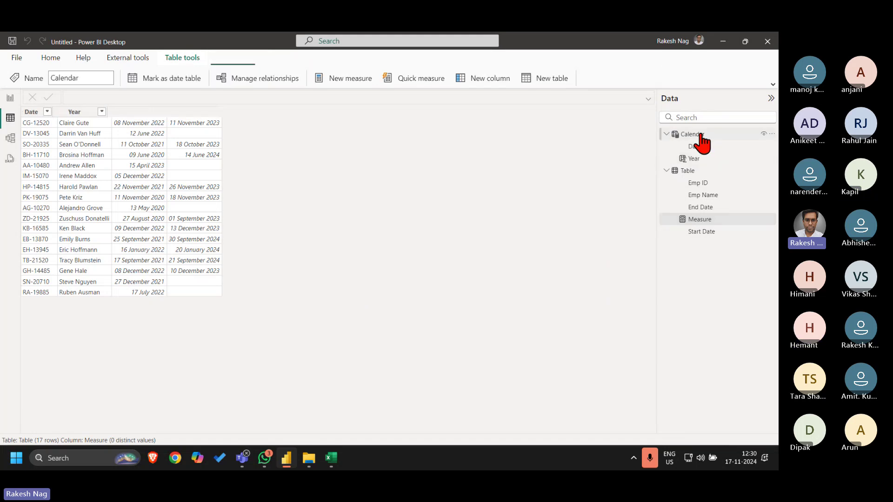
left_click(724, 172)
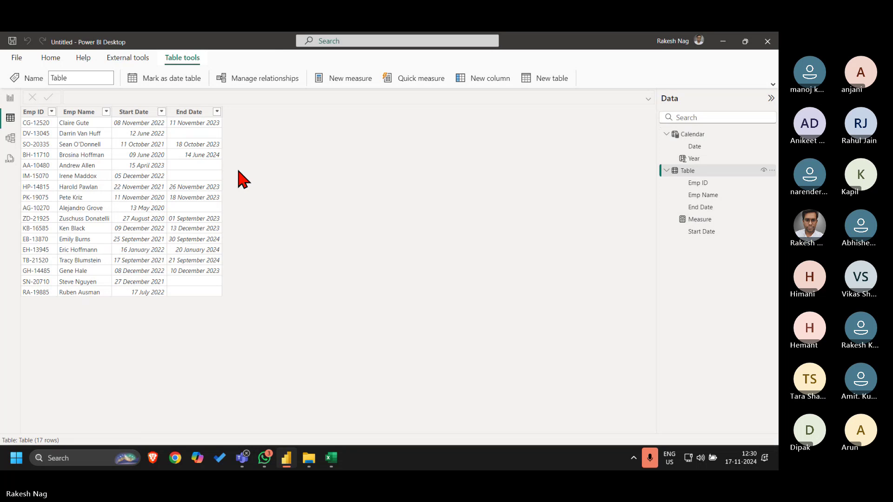
left_click(722, 136)
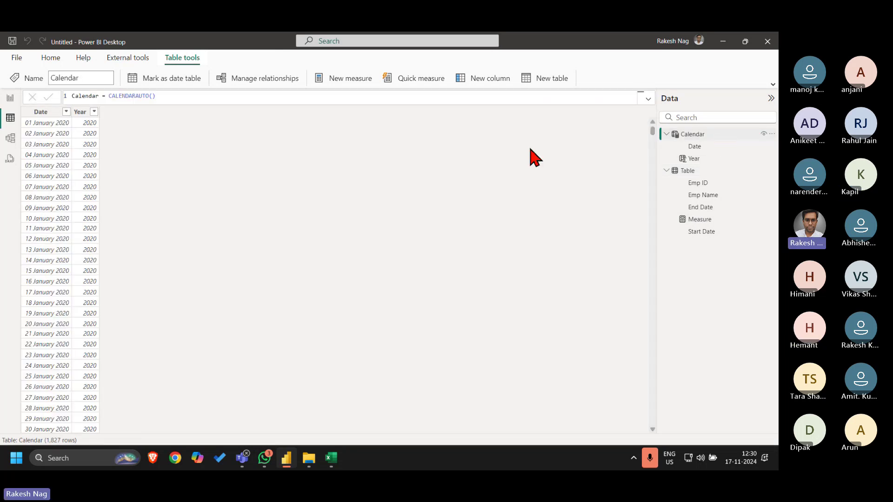
Check which years the Calendar table's Year column contains, and select its Date column
left_click(95, 112)
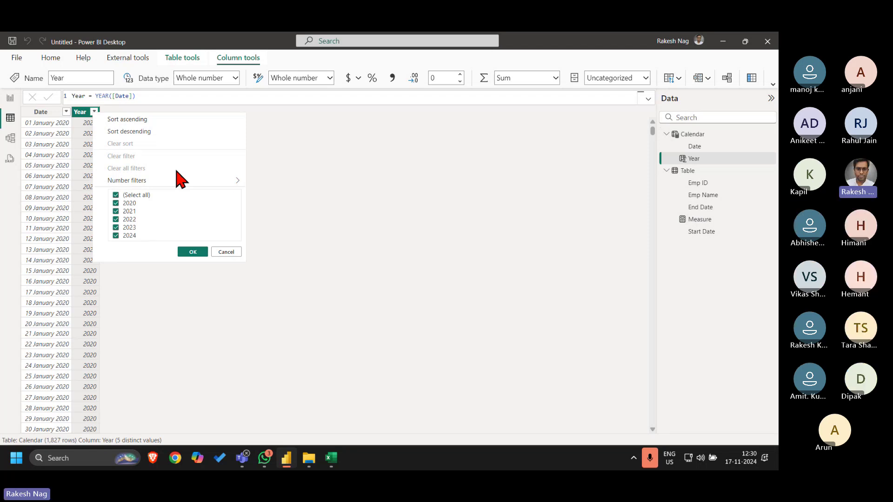
left_click(347, 178)
left_click(45, 114)
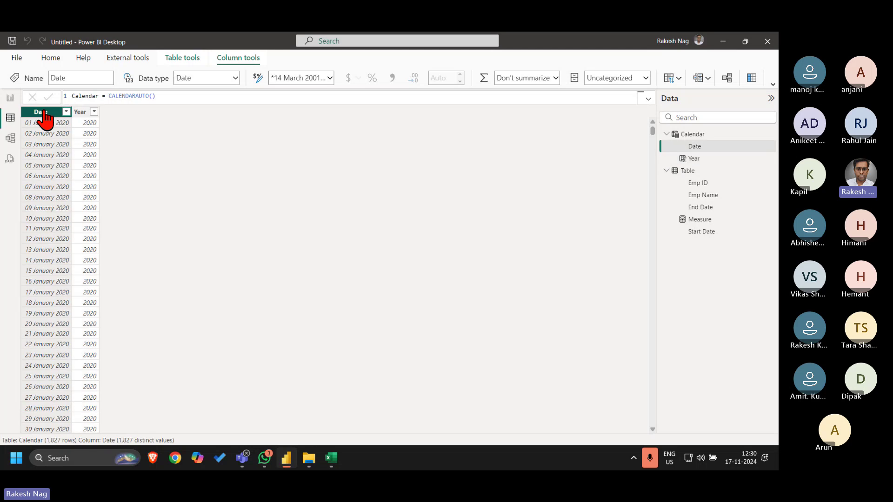
Replace CALENDARAUTO() with an opened CALENDAR function in the Calendar table's formula
left_click(114, 98)
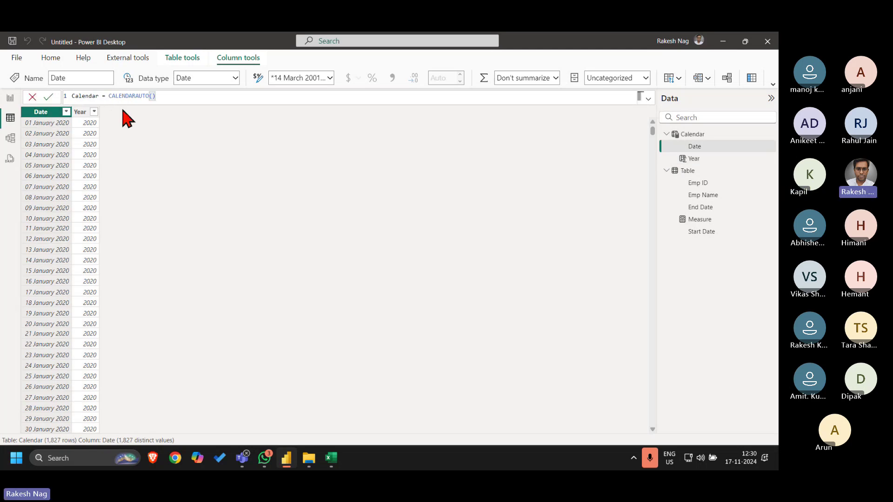
key("BackSpace")
key("BackSpace")
key("BackSpace")
key("BackSpace")
key("BackSpace")
key("BackSpace")
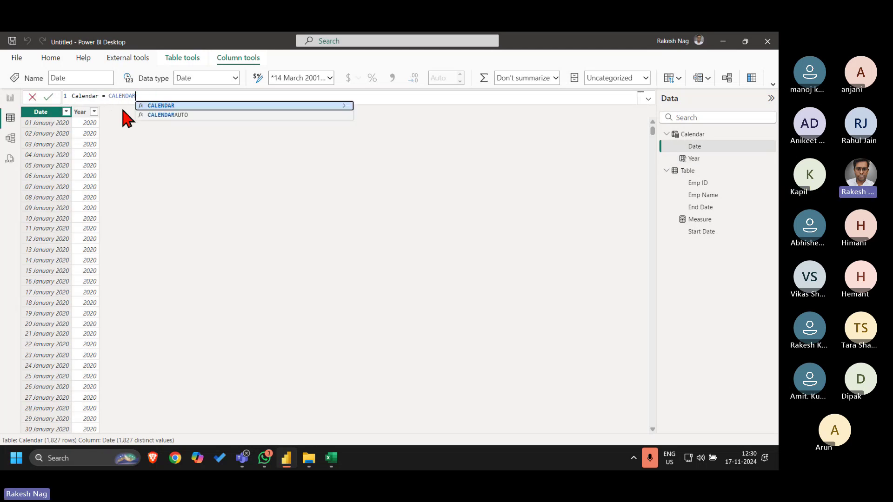
type("(")
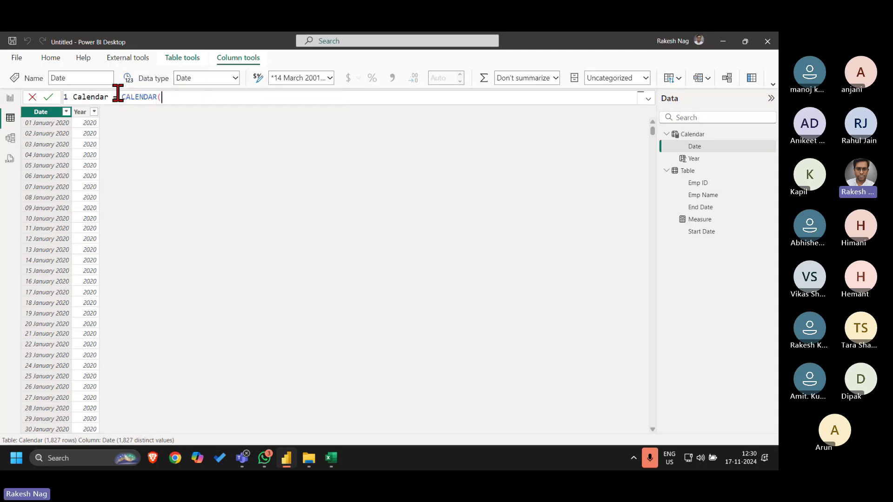
Enter MIN('Table'[Start Date]) as the start date argument of the CALENDAR function
type("MIN(")
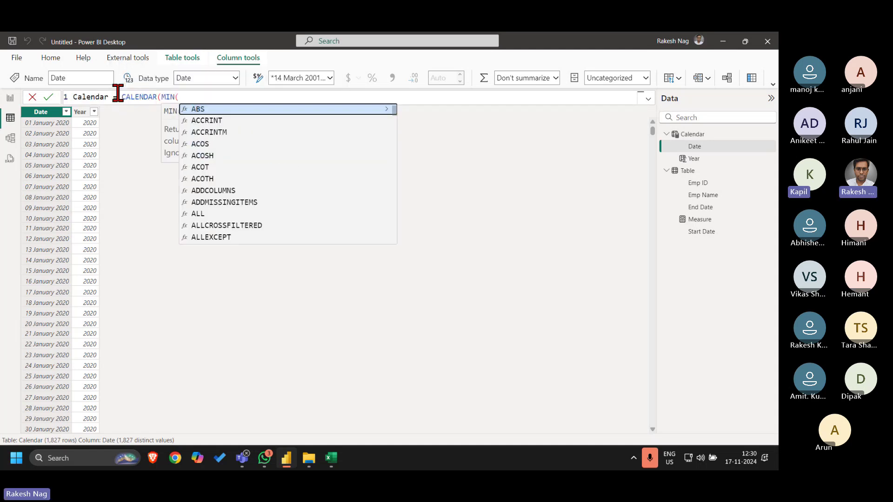
type("ta")
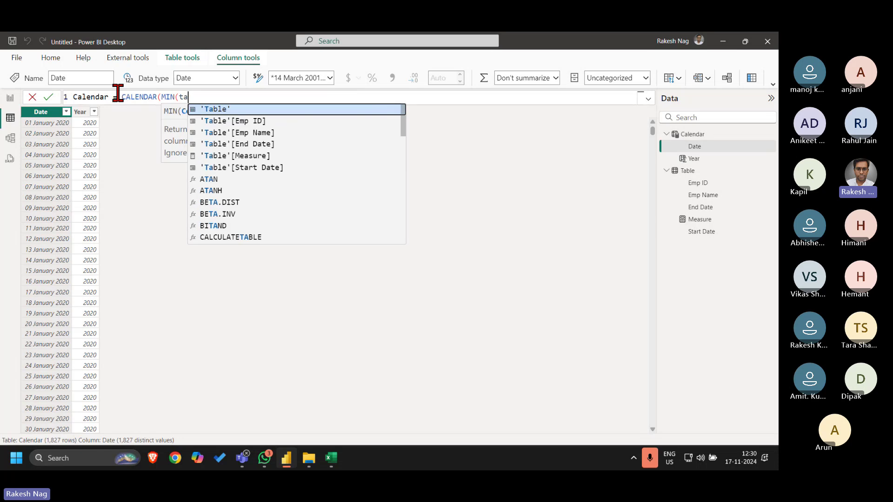
key("Down")
key("Down")
key("Down")
key("Down")
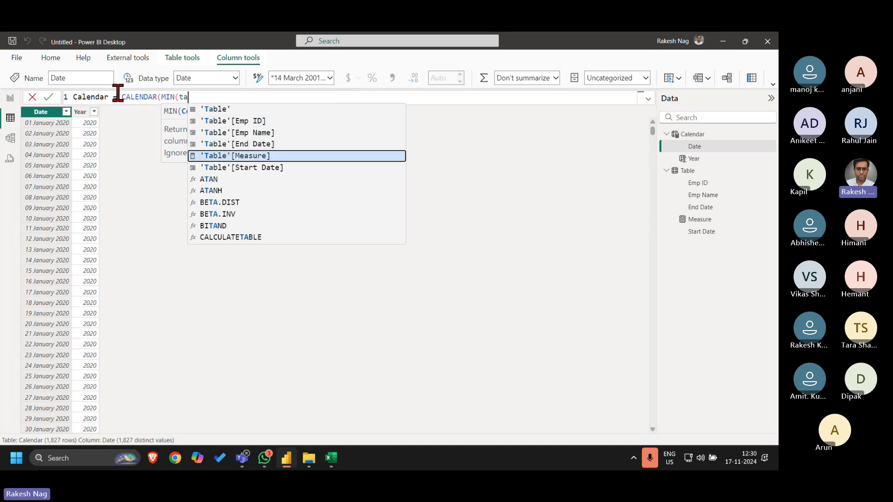
key("Down")
key("Tab")
type(")")
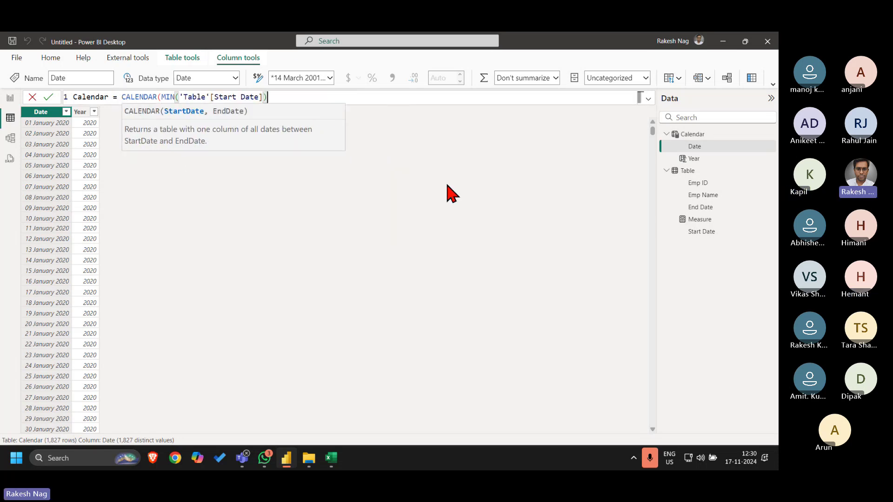
Add TODAY() as the end date argument of the CALENDAR function
type(",to")
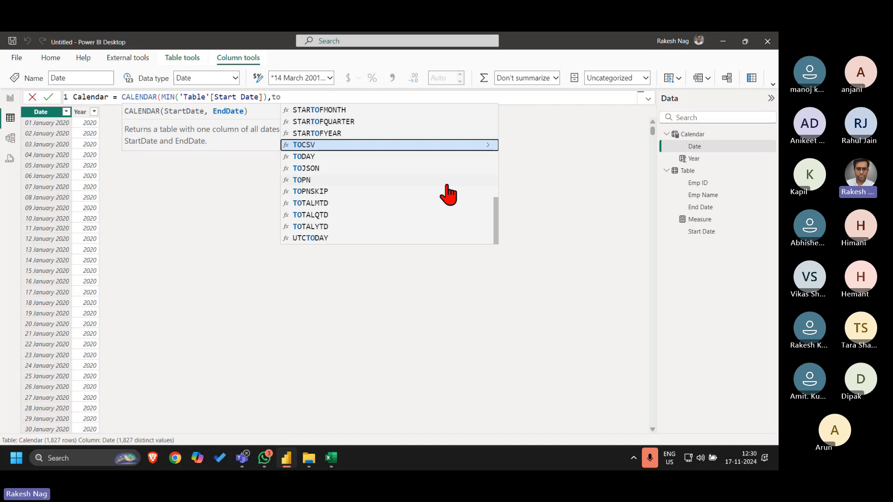
type("d")
key("Tab")
type(")")
Insert DATE(YEAR( in front of TODAY() in the CALENDAR function's end date argument
key("Left")
key("Left")
key("Left")
key("Left")
key("Left")
key("Left")
key("Left")
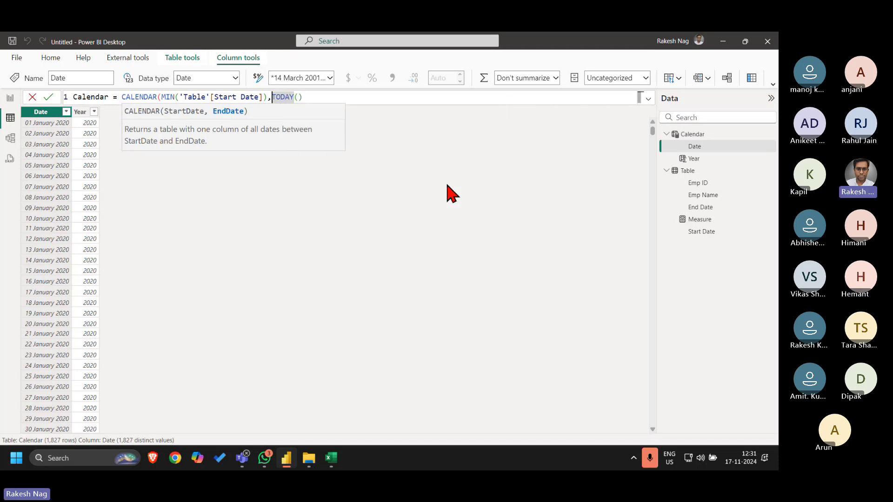
type("date")
key("Tab")
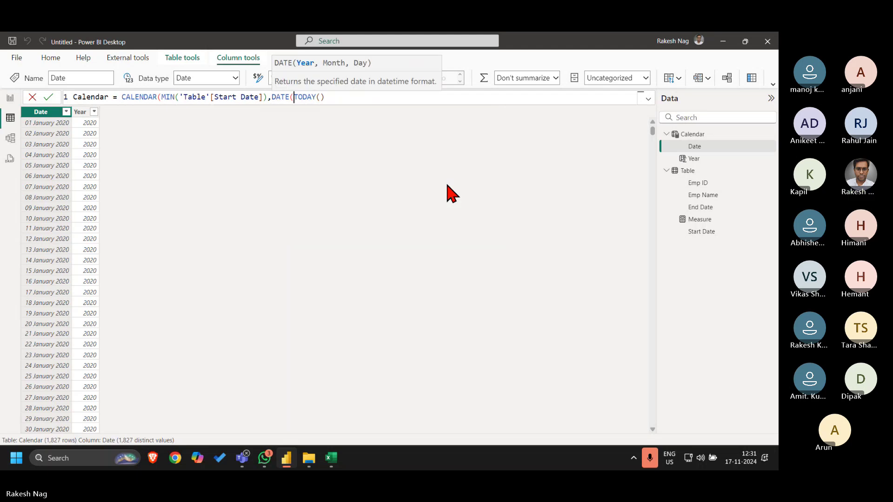
type("year")
key("Tab")
key("End")
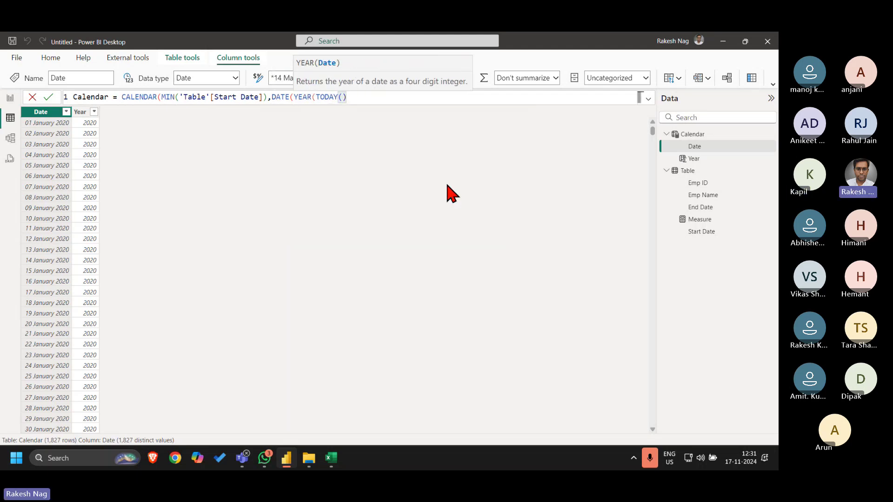
Complete the DATE function with month 12 and day 31, close the parentheses, and commit the Calendar table formula
type("),12")
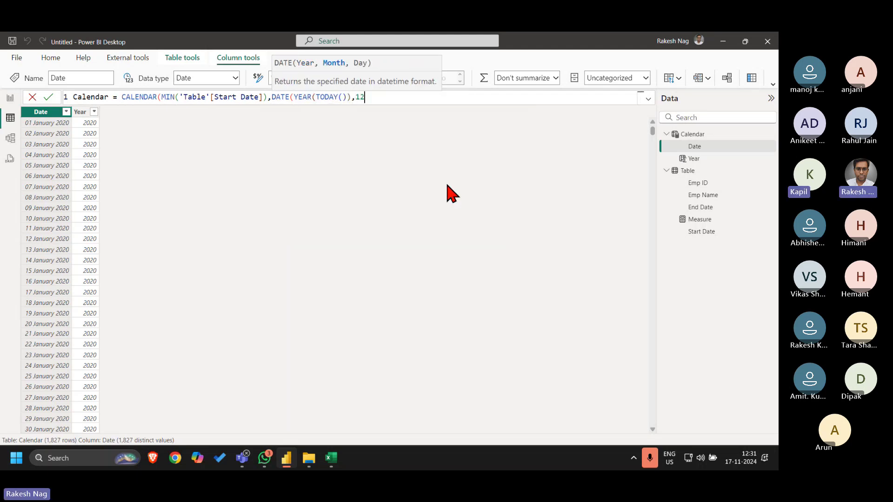
type(",")
type("31")
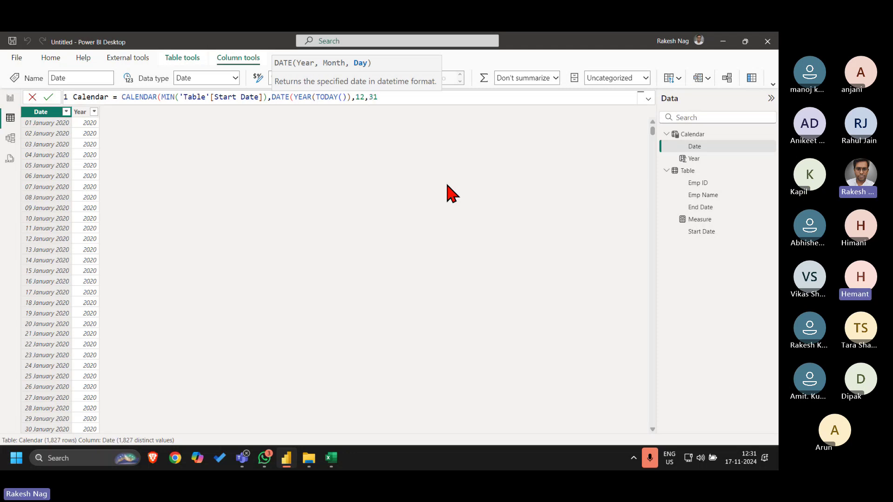
type("))")
key("Return")
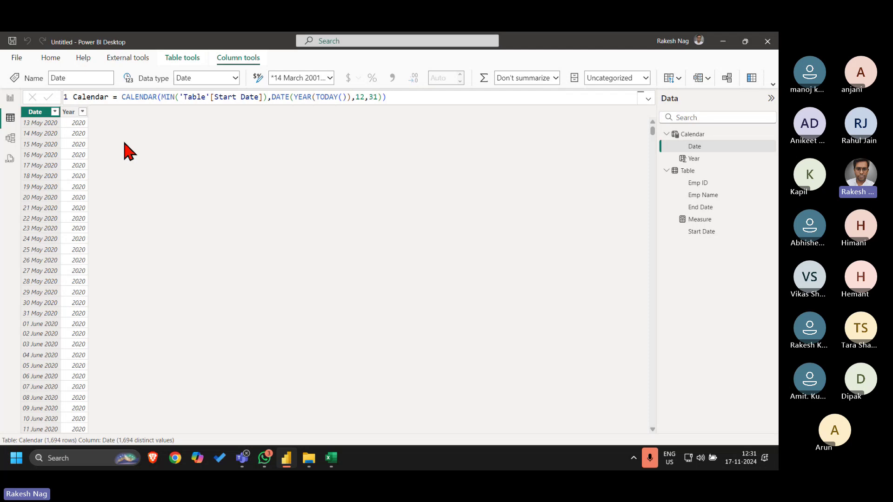
Check the years in the rebuilt Calendar table's Year column, and return to the report view to inspect the matrix
left_click(82, 111)
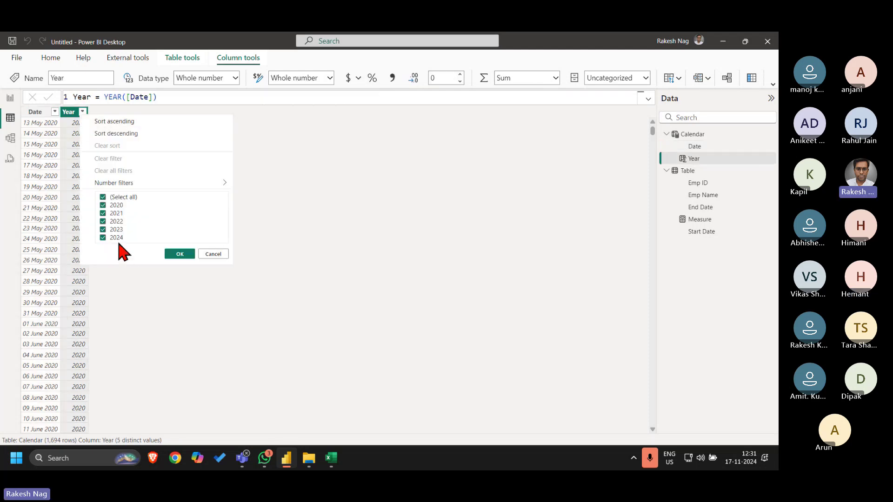
left_click(416, 242)
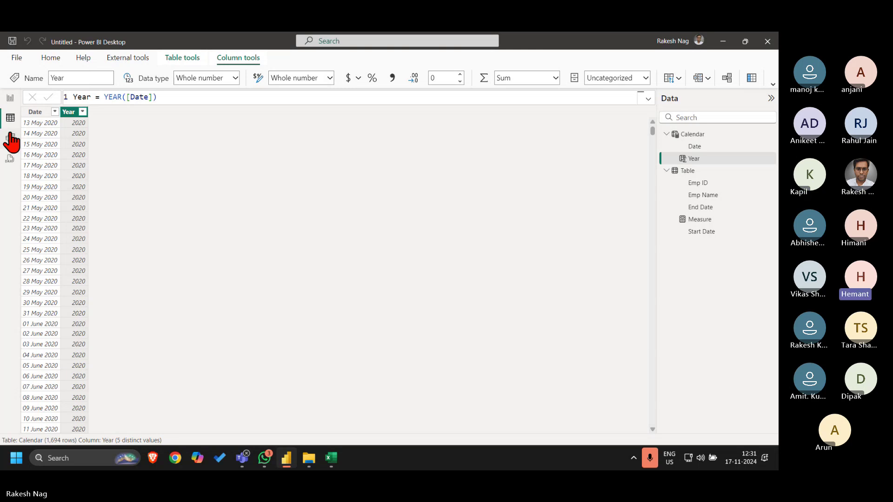
left_click(10, 98)
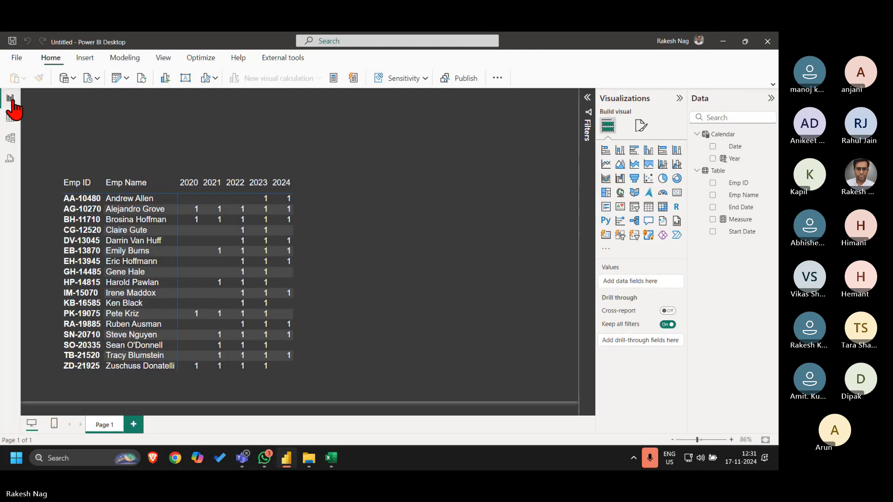
left_click(392, 239)
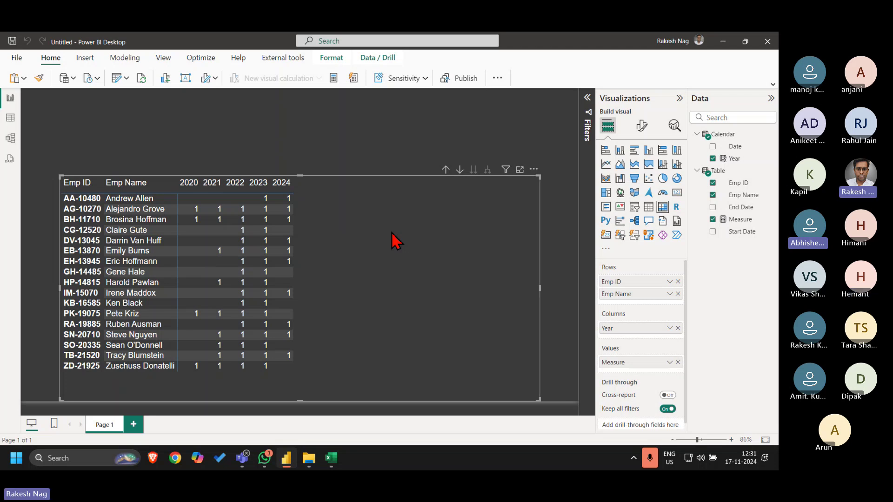
Open Table in the table view and examine the employees' start and end dates
left_click(10, 120)
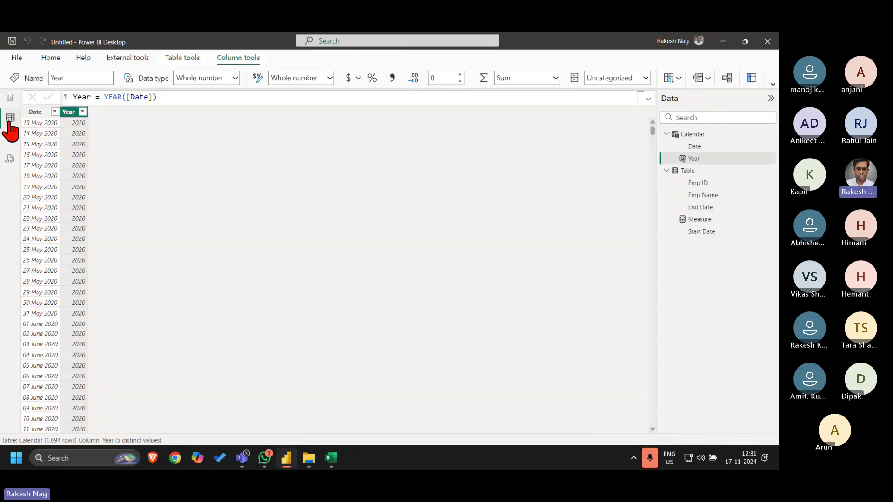
left_click(688, 170)
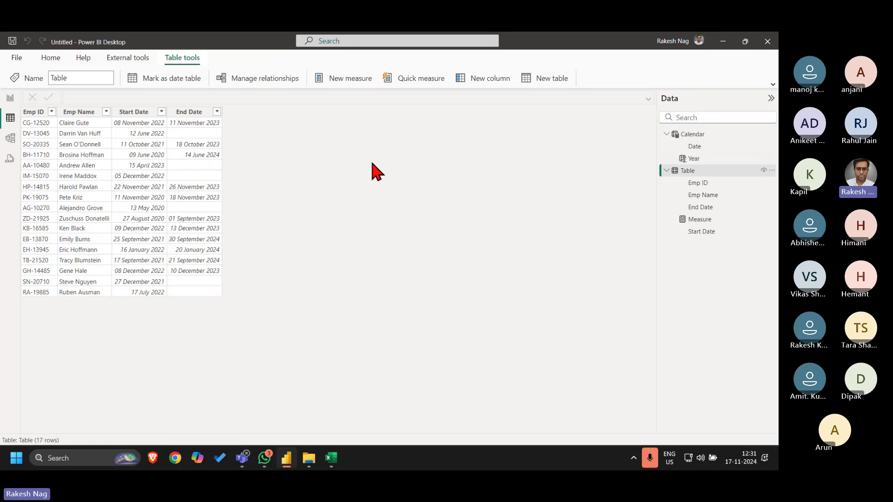
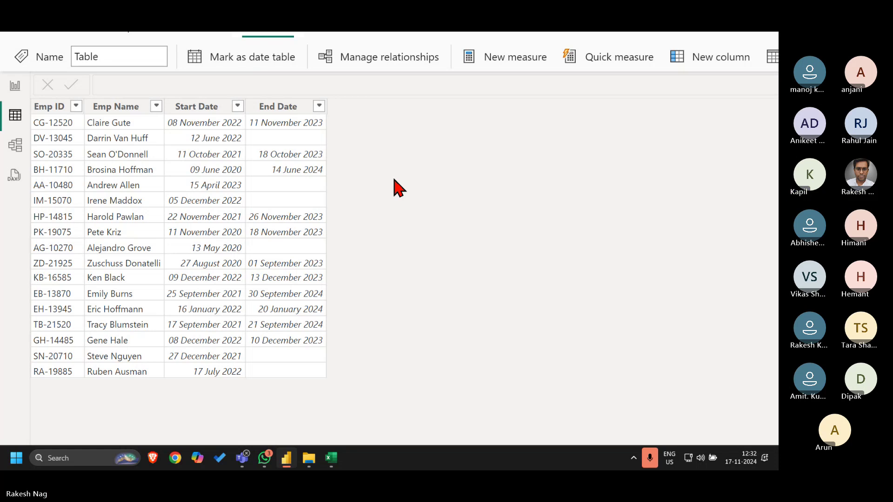
scroll(394, 180, "down", 3)
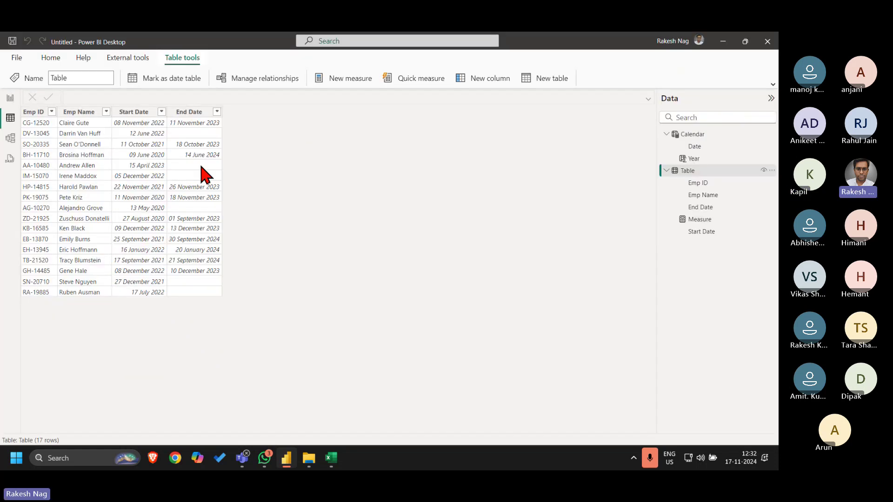
Open the Calendar table and examine the start date and end date arguments of its CALENDAR formula
left_click(702, 136)
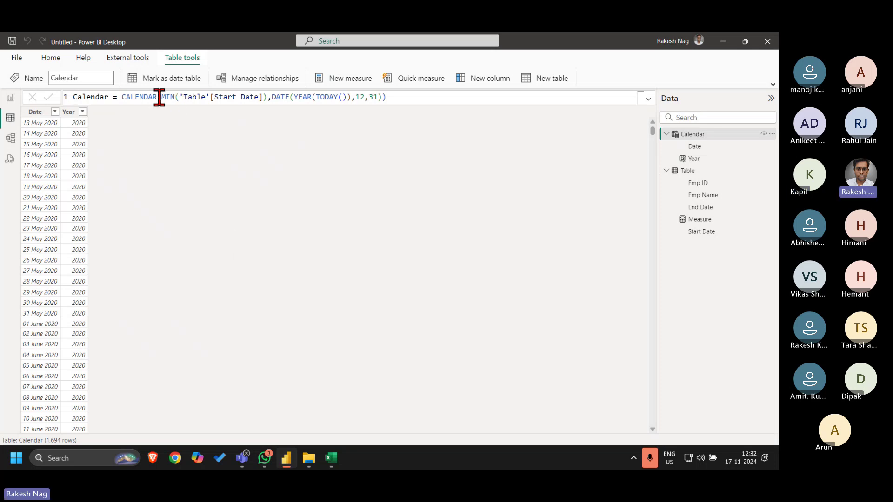
left_click_drag(161, 96, 270, 97)
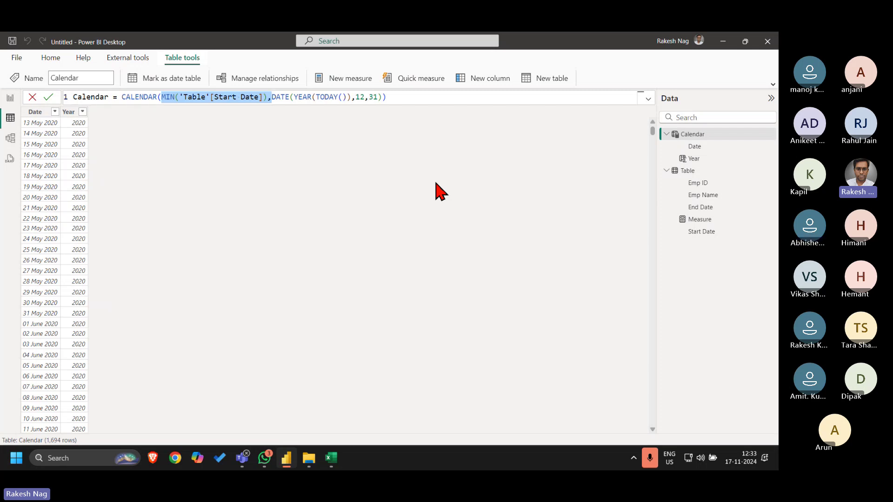
left_click(285, 97)
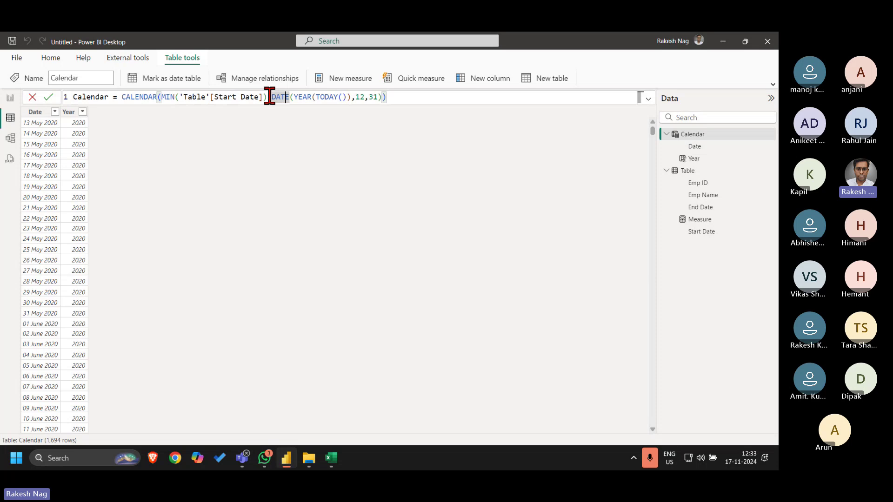
left_click_drag(270, 96, 386, 97)
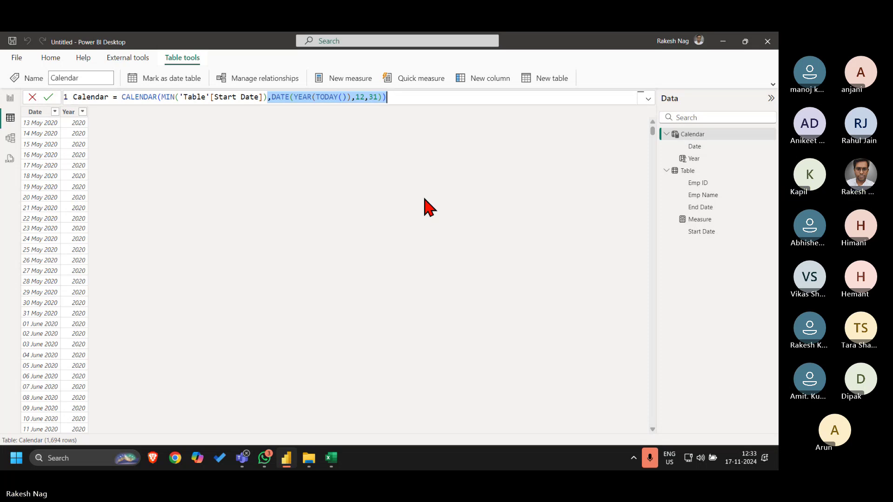
Check the years listed in the Calendar table's Year column and compare them with the year columns of the report's matrix
left_click(82, 112)
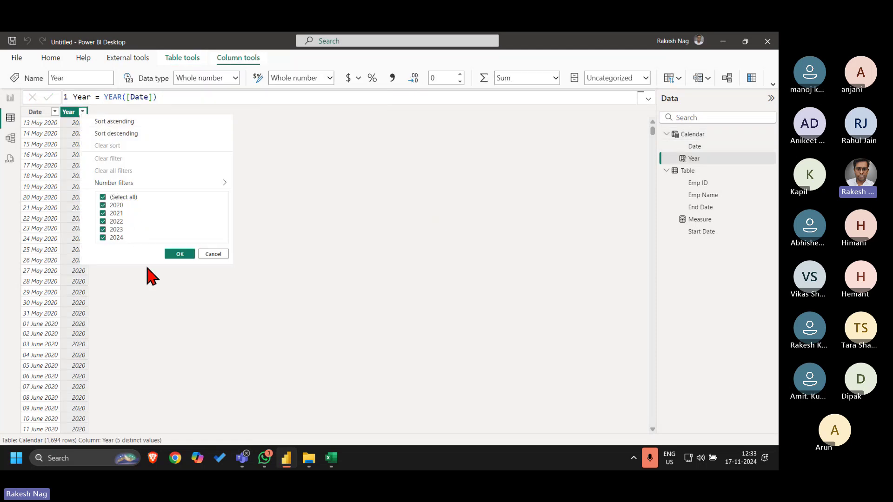
left_click(370, 209)
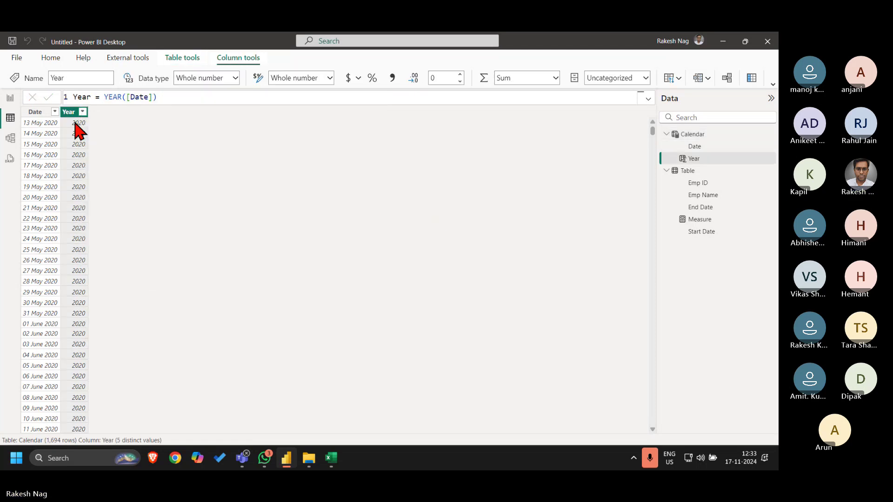
left_click(10, 98)
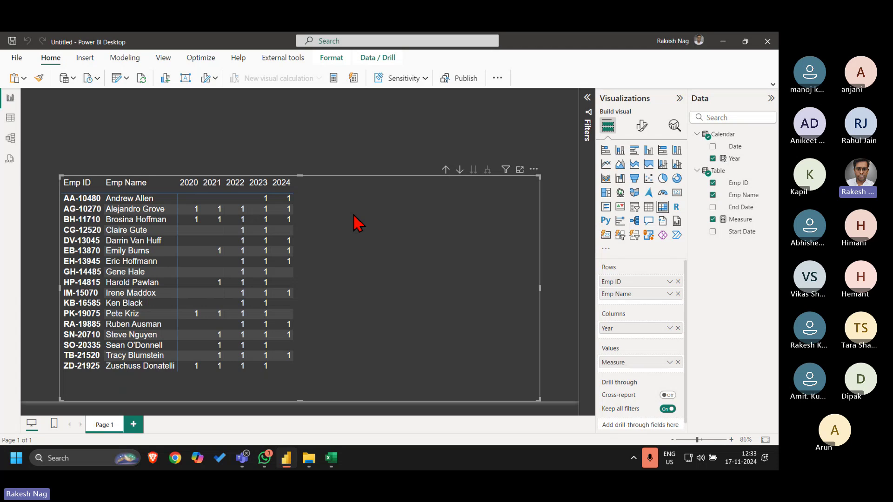
left_click(740, 159)
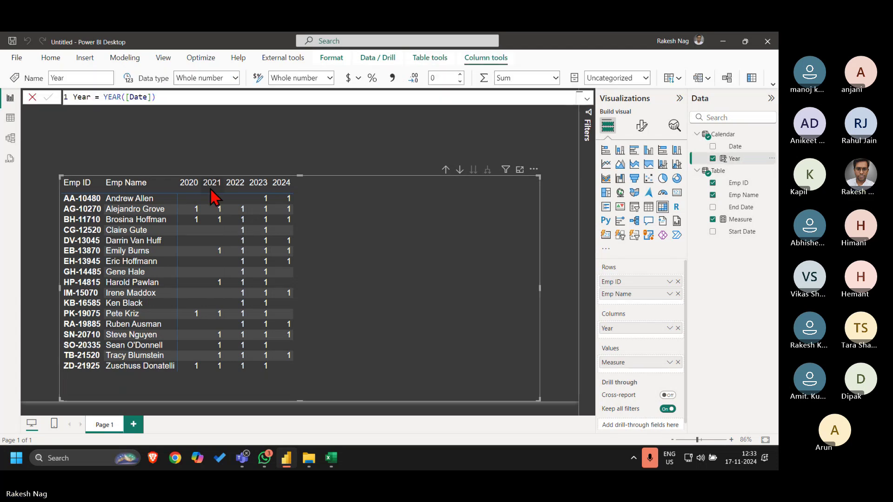
Reopen the Calendar table's formula in the table view and delete the whole CALENDAR expression after the equals sign
left_click(10, 119)
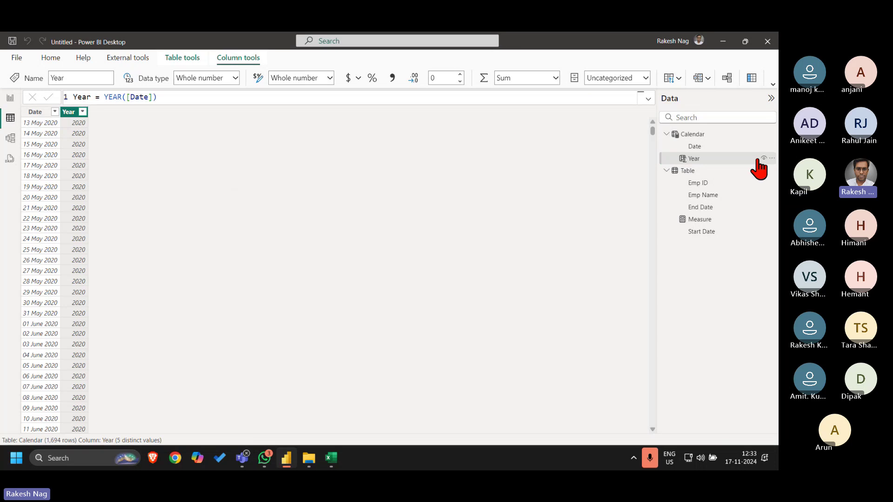
left_click(706, 134)
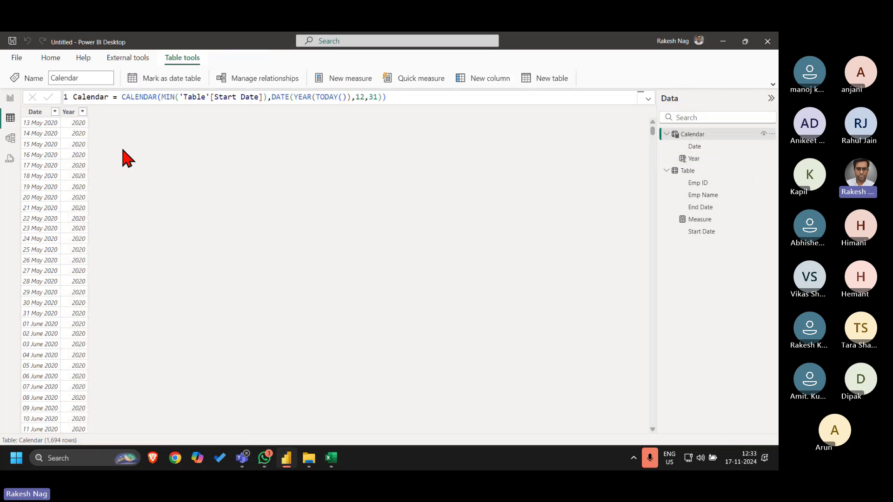
left_click(122, 96)
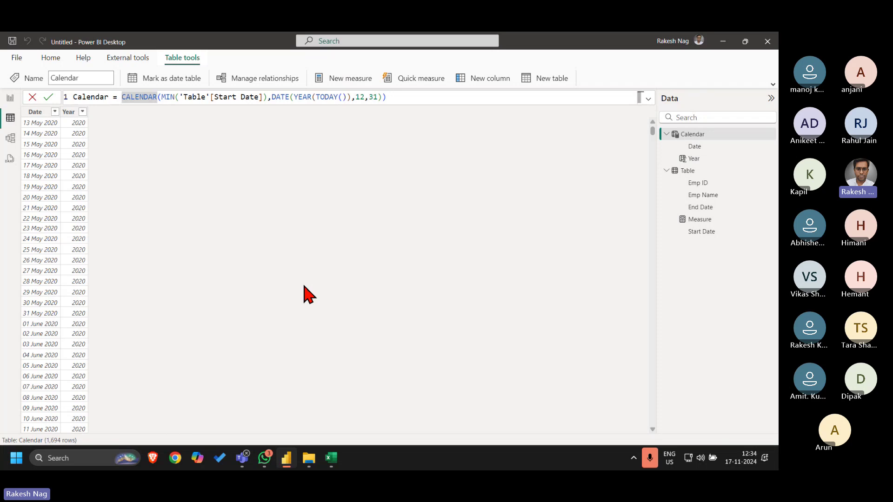
key("shift+End")
key("Delete")
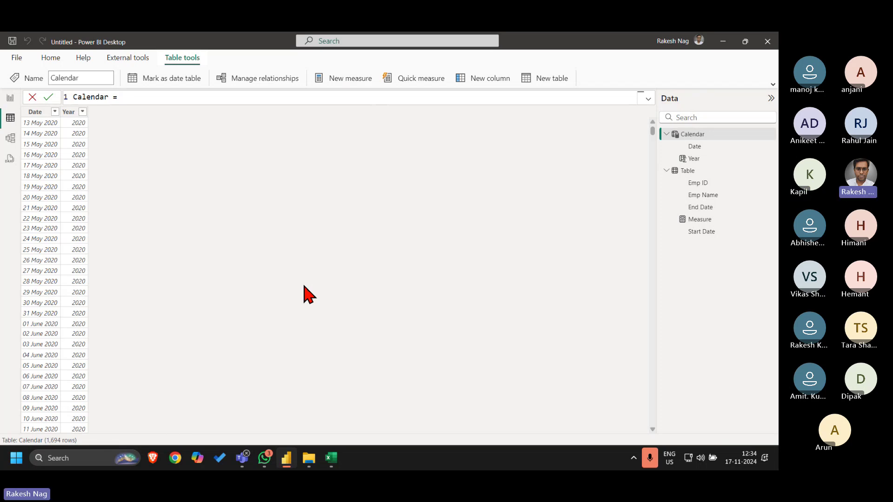
Add new lines below "Calendar =" and begin a variable declaration with "Var Start" on the second line
key("shift+Return")
key("shift+Return")
key("Left")
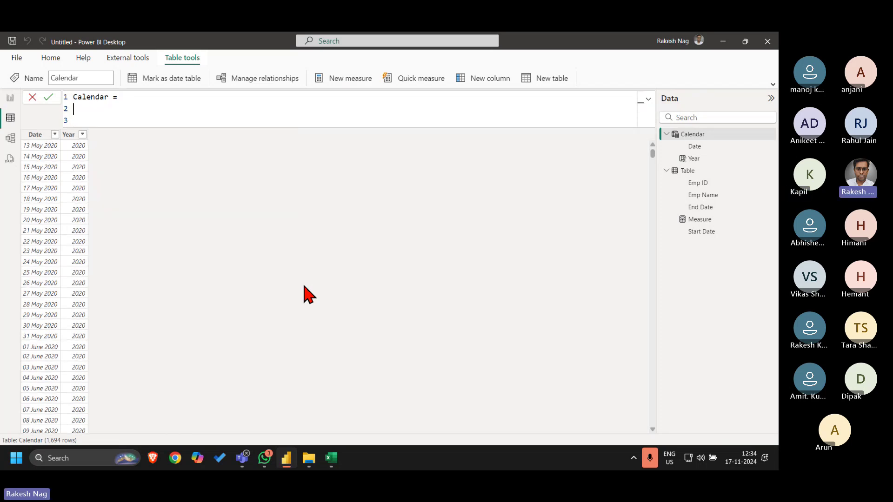
type("Var C")
key("BackSpace")
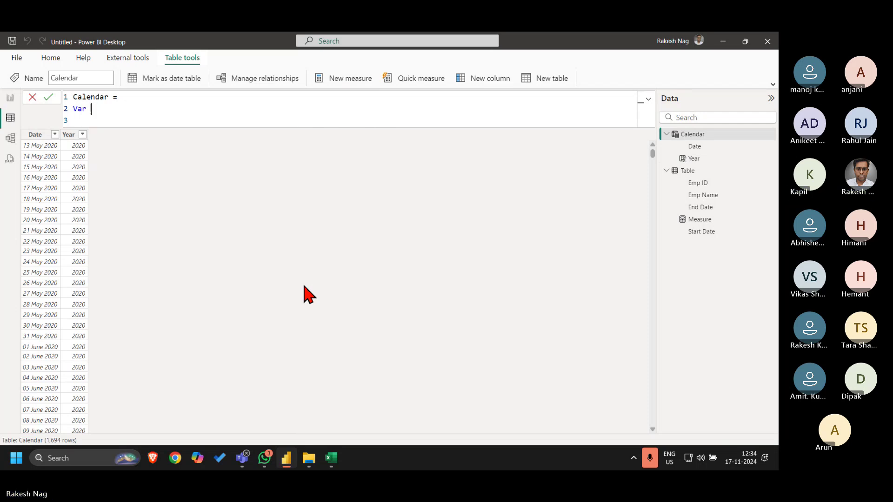
type("Start")
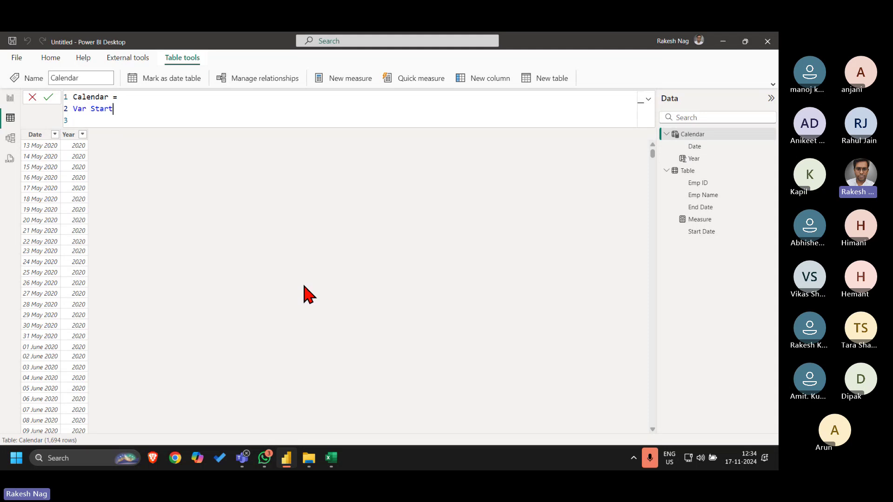
Complete the StartDate variable in the Calendar table formula as Year(TODAY())-5
type("Date =")
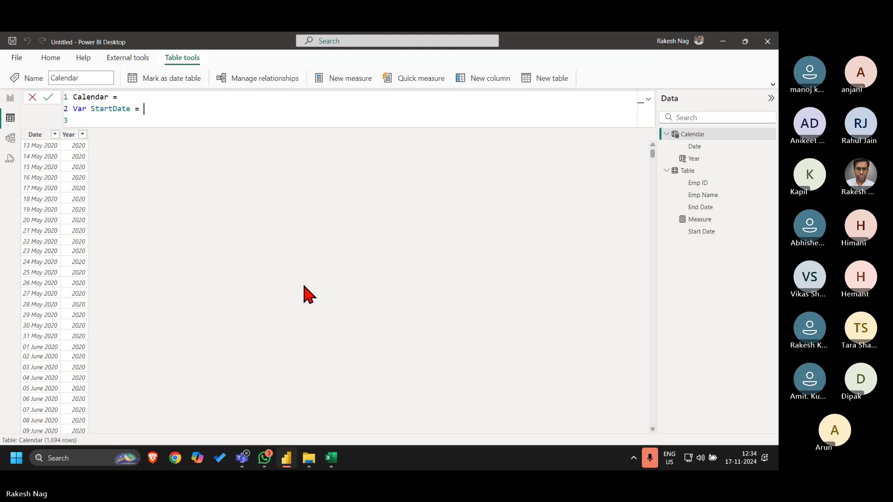
type("tod")
key("Tab")
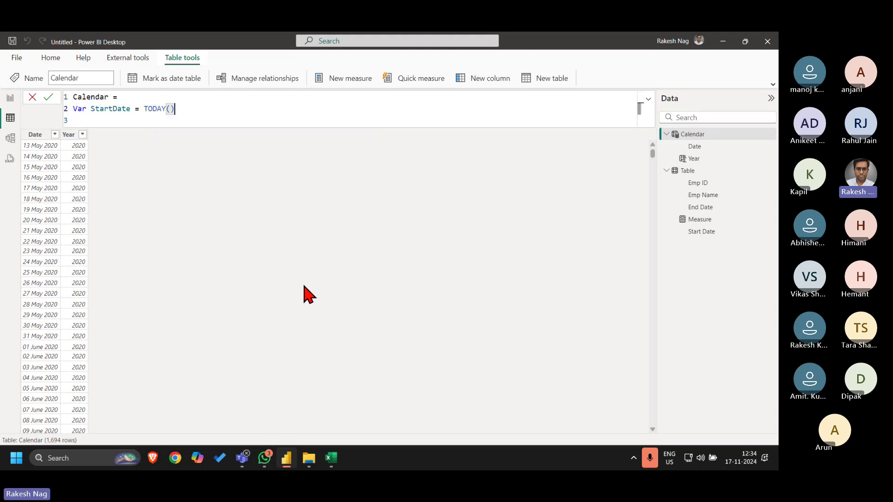
key("Left")
key("Left")
key("Left")
key("Left")
key("Left")
key("Left")
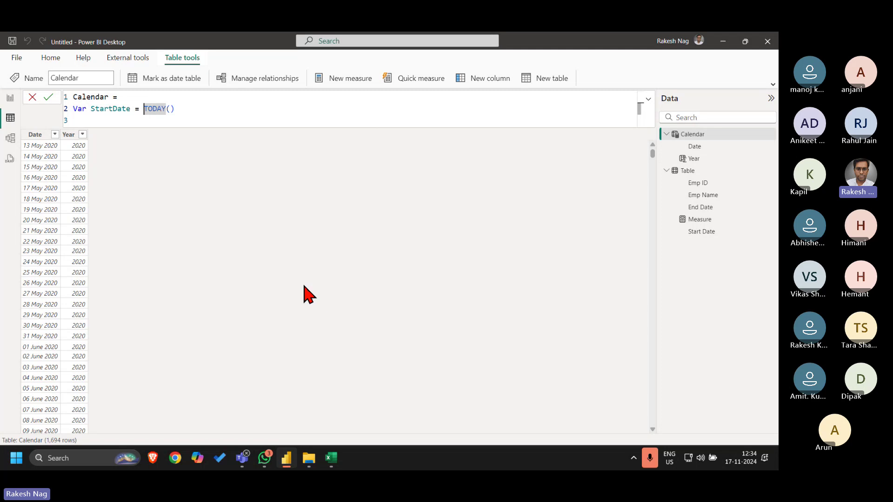
type("Y")
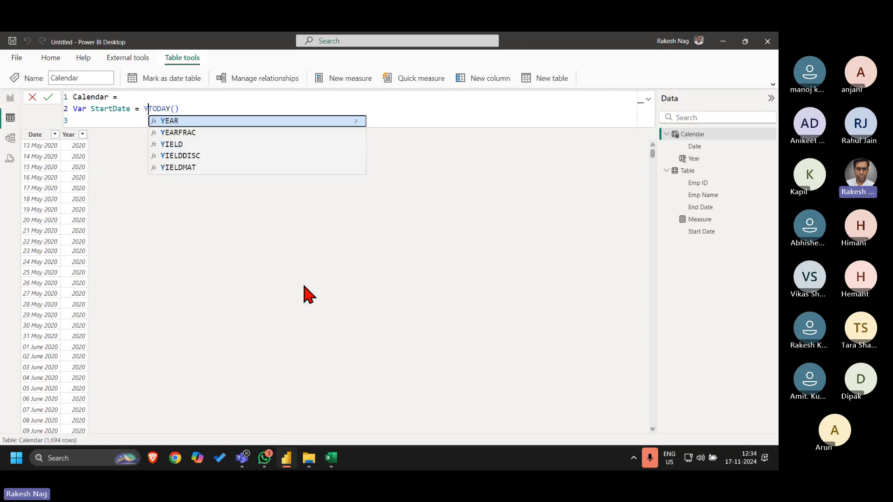
type("ear(")
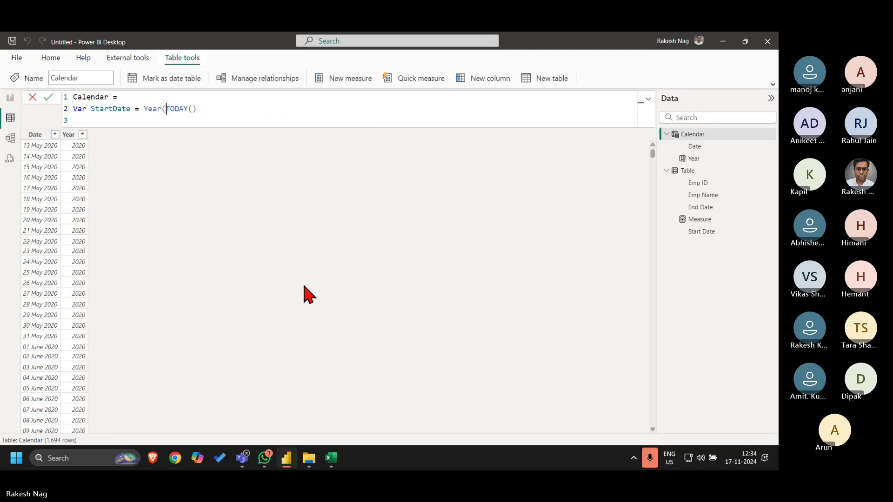
key("Right")
key("Right")
key("Right")
key("Right")
key("Right")
key("Right")
key("Right")
type(")")
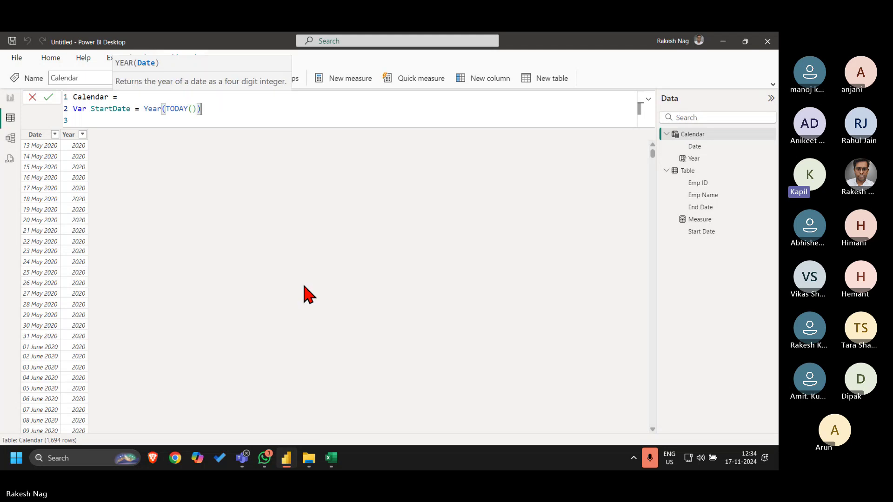
type("-")
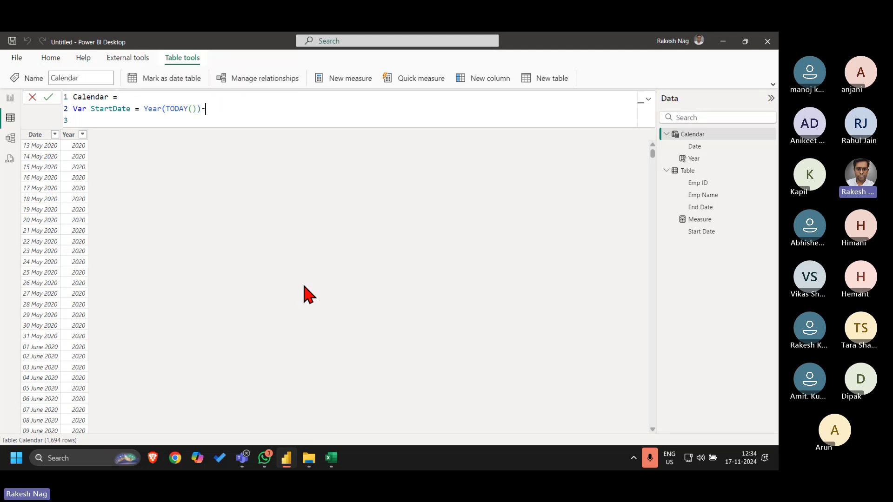
type("5")
Wrap the StartDate expression in a DATE function with month 1 and day 1, giving DATE( Year(TODAY())-5,1,1)
key("Left")
key("Left")
key("Left")
key("Left")
key("Left")
key("Left")
key("Left")
key("Left")
key("Left")
key("Left")
key("Left")
key("Left")
key("Left")
key("Left")
type("DATE(")
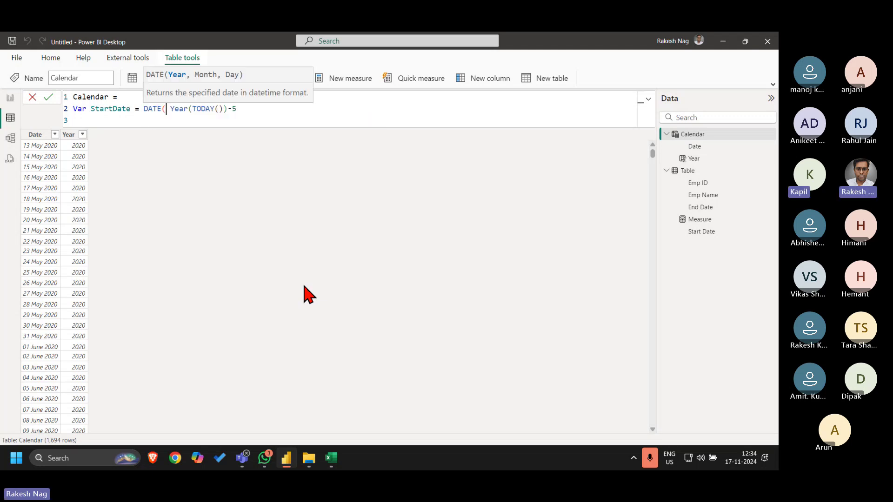
key("Right")
key("Right")
key("Right")
key("Right")
key("Right")
key("Right")
key("Right")
key("Right")
key("Right")
key("Right")
key("Right")
key("Right")
key("Right")
key("Right")
key("Right")
key("Right")
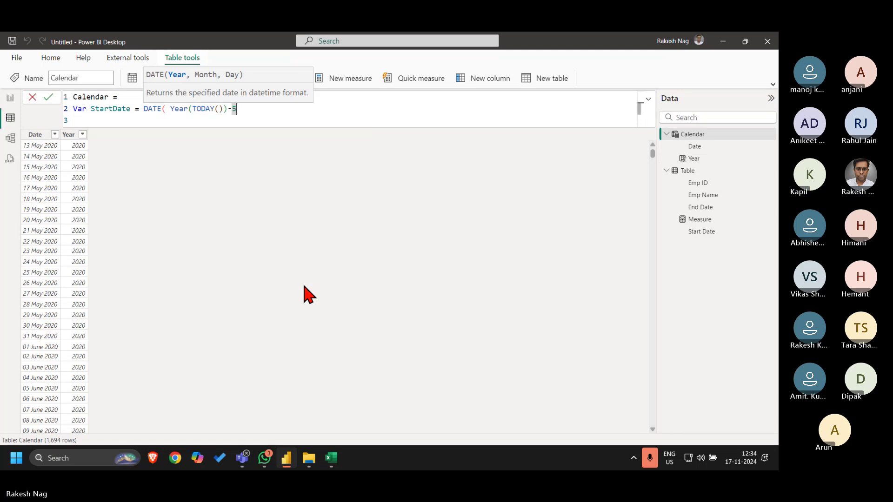
key("Left")
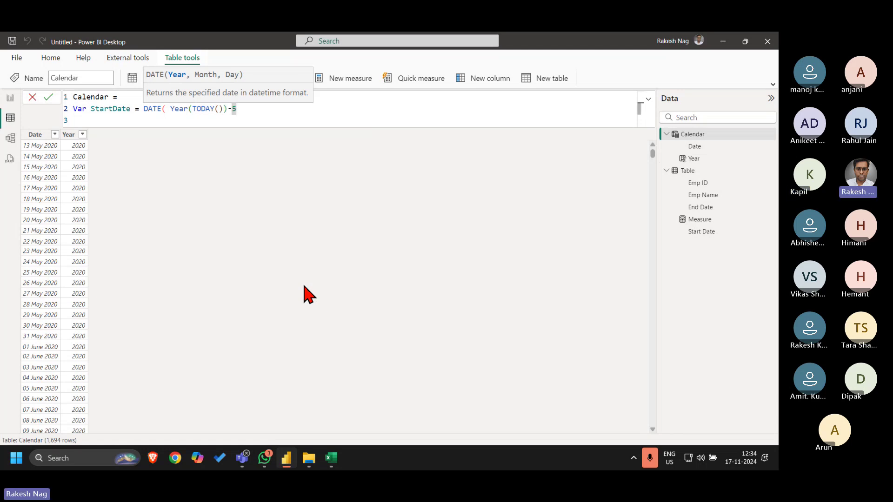
type(",1,1)")
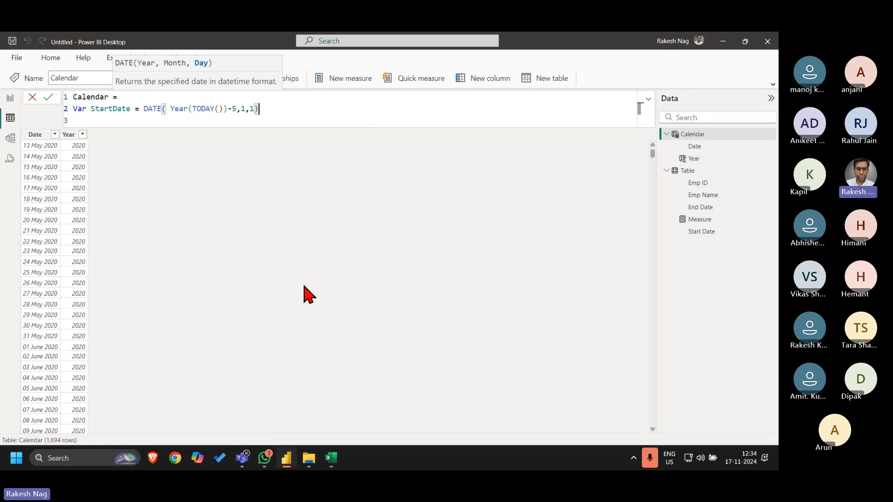
Duplicate the StartDate variable line onto the line below and rename the copied variable EndDate
key("shift+Home")
key("ctrl+c")
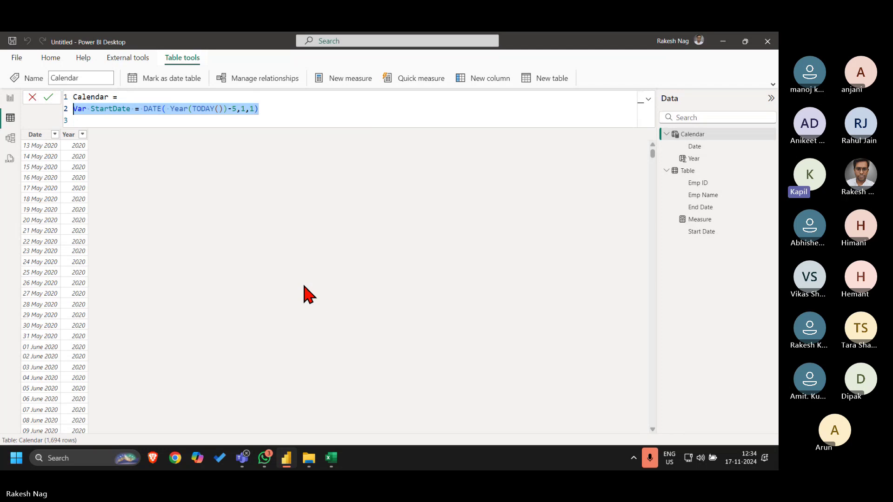
key("Down")
key("ctrl+v")
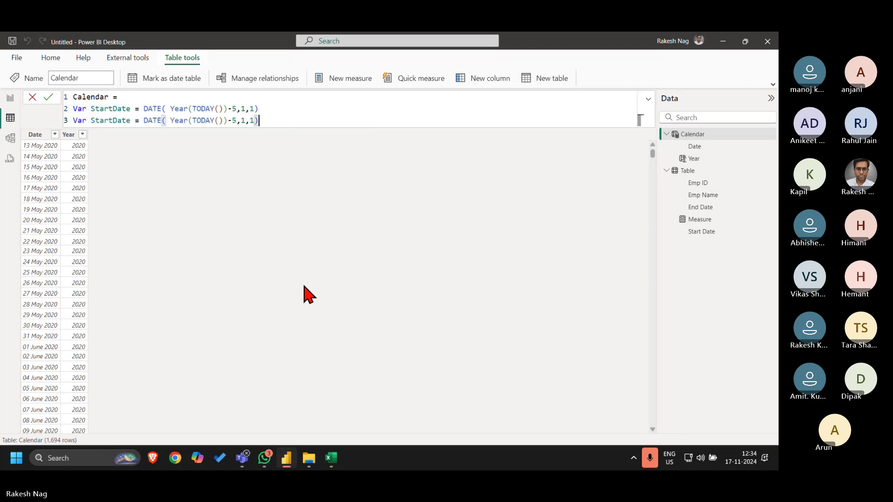
key("Left")
key("Left")
key("Left")
key("Left")
key("Left")
key("Left")
key("Left")
key("Left")
key("Left")
key("Left")
key("Left")
key("Left")
key("Left")
key("Left")
key("Left")
key("Left")
key("Left")
key("Left")
key("Left")
key("Left")
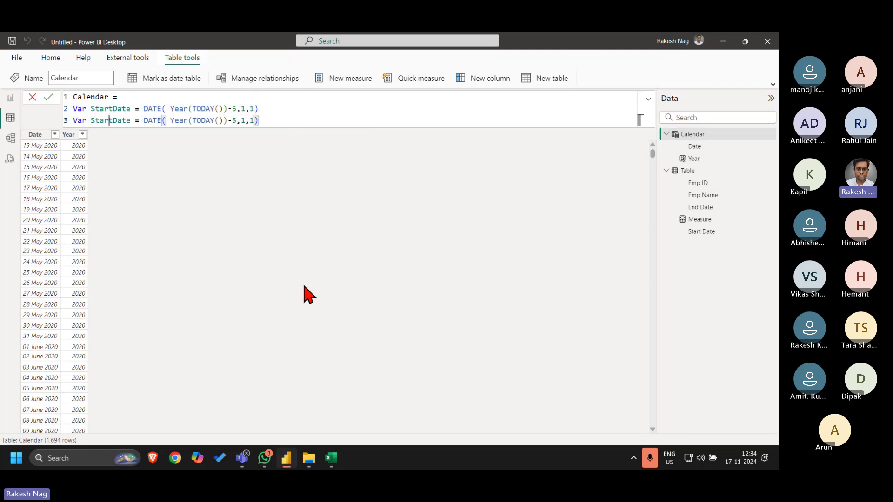
key("shift+Right")
key("shift+Right")
key("shift+Right")
key("shift+Right")
key("shift+Right")
type("Ed")
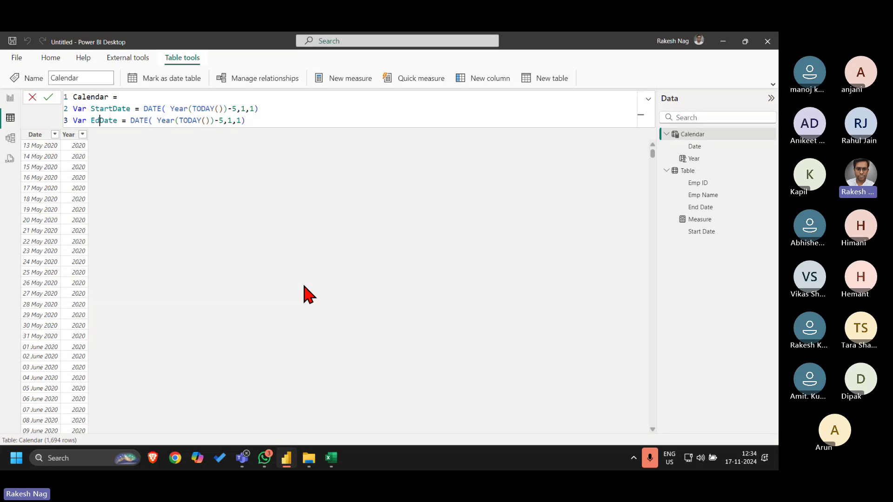
key("Left")
type("n")
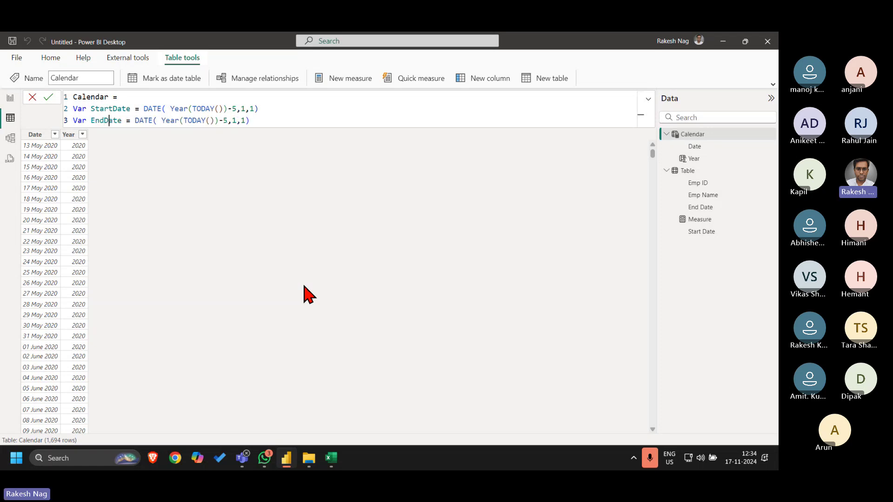
Change the EndDate expression to a year offset of +5, month 12 and day 31
key("Right")
key("Right")
key("Right")
key("Right")
key("Right")
key("Right")
key("Right")
key("Right")
key("Right")
key("Right")
key("Right")
key("Right")
key("Right")
key("Right")
key("Right")
key("Right")
key("Right")
key("Right")
key("Right")
key("Right")
key("shift+Right")
type("+")
key("Right")
key("Right")
key("Right")
key("Right")
key("Right")
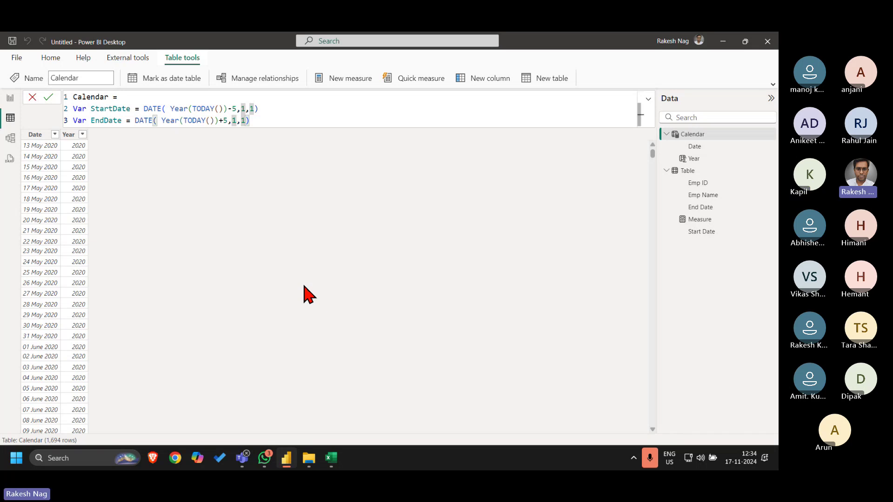
type("2")
key("Right")
type("3")
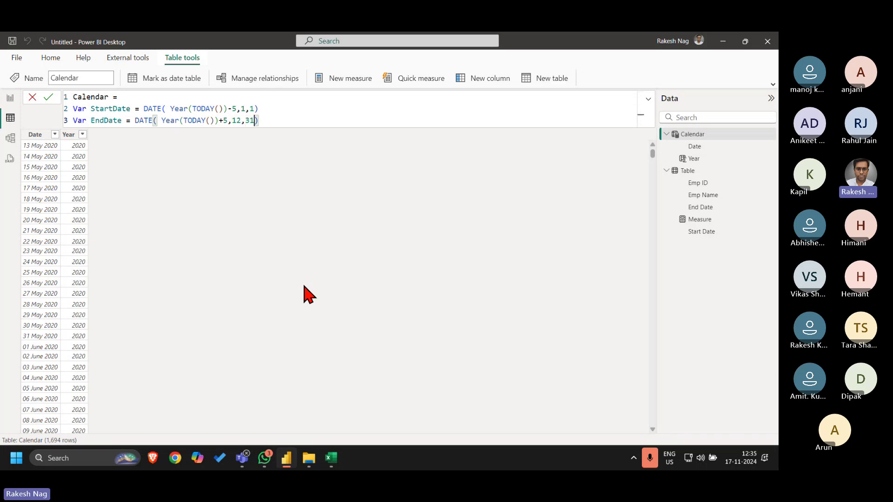
Add a RETURN clause with CALENDAR(StartDate,EndDate) below the variables and commit the Calendar table formula
key("End")
key("shift+Return")
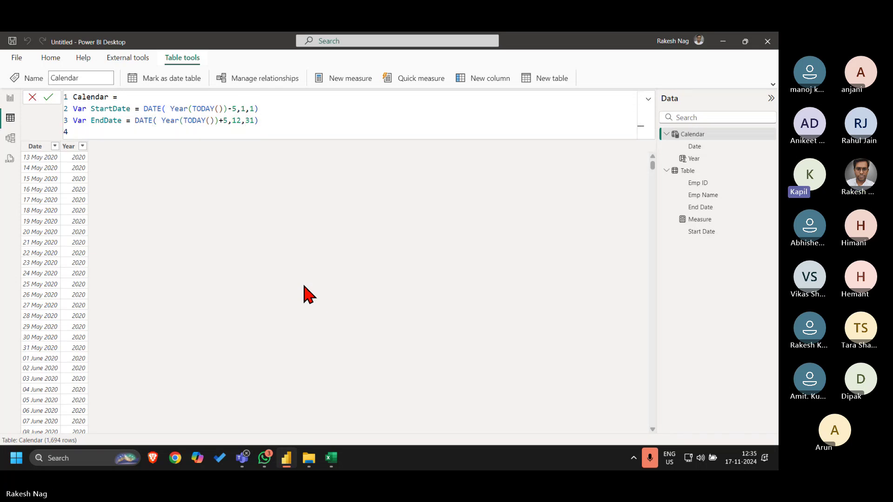
type("RETURN")
key("shift+Return")
type("cale")
key("Tab")
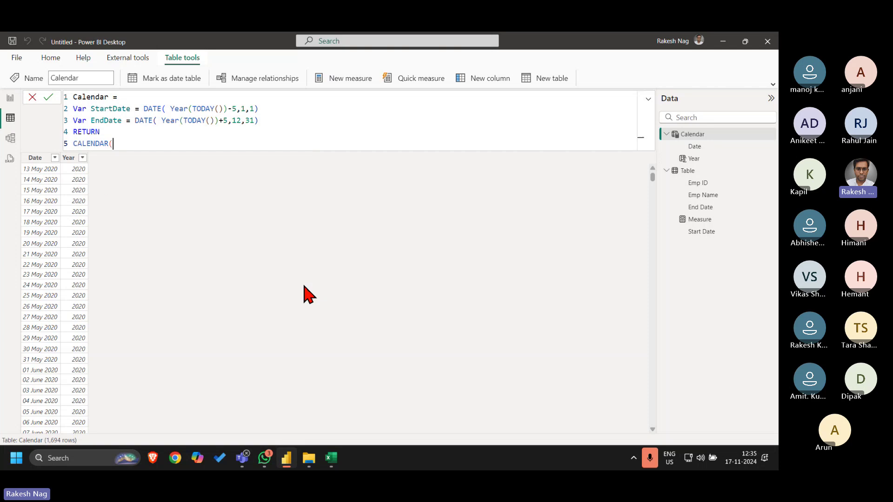
left_click(327, 130)
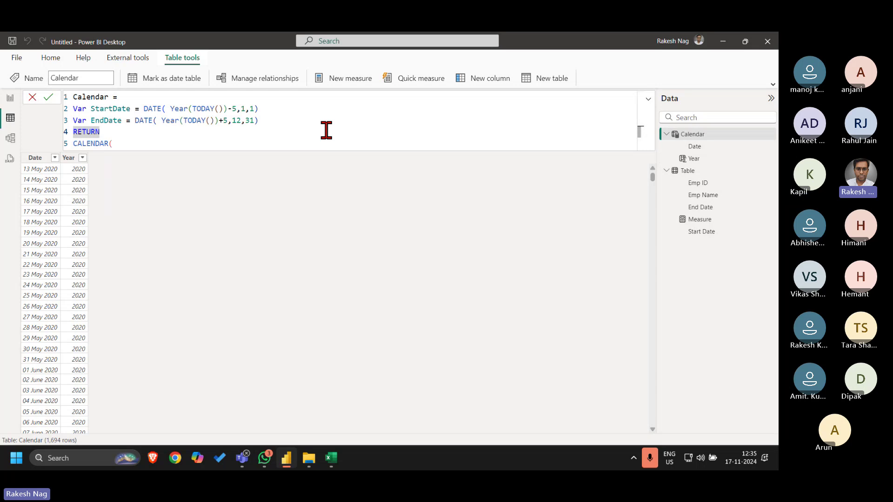
key("Down")
type("StartDate")
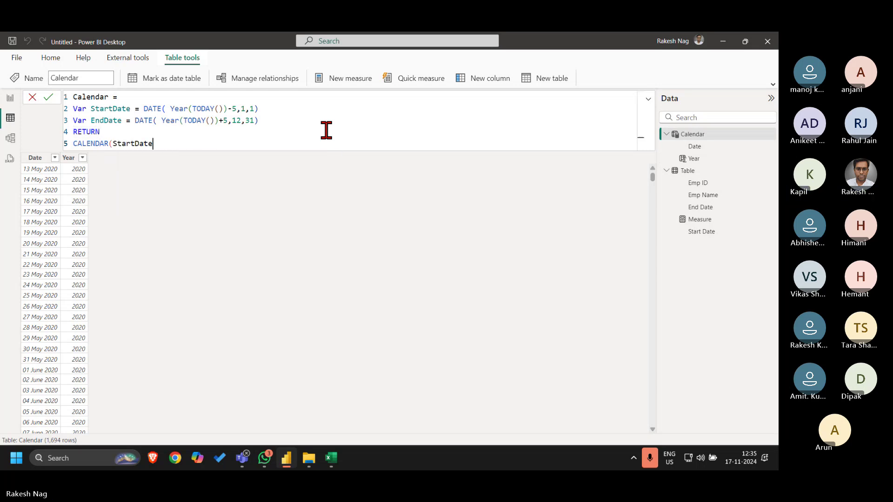
type(",end")
key("Tab")
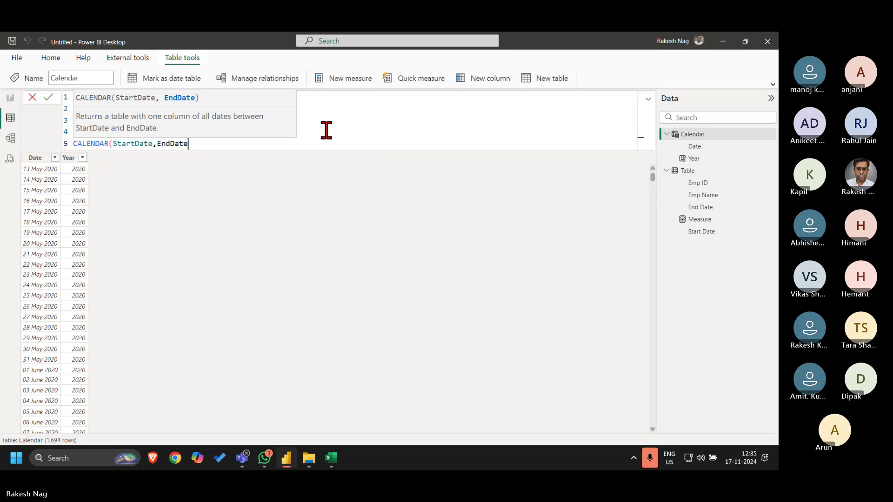
type(")")
key("Return")
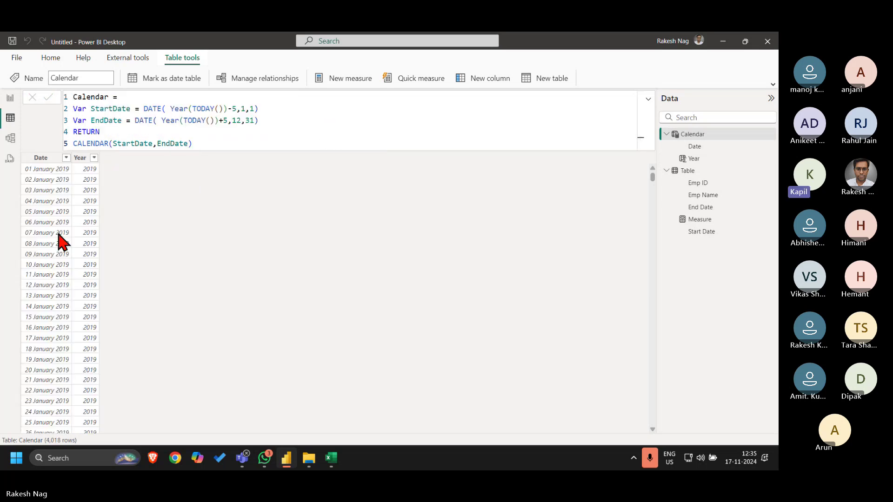
Check which years the Calendar table's Year column contains using its filter list
left_click(94, 159)
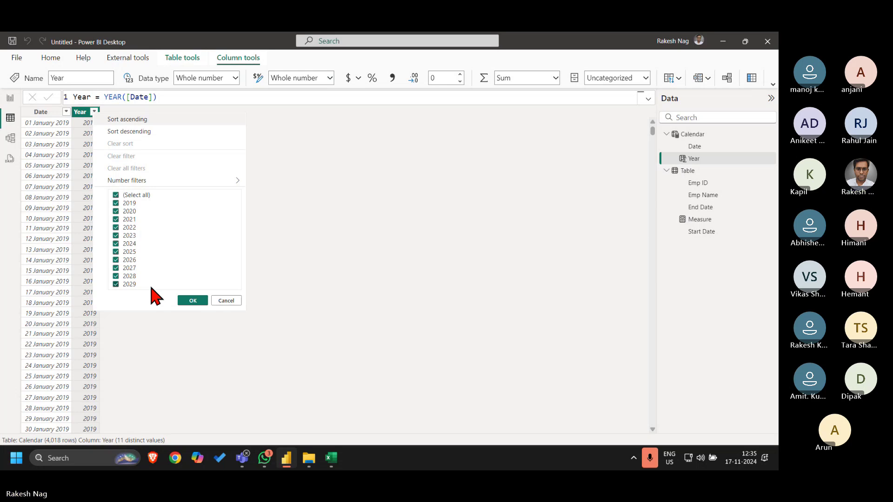
left_click(365, 237)
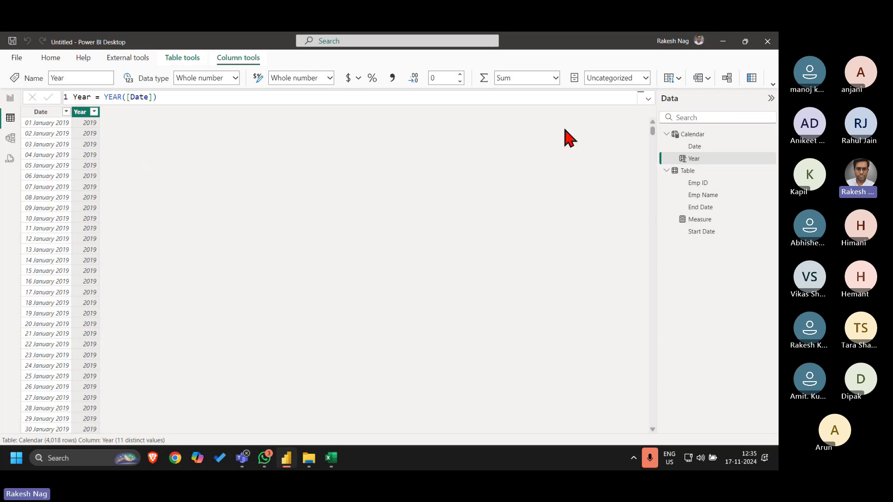
left_click(94, 112)
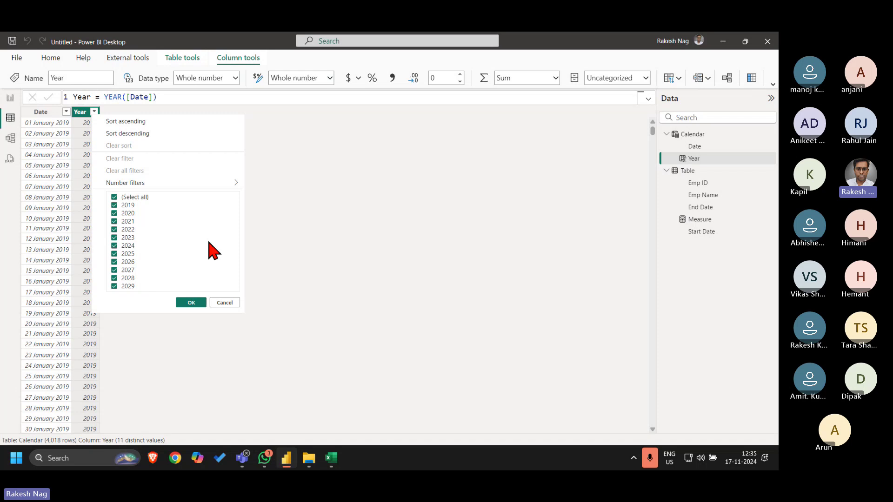
Open the report view and examine the employee matrix by year and the formula of its measure without changing it
left_click(10, 97)
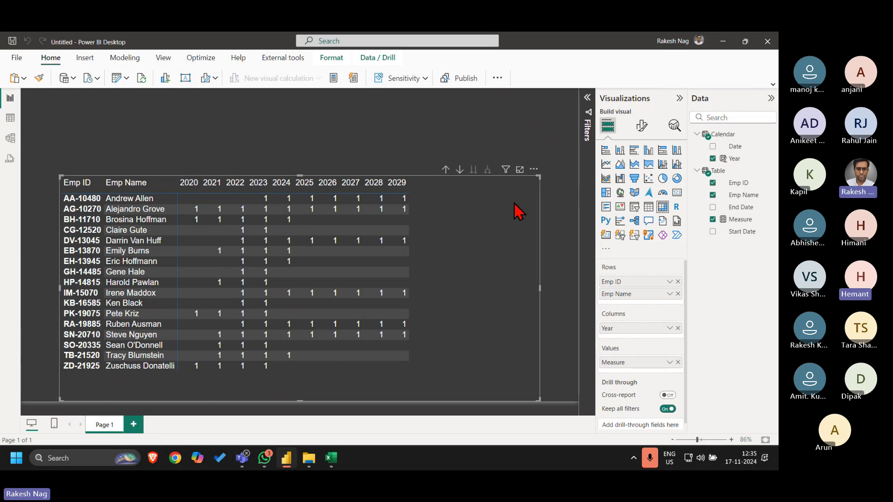
left_click(745, 208)
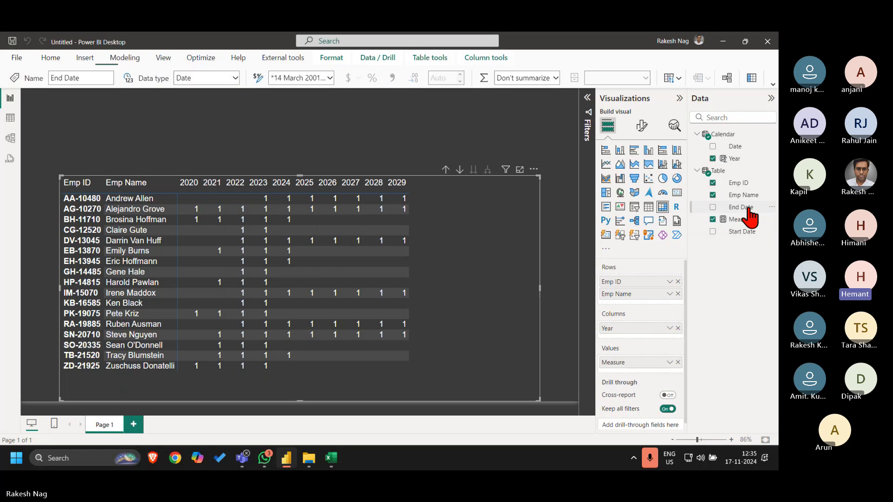
left_click(739, 221)
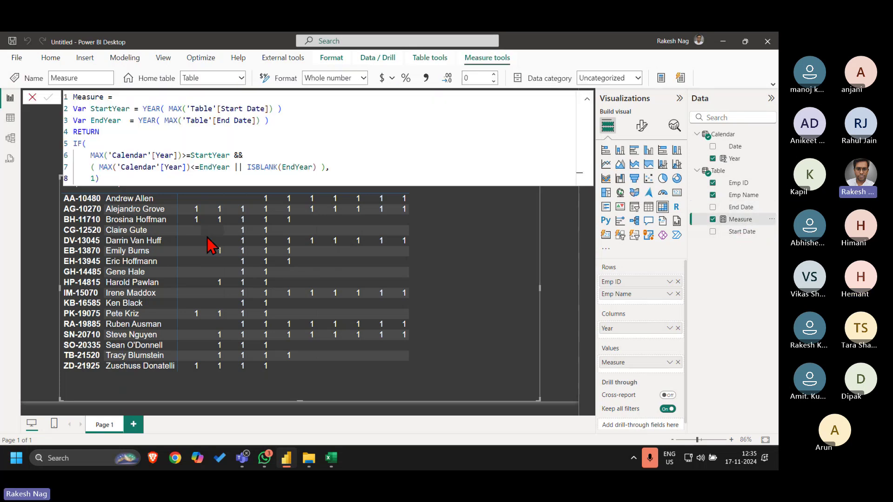
left_click(348, 165)
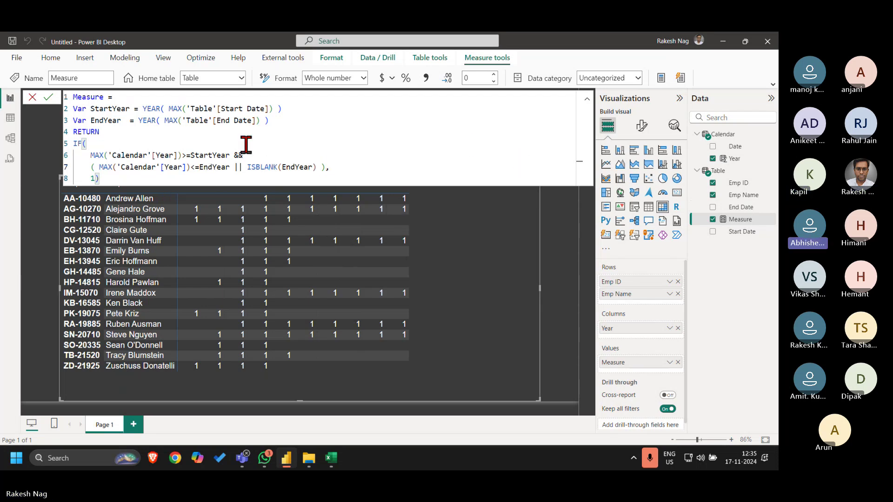
left_click(32, 97)
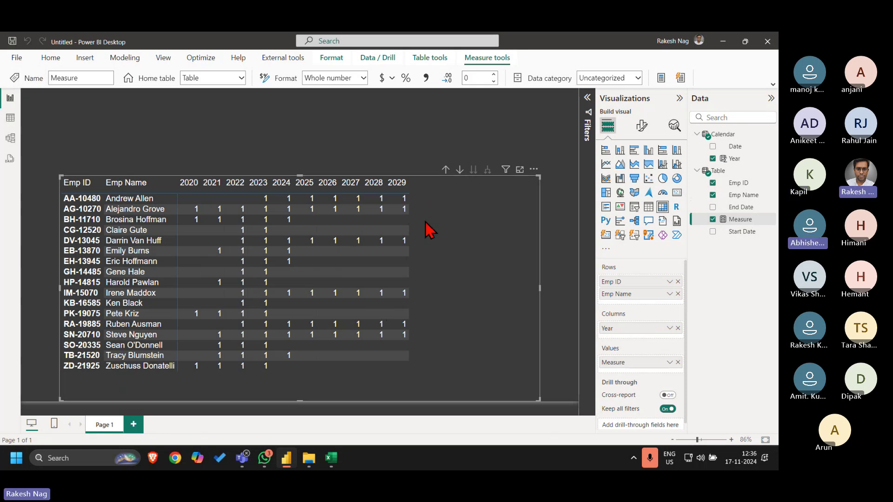
Return to the table view and review the Calendar table's formula, highlighting the StartDate argument of CALENDAR
left_click(10, 120)
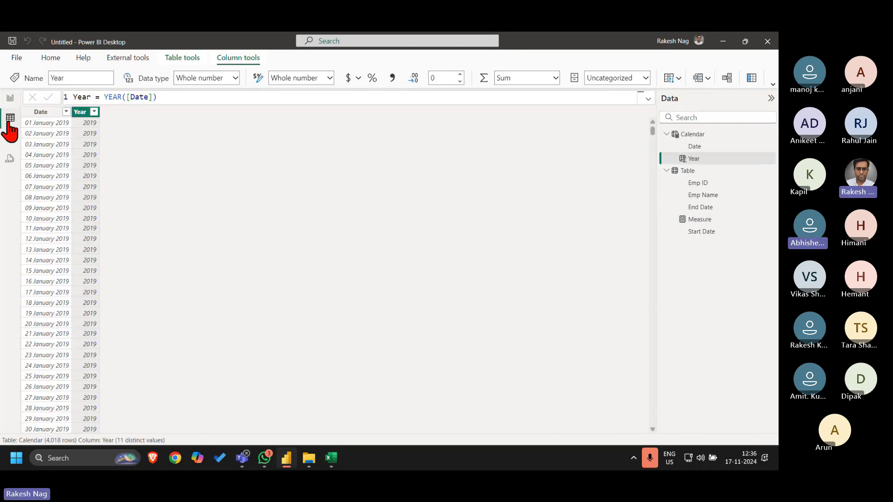
left_click(692, 134)
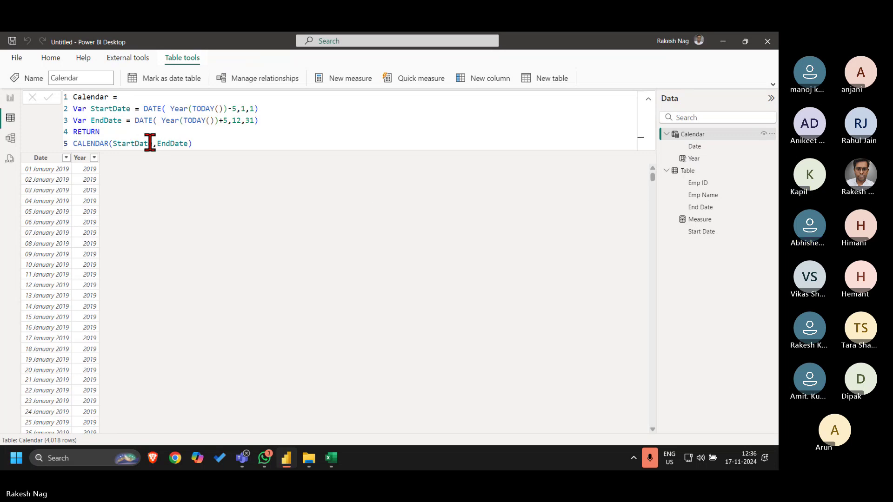
double_click(134, 142)
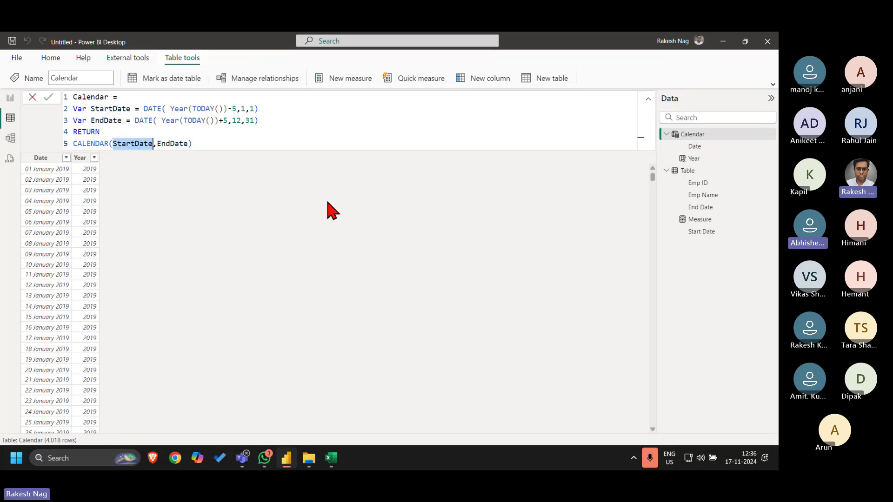
Remove the +5 year offset from the EndDate variable in the Calendar table formula and commit it
left_click(284, 108)
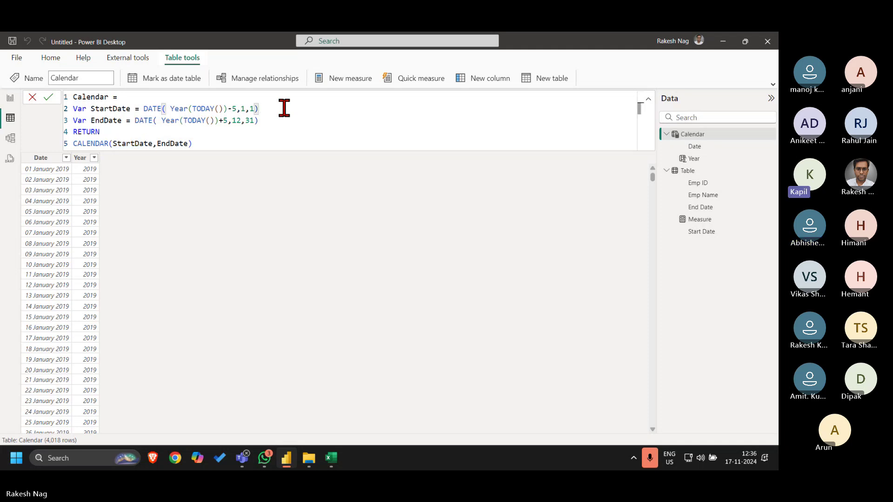
double_click(104, 109)
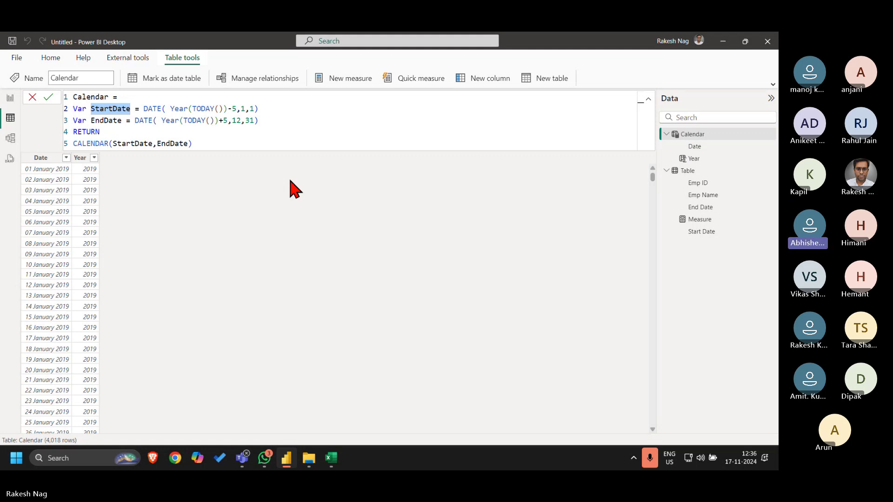
left_click(228, 109)
left_click(227, 121)
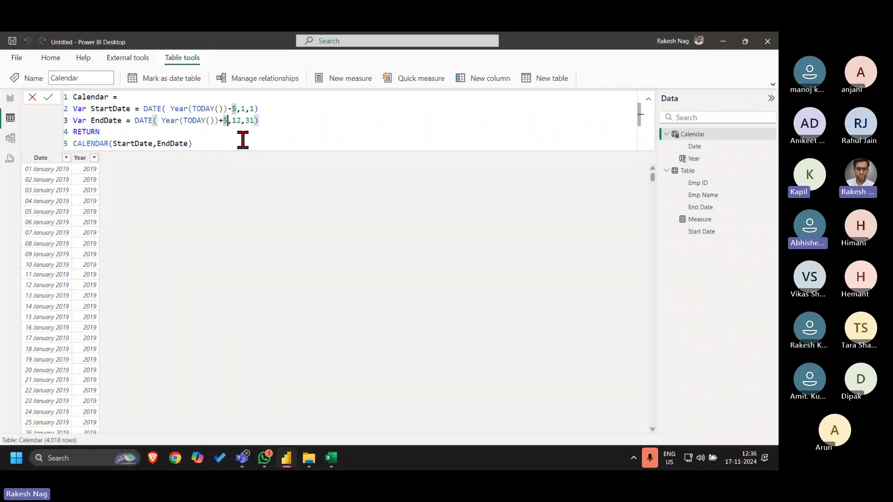
key("Left")
key("Left")
key("Left")
key("Left")
key("Left")
key("Left")
key("Left")
key("Left")
key("Left")
key("Left")
key("Left")
key("Right")
key("Right")
key("Right")
key("Right")
key("Right")
key("Right")
key("Right")
key("Right")
key("Right")
key("Right")
key("Right")
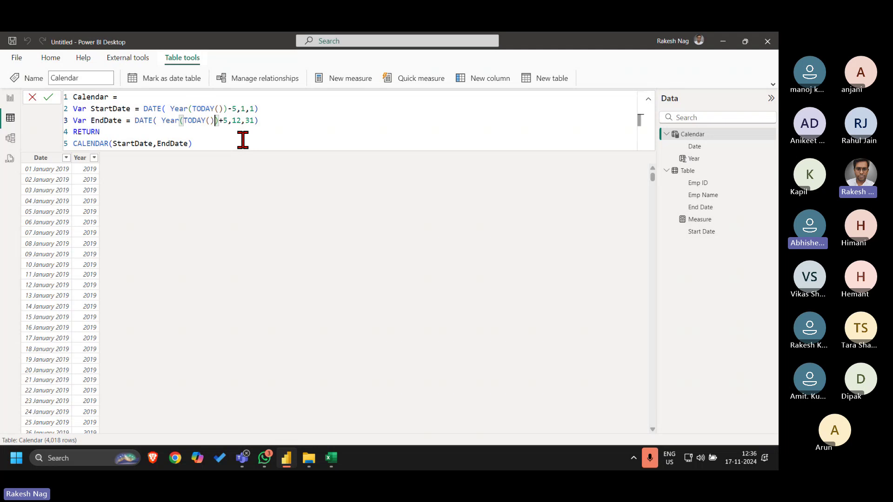
key("BackSpace")
key("BackSpace")
key("Return")
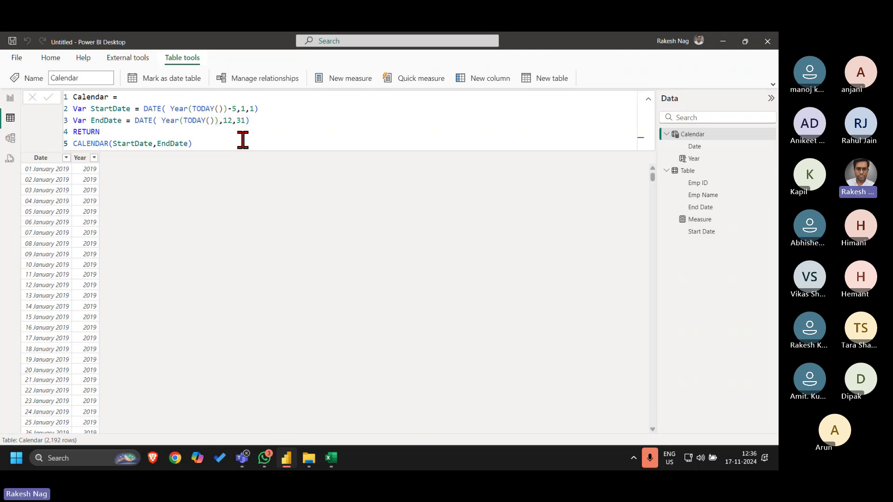
Check which years the Calendar table's Year column contains in its filter list, and show the table formula again
left_click(95, 158)
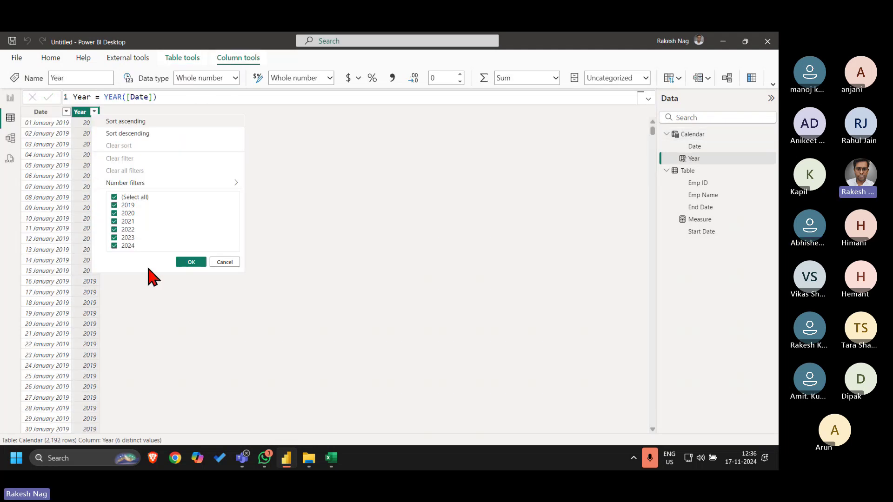
left_click(407, 202)
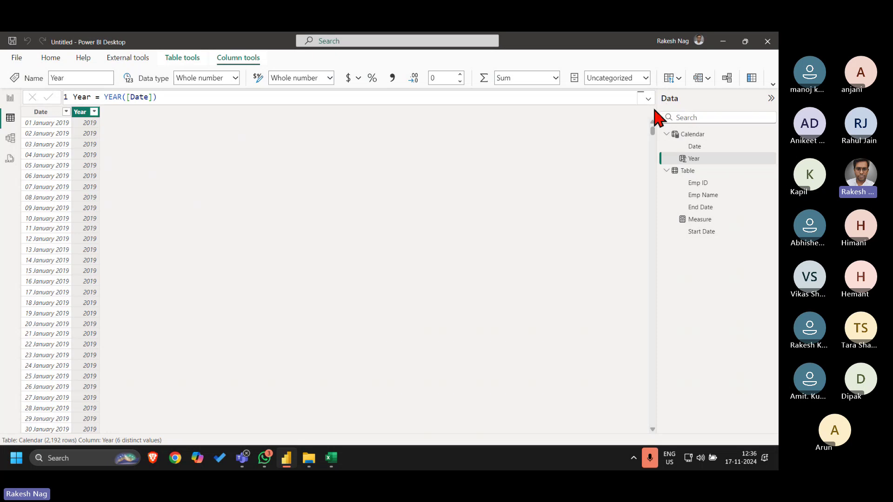
left_click(49, 116)
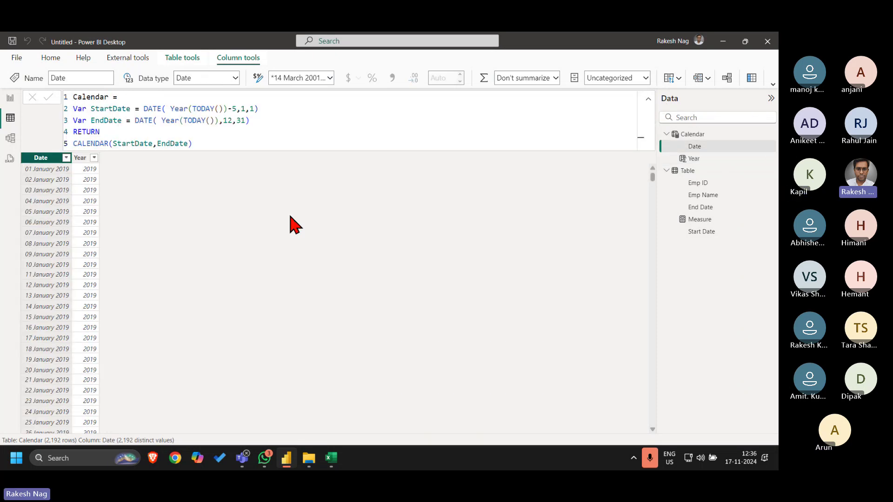
Open the report view and compare the employee matrix with the dates in row 9 of the Excel workbook Book1 alongside it
left_click(10, 99)
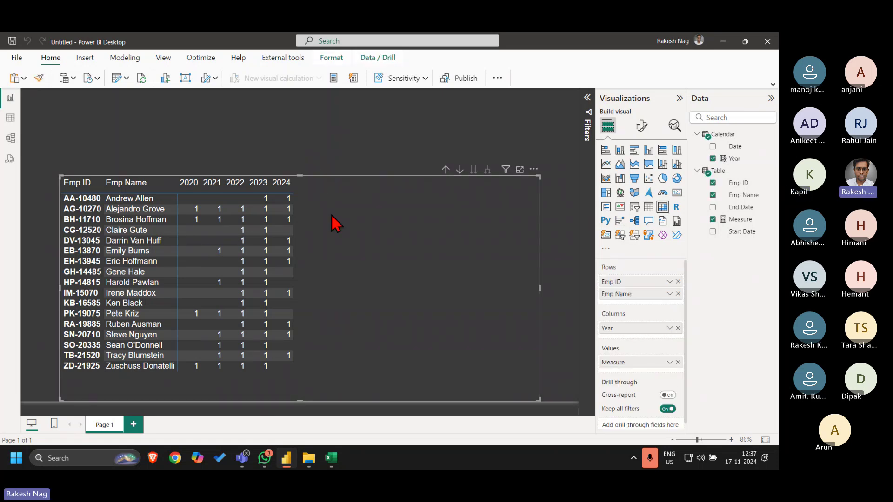
key("alt+Tab")
key("alt+Tab")
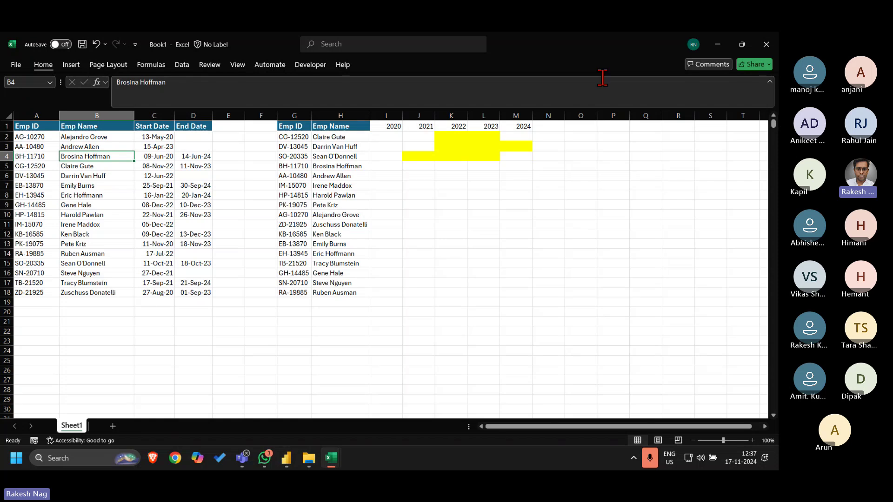
left_click_drag(601, 44, 558, 107)
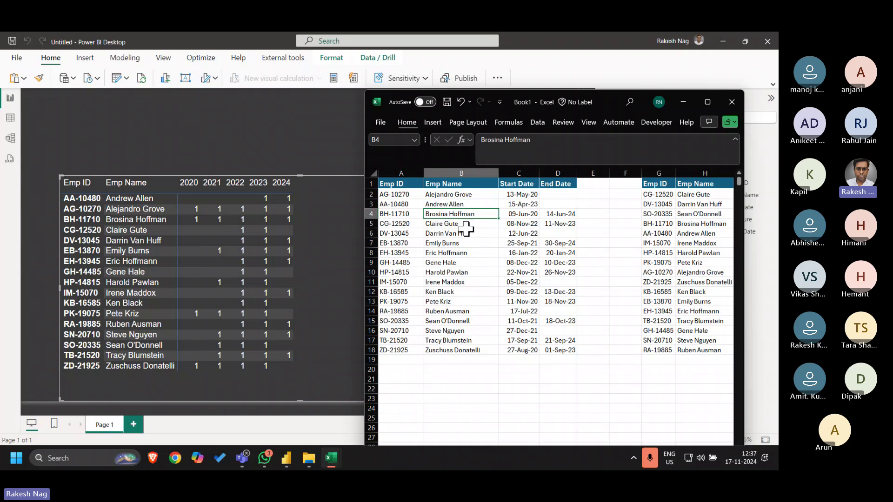
left_click(371, 263)
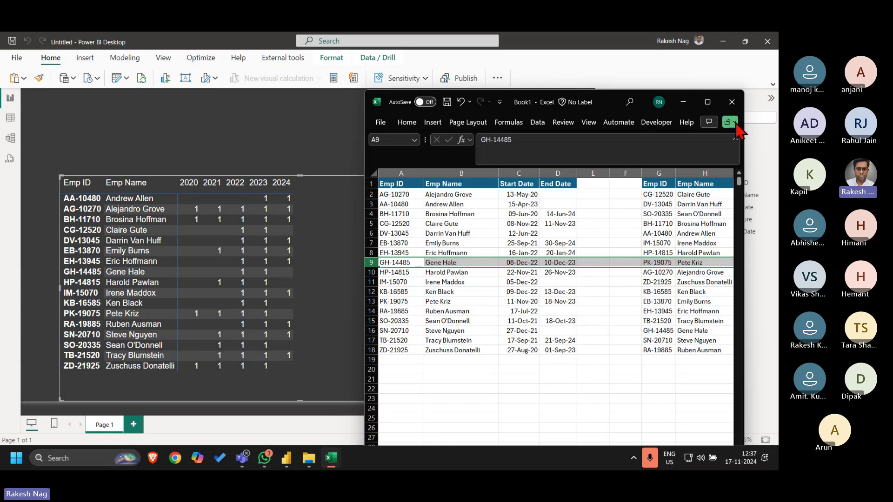
left_click(683, 102)
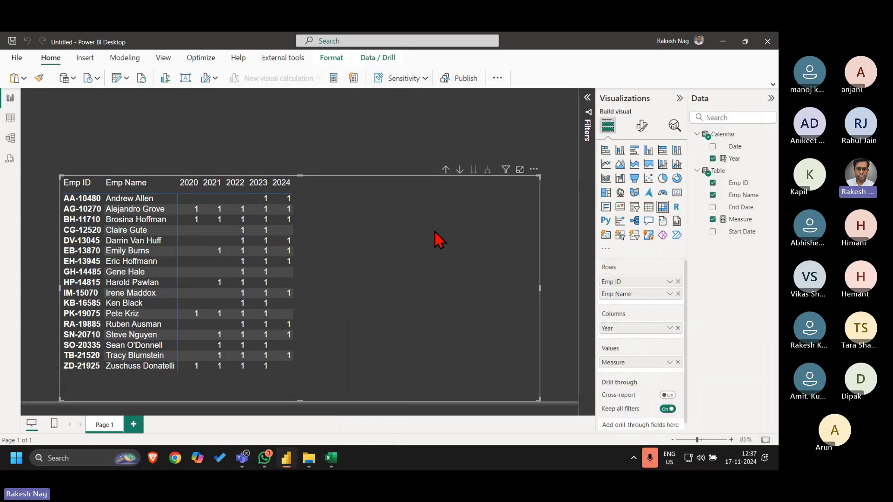
Switch back to the Excel workbook, maximize it, and examine the employee data and year highlighting from cell A1
key("alt+Tab")
key("alt+Tab")
key("alt+Tab")
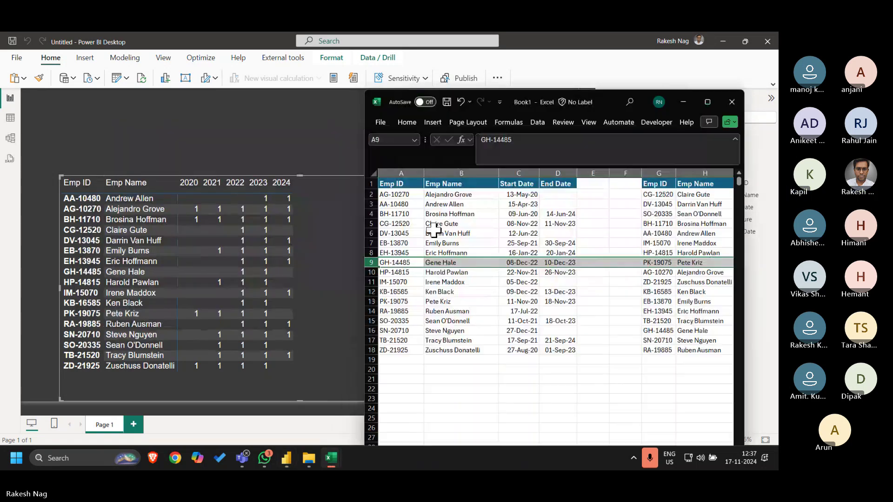
left_click(708, 101)
left_click(318, 205)
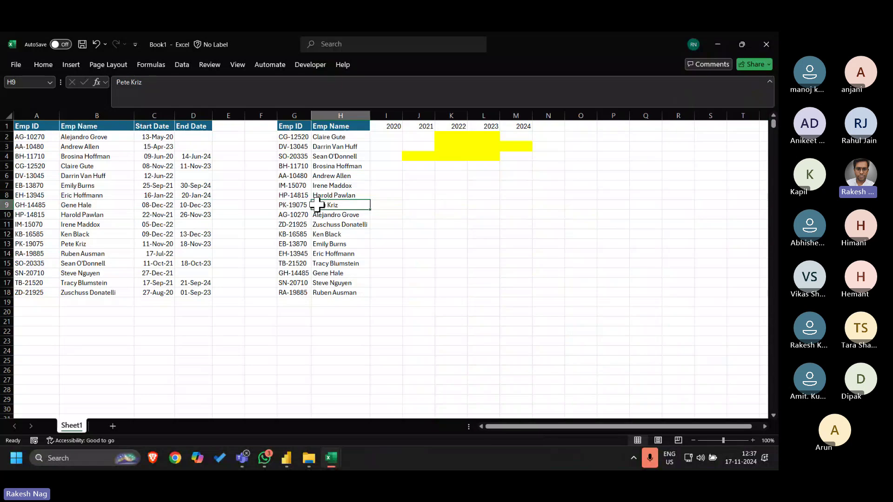
key("ctrl+Up")
key("ctrl+Left")
key("ctrl+Left")
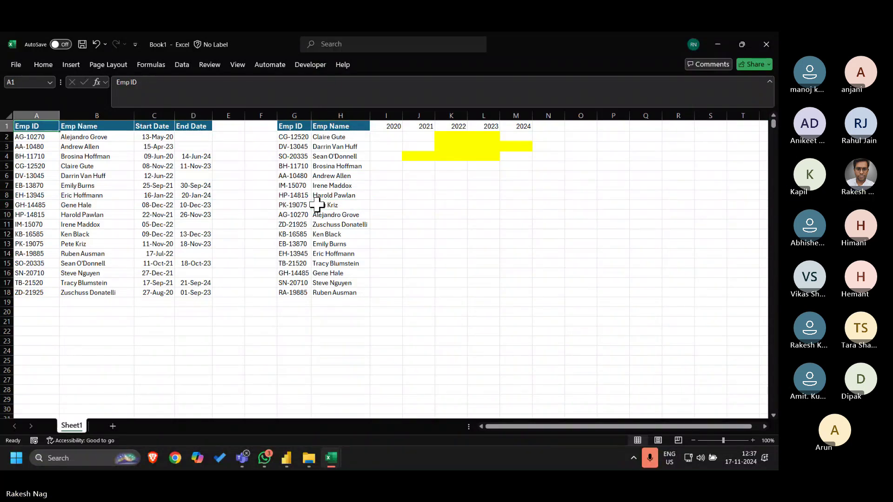
Switch to Power BI Desktop and turn on background color in the matrix's cell elements for the Measure series
key("alt+Tab")
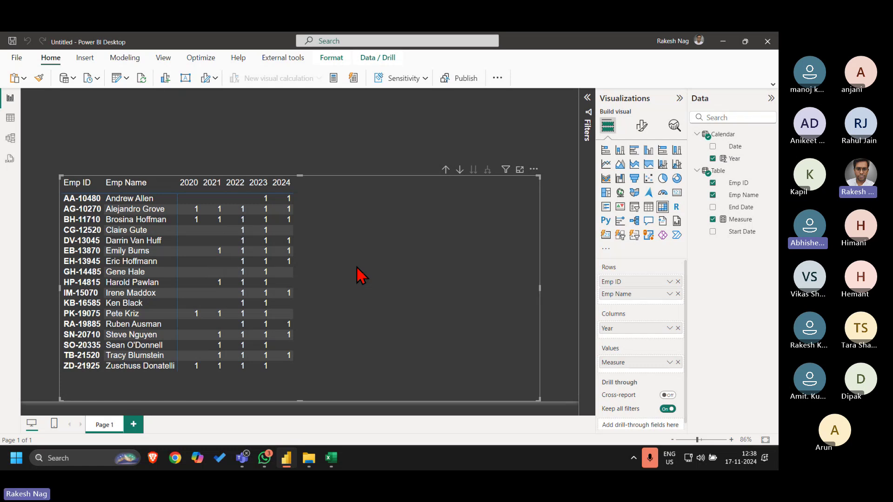
left_click(642, 126)
scroll(647, 298, "down", 2)
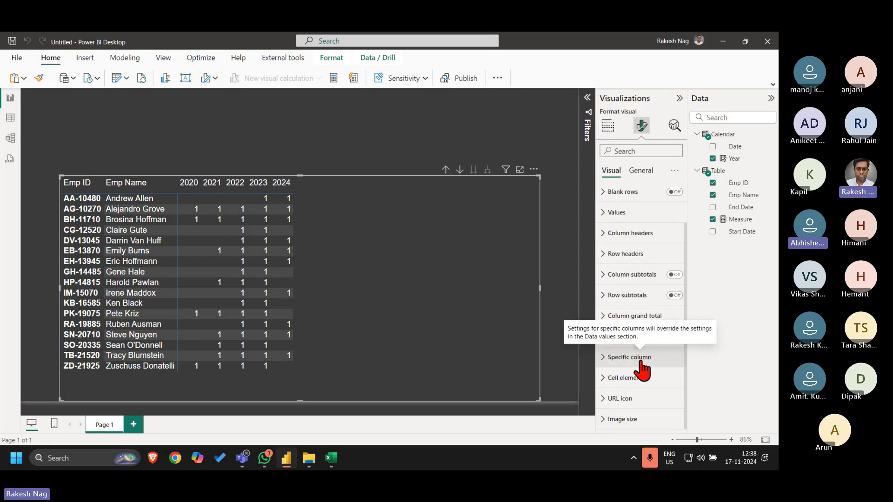
left_click(660, 379)
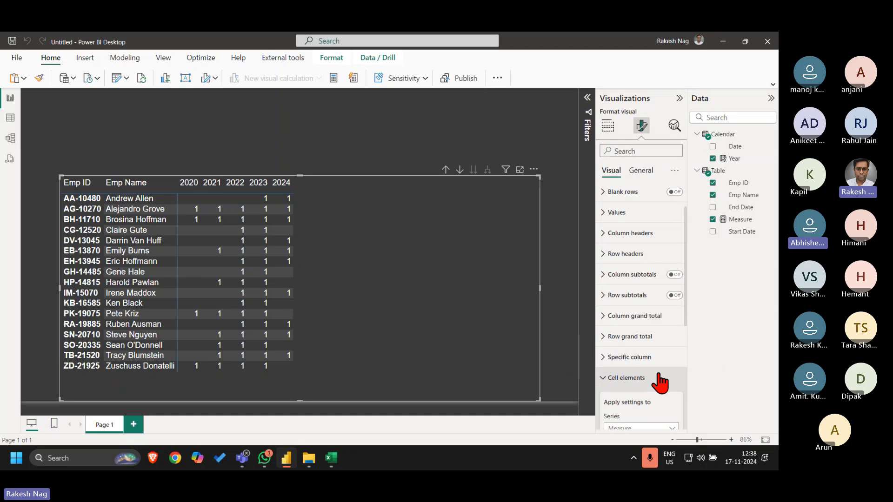
scroll(659, 378, "down", 3)
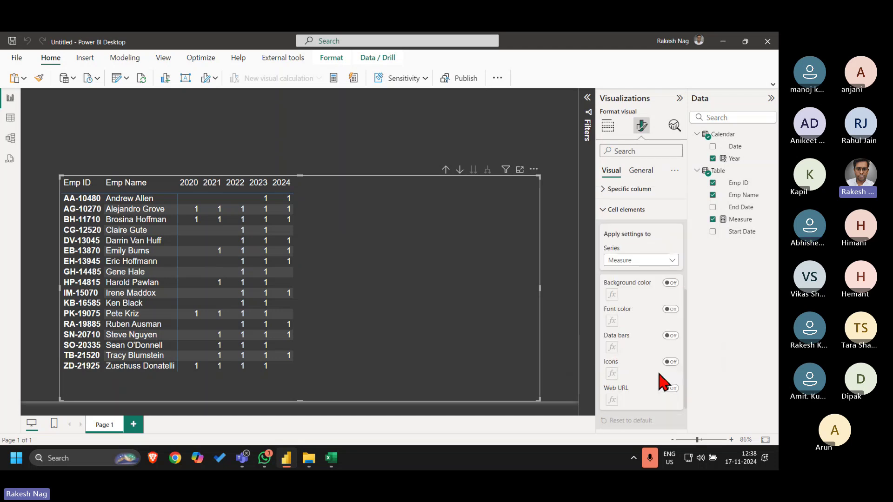
left_click(671, 285)
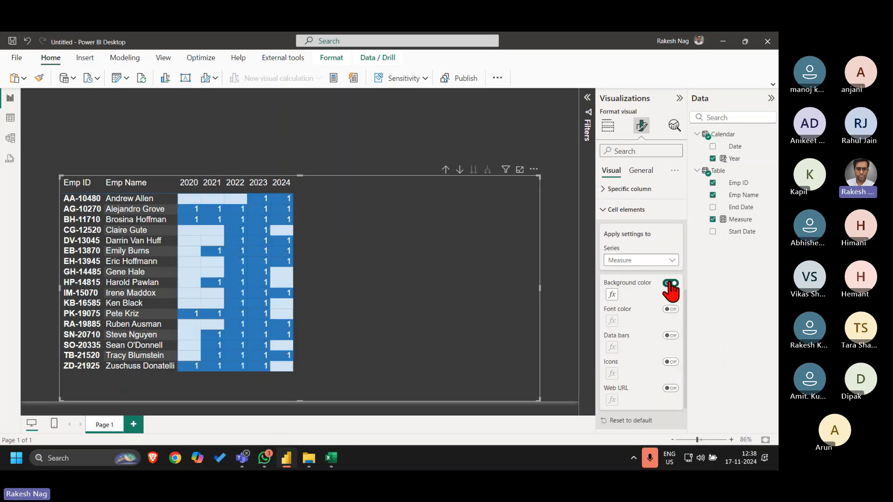
Set the background color format style to Rules with the condition value = 1 as a Number
left_click(612, 296)
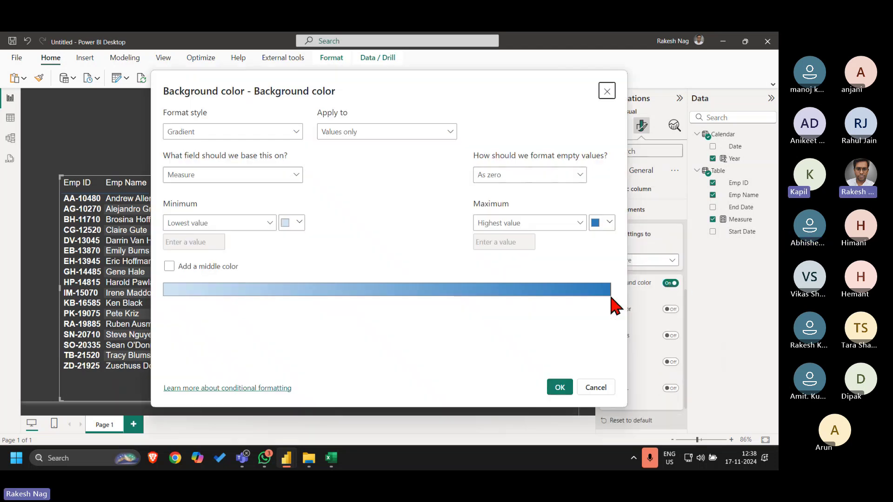
left_click(236, 130)
left_click(222, 164)
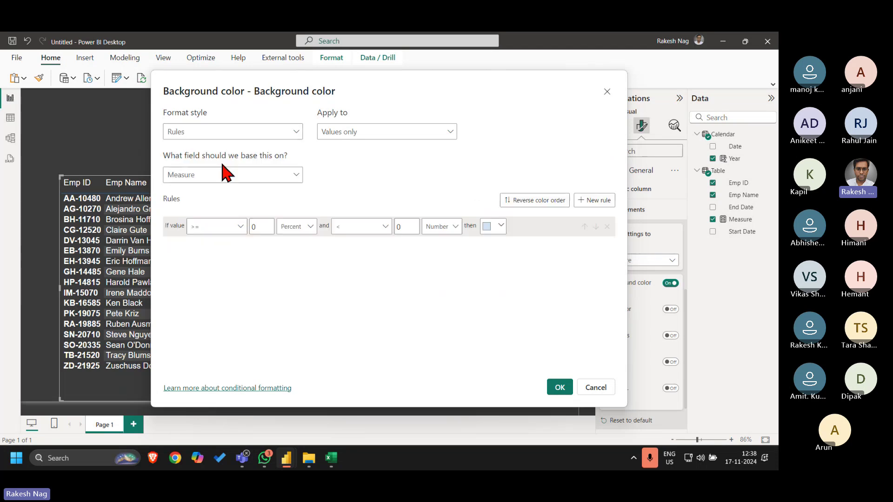
left_click(238, 237)
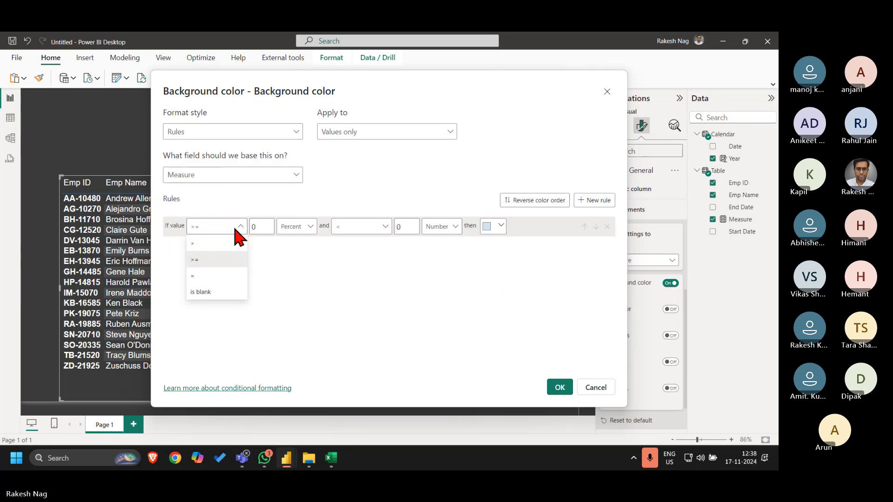
left_click(210, 277)
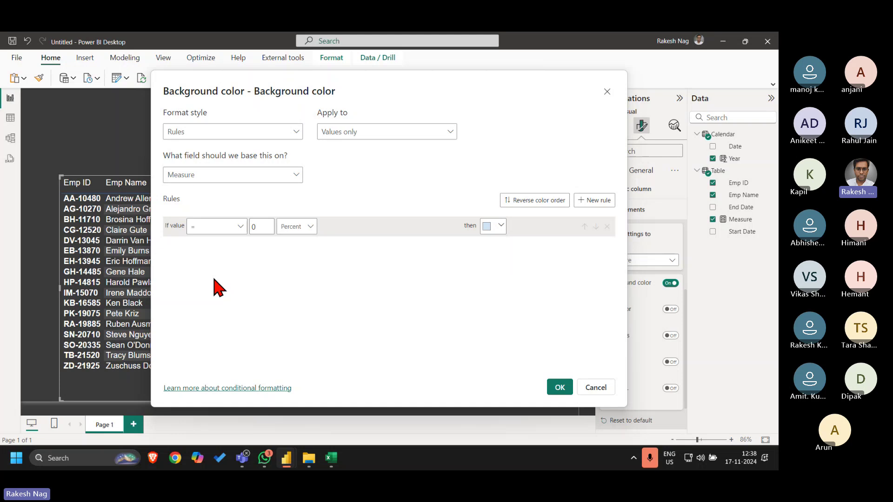
left_click(261, 227)
key("BackSpace")
type("1")
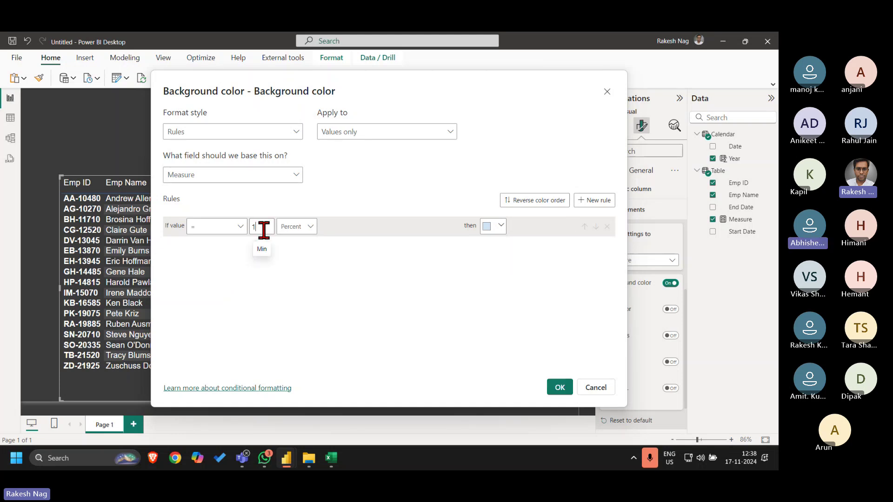
left_click(308, 228)
left_click(308, 241)
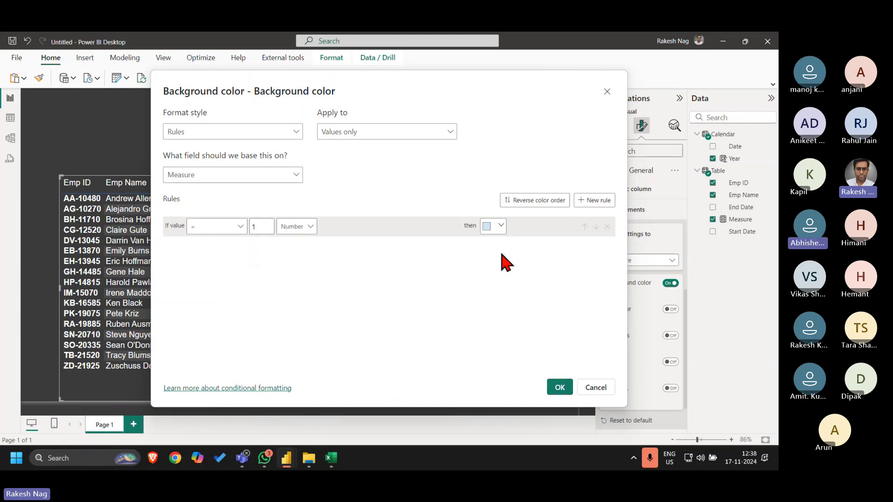
Choose the amber theme color for the background rule and apply the conditional formatting
left_click(502, 230)
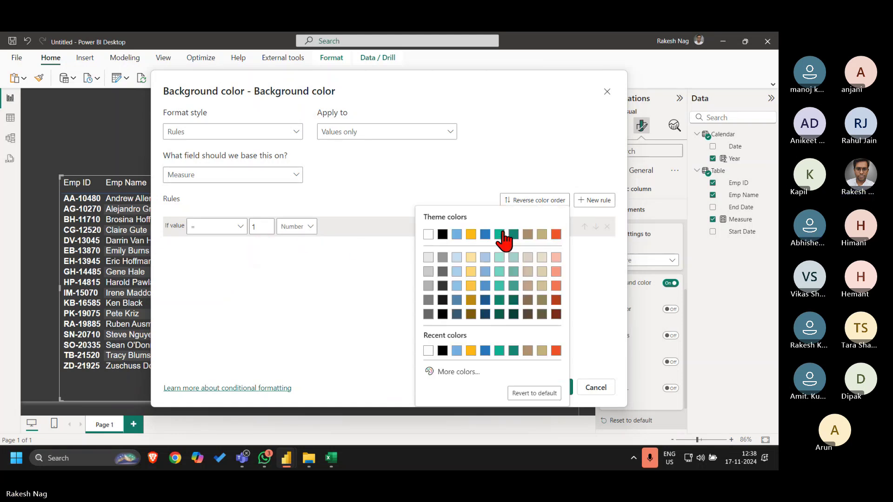
left_click(484, 275)
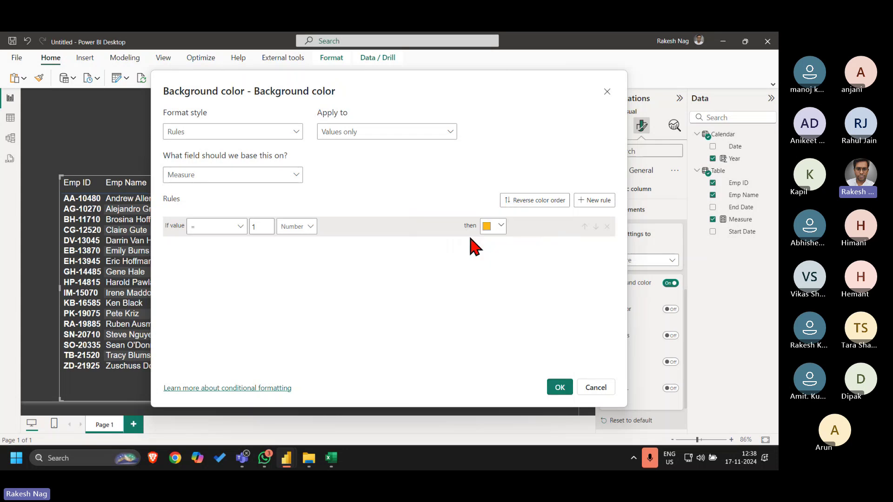
left_click(564, 388)
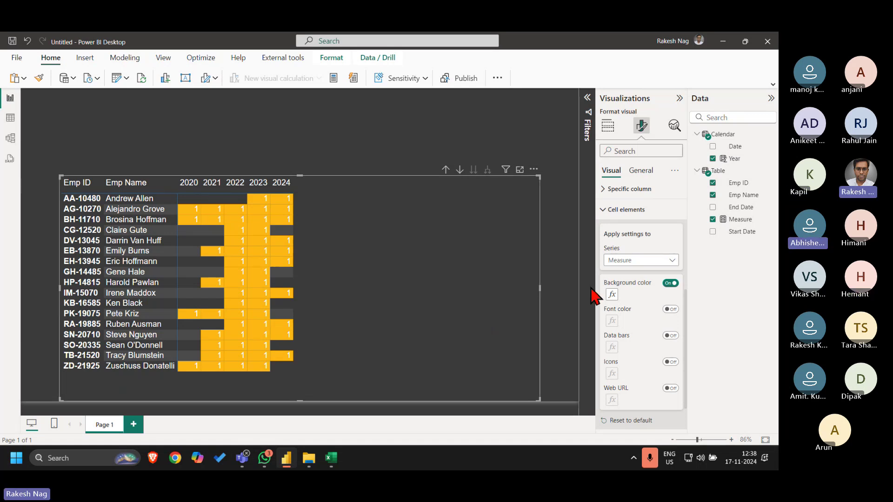
Turn on font color for the matrix's Measure series and set its conditional format style to Rules
left_click(671, 308)
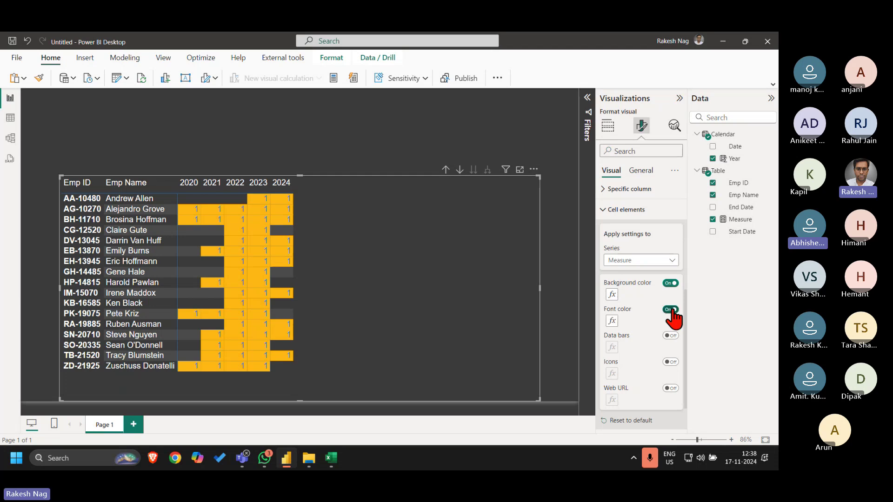
left_click(613, 321)
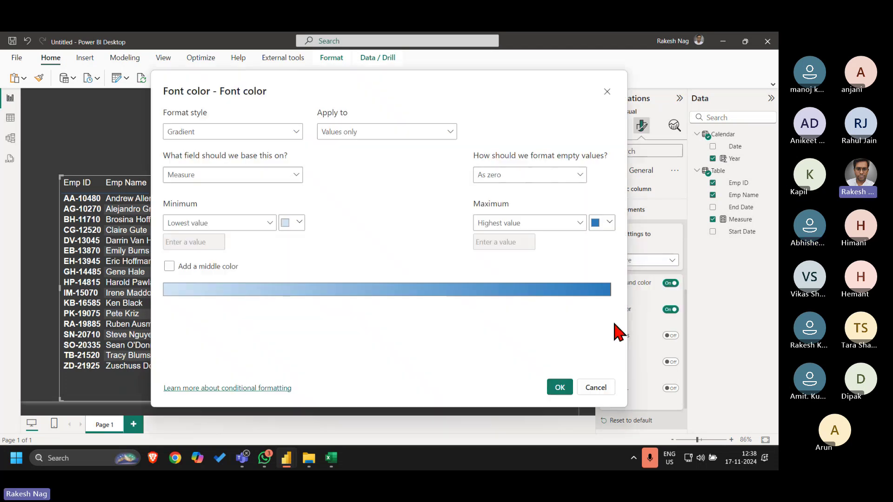
left_click(231, 177)
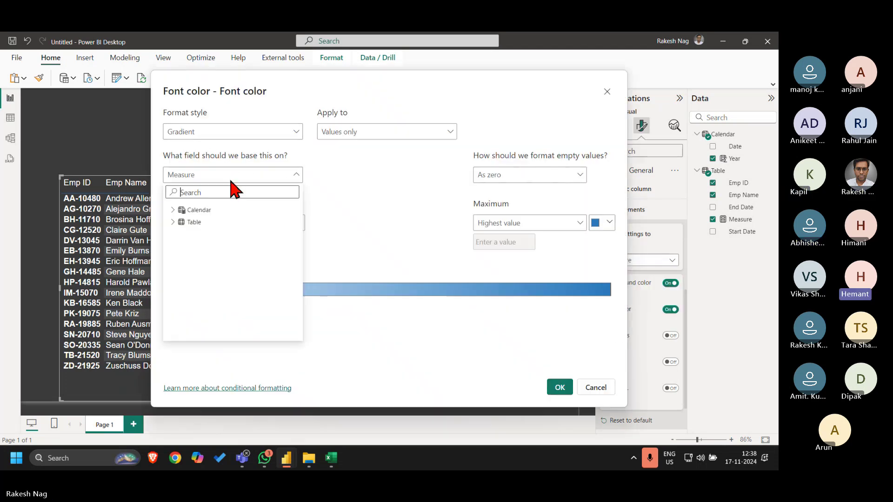
left_click(242, 140)
left_click(224, 136)
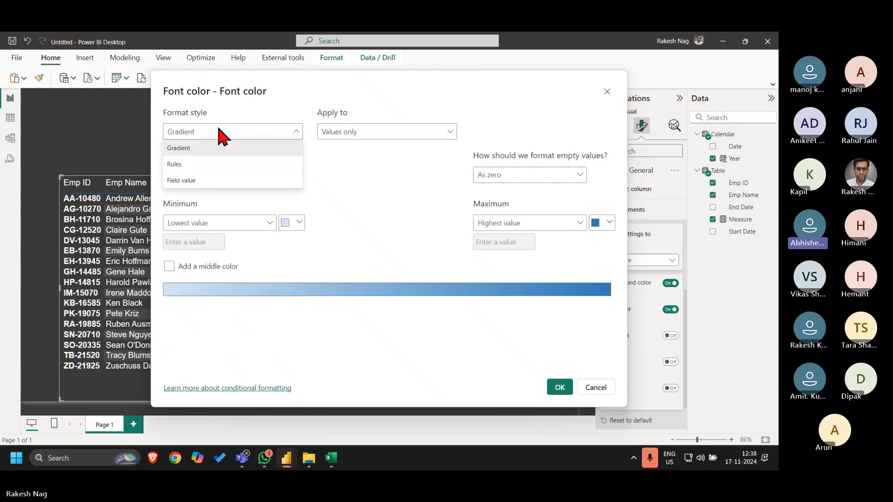
left_click(193, 165)
Set the font color rule's condition to value = 1 as a Number
left_click(238, 228)
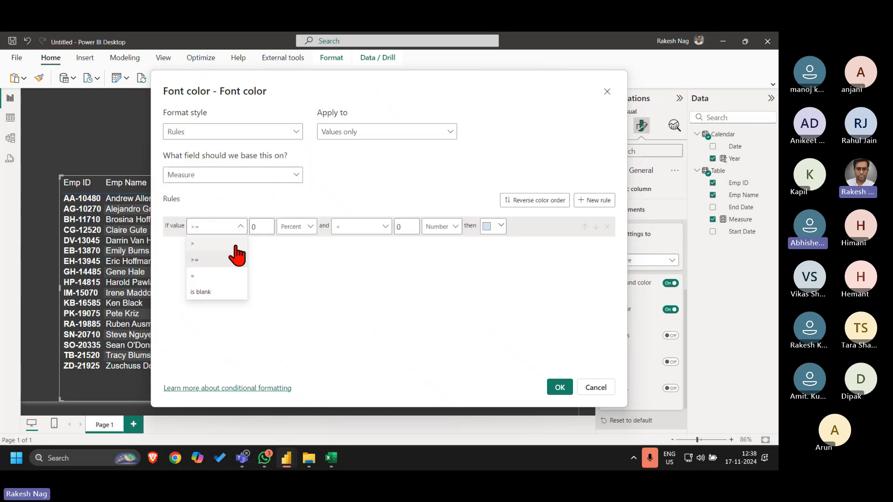
left_click(217, 275)
left_click(265, 225)
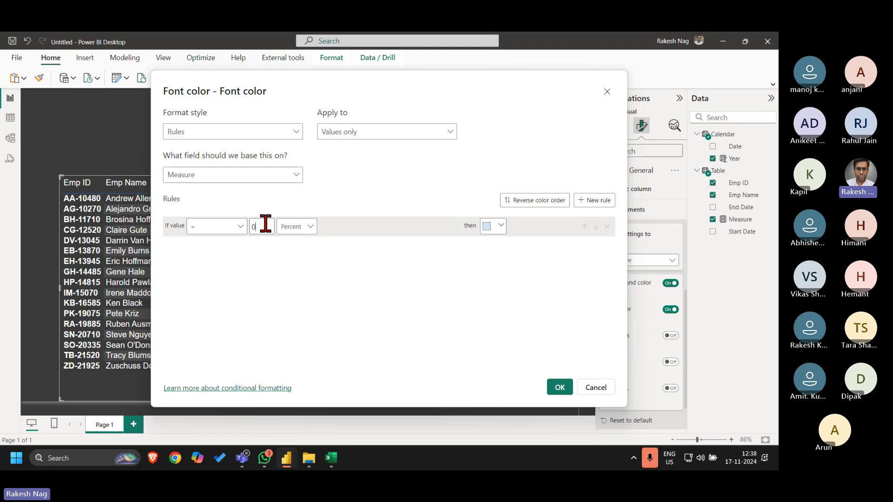
key("BackSpace")
type("1")
left_click(295, 231)
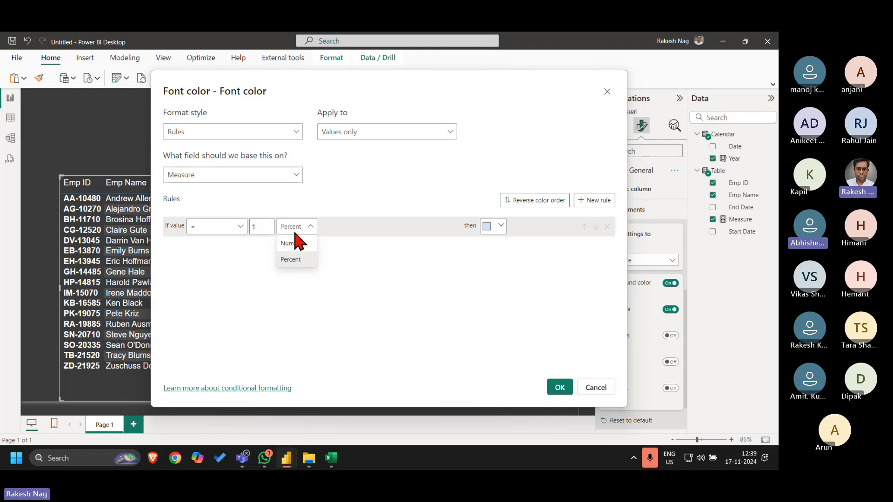
left_click(293, 243)
Choose the amber theme color for the font color rule and apply the conditional formatting
left_click(502, 231)
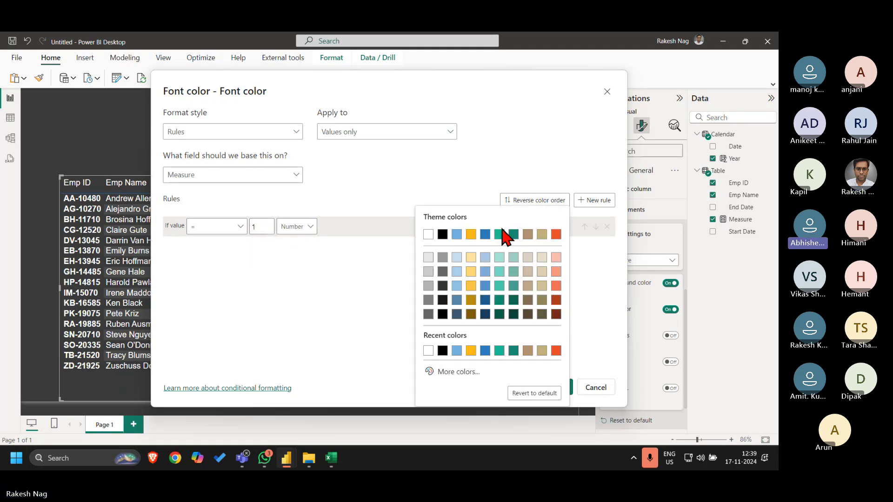
left_click(470, 236)
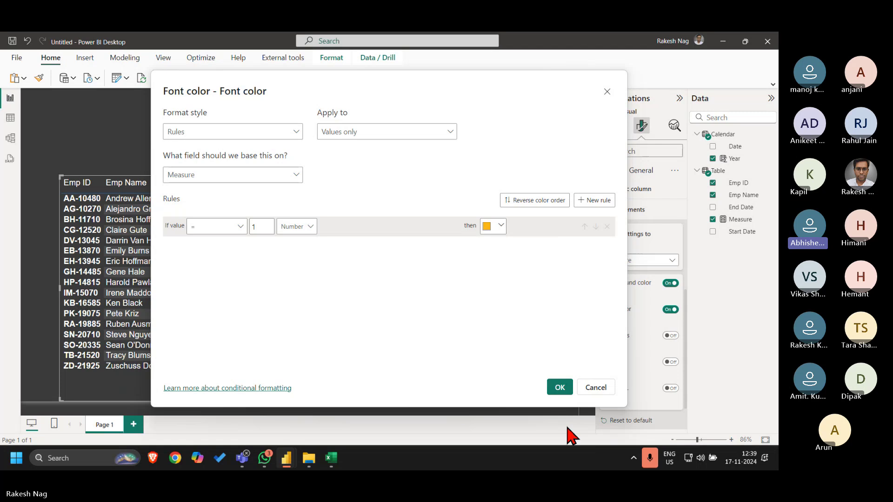
left_click(558, 389)
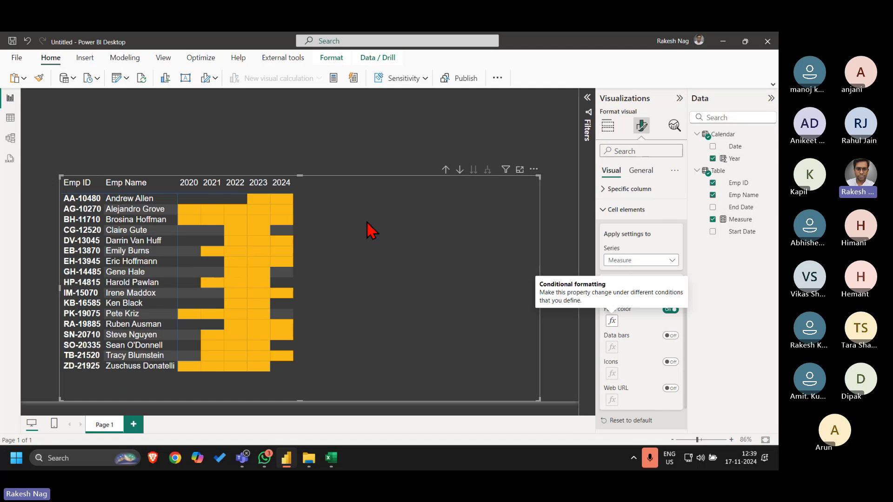
left_click(348, 134)
left_click(350, 219)
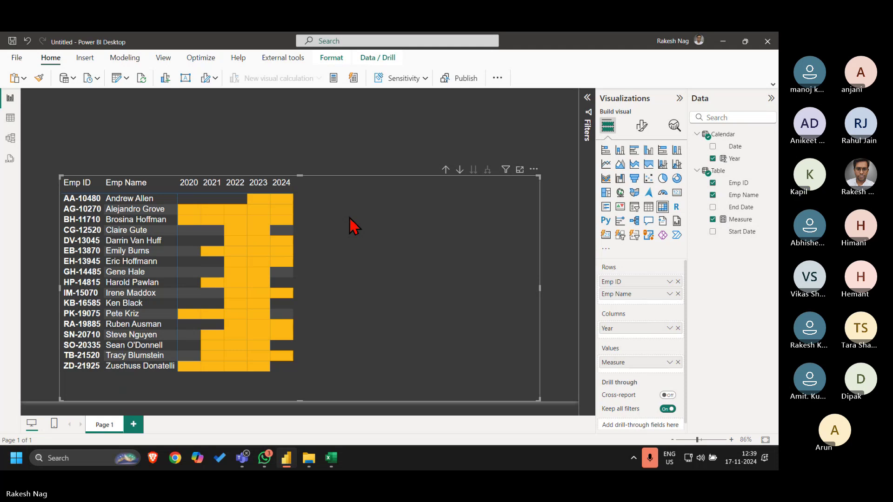
left_click(642, 125)
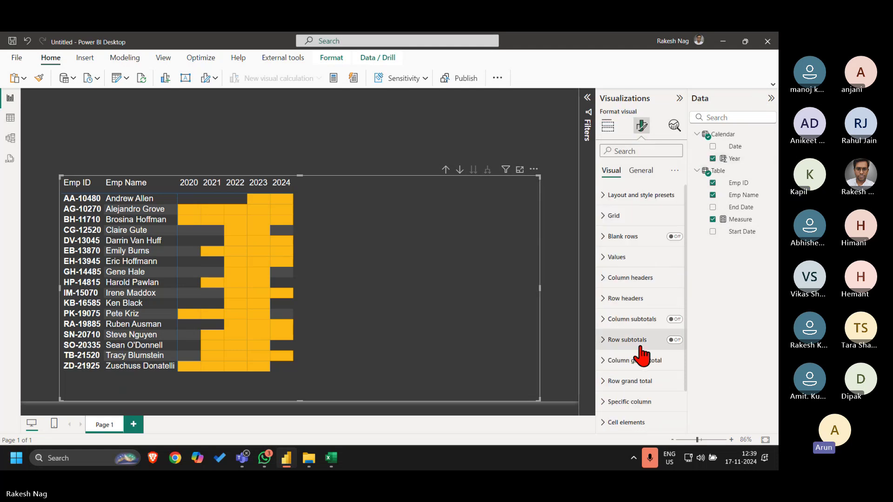
scroll(644, 356, "down", 2)
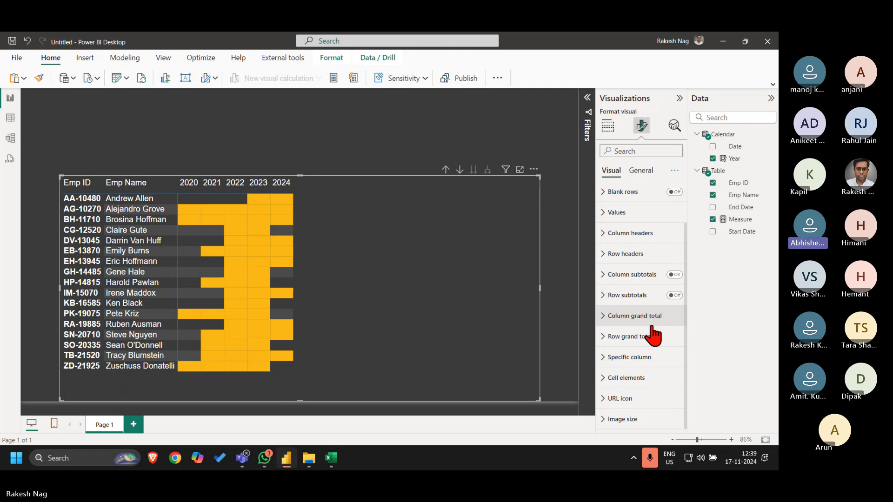
Open the formula of Measure for editing at the IF function's result value 1
left_click(737, 219)
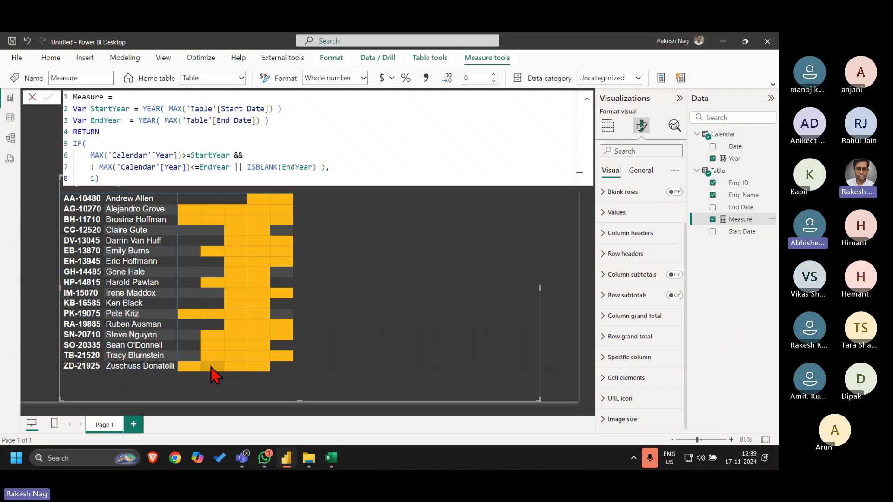
left_click(112, 176)
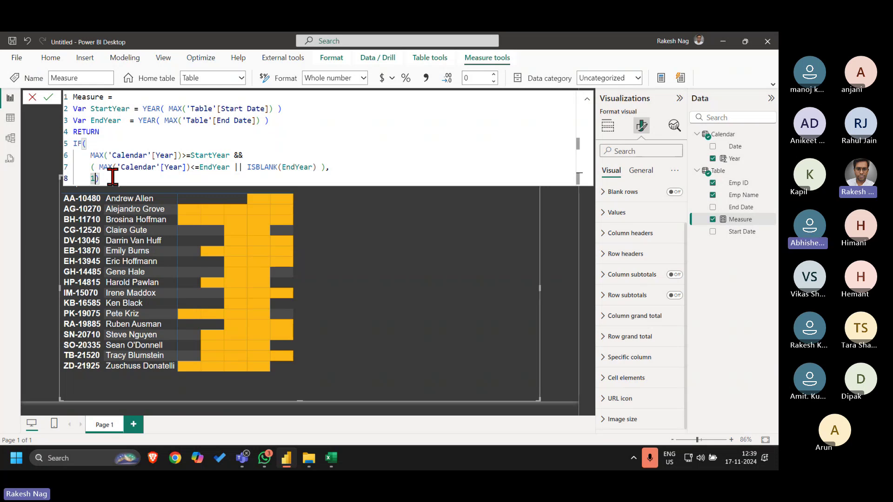
Switch to Chrome and search Google for "hex color picker" in a new tab
left_click(175, 458)
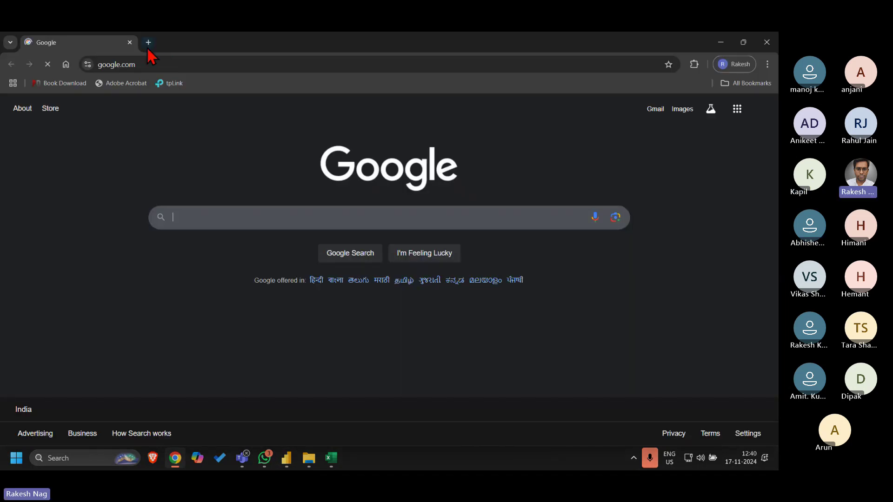
left_click(148, 43)
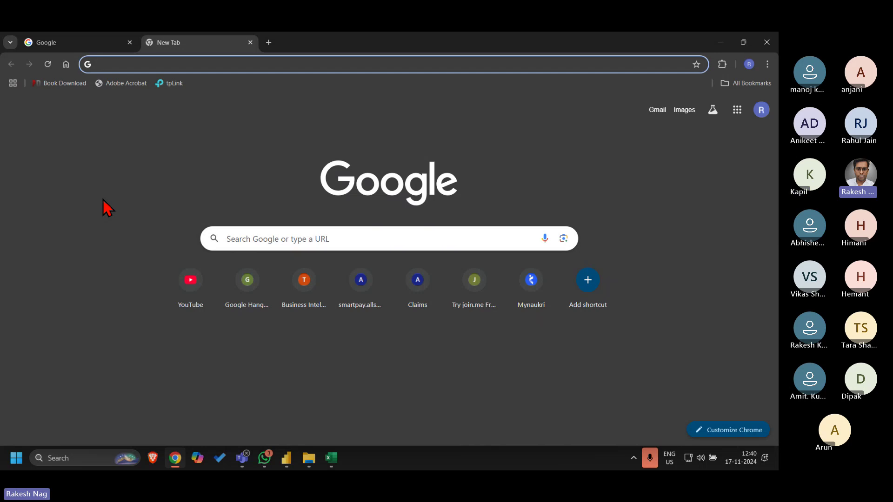
type("hex co")
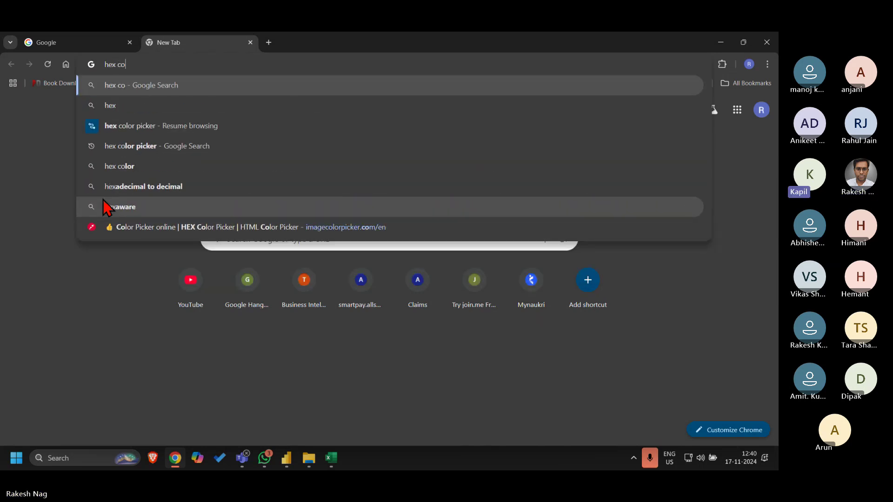
type("lor p")
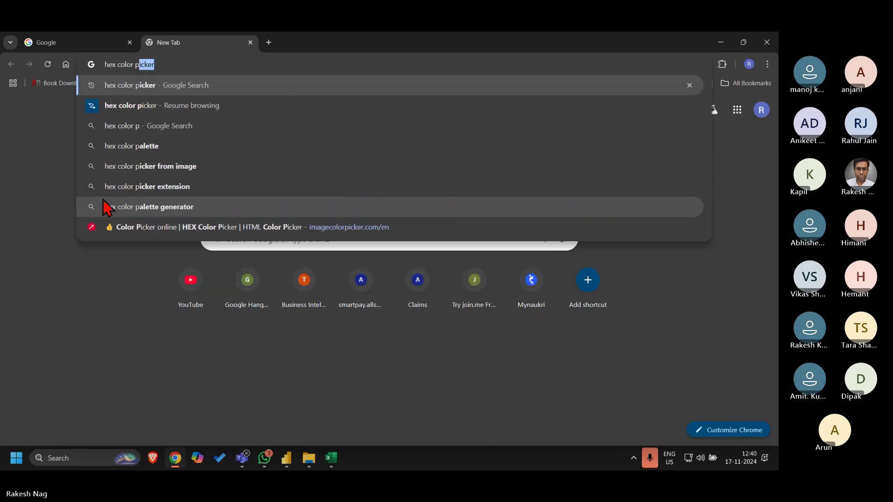
key("Return")
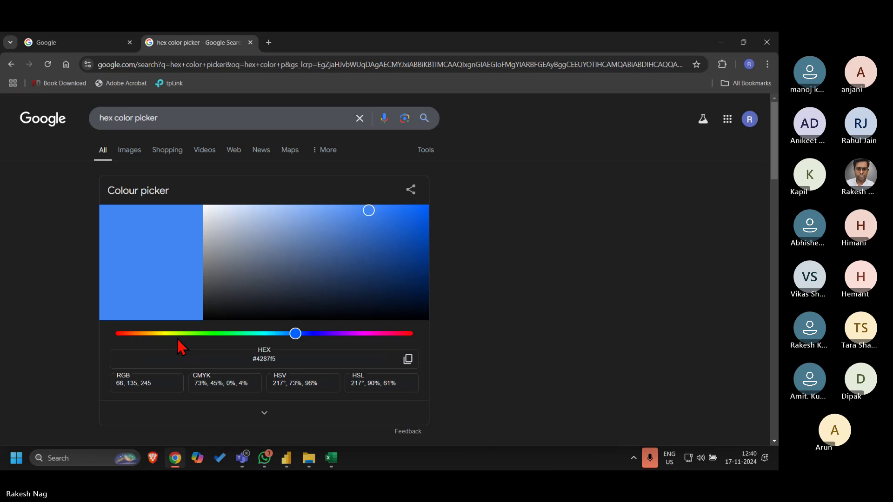
Pick the yellow-green color #daf542 in the colour picker and copy its HEX code
mouse_move(186, 334)
left_mouse_down()
mouse_move(194, 334)
mouse_move(173, 334)
left_mouse_up()
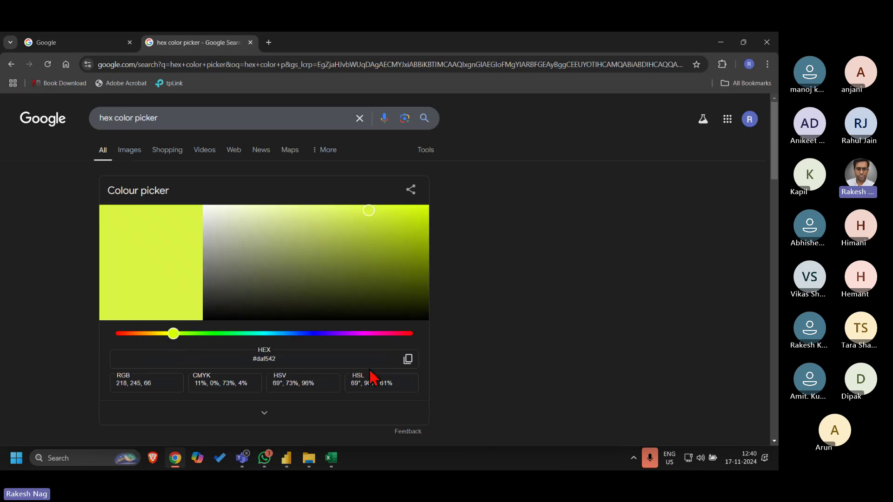
left_click(408, 365)
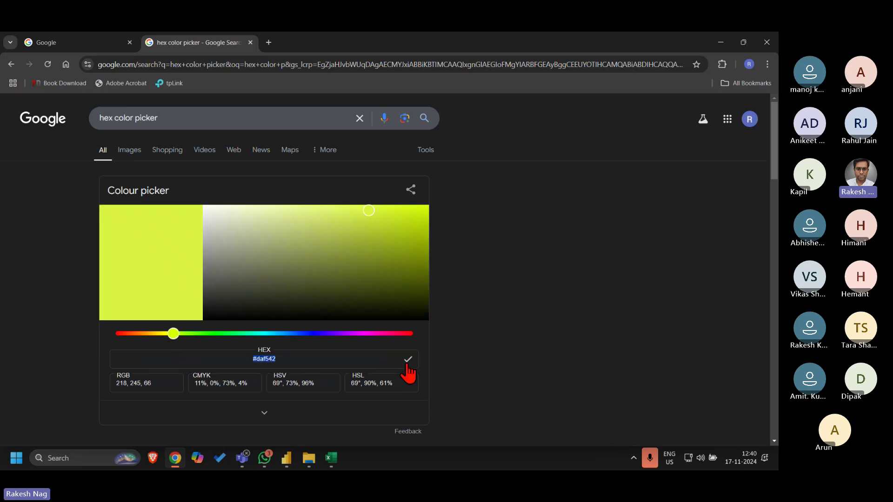
Return to Power BI Desktop, replace the IF result 1 in Measure with the text "#daf542", and commit the formula
key("alt+Tab")
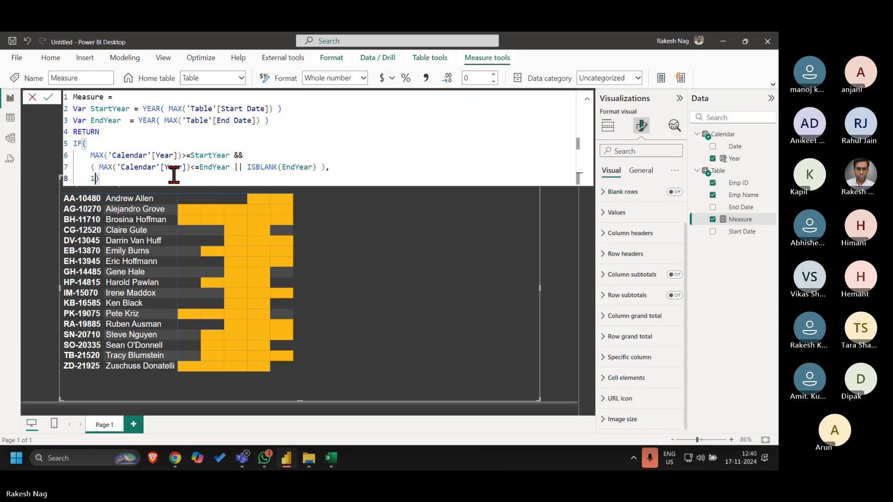
key("BackSpace")
type("\"")
key("ctrl+v")
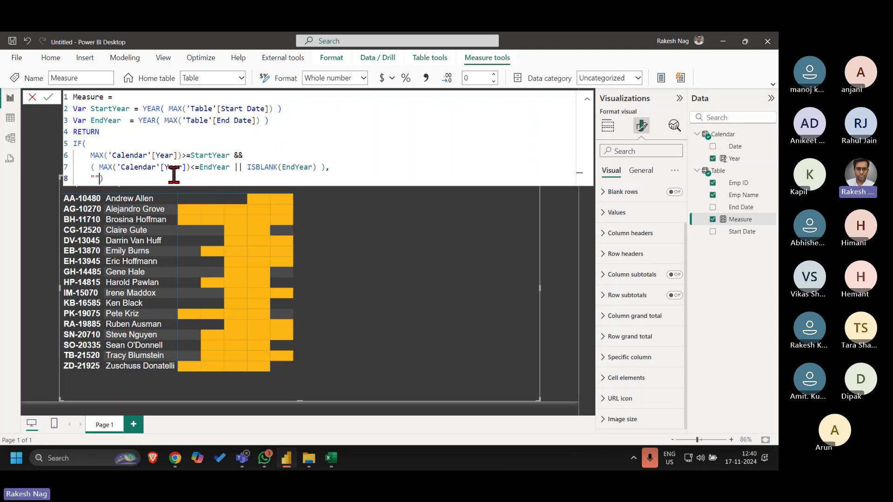
key("Return")
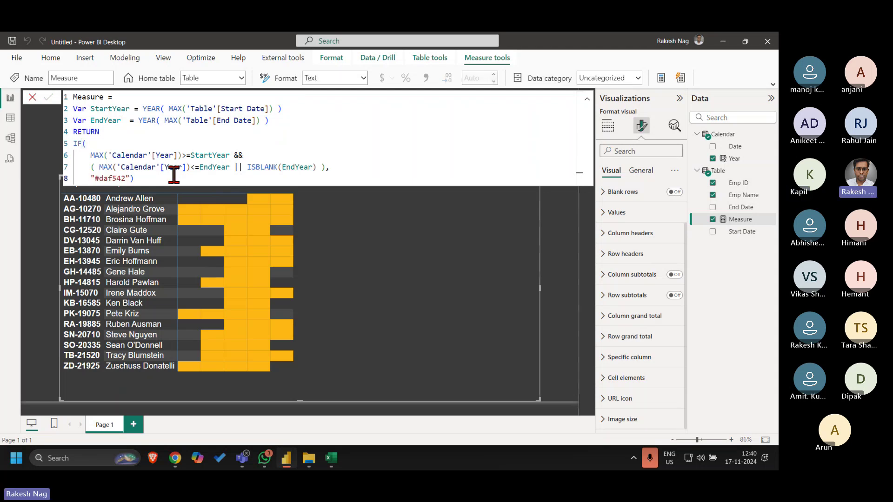
Remove Measure from the matrix's values and add it back
left_click(608, 125)
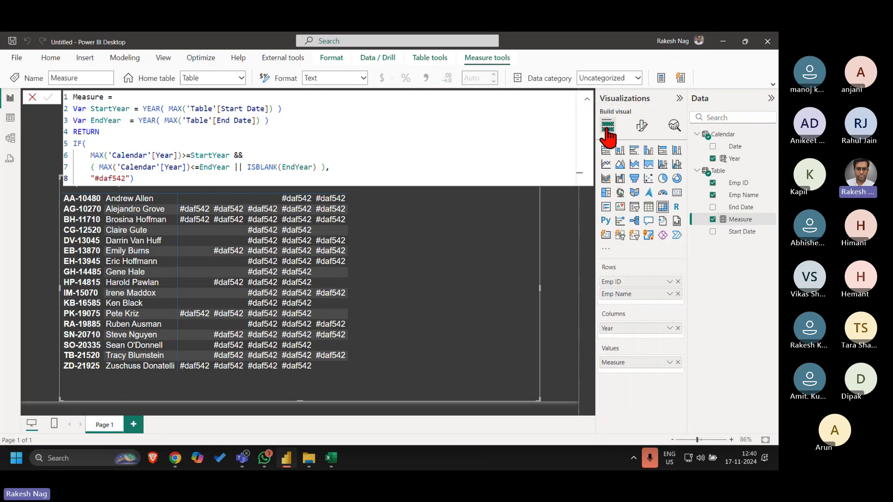
left_click(713, 220)
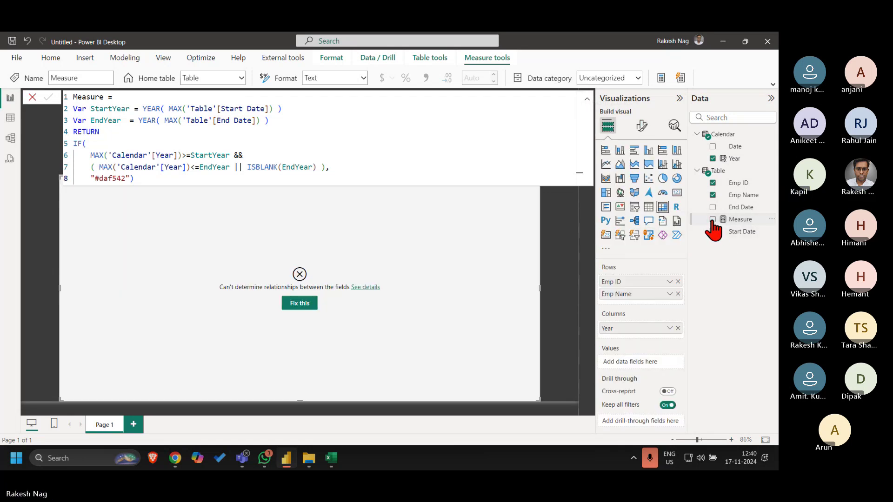
left_click(712, 220)
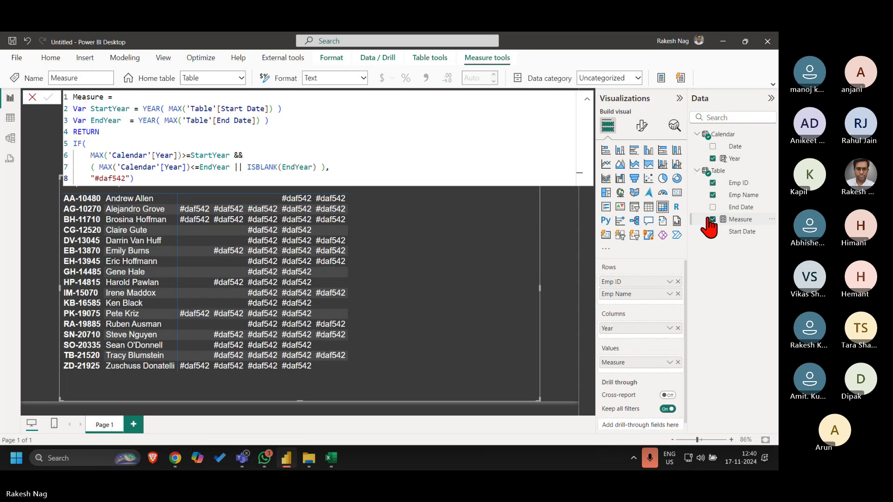
Turn on background color in the matrix's cell elements for the Measure series and open its conditional formatting settings
left_click(643, 126)
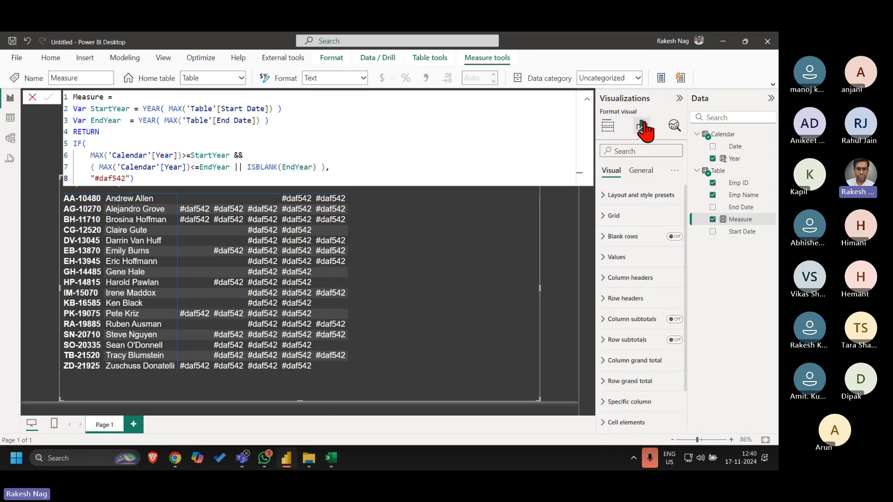
left_click(608, 126)
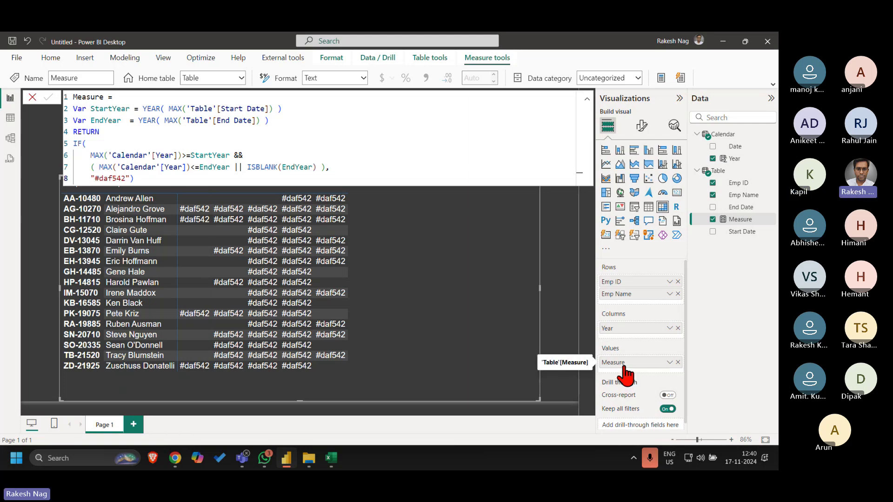
left_click(640, 127)
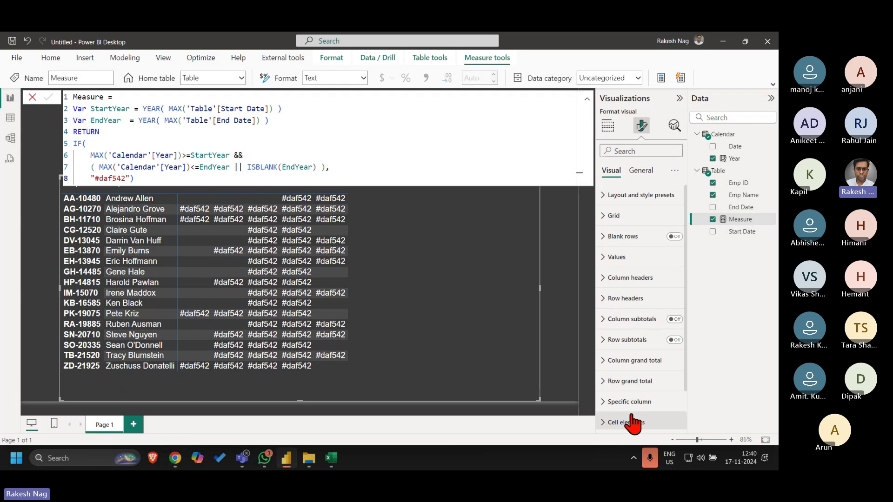
scroll(632, 418, "down", 1)
left_click(631, 365)
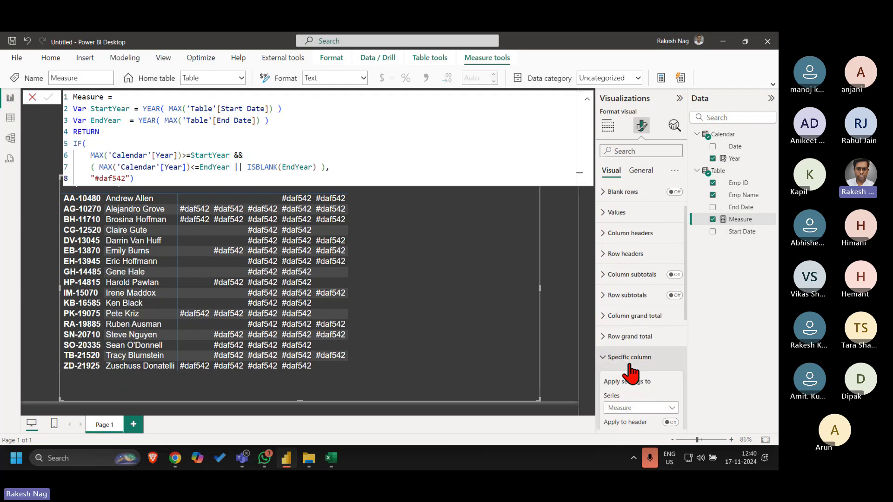
scroll(630, 372, "down", 2)
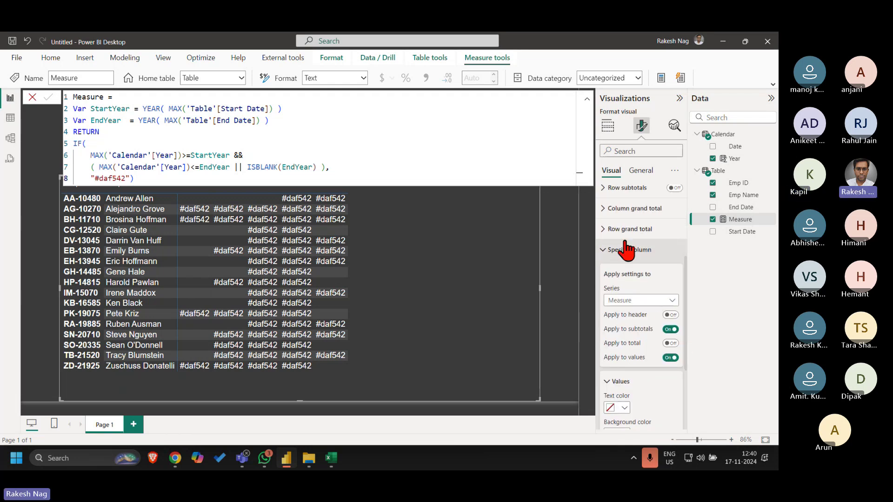
left_click(628, 250)
left_click(639, 381)
scroll(641, 390, "down", 3)
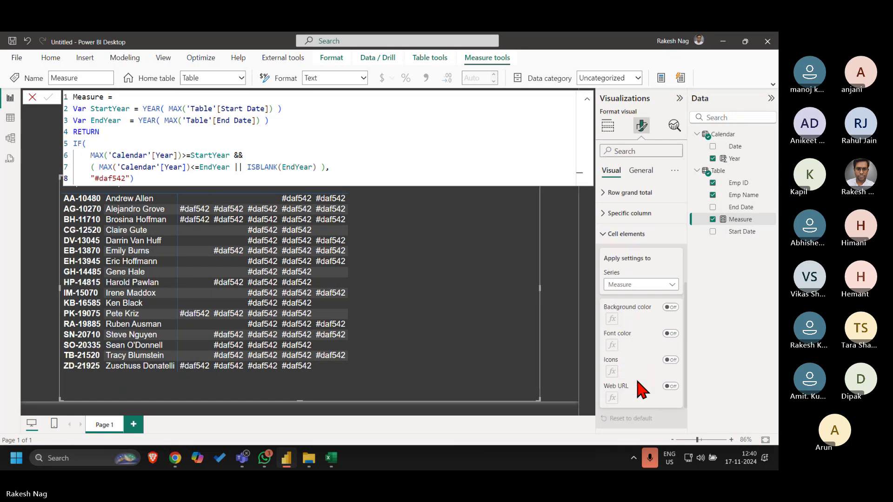
left_click(670, 307)
left_click(612, 319)
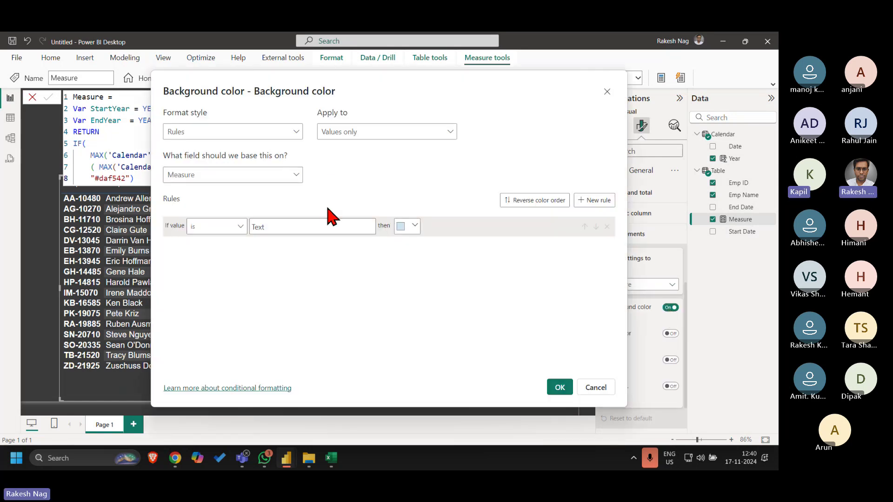
Set the background color's format style to Field value, based on Measure, and apply it
left_click(260, 132)
left_click(207, 178)
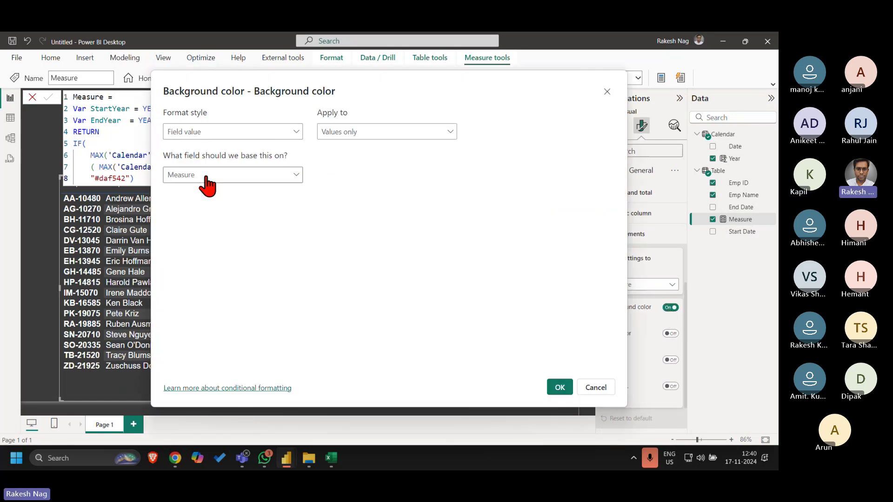
left_click(560, 388)
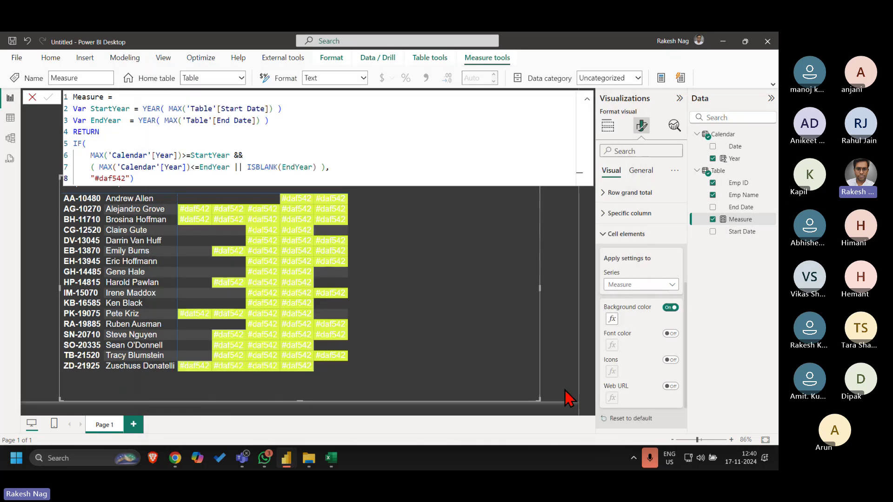
Remove Measure from the matrix and add it back to clear its conditional formatting
left_click(712, 219)
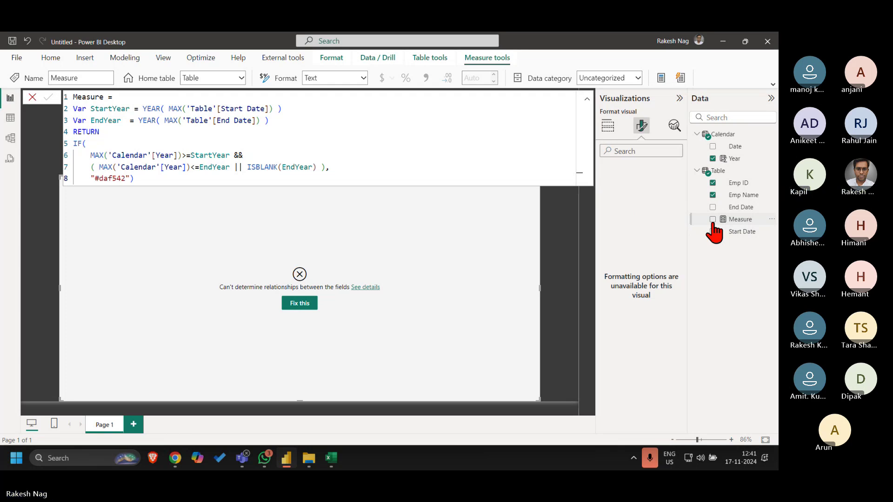
left_click(712, 220)
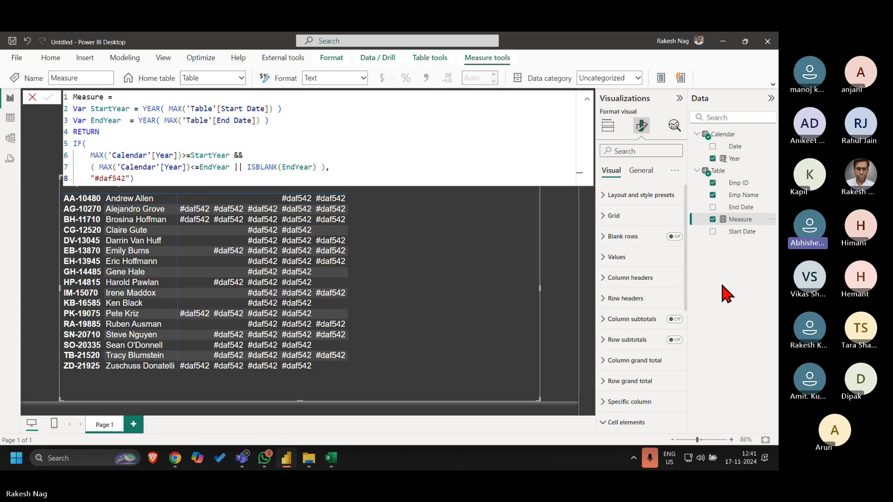
key("alt+Tab")
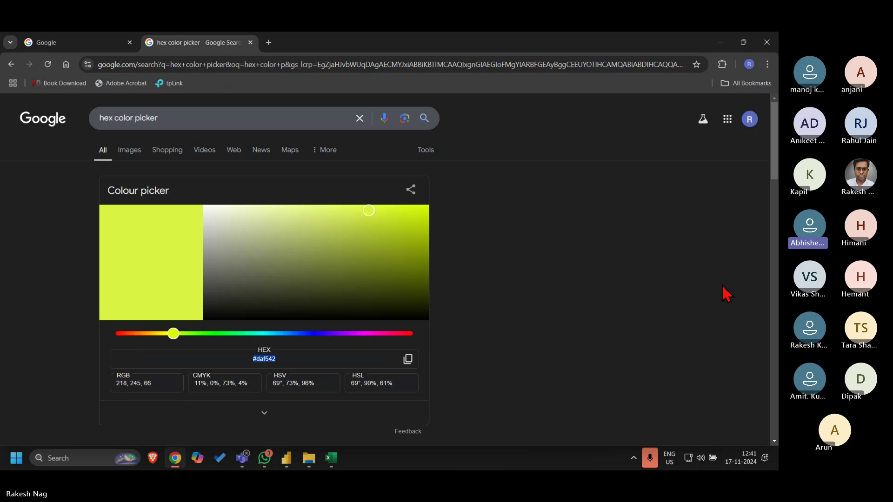
left_click(209, 65)
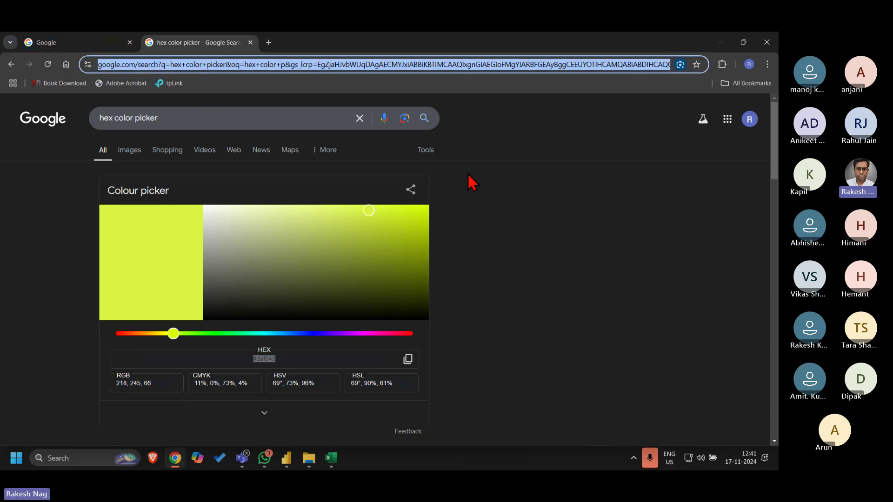
key("alt+Tab")
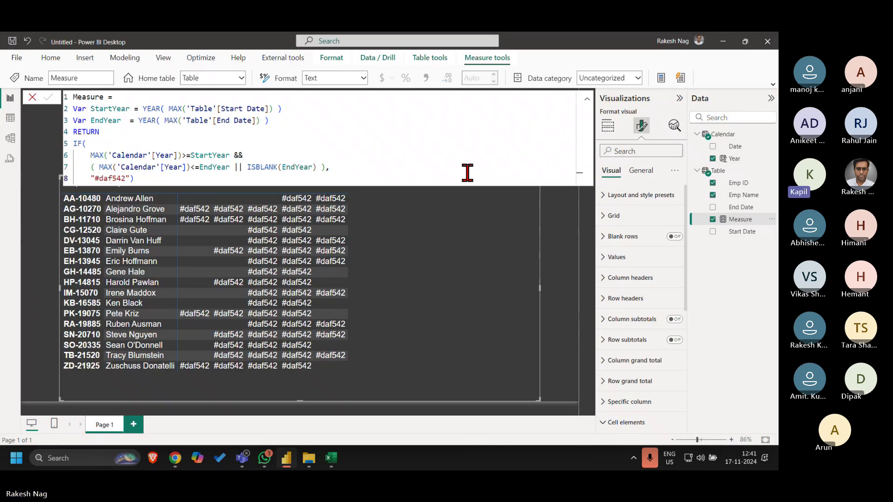
Replace the IF result "#daf542" in Measure with the blank-space text " " and commit the formula
left_click(326, 177)
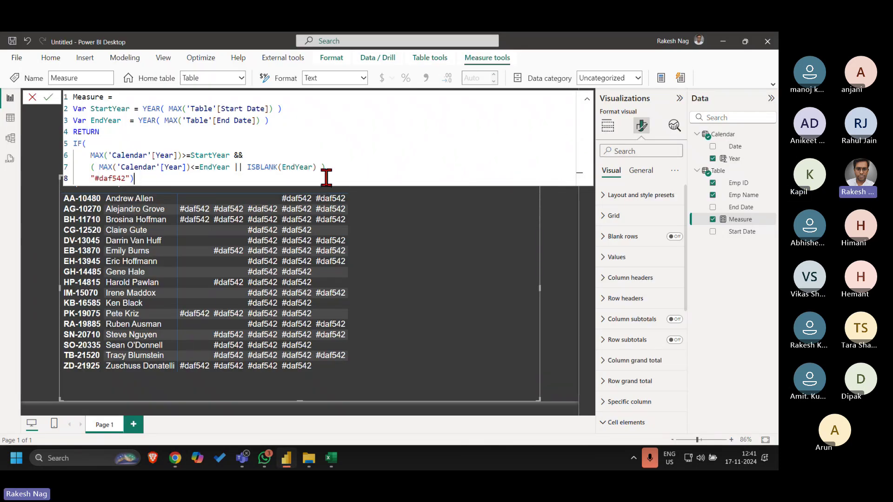
key("BackSpace")
key("BackSpace")
key("BackSpace")
key("BackSpace")
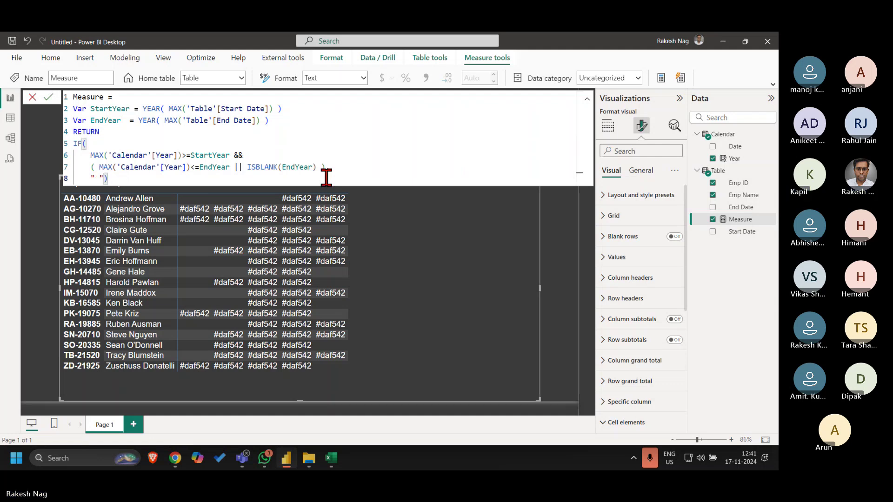
key("Return")
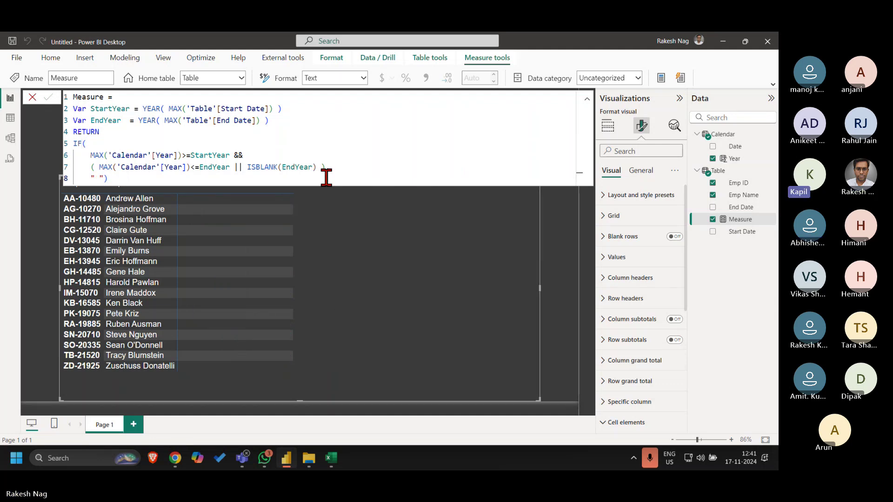
Turn on background color for the Measure series, with a rule coloring cells whose value is a blank space orange-yellow
scroll(630, 345, "down", 5)
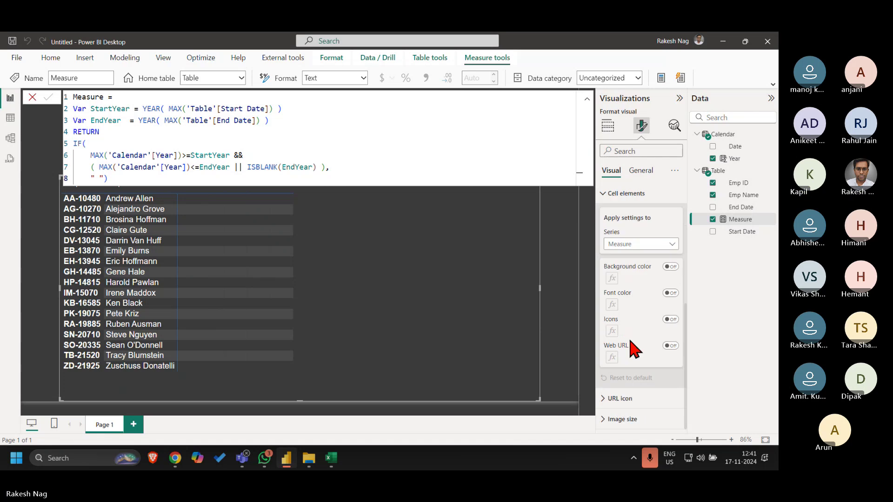
left_click(670, 268)
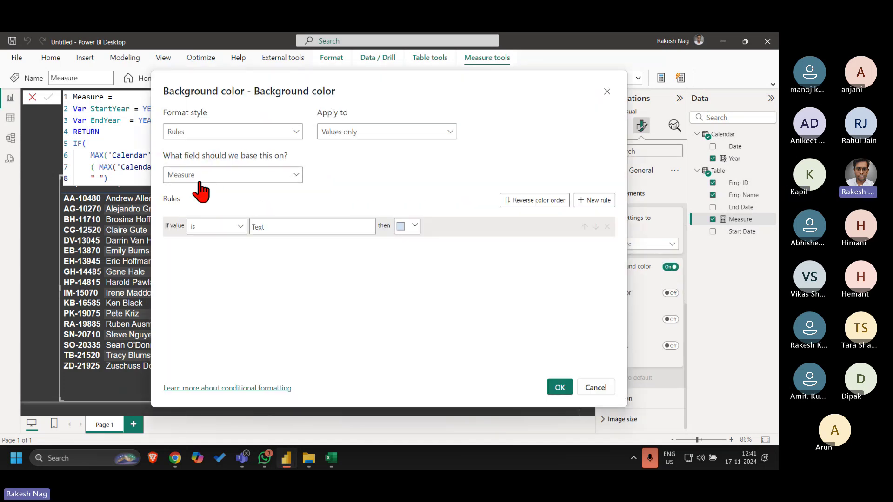
left_click(302, 231)
left_click(415, 227)
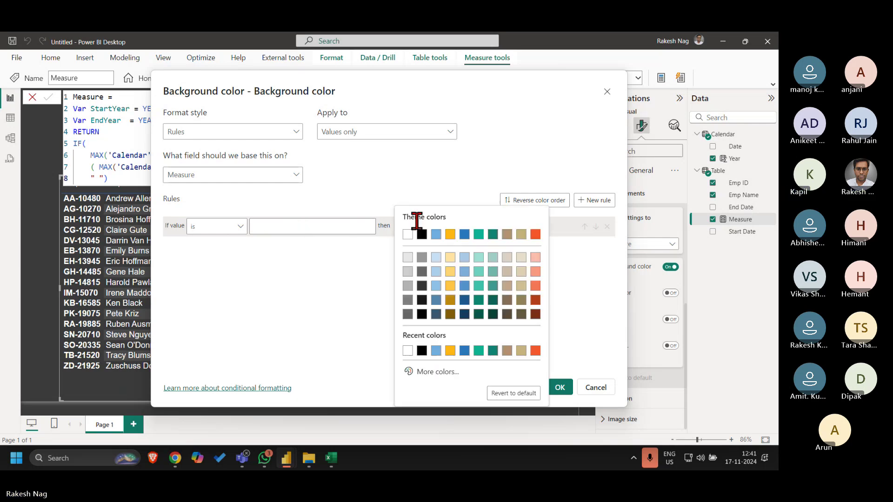
left_click(450, 239)
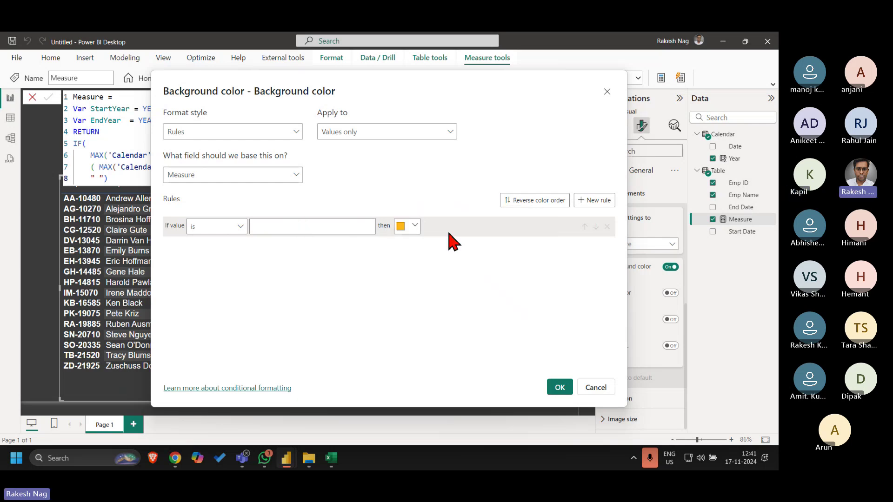
left_click(560, 388)
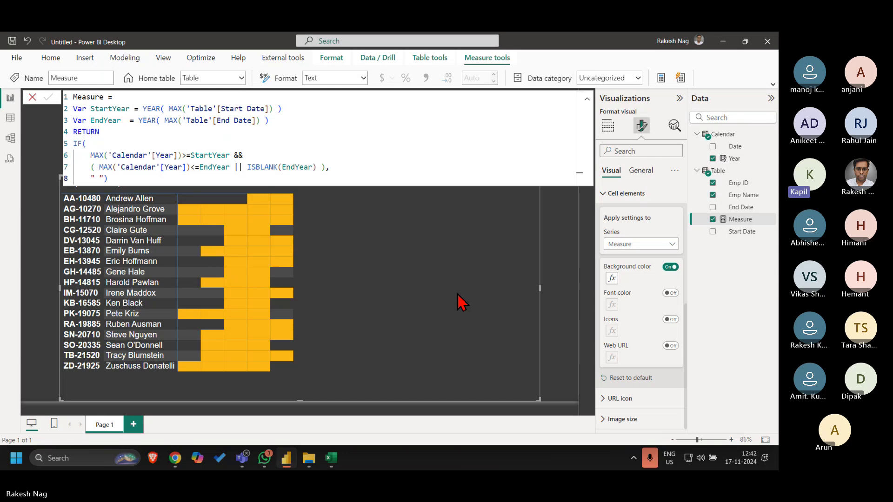
Switch to Chrome and search Google for "transparent character"
key("alt+Tab")
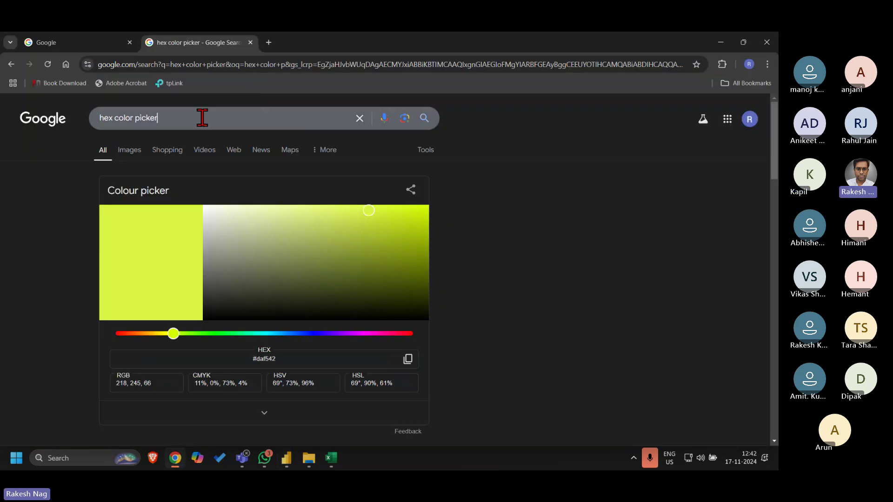
left_click(202, 118)
type("tran")
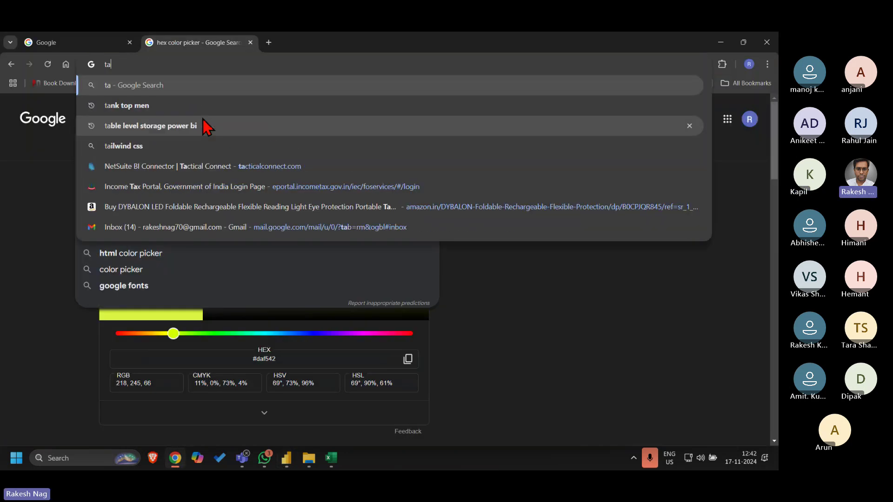
type("sp")
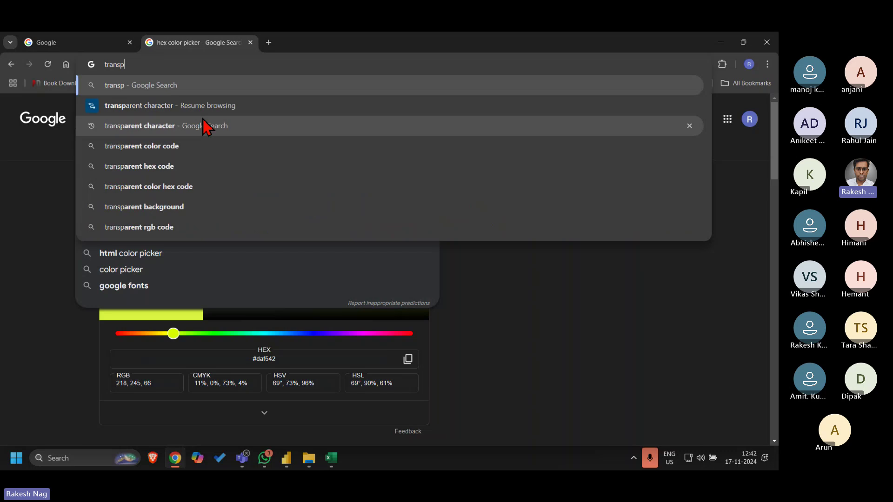
left_click(205, 127)
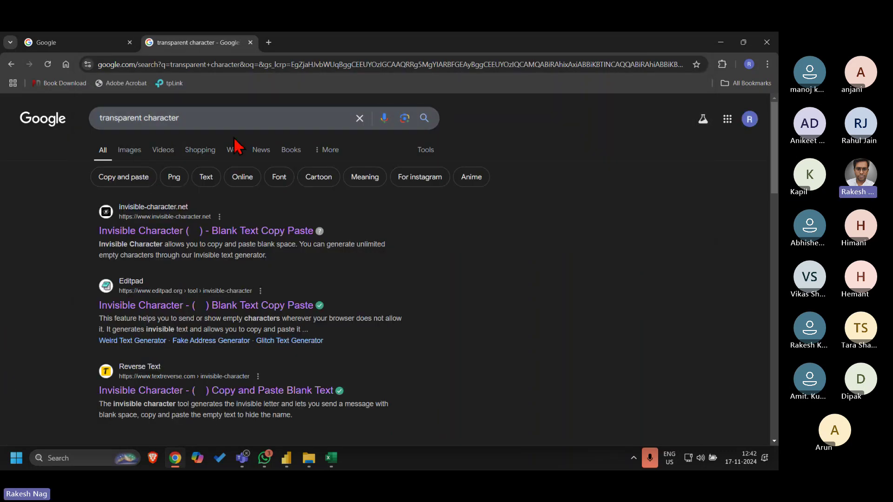
Search Google for "invisible name copy paste"
left_click(226, 109)
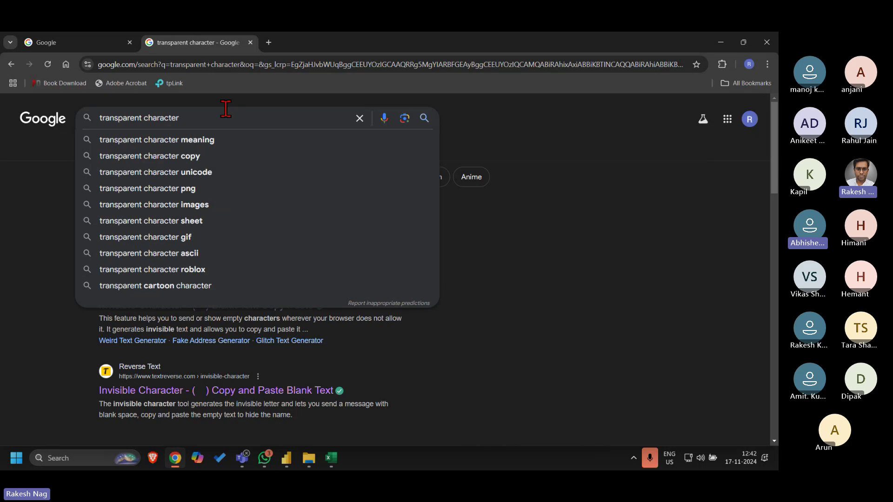
key("Down")
key("Return")
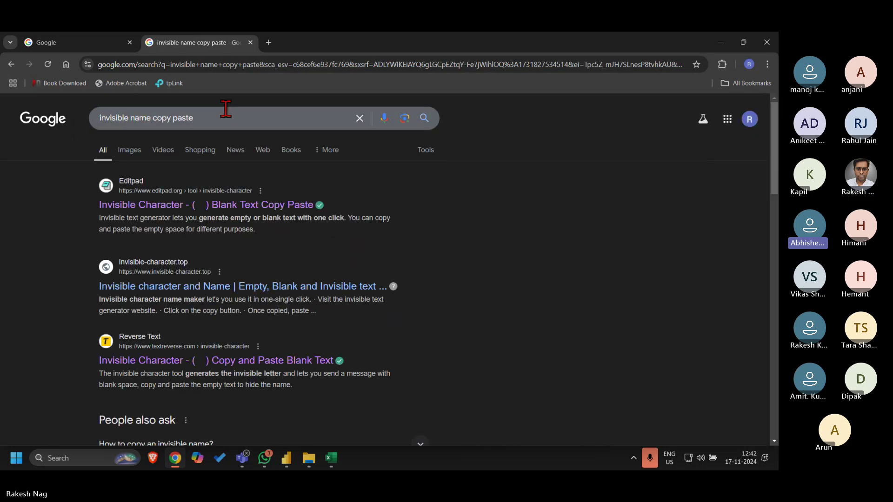
key("ctrl+l")
type("invi")
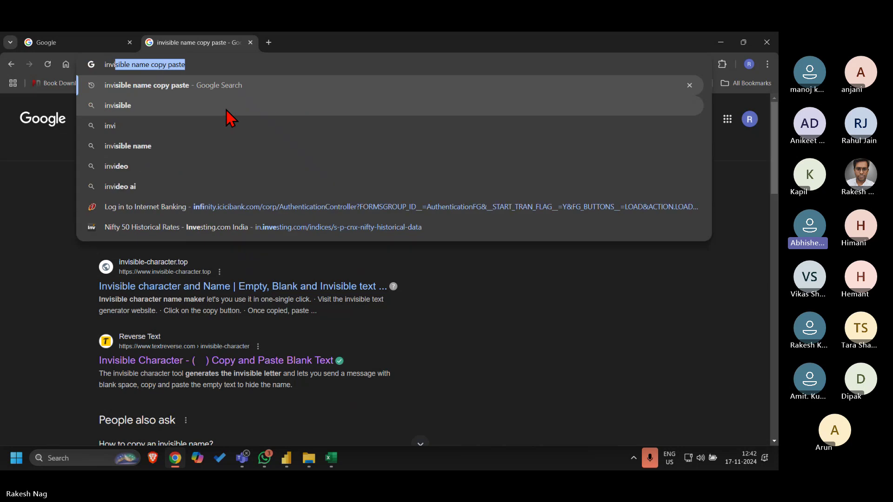
key("Return")
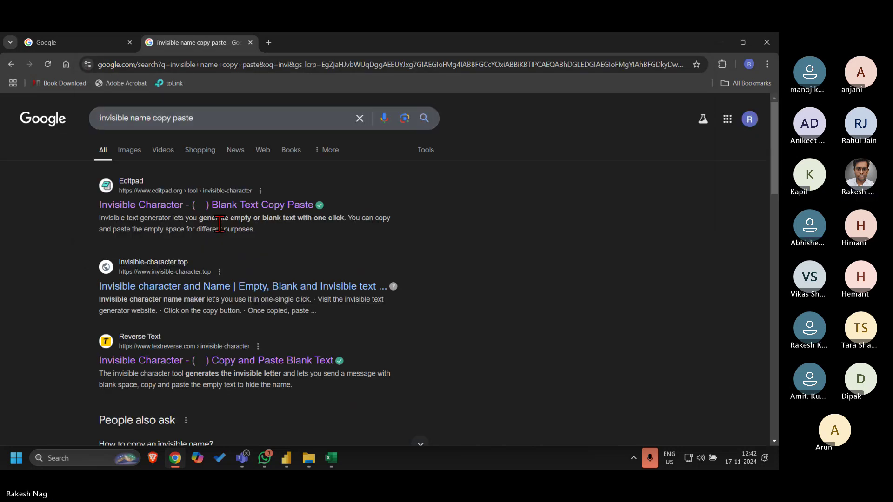
Copy the empty character from Editpad's Invisible Character tool and paste it inside the quotes of Measure's IF result in Power BI Desktop
left_click(214, 207)
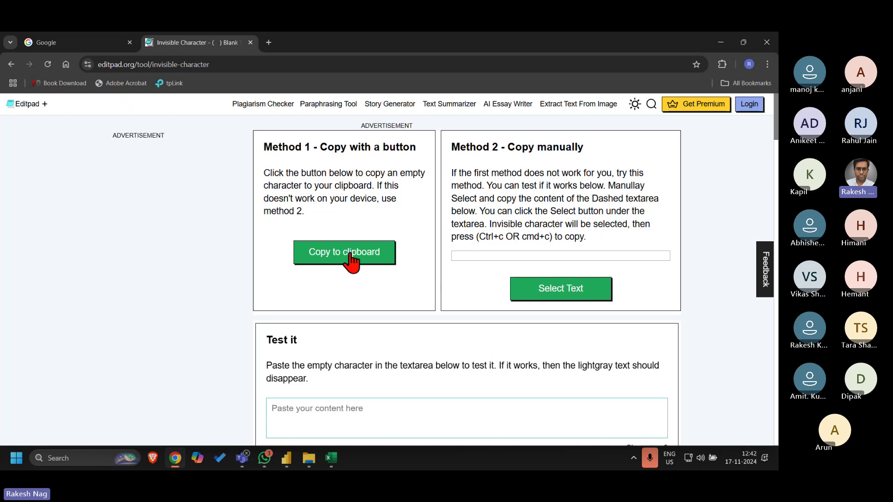
left_click(351, 260)
key("alt+Tab")
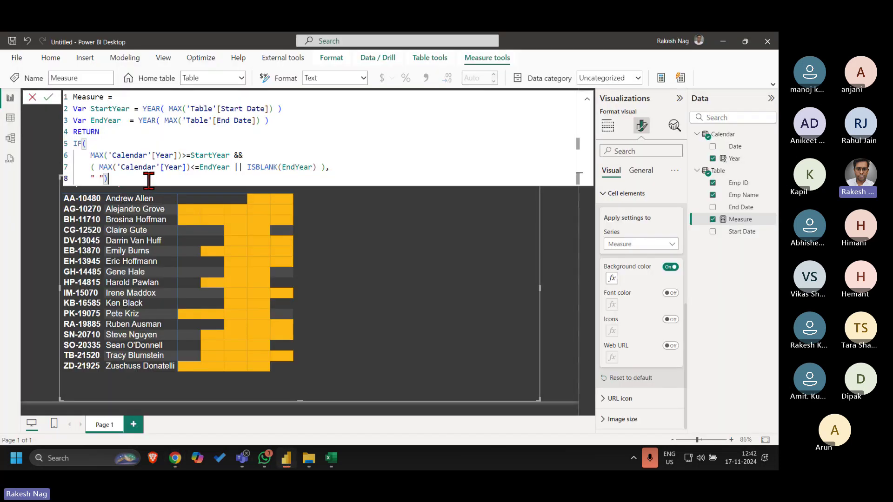
key("Left")
key("Left")
key("Left")
key("ctrl+v")
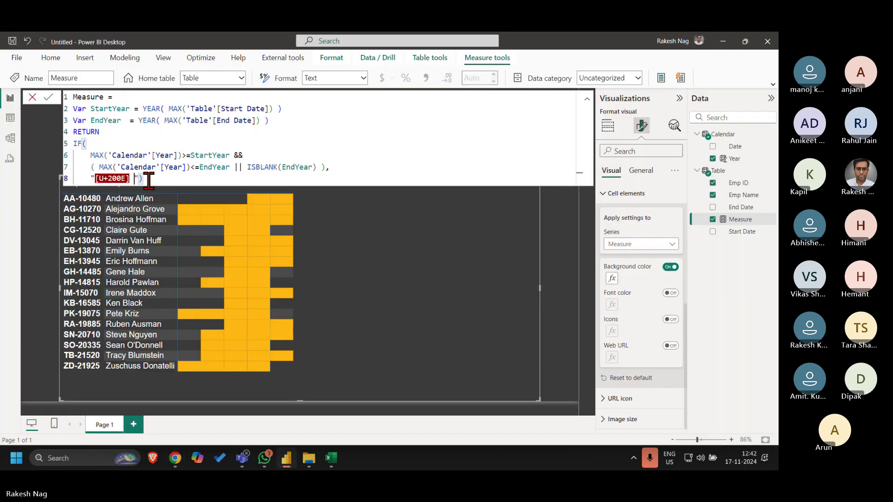
Copy Editpad's empty character again, try it in place of the pasted text in Measure, and clear the quotes
key("alt+Tab")
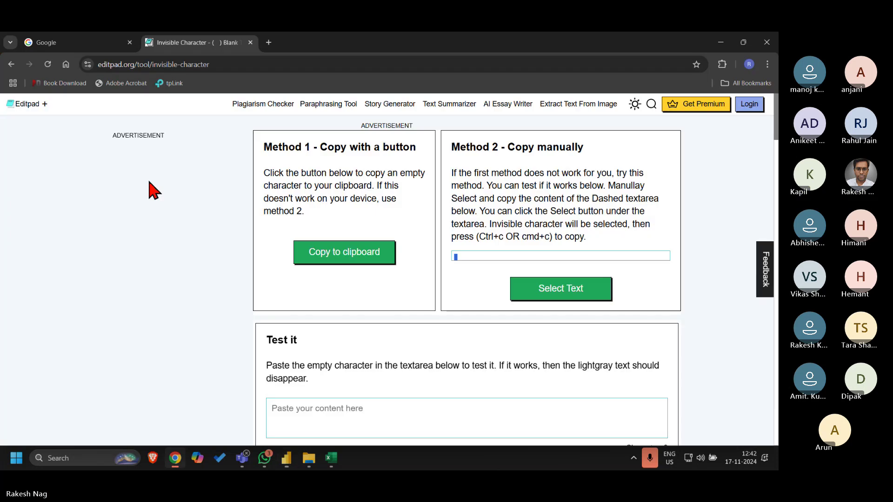
left_click(382, 256)
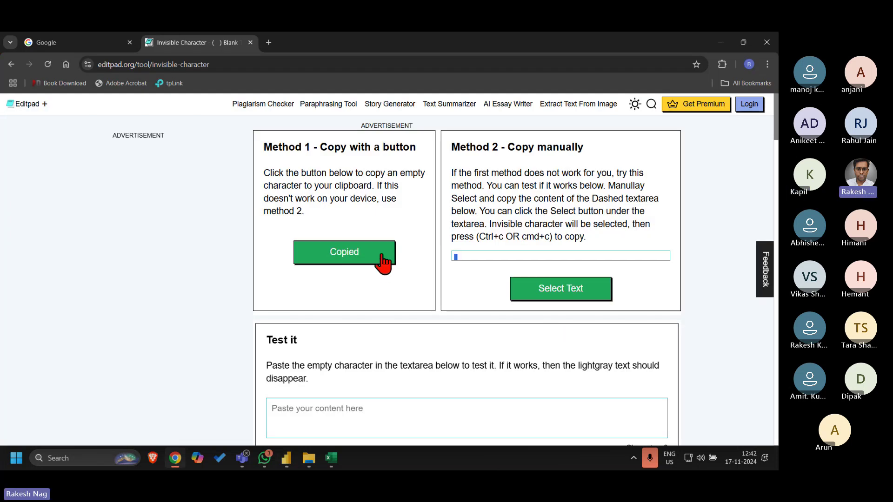
key("alt+Tab")
key("BackSpace")
key("BackSpace")
key("BackSpace")
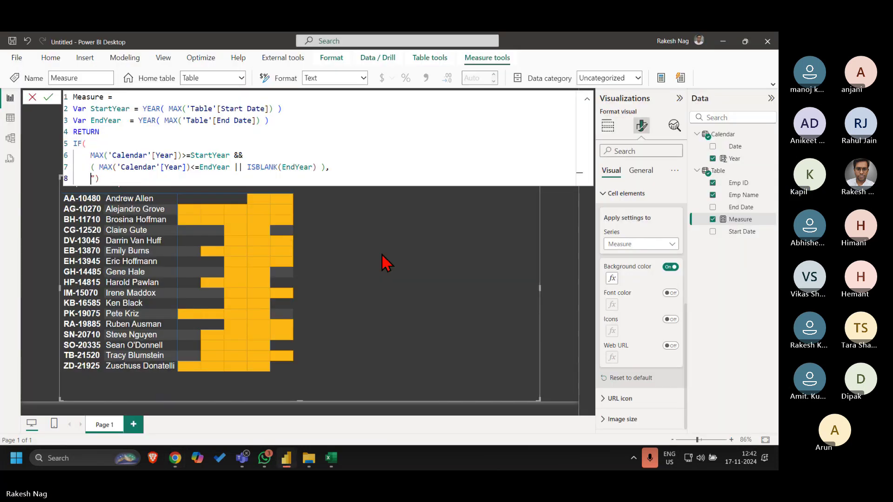
type("\"")
key("ctrl+v")
key("BackSpace")
key("BackSpace")
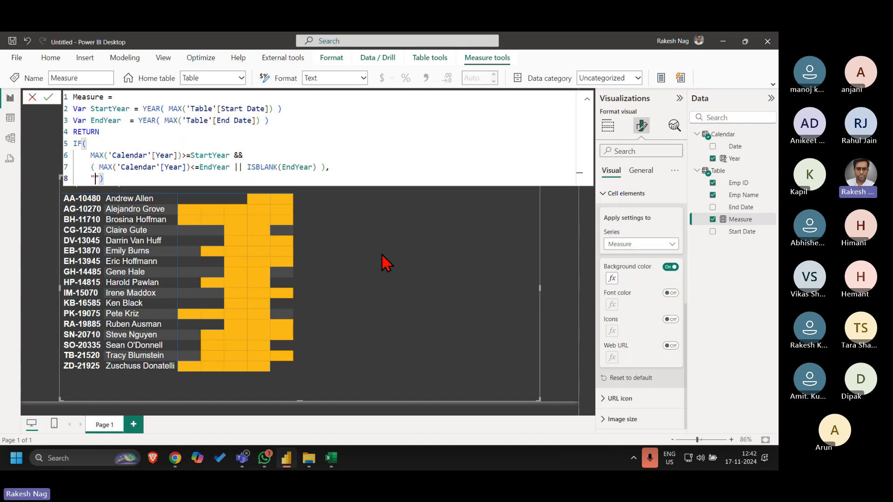
Copy the empty character from Text Reverse's Invisible Character page and paste it inside the quotes of Measure's IF result
key("alt+Tab")
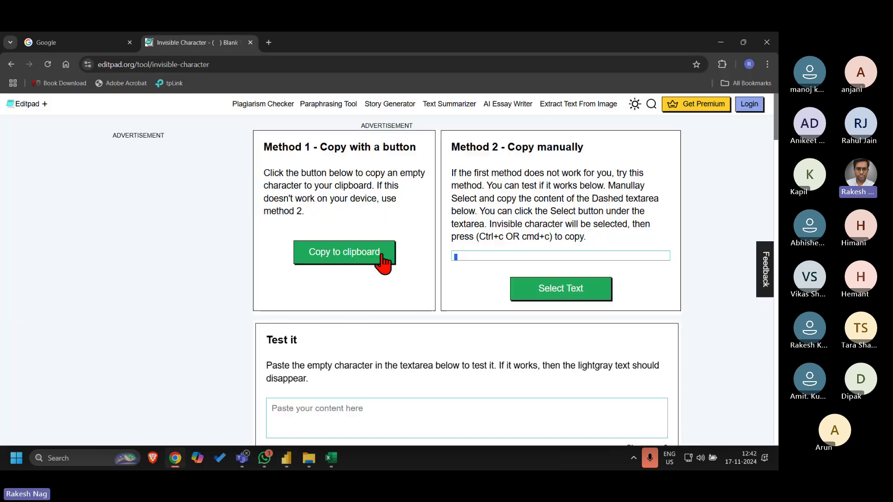
left_click(11, 64)
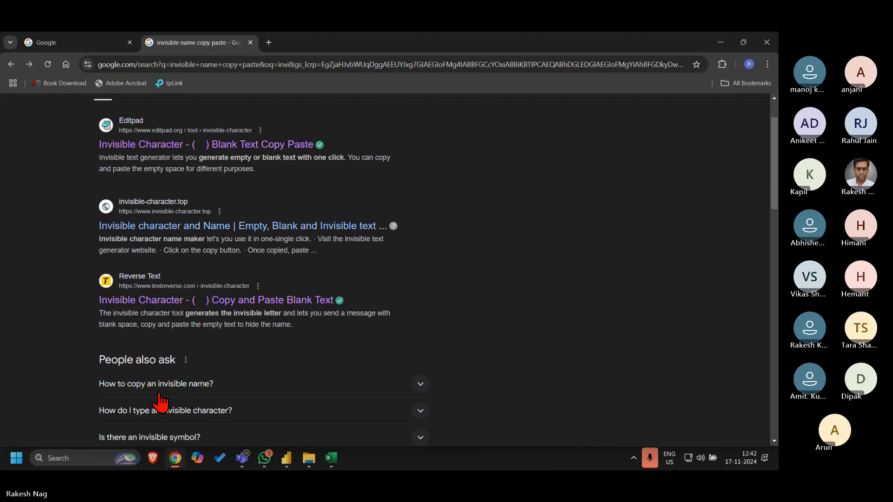
scroll(159, 401, "down", 2)
left_click(226, 225)
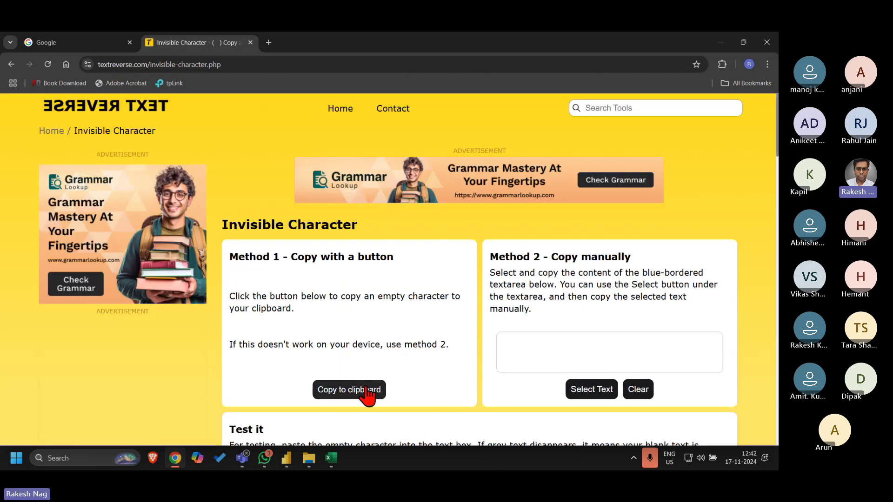
left_click(366, 390)
key("alt+Tab")
key("ctrl+v")
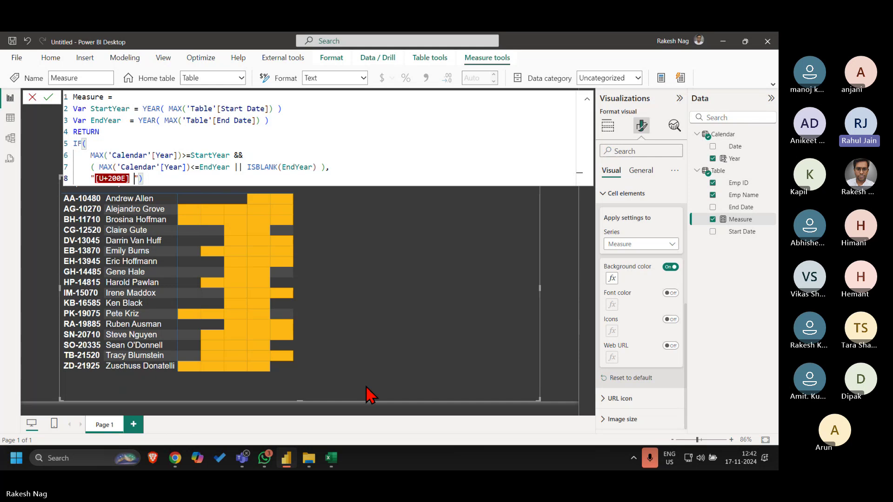
key("alt+Tab")
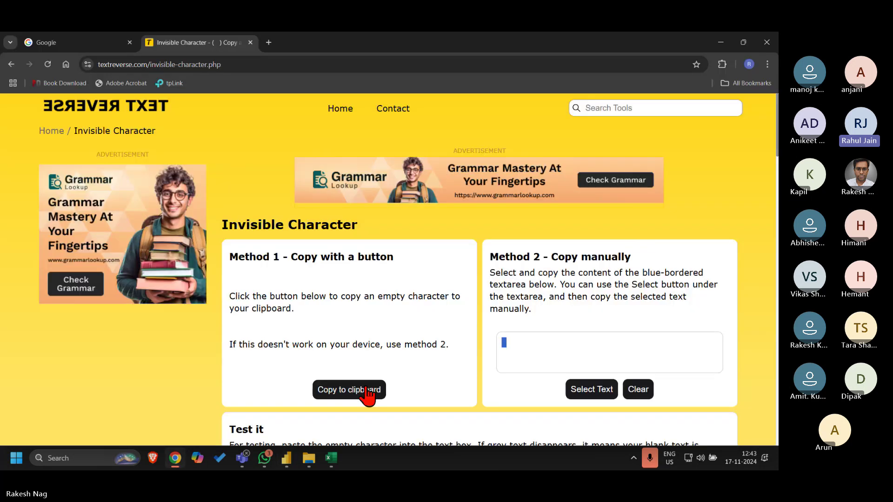
Copy the empty character from Text Reverse's manual-copy box and paste it inside the quotes of Measure's IF result in Power BI Desktop
left_click(543, 339)
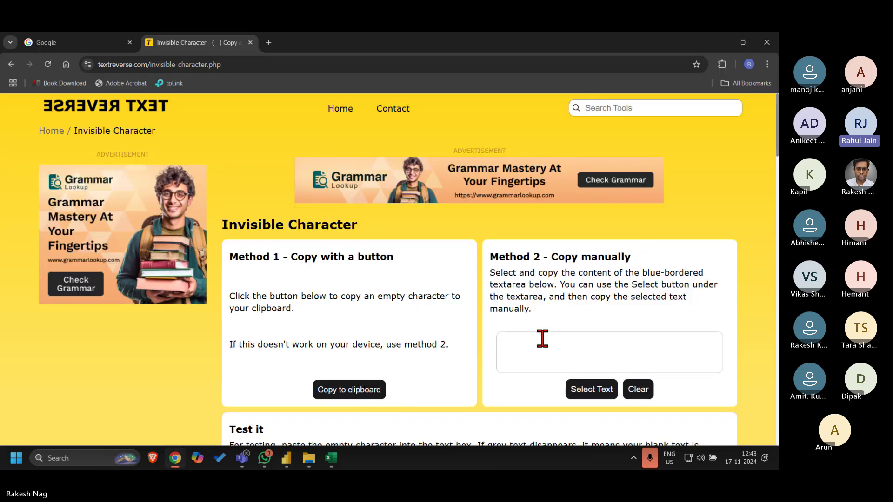
left_click_drag(542, 339, 478, 347)
key("alt+Tab")
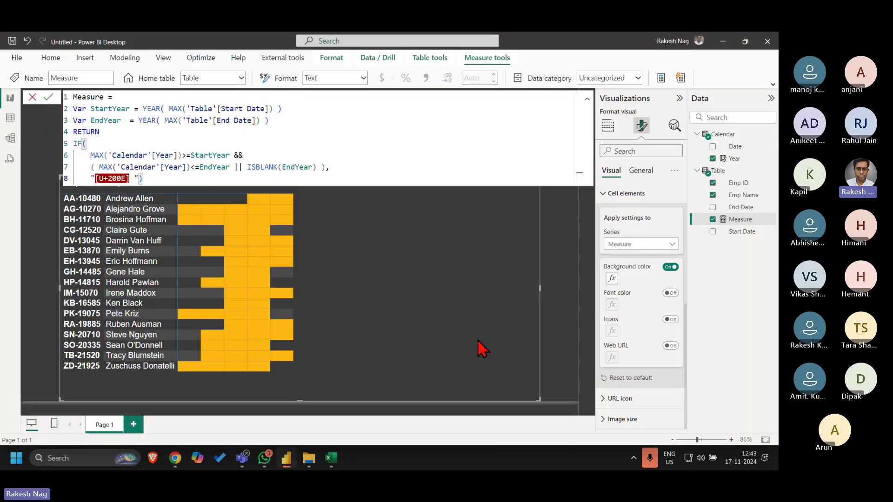
key("alt+Tab")
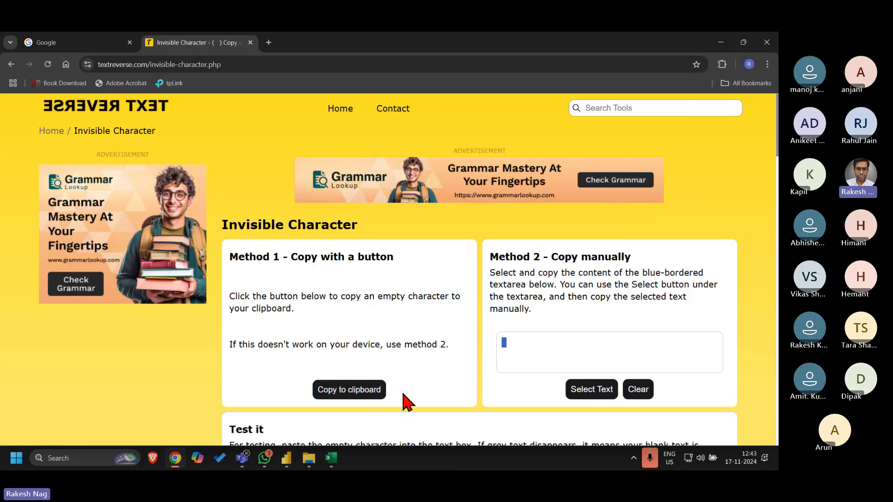
key("alt+Tab")
key("BackSpace")
key("BackSpace")
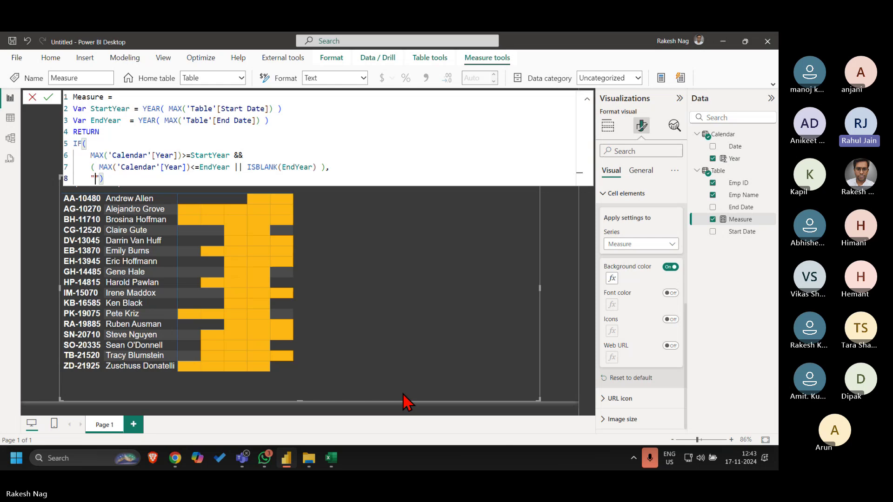
key("ctrl+v")
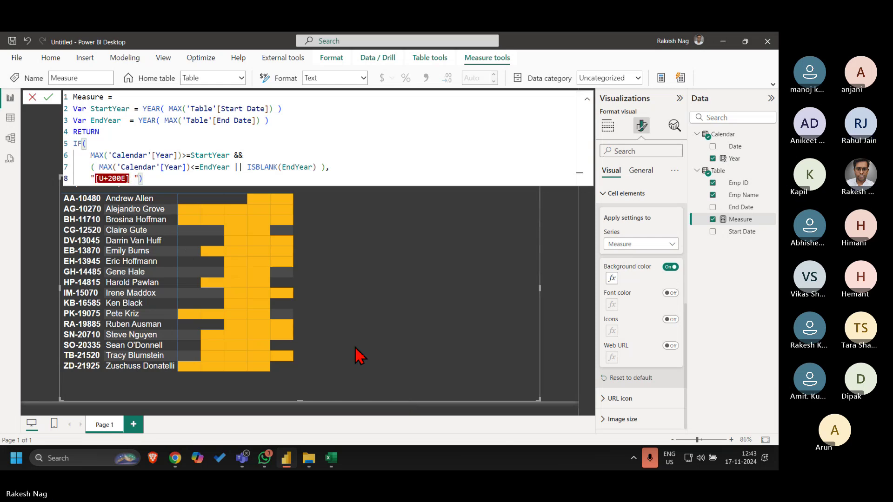
Switch to Text Reverse and paste the empty character into the page's Test it box
key("alt+Tab")
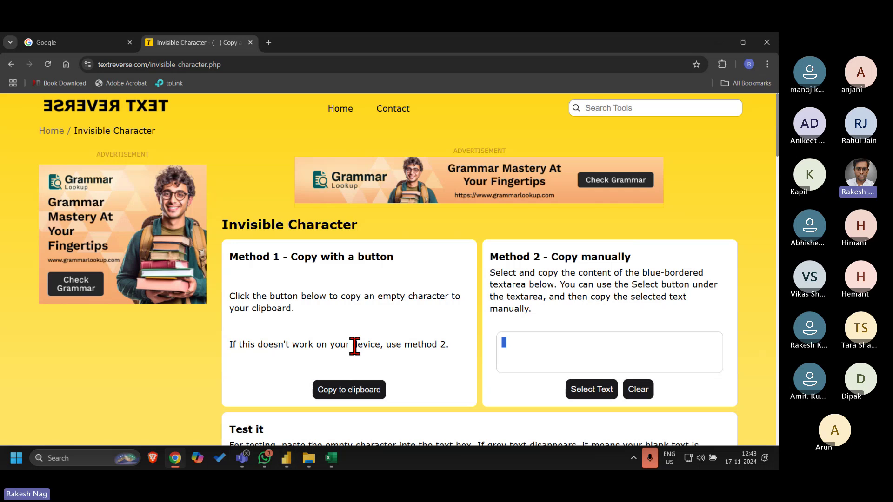
scroll(355, 345, "down", 3)
scroll(355, 345, "down", 1)
left_click(299, 309)
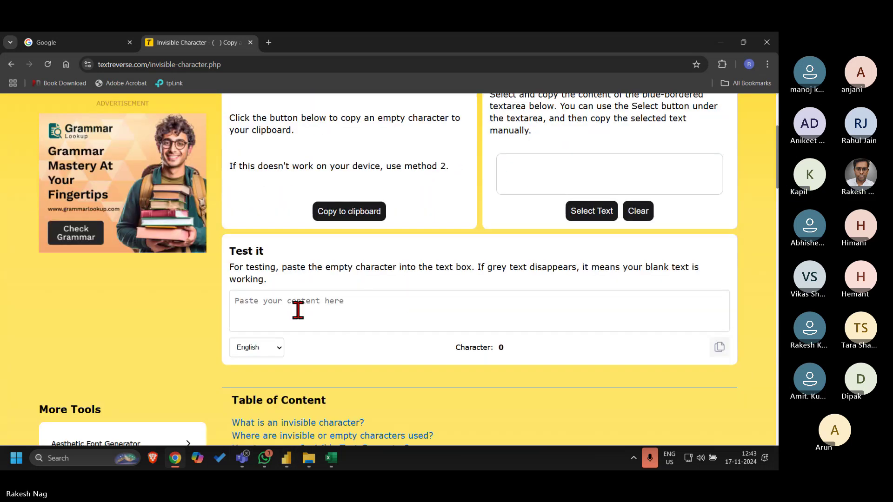
key("ctrl+v")
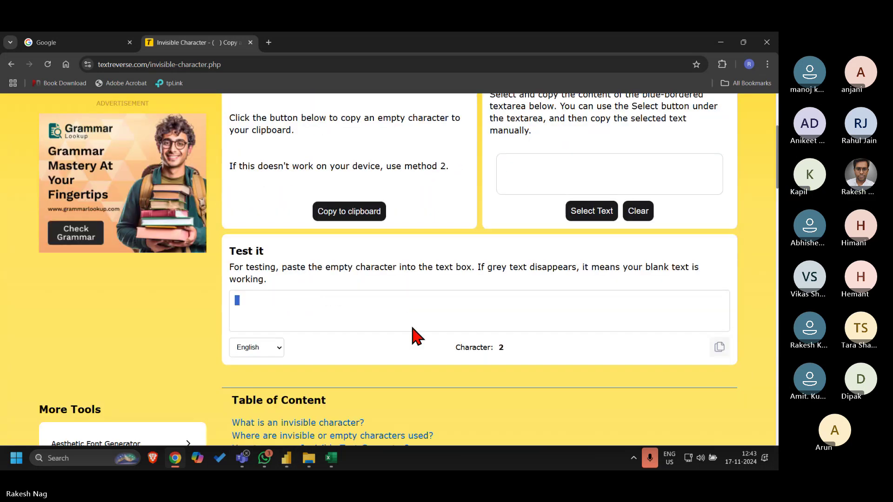
Apply Measure in Power BI Desktop with one empty character as its result and set an orange background rule for values matching that character
key("alt+Tab")
key("ctrl+v")
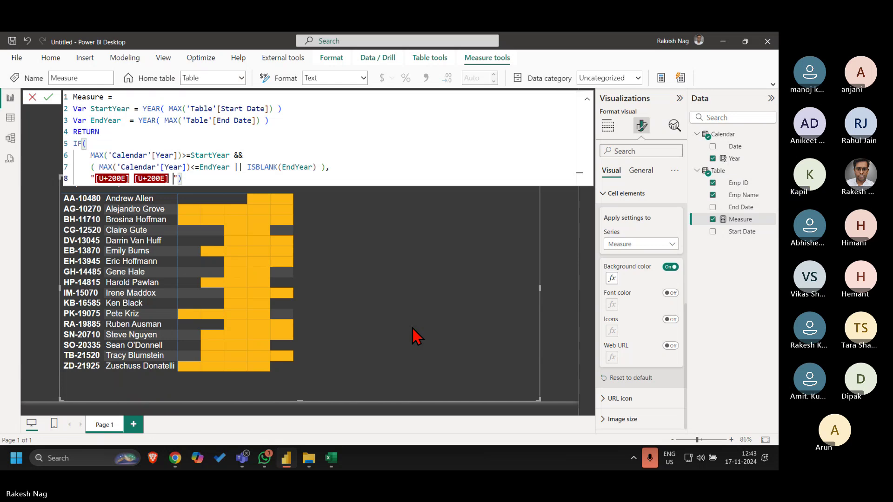
key("BackSpace")
key("BackSpace")
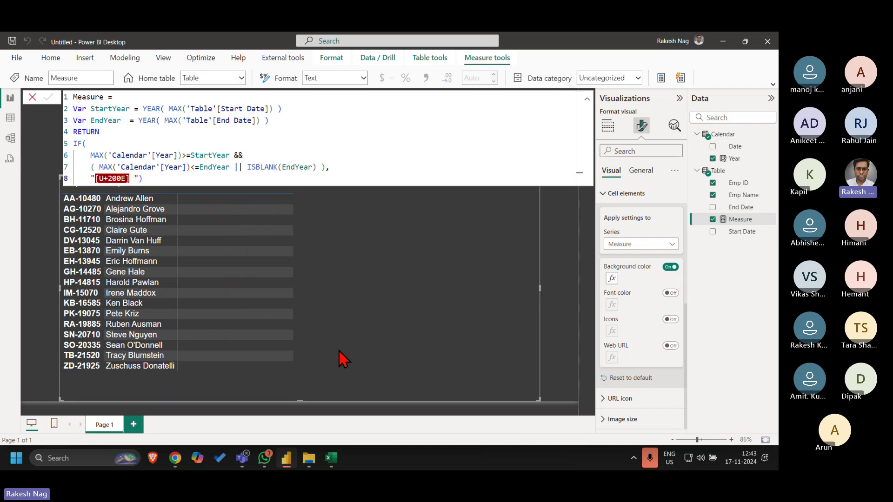
left_click(612, 279)
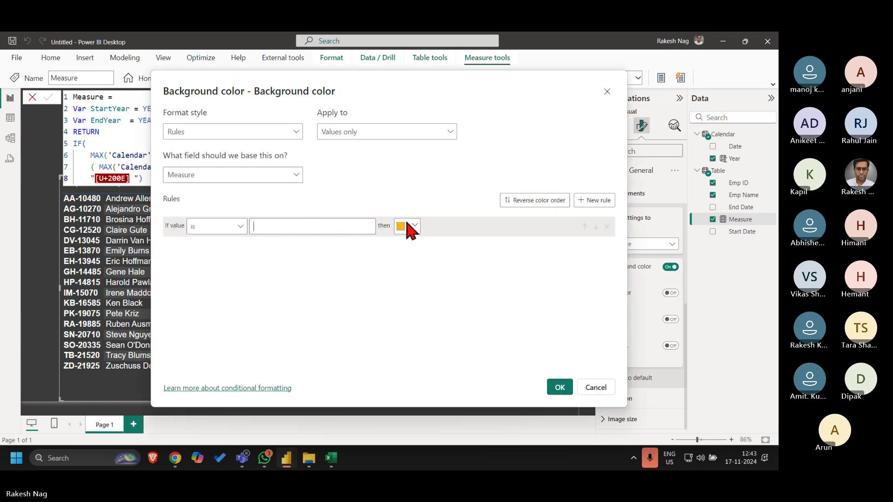
left_click(569, 389)
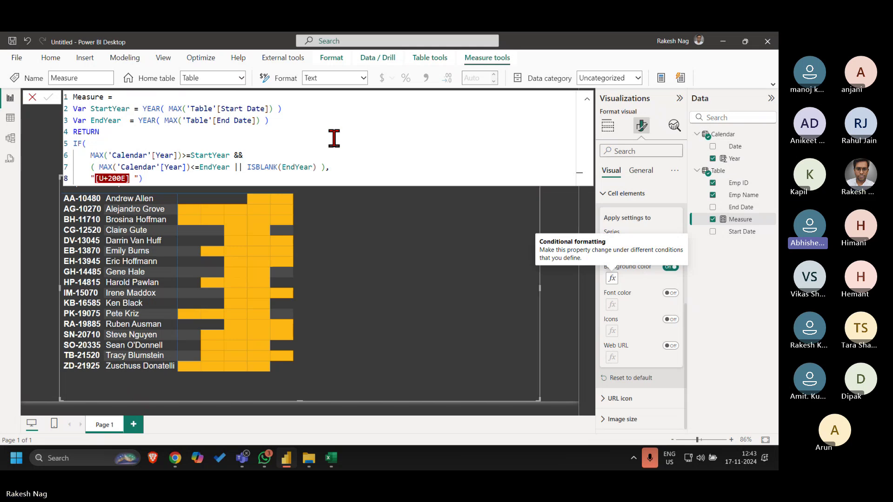
Replace the quoted invisible character in Measure's IF result with the number 1 and apply the formula
left_click(209, 175)
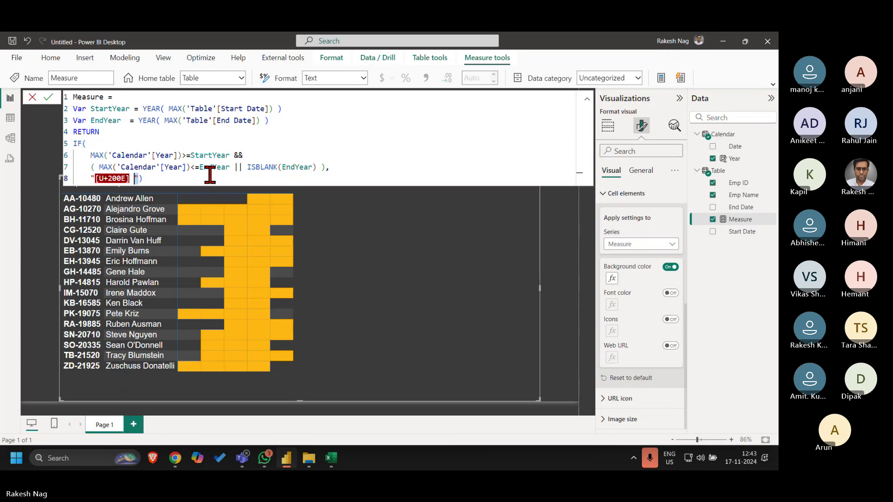
triple_click(210, 175)
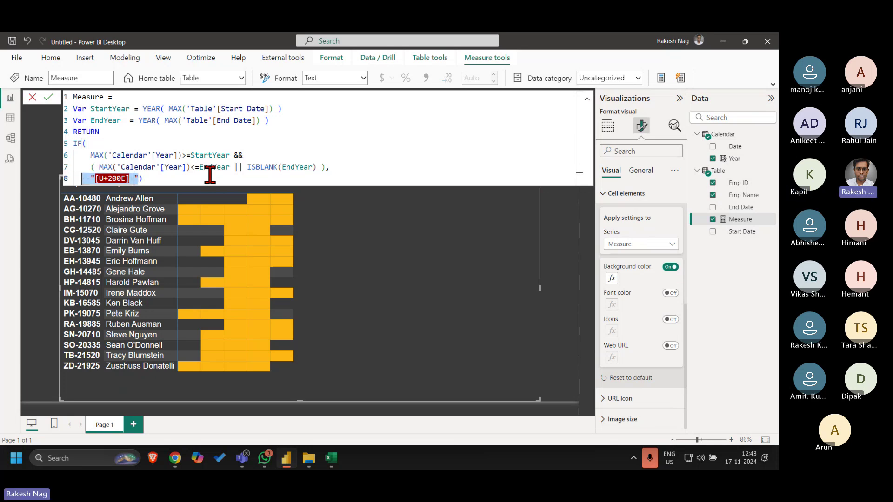
type("1")
key("Return")
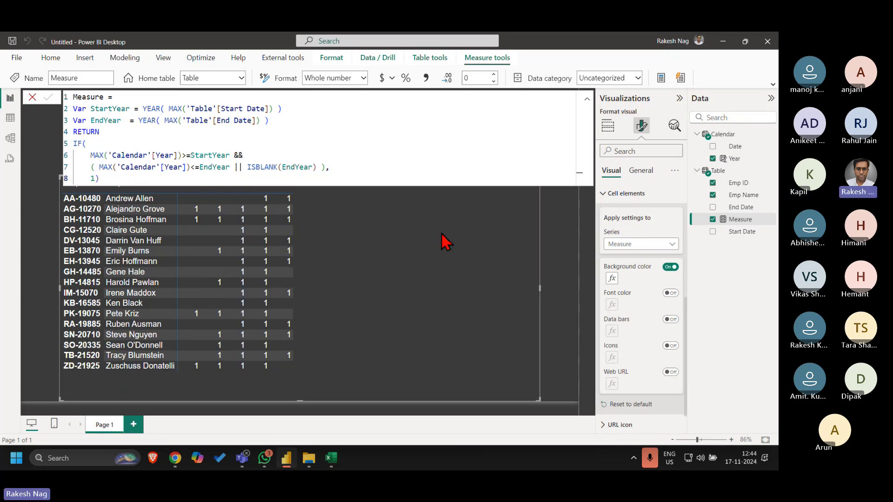
Set the background color rule to fill cells orange where Measure = 1 as a Number
left_click(612, 278)
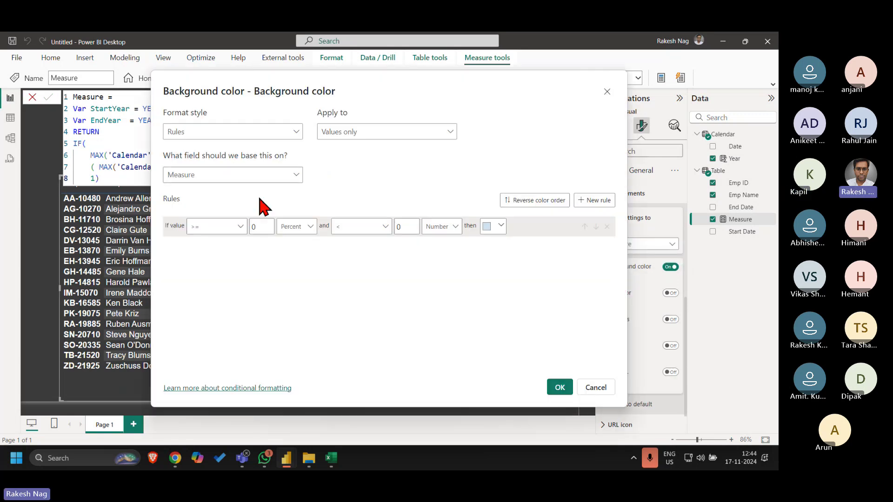
left_click(229, 234)
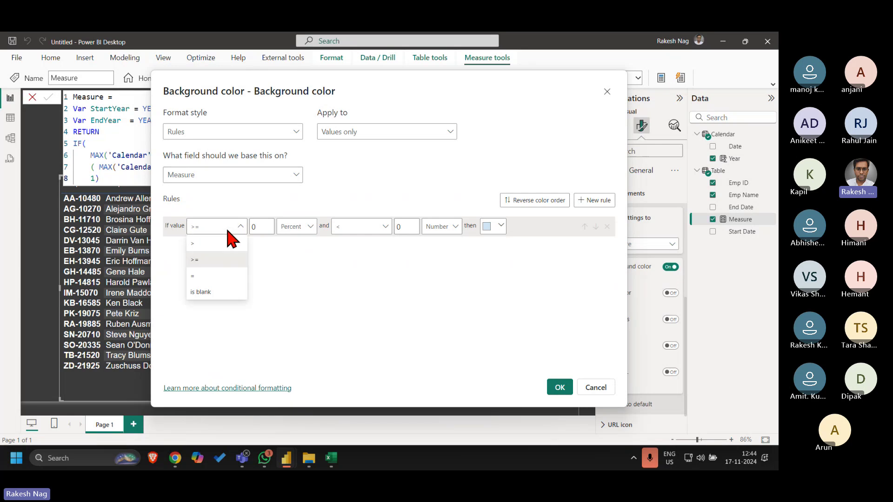
left_click(212, 281)
double_click(268, 233)
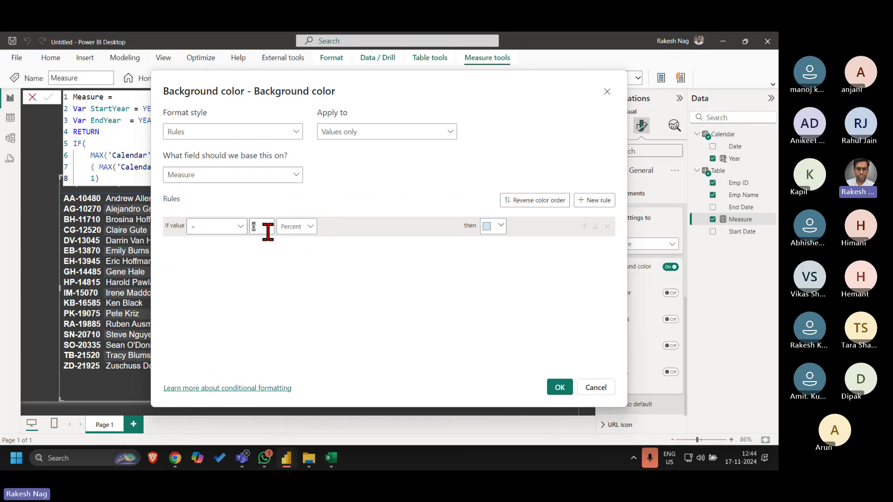
type("1")
key("Tab")
key("Down")
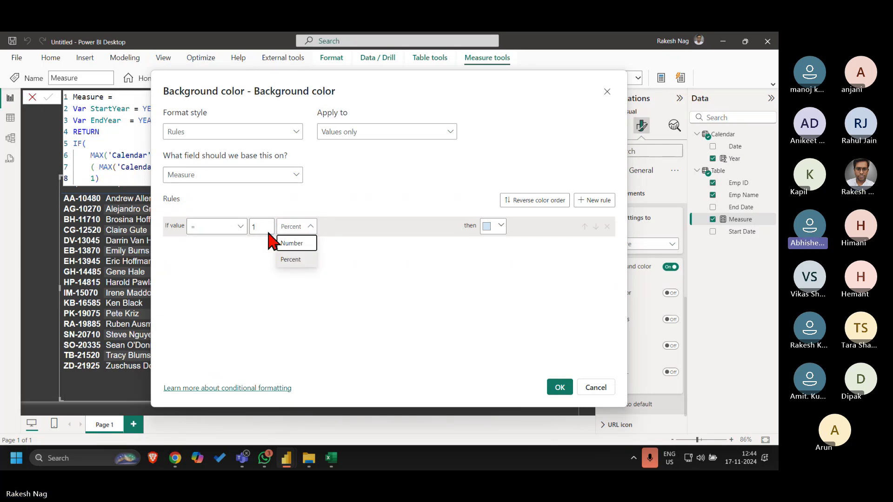
key("Return")
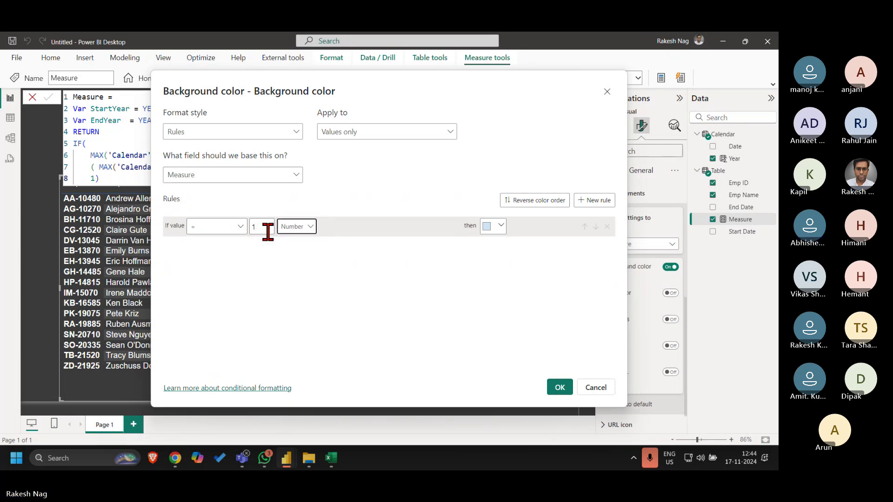
left_click(491, 228)
left_click(476, 237)
left_click(564, 389)
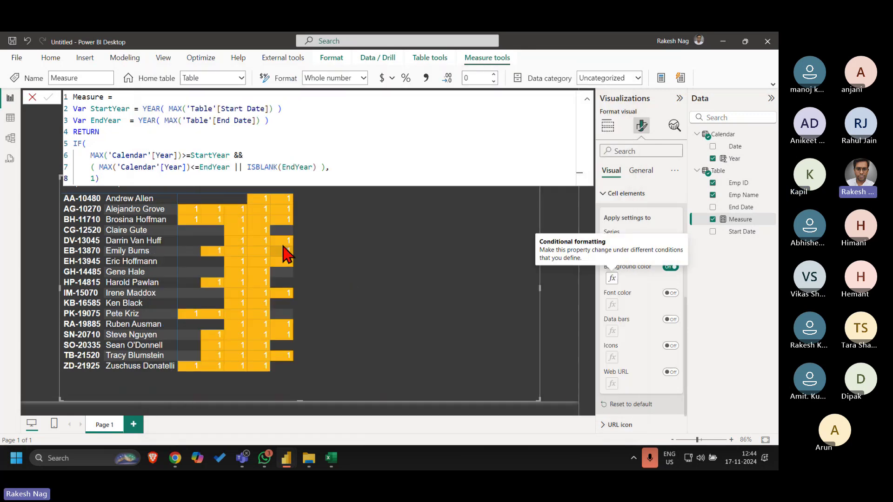
Give Measure the custom format ;;; to hide its values in the matrix, and close the formula editor
left_click(32, 98)
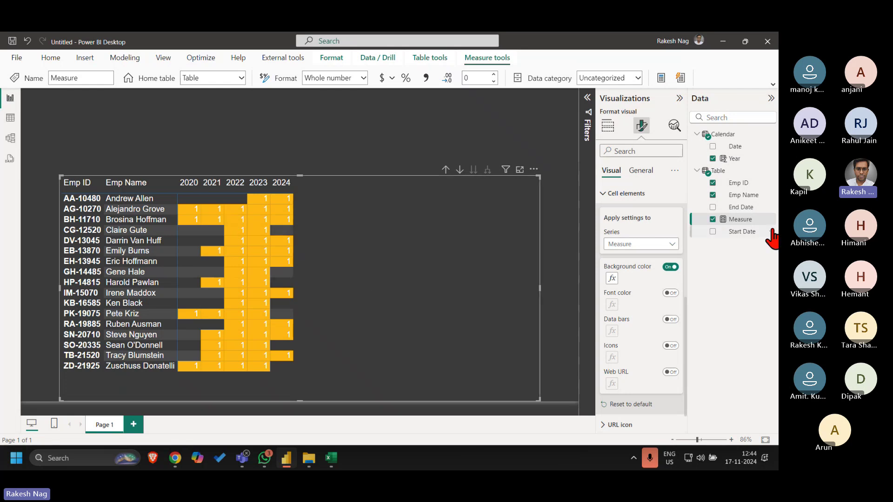
left_click(742, 208)
left_click(741, 219)
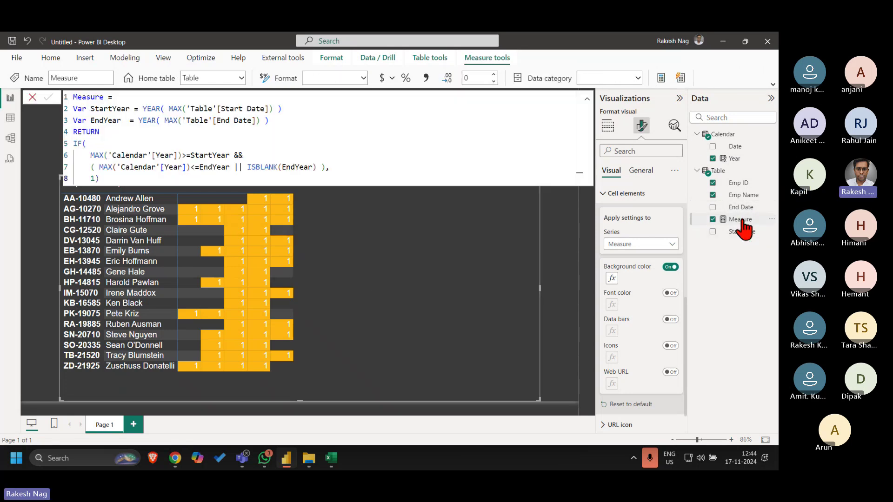
left_click(326, 78)
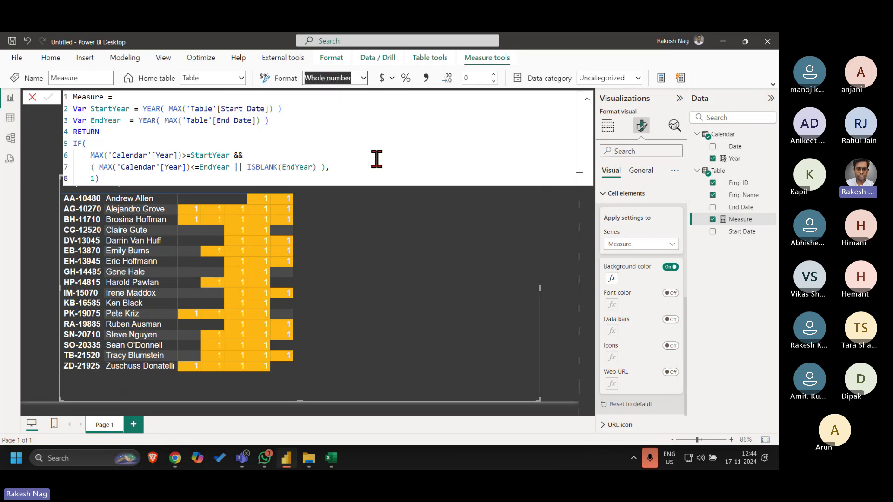
type(";;;")
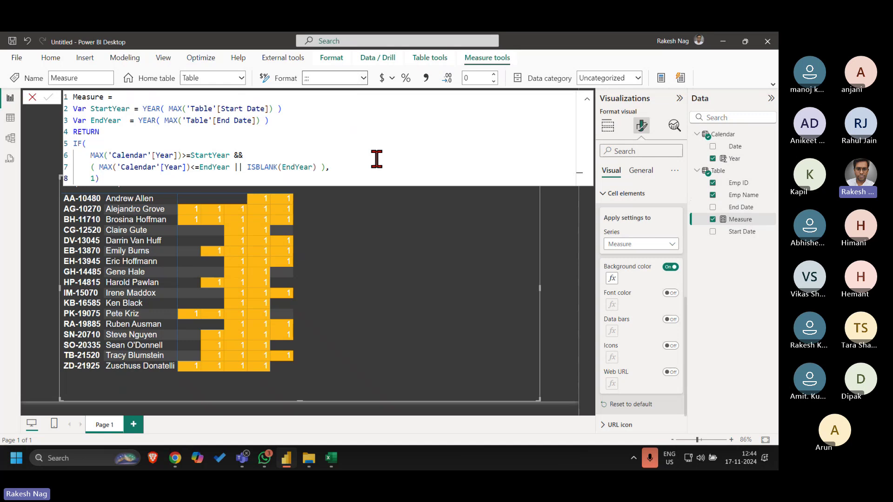
key("Return")
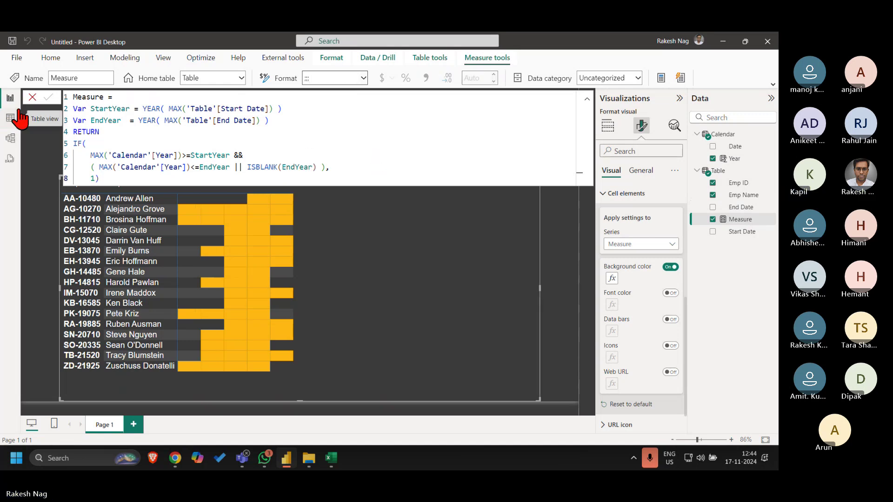
left_click(32, 96)
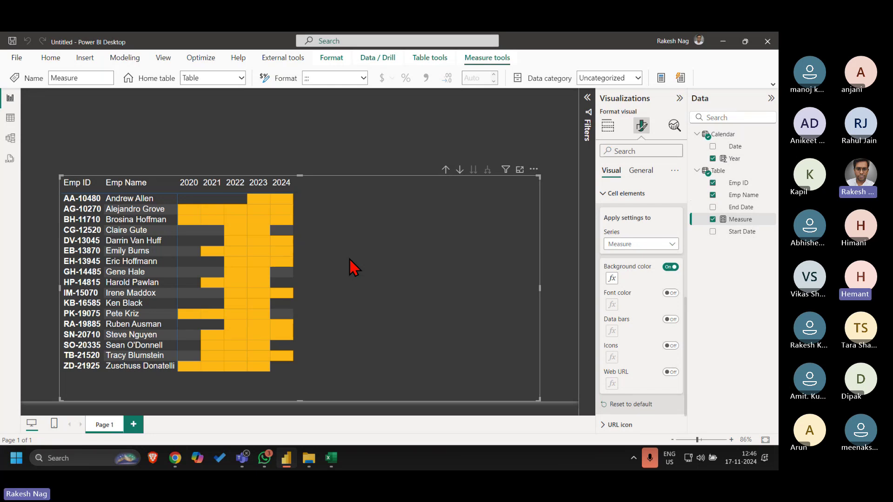
Move the matrix visual slightly up and to the right on the report page
left_click(346, 148)
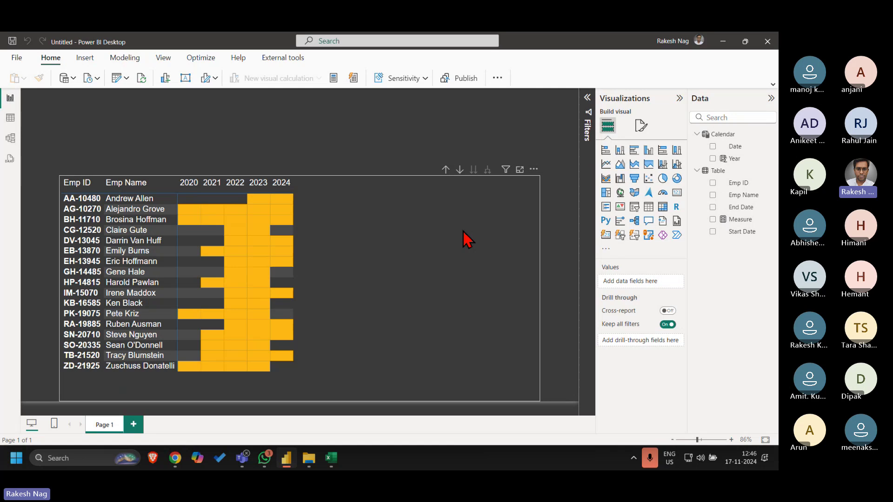
left_click(534, 171)
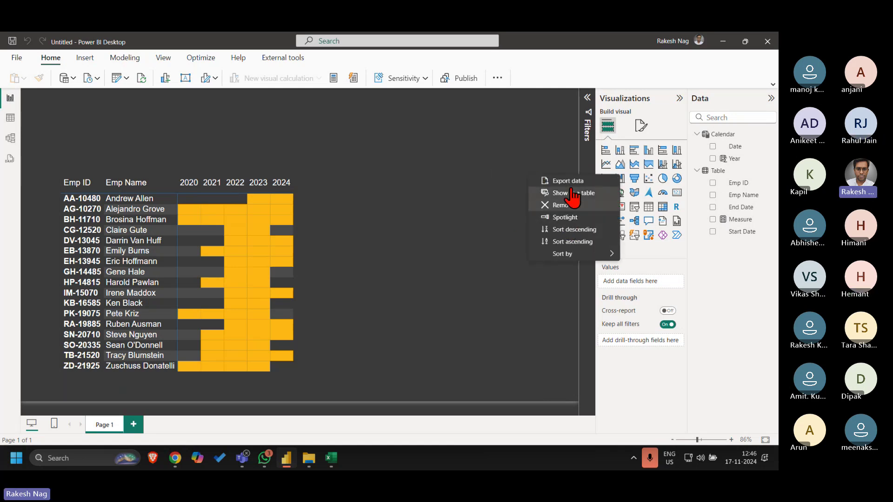
left_click(365, 241)
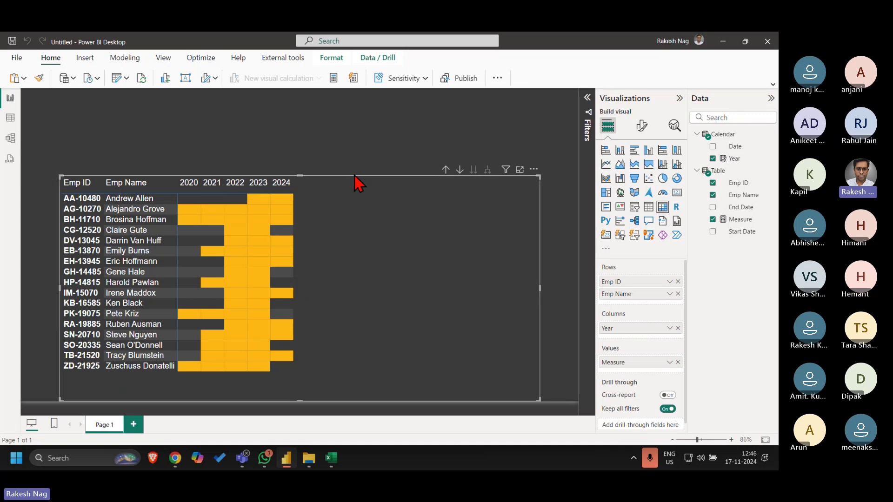
left_click_drag(354, 175, 370, 163)
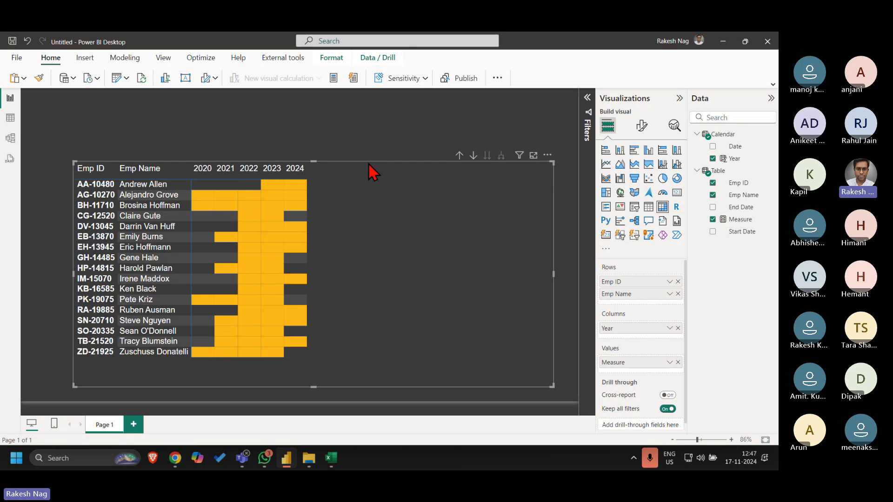
Switch to the Excel workbook and select the End Date header in D1 to review the source data
key("alt+Tab")
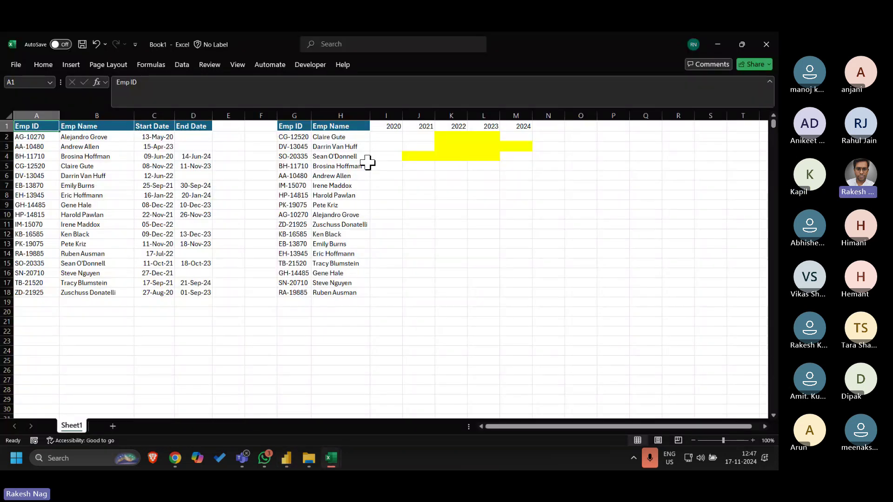
key("Right")
key("Right")
key("Right")
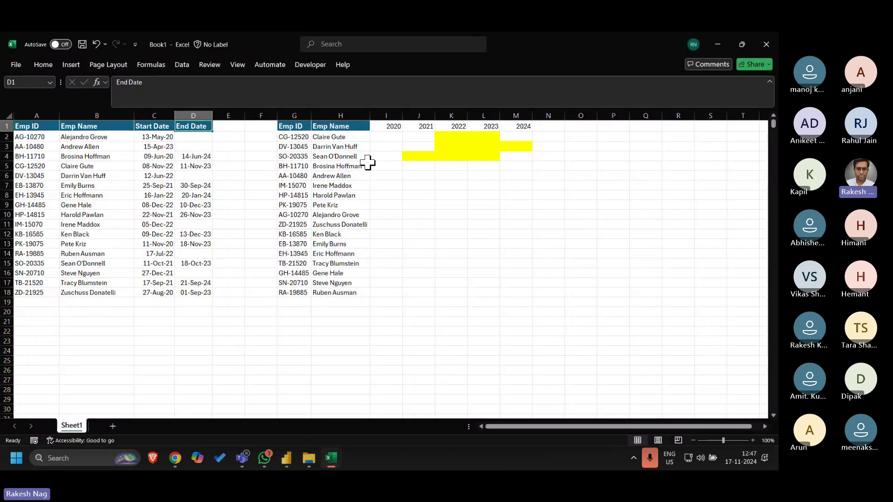
Return to Power BI Desktop and open the Calendar table in Table view
key("alt+Tab")
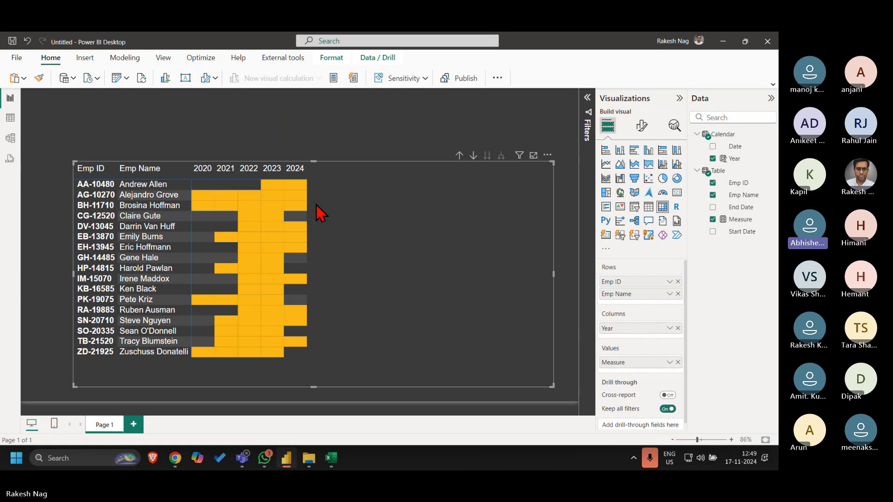
left_click(11, 118)
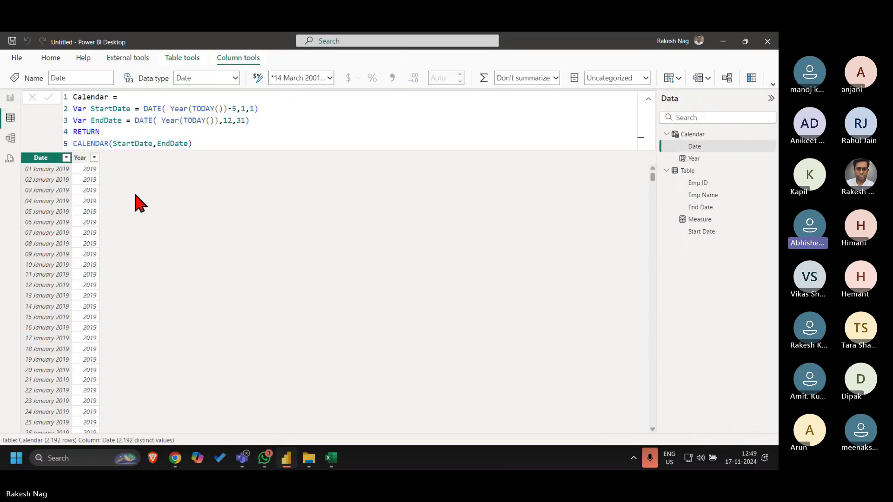
Show the employee Table's data and sort it ascending by Emp Name
left_click(722, 171)
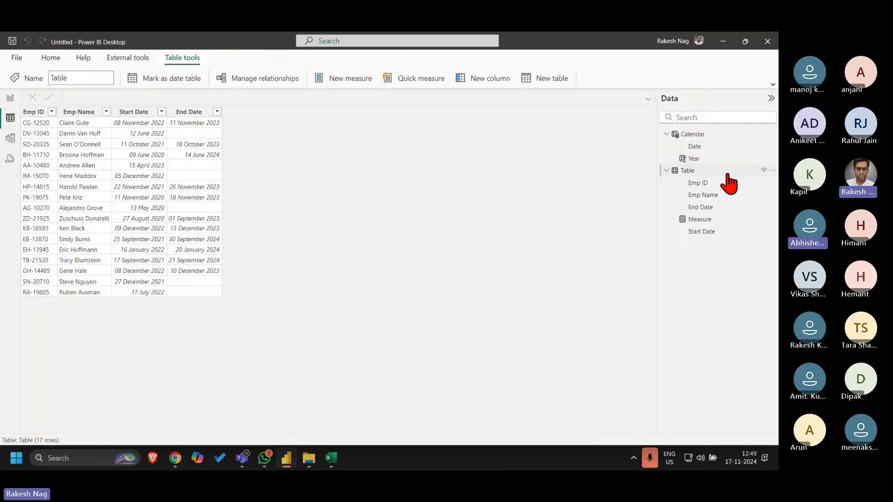
left_click(104, 113)
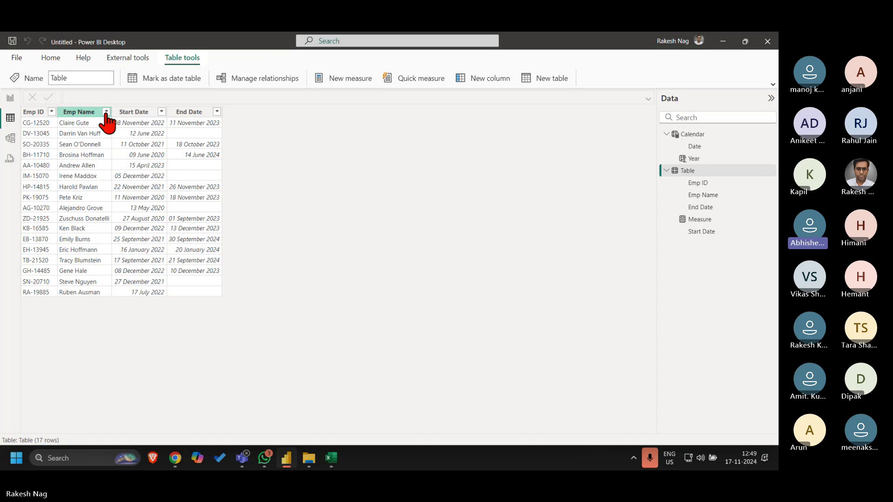
left_click(106, 111)
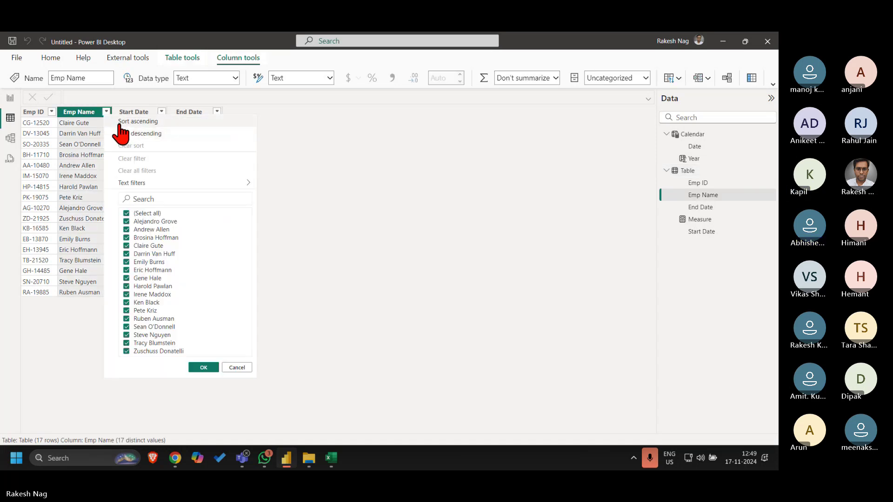
left_click(119, 122)
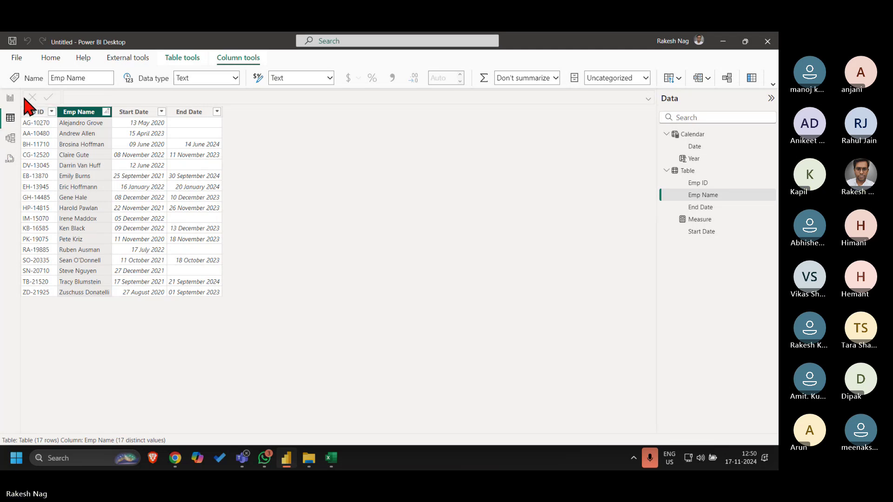
Return to the report page and turn on column subtotals for the matrix
left_click(10, 99)
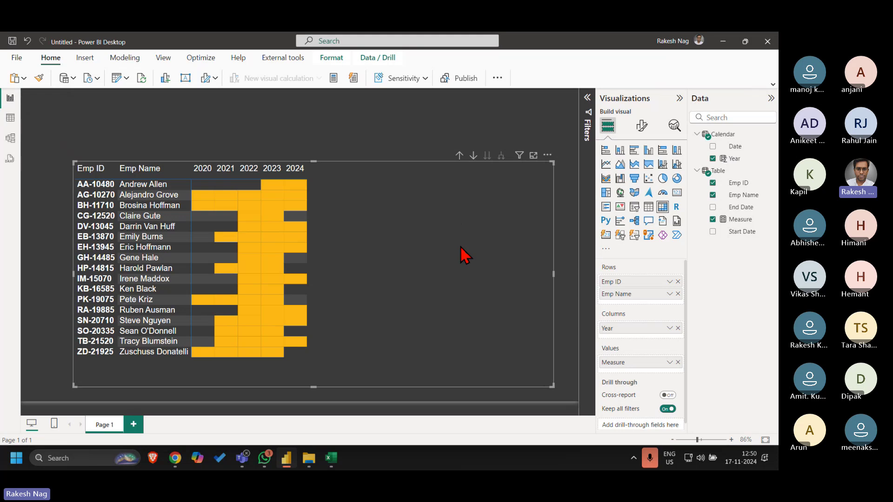
left_click(645, 126)
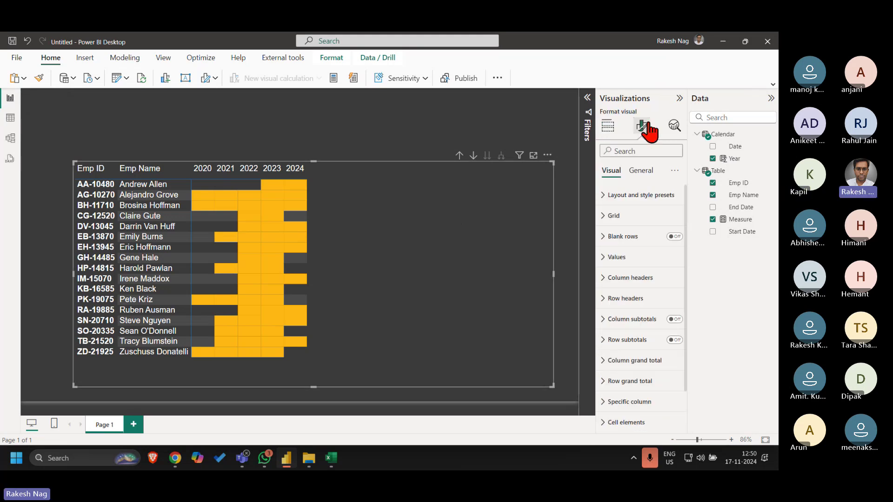
left_click(675, 320)
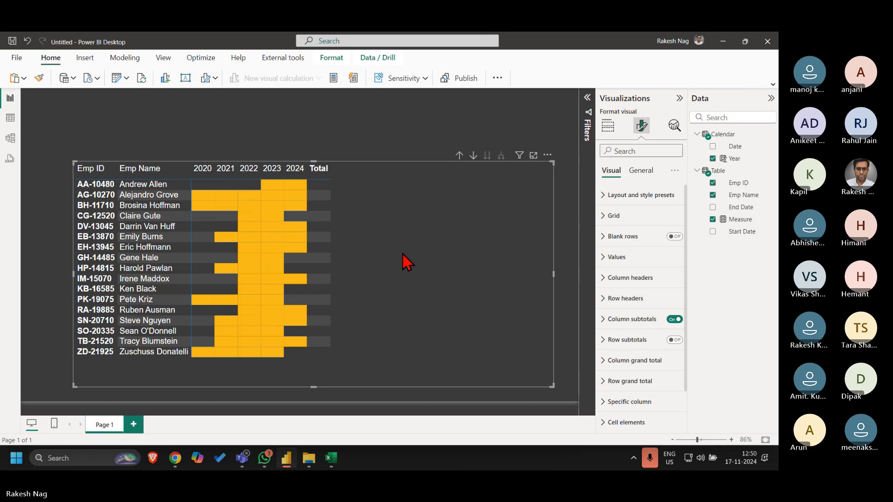
Set the matrix's column subtotal label to "Still Working?"
left_click(637, 320)
scroll(638, 326, "down", 4)
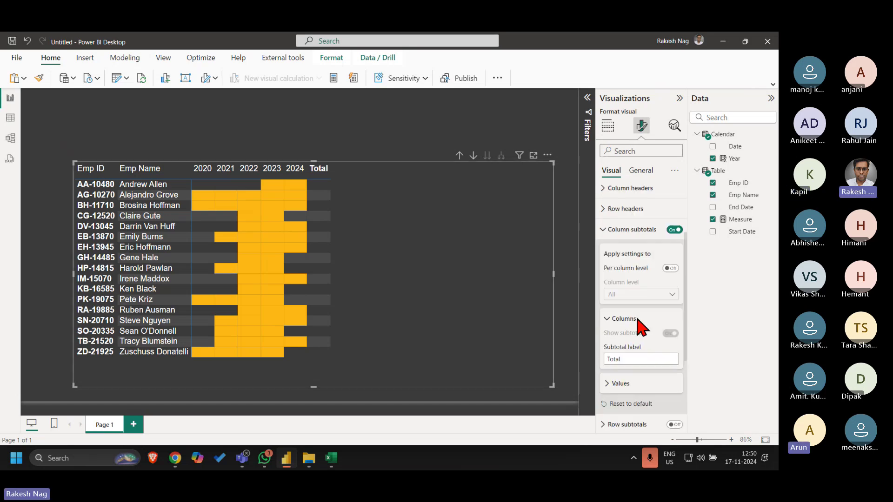
left_click(629, 288)
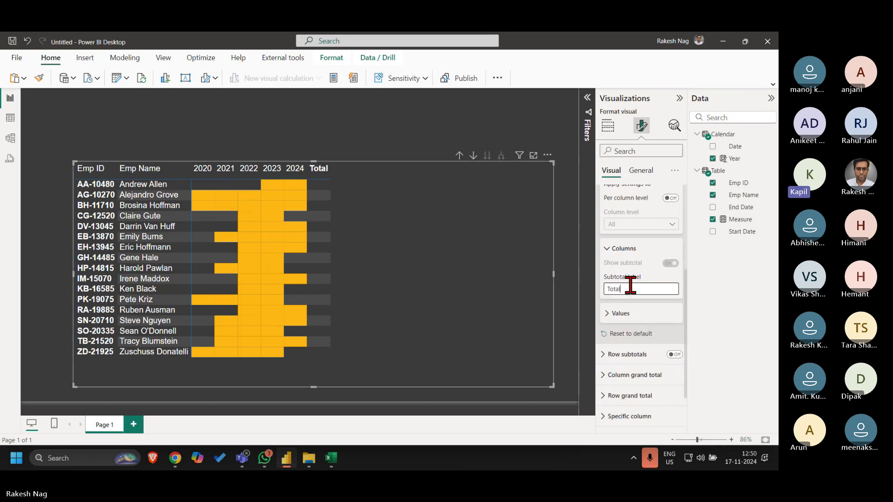
double_click(631, 286)
key("BackSpace")
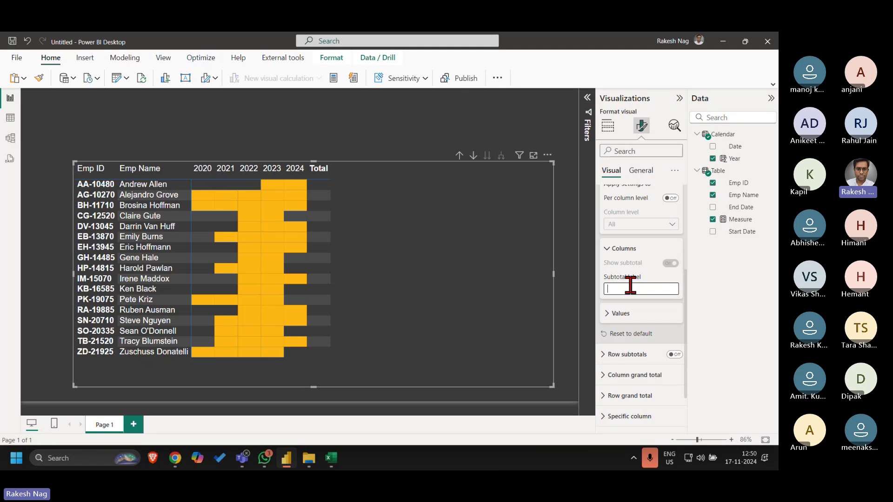
type("S")
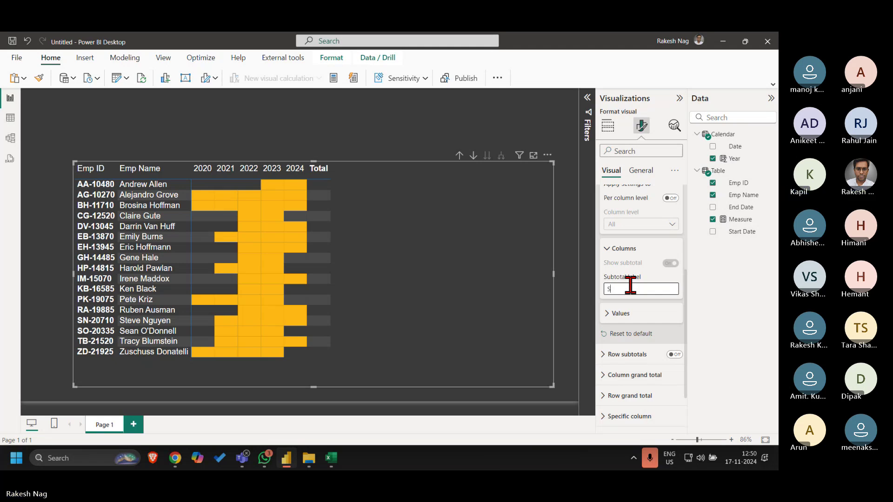
type("till Working?")
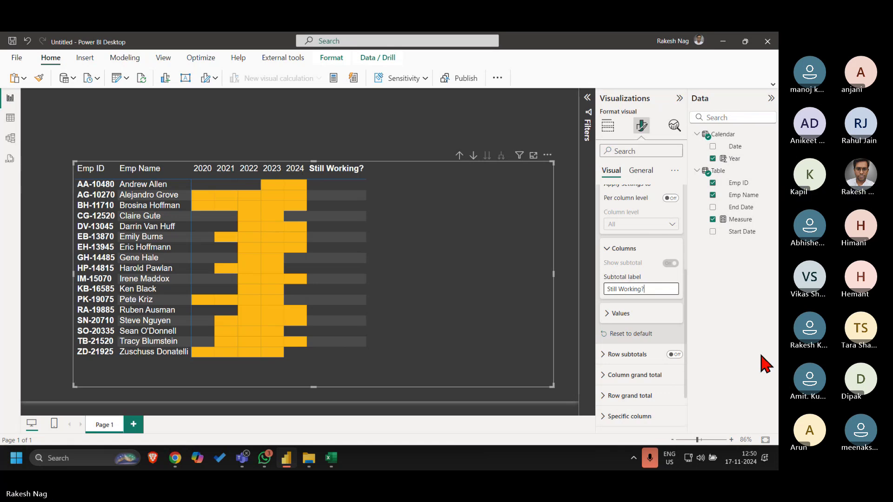
scroll(641, 331, "up", 1)
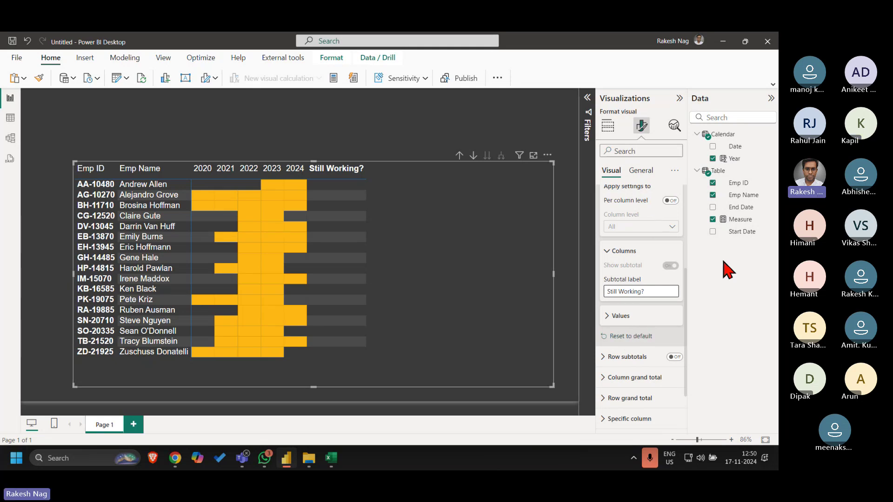
Open Measure's formula, copy the whole IF expression after RETURN, and delete it from the formula
left_click(741, 220)
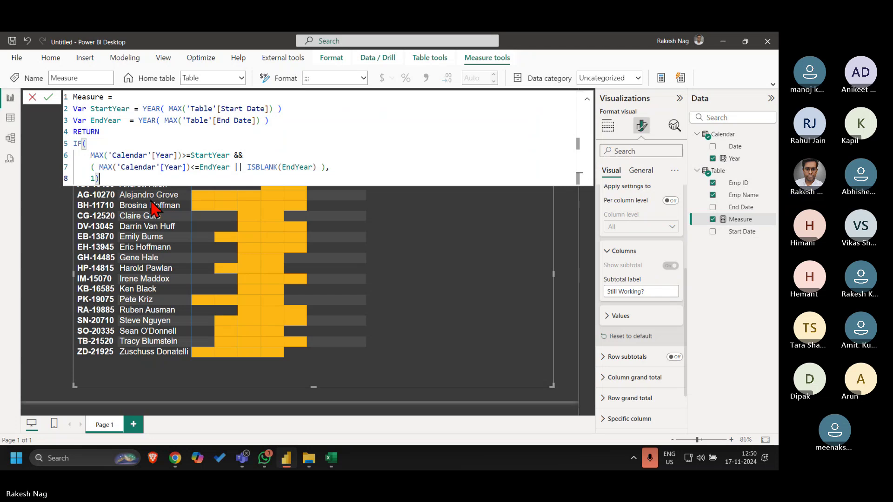
key("shift+Up")
key("shift+Up")
key("shift+Up")
key("Down")
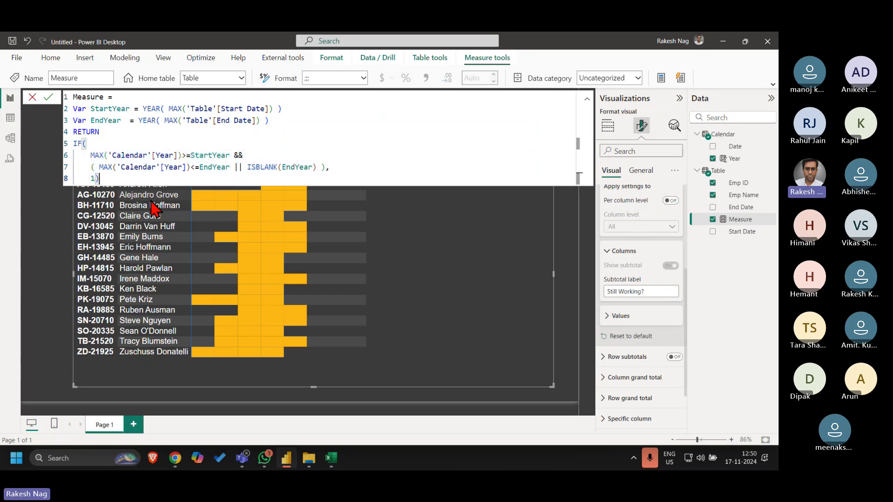
key("shift+Up")
key("shift+Up")
key("shift+Up")
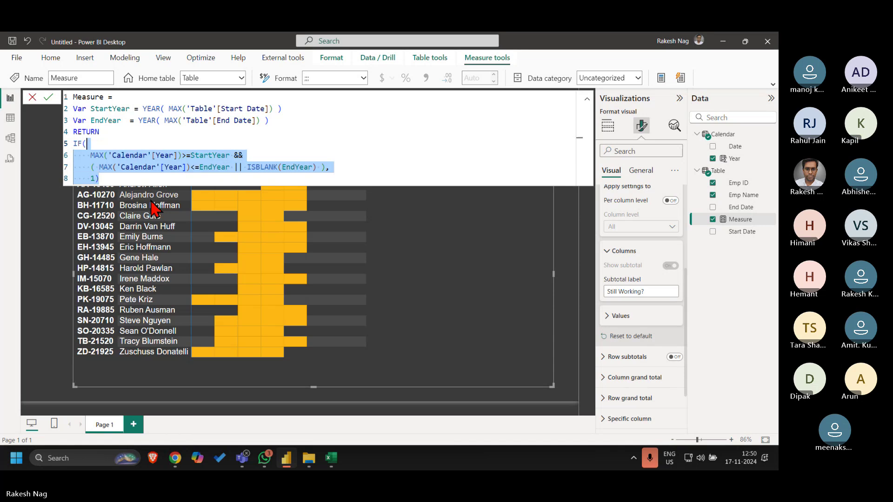
key("shift+Left")
key("shift+Left")
key("shift+Left")
key("ctrl+c")
key("BackSpace")
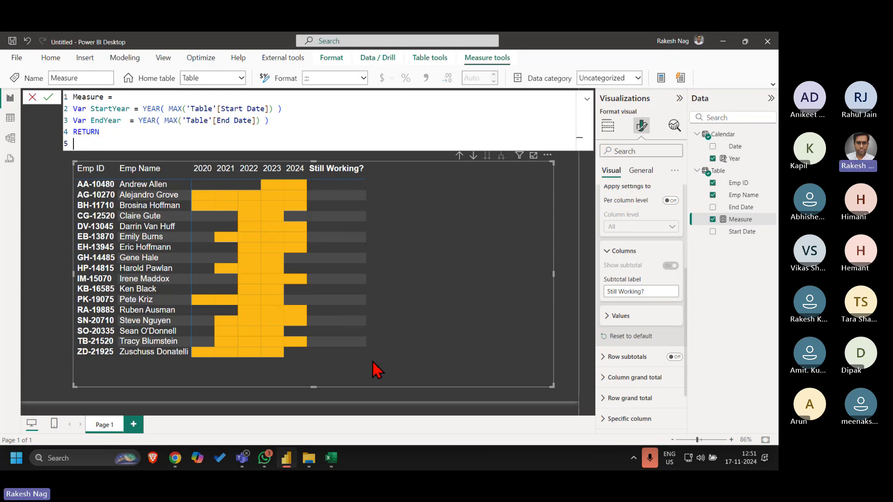
Start a new return expression in Measure with IF(ISFILTERED(
type("IF(i")
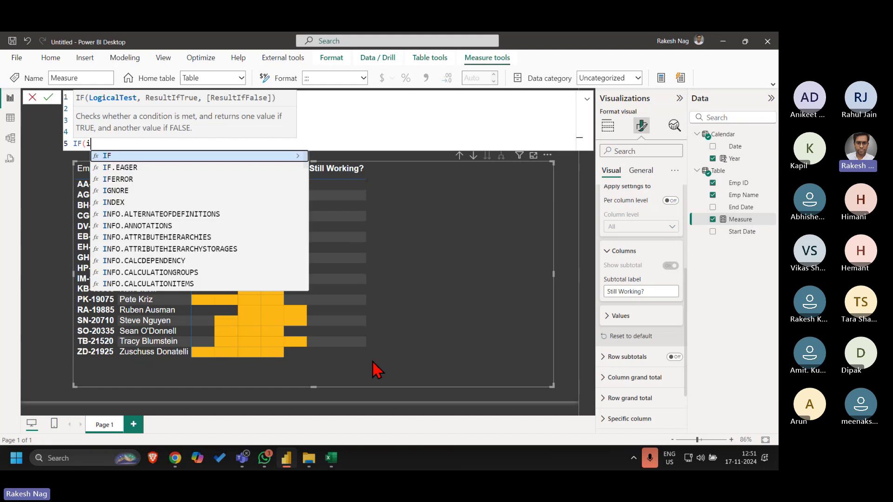
type("sfil")
key("Tab")
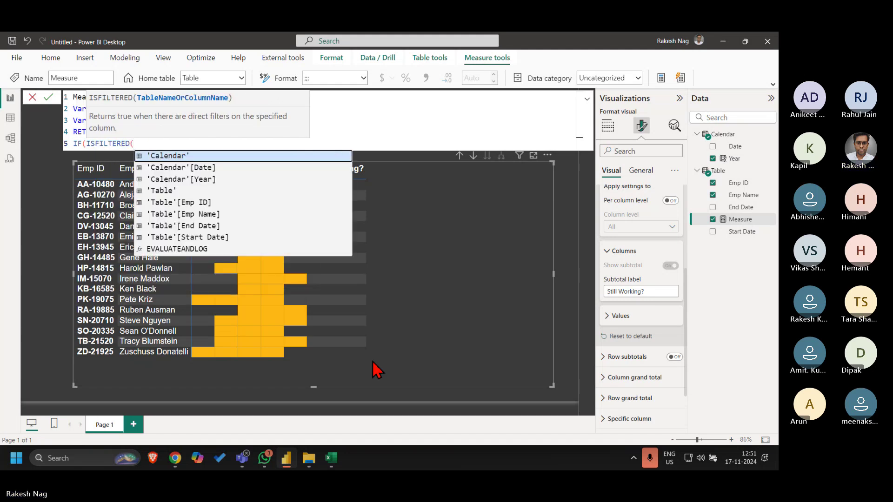
key("Down")
key("Down")
key("Down")
key("Down")
key("Tab")
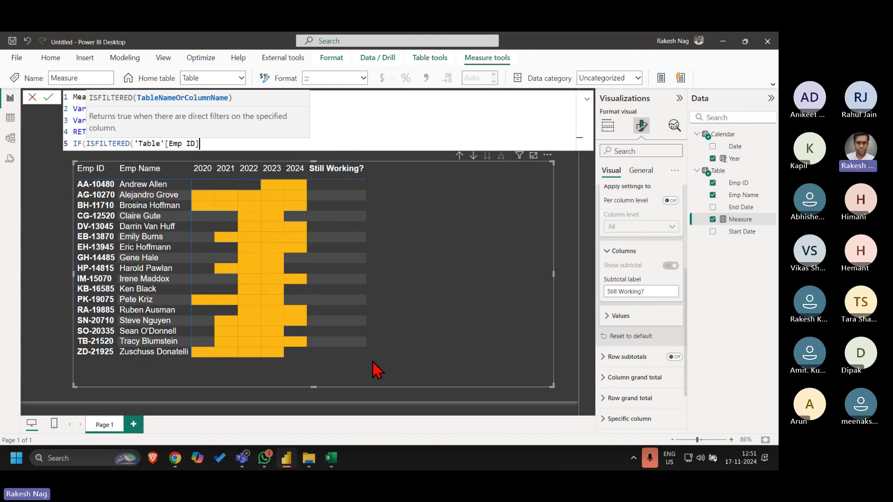
type(")")
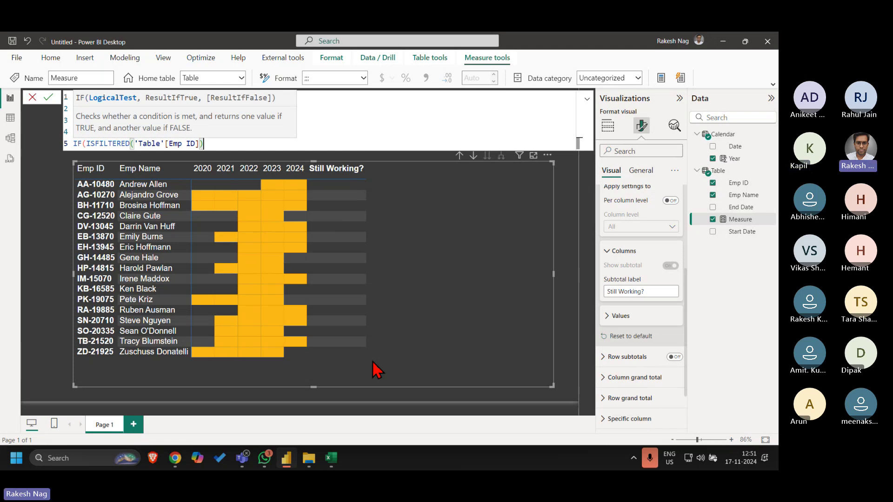
key("BackSpace")
key("BackSpace")
key("BackSpace")
key("BackSpace")
key("BackSpace")
key("BackSpace")
key("BackSpace")
key("BackSpace")
key("BackSpace")
key("BackSpace")
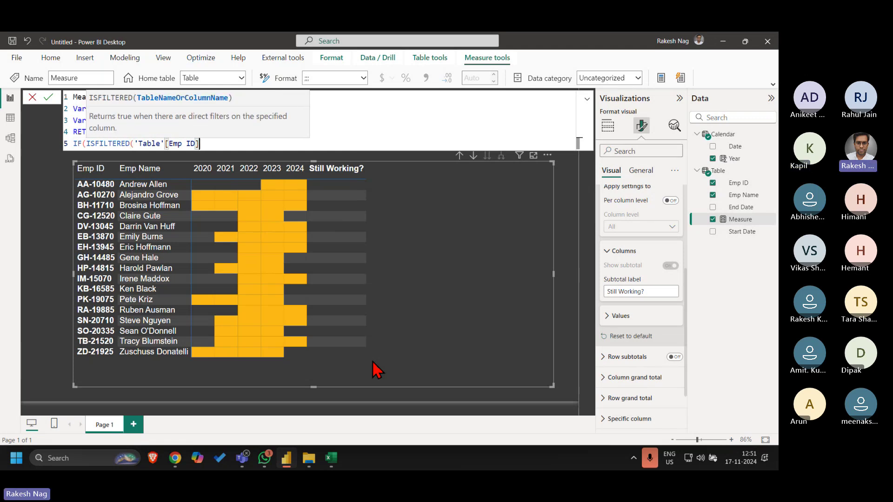
key("BackSpace")
key("BackSpace")
key("BackSpace")
key("BackSpace")
key("BackSpace")
key("BackSpace")
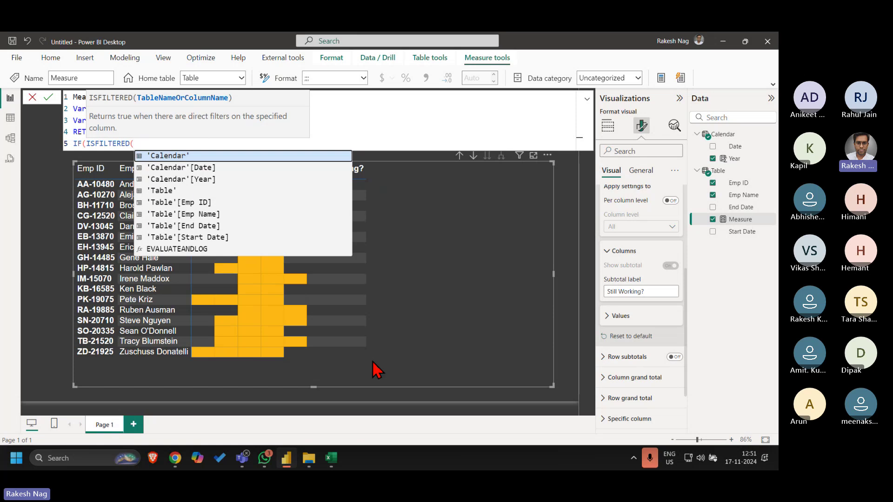
Complete Measure's return expression as IF(ISFILTERED('Calendar'[Year]),"",1) and commit the formula
type("c")
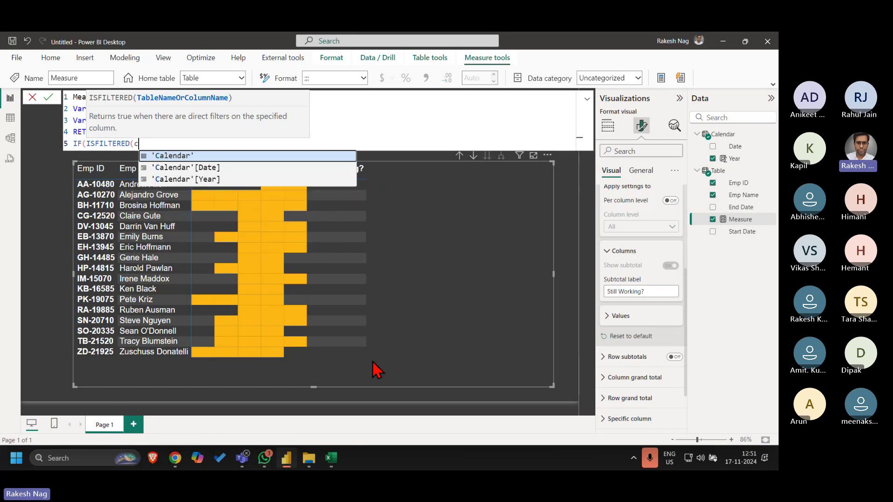
key("Down")
key("Down")
key("Tab")
type(")")
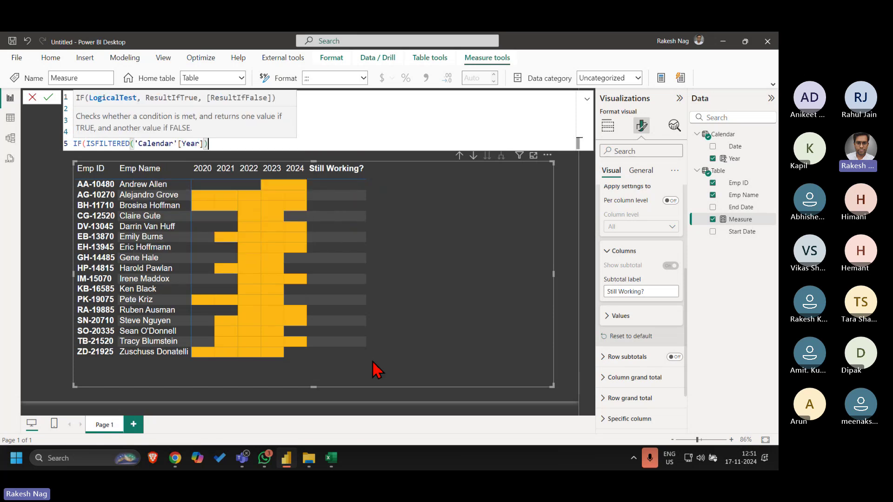
type(",")
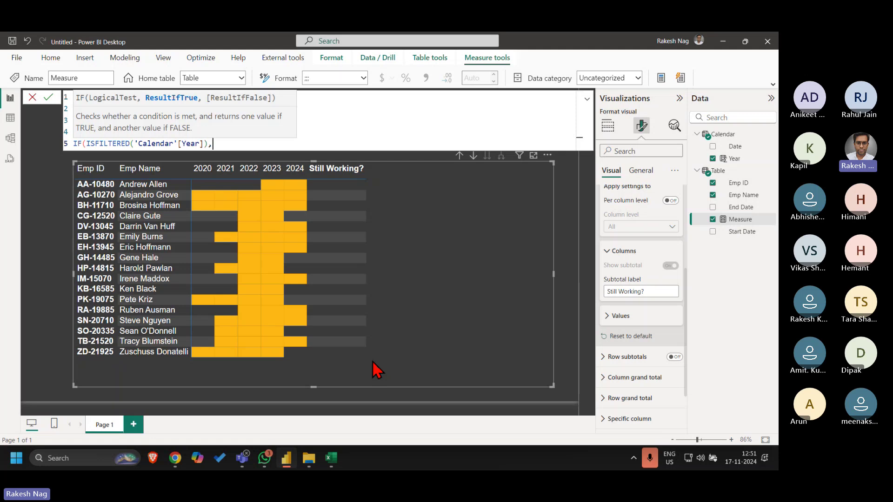
type(",1)")
key("Left")
key("Left")
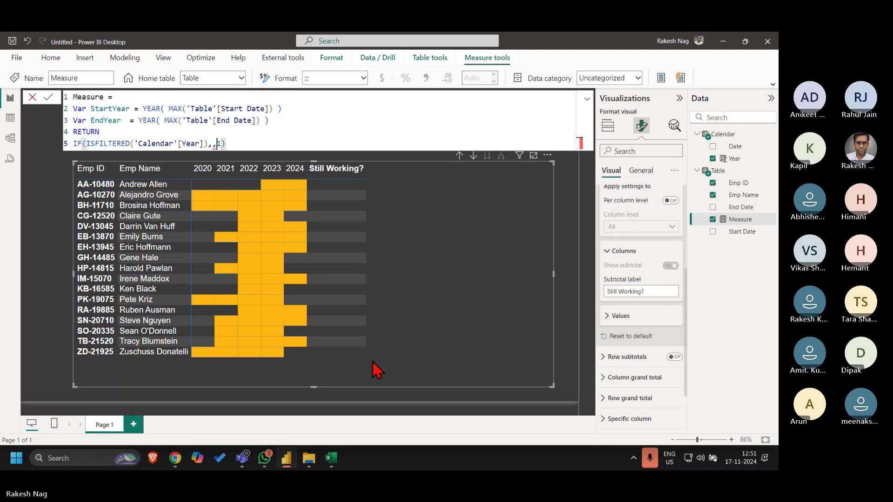
key("BackSpace")
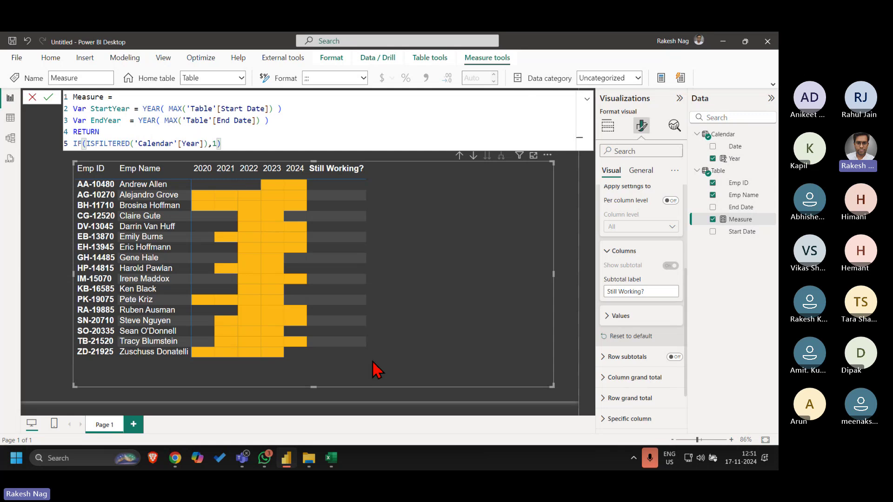
type("\"\",")
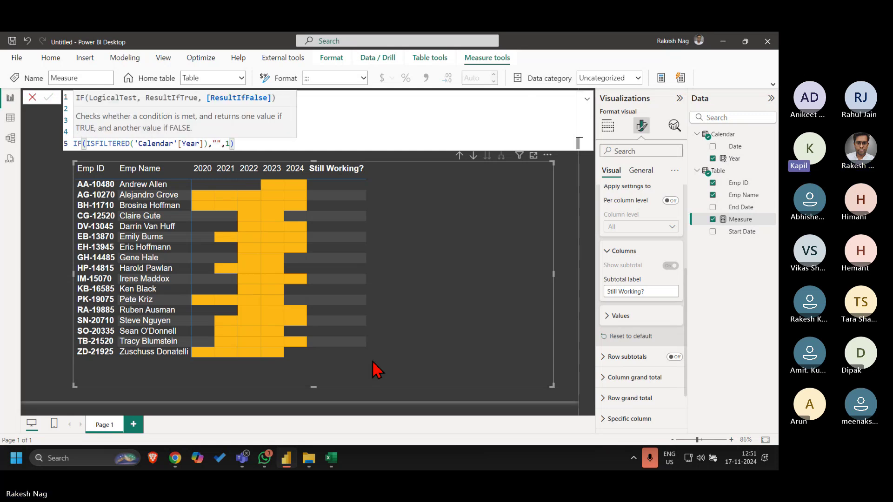
key("Return")
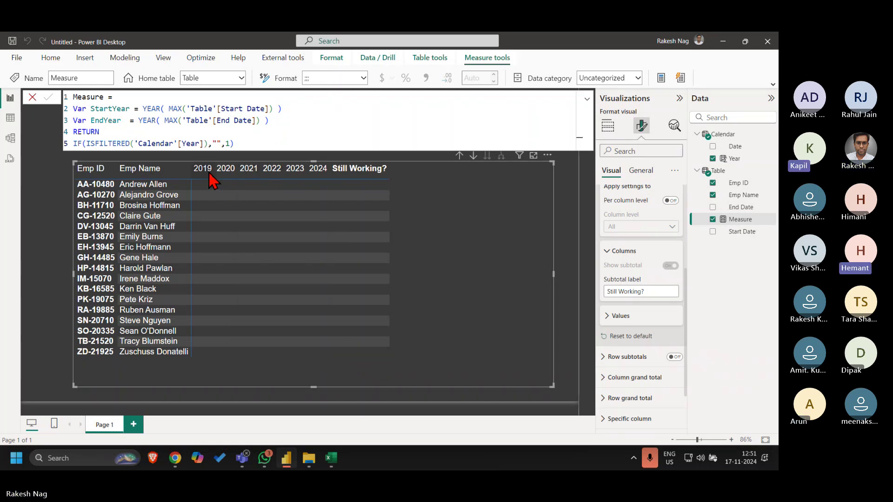
Set the false result of Measure's IF expression to a first name in quotes as test text and commit the formula
left_click(261, 145)
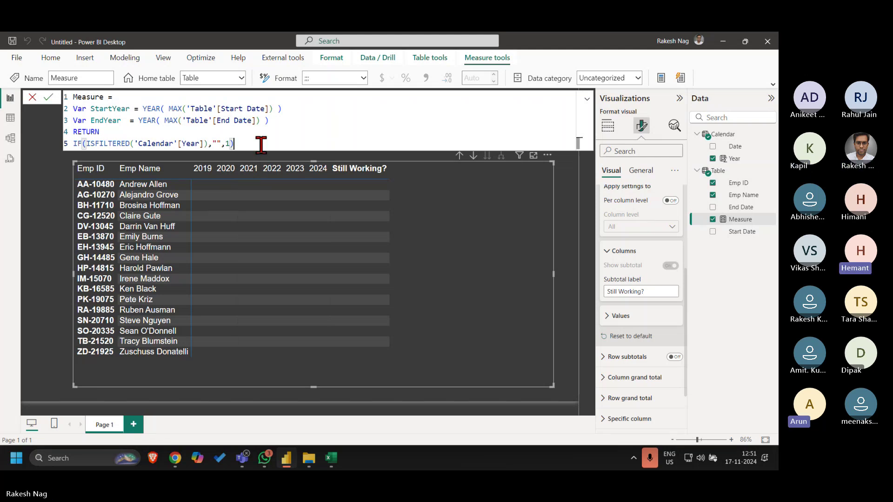
key("BackSpace")
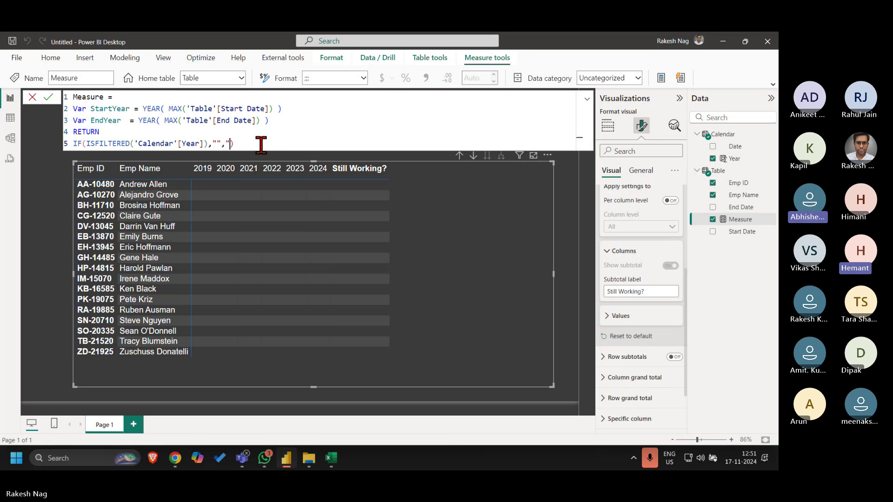
type("\"ra\"")
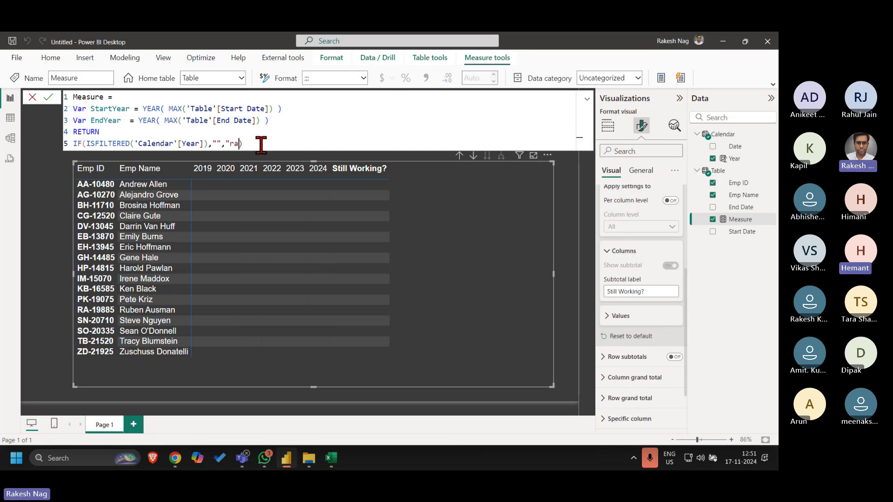
type("kesh")
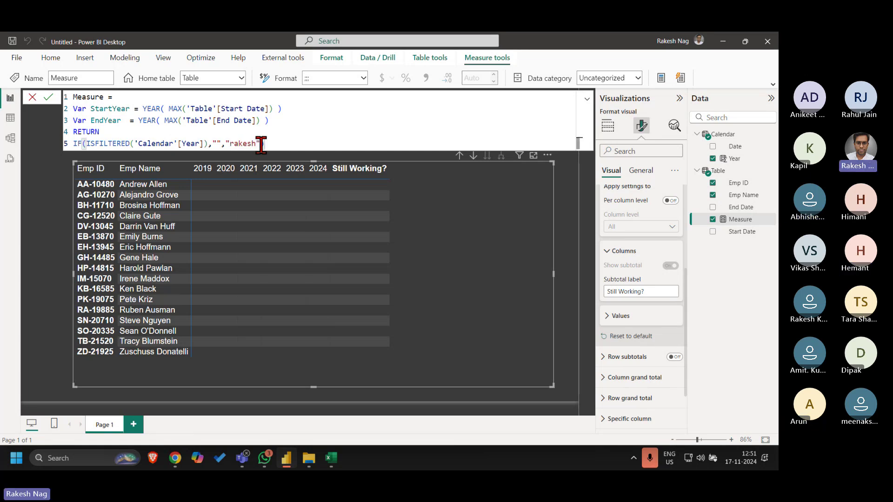
key("Return")
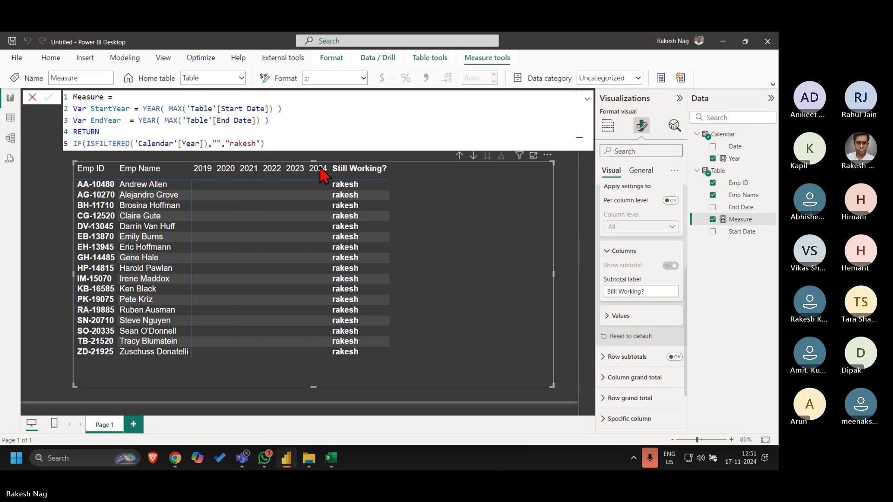
Break Measure's return expression after ISFILTERED('Calendar'[Year]), and indent the remaining arguments two levels on the new line
left_click(269, 144)
type(")")
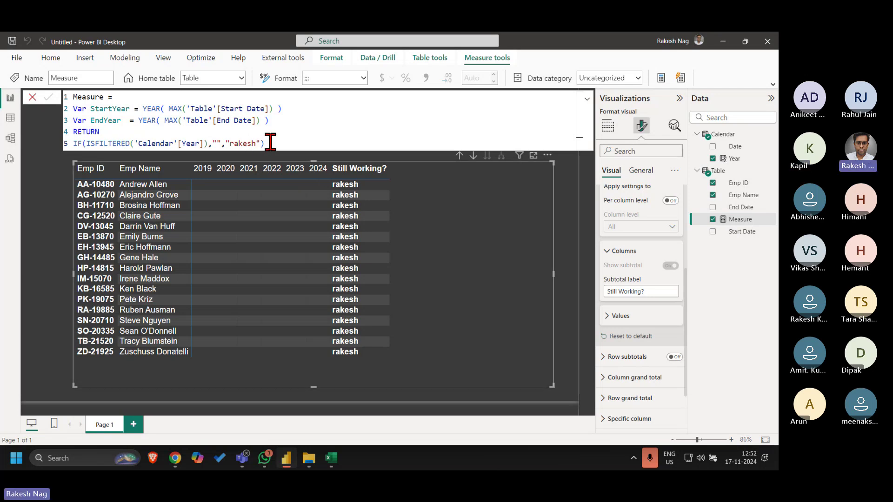
left_click(270, 143)
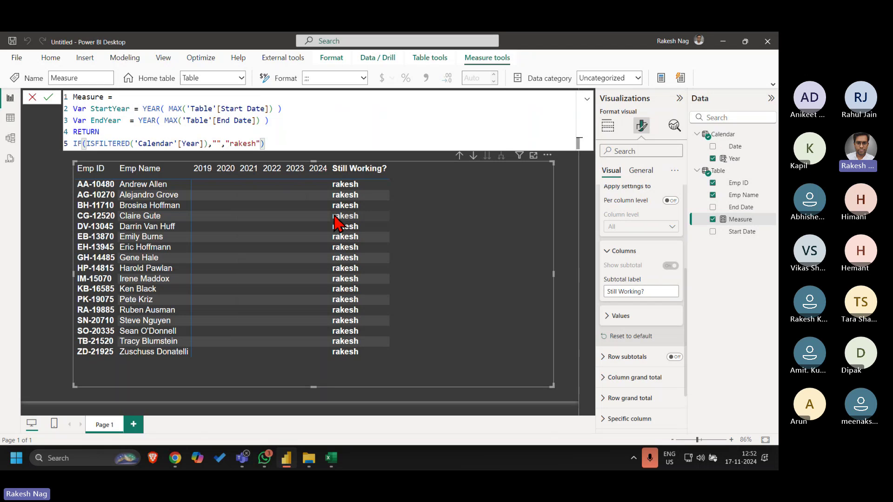
key("Left")
key("Left")
key("Left")
key("Left")
key("Left")
key("Left")
key("Left")
key("Left")
key("Left")
key("Left")
key("Left")
key("shift+Return")
key("Tab")
key("Tab")
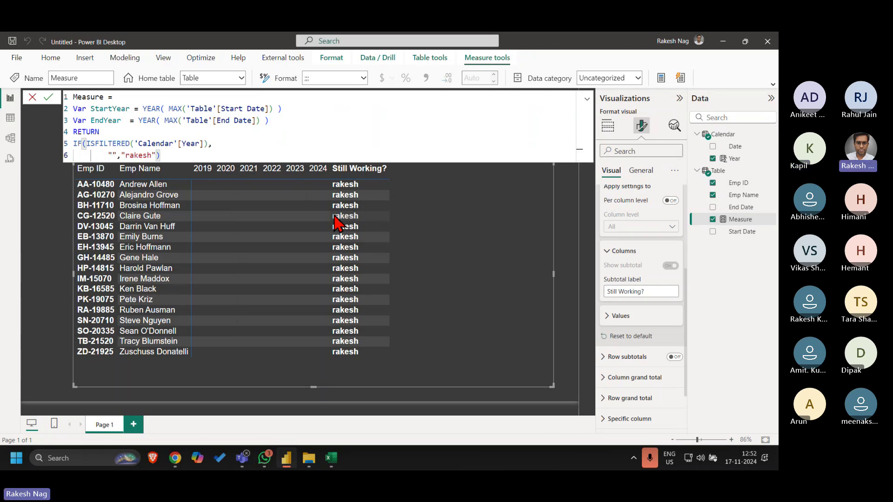
Paste the copied IF expression in place of the empty true result and put the false result on its own line
key("ctrl+v")
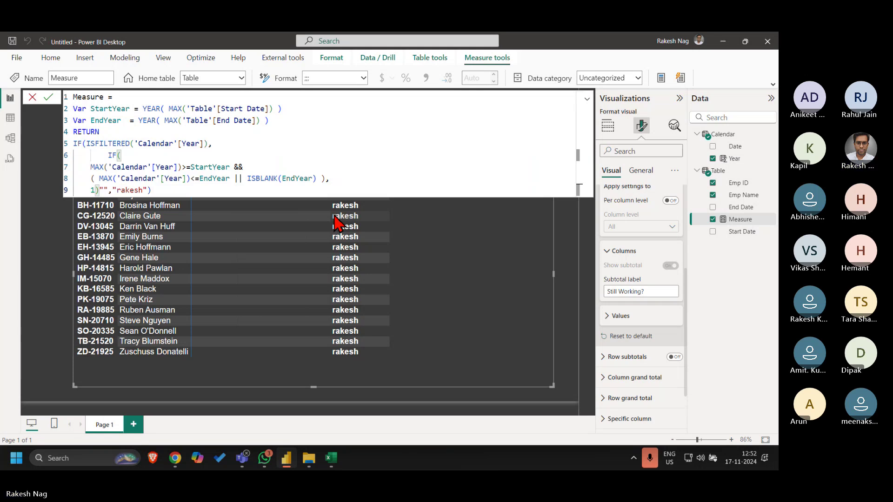
type(")")
key("Right")
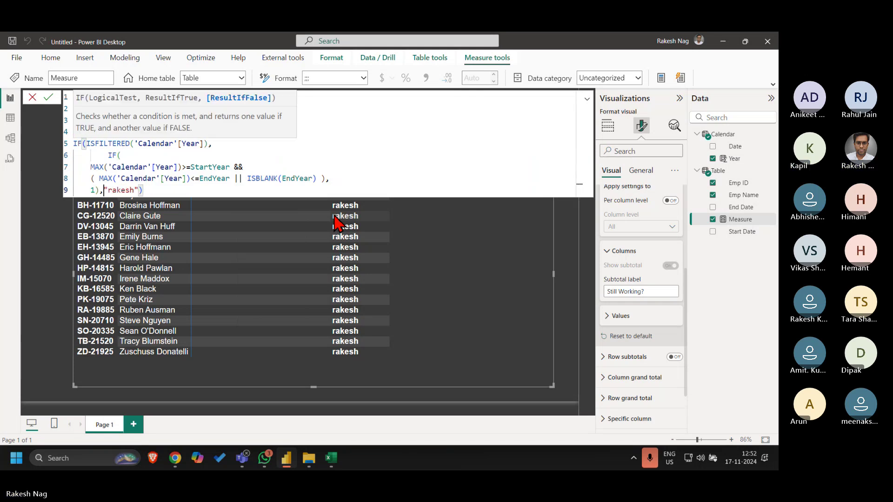
key("shift+Return")
Indent both MAX('Calendar'[Year]) condition lines of the nested IF two levels further
key("Up")
key("Up")
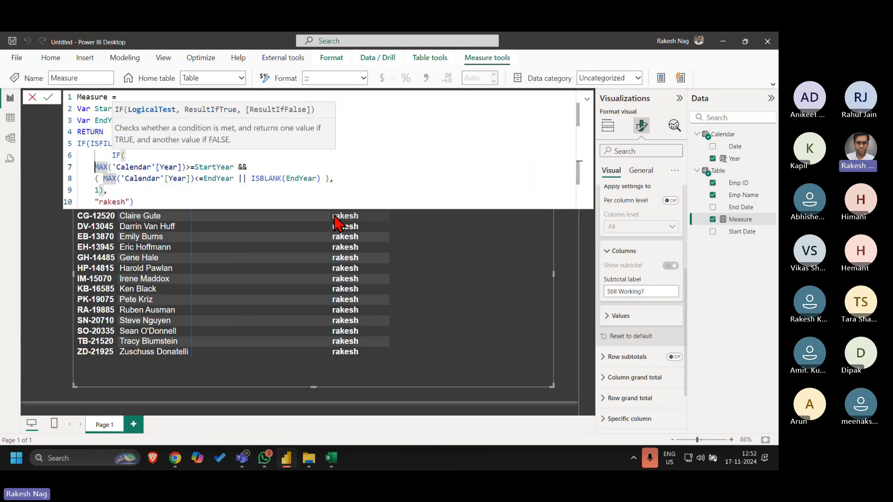
key("Tab")
key("Tab")
key("Down")
key("ctrl+Home")
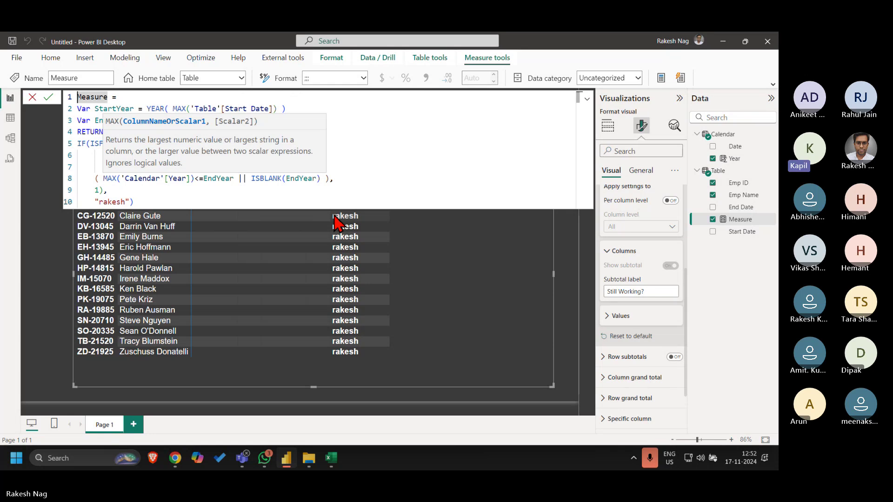
key("Down")
key("Down")
key("Down")
key("Down")
key("Down")
key("Down")
key("Down")
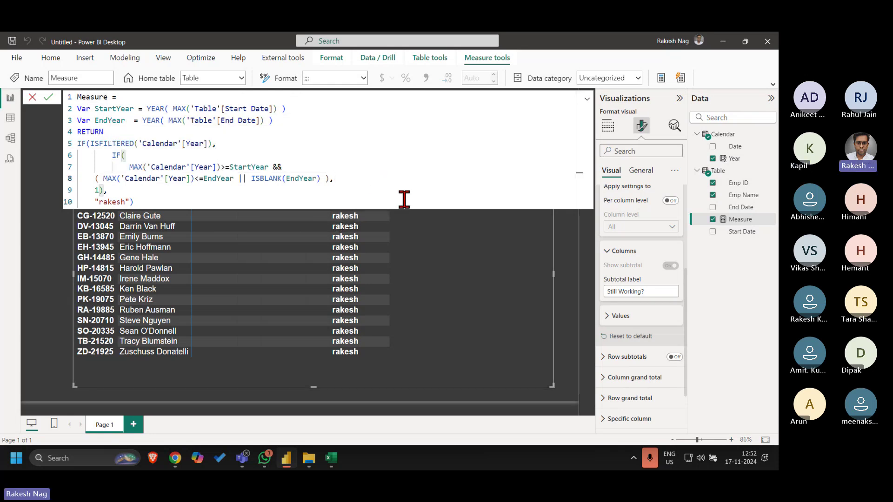
key("Tab")
key("Tab")
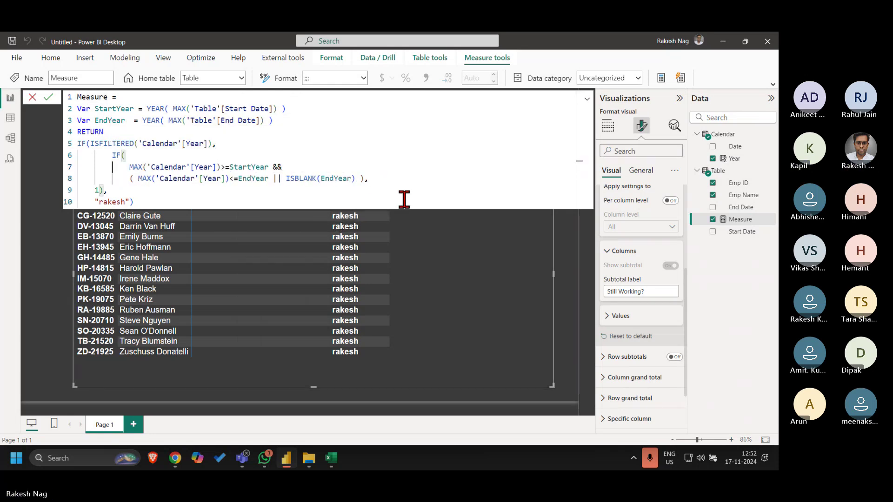
Indent the closing "1)," line of the nested IF to sit beneath its IF
key("Up")
key("Up")
key("Home")
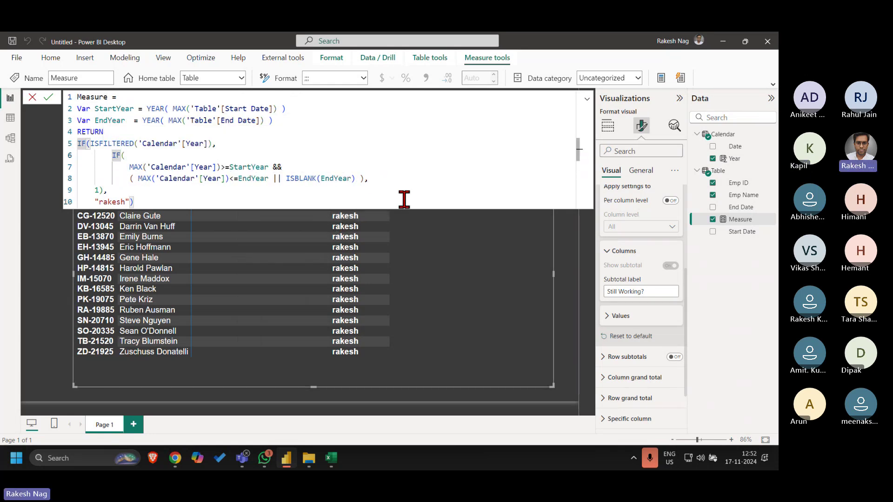
left_click(224, 143)
left_click(92, 190)
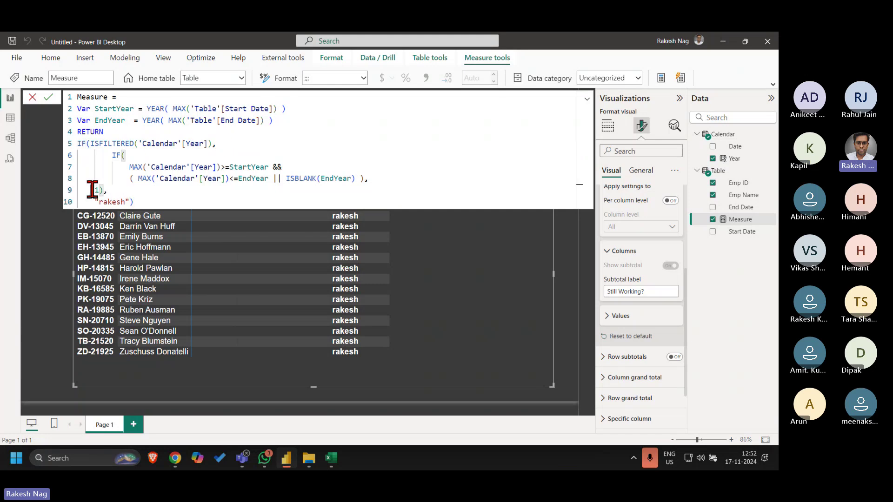
key("Tab")
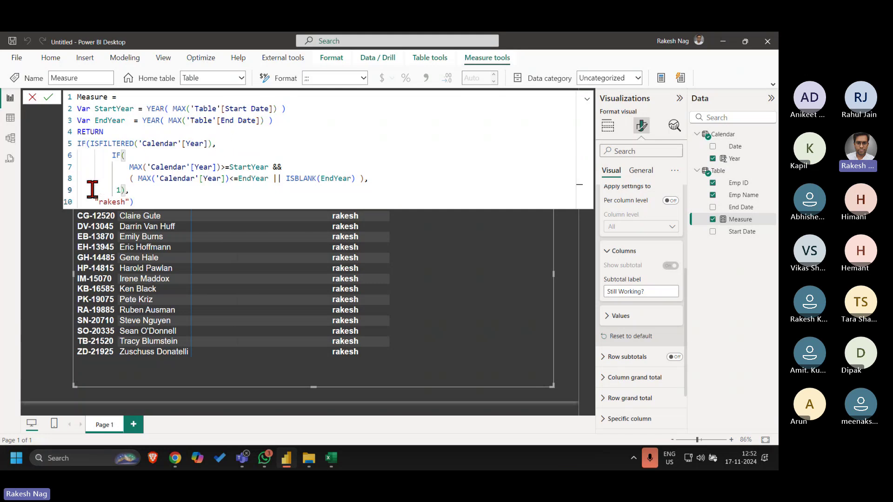
Delete the quoted test text from the false result of Measure's outer IF
left_click(114, 200)
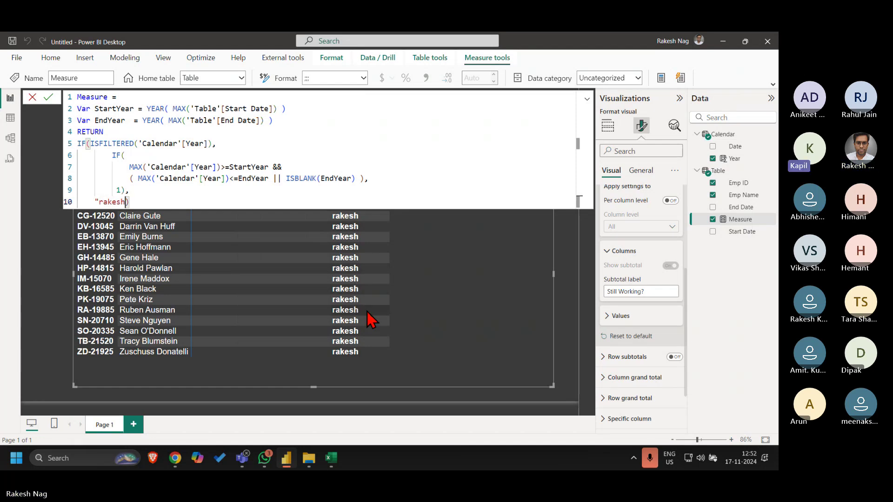
key("BackSpace")
key("BackSpace")
key("BackSpace")
key("BackSpace")
key("BackSpace")
key("BackSpace")
key("BackSpace")
key("BackSpace")
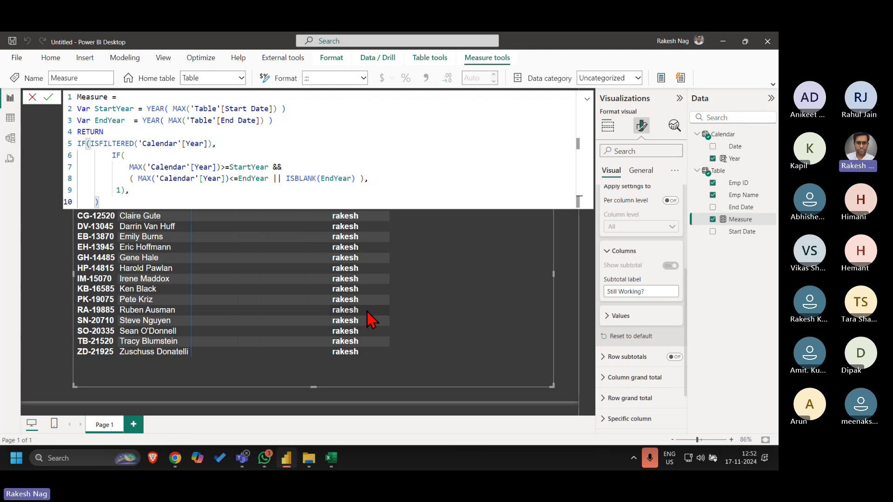
type("end")
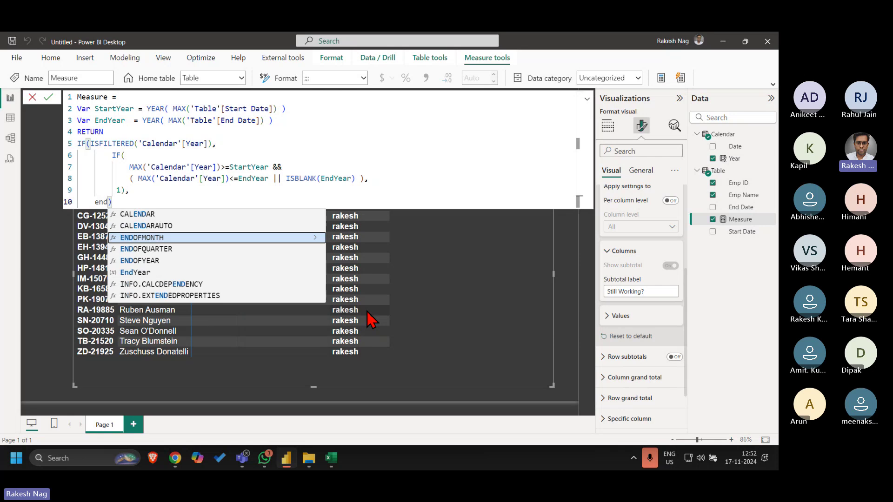
key("Down")
key("Down")
key("Tab")
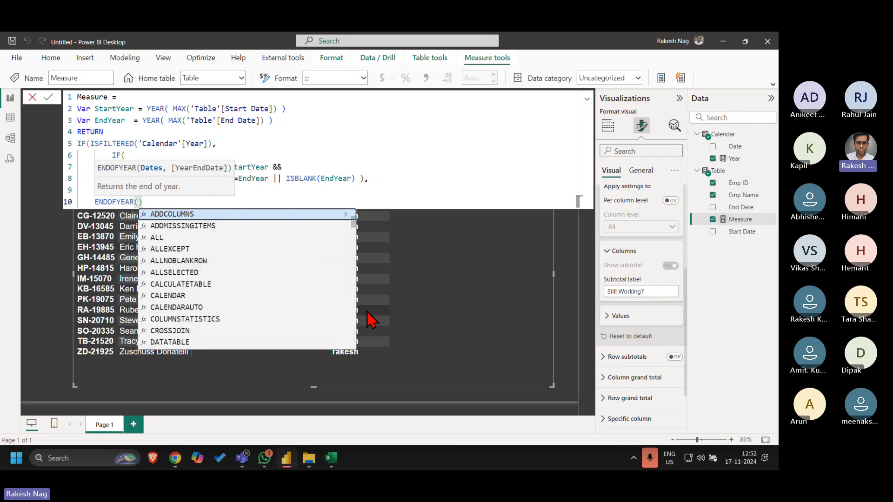
key("BackSpace")
key("BackSpace")
key("BackSpace")
key("BackSpace")
key("BackSpace")
key("BackSpace")
key("BackSpace")
key("BackSpace")
key("BackSpace")
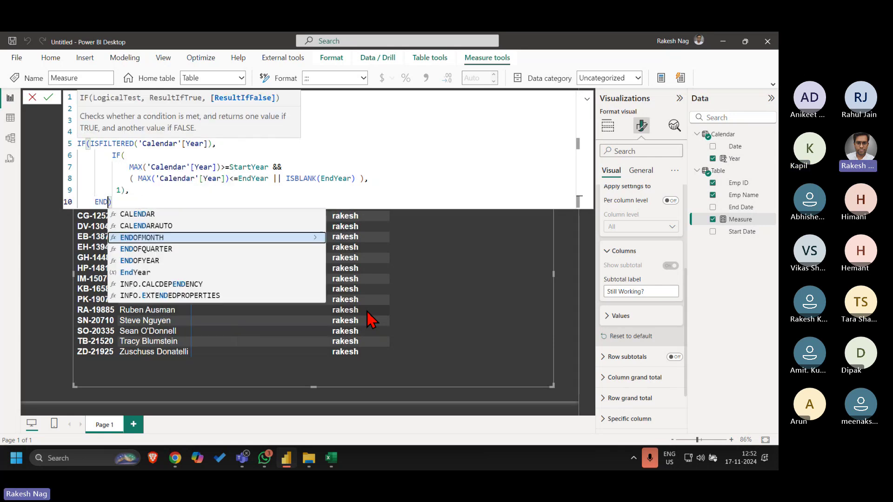
key("BackSpace")
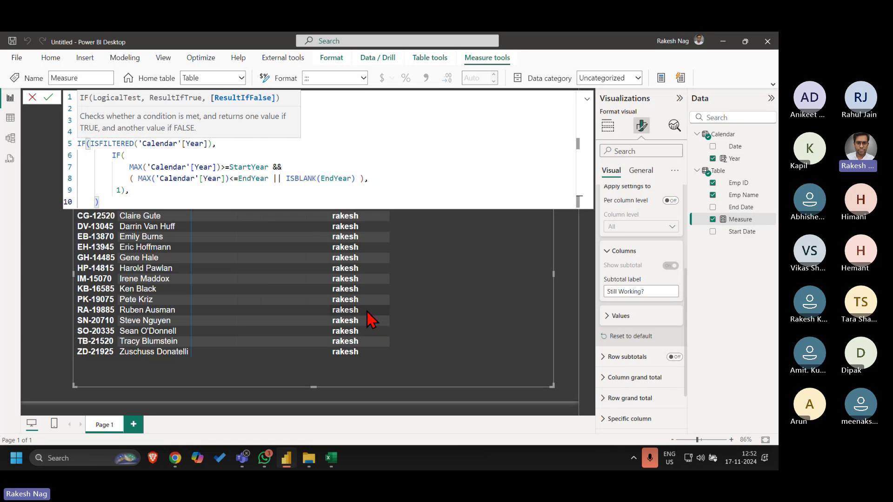
Insert the EndYear variable as the outer IF's false result, with the closing parenthesis on a separate line
key("Return")
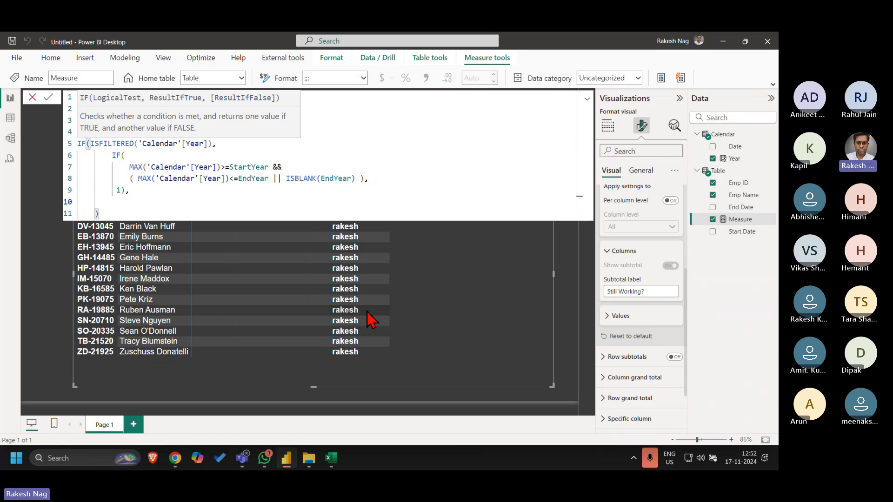
type("End")
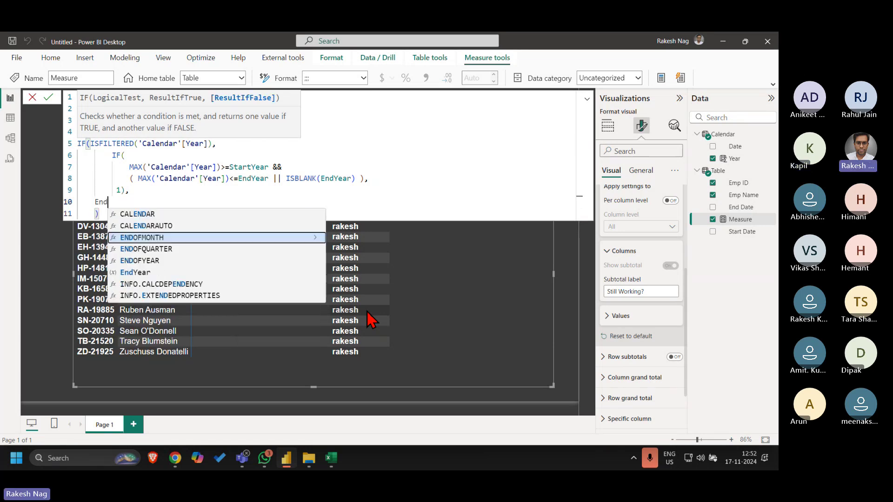
key("Down")
key("Down")
key("Down")
key("Tab")
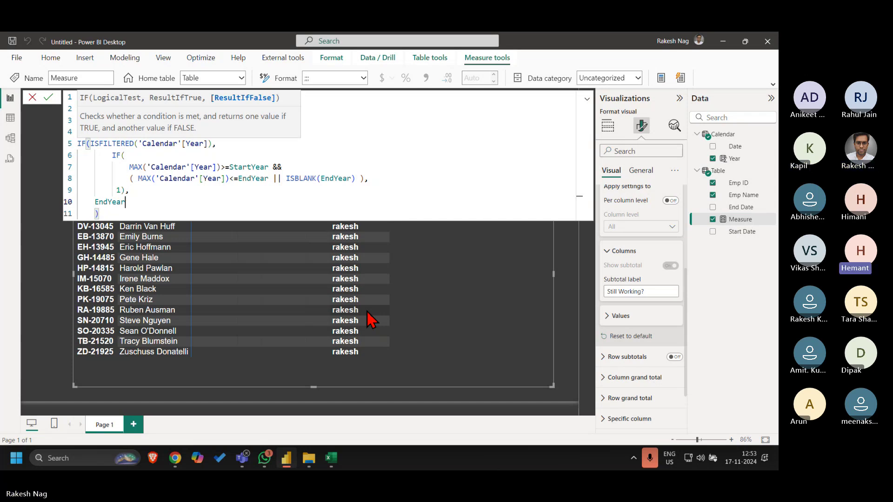
Wrap EndYear as IF(ISBLANK(EndYear),1), commit Measure's formula and close the formula editor
key("Left")
key("Left")
key("Left")
key("Left")
key("Left")
key("Left")
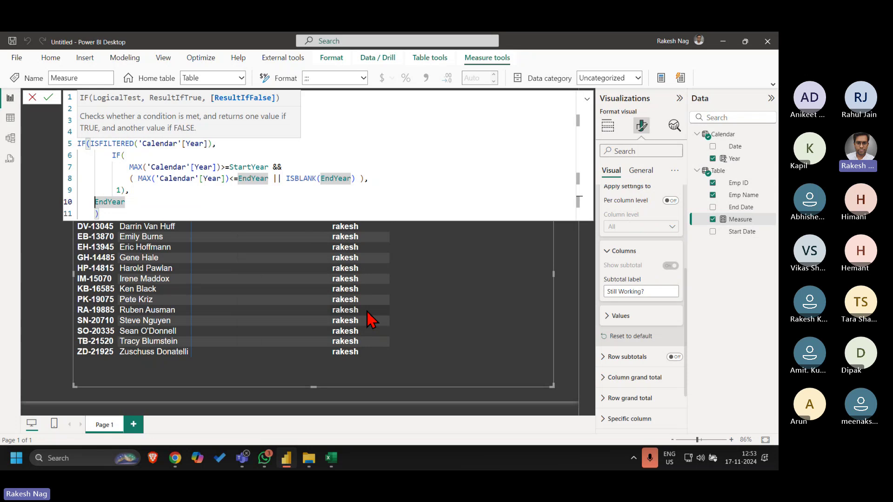
type("if")
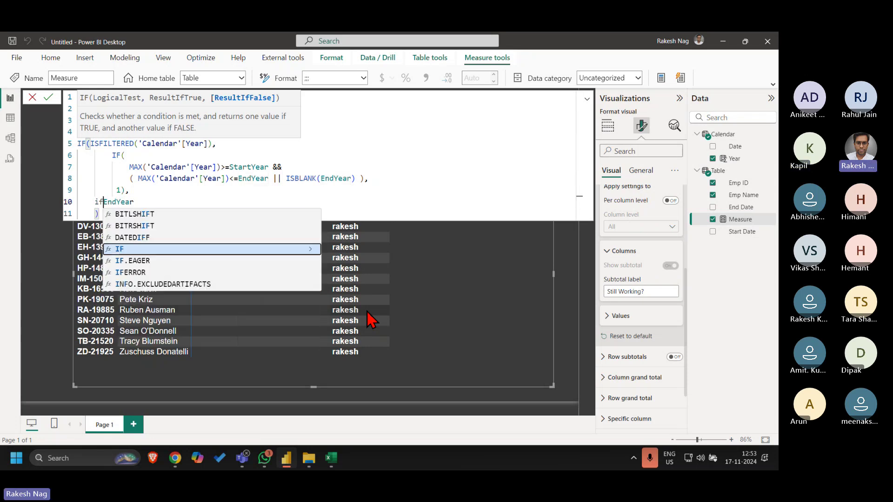
key("Tab")
type("isbk")
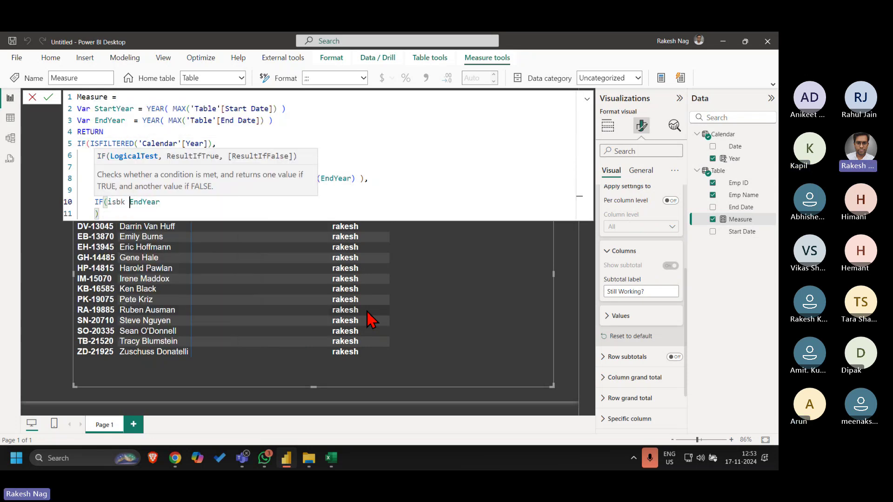
key("Tab")
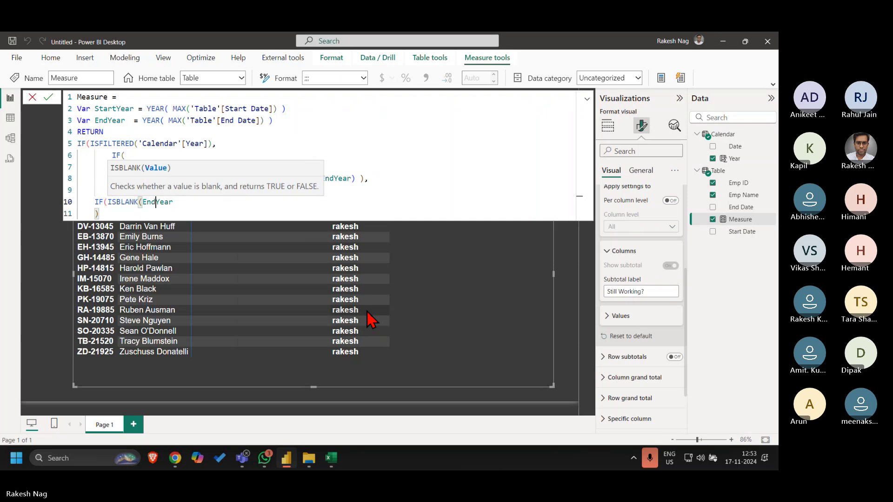
key("Right")
type("),")
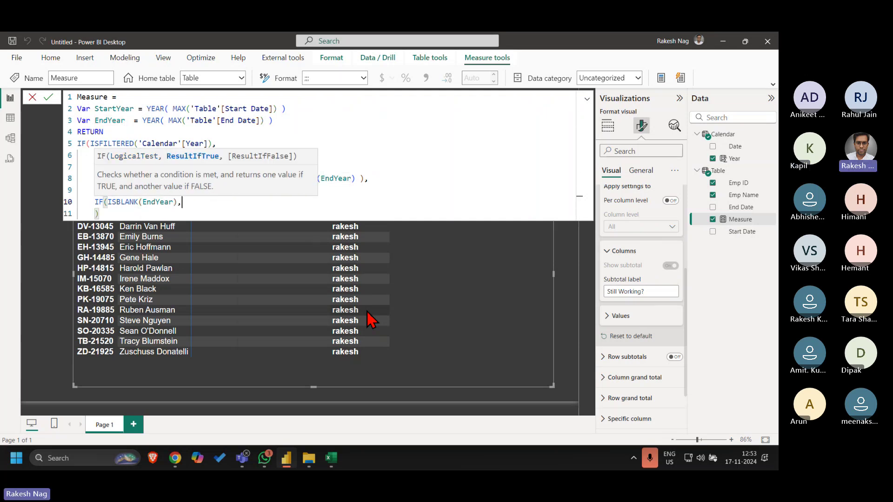
type("1)")
key("Return")
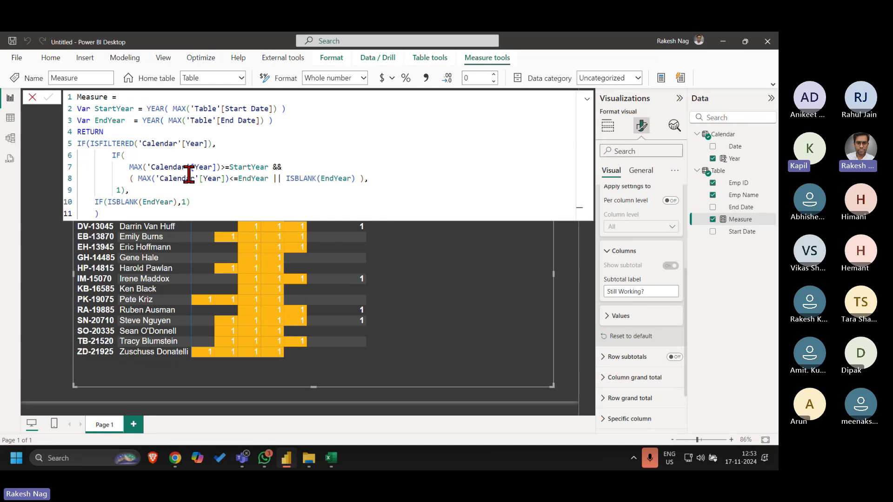
left_click(32, 98)
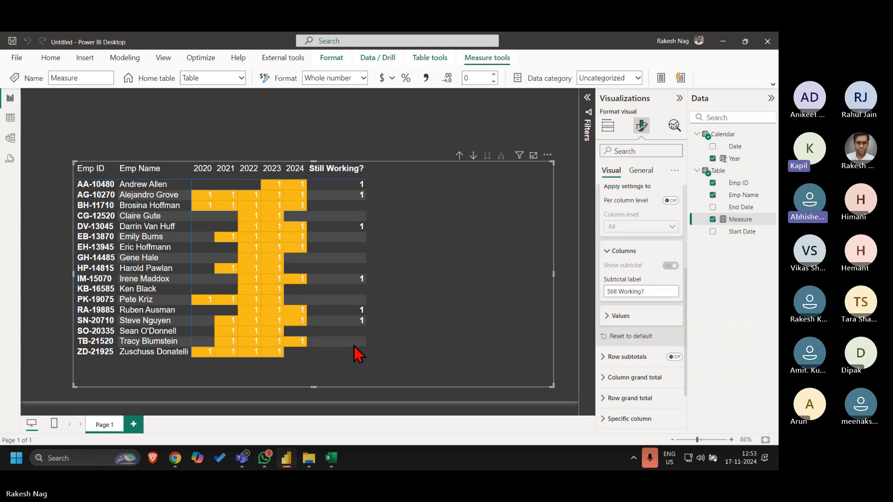
Switch to the Excel workbook and compare the employees' End Date cells with the matrix's Still Working? column
key("alt+Tab")
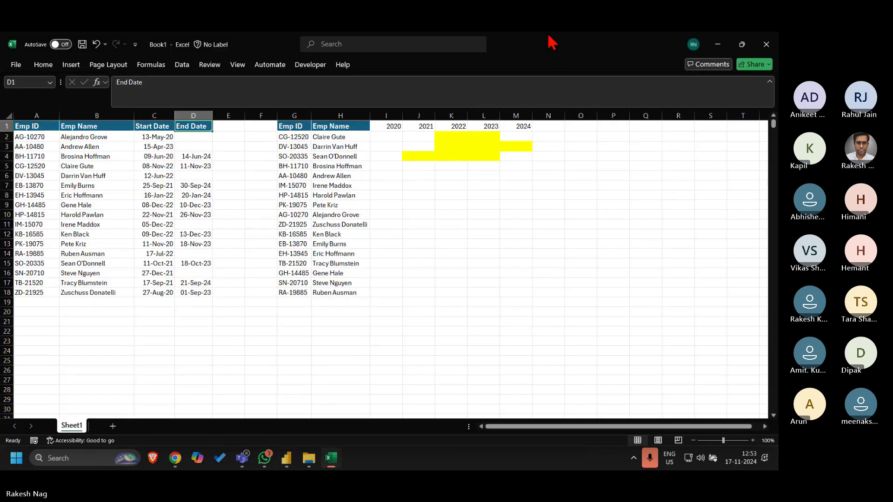
left_click_drag(552, 43, 576, 89)
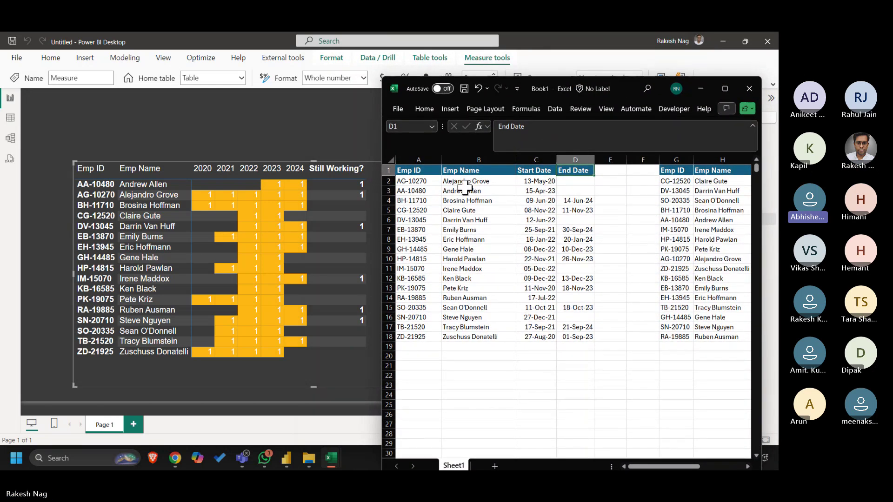
left_click(453, 200)
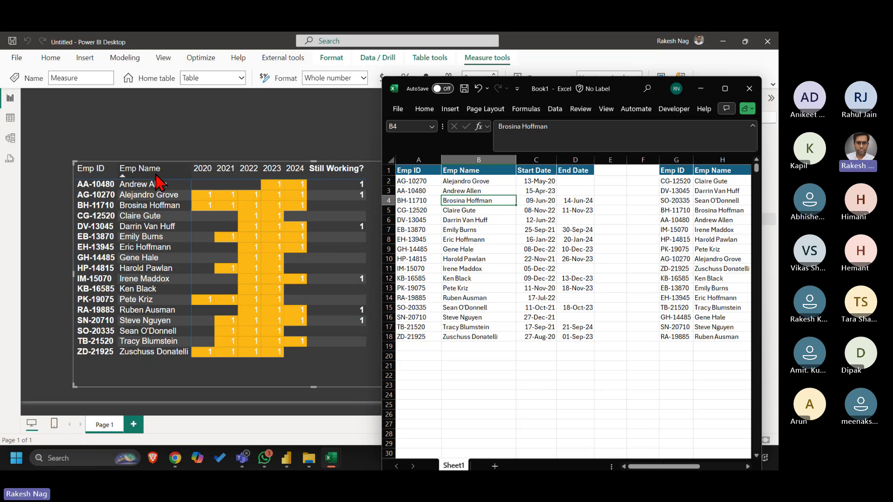
left_click(575, 191)
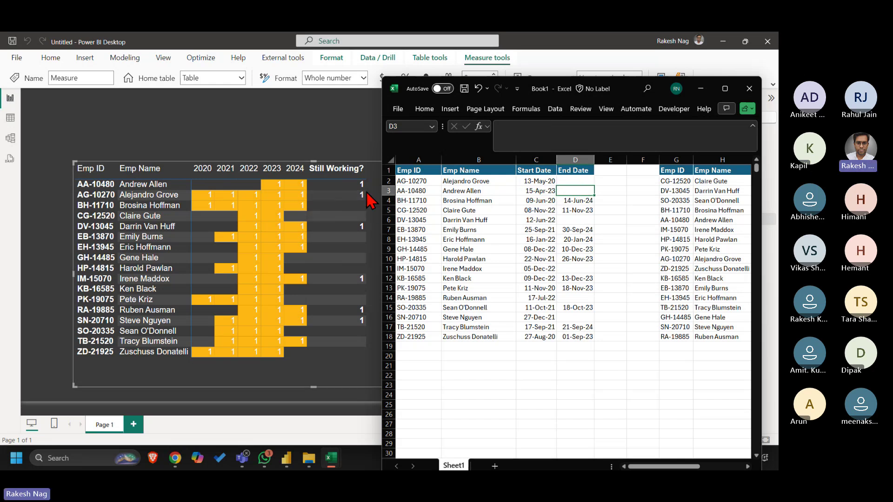
key("Up")
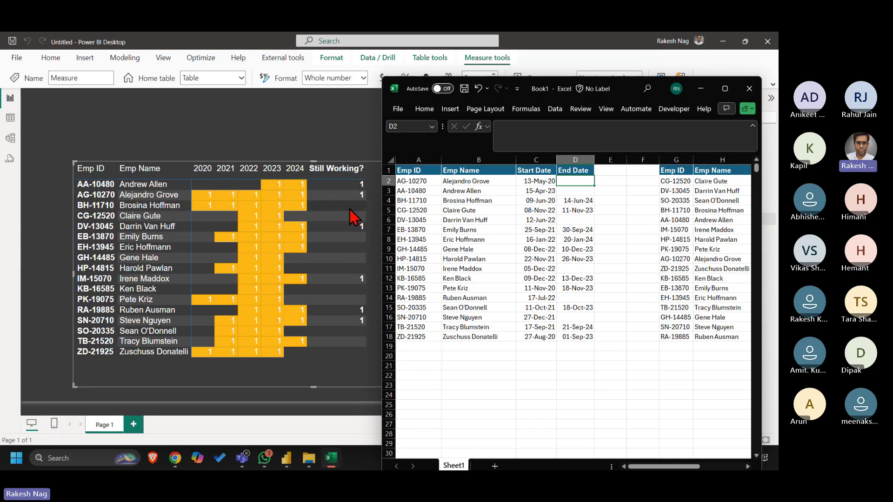
key("Down")
key("Down")
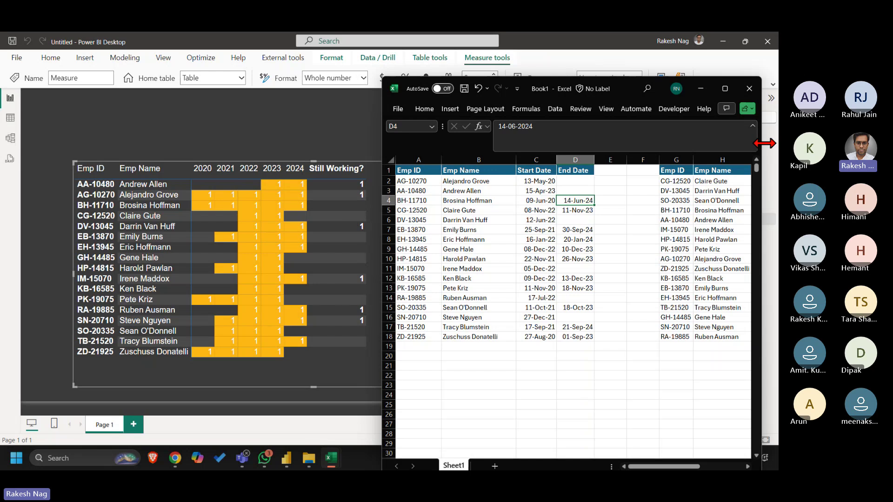
left_click(727, 91)
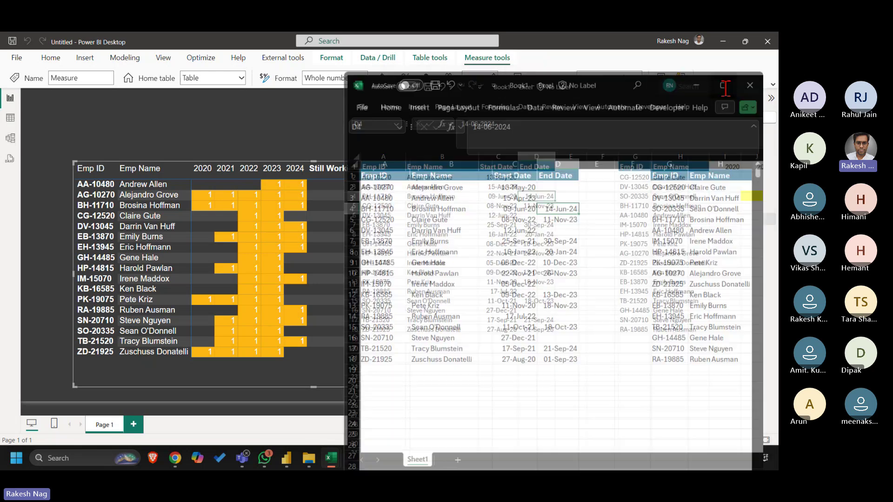
Switch back to Power BI, reopen Measure's formula and remove the IF(ISBLANK(EndYear),1) line from the outer IF's false result
left_click(739, 207)
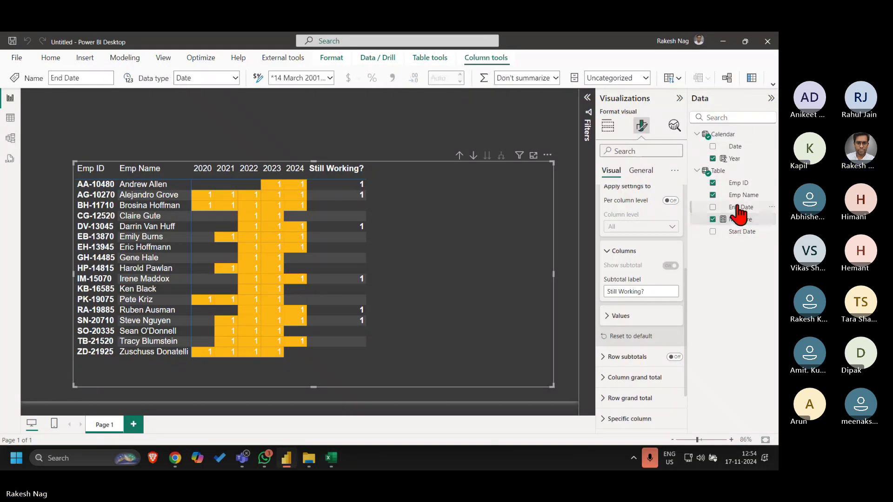
left_click(740, 222)
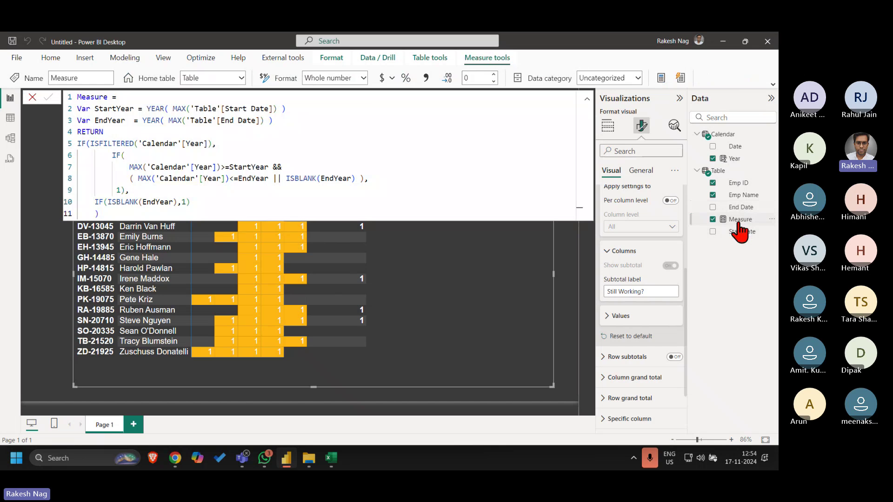
left_click(198, 199)
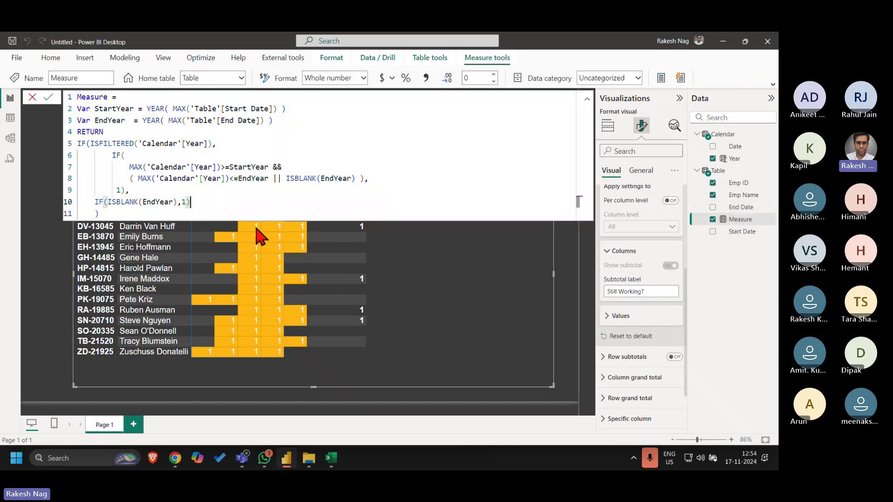
key("Up")
key("Up")
key("Up")
key("Up")
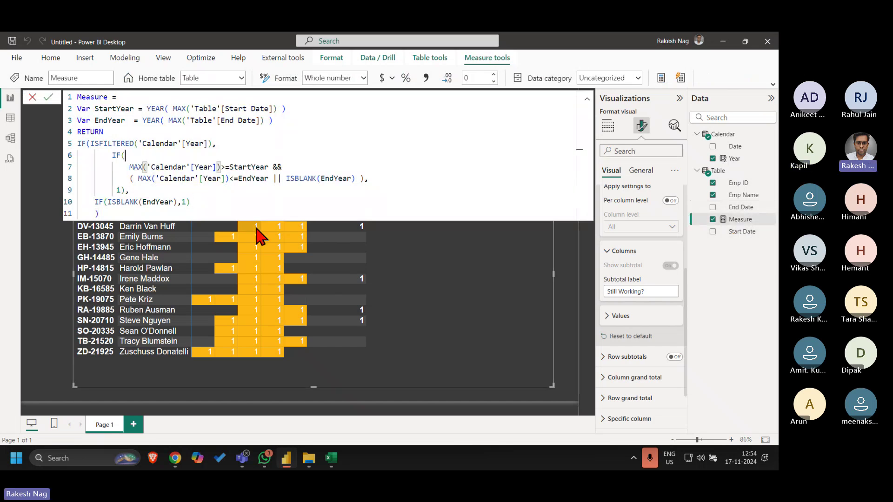
left_click(205, 206)
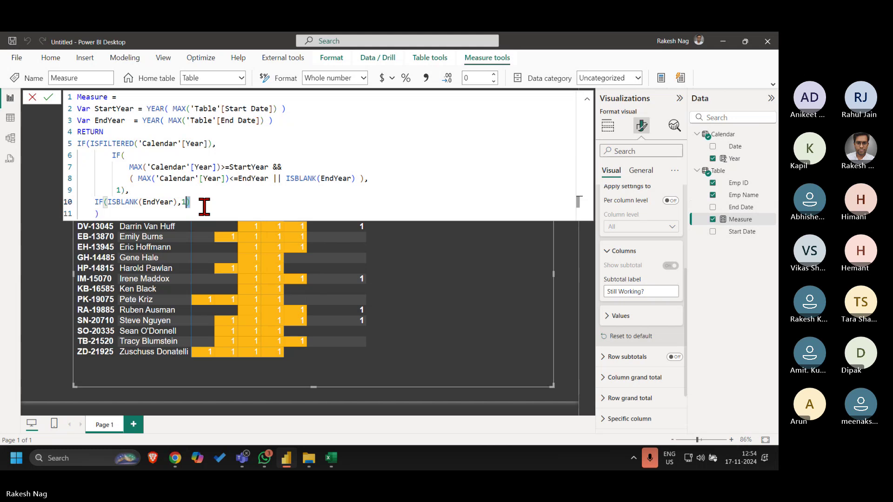
key("ctrl+shift+Left")
key("ctrl+shift+Left")
key("ctrl+shift+Left")
key("ctrl+shift+Left")
key("ctrl+shift+Left")
key("ctrl+c")
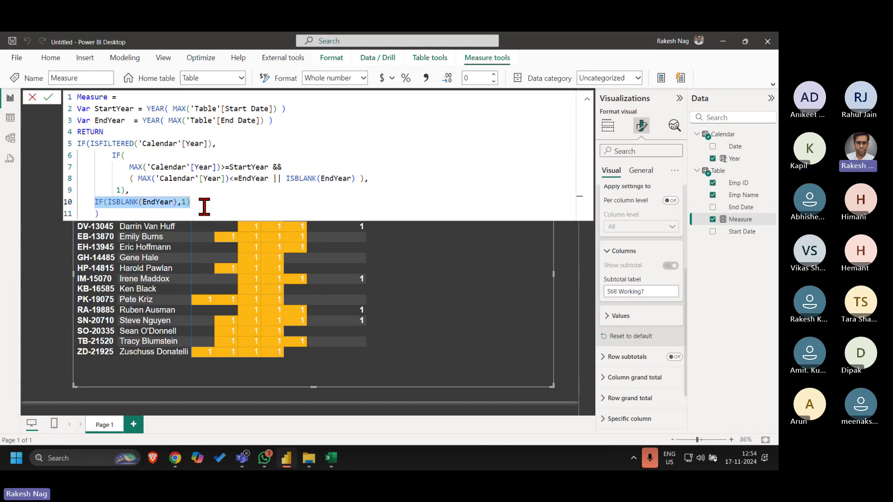
key("BackSpace")
key("BackSpace")
key("BackSpace")
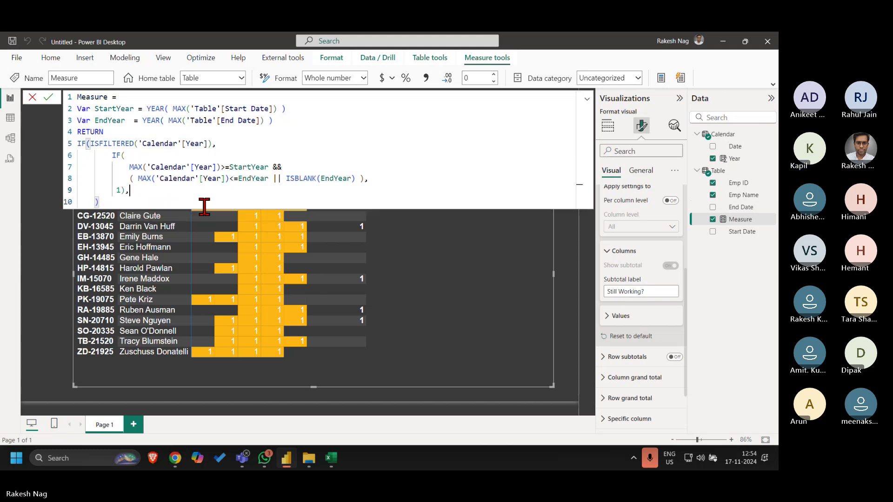
Insert IF(ISBLANK(EndYear),1), on a new line between the ISFILTERED condition and the inner year-range IF
left_click(234, 139)
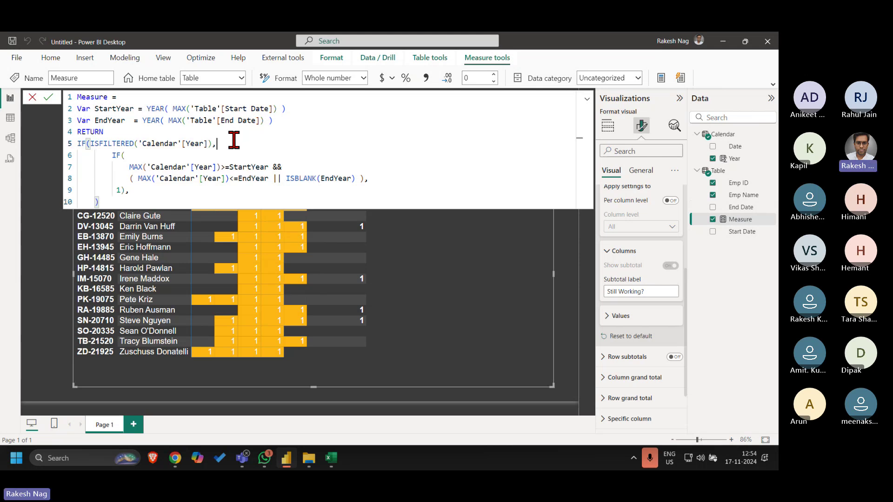
key("Return")
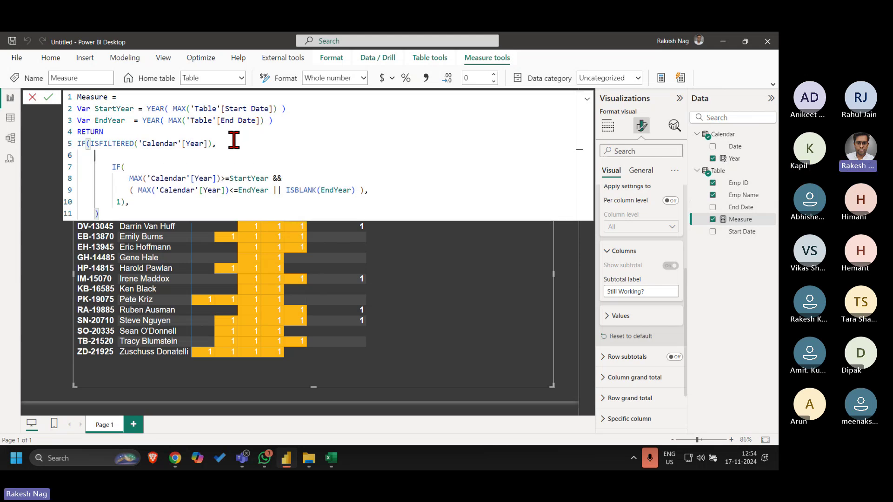
key("ctrl+v")
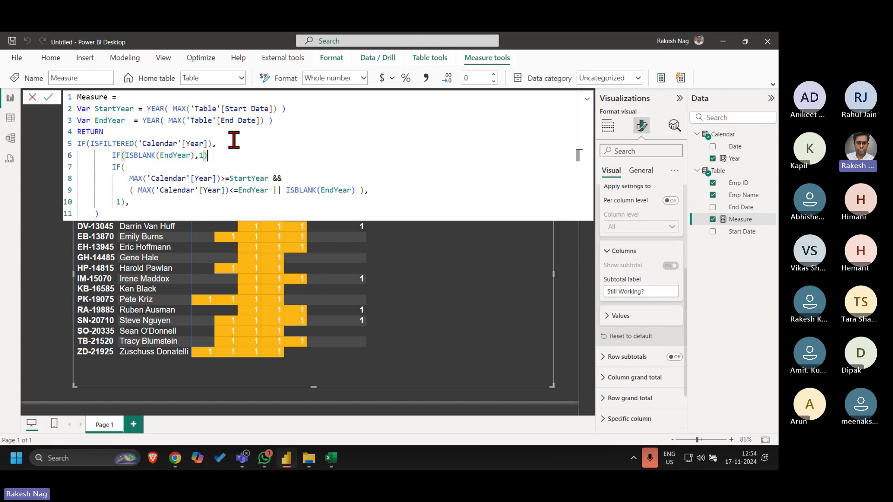
type(",")
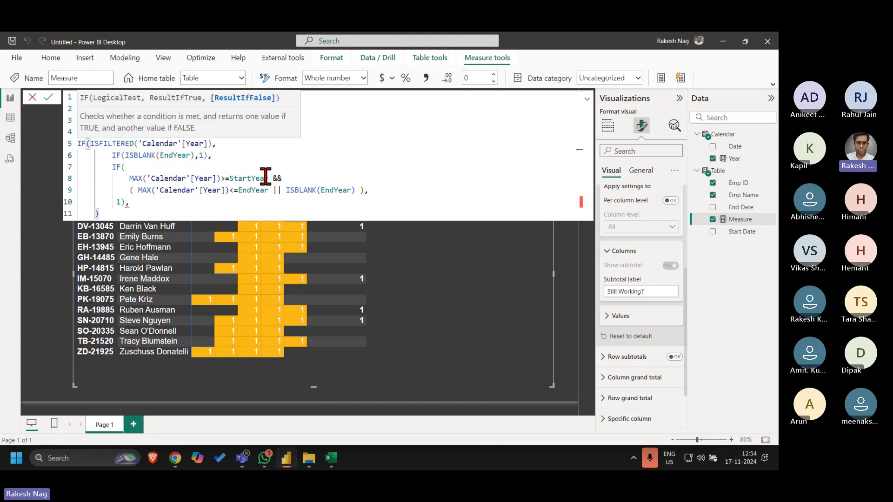
Delete the IF(ISBLANK(EndYear),1), text placed directly under the ISFILTERED condition in Measure's formula
key("Up")
key("Down")
key("Up")
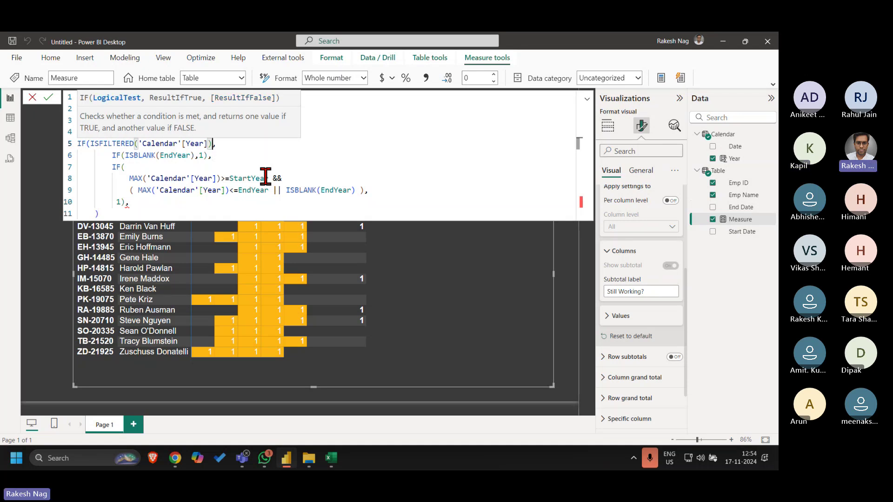
key("Left")
key("Left")
key("Left")
key("Left")
key("Left")
key("Left")
key("Left")
key("Left")
key("Left")
key("Left")
key("Left")
key("Down")
key("End")
key("BackSpace")
key("BackSpace")
key("BackSpace")
key("BackSpace")
key("BackSpace")
key("BackSpace")
key("BackSpace")
key("BackSpace")
key("BackSpace")
key("BackSpace")
key("BackSpace")
key("BackSpace")
key("BackSpace")
key("BackSpace")
key("BackSpace")
key("BackSpace")
key("BackSpace")
key("BackSpace")
key("BackSpace")
key("BackSpace")
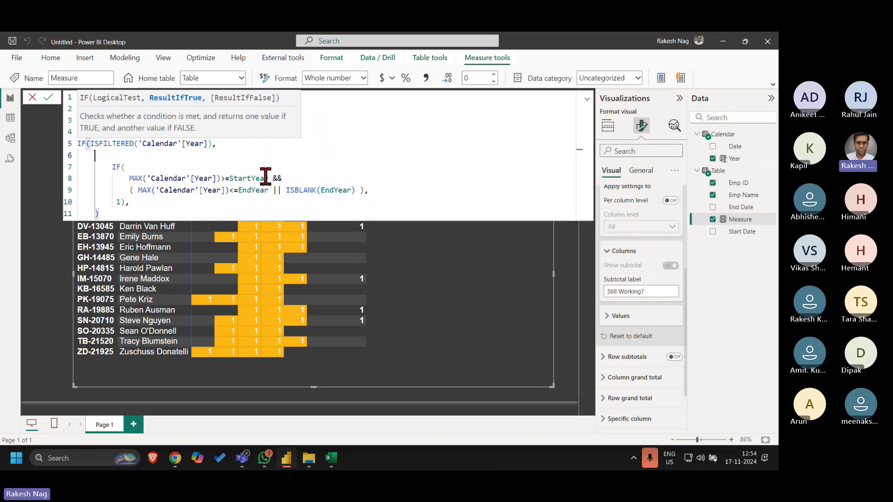
Undo the edits that moved IF(ISBLANK(EndYear),1) out of the outer IF's false result and commit Measure's formula
key("ctrl+z")
key("ctrl+z")
key("ctrl+z")
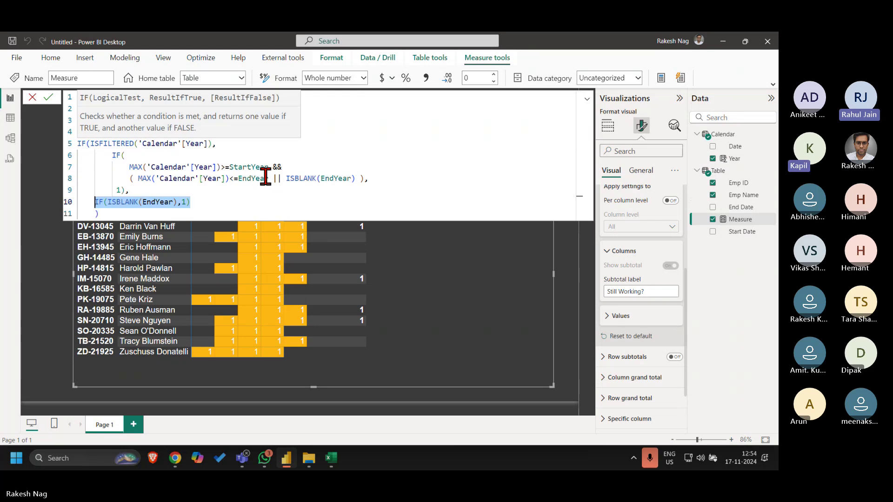
key("Right")
key("Return")
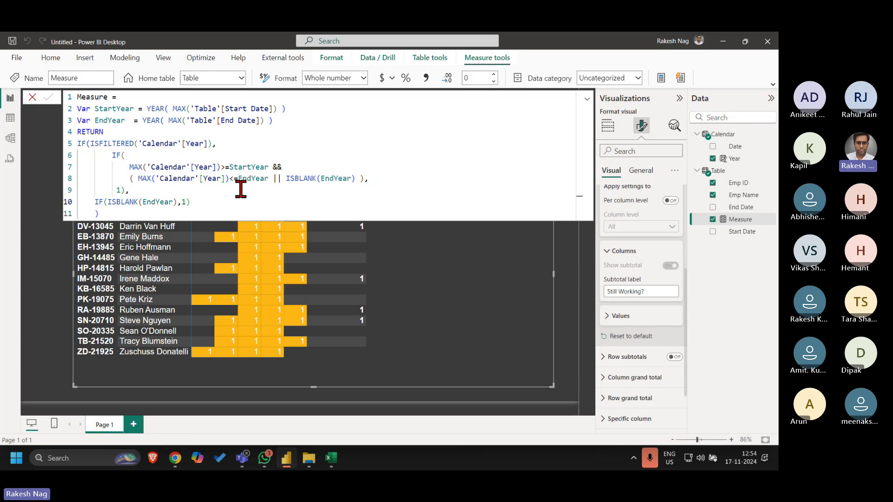
Replace the inner year-range IF in Measure's true result with "", commit the formula and close the formula editor
left_click(129, 168)
key("Tab")
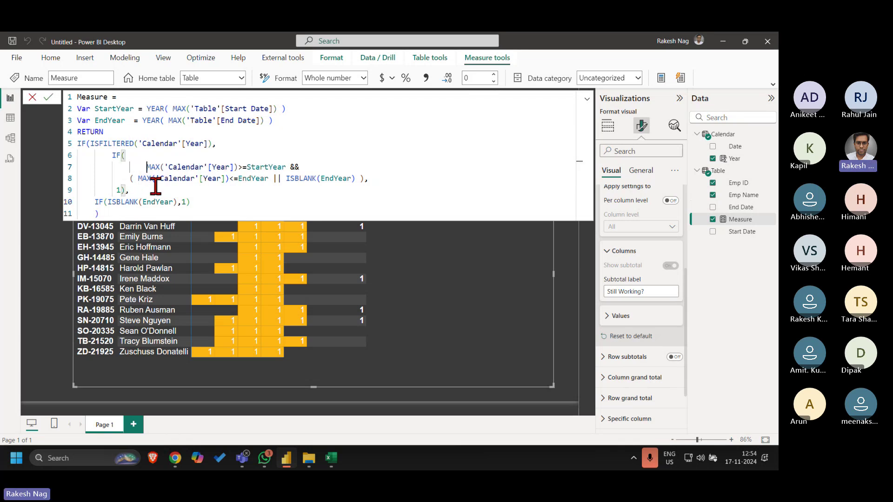
left_click(148, 190)
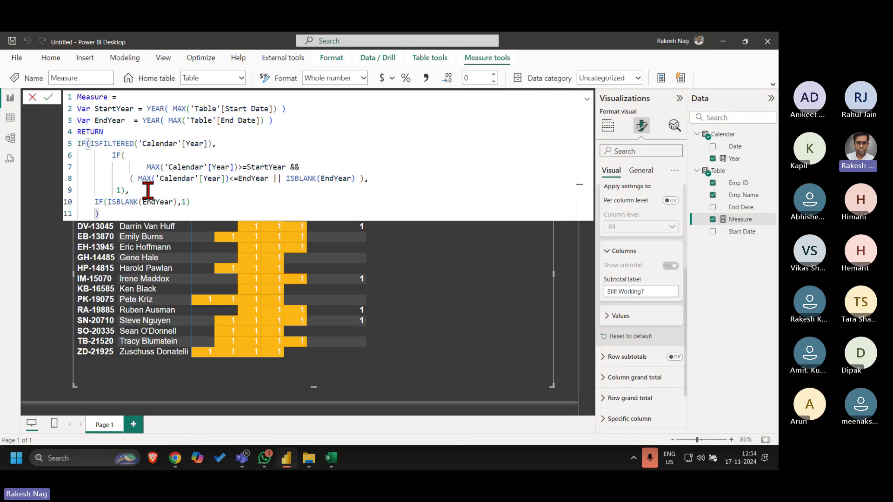
key("shift+Up")
key("shift+Up")
key("shift+Up")
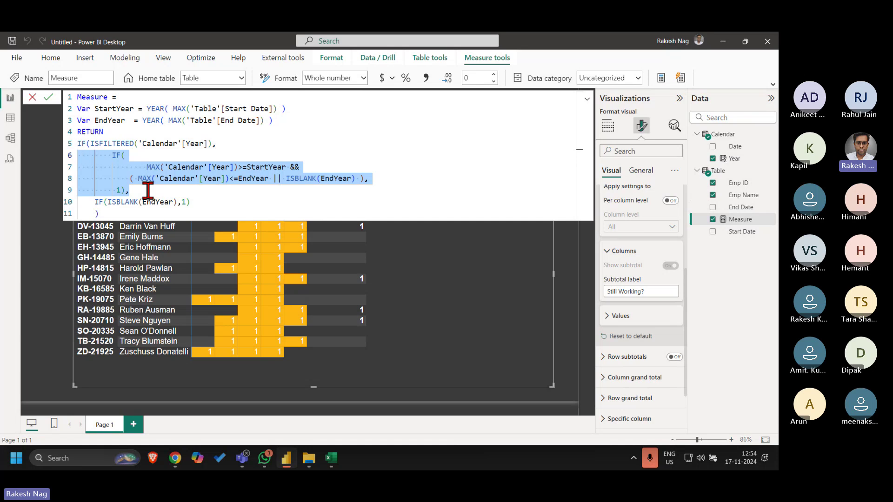
key("BackSpace")
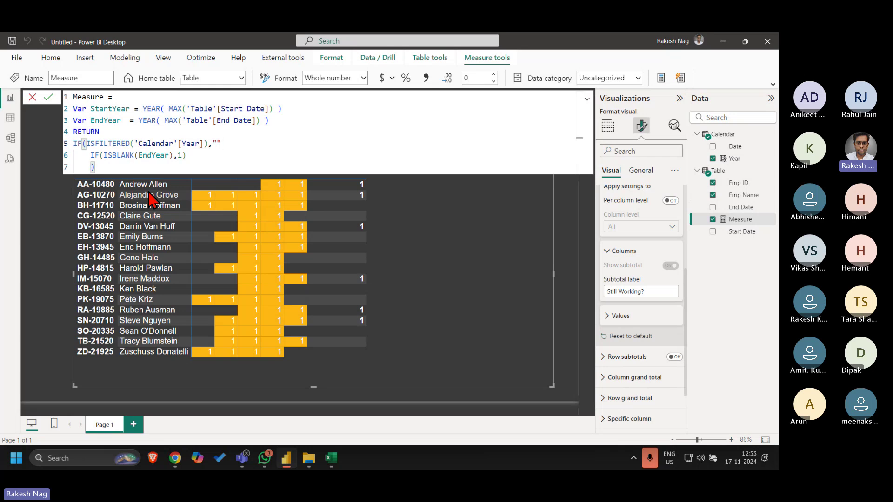
left_click(150, 198)
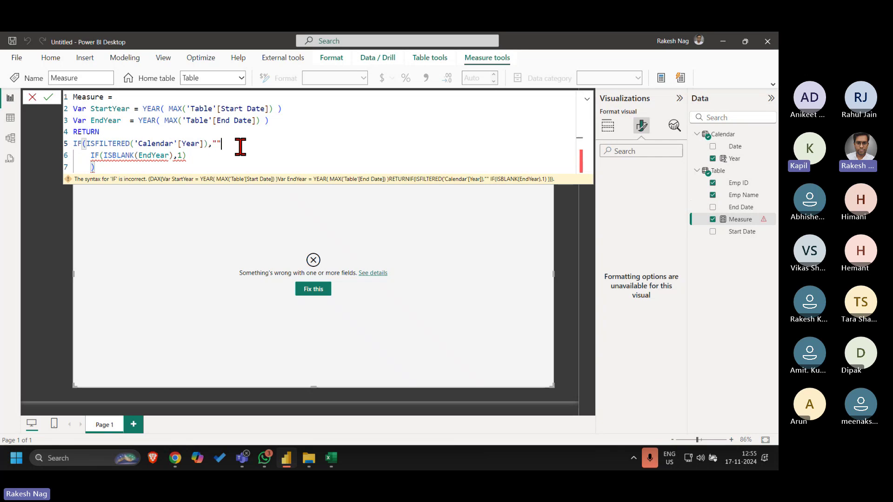
type(",")
key("Return")
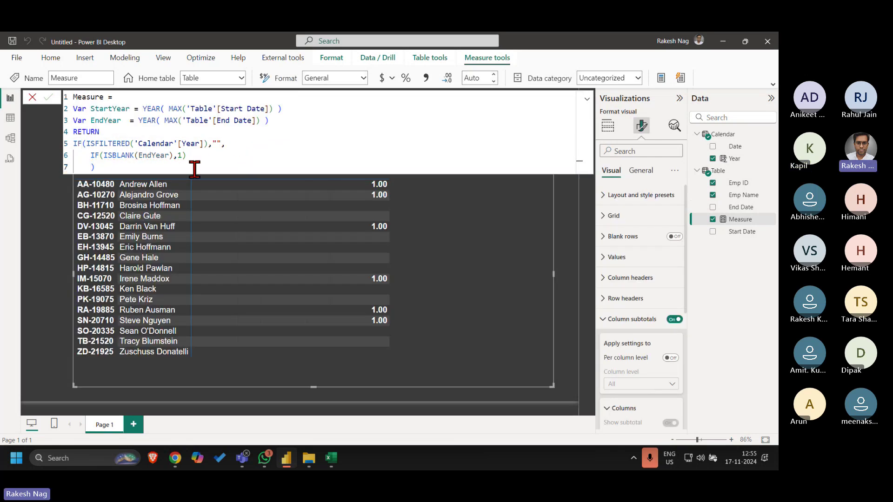
left_click(33, 98)
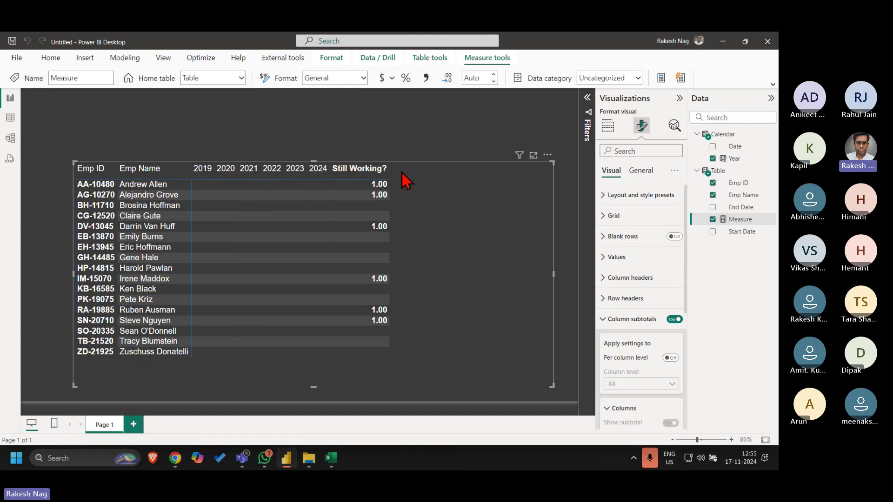
Check the distinct Year values of the Calendar table in the table view and return to the report
left_click(2, 117)
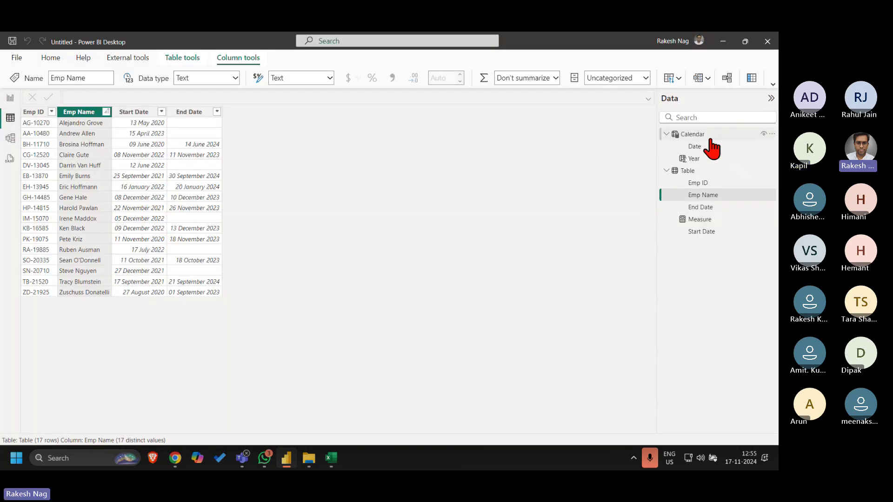
left_click(710, 137)
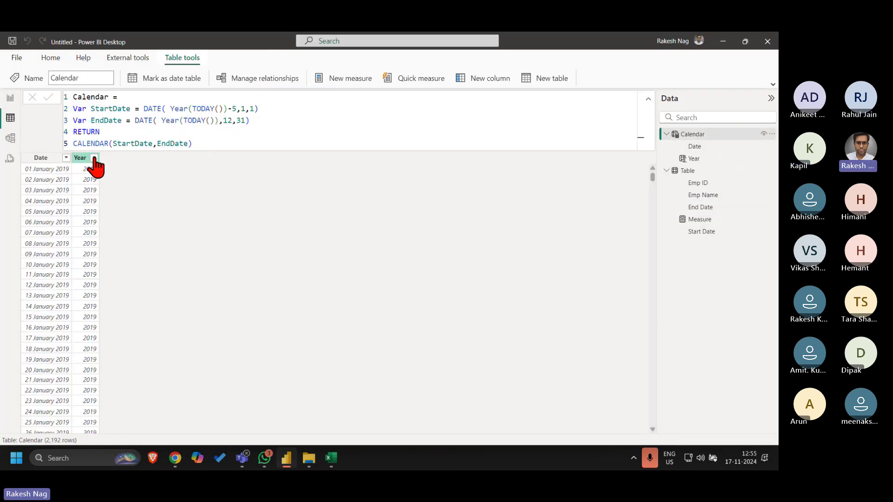
left_click(95, 159)
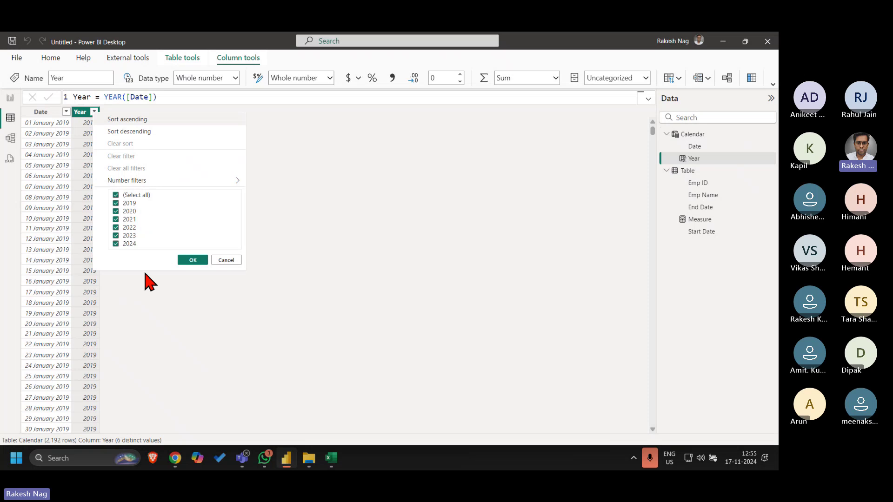
left_click(11, 98)
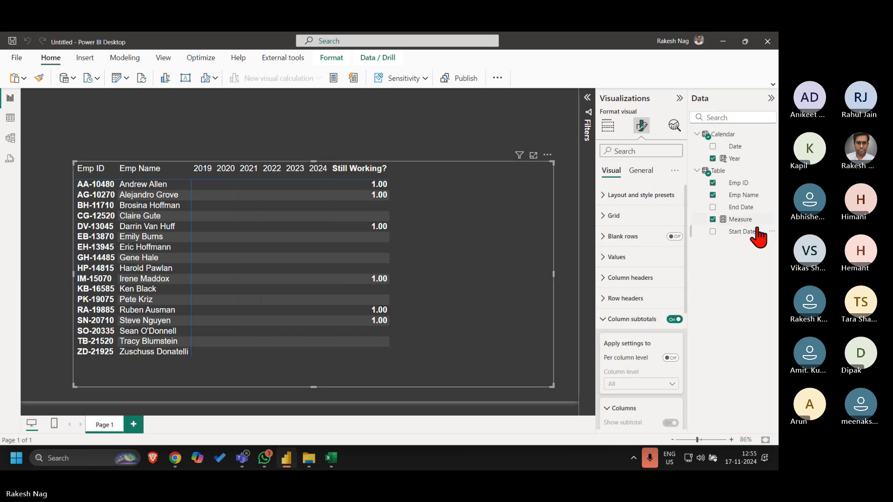
Reopen Measure's formula and examine its "" true result and IF(ISBLANK(EndYear),1) false result
left_click(744, 220)
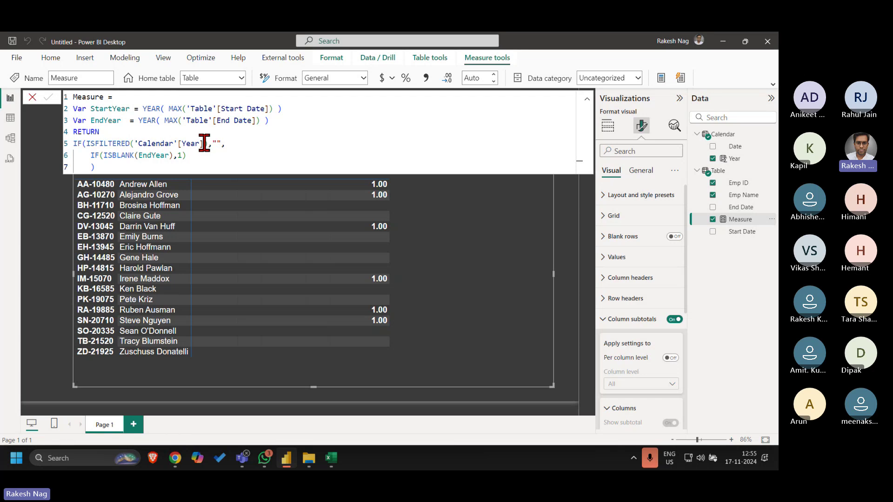
left_click_drag(212, 143, 244, 144)
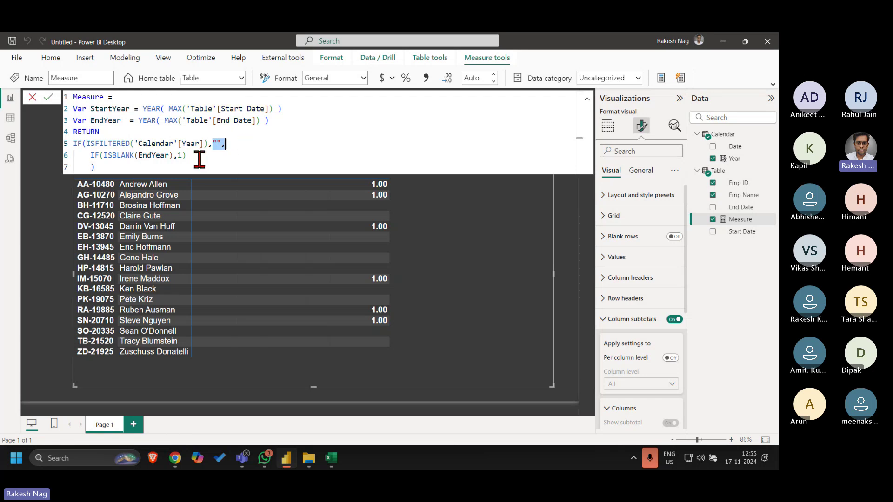
left_click_drag(187, 157, 86, 155)
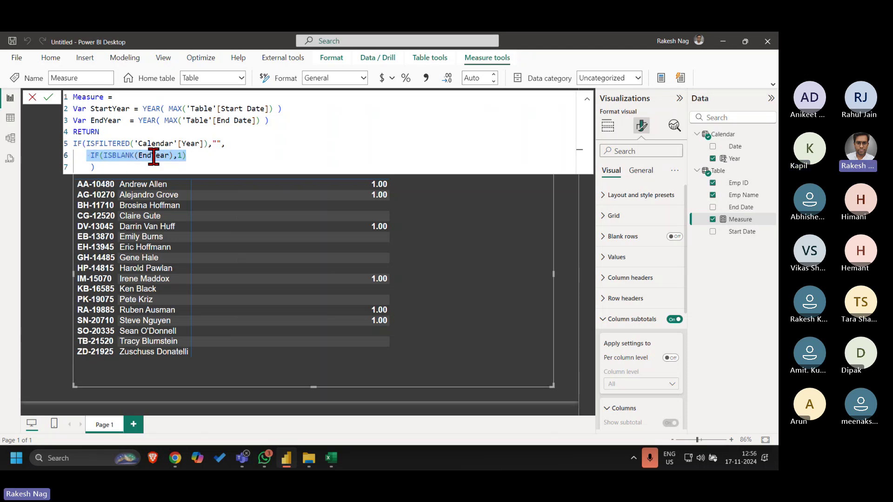
left_click(206, 161)
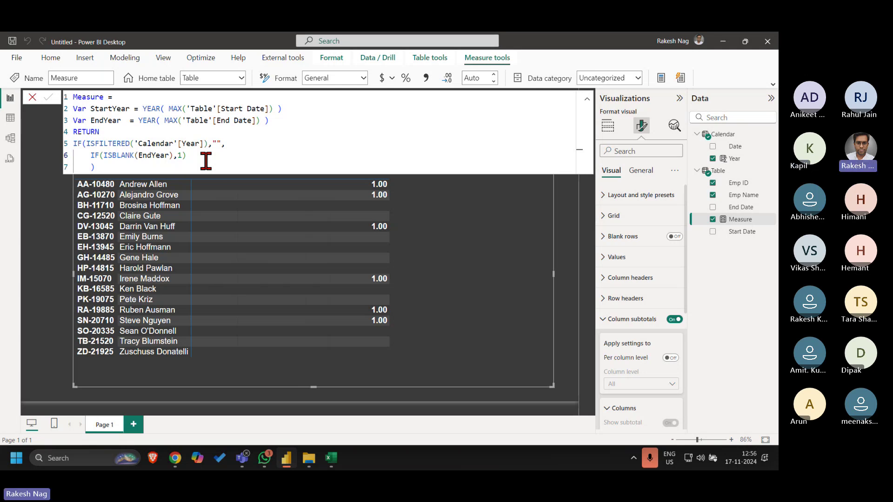
Replace "" in Measure's true result with IF( MAX('Calendar'[Year])>=StartYear && ( MAX('Calendar'[Year])<=EndYear || ISBLANK(EndYear) ), 1)
left_click(255, 146)
key("BackSpace")
key("BackSpace")
key("shift+Return")
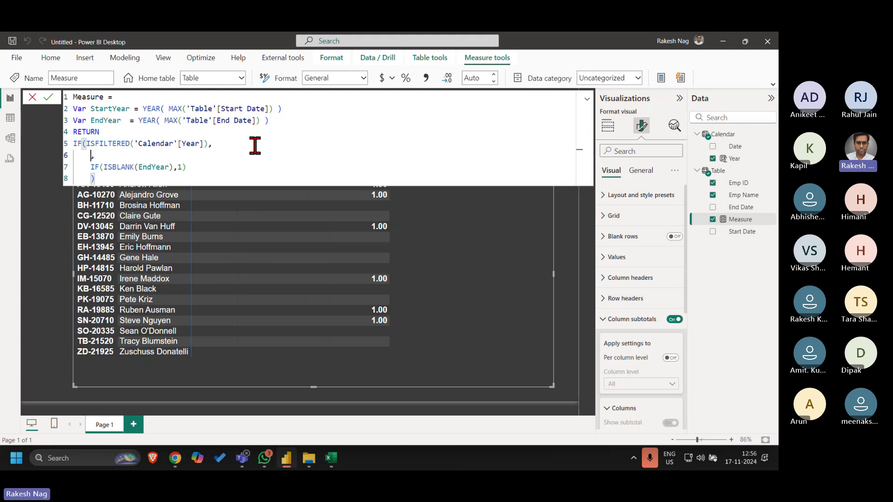
type("IF( MAX('Calendar'[Year])>=StartYear && ( MAX('Calendar'[Year])<=EndYear || ISBLANK(EndYear) ), 1)")
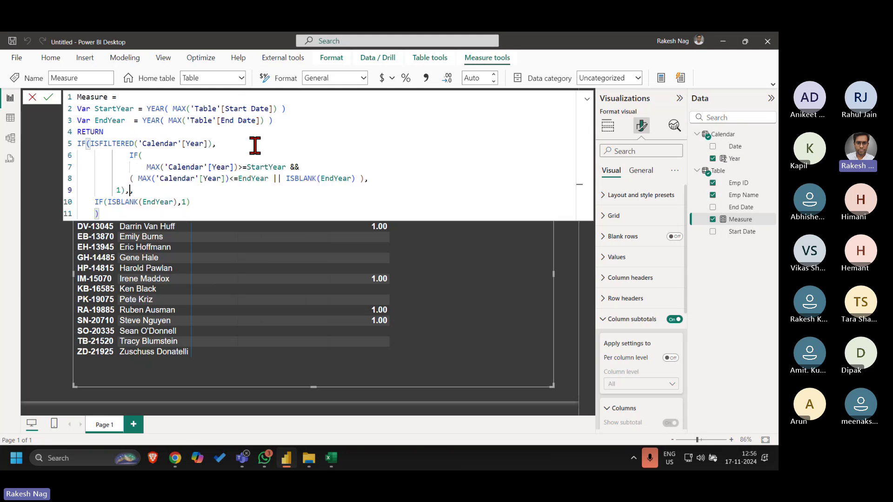
Reduce the indentation of the inner IF( and its StartYear condition line, commit Measure's formula and close the editor
key("Up")
key("Up")
key("shift+Down")
key("shift+Tab")
key("Down")
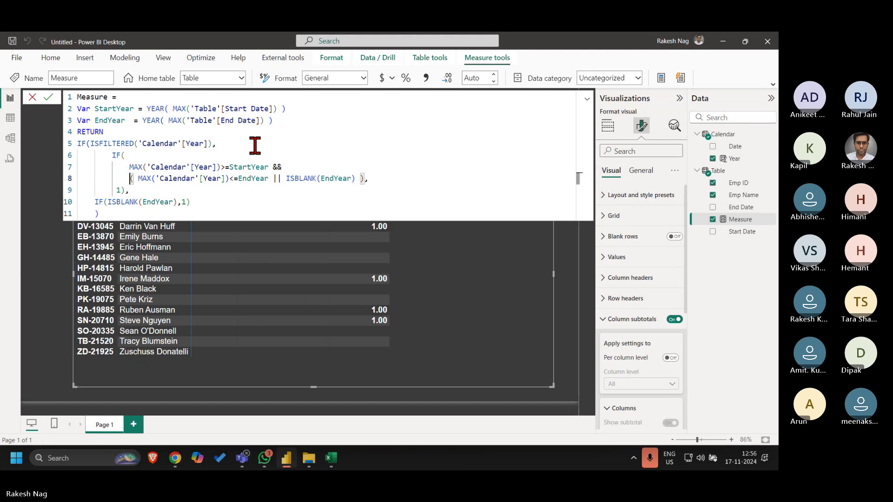
key("Return")
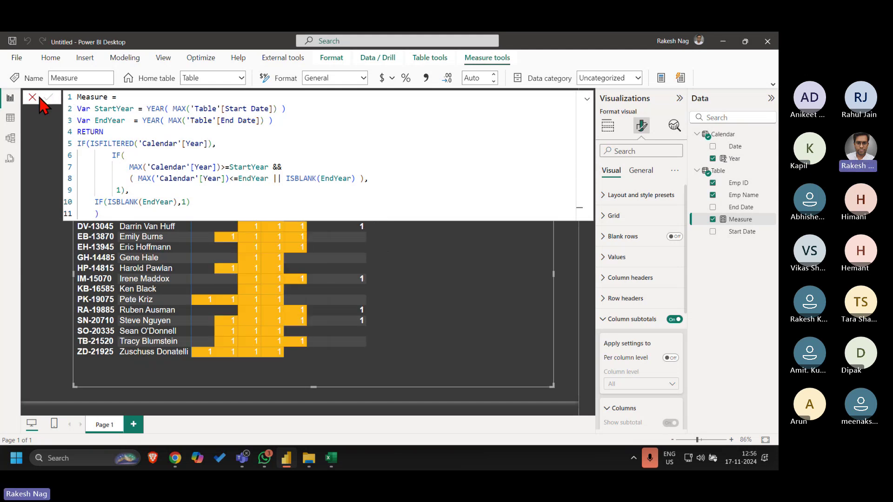
left_click(33, 98)
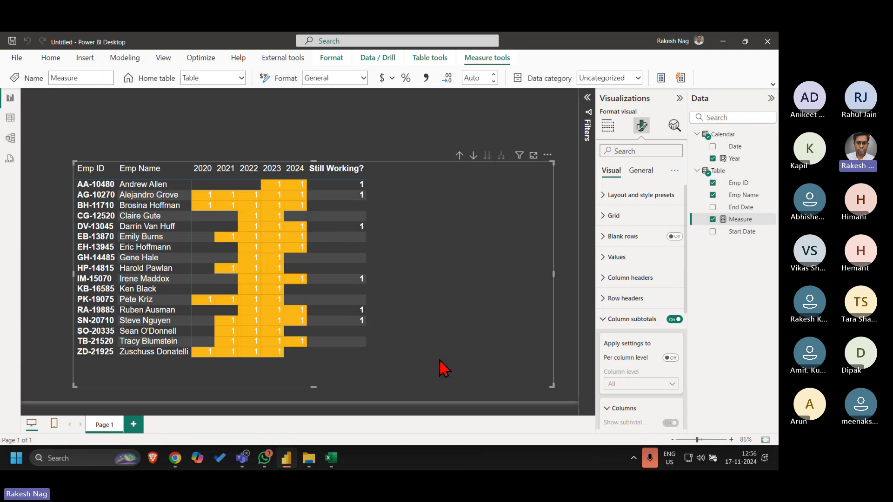
Apply the matrix's conditional background color rule for Measure to values and totals
left_click(648, 319)
scroll(648, 323, "down", 1)
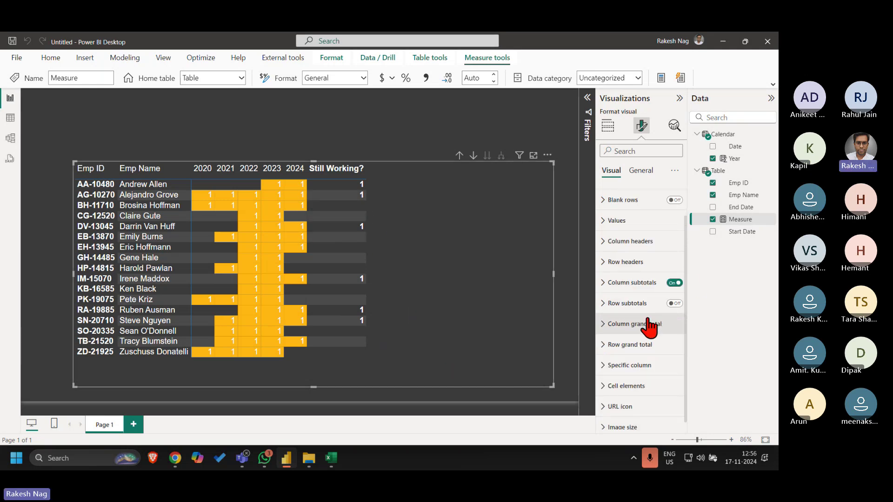
scroll(630, 266, "up", 1)
scroll(624, 221, "down", 1)
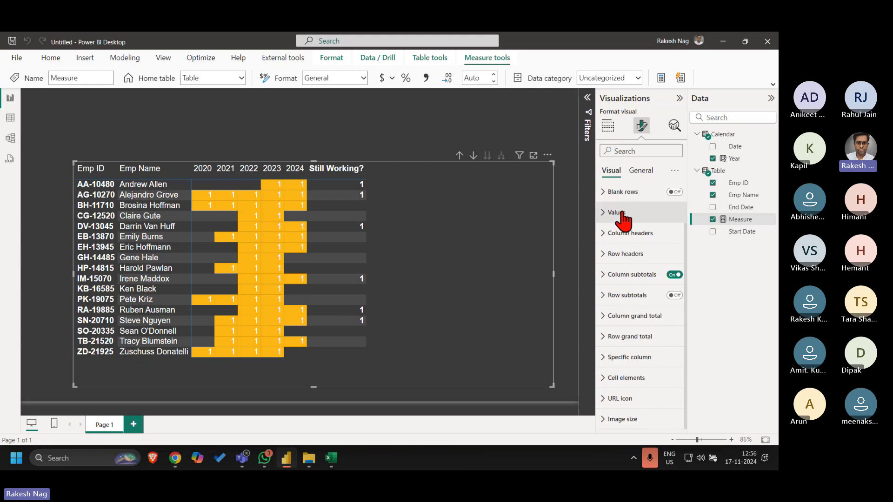
left_click(630, 379)
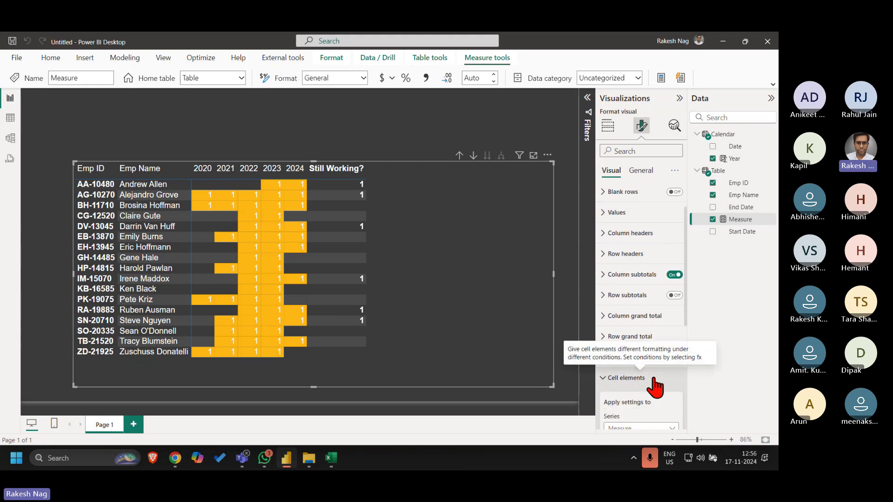
scroll(656, 386, "down", 3)
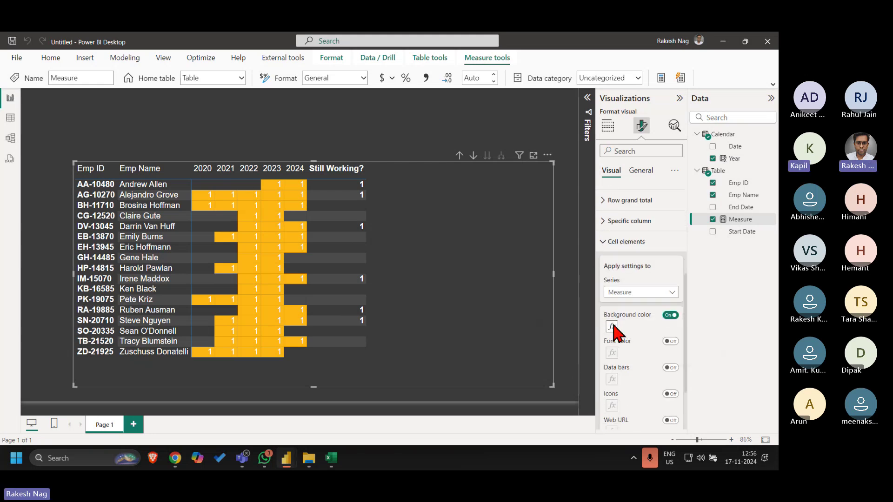
left_click(612, 327)
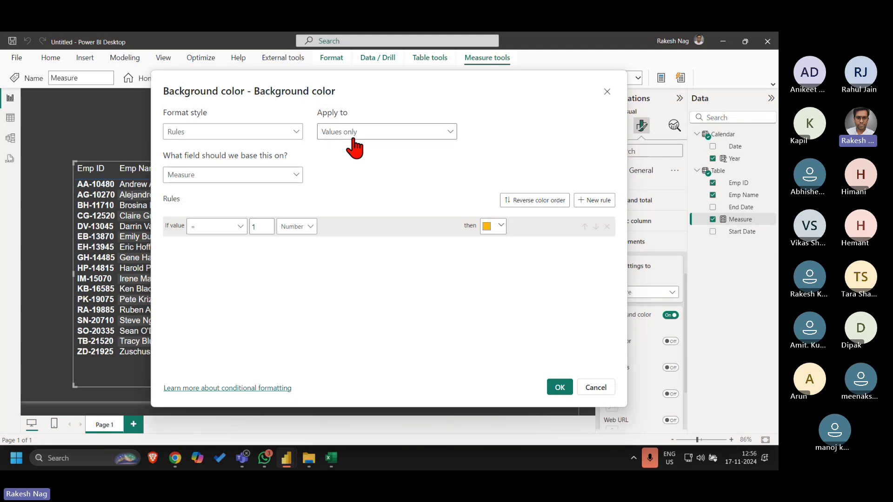
left_click(389, 133)
left_click(367, 167)
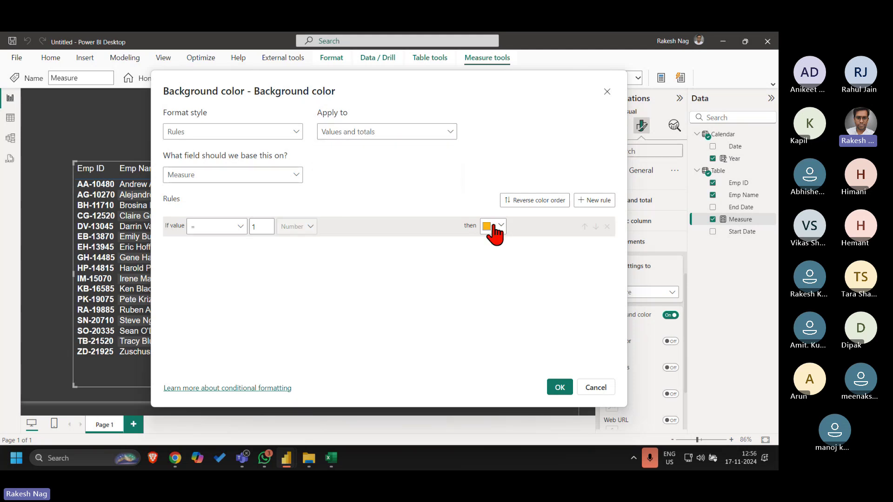
left_click(560, 388)
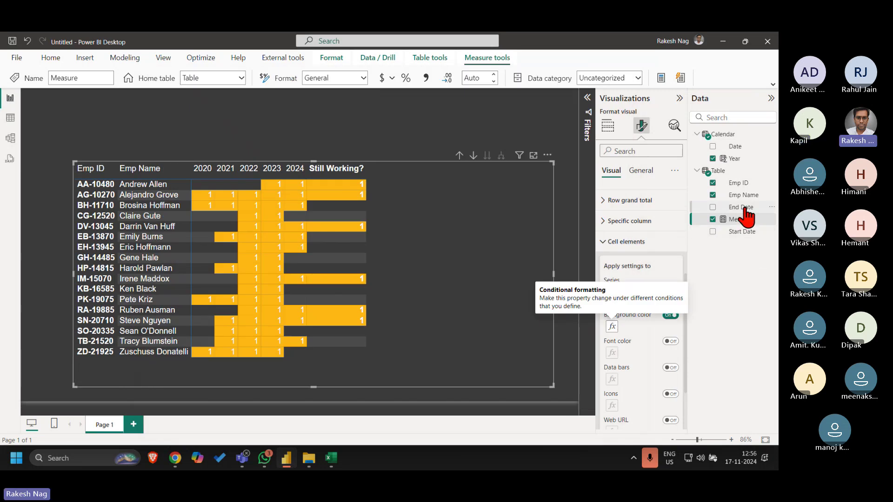
Set Measure's custom display format to ;; so its values are hidden, and close the formula editor
left_click(744, 208)
left_click(740, 220)
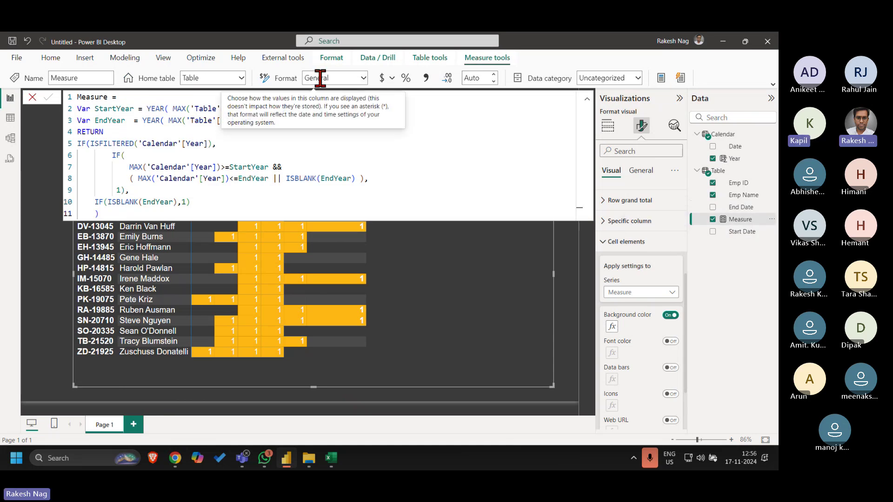
left_click(321, 78)
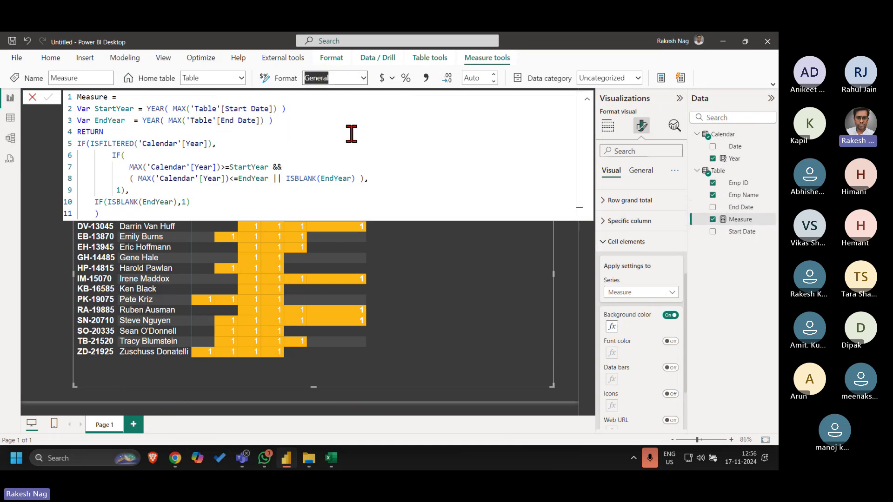
type(";")
key("Return")
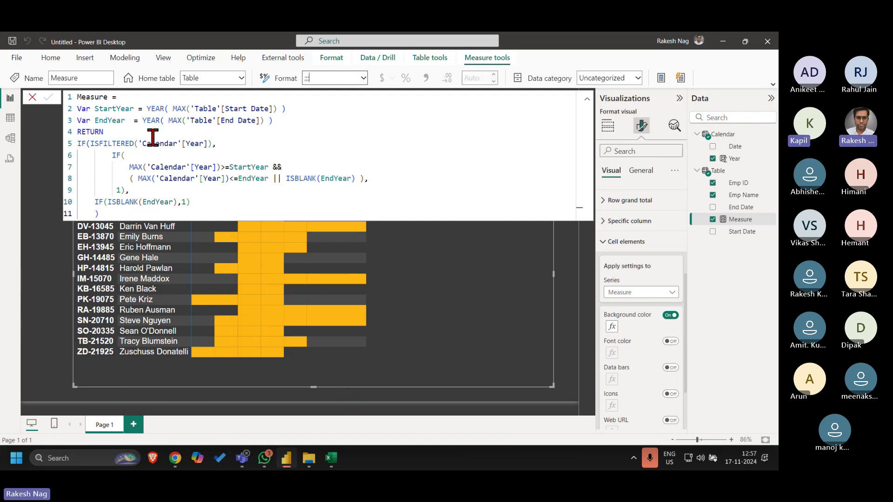
left_click(32, 100)
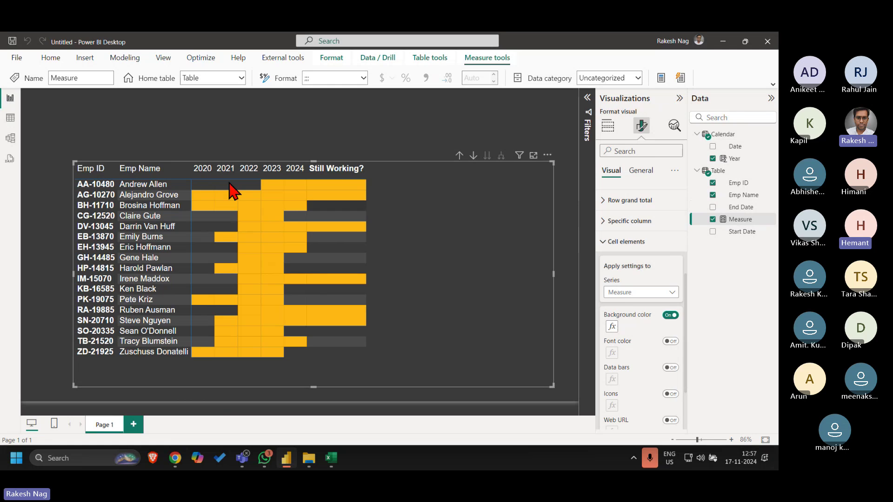
Bring up the report's view and theme options
left_click(167, 60)
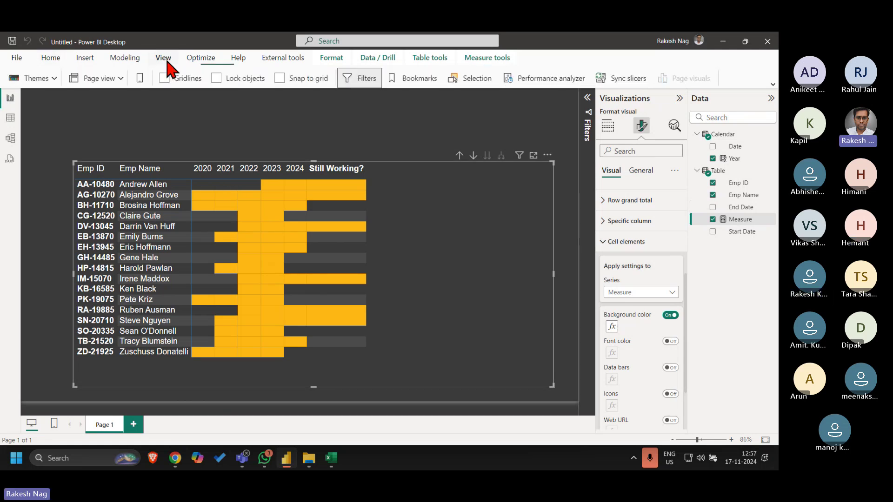
Apply the first white-background Power BI theme to the report and set the matrix's style preset to Minimal
left_click(55, 79)
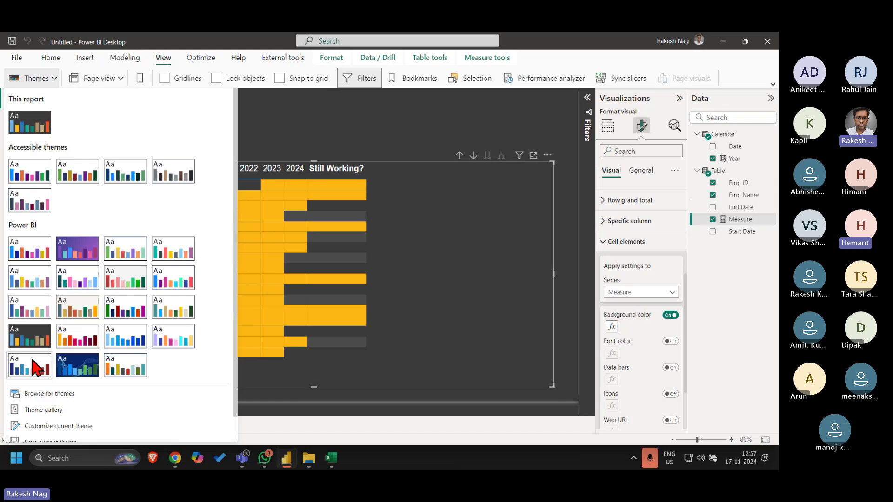
left_click(30, 258)
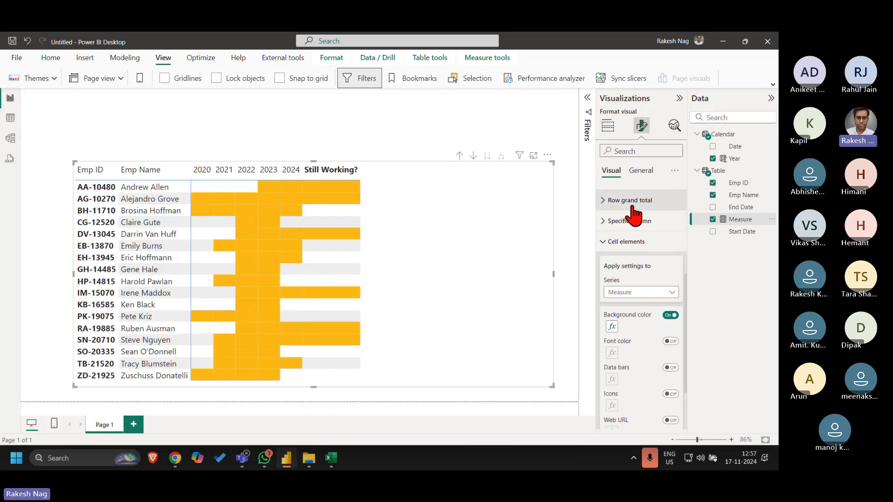
scroll(633, 209, "up", 5)
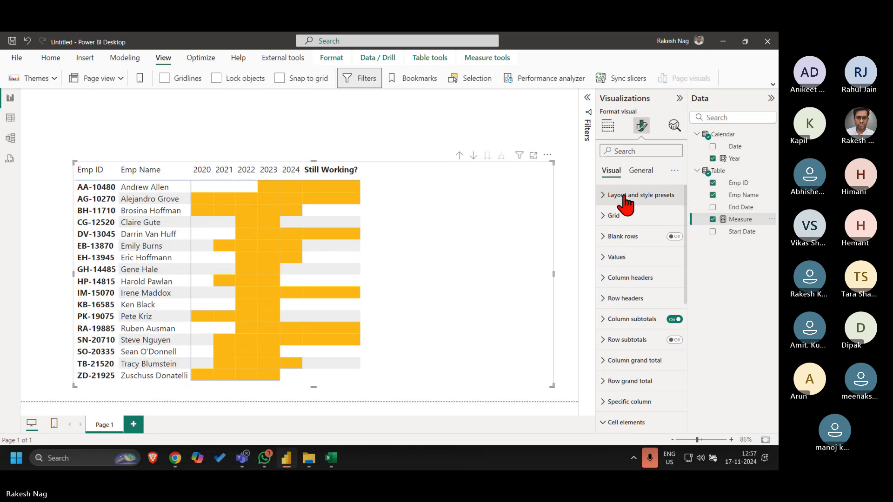
left_click(625, 199)
left_click(628, 229)
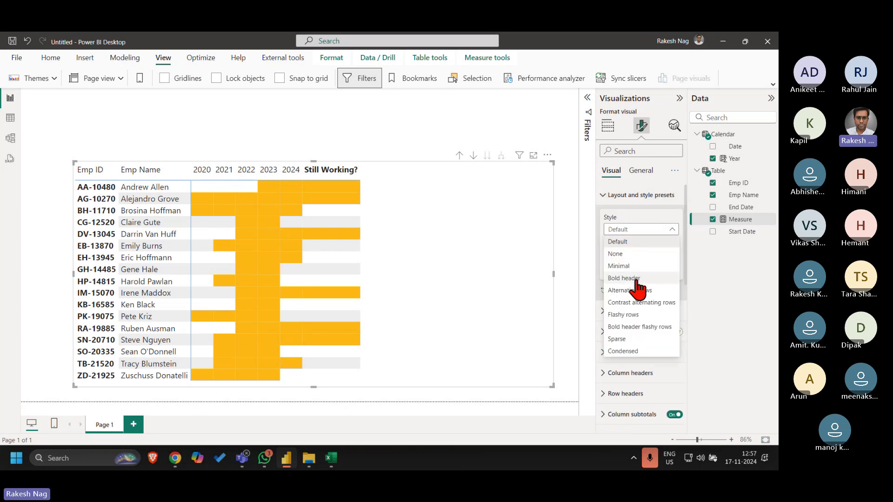
left_click(623, 265)
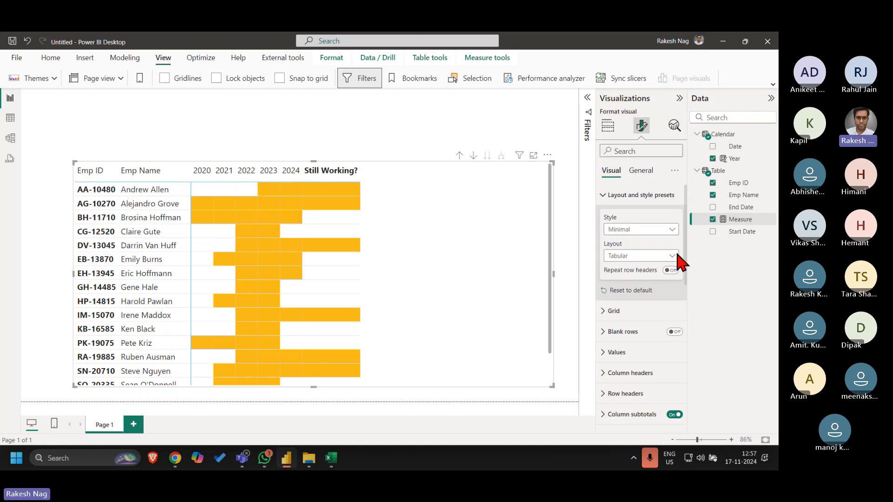
left_click(624, 198)
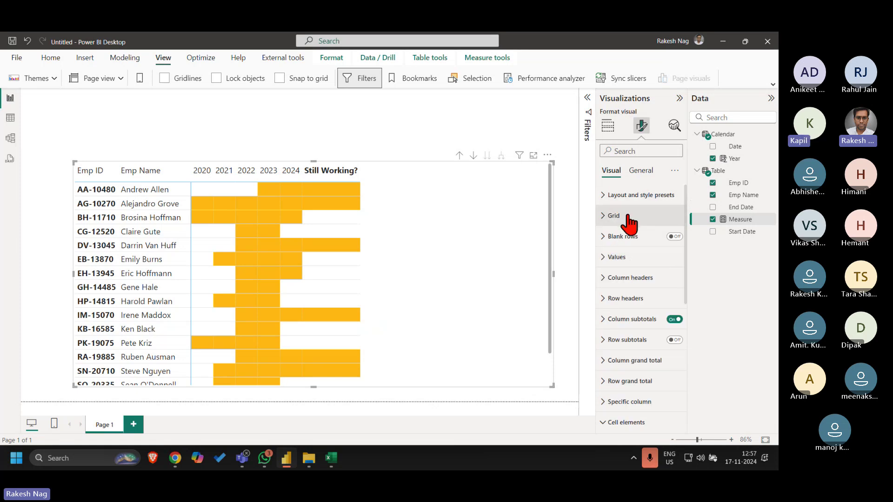
Set the matrix's horizontal gridlines color to white, then turn the horizontal gridlines off
left_click(629, 217)
left_click(623, 268)
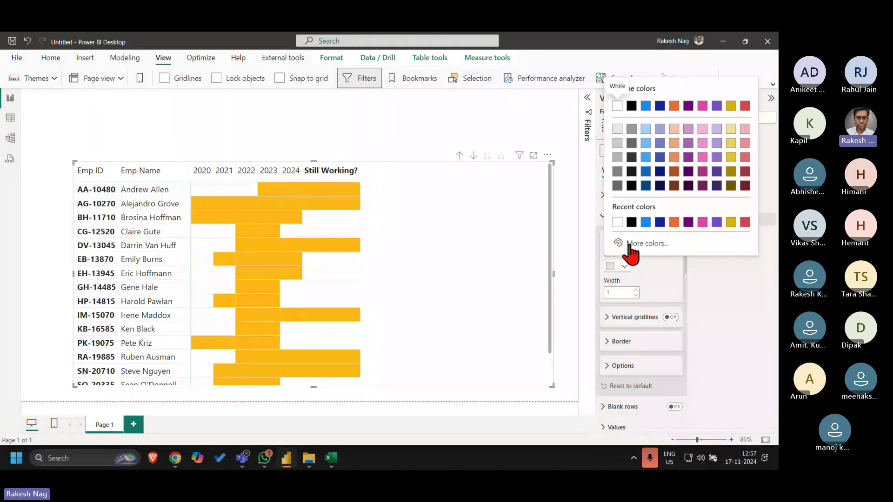
left_click(663, 291)
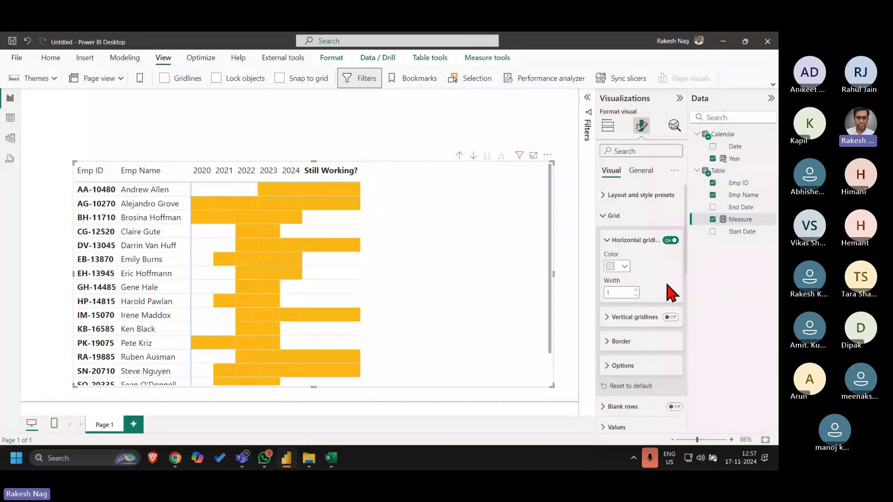
left_click(626, 265)
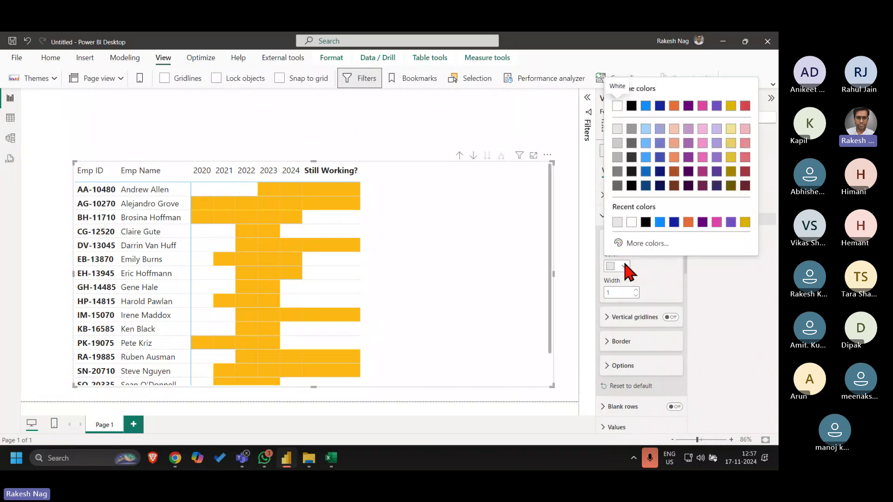
left_click(632, 226)
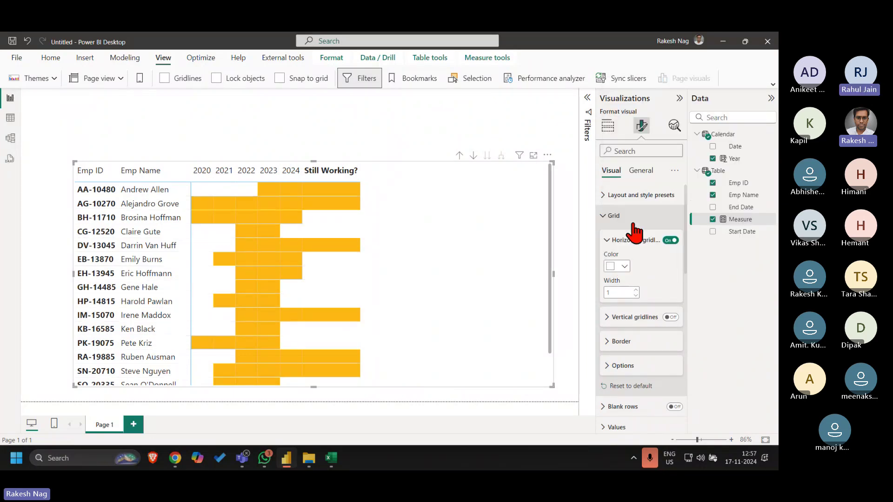
left_click(670, 240)
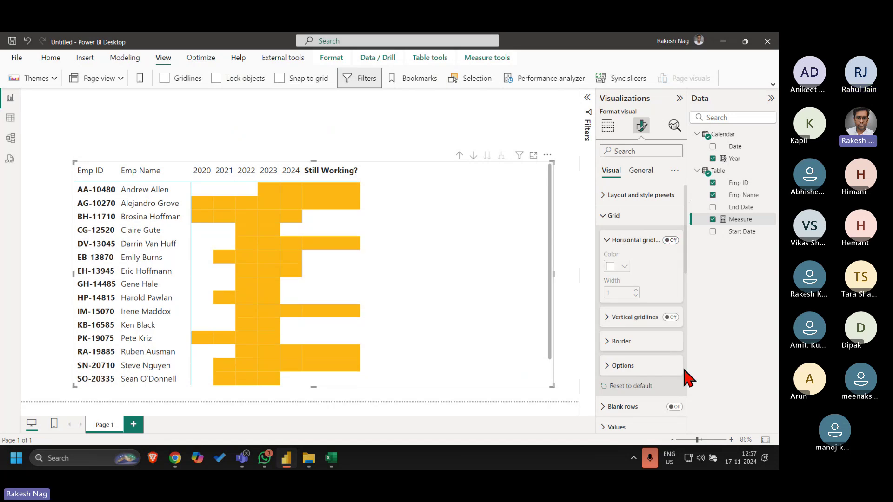
left_click(632, 240)
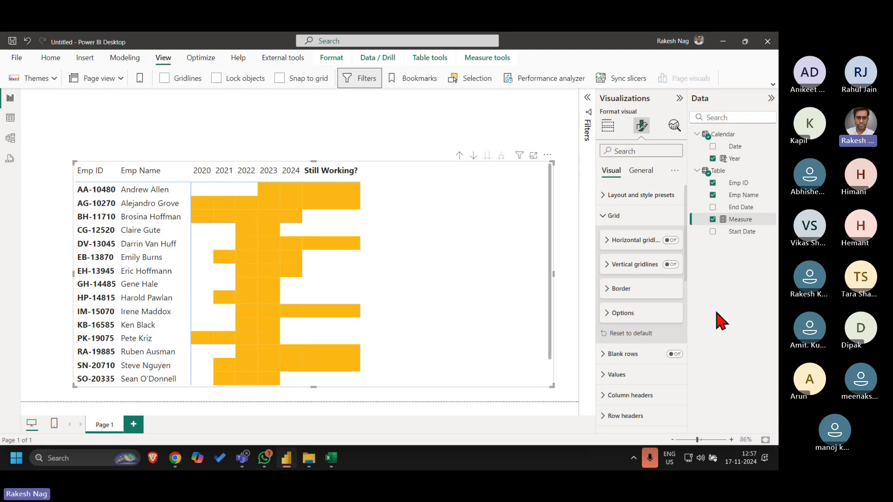
Turn on the matrix's vertical and horizontal gridlines, setting the width of each to 0
left_click(632, 264)
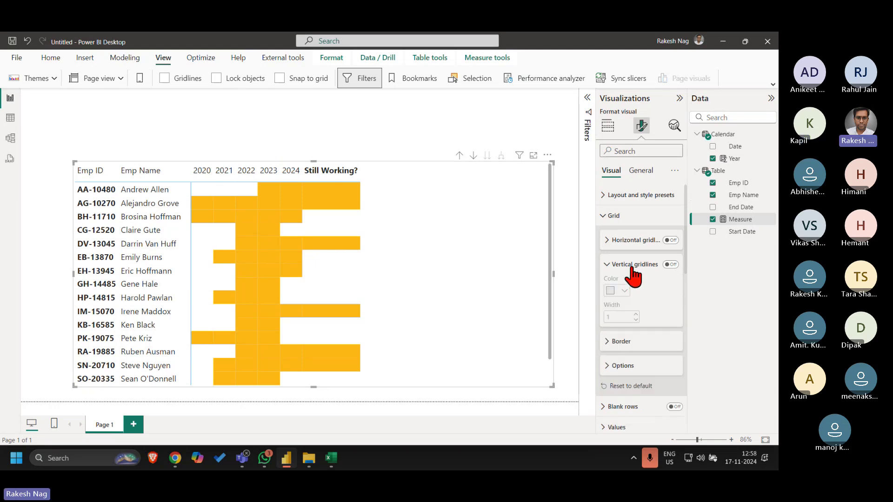
left_click(673, 265)
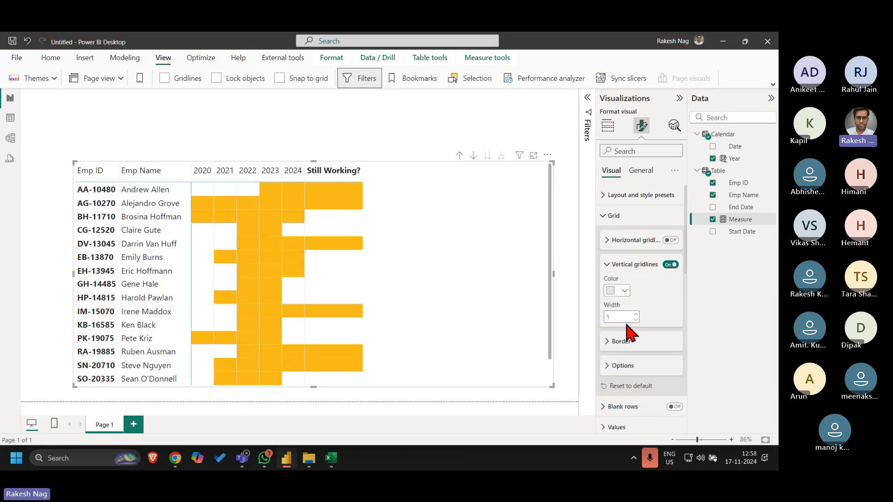
key("Return")
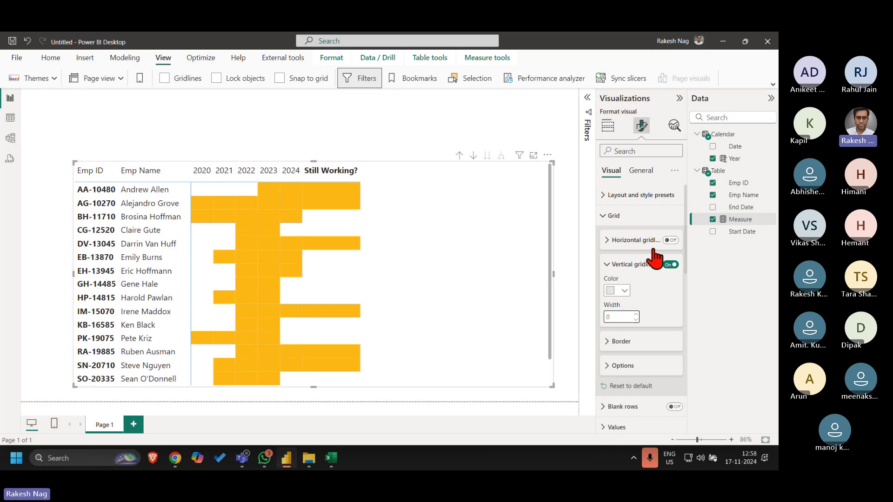
left_click(670, 241)
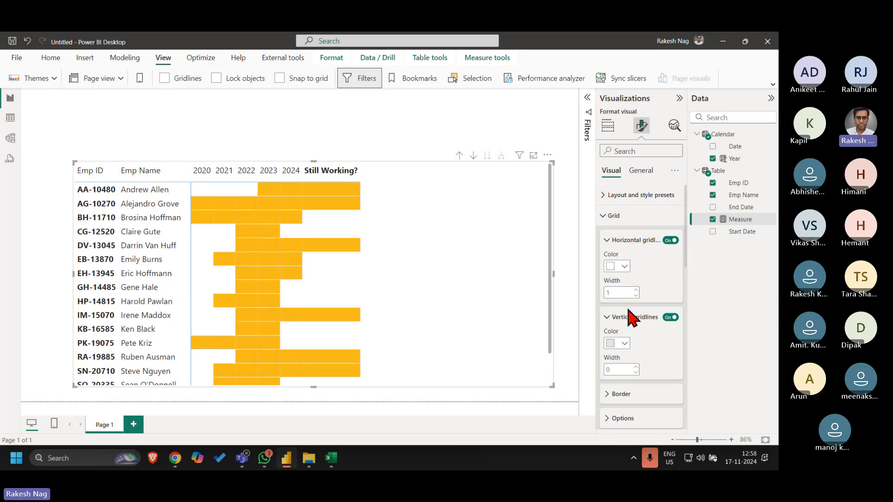
left_click(618, 293)
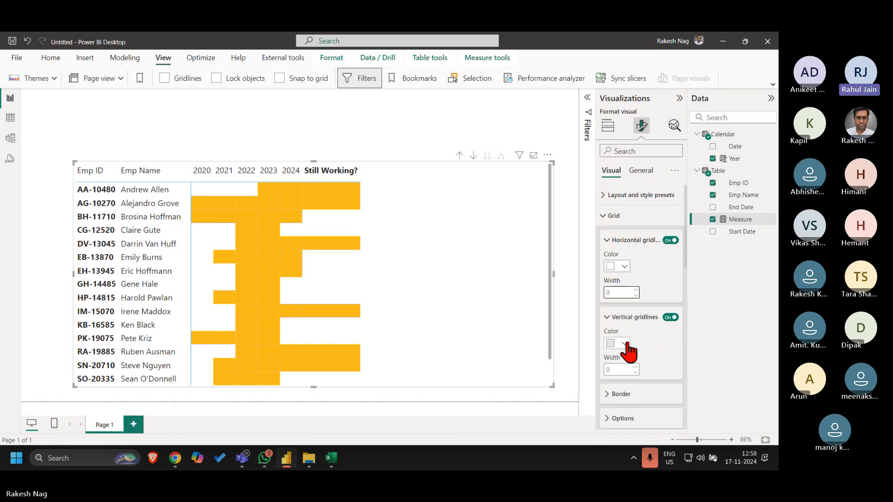
Set the vertical gridlines color to white and turn off both the vertical and horizontal gridlines
left_click(625, 344)
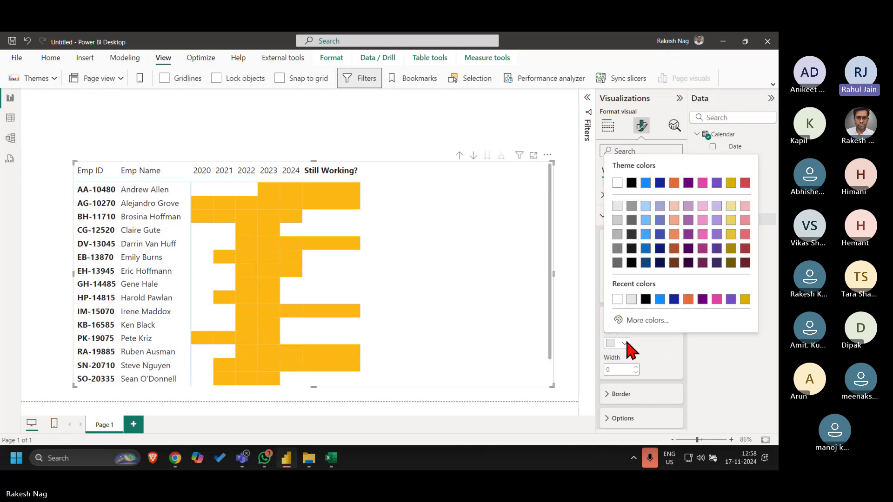
left_click(617, 184)
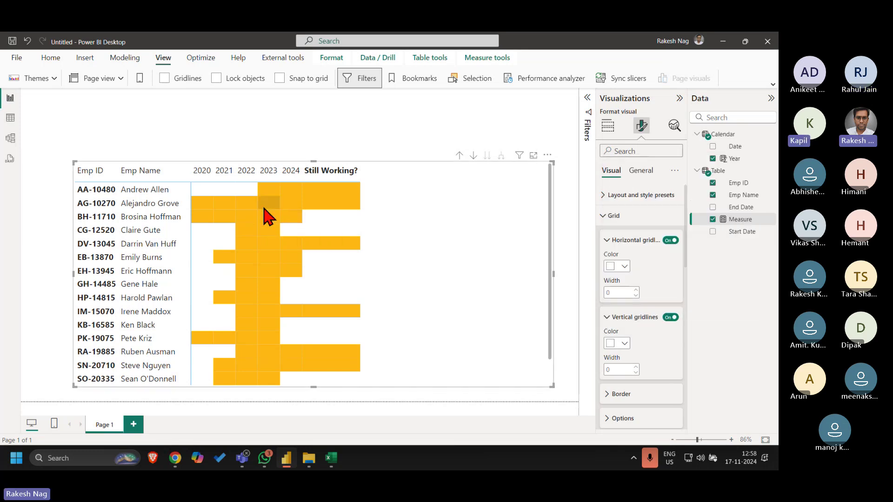
left_click(669, 318)
left_click(669, 241)
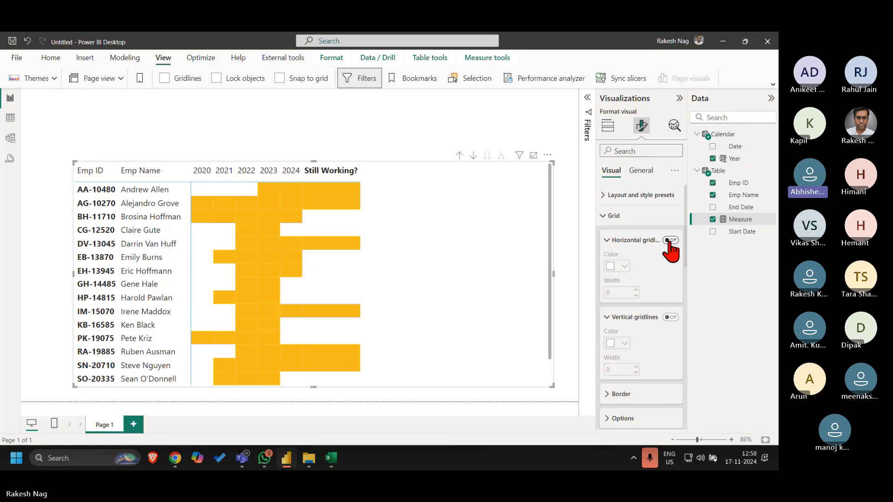
Set the matrix grid's border color to white for the All section
left_click(638, 397)
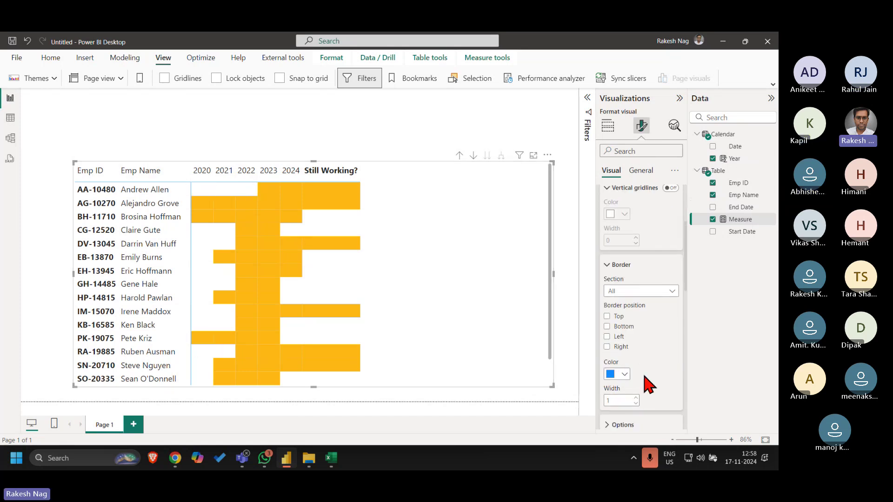
left_click(621, 399)
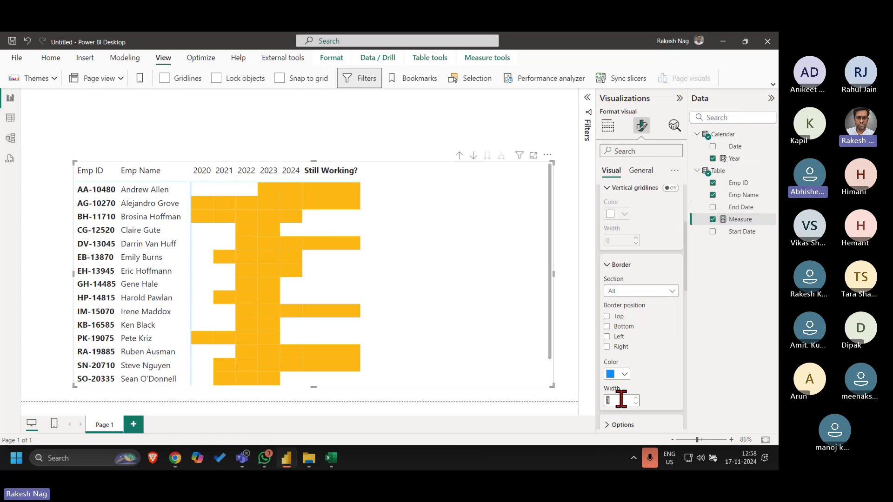
left_click(622, 376)
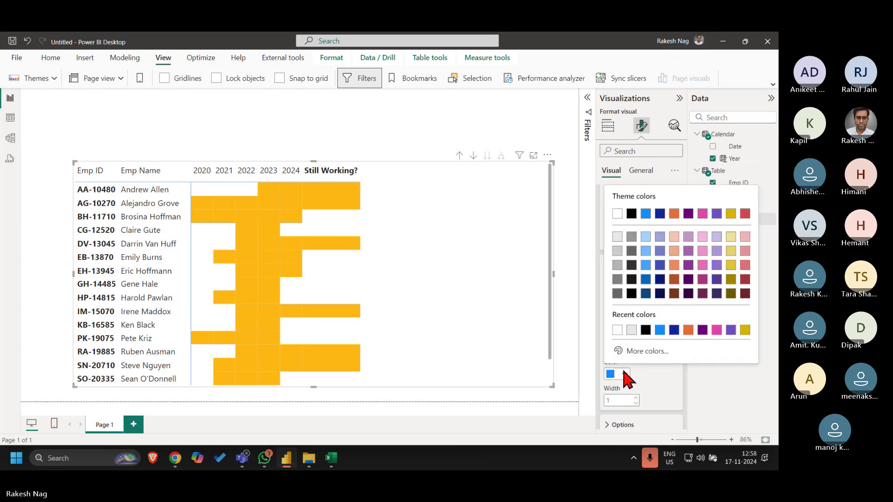
left_click(621, 329)
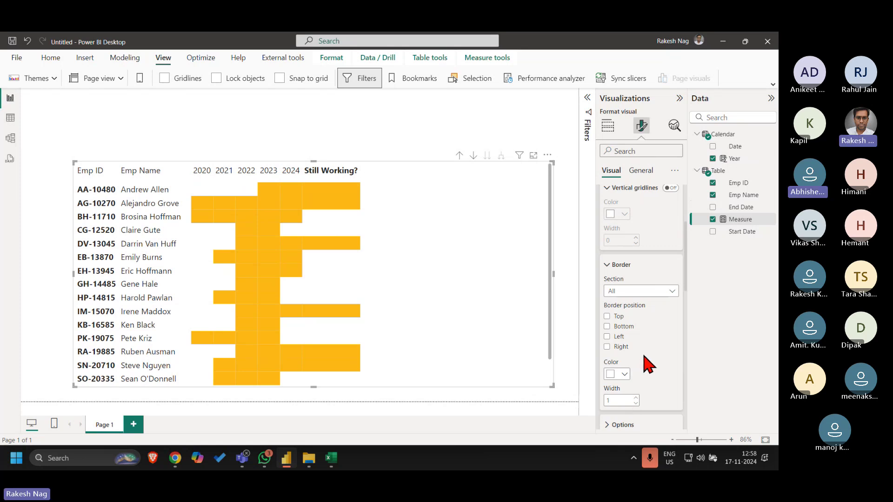
scroll(642, 365, "down", 10)
scroll(645, 367, "down", 1)
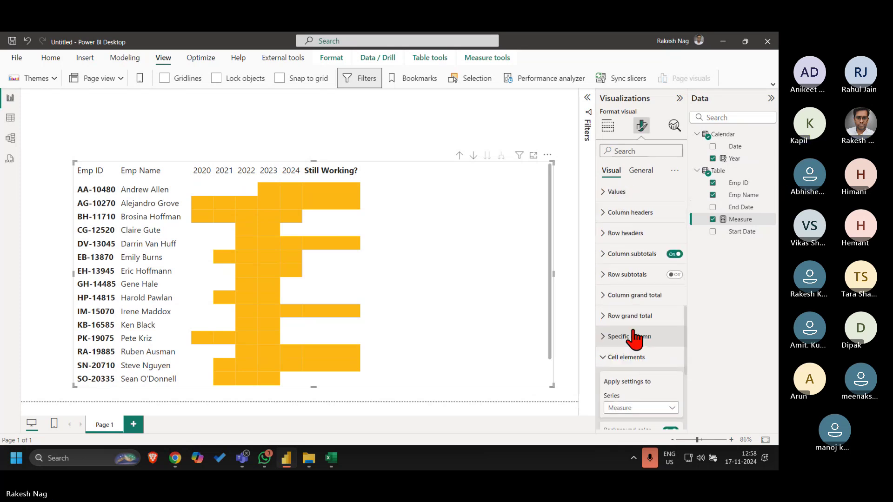
scroll(662, 327, "down", 5)
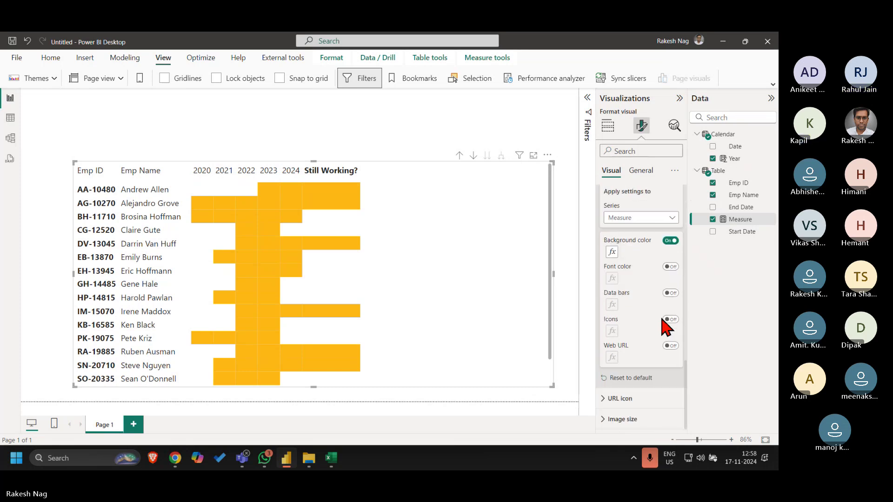
scroll(665, 325, "up", 10)
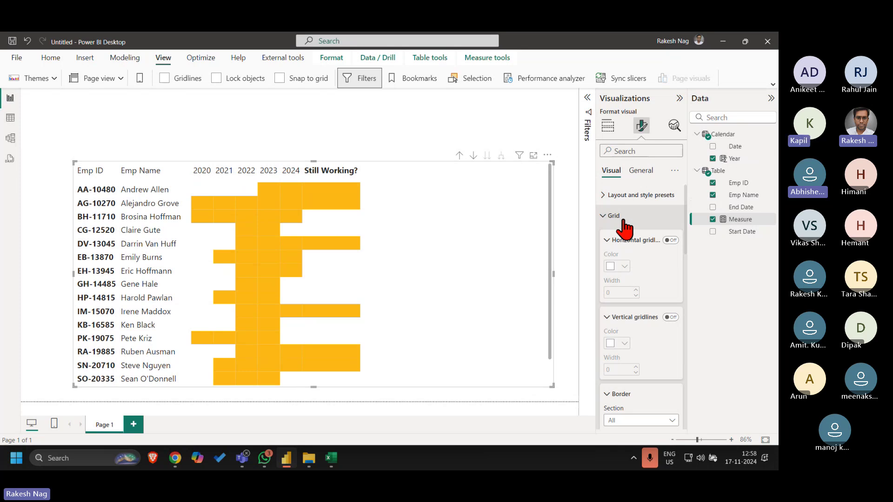
left_click(614, 216)
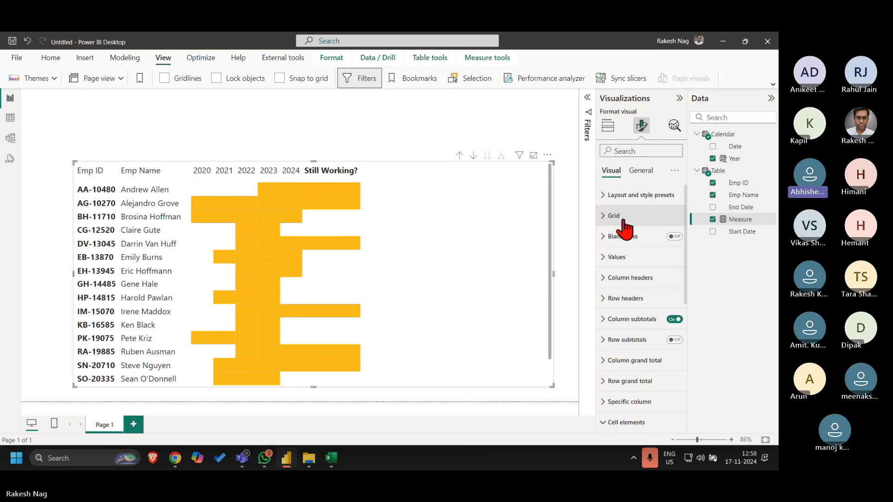
left_click(615, 216)
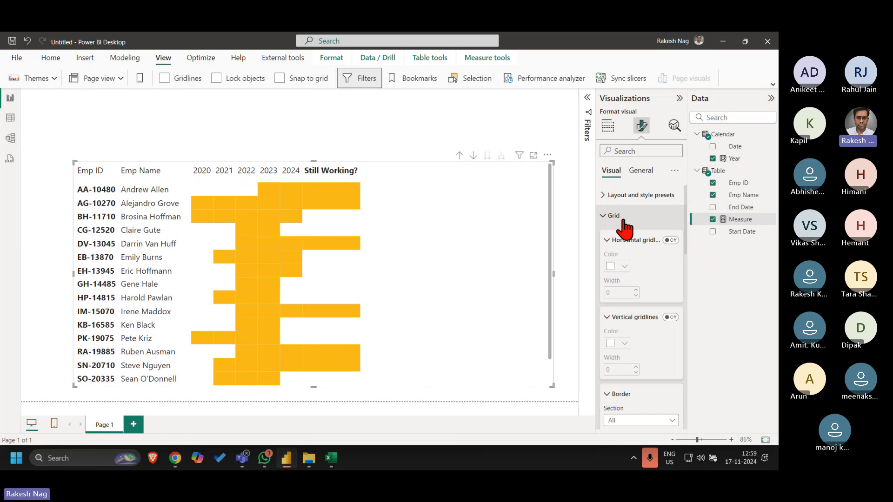
Turn the horizontal gridlines back on and set their color to the orange theme color
left_click(670, 240)
left_click(619, 274)
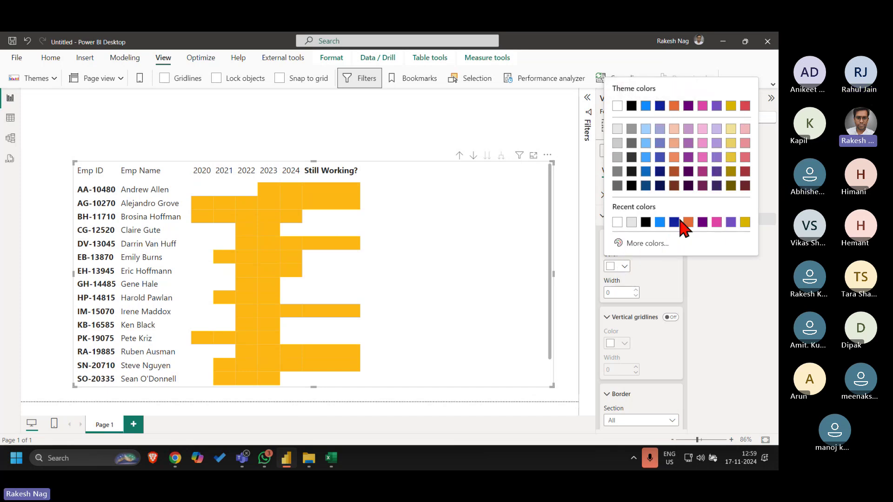
left_click(644, 244)
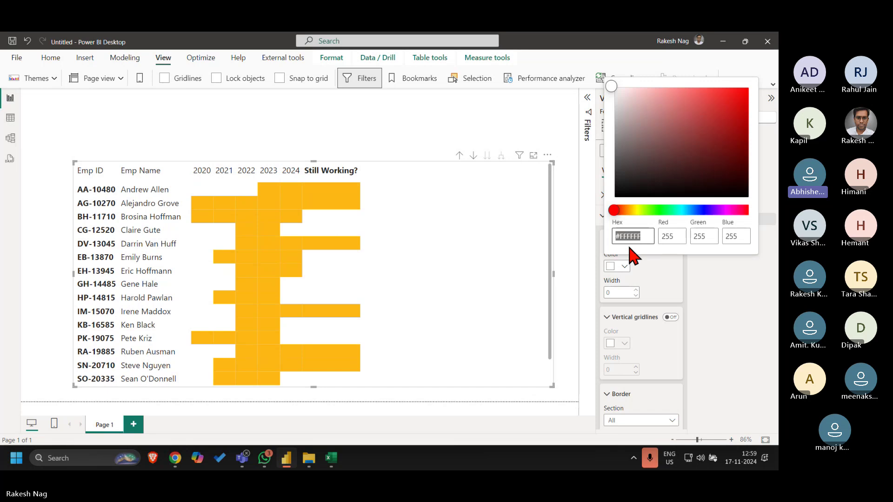
left_click(624, 266)
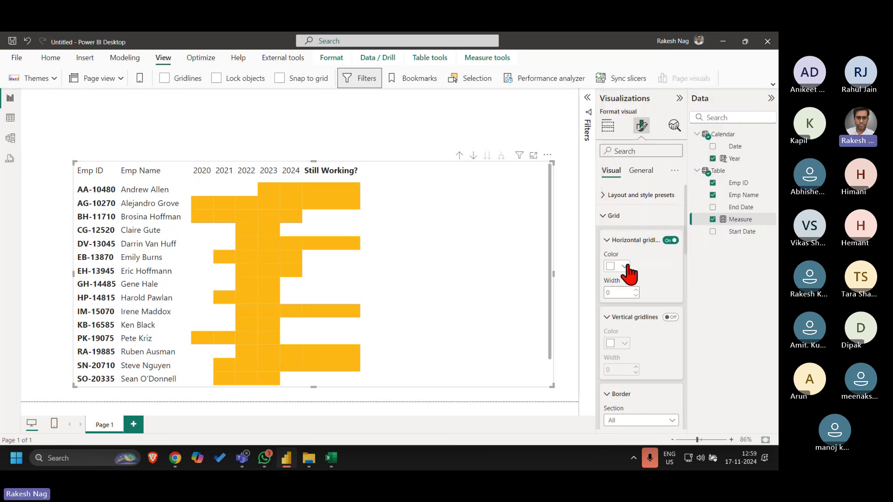
left_click(624, 267)
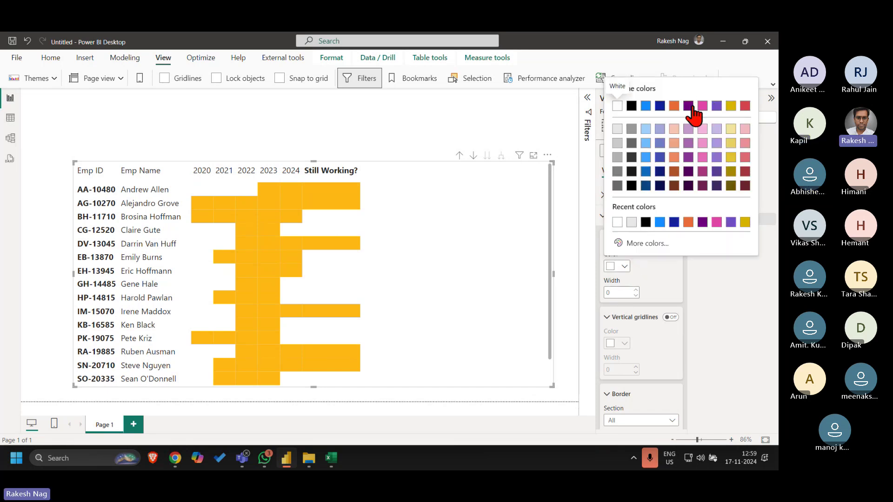
left_click(674, 107)
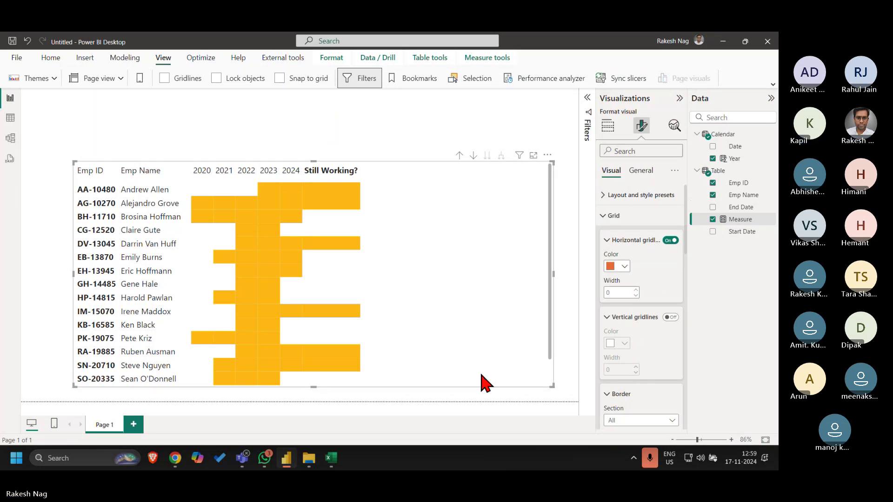
Try horizontal gridline widths up to 5, set the width back to 0 and turn the matrix's horizontal gridlines off
left_click(624, 272)
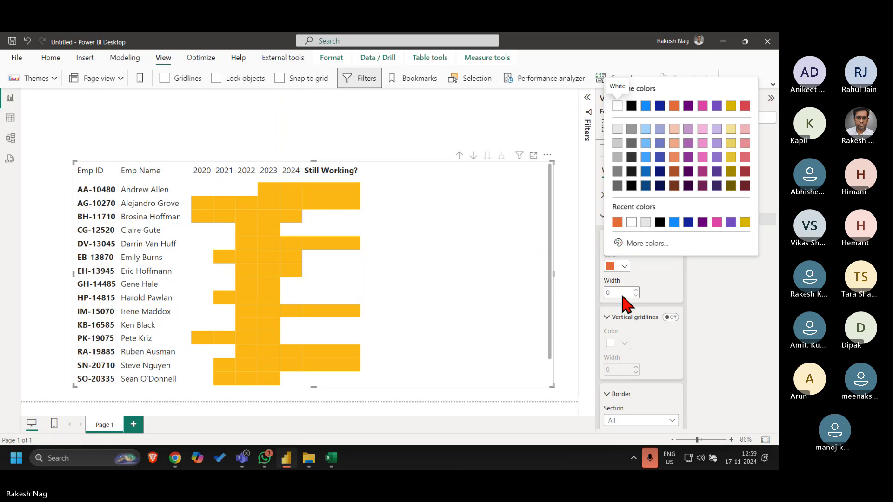
left_click(622, 293)
type("1")
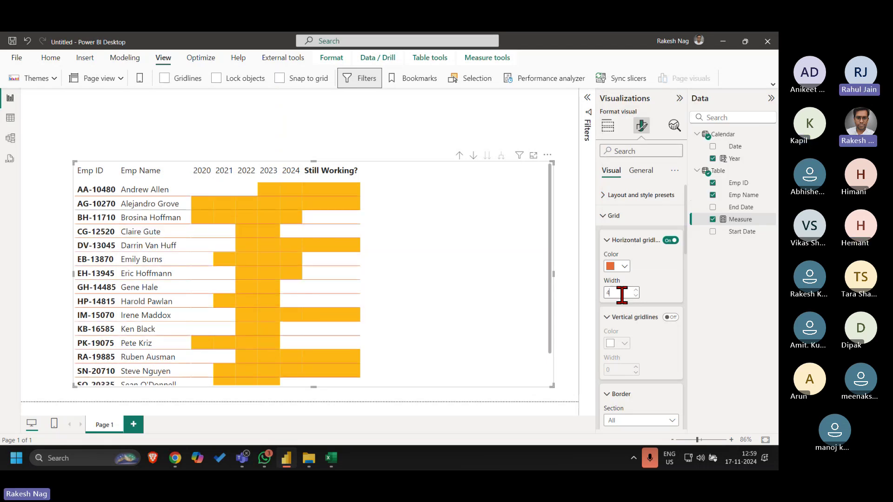
key("Up")
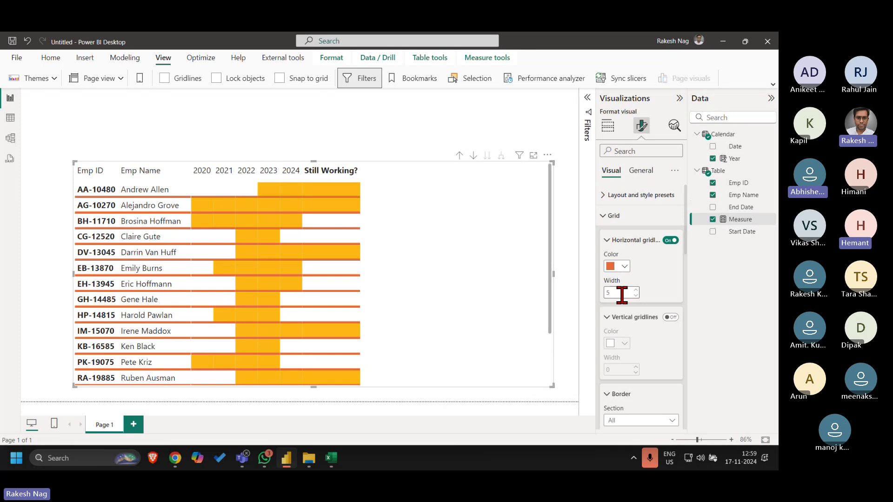
key("Down")
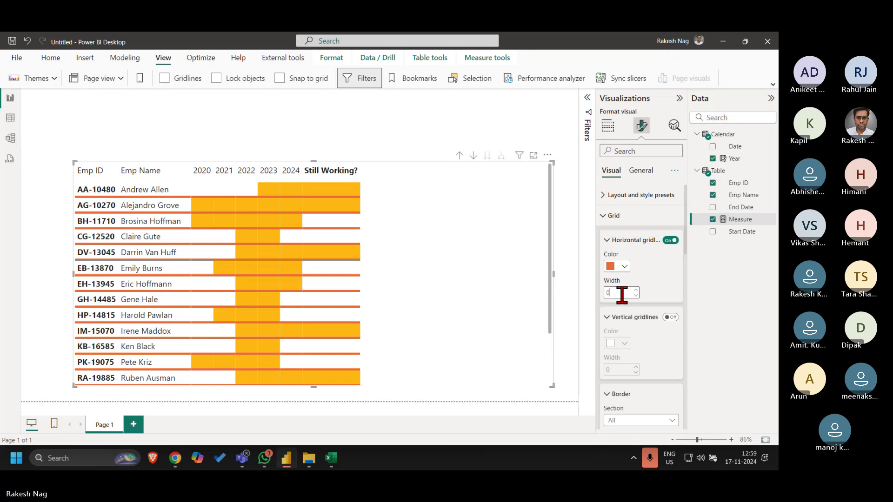
key("Down")
left_click(670, 240)
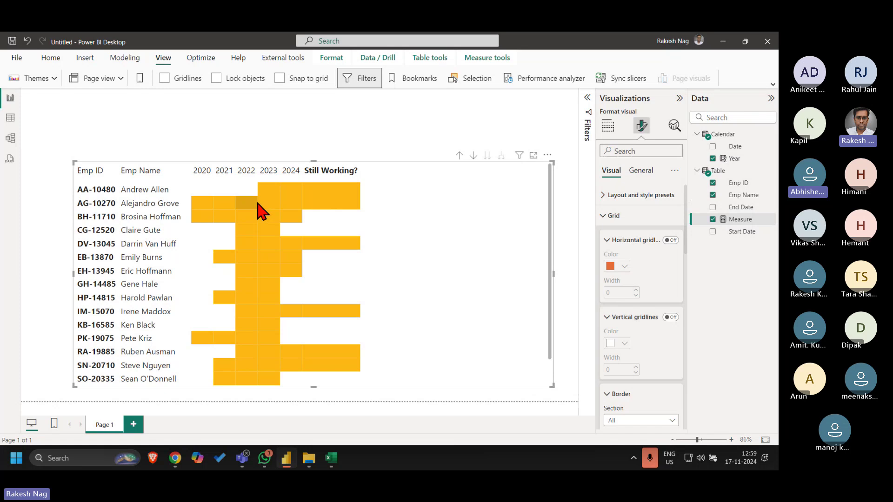
Set the matrix's style preset to None
left_click(622, 217)
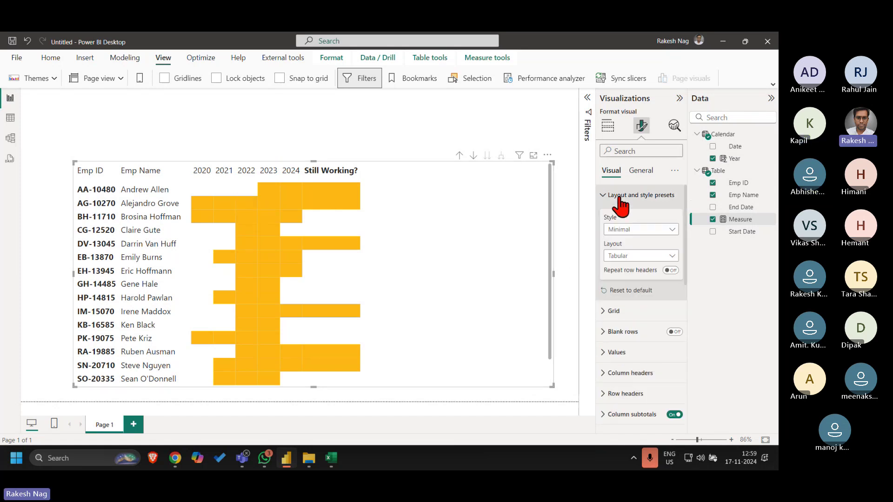
left_click(630, 230)
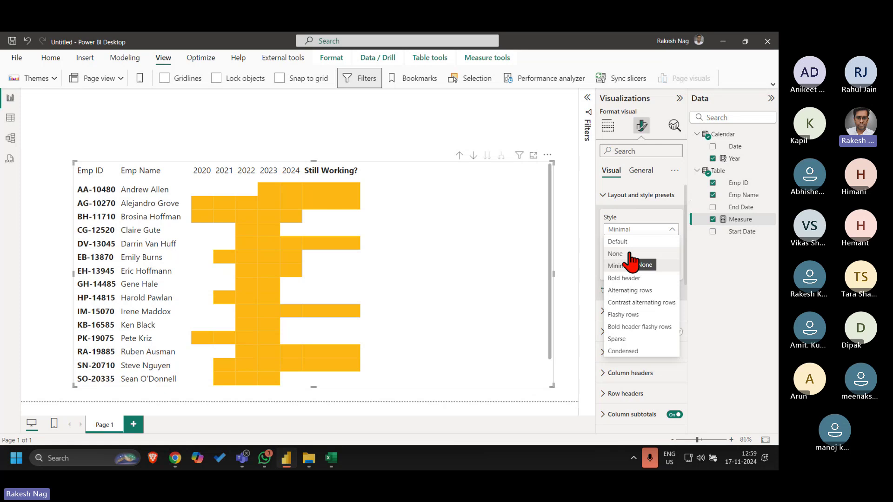
left_click(623, 255)
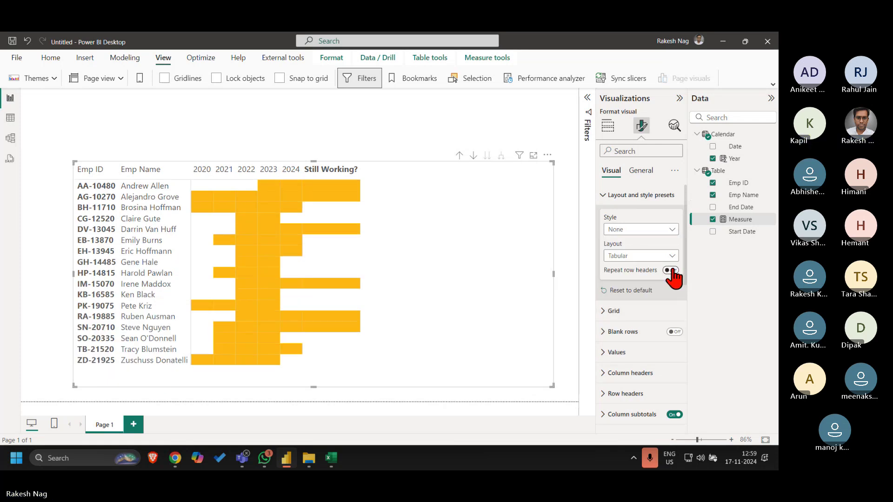
left_click(641, 230)
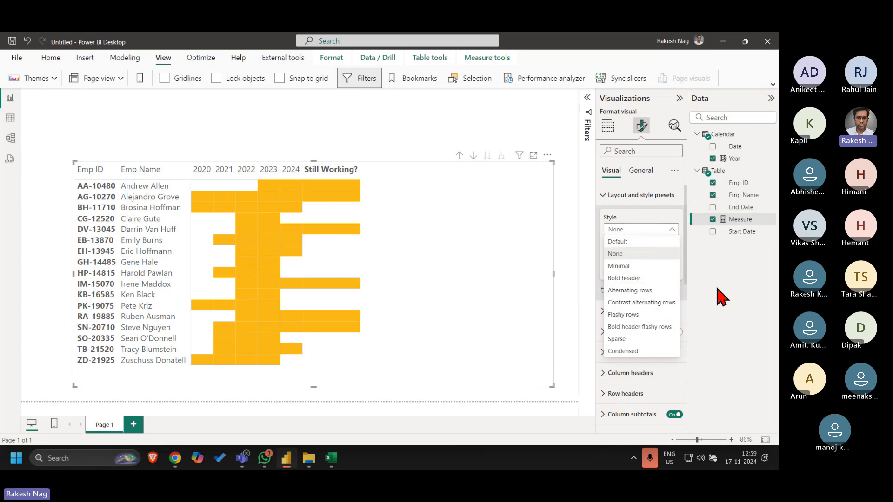
left_click(625, 197)
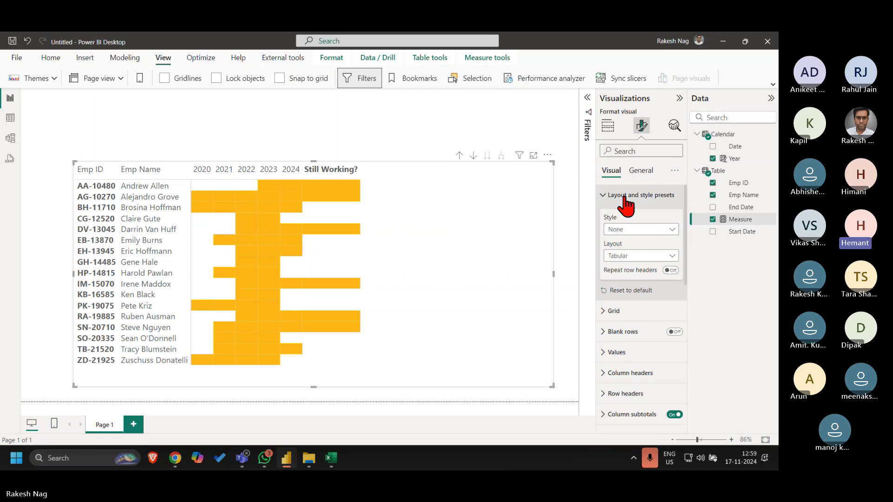
Turn off the matrix visual's background in its general effects settings
left_click(641, 171)
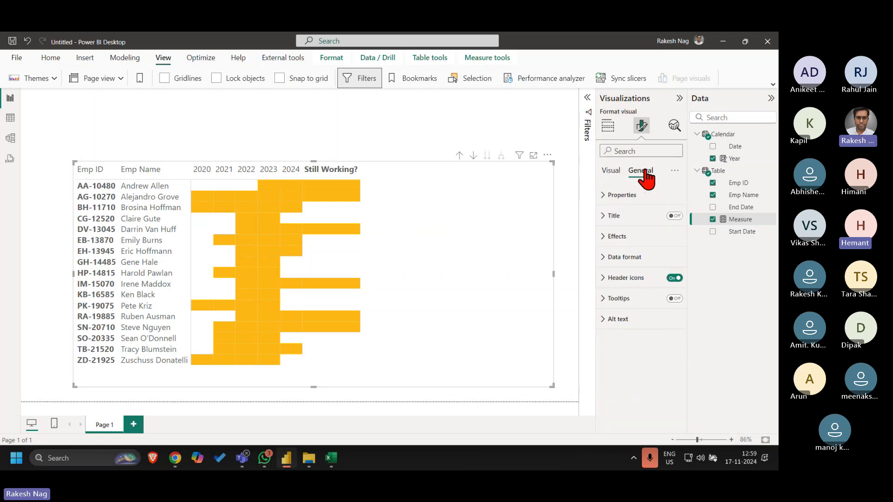
left_click(637, 237)
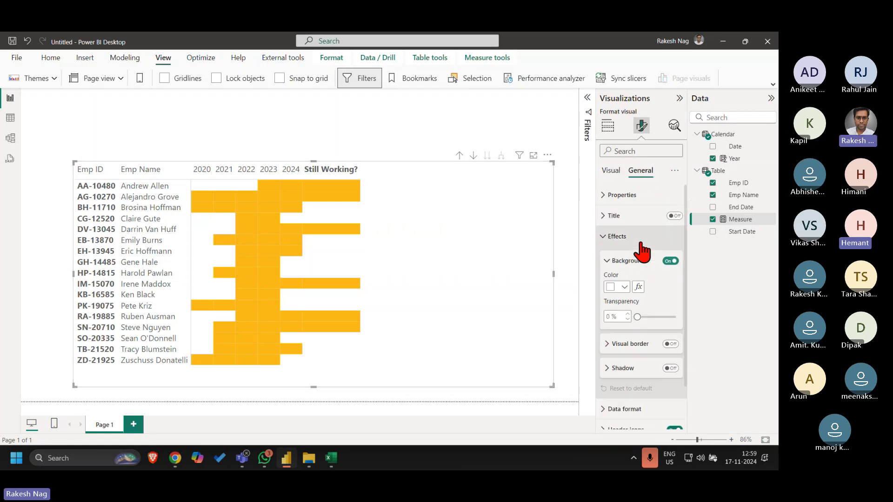
left_click(670, 261)
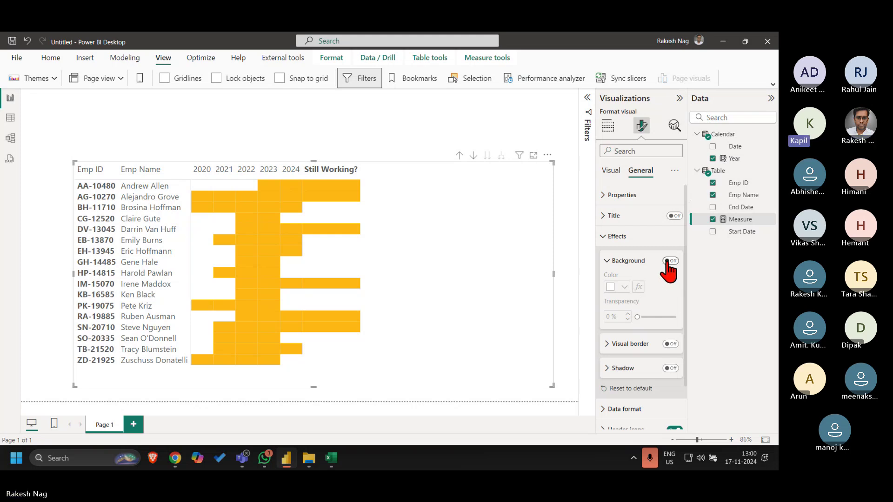
Try the recent orange color as the background color of the matrix values and undo it
left_click(615, 172)
left_click(640, 197)
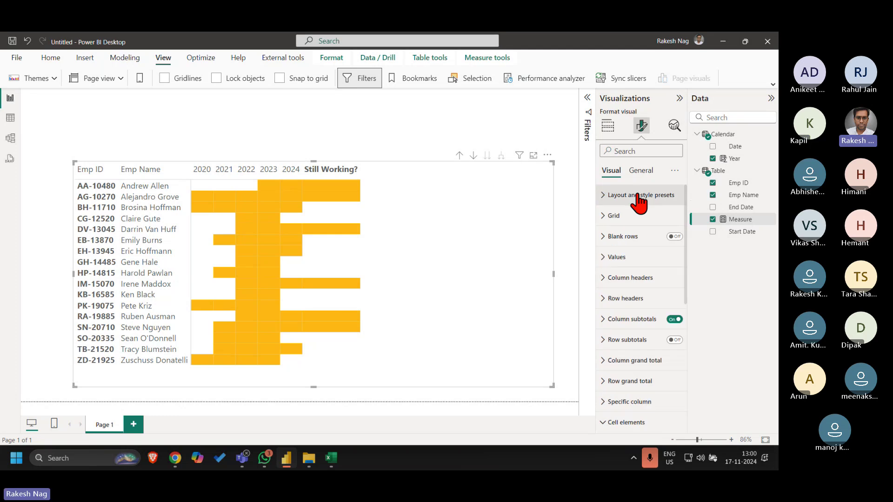
left_click(642, 260)
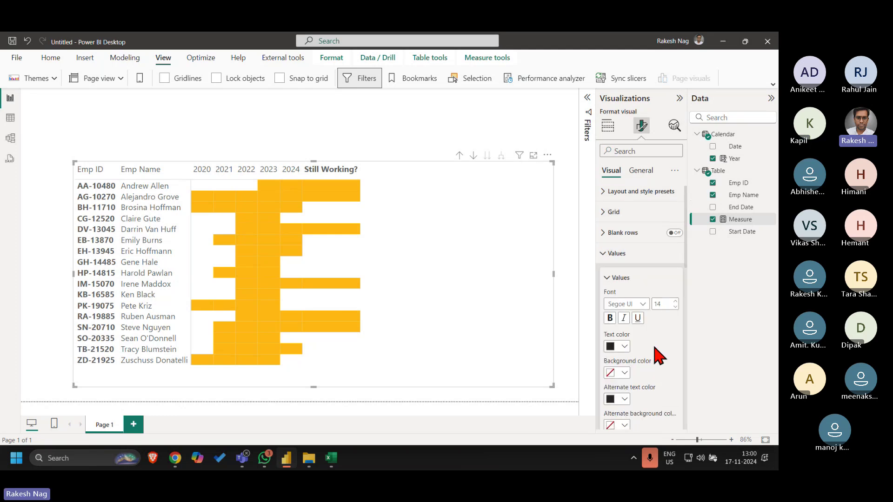
scroll(657, 352, "down", 1)
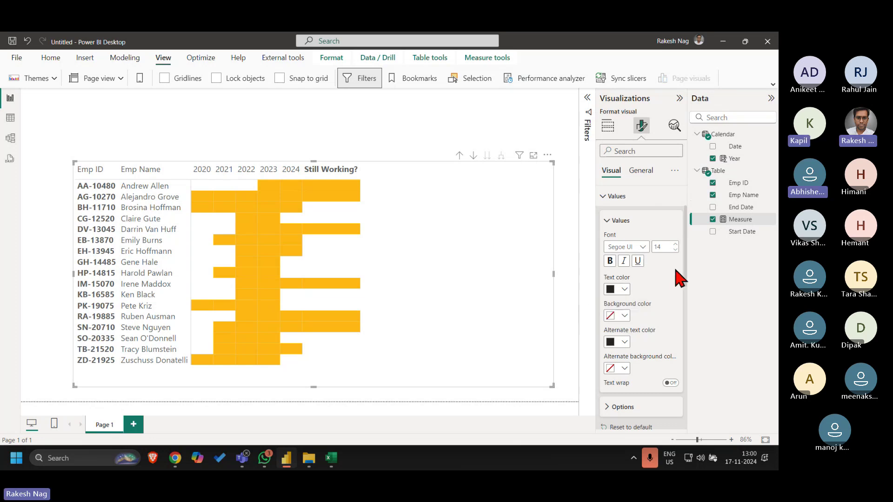
scroll(644, 350, "up", 2)
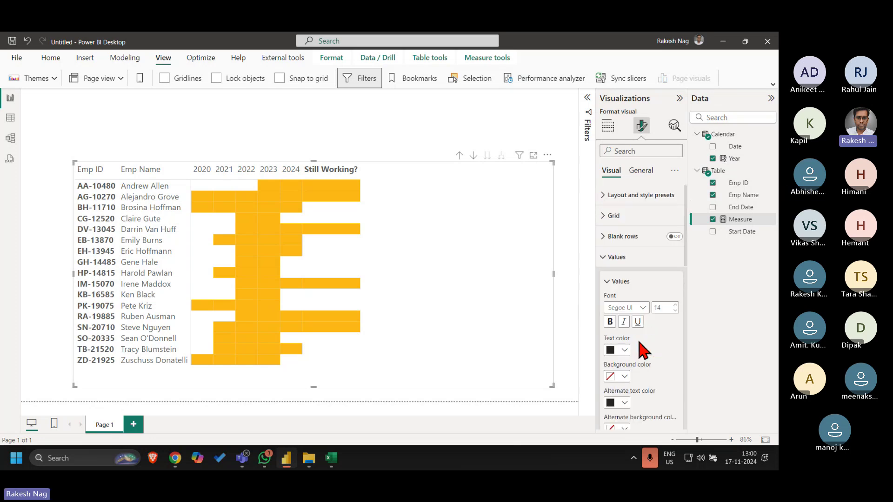
scroll(660, 288, "down", 3)
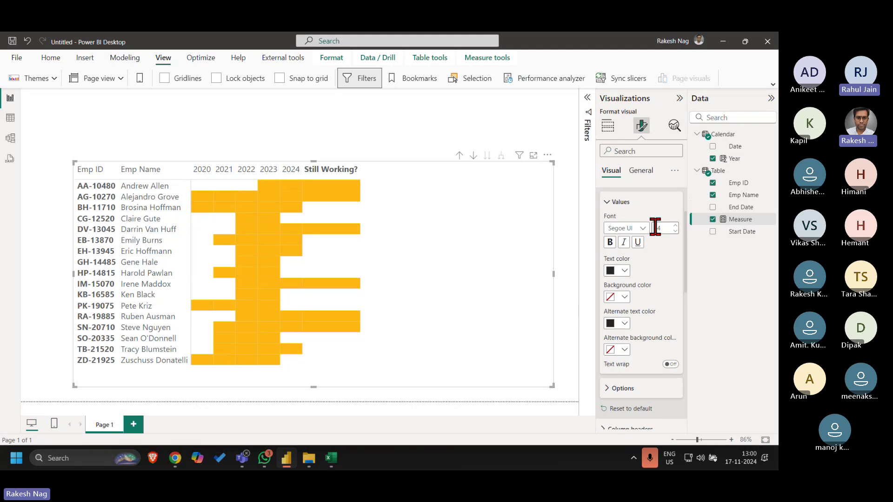
scroll(651, 240, "down", 4)
left_click(642, 285)
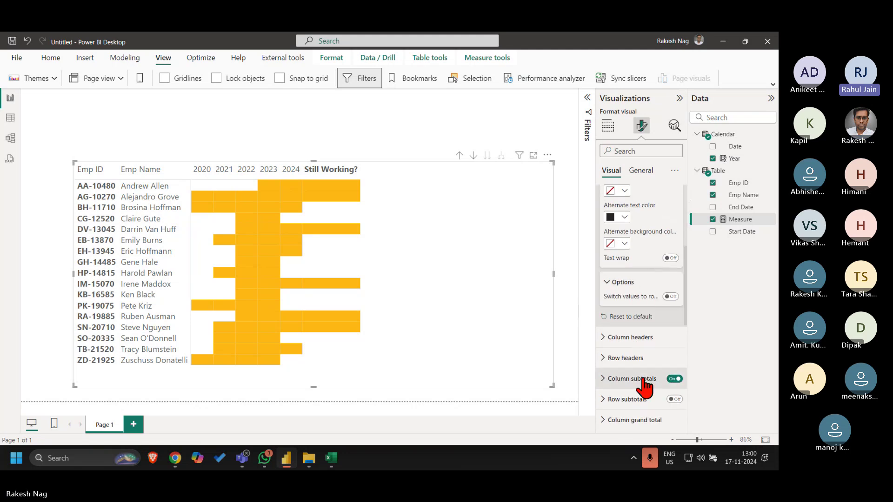
scroll(652, 298, "up", 2)
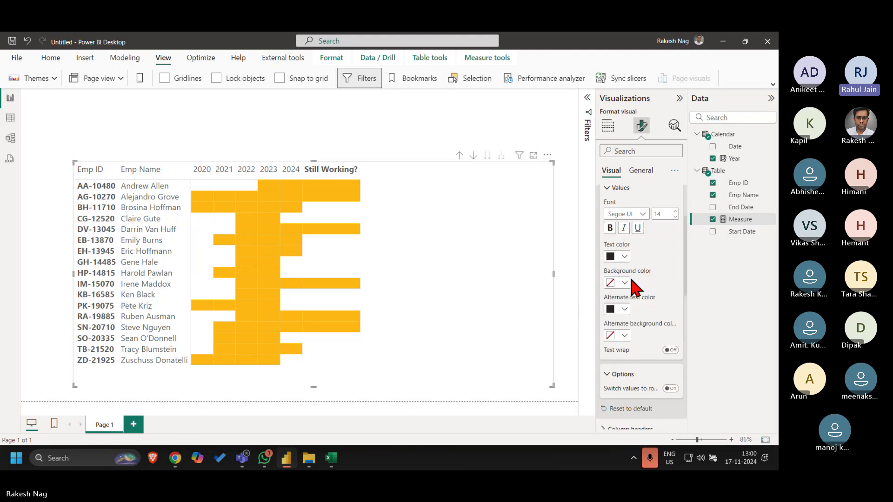
left_click(624, 283)
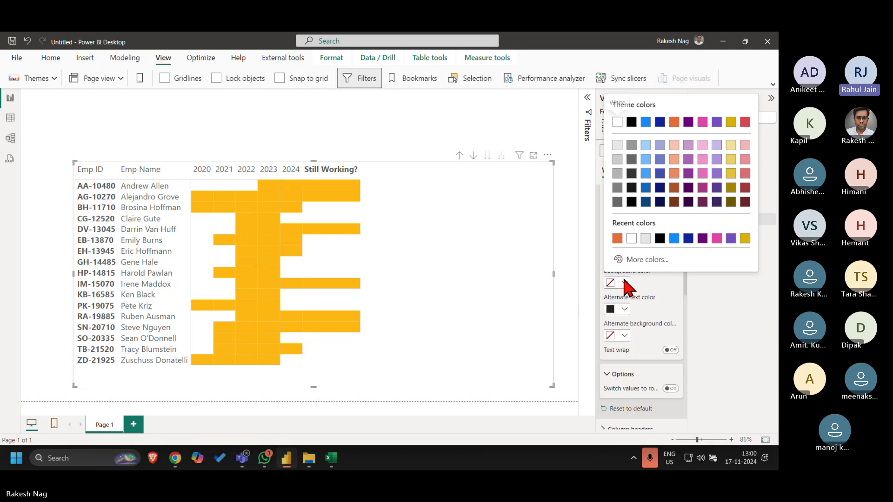
left_click(612, 238)
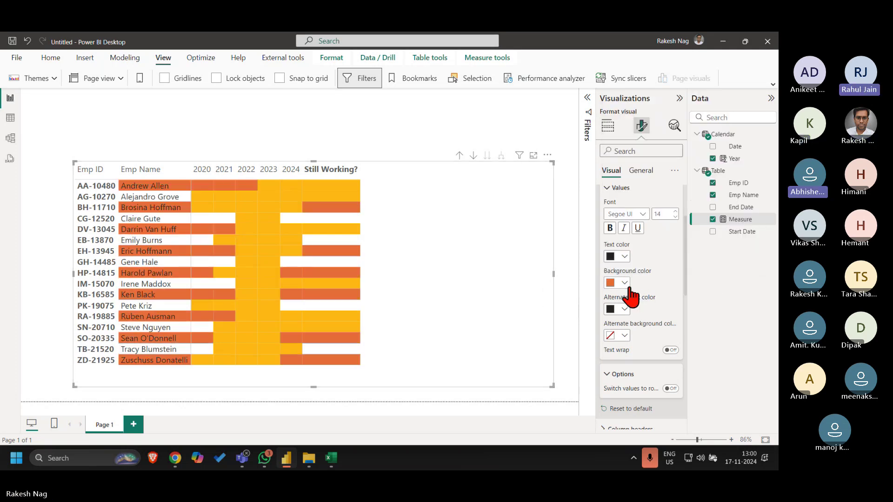
key("ctrl+z")
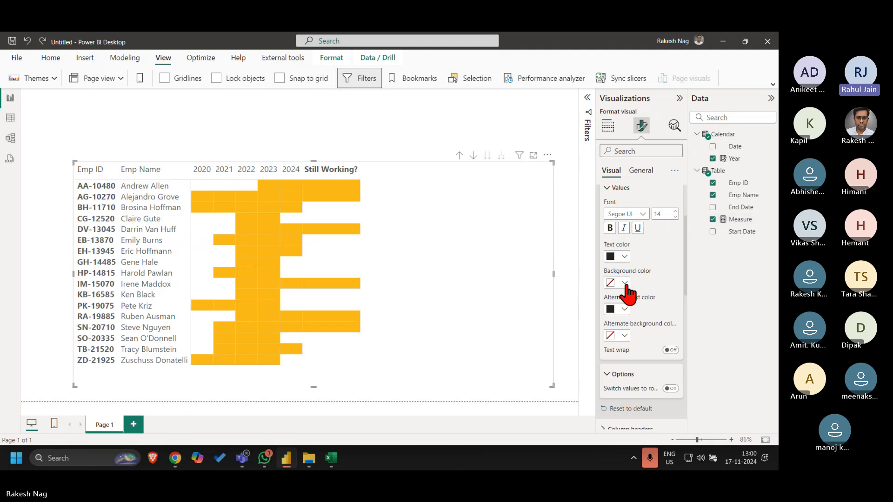
Look through the matrix's remaining format settings, including the cell elements options, and collapse the cell elements and values sections
scroll(650, 370, "down", 4)
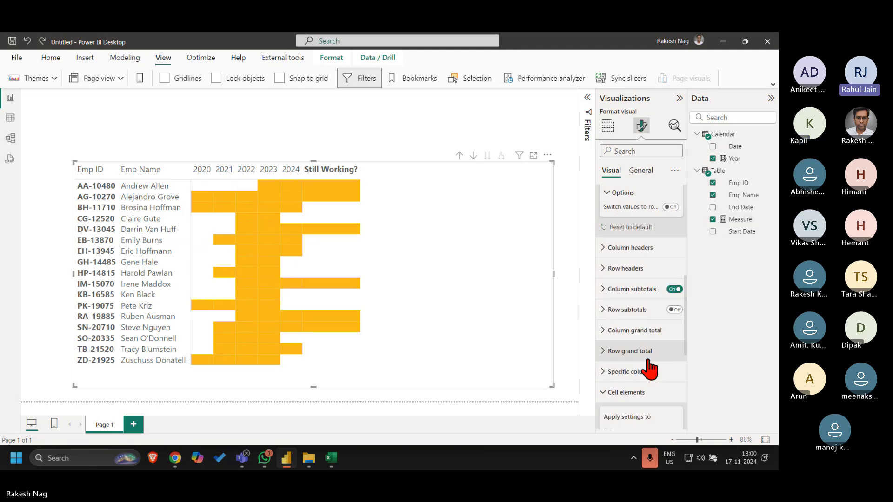
scroll(650, 370, "down", 3)
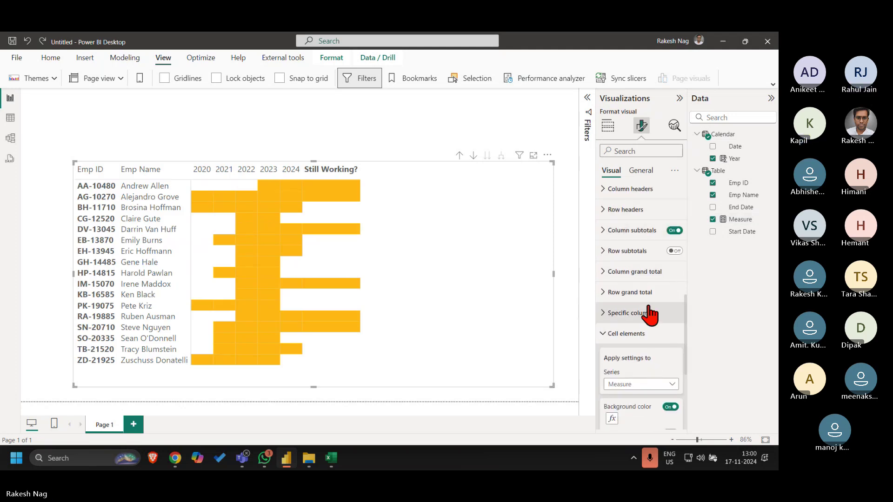
scroll(651, 314, "down", 3)
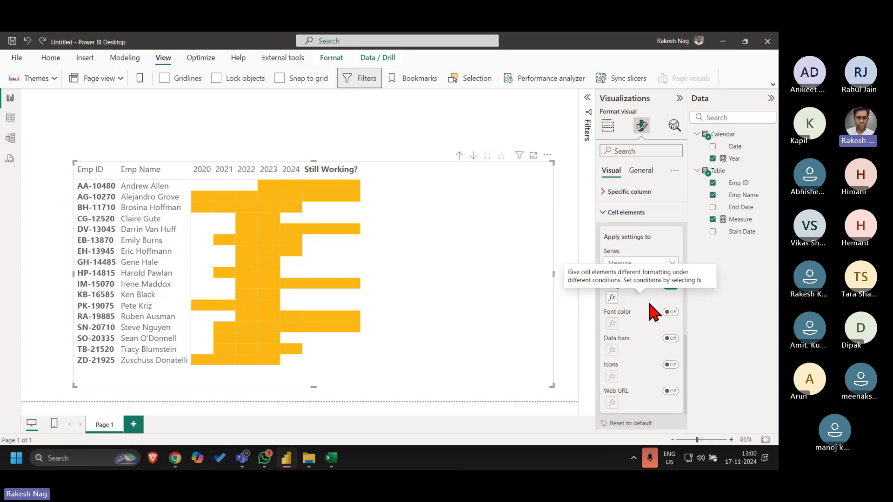
scroll(655, 313, "down", 1)
scroll(655, 313, "up", 2)
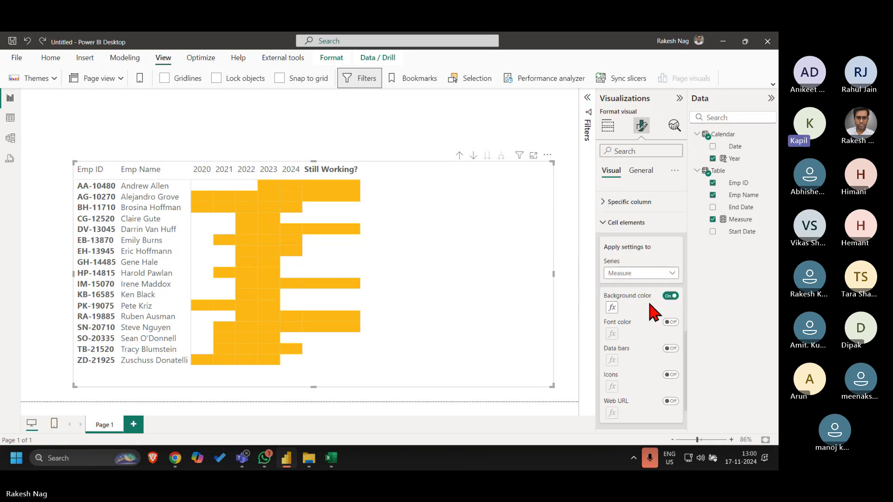
left_click(636, 225)
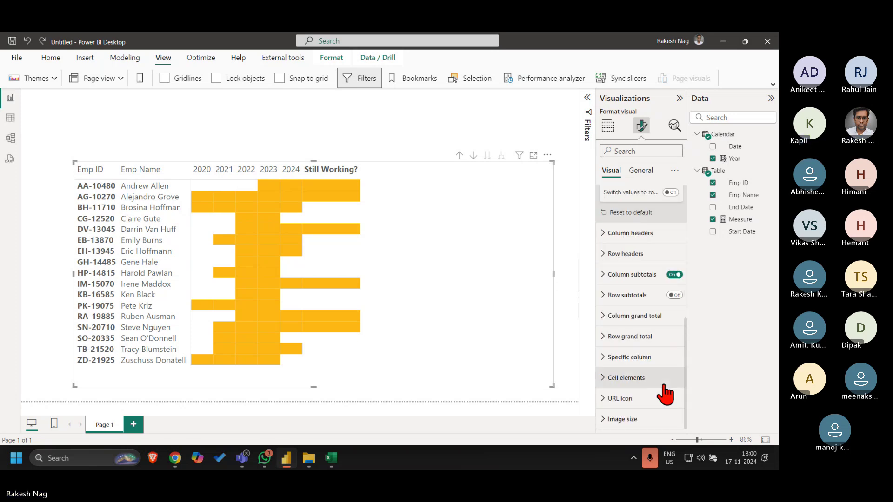
scroll(654, 344, "up", 10)
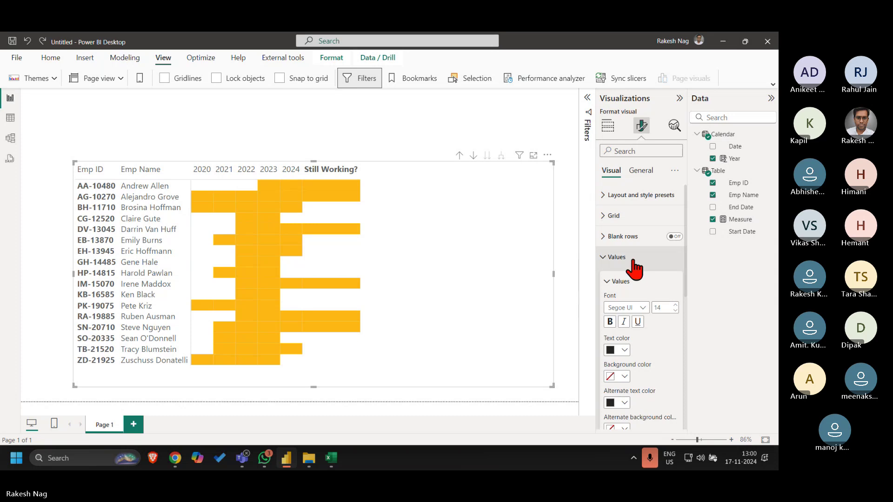
left_click(634, 265)
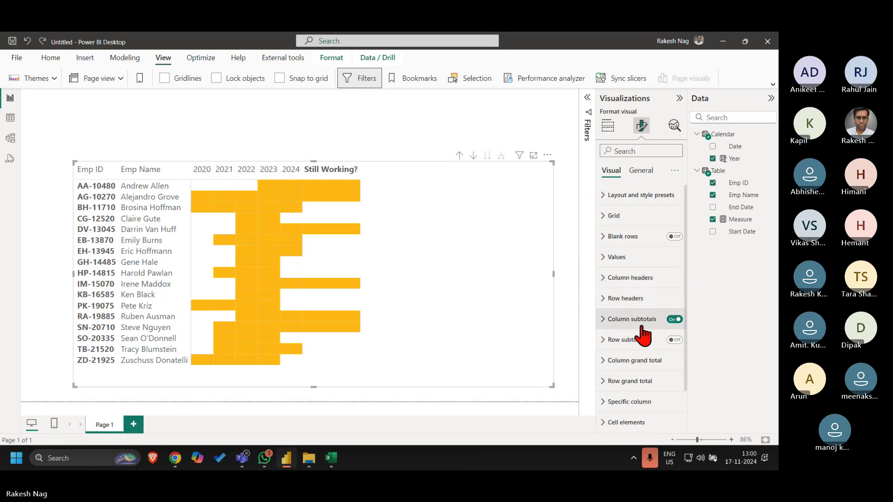
Turn on the matrix's horizontal gridlines and set their width to 3
left_click(636, 218)
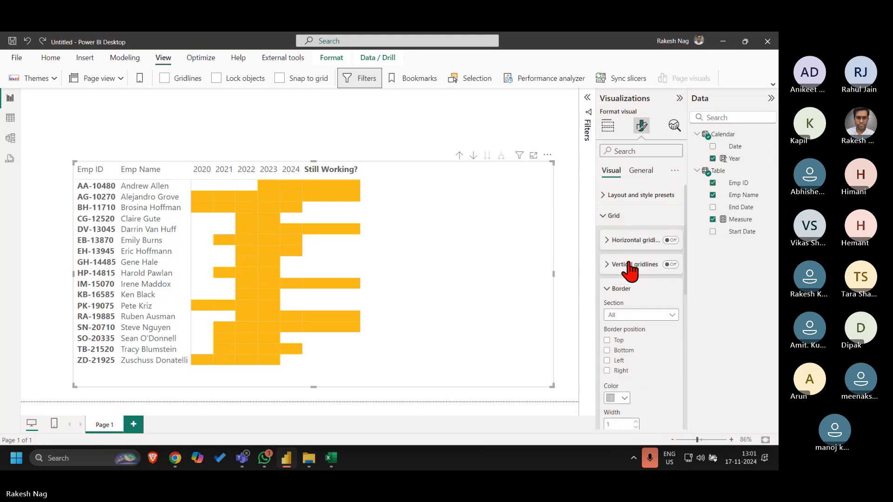
left_click(623, 292)
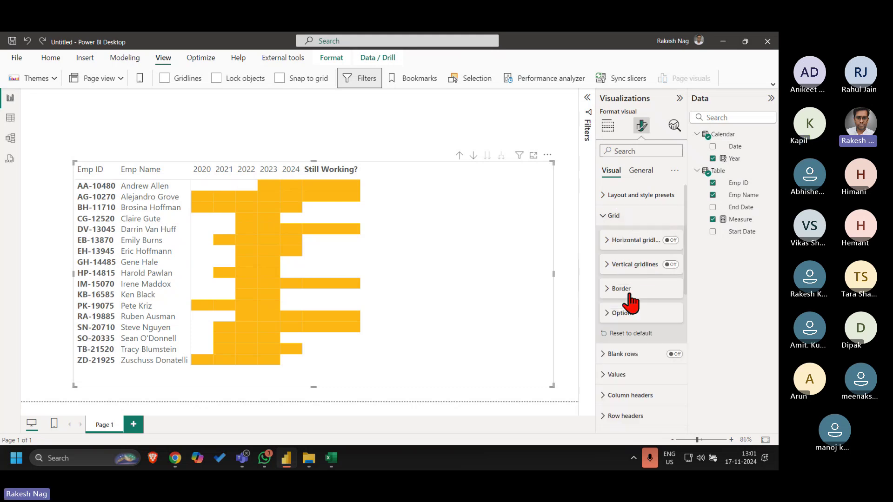
left_click(671, 241)
left_click(634, 241)
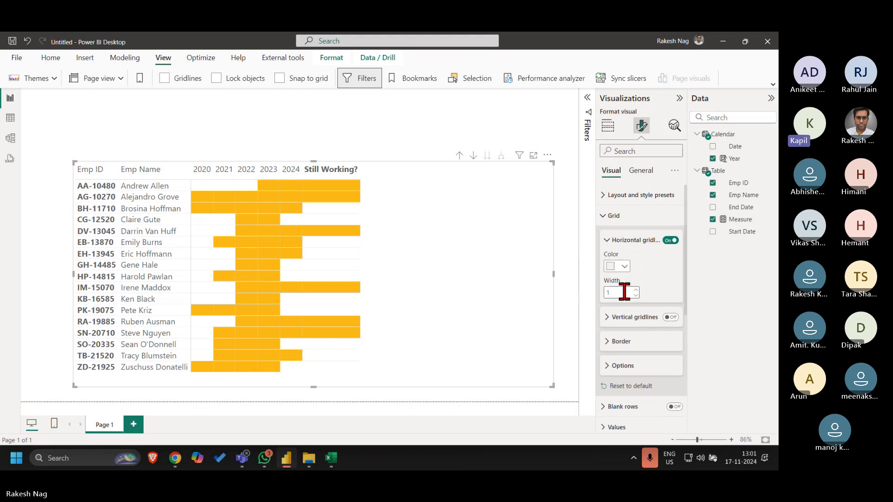
key("Return")
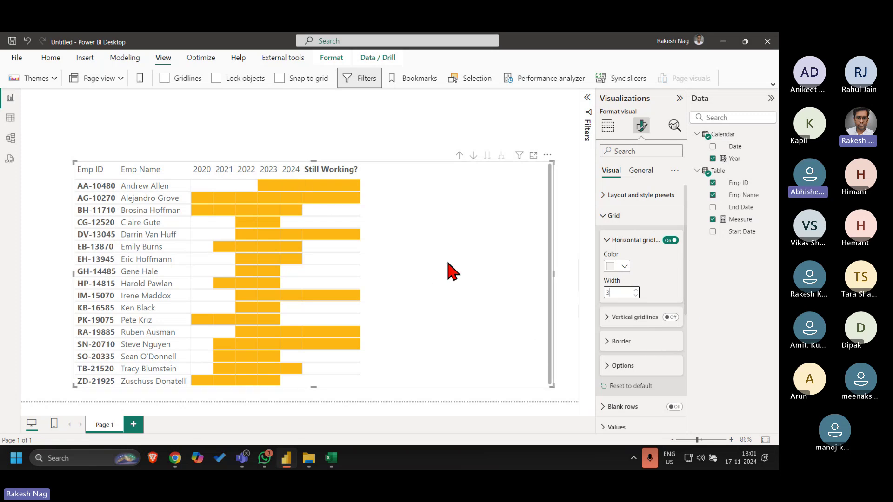
scroll(448, 263, "down", 1)
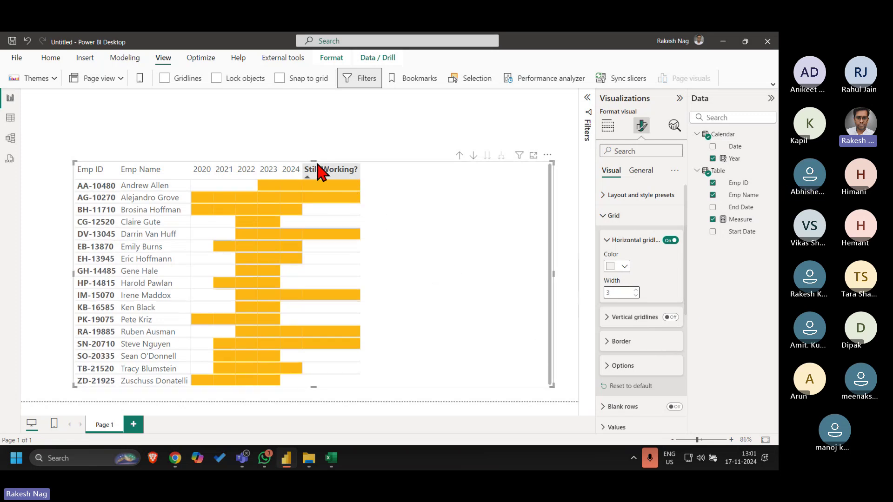
Stretch the matrix visual's upper edge upward to make room for all employee rows, and collapse the grid settings
left_click_drag(314, 162, 315, 156)
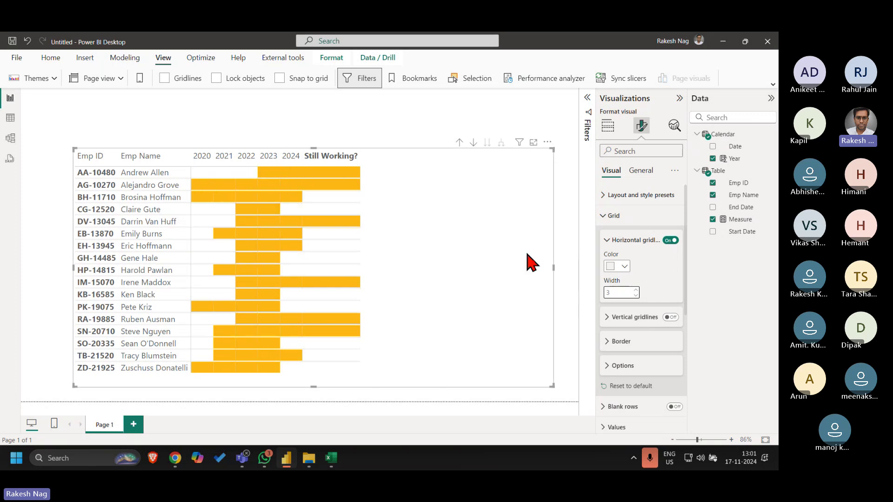
left_click(642, 217)
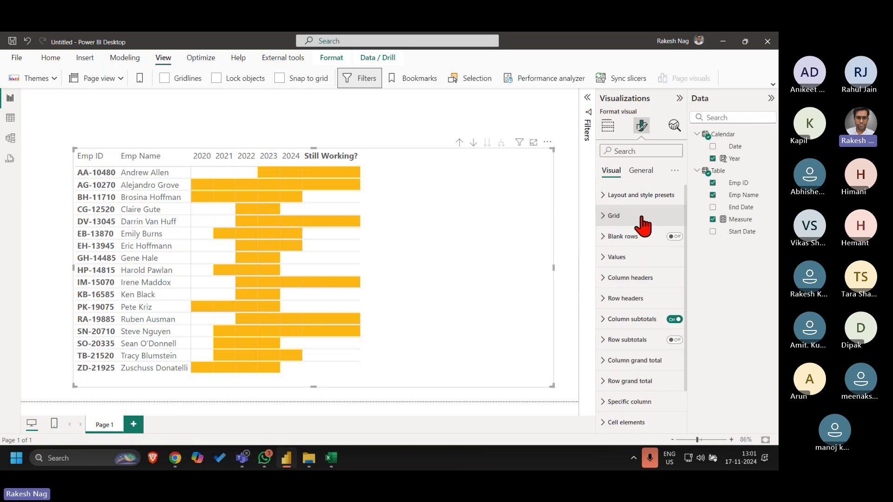
Turn off text wrap and auto-size width for the matrix's column headers
left_click(635, 279)
scroll(656, 372, "down", 2)
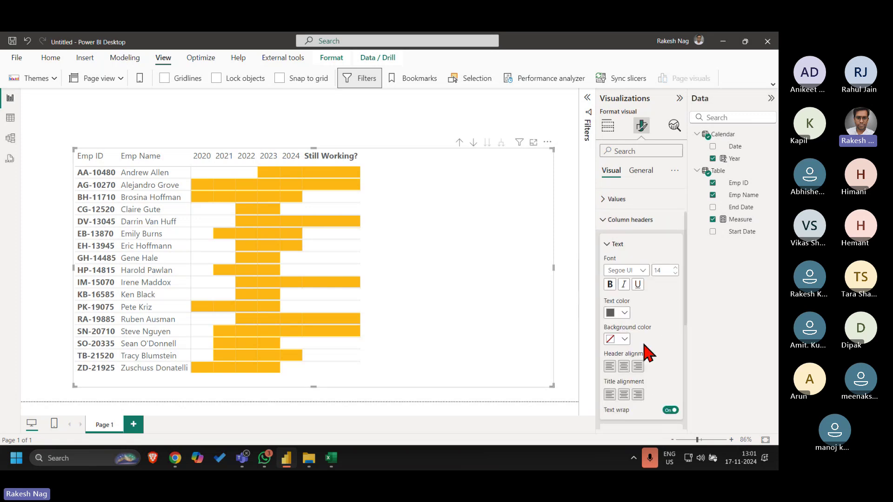
scroll(649, 353, "down", 1)
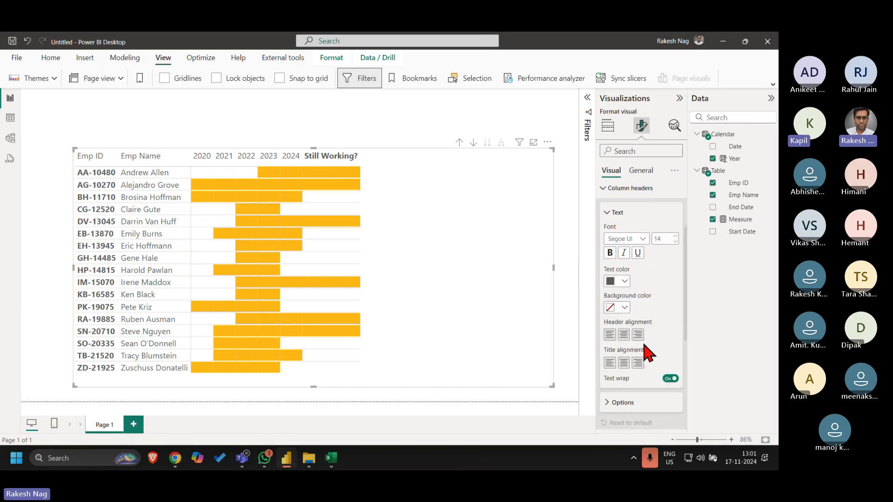
left_click(670, 377)
left_click(641, 403)
scroll(665, 400, "down", 2)
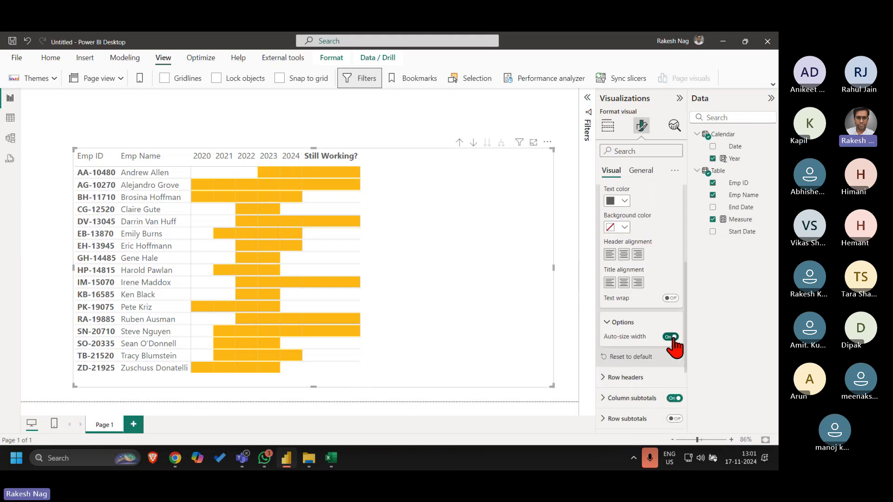
Set the column headers' background color to the recent white and collapse the column header settings
scroll(670, 303, "up", 3)
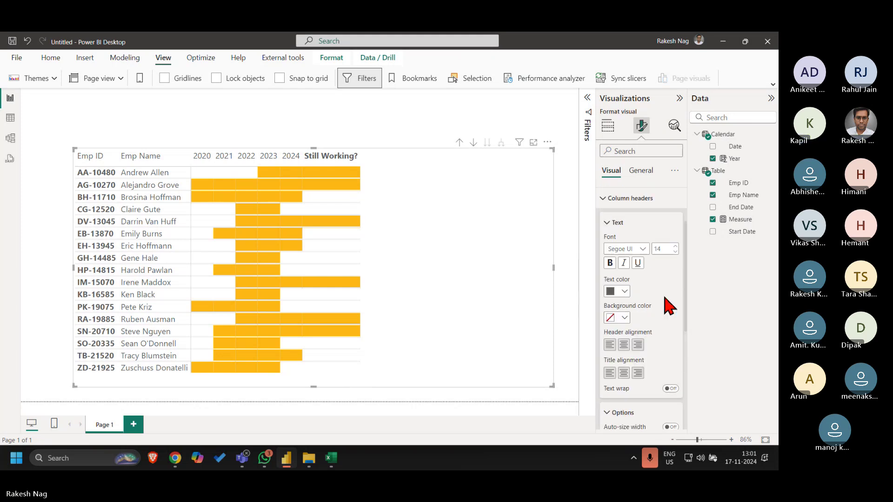
left_click(610, 318)
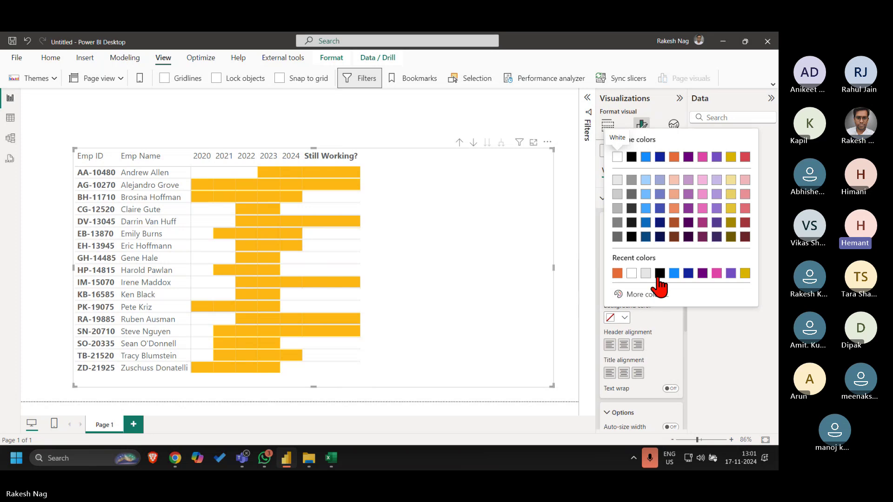
left_click(632, 273)
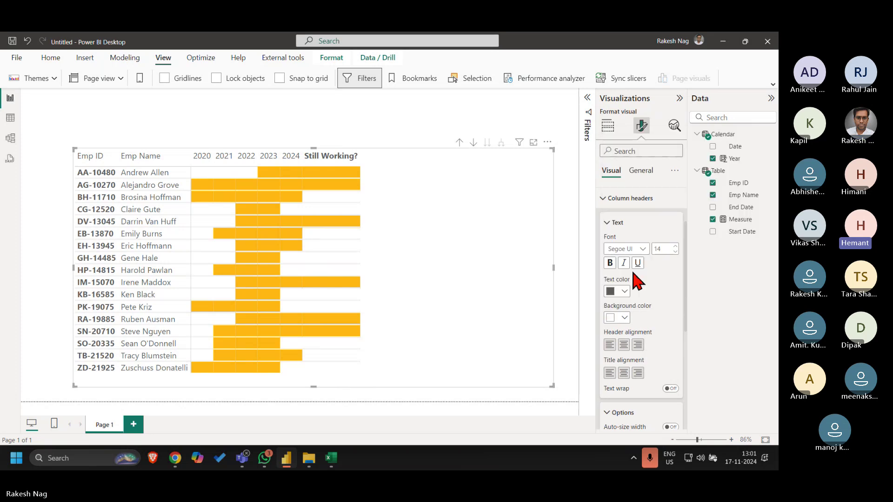
scroll(660, 380, "up", 2)
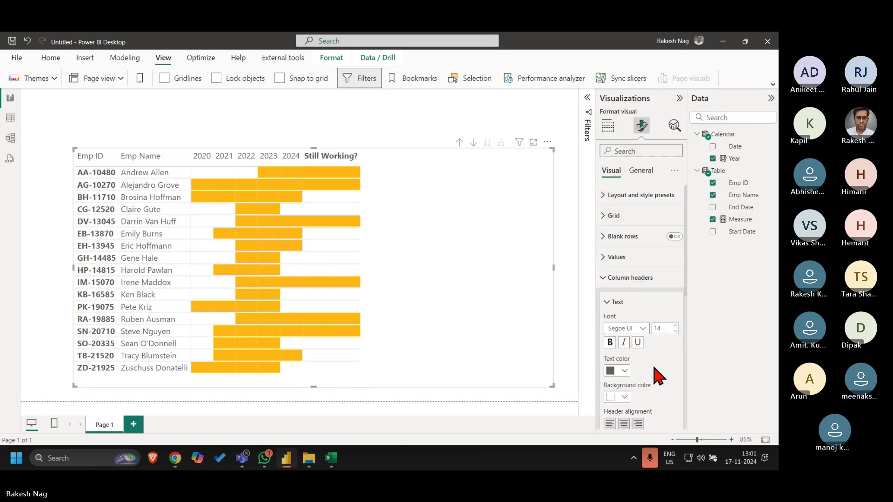
left_click(629, 278)
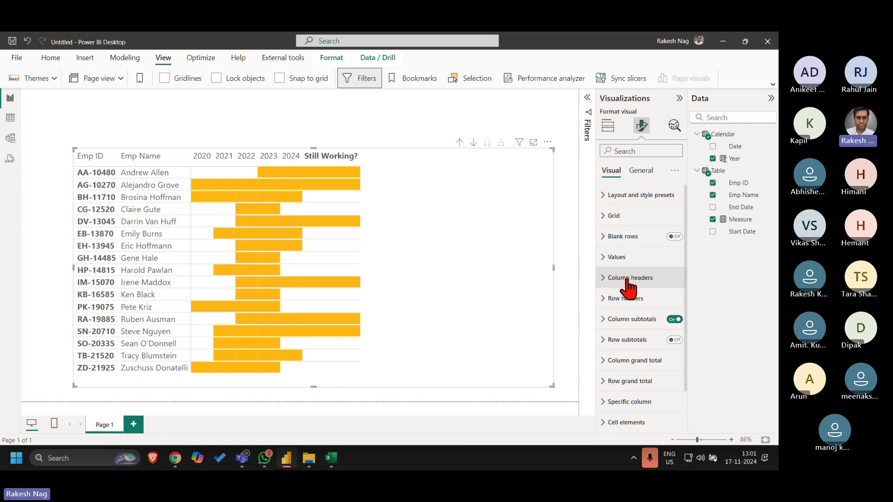
Turn on the matrix's vertical gridlines, expand their settings, and widen the 2024 column slightly to fit its header
left_click(627, 223)
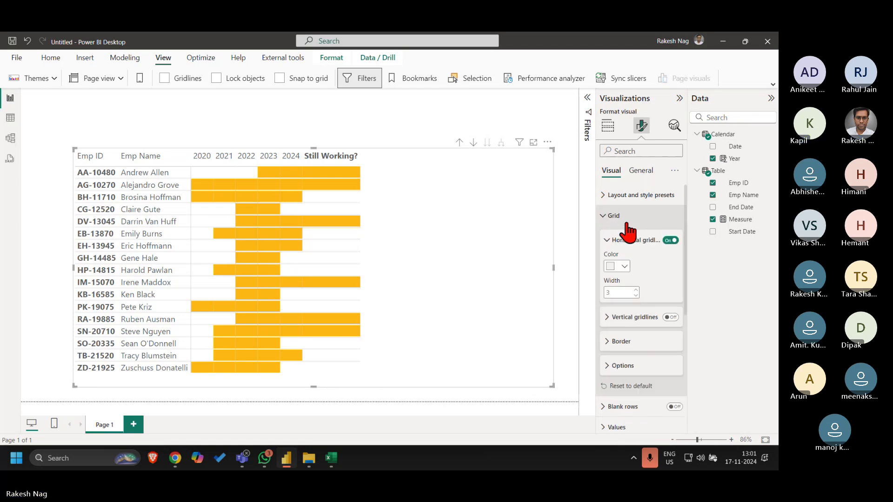
left_click(671, 317)
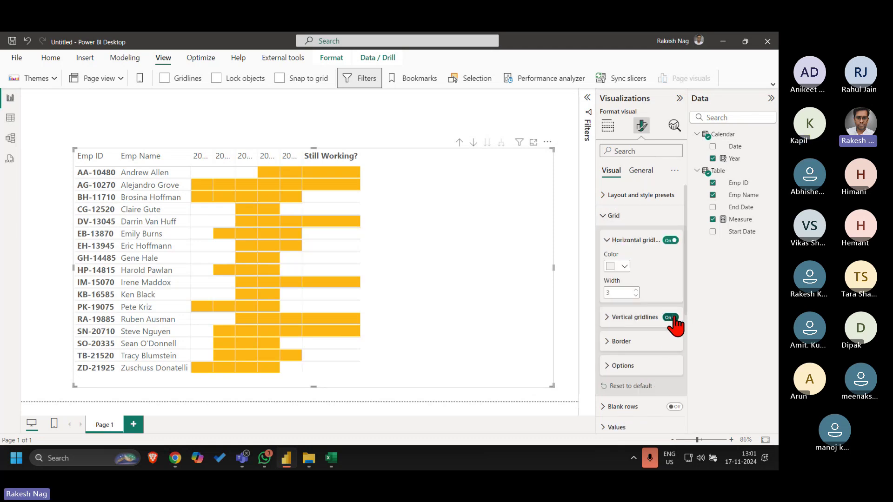
left_click(672, 318)
left_click(671, 318)
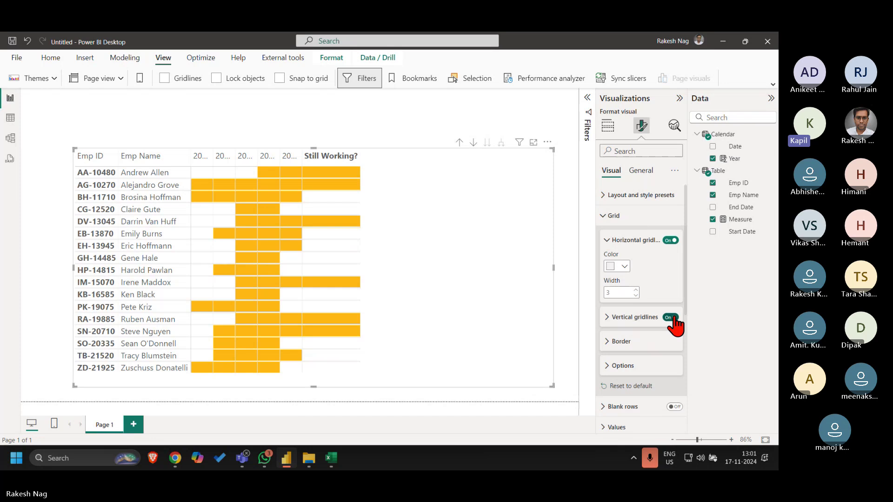
left_click(622, 321)
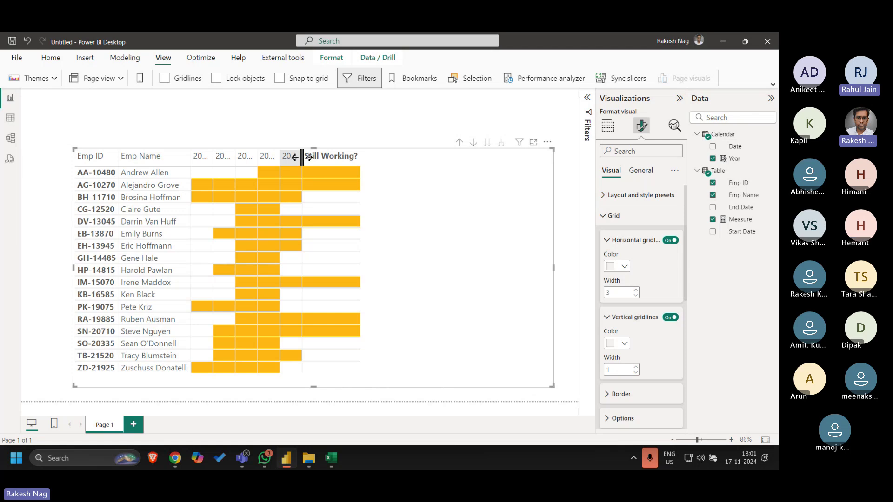
left_click_drag(302, 156, 307, 157)
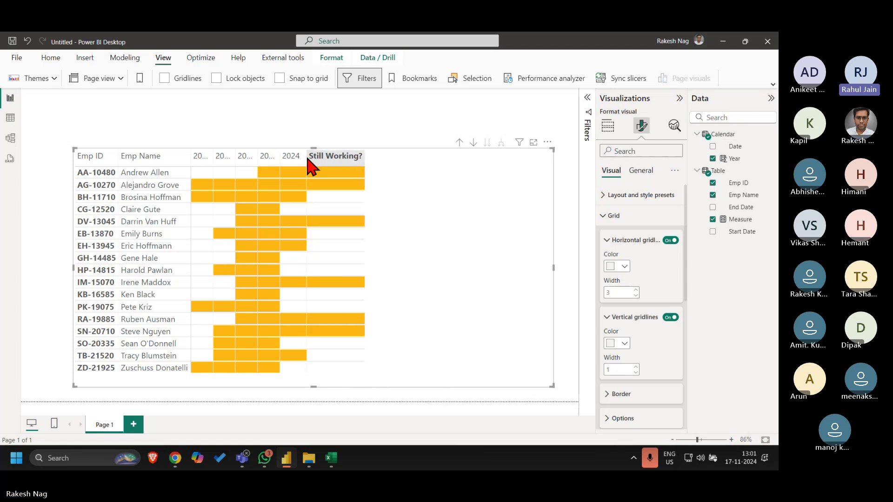
Set the vertical gridlines to the recent orange color with width 0, and turn the vertical gridlines off
left_click(672, 318)
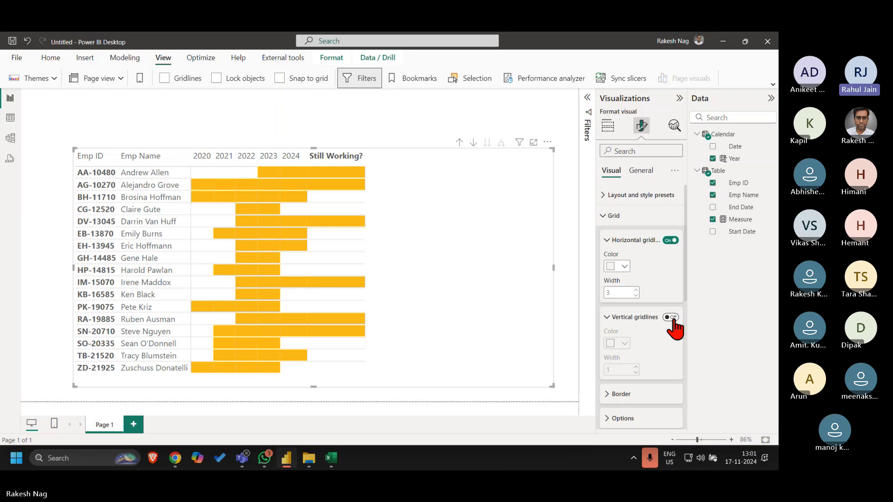
left_click(670, 318)
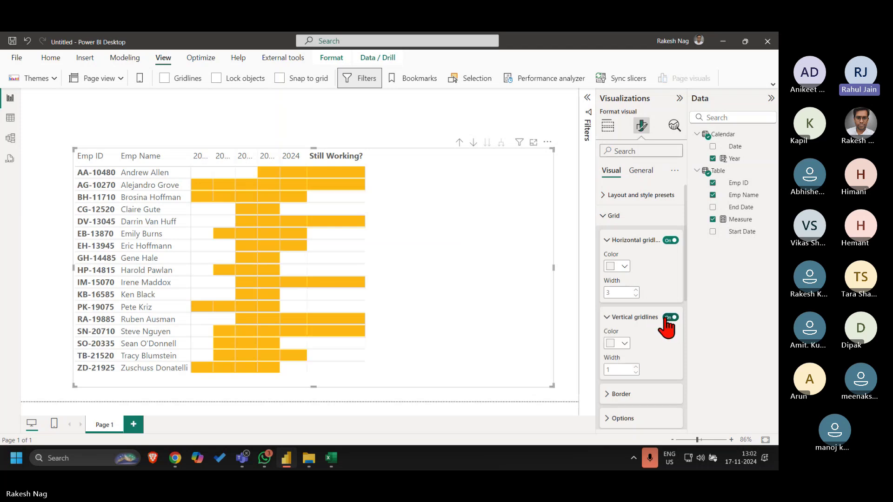
left_click(622, 344)
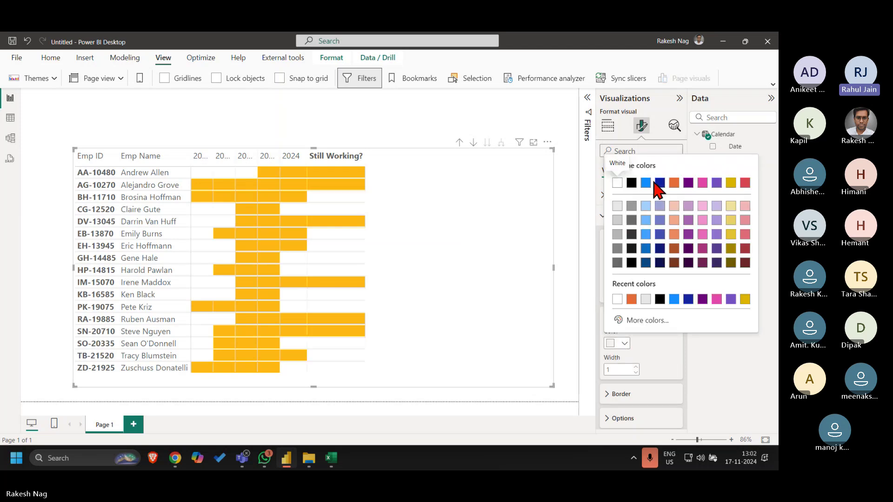
left_click(636, 302)
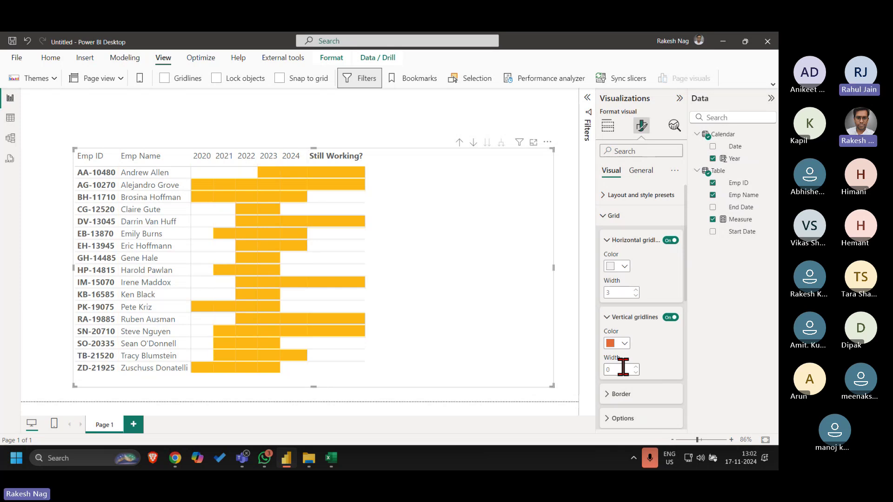
left_click(670, 318)
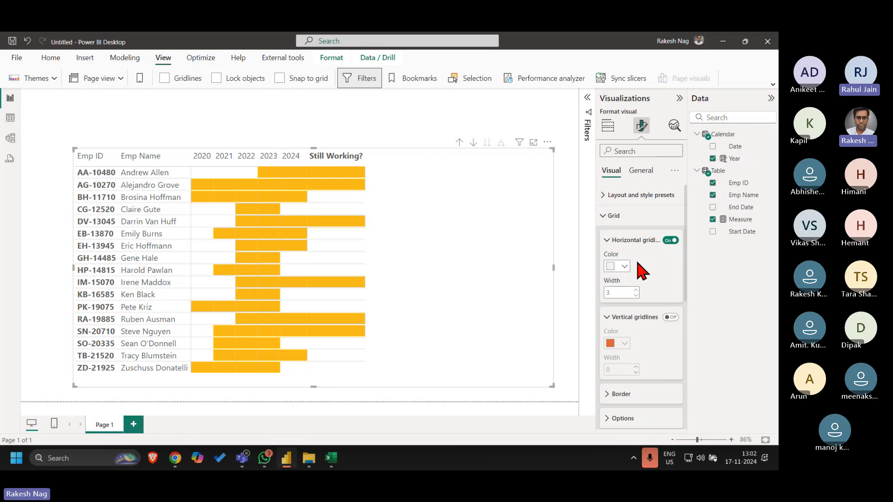
Look through the matrix's column header settings and general effects settings, and deselect the visual
scroll(635, 360, "down", 6)
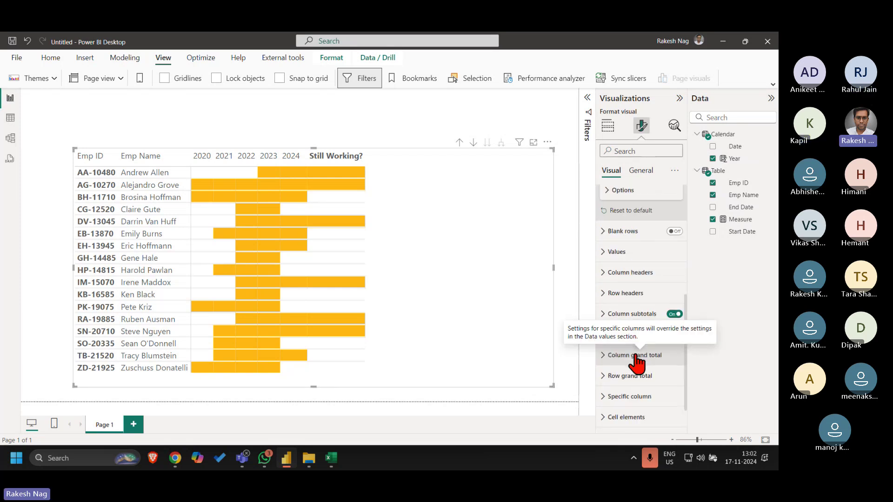
scroll(674, 250, "up", 1)
left_click(644, 289)
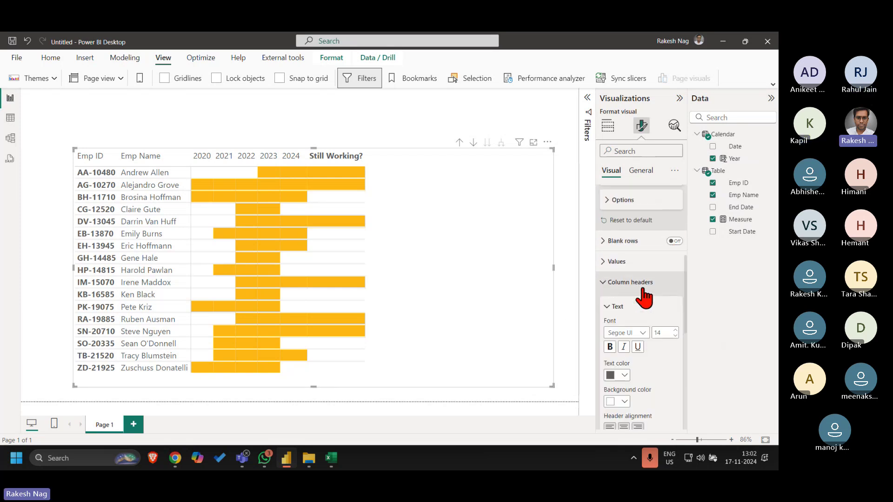
scroll(664, 365, "down", 3)
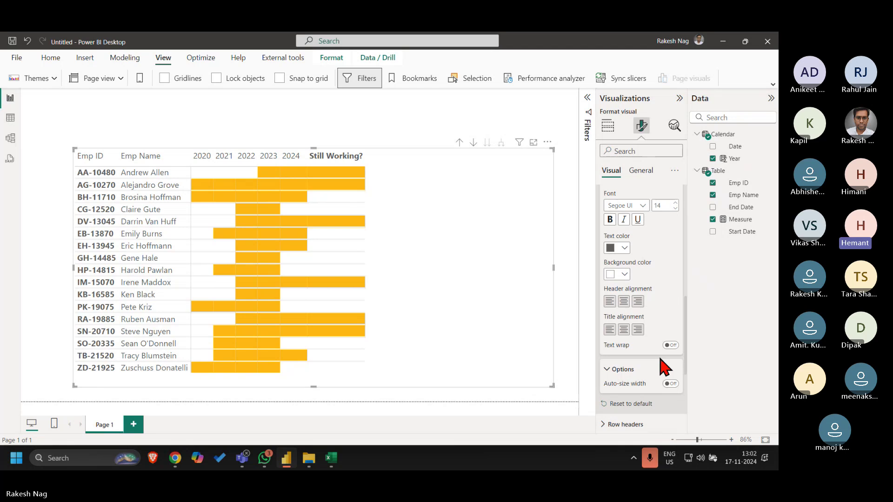
scroll(663, 363, "down", 5)
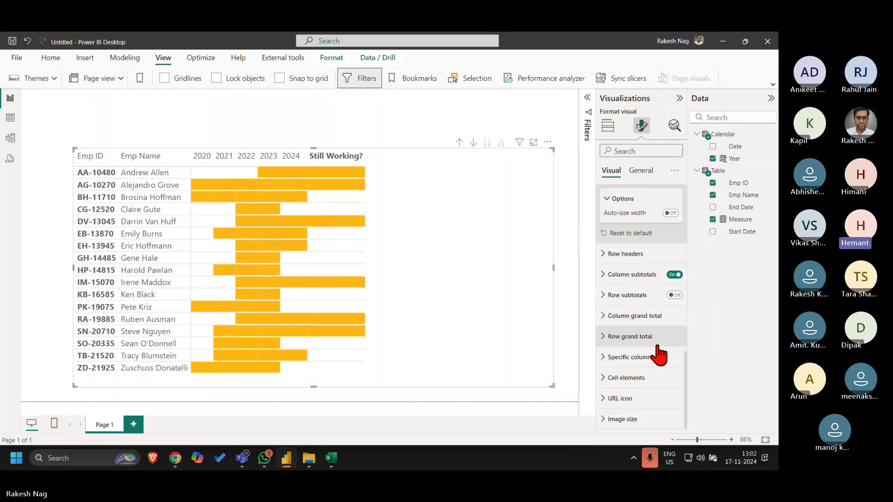
scroll(659, 356, "up", 6)
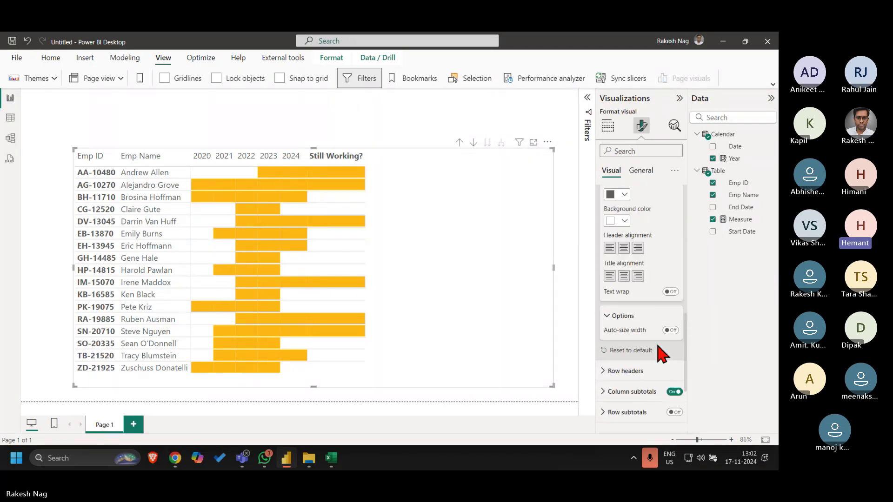
scroll(663, 354, "up", 2)
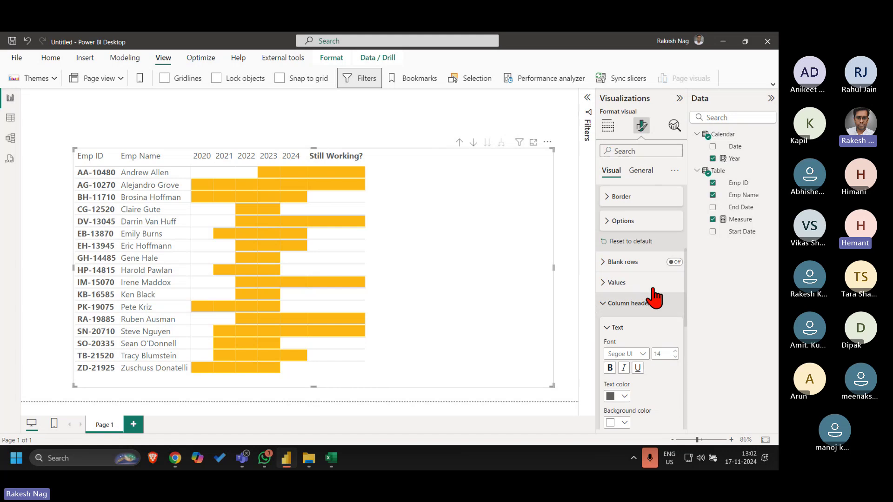
scroll(648, 319, "down", 4)
scroll(645, 320, "down", 4)
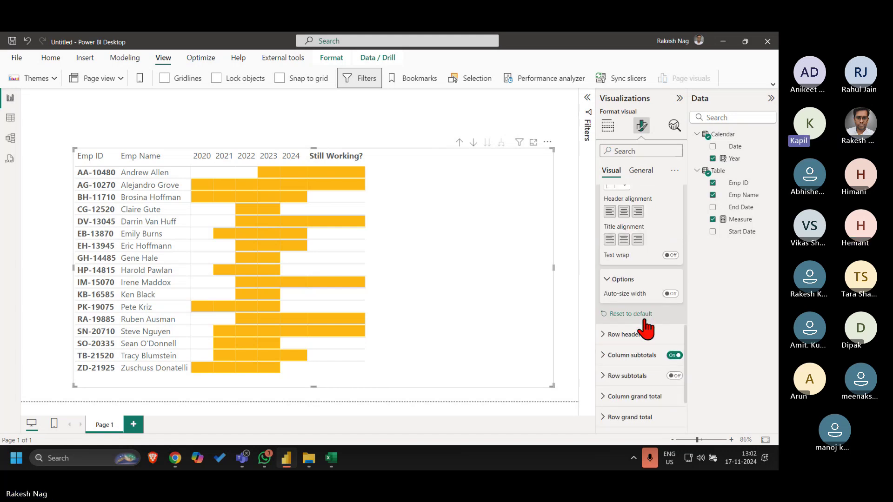
scroll(635, 300, "up", 3)
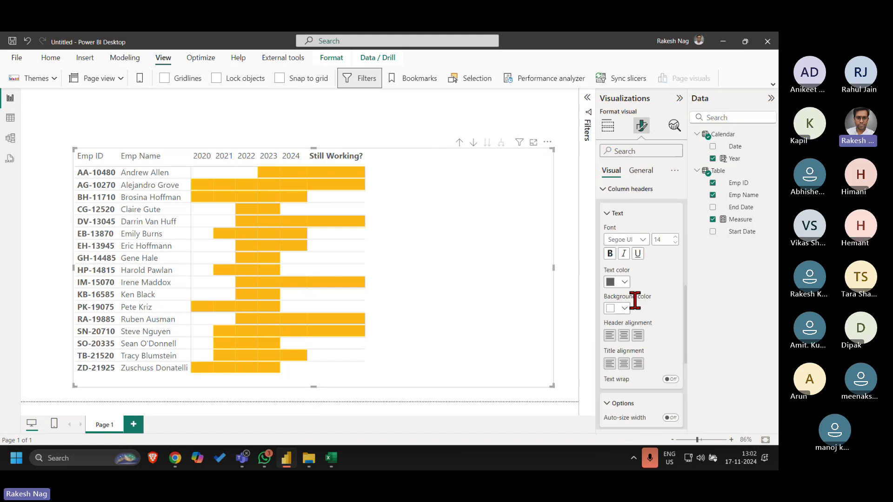
left_click(641, 171)
scroll(641, 179, "down", 3)
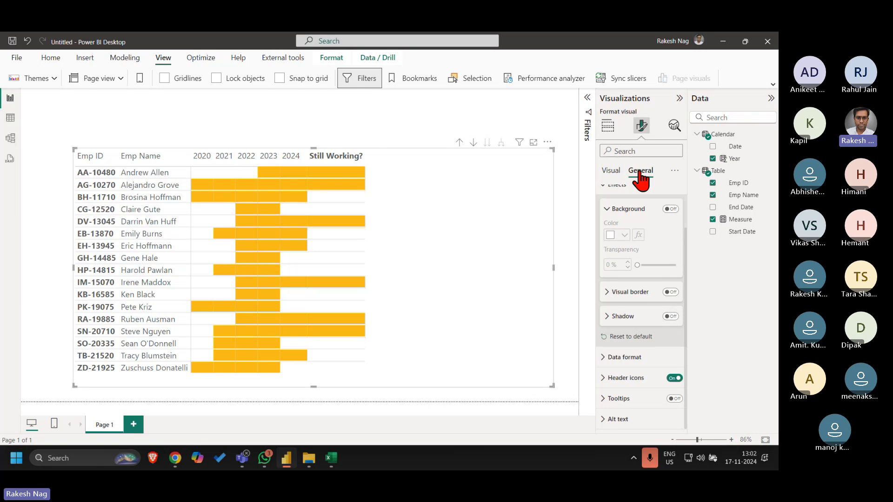
scroll(620, 313, "up", 1)
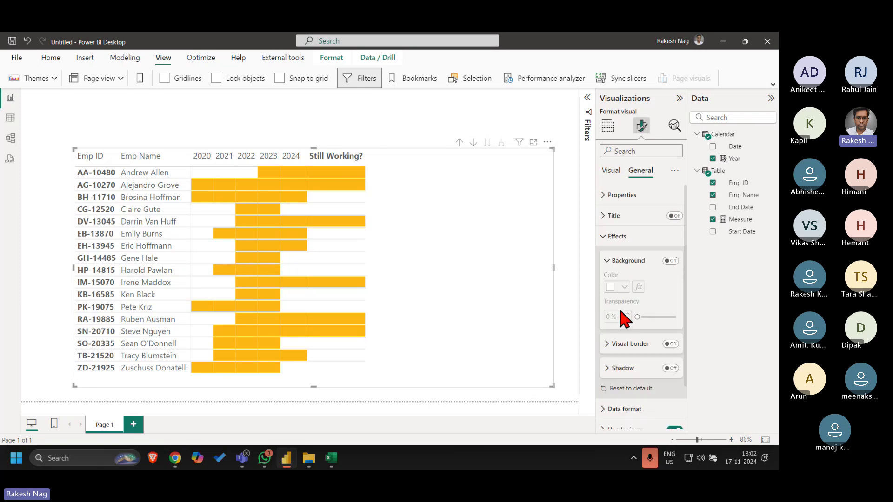
left_click(487, 120)
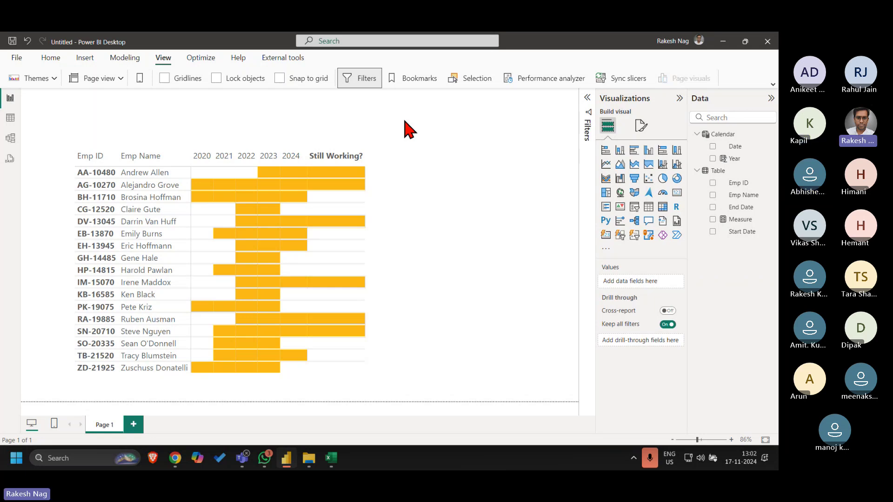
mouse_move(489, 295)
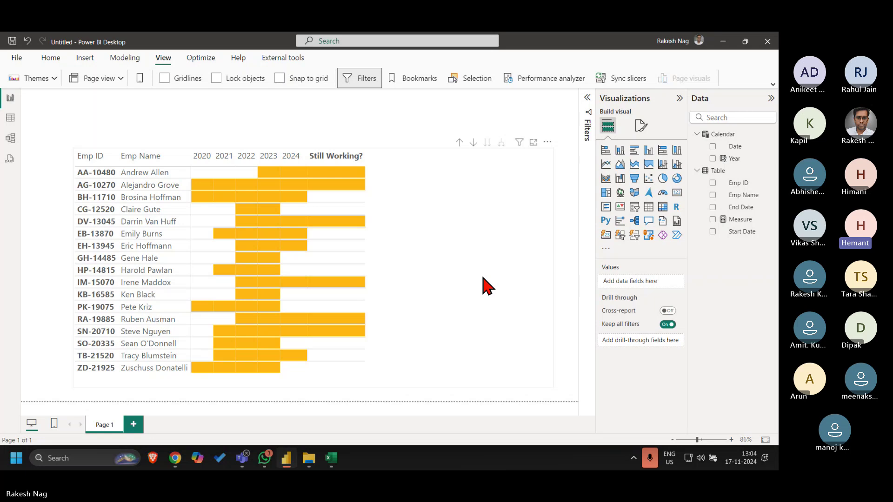
key("super+alt+k")
key("super+alt+k")
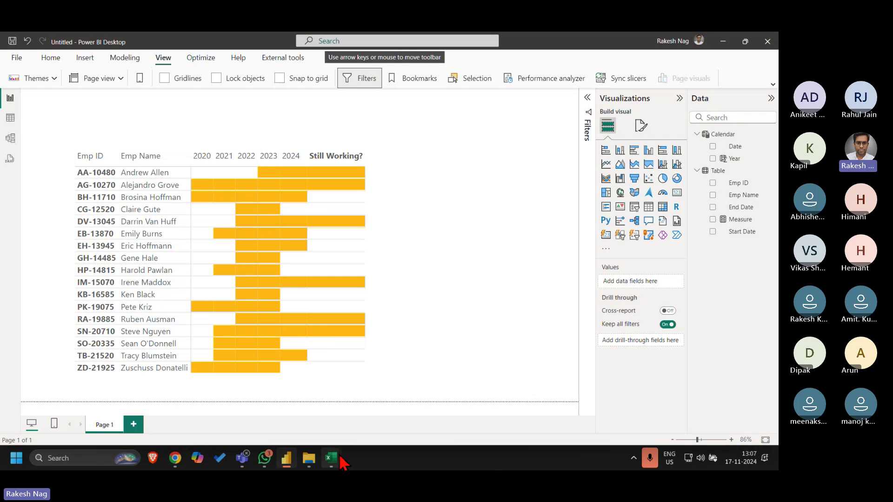
Switch to the Book1 workbook in Excel with the employee start and end dates
mouse_move(335, 462)
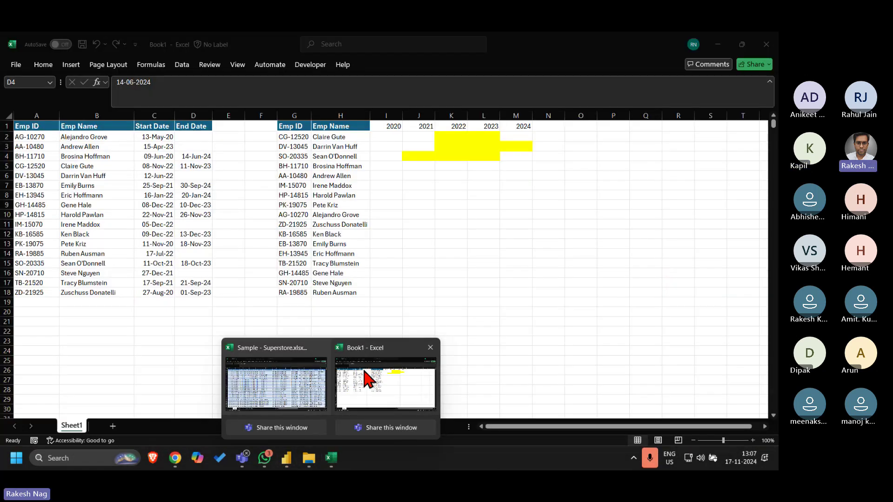
left_click(365, 375)
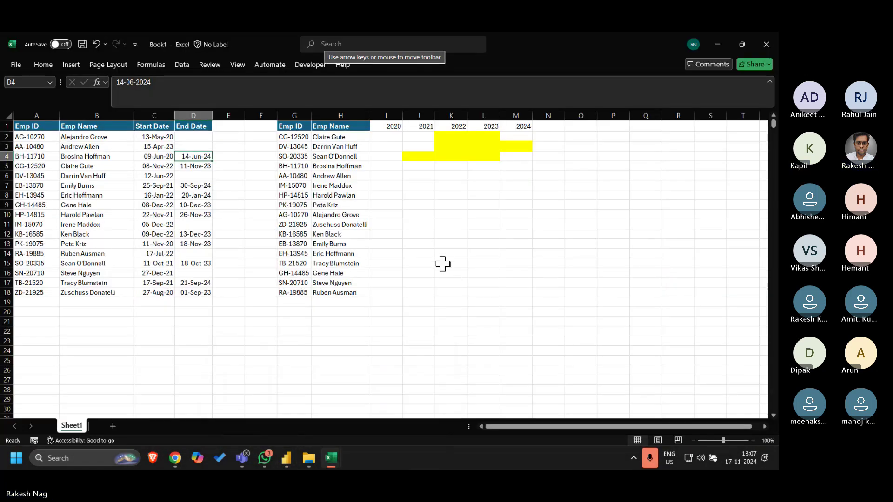
Sort the second employee table by Emp Name in ascending order, using temporary header filters that are removed again
left_click(428, 147)
key("Left")
key("Left")
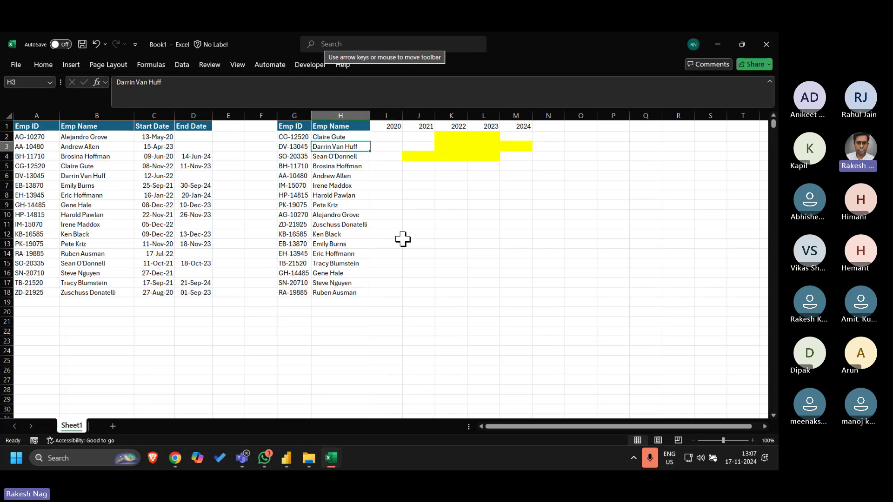
key("Up")
key("Up")
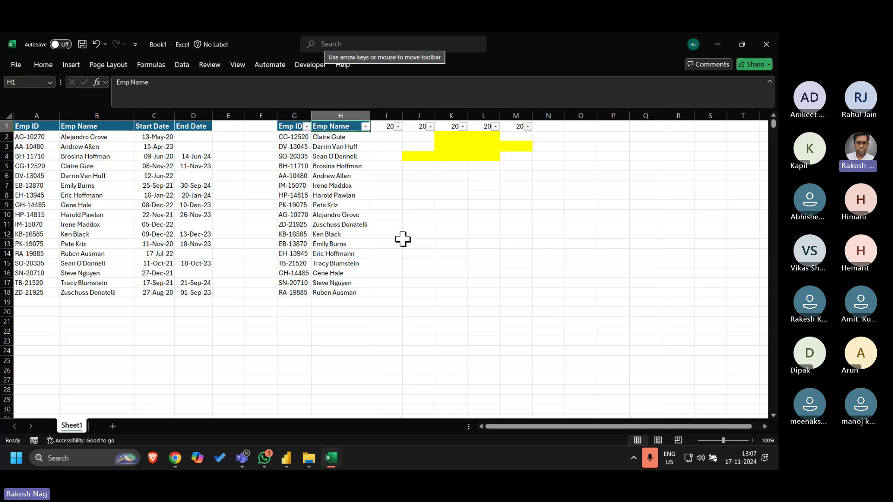
key("ctrl+shift+l")
key("alt+Down")
key("Return")
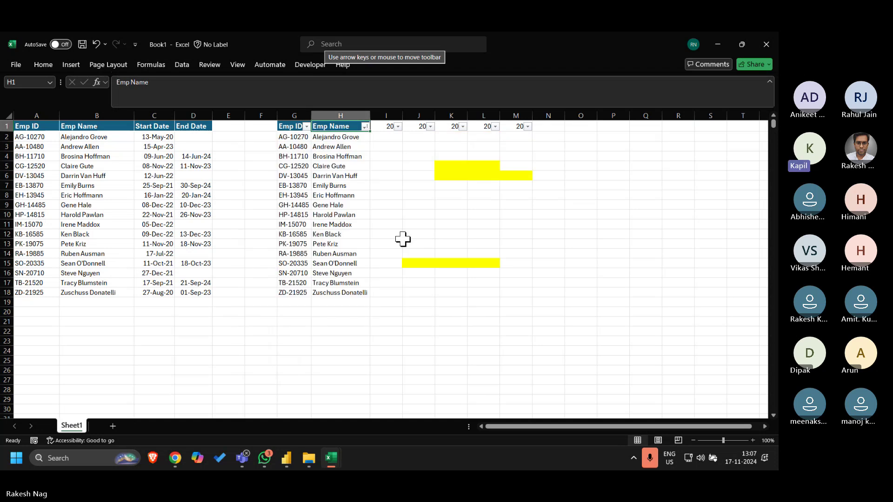
key("ctrl+shift+l")
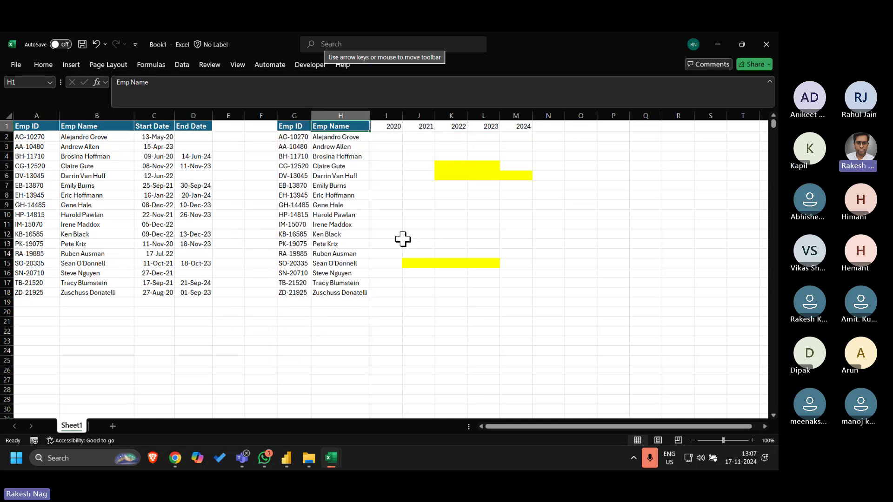
Examine the start and end dates of employee BH-11710 in row 4 of the source table
key("Down")
key("Down")
key("Left")
key("Down")
key("Left")
key("Left")
key("Left")
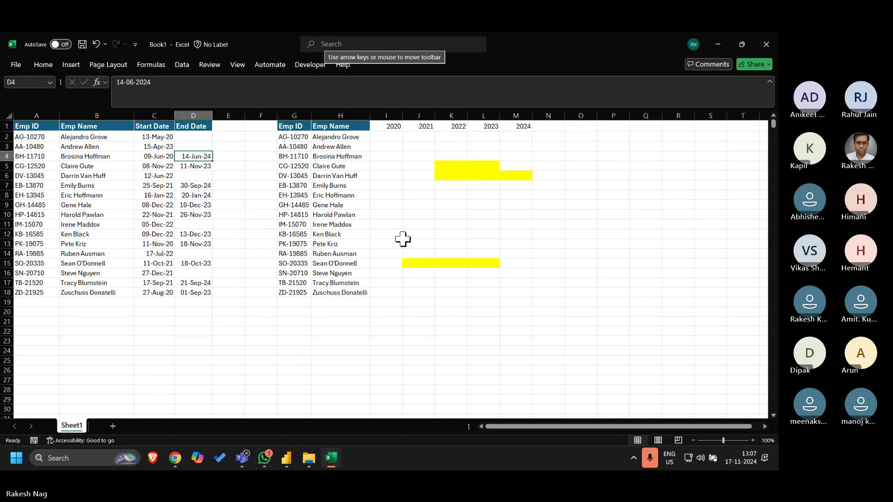
key("Left")
key("Left")
key("Left")
key("Right")
key("Right")
key("Right")
key("Right")
key("Right")
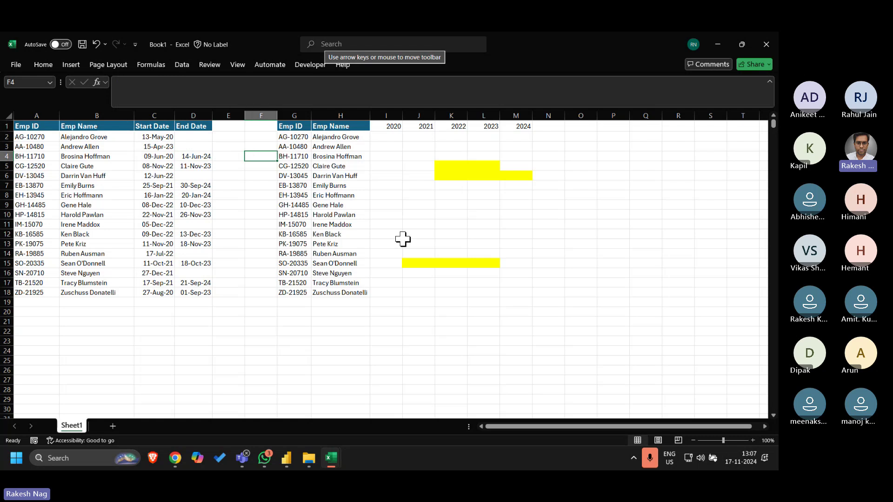
Copy the yellow fill from cell K5 to I4:M4 so row 4 is marked from 2020 to 2024
key("Right")
key("Right")
key("Right")
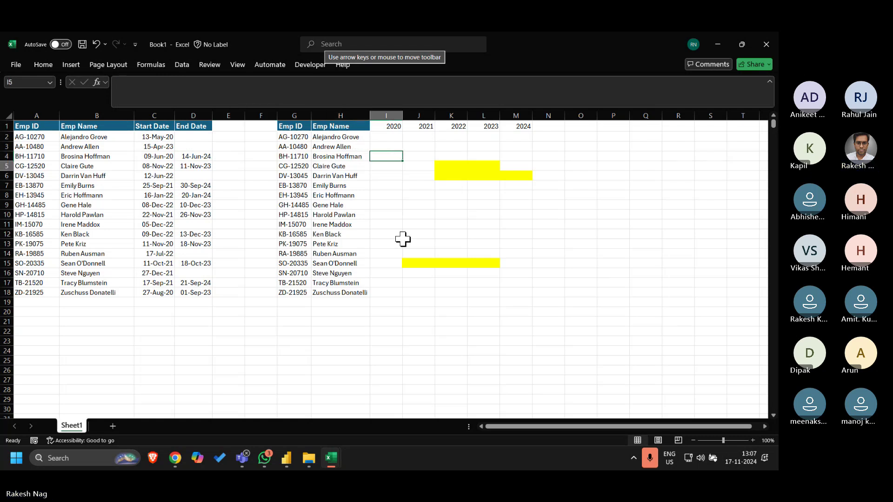
key("Right")
key("Right")
key("Down")
key("ctrl+c")
key("Up")
key("Left")
key("Left")
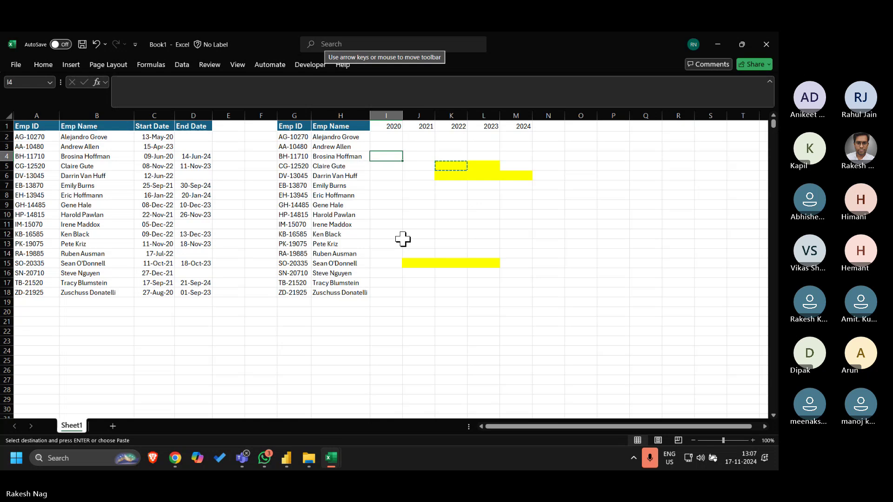
key("ctrl+v")
key("shift+Right")
key("shift+Right")
key("shift+Right")
key("shift+Right")
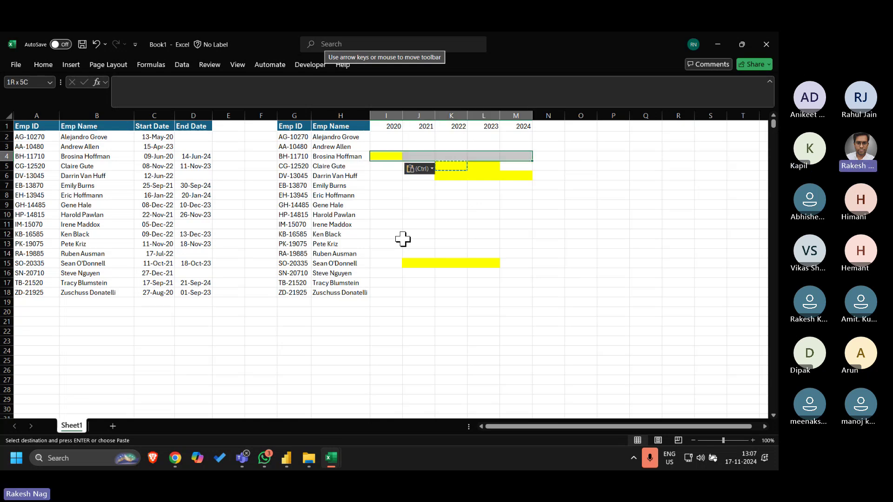
key("Return")
Review the yellow year cells in row 4, look at the Gantt chart in Power BI, and return to the Excel workbook
key("Left")
key("Right")
key("Right")
key("Right")
key("Right")
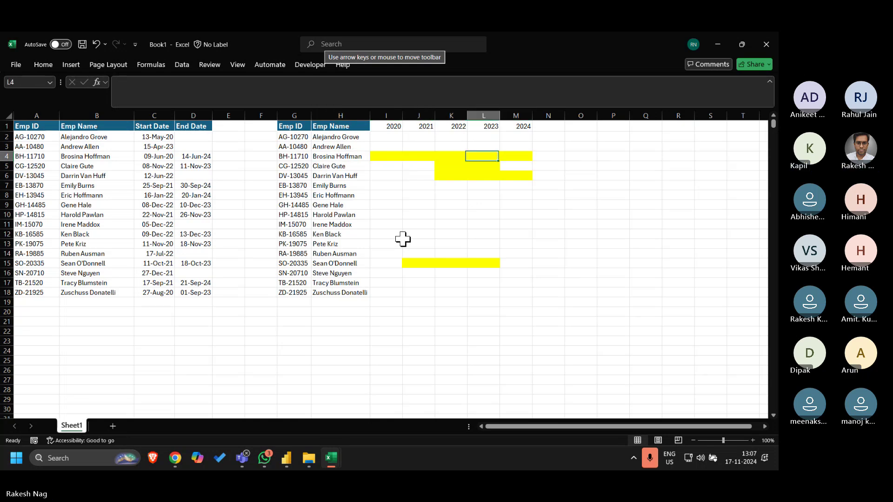
key("Right")
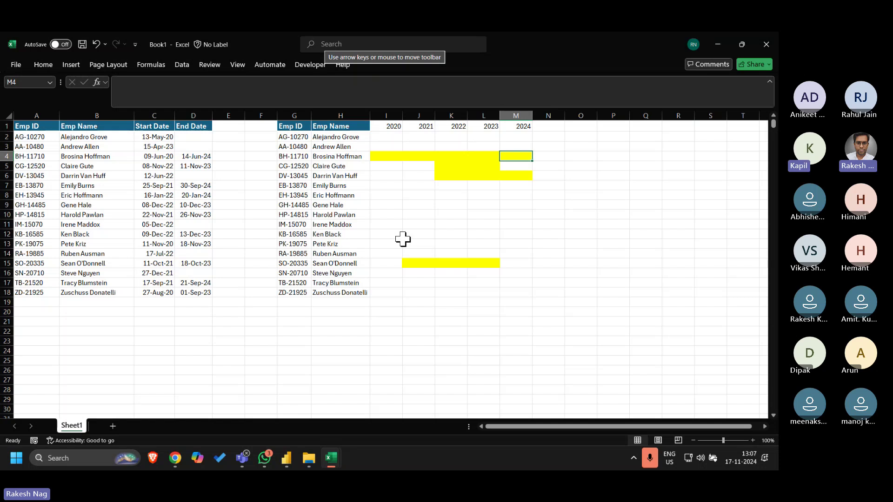
key("Right")
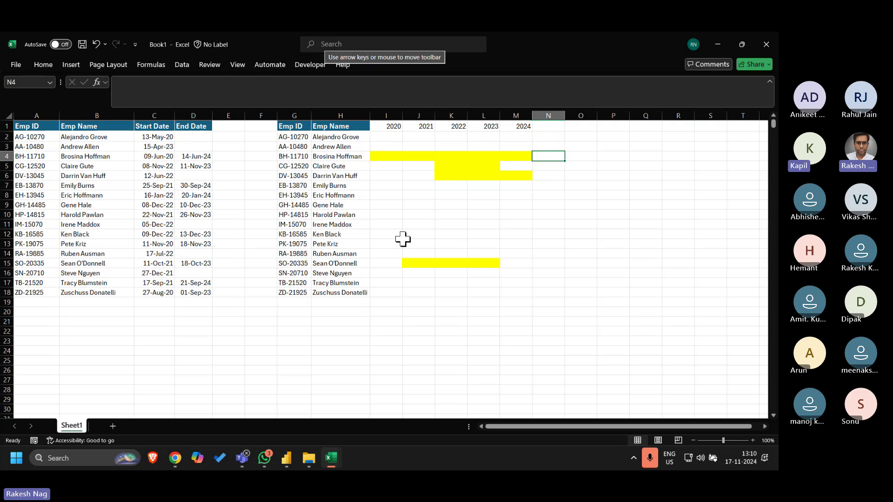
key("Up")
key("Up")
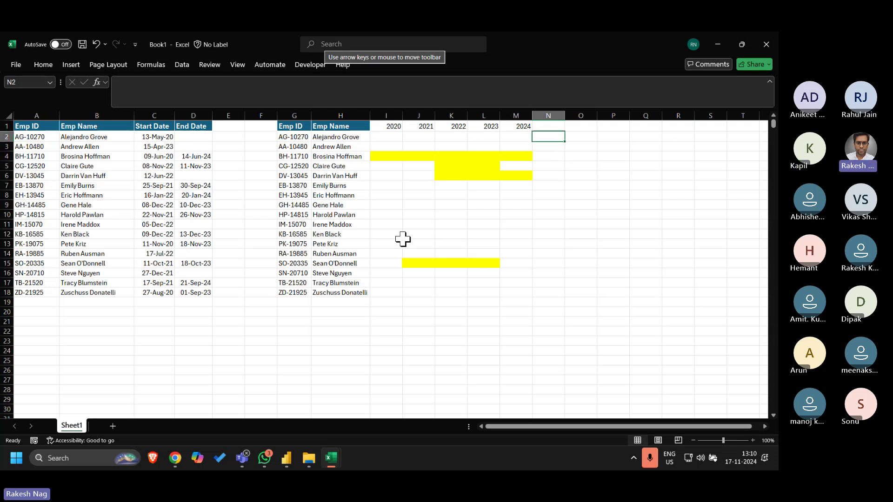
key("alt+Tab")
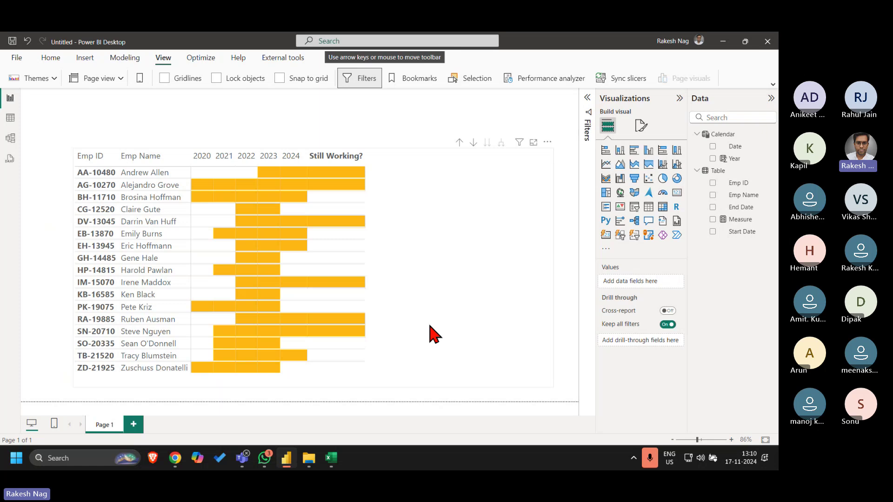
key("alt+Tab")
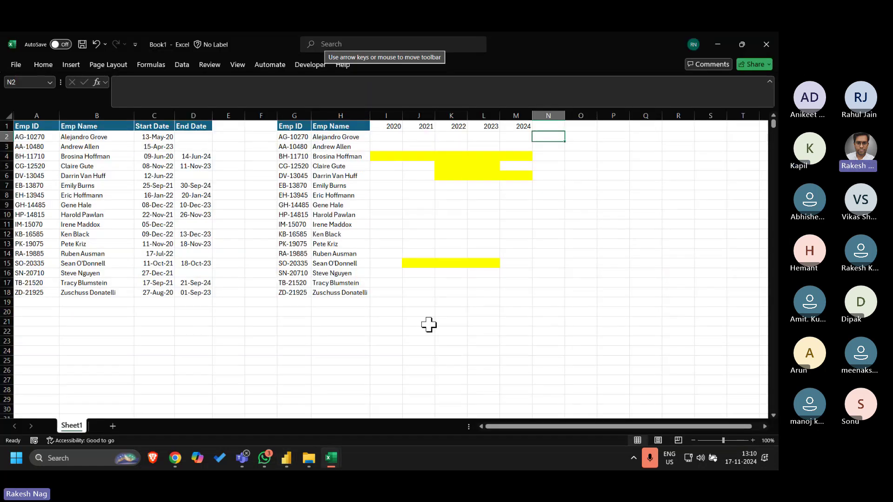
Select rows 2 and 3 to examine the employees without end dates
key("Left")
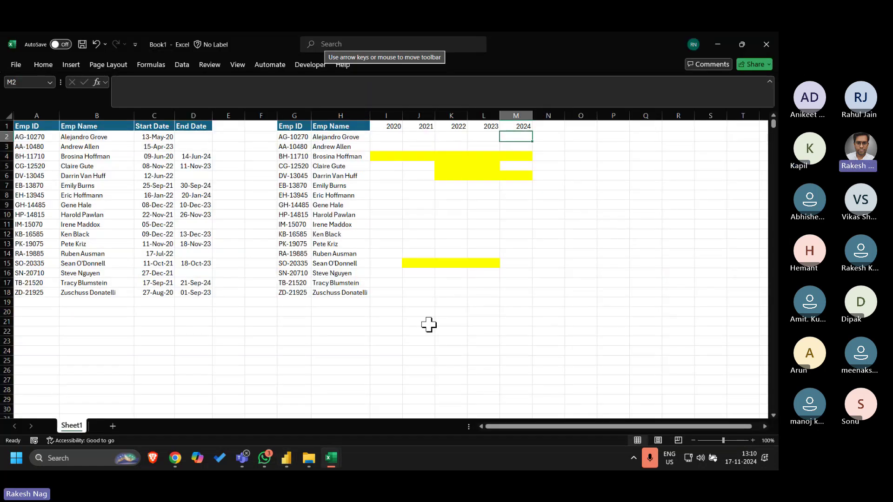
key("Left")
key("Left")
key("Left")
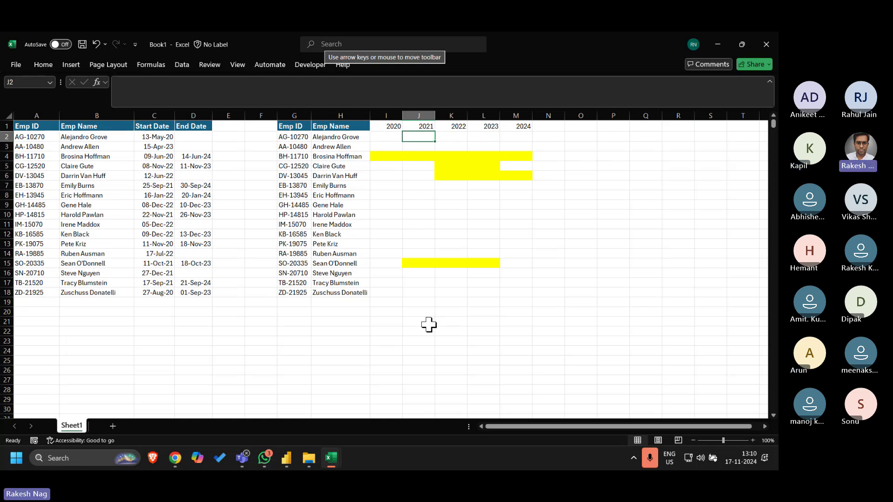
key("shift+Down")
key("shift+space")
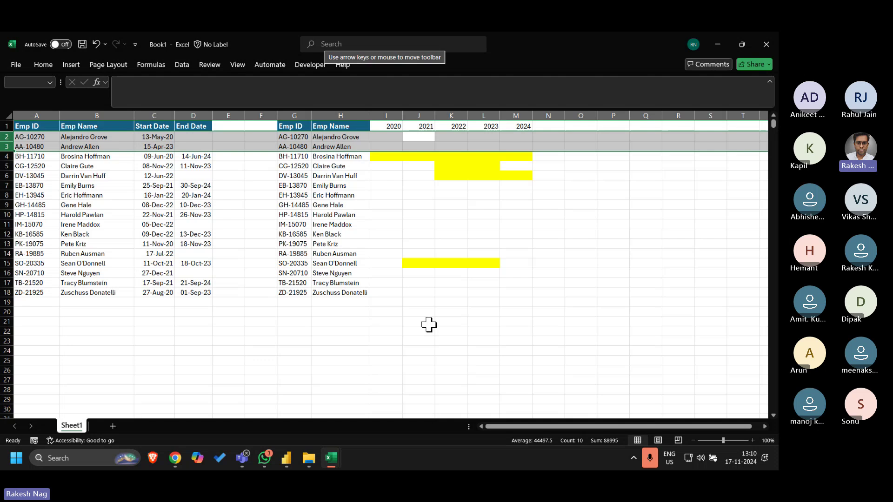
key("Left")
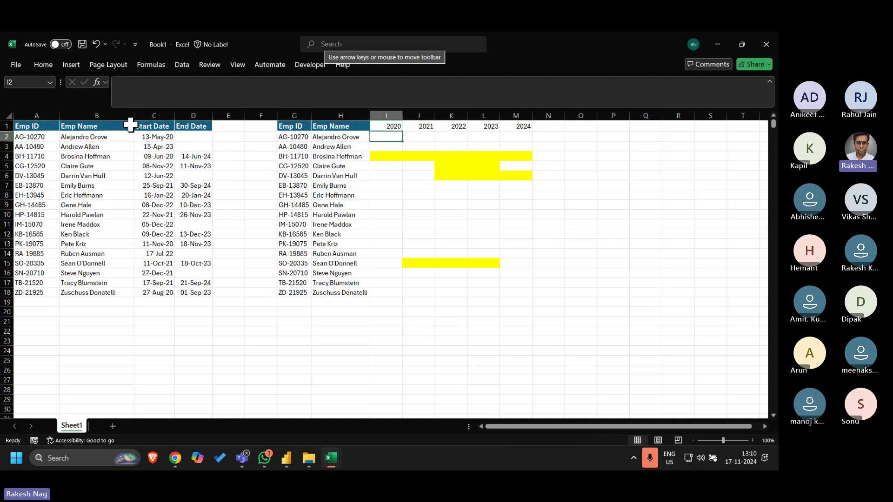
Fill cell I2 with a light green theme color and extend the fill right through M2 for 2020 to 2024
left_click(47, 66)
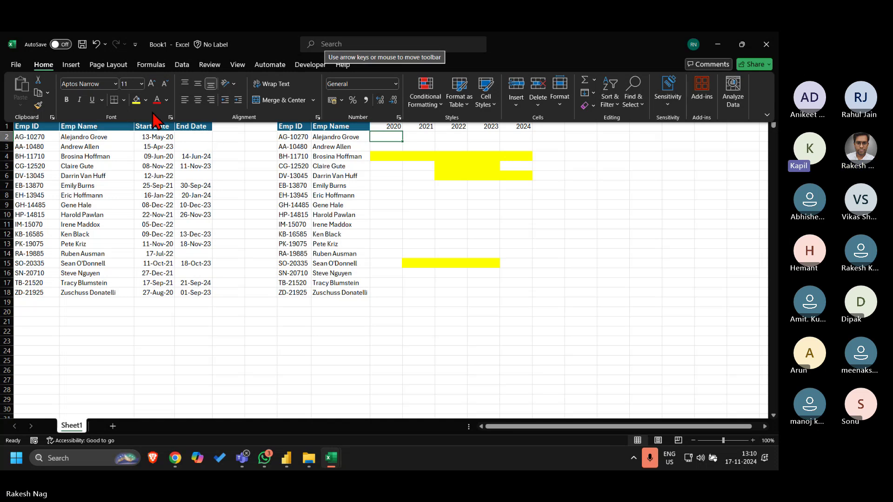
left_click(145, 100)
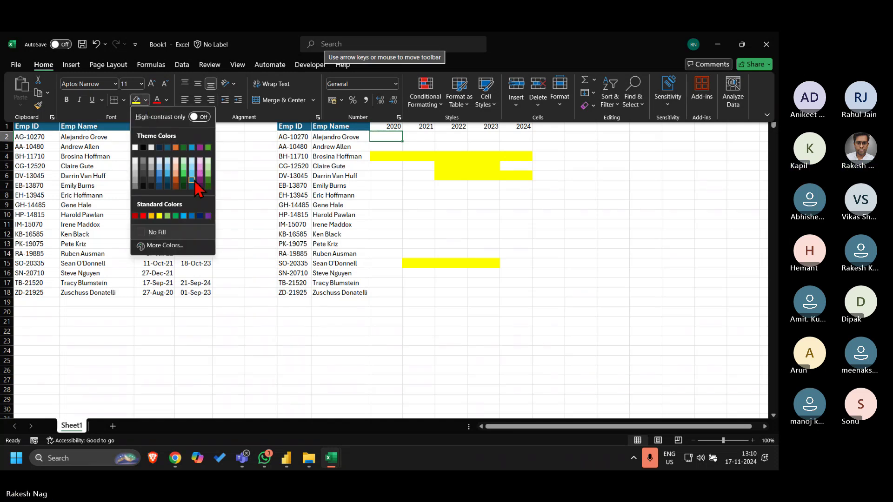
left_click(185, 166)
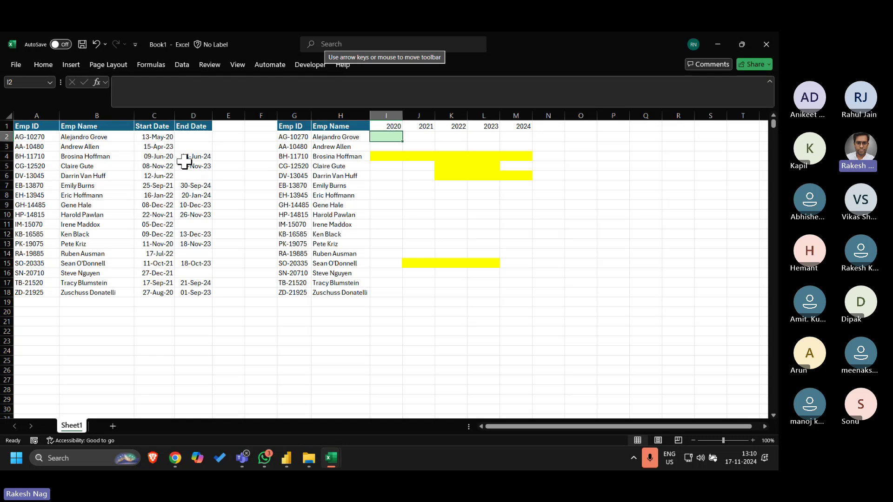
key("shift+Right")
key("shift+Right")
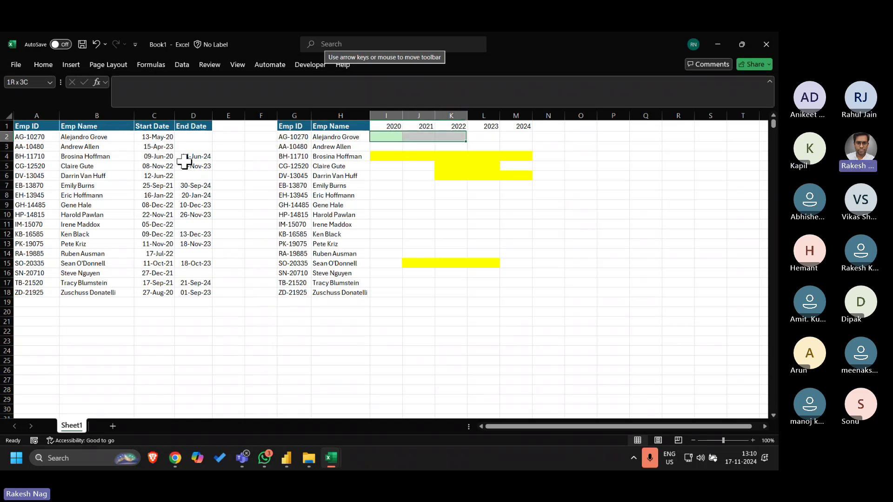
key("shift+Right")
key("shift+Right")
key("ctrl+r")
Copy the light green fill from I2 to cells L3 and M3 to mark 2023 and 2024
key("Left")
key("Right")
key("ctrl+c")
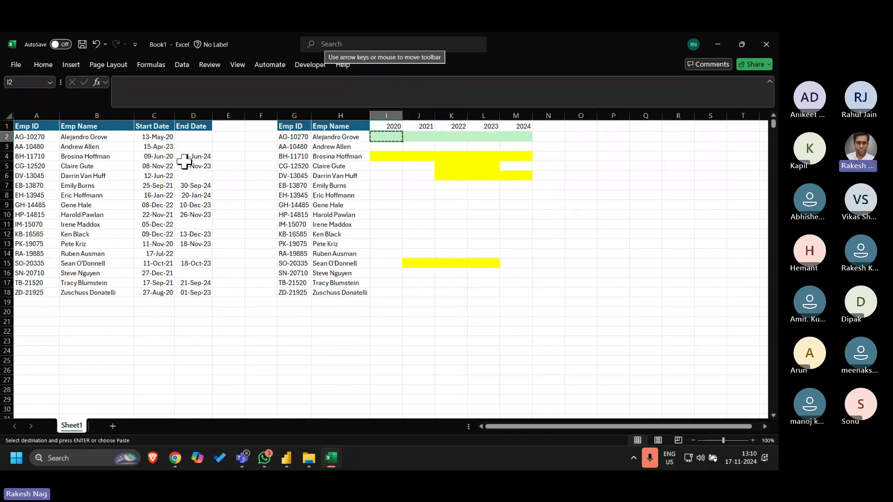
key("Right")
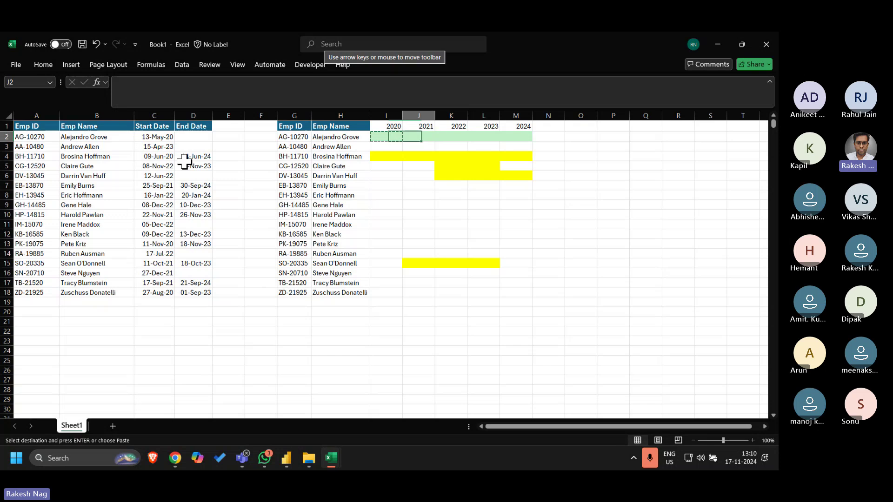
key("Right")
key("Right")
key("Down")
key("ctrl+v")
key("Right")
key("Return")
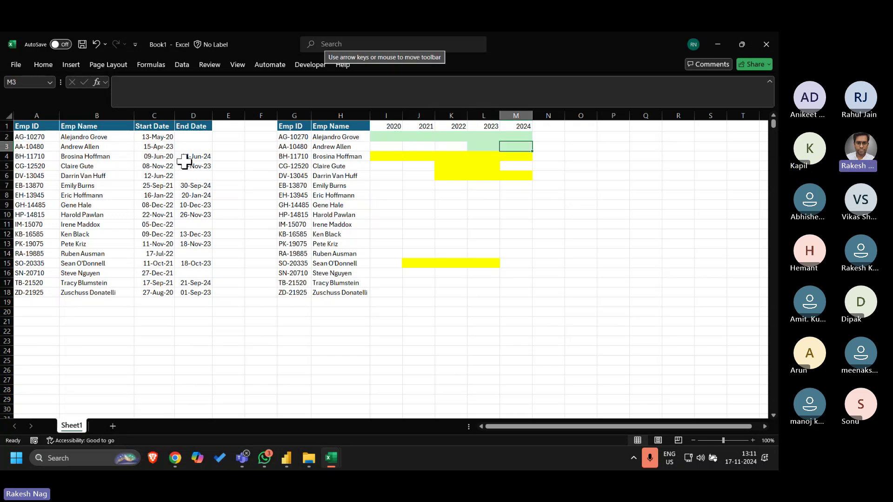
Compare the yellow bar in row 4 with the green bar in row 2 across the years 2020 to 2024
key("Down")
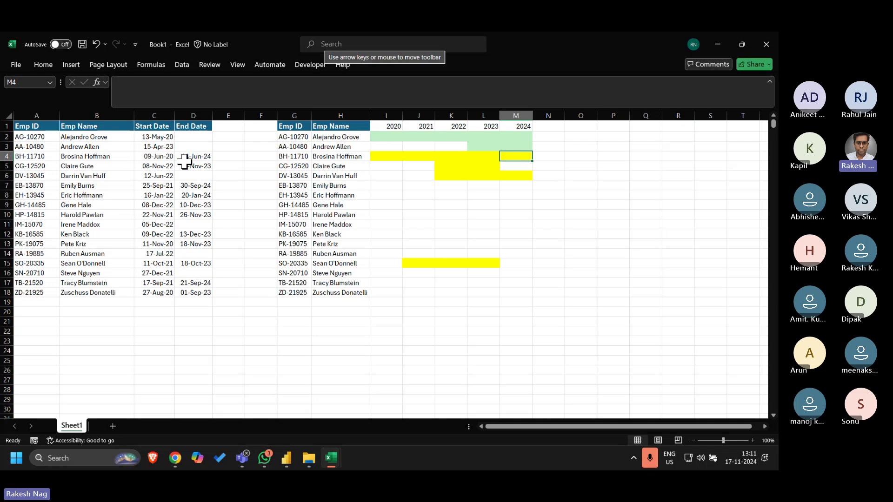
key("Left")
key("Left")
key("Left")
key("Left")
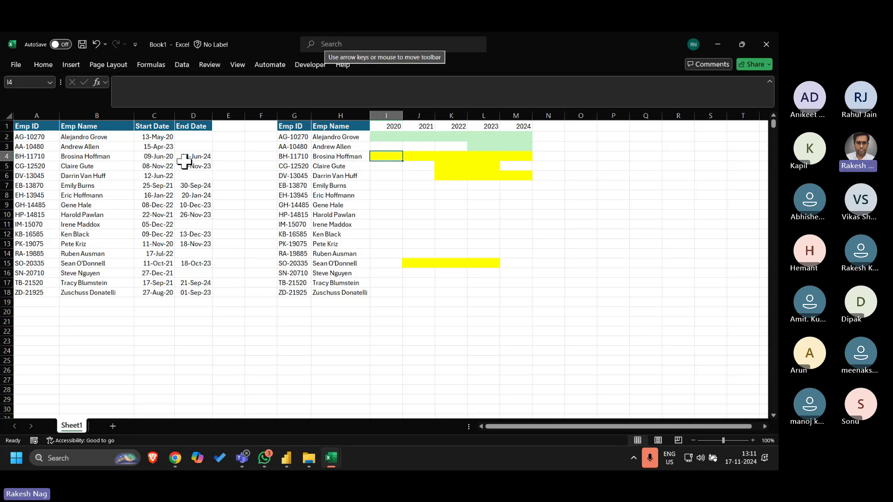
key("Up")
key("Up")
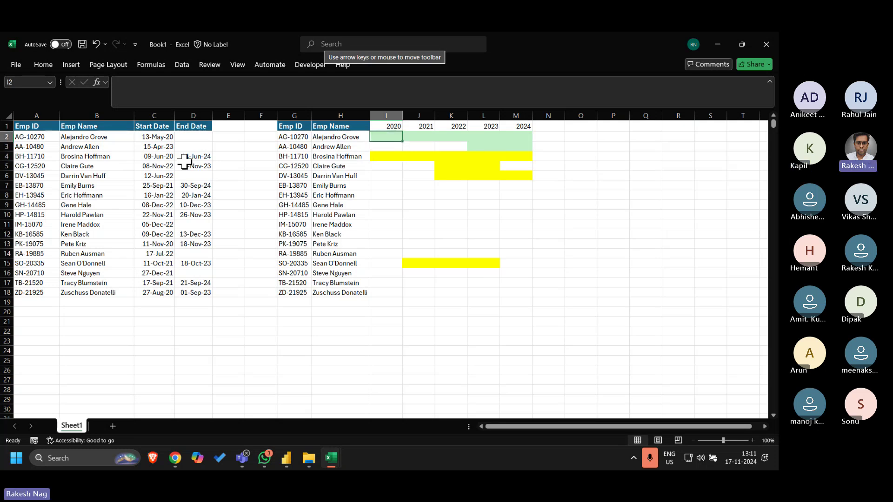
key("Right")
key("Right")
key("Right")
key("Right")
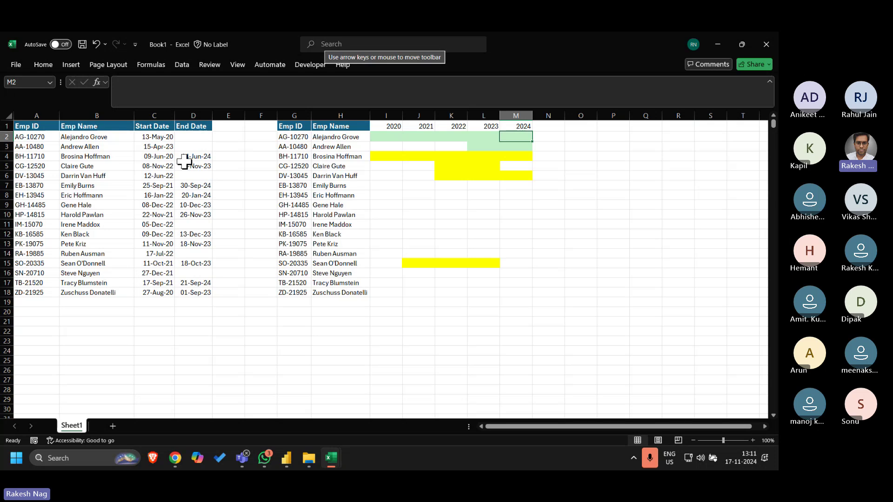
Enter a run of 16 vertical bar characters (|) in cell M9 and reselect that cell
key("Down")
key("Down")
key("Down")
key("Down")
key("Down")
key("Down")
key("Down")
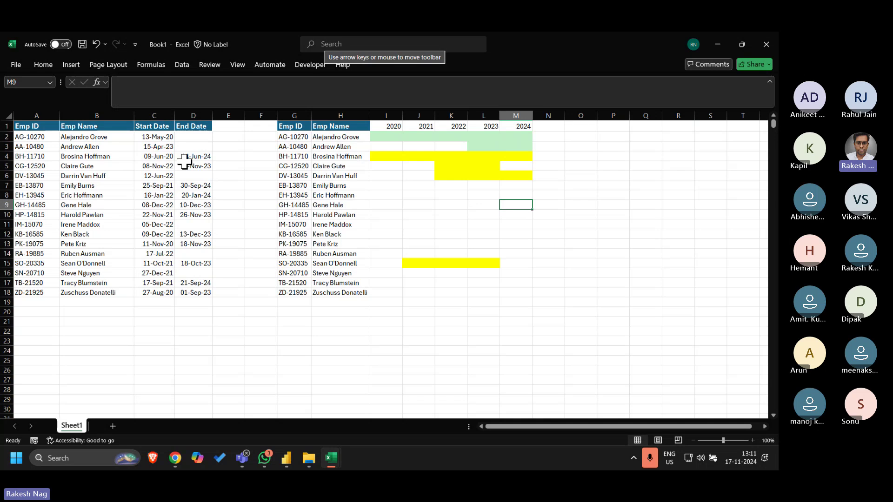
type("|||||")
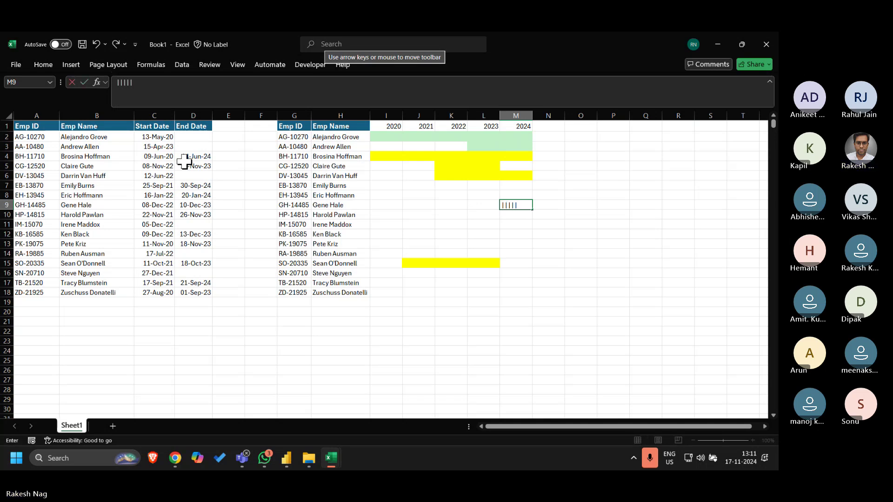
type("|||||||||||")
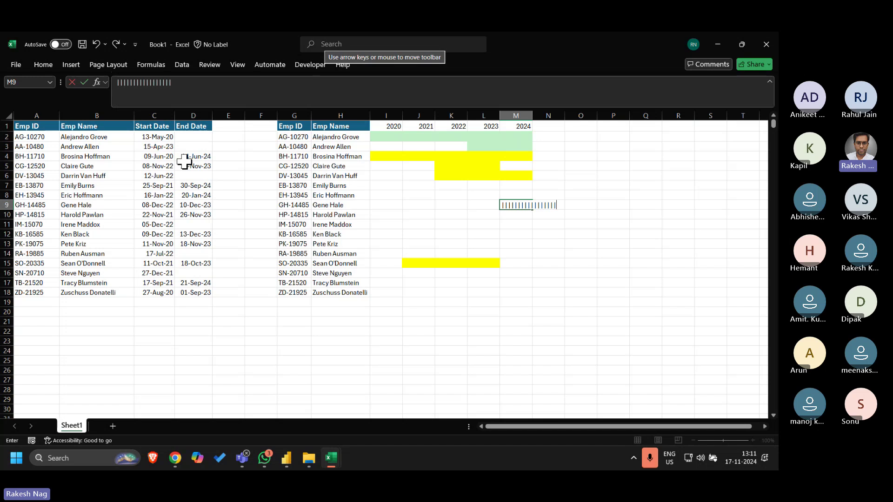
key("Return")
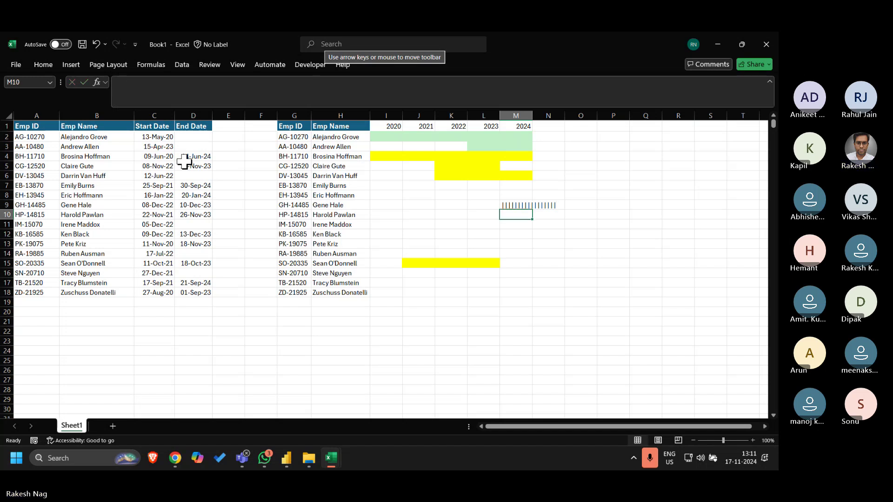
key("Up")
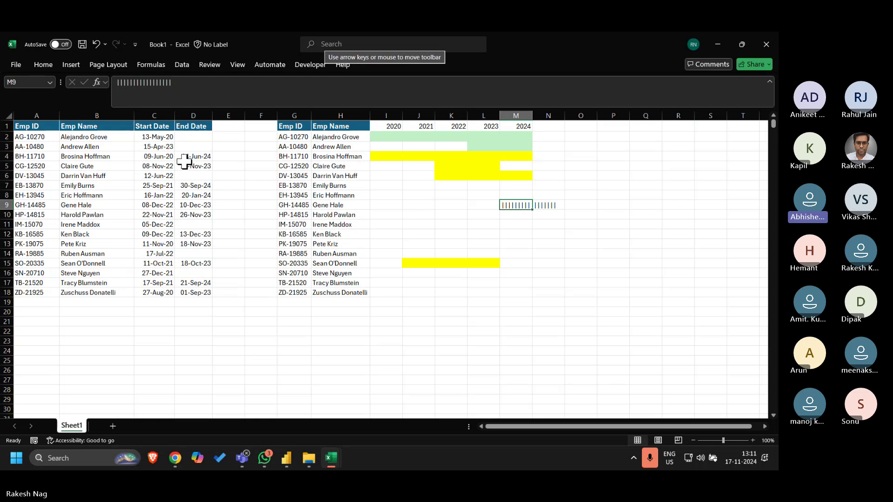
Clear the run of vertical bar characters from cell M9
key("Delete")
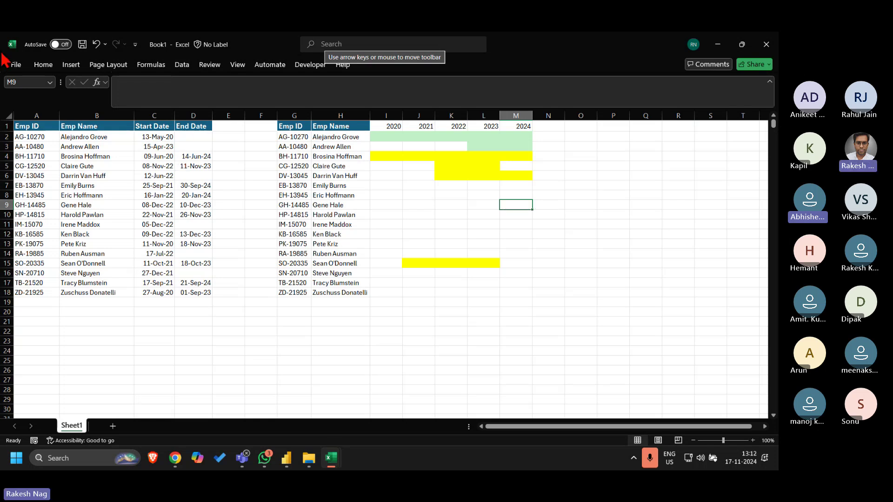
left_click(47, 67)
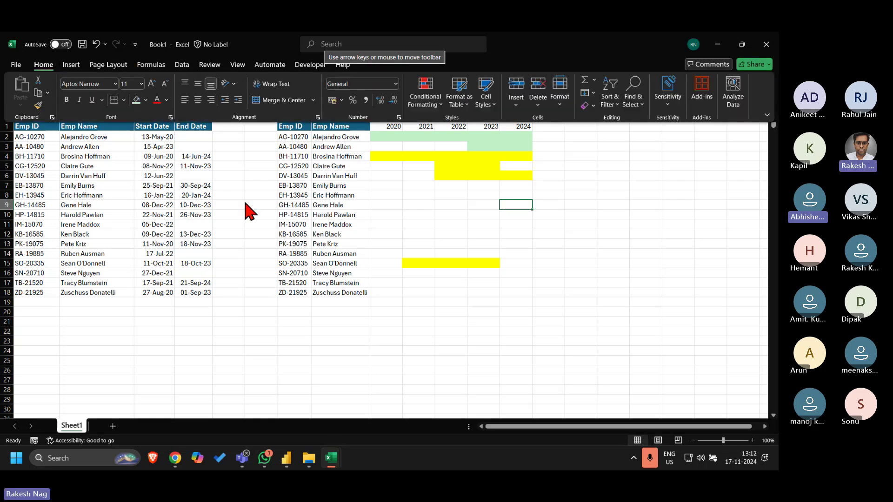
left_click(401, 327)
left_click_drag(486, 186, 312, 120)
Switch to Power BI Desktop and make the measure's final IF(ISBLANK(EndYear)) expression return 2
key("alt+Tab")
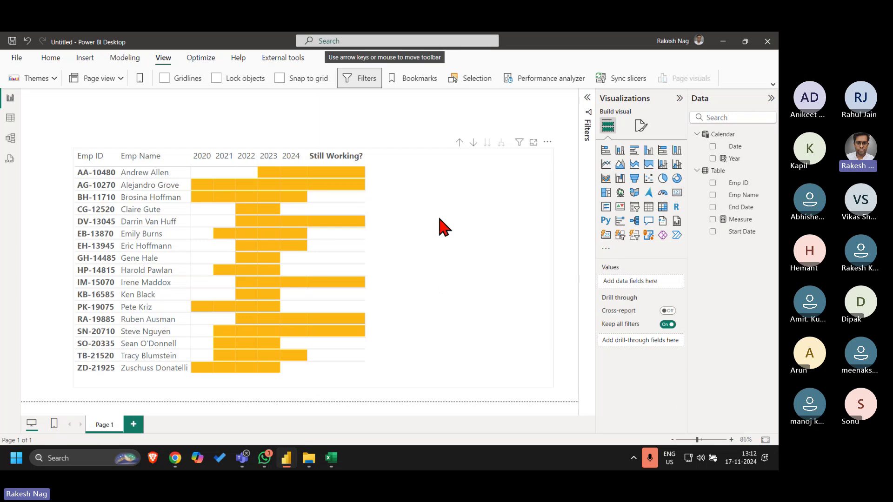
left_click(442, 225)
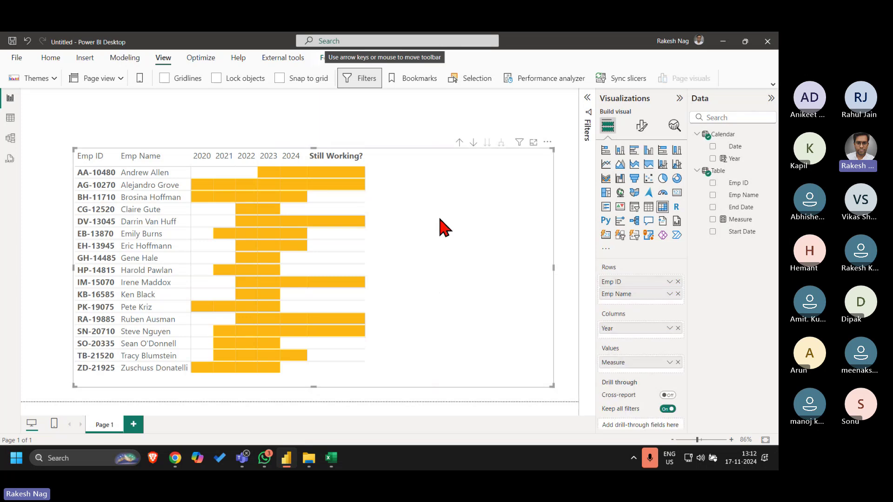
left_click(740, 219)
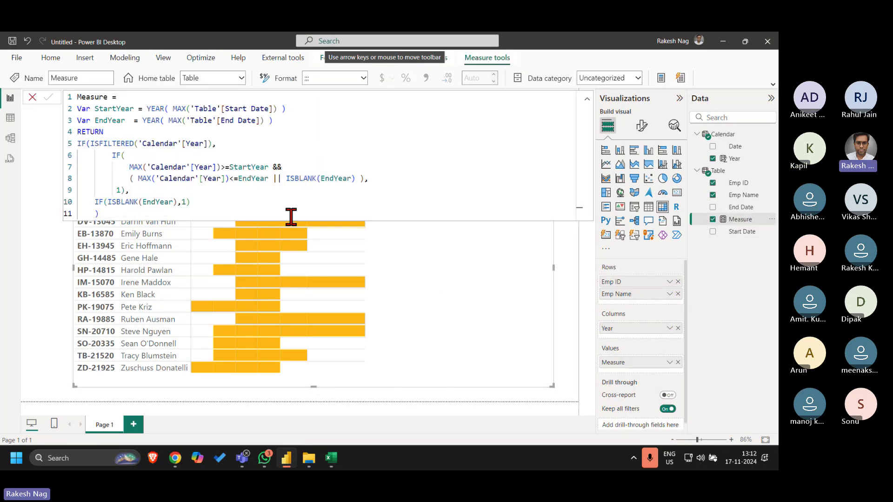
left_click(250, 197)
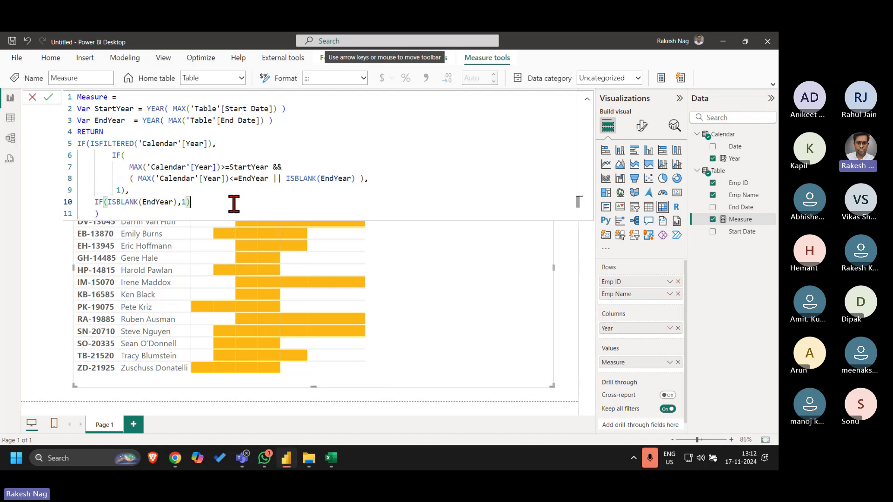
key("Left")
key("Delete")
type("2")
key("Return")
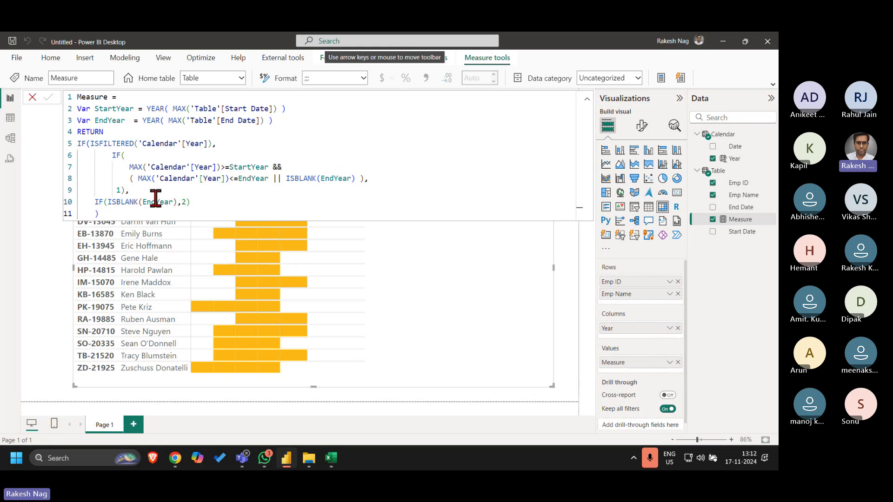
Move the IF(ISBLANK(EndYear),2) expression from the end of the measure to directly below RETURN
left_click_drag(145, 191, 114, 163)
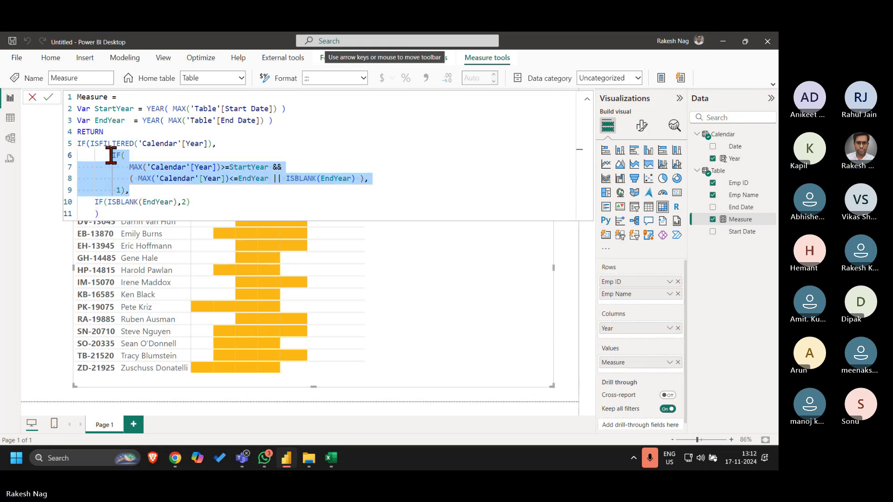
left_click(220, 202)
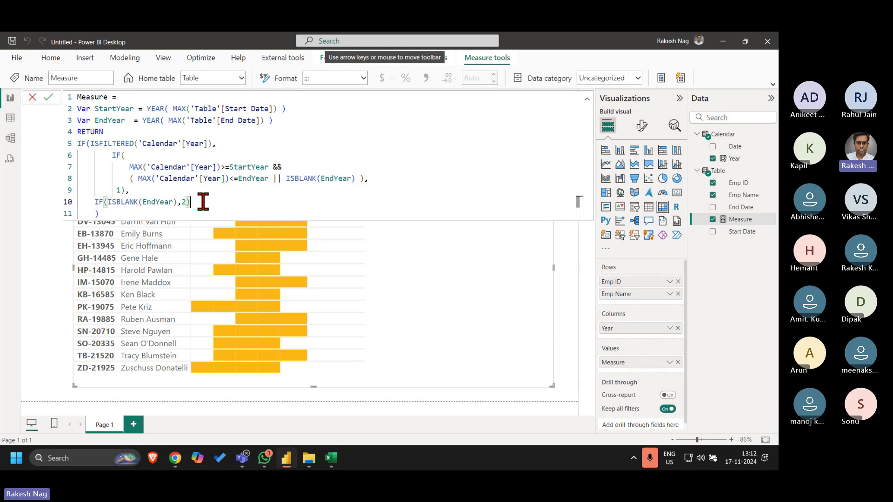
left_click_drag(203, 202, 71, 204)
key("BackSpace")
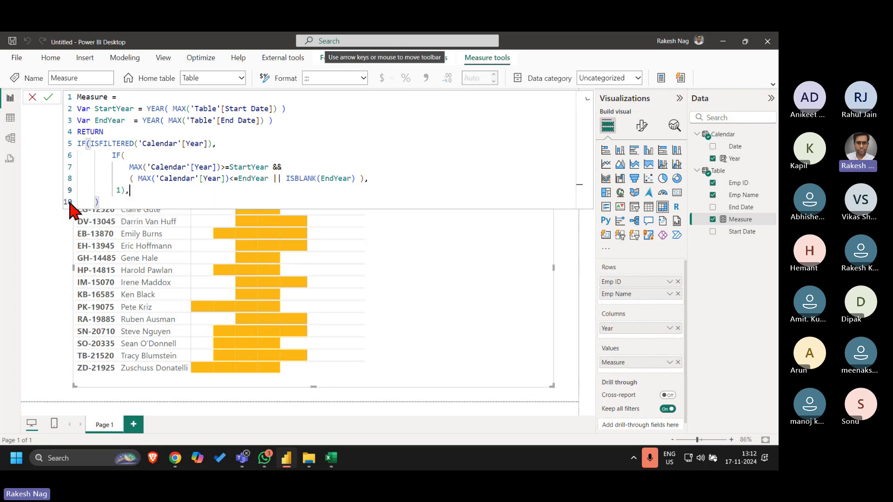
left_click(91, 143)
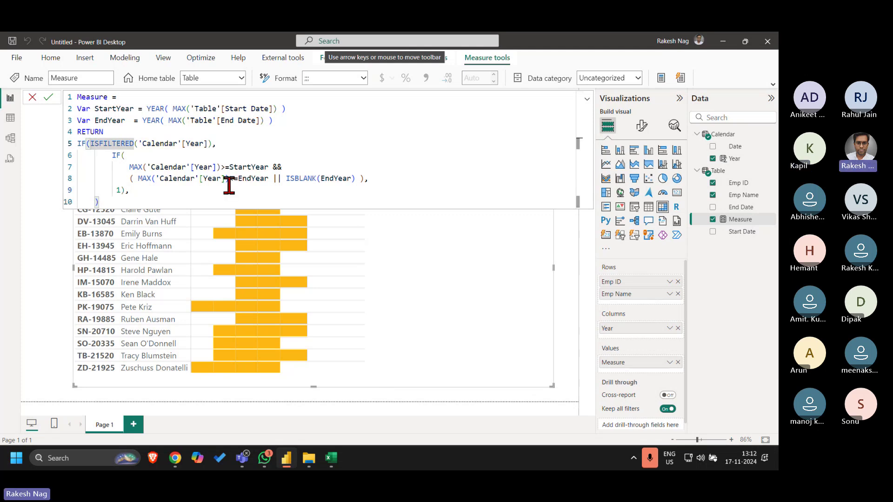
left_click(166, 190)
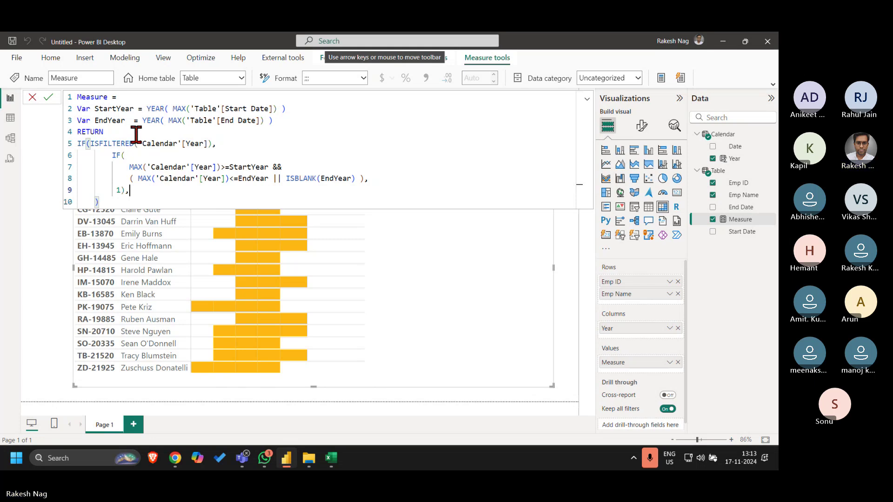
key("Return")
key("Return")
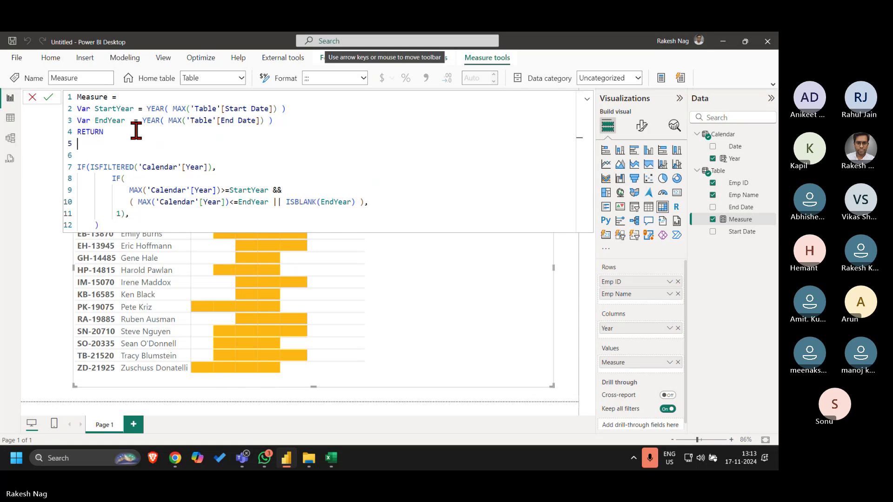
key("ctrl+v")
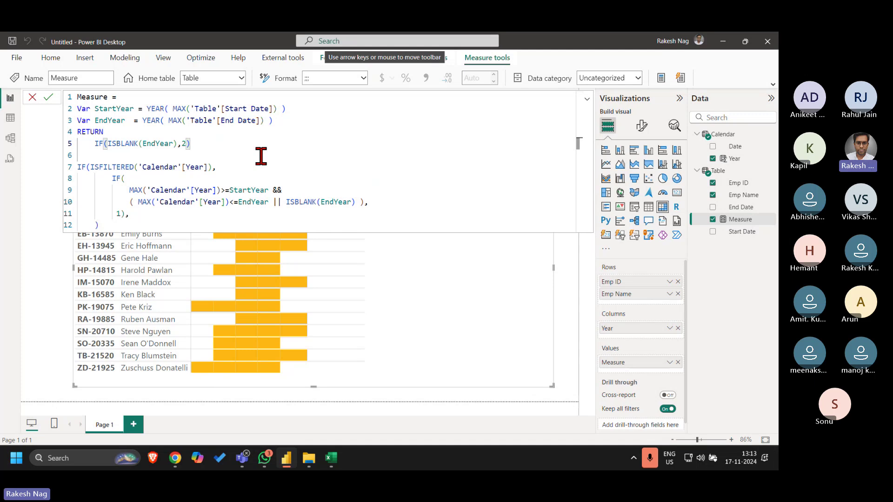
Remove the ISFILTERED('Calendar'[Year]) condition and nest the year-range IF as the else result of IF(ISBLANK(EndYear),2, then commit the measure
key("Delete")
left_click(249, 171)
key("shift+Up")
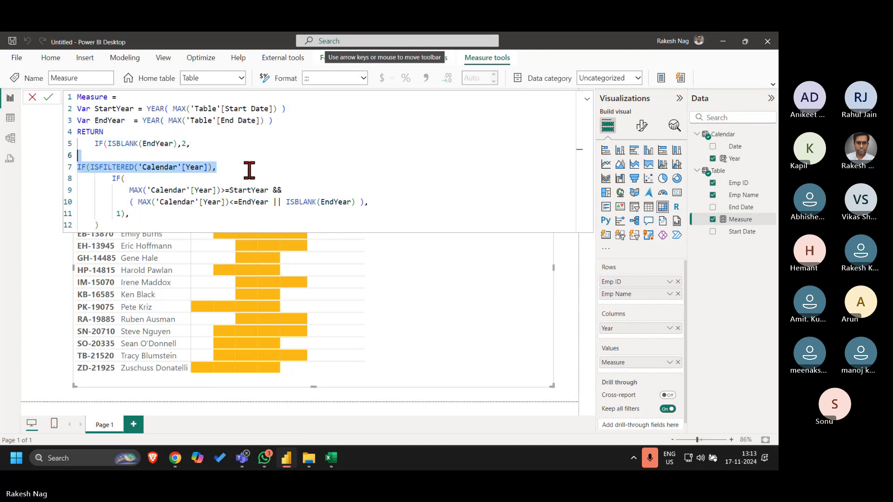
key("BackSpace")
key("BackSpace")
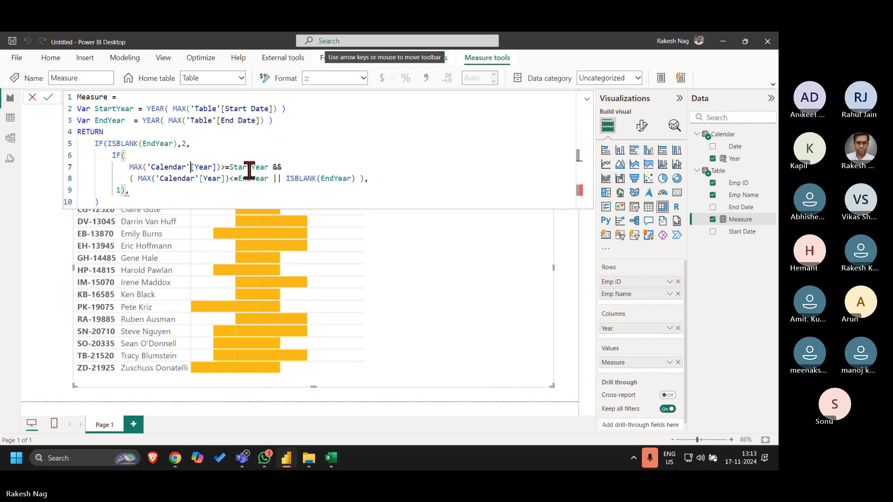
key("Down")
key("Down")
key("BackSpace")
key("Return")
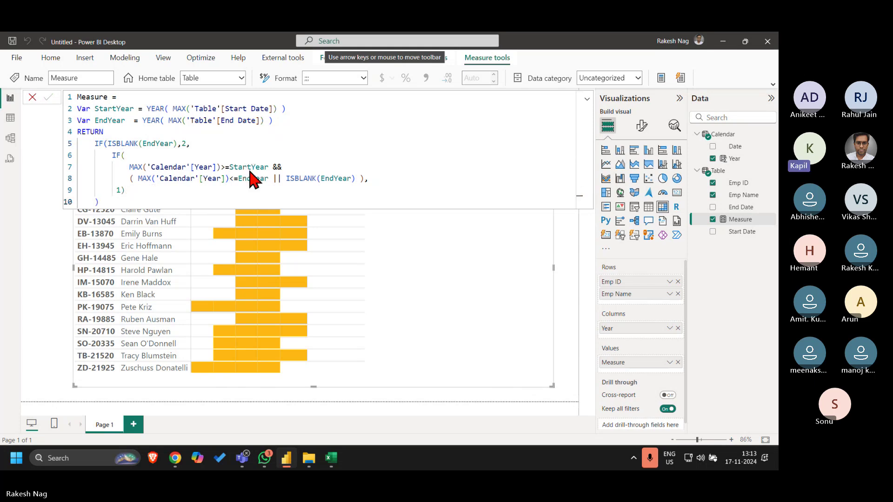
left_click(32, 97)
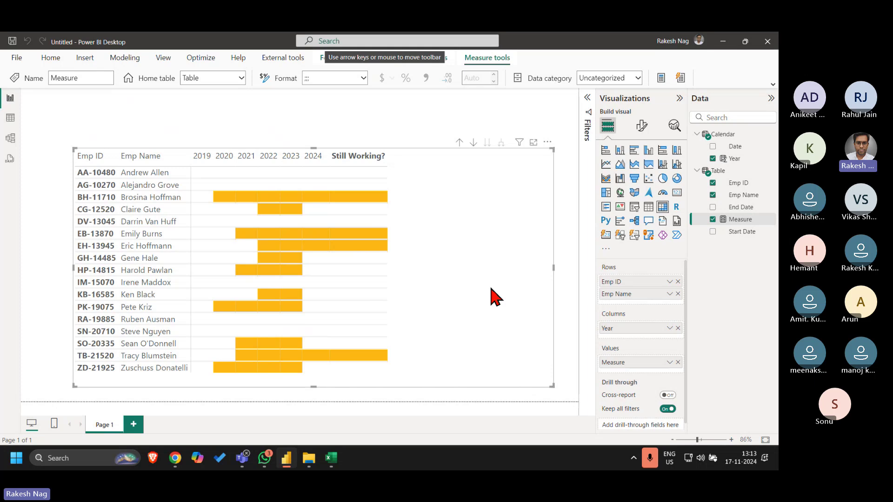
Add a second background color rule for the matrix's Measure values that applies when the value equals 2
left_click(642, 128)
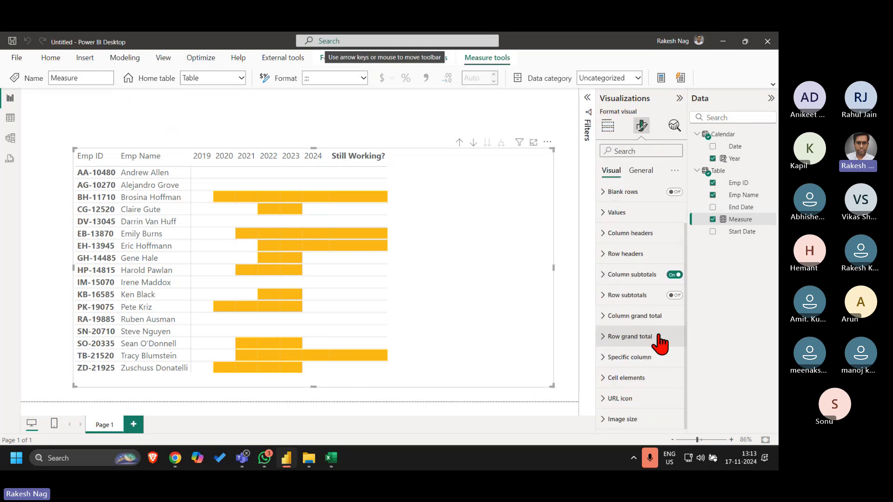
left_click(641, 378)
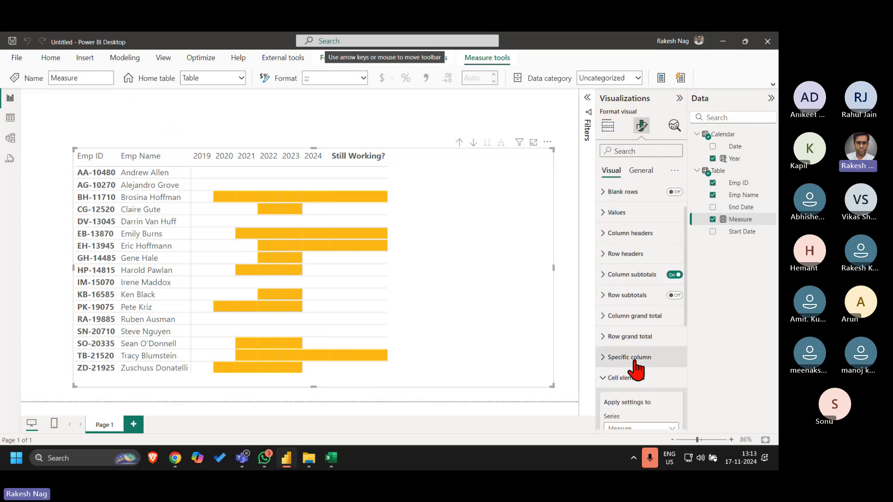
scroll(636, 369, "down", 5)
left_click(617, 256)
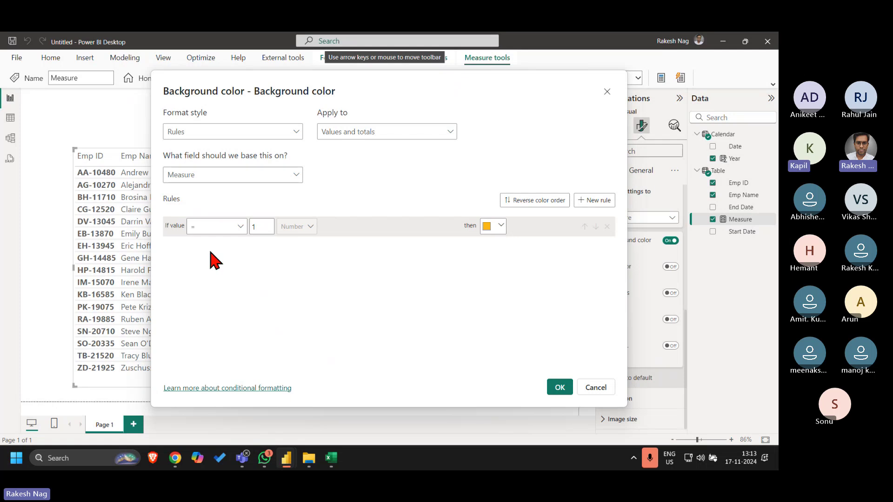
left_click(591, 200)
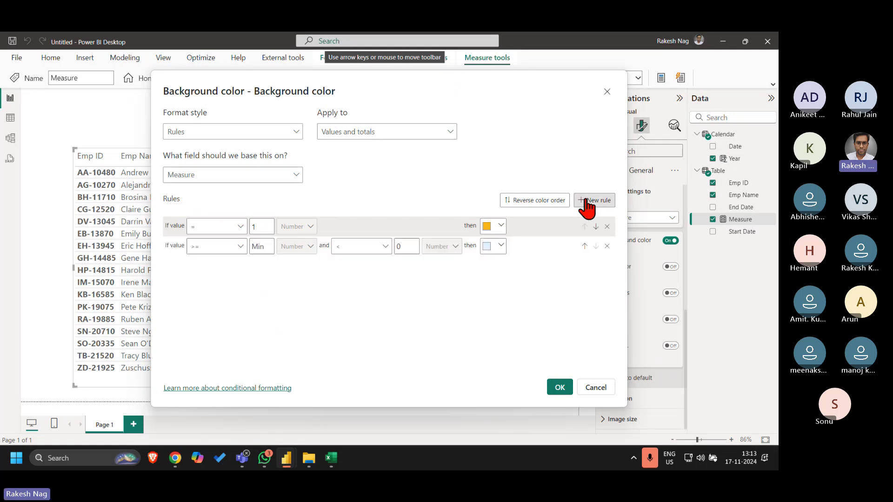
left_click(259, 246)
type("2")
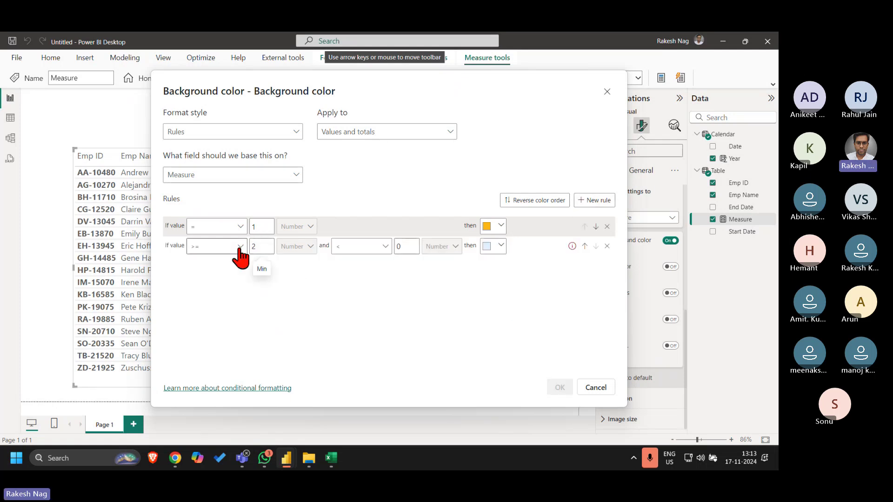
left_click(240, 246)
left_click(194, 300)
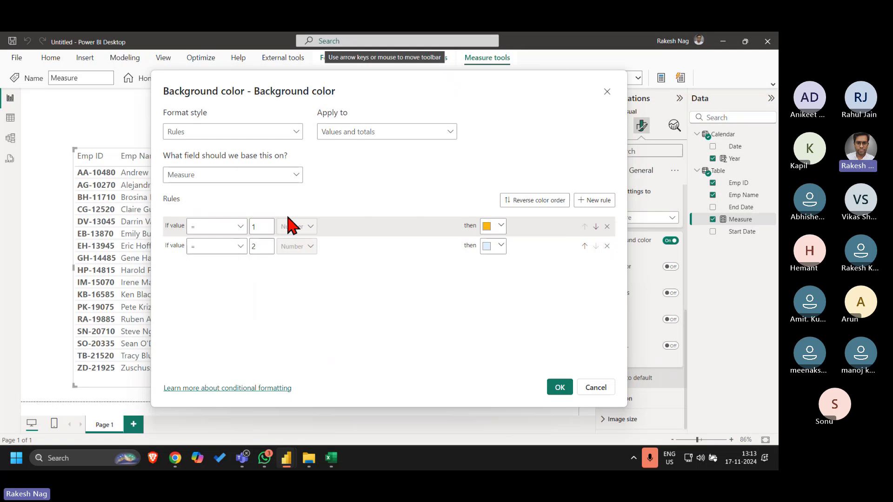
Give the rule for value 2 a custom light green color and apply the conditional formatting
left_click(499, 248)
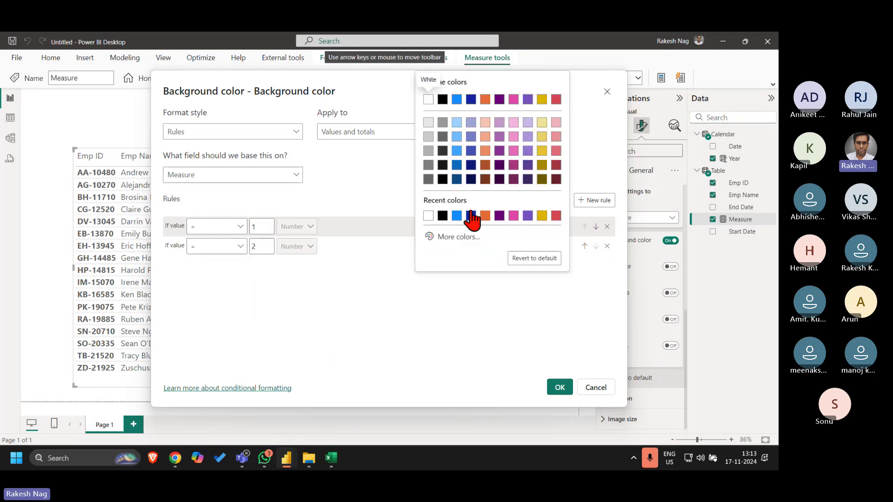
left_click(448, 237)
left_click(473, 203)
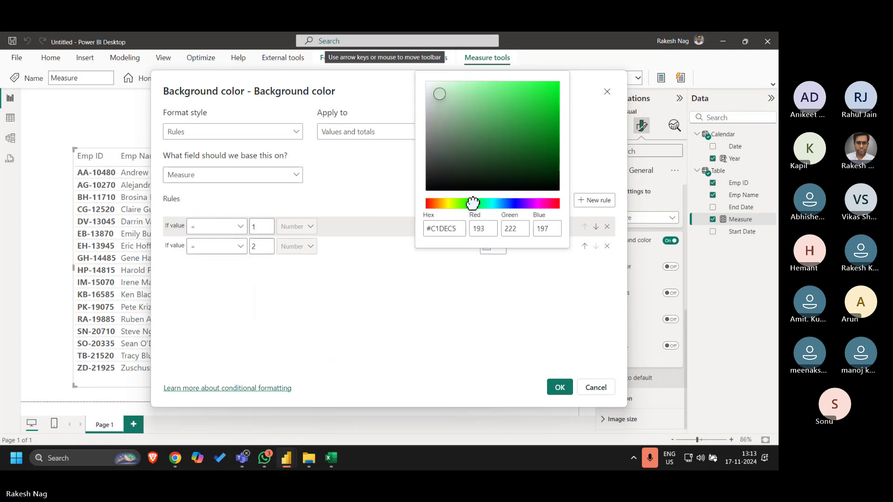
left_click(475, 88)
left_click(463, 84)
left_click(484, 319)
left_click(561, 388)
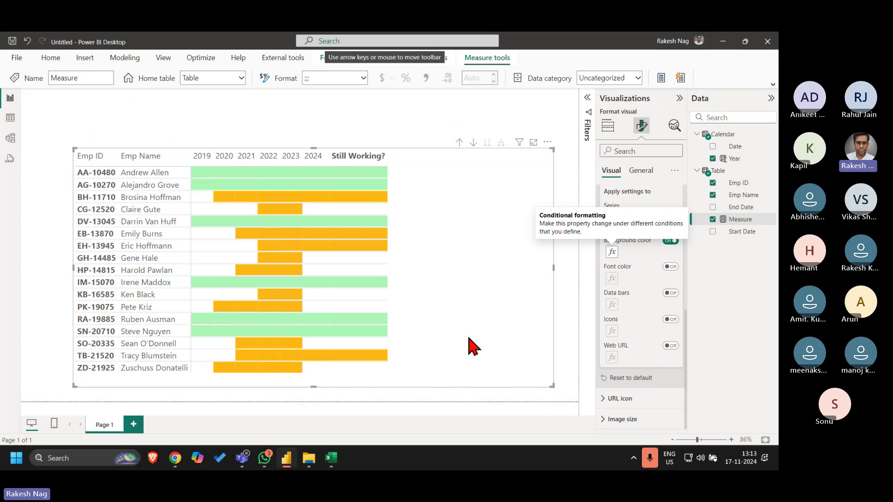
Add MAX('Calendar'[Year])>=StartYear && before ISBLANK(EndYear) in the measure's outer IF condition and commit it
left_click(743, 209)
left_click(744, 219)
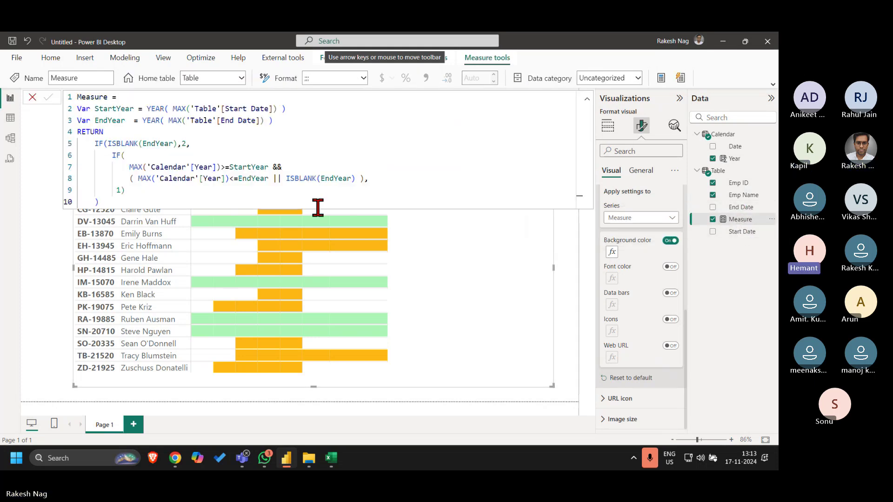
left_click(119, 144)
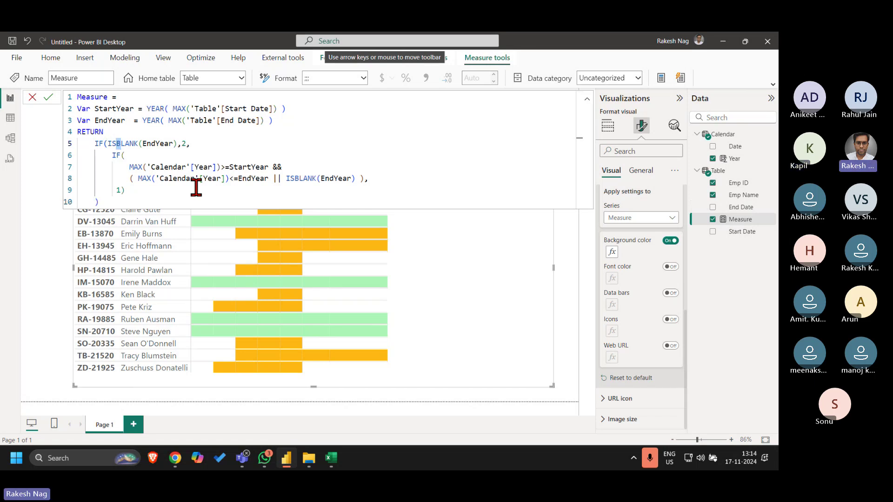
left_click(129, 167)
left_click(283, 167, "shift")
key("ctrl+c")
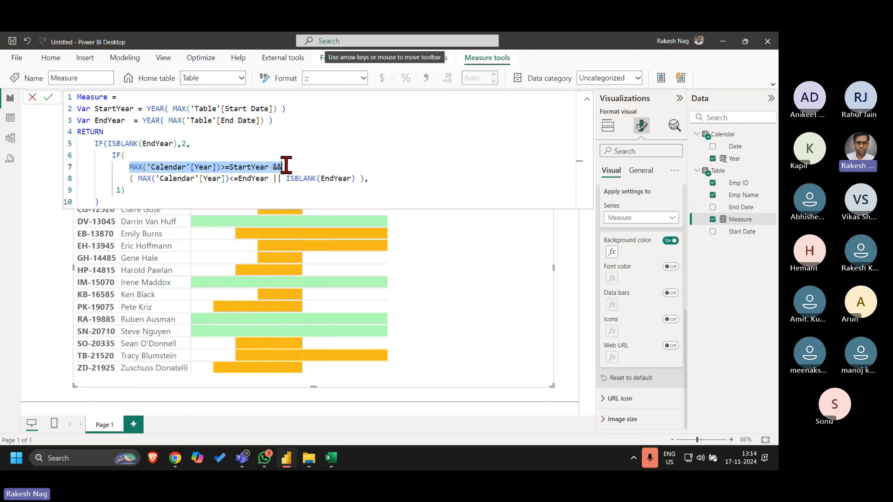
left_click(107, 144)
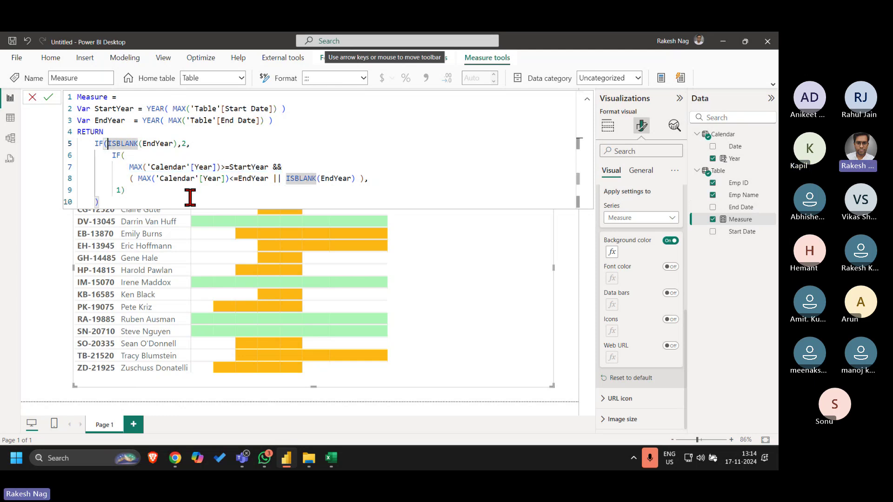
key("ctrl+v")
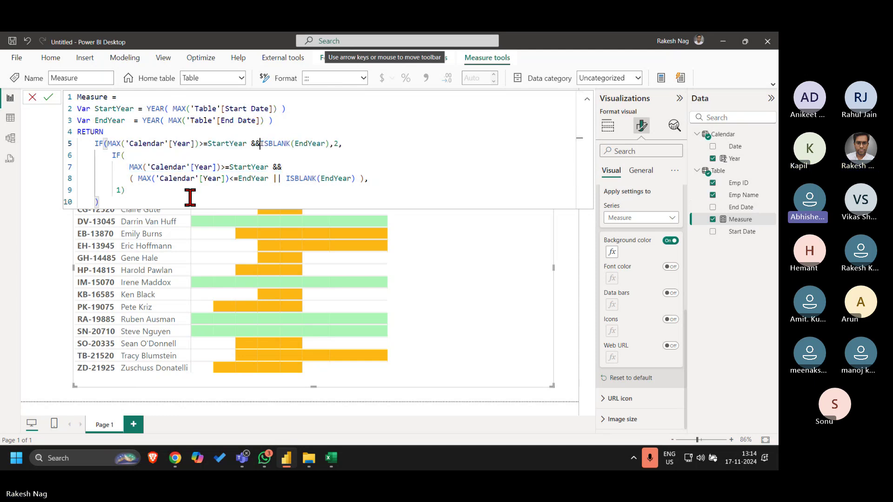
key("Return")
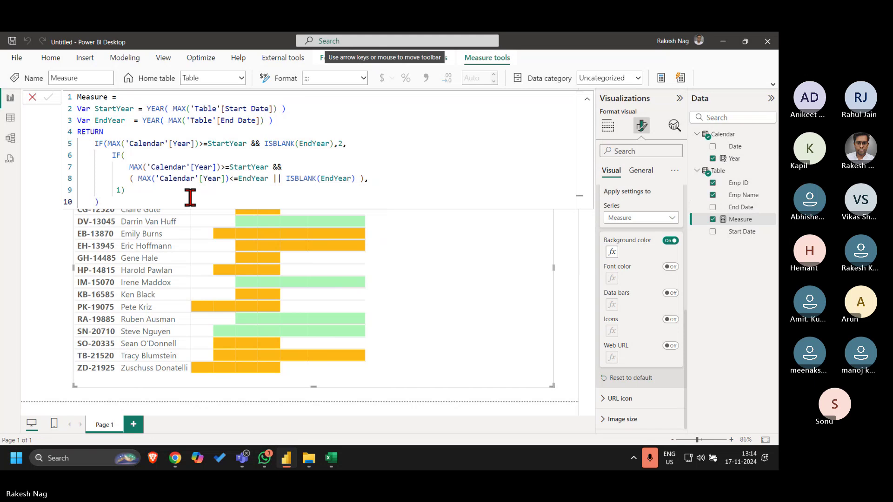
left_click(32, 98)
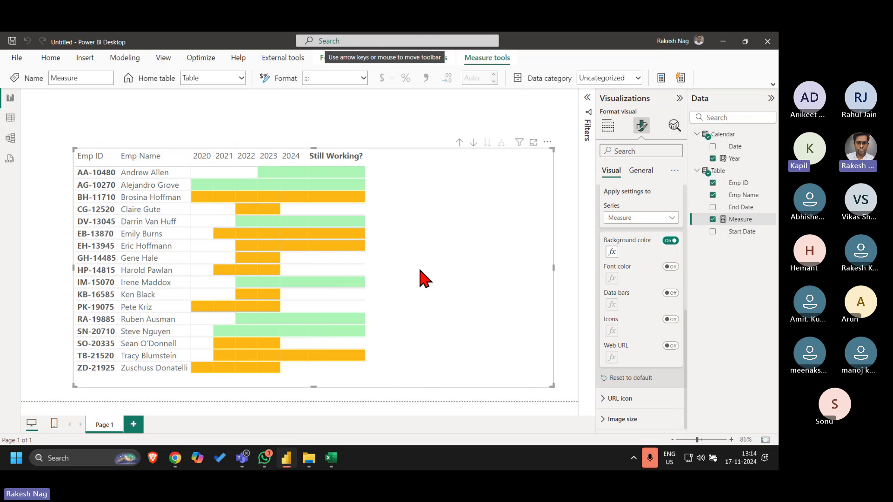
Review the outer ISBLANK condition and the nested IF block in the Measure formula, and close it without changes
left_click(743, 206)
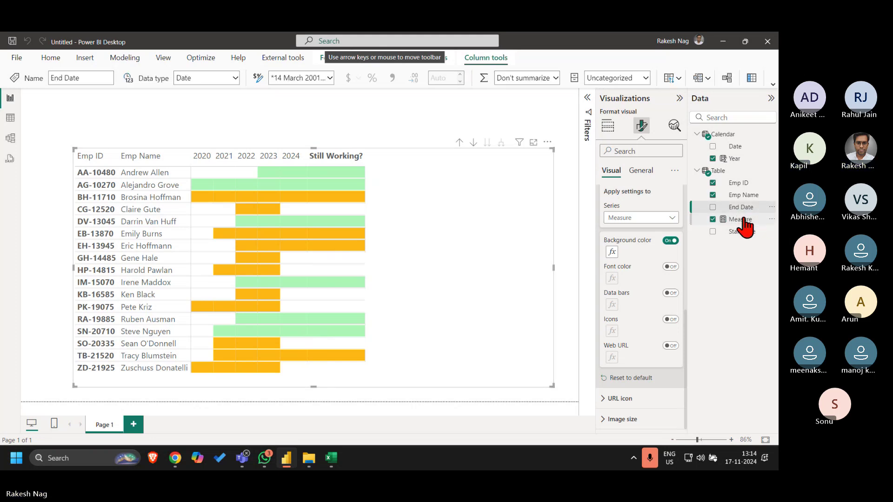
left_click(743, 219)
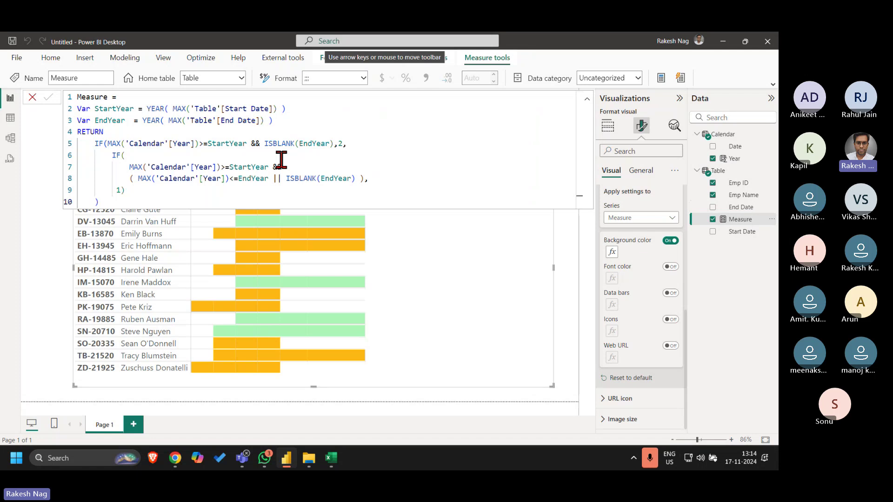
left_click(363, 143)
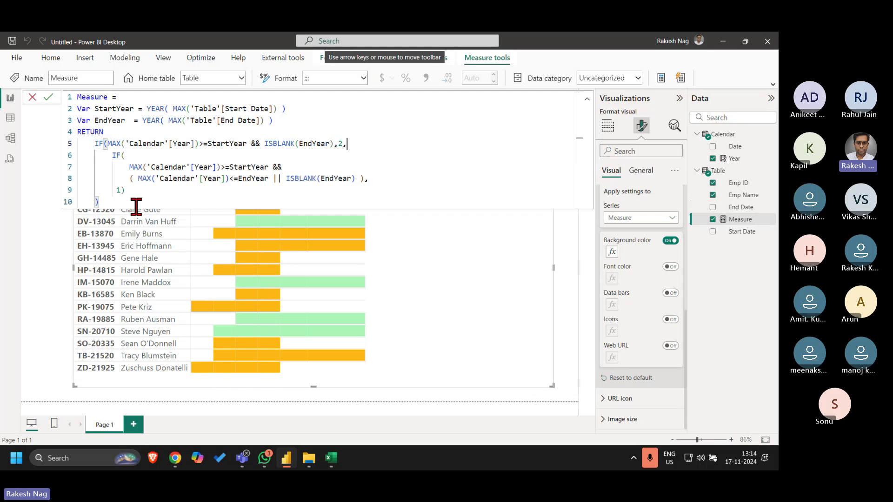
left_click_drag(106, 150, 126, 191)
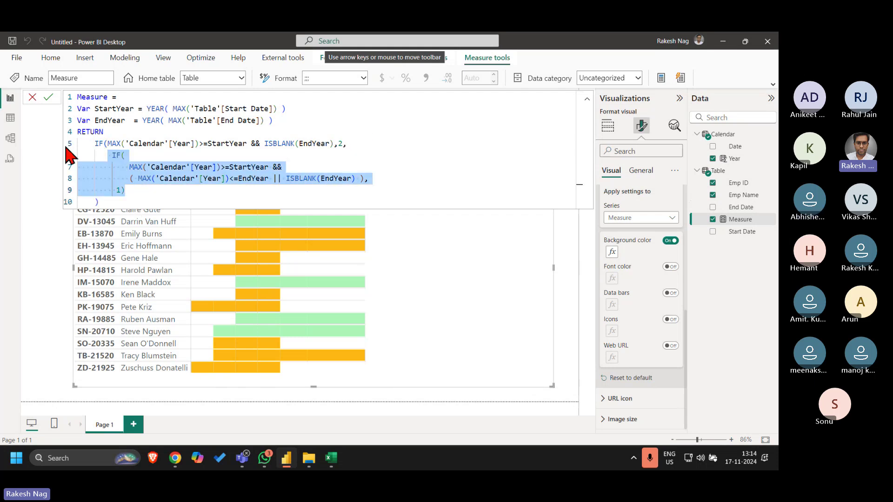
left_click(32, 97)
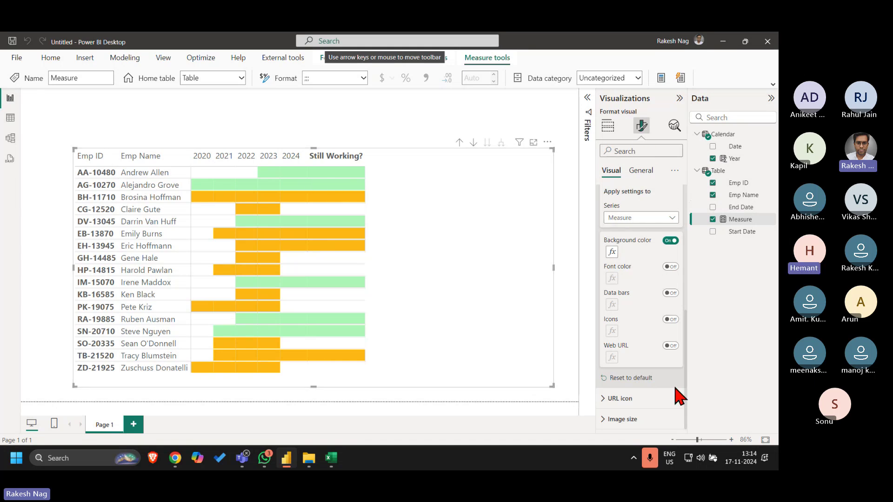
Turn off the matrix's column subtotals to remove the Still Working? column
scroll(638, 344, "up", 5)
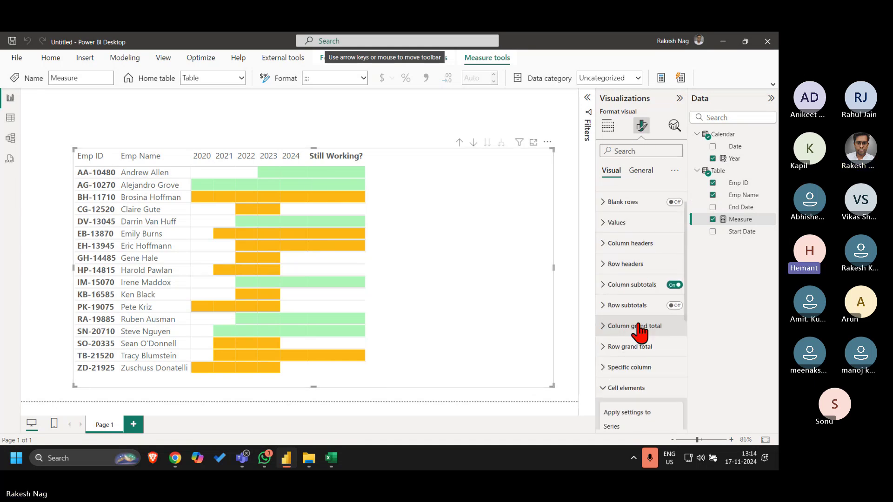
left_click(674, 285)
Compare the first employees' start and end dates in the Book1 Excel workbook with their bars in the Power BI matrix
key("alt+Tab")
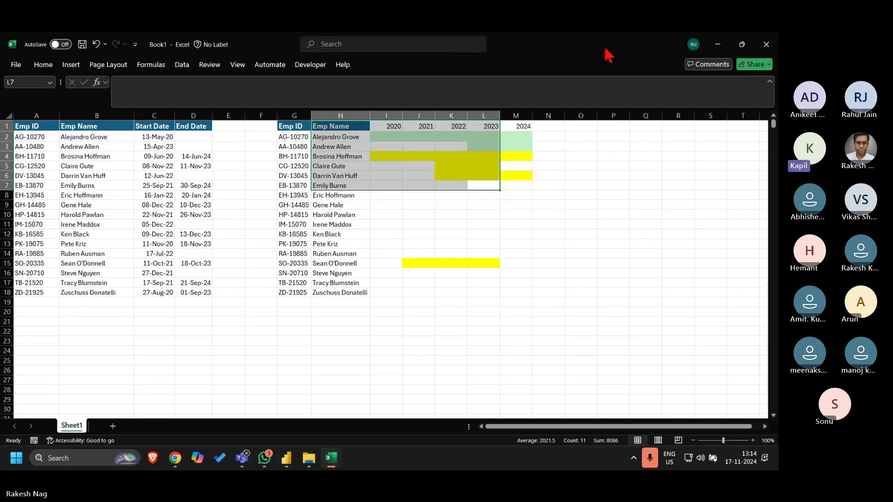
left_click_drag(607, 50, 564, 115)
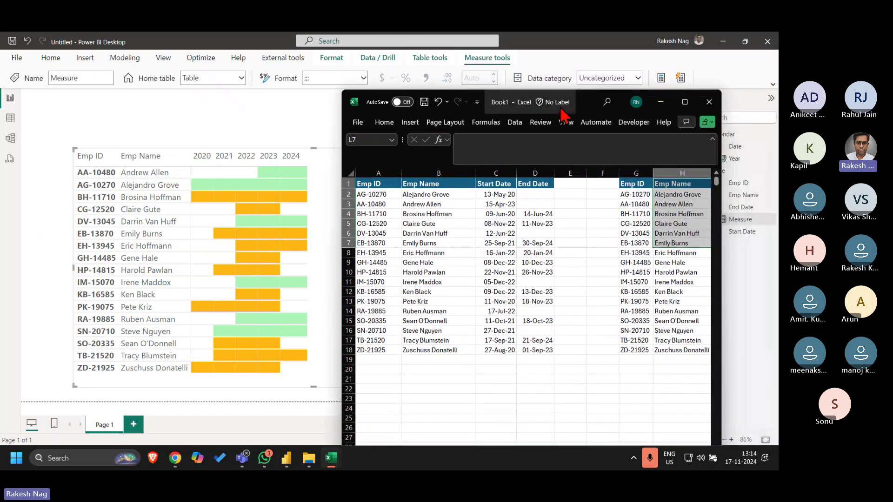
left_click(410, 193)
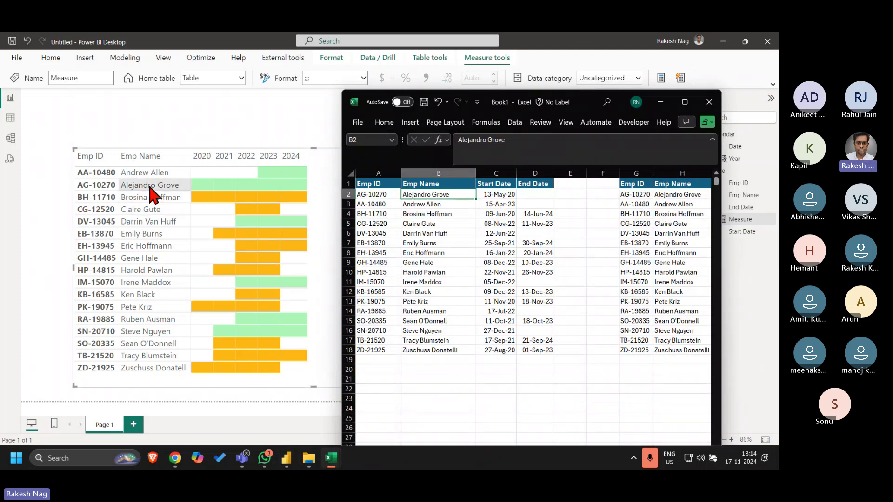
key("Right")
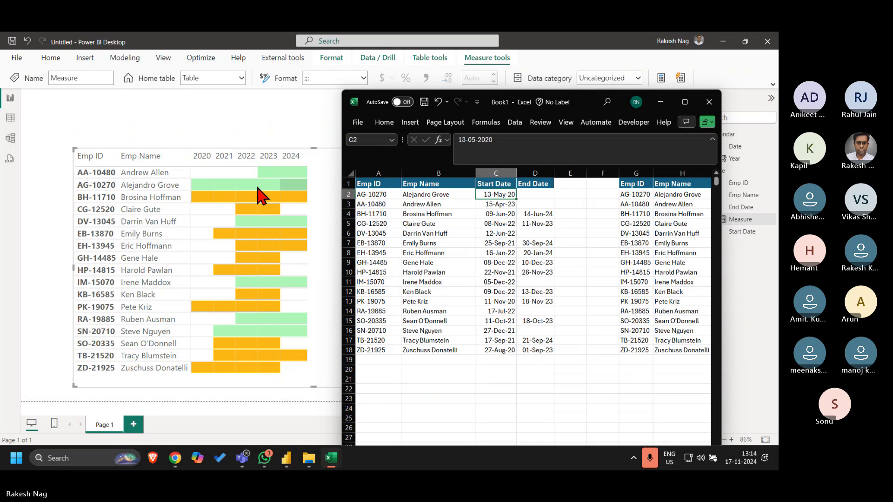
key("Down")
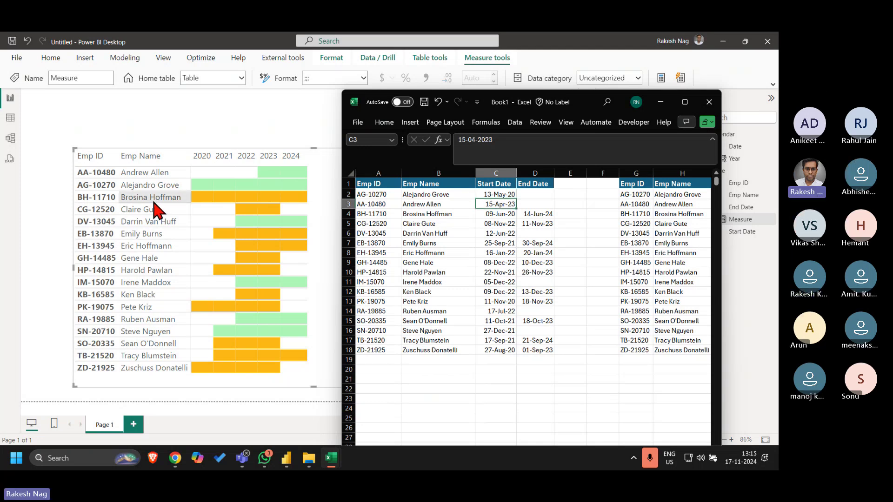
key("Down")
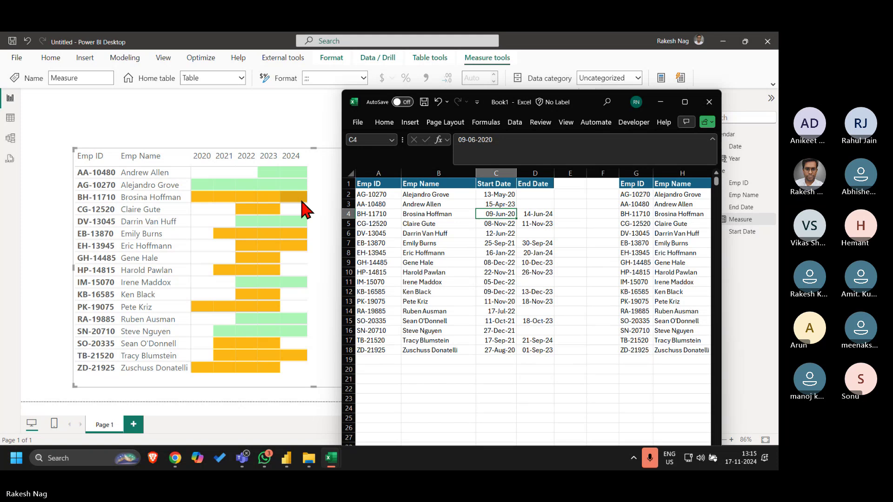
left_click(214, 44)
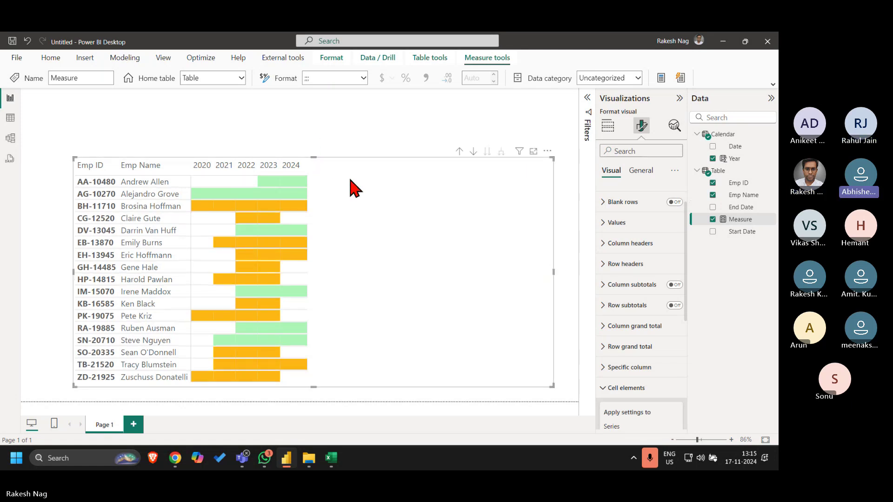
Move the matrix down and toward the page's left edge, and insert a small rectangle shape in the space above it
left_click_drag(350, 178, 327, 193)
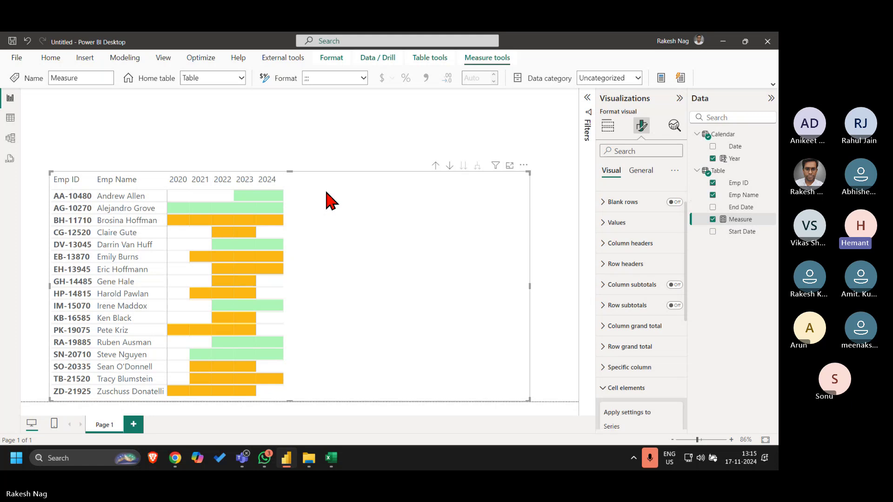
left_click(212, 141)
left_click(85, 58)
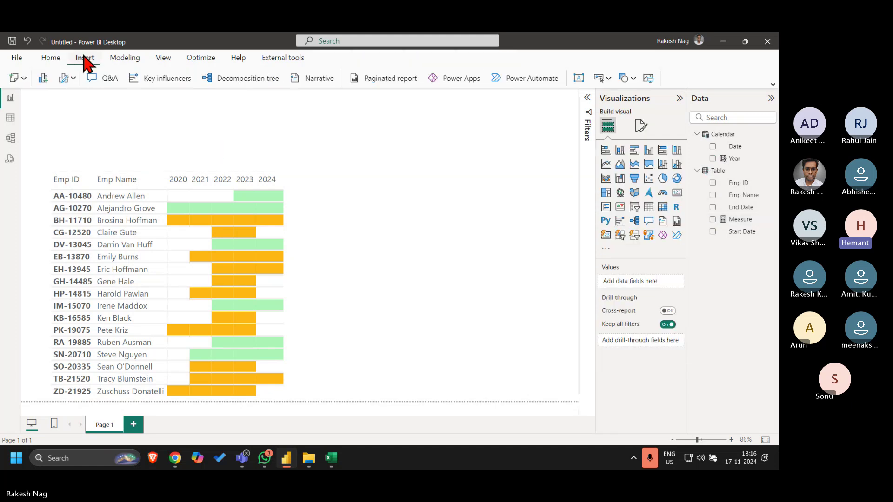
left_click(625, 78)
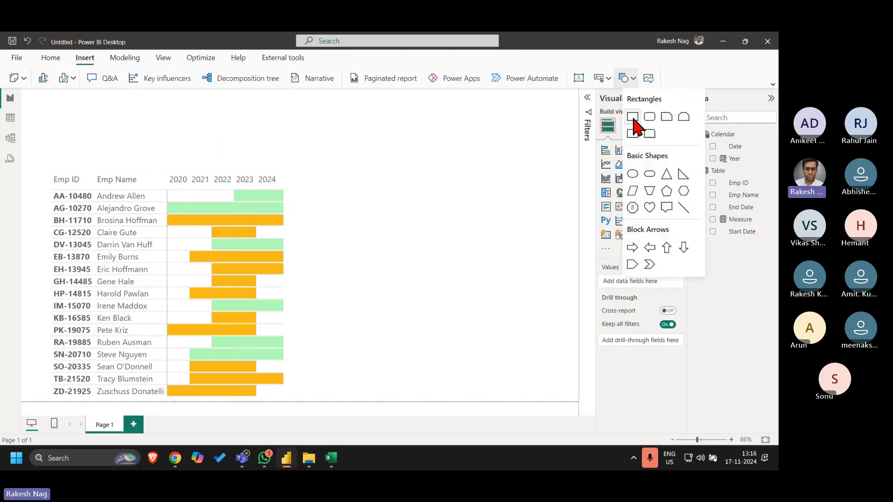
left_click(634, 119)
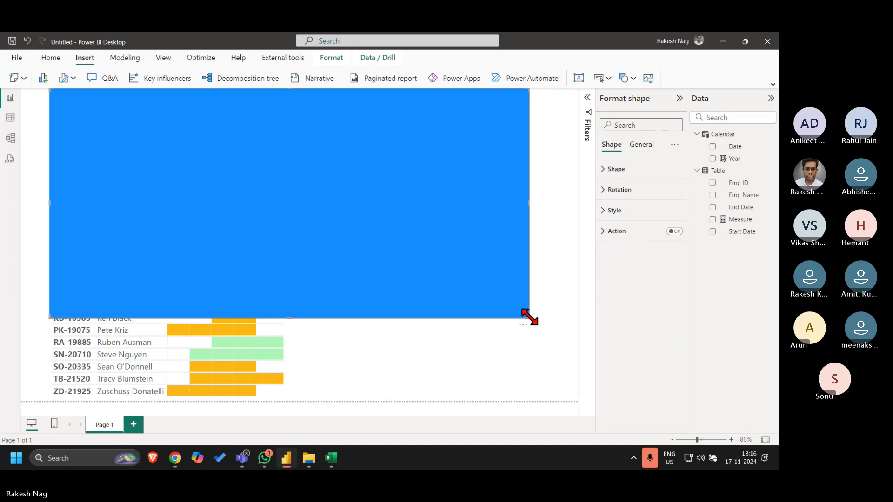
left_click_drag(529, 318, 201, 157)
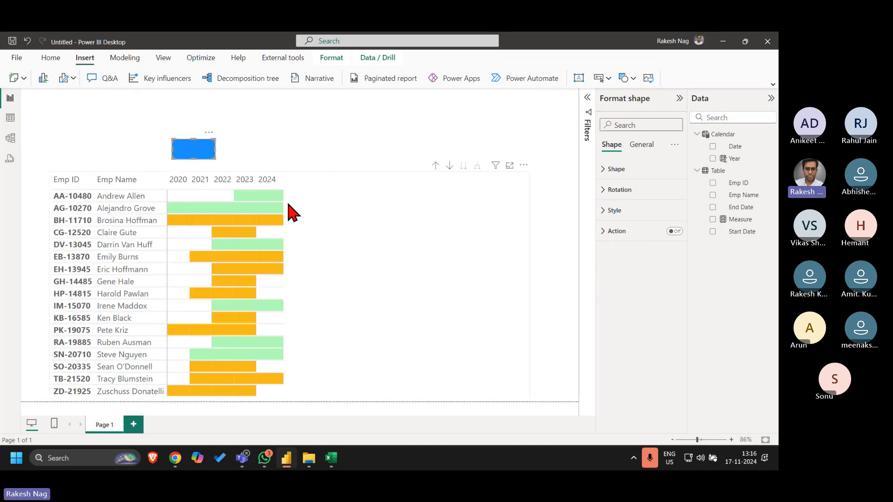
Copy the green hex code of the rule for value 2 from the matrix's Measure background color rules
left_click(400, 205)
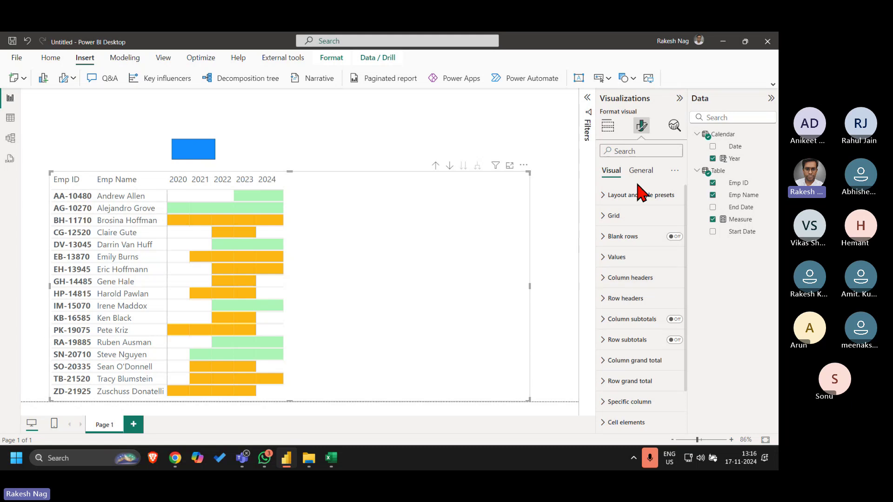
scroll(630, 335, "down", 2)
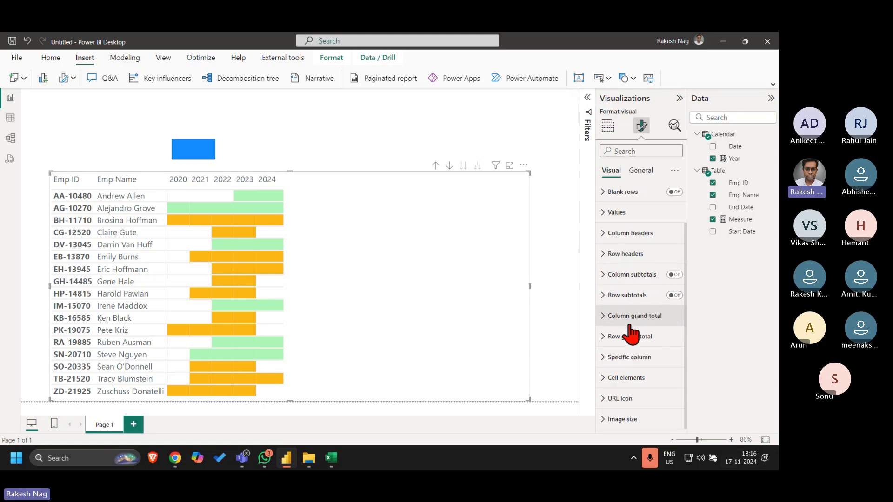
left_click(637, 379)
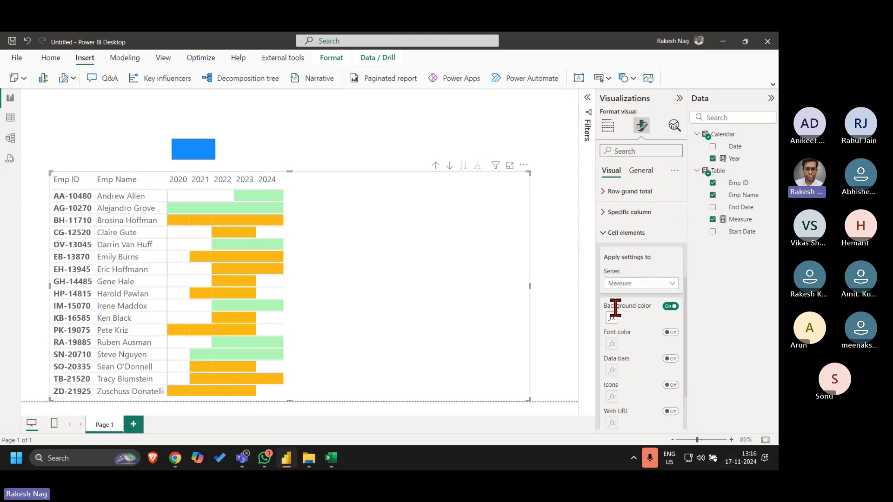
left_click(613, 319)
left_click(496, 250)
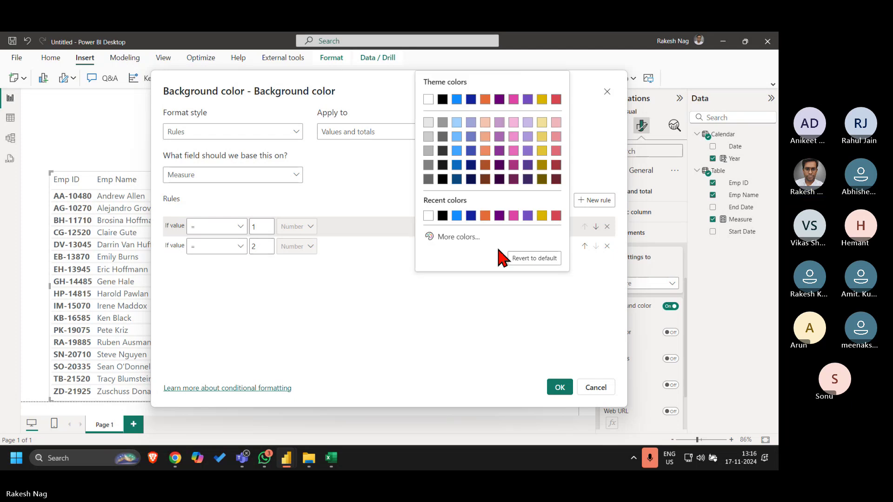
left_click(454, 237)
key("ctrl+c")
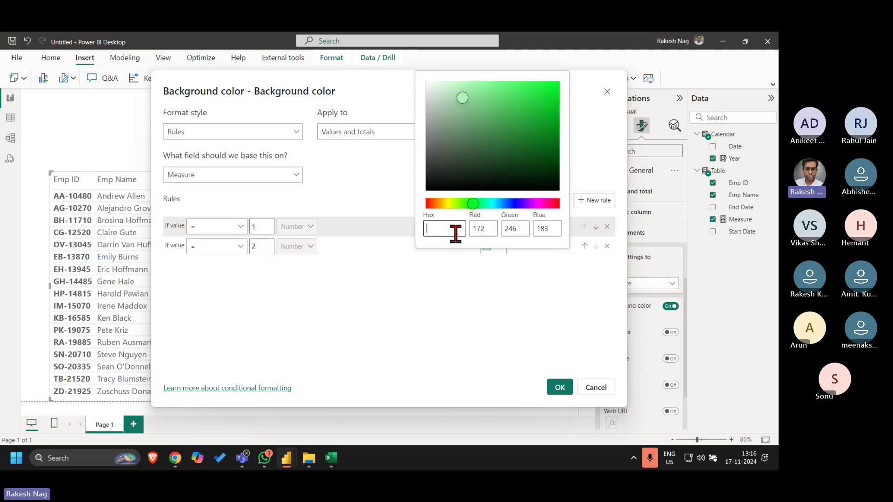
left_click(607, 93)
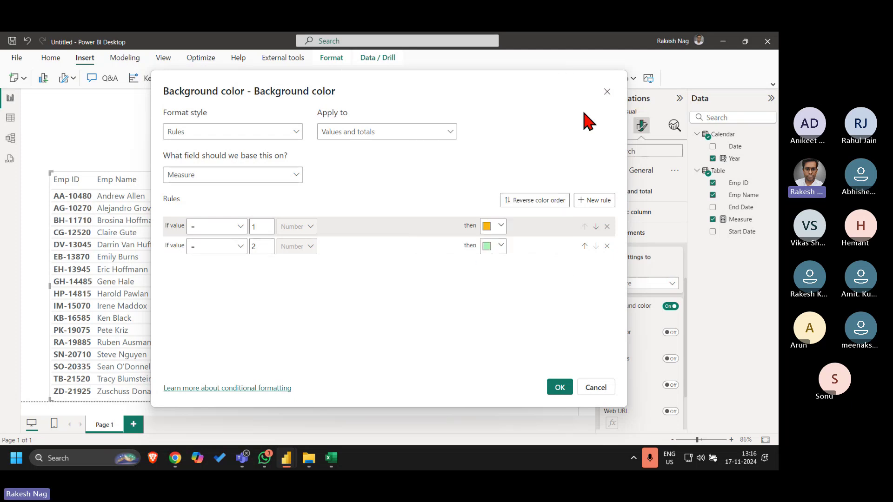
Switch to the Book1 Excel workbook, paste the hex code #ACF6B7 into cell B22, and return to Power BI
mouse_move(331, 458)
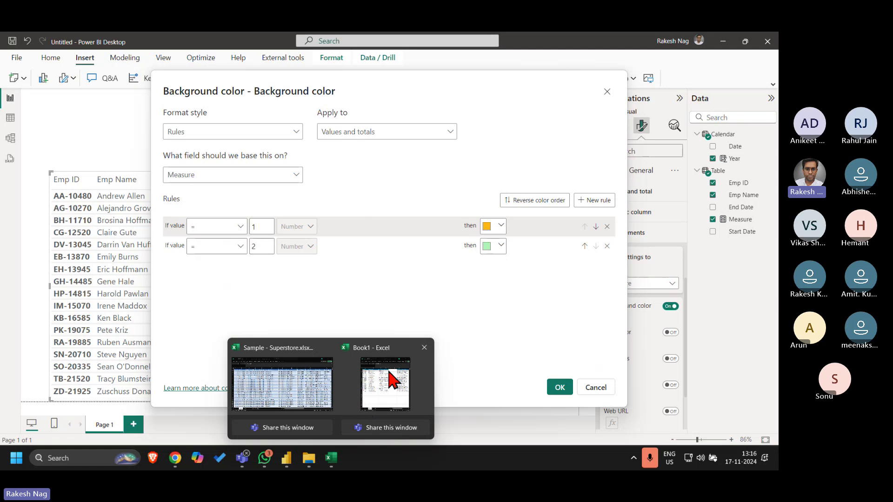
left_click(367, 409)
left_click(439, 389)
key("ctrl+v")
key("alt+Tab")
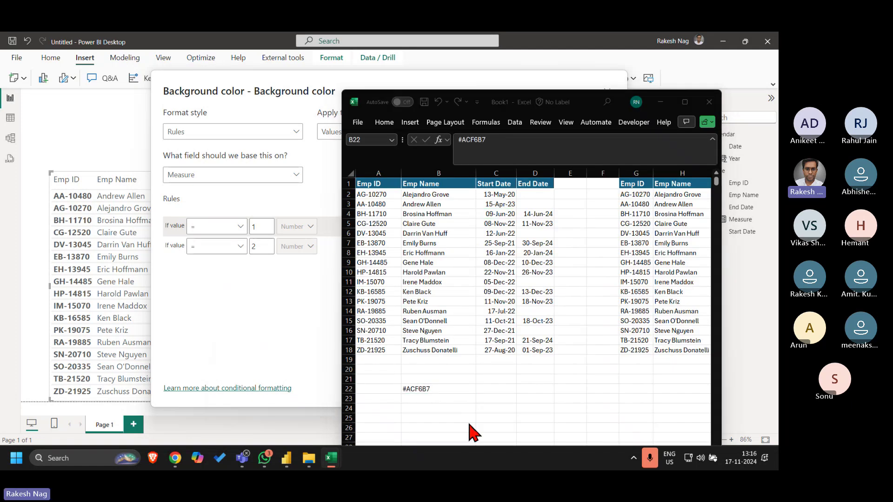
Copy the hex code #FCB714 from the rule for value 1 into cell B23 of Book1 in Excel, and close the rules dialog
left_click(500, 226)
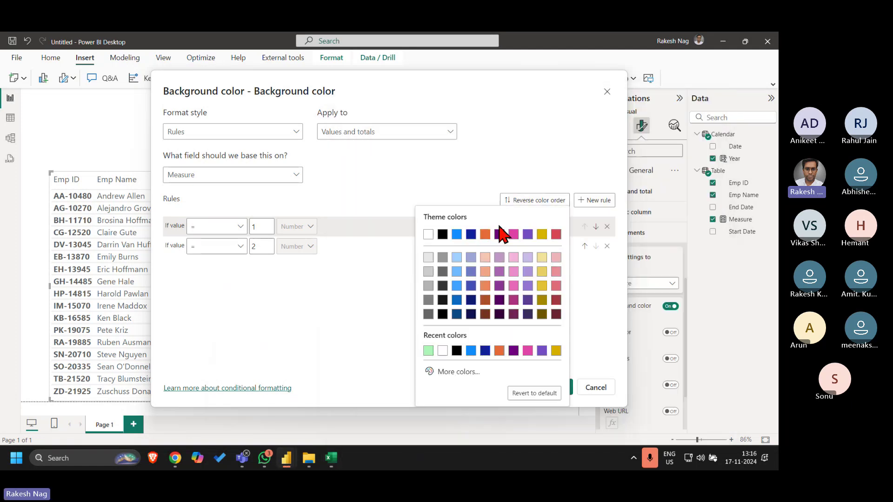
left_click(456, 370)
key("ctrl+c")
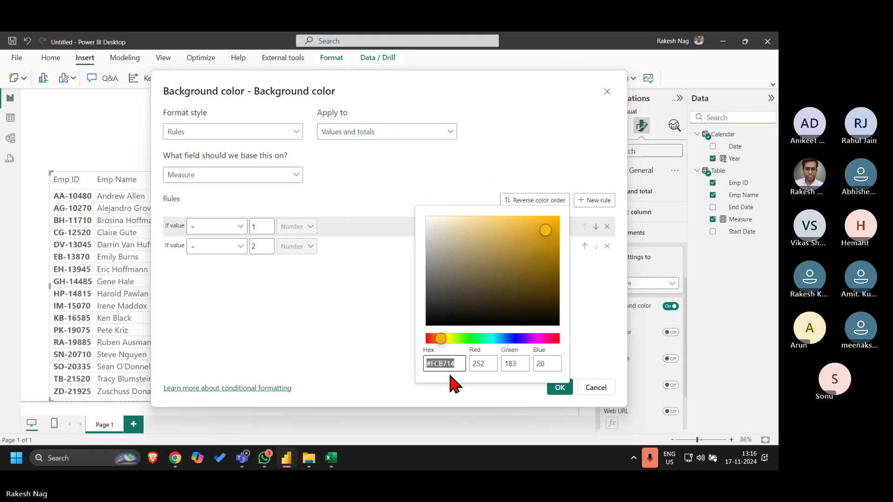
key("Escape")
key("alt+Tab")
key("ctrl+v")
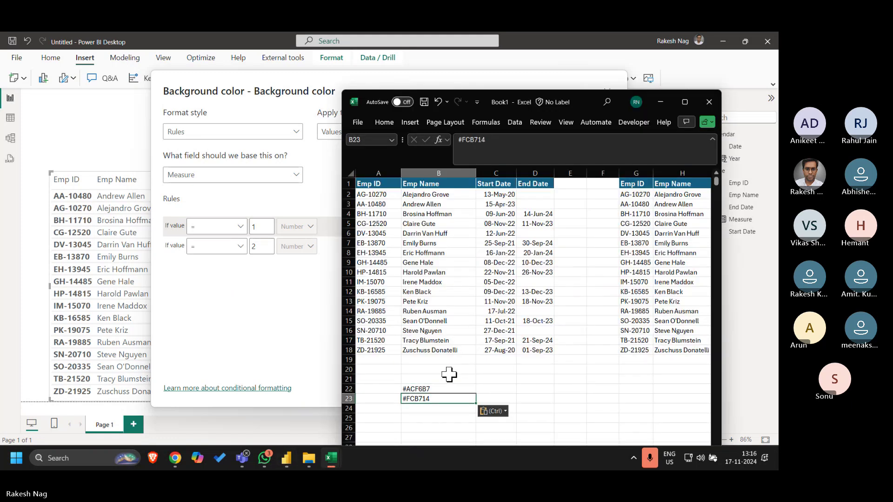
key("alt+Tab")
left_click(608, 92)
left_click(607, 93)
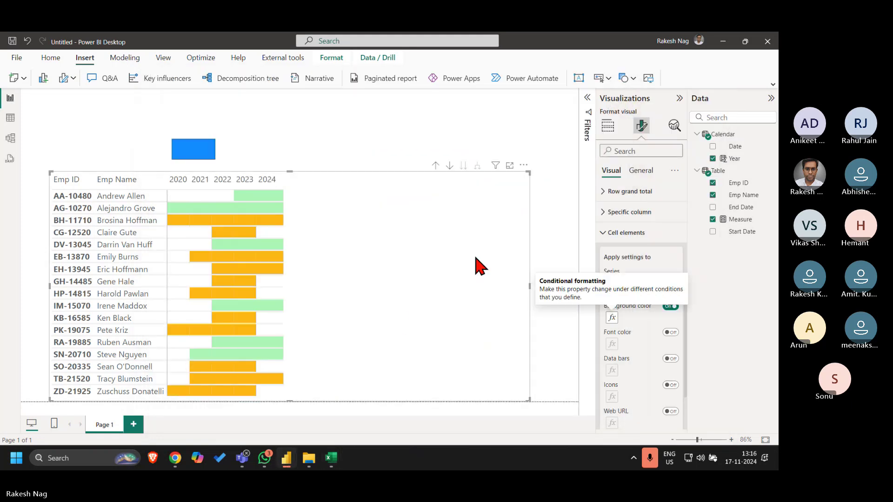
Change the color for value 1 in the matrix's Measure background color rules to red, #FF5757
left_click(612, 318)
left_click(497, 230)
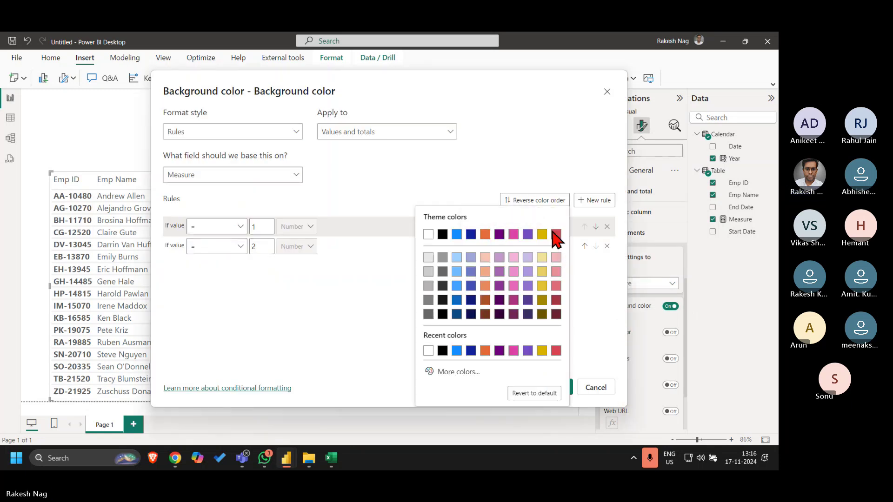
left_click(460, 378)
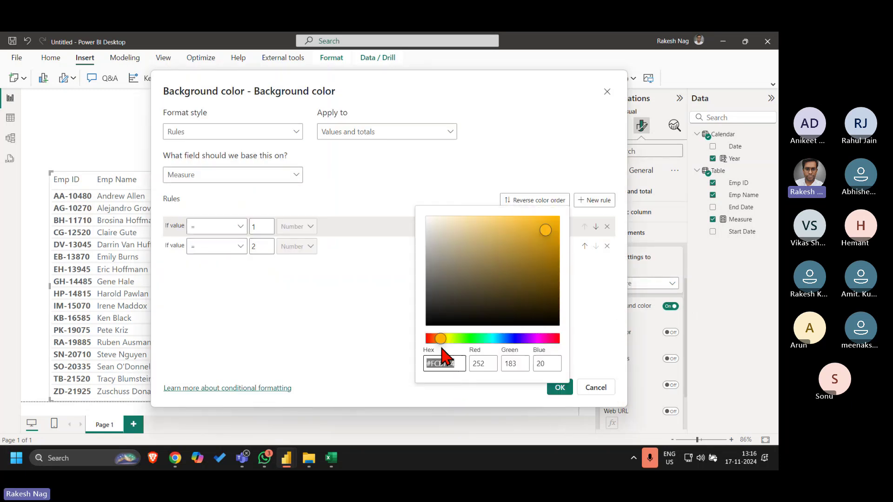
left_click(550, 338)
left_click_drag(554, 341, 612, 347)
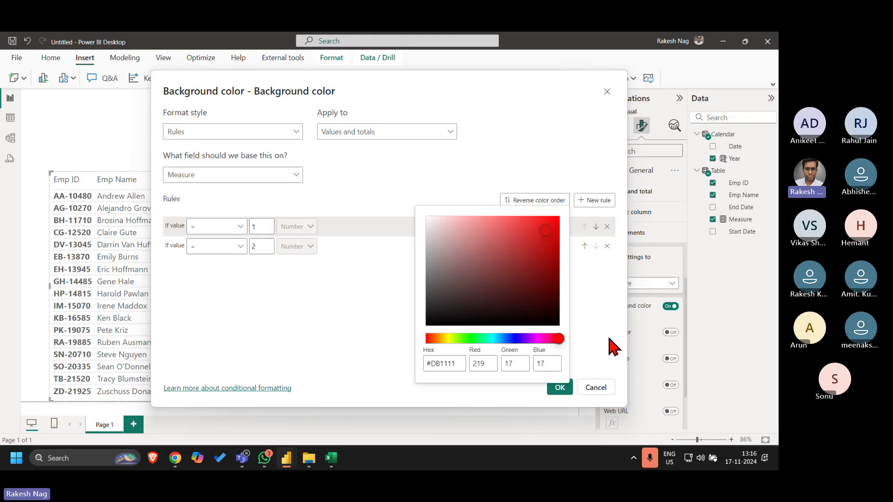
left_click_drag(537, 219, 513, 214)
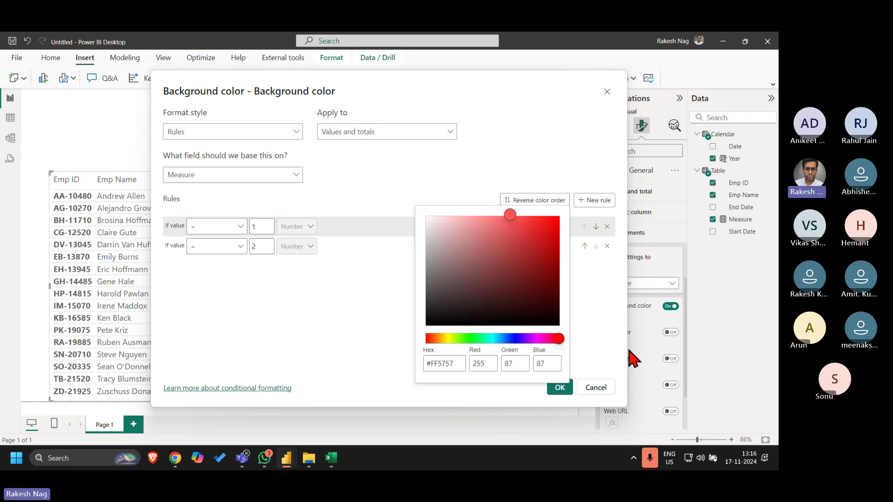
left_click(605, 320)
Copy the red's hex code, apply the rules, and paste #FF5757 into cell B23 of Book1 in Excel before returning to Power BI
left_click(497, 227)
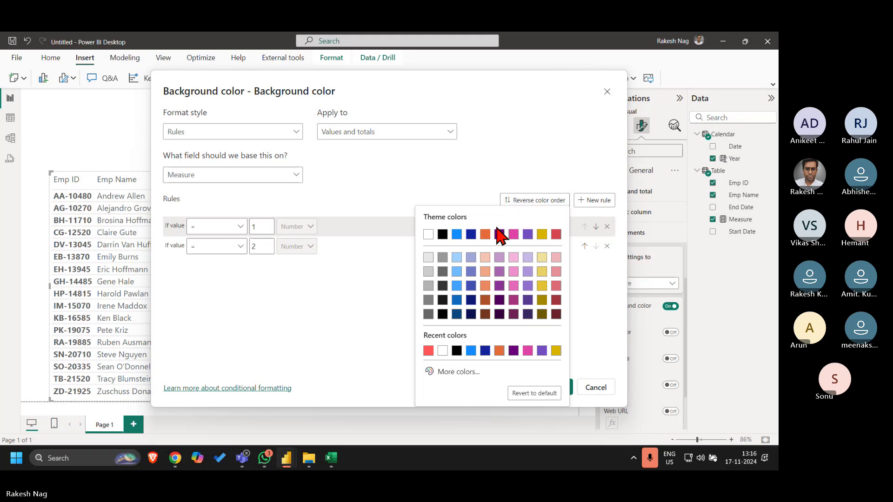
left_click(456, 374)
left_click(409, 358)
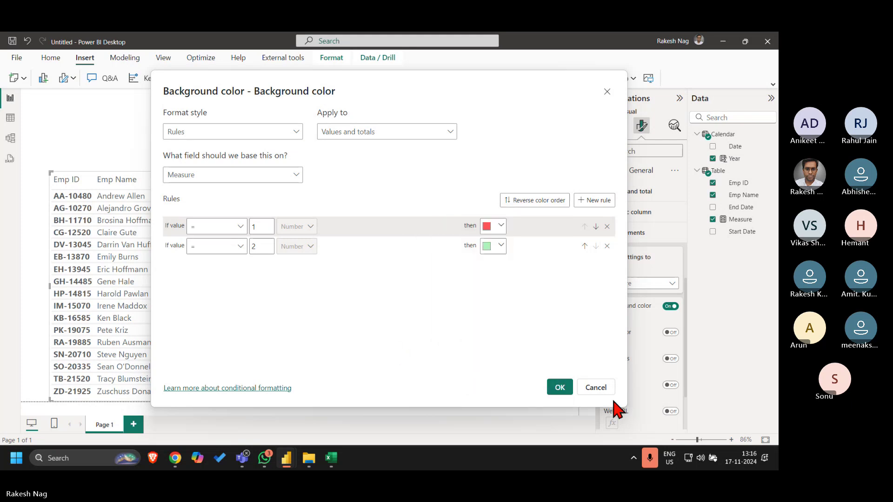
left_click(562, 390)
key("alt+Tab")
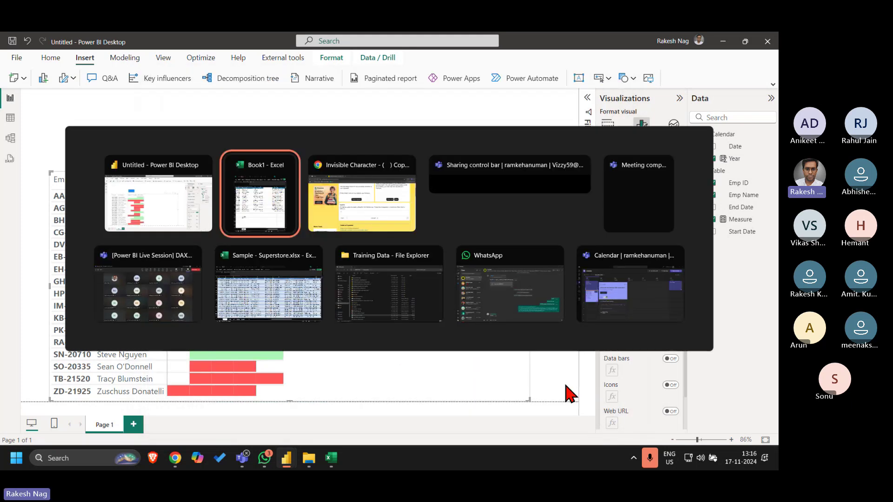
type("#FF5757")
key("alt+Tab")
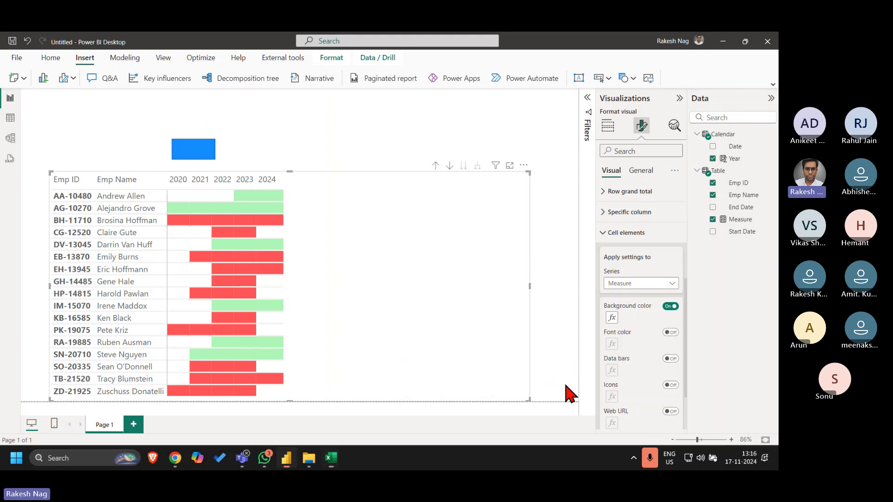
Remove the border of the blue rectangle and fill it with #ACF6B7, copied from cell B22 of Book1 in Excel
left_click(209, 155)
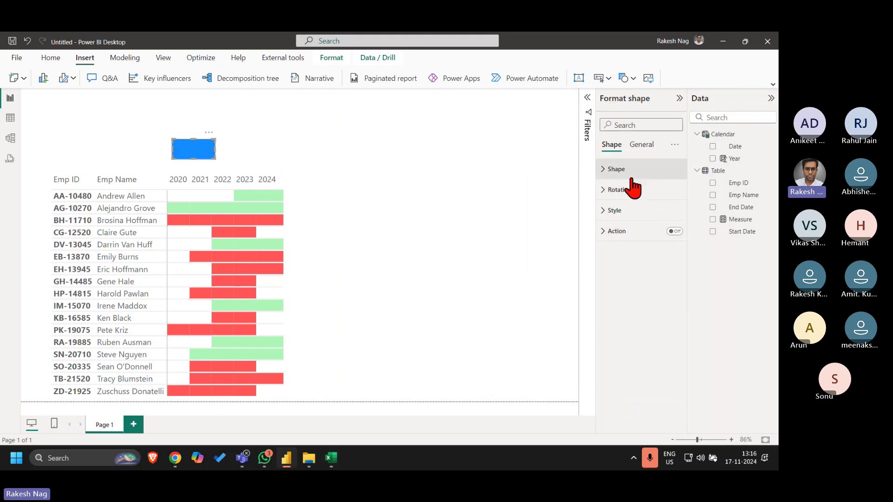
left_click(626, 212)
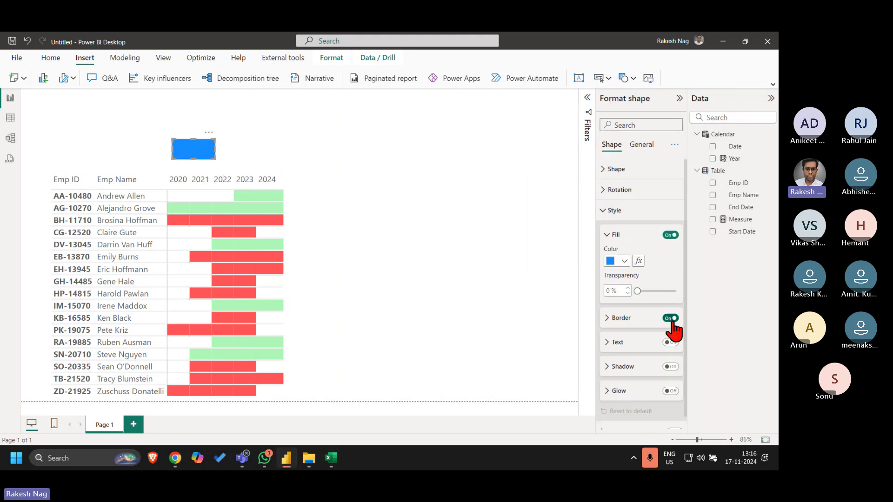
left_click(624, 261)
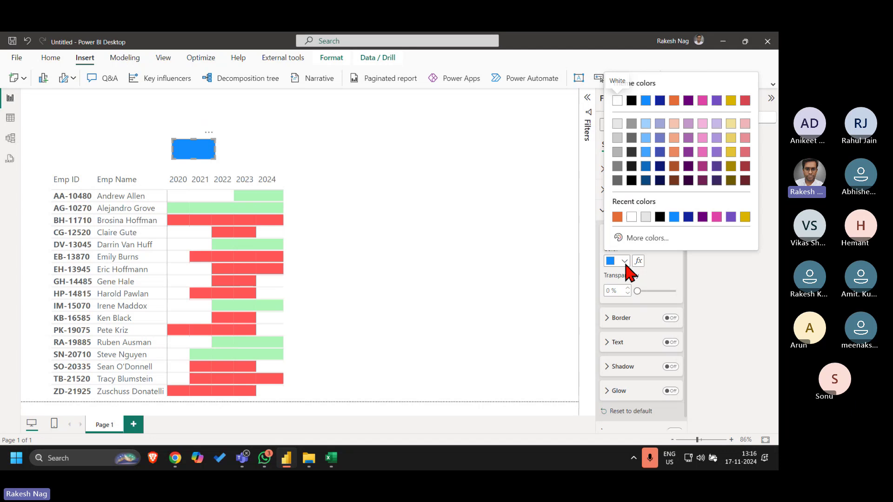
left_click(638, 240)
key("alt+Tab")
key("Up")
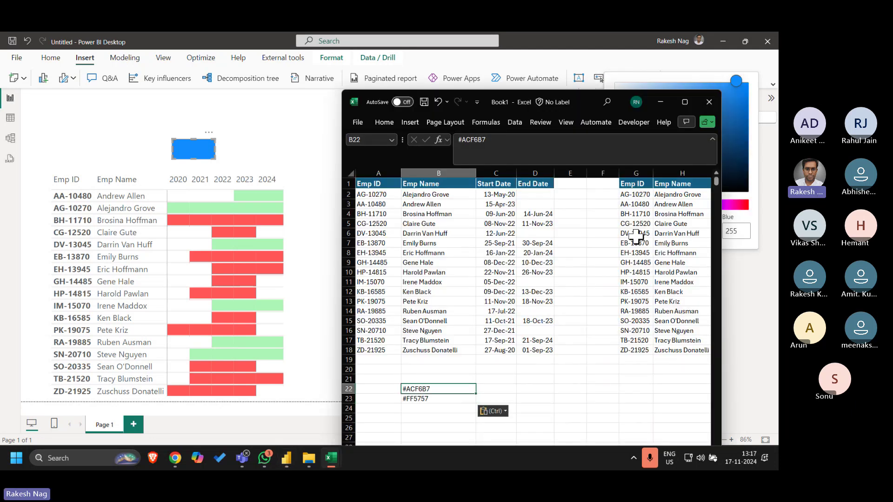
key("ctrl+c")
key("alt+Tab")
key("ctrl+v")
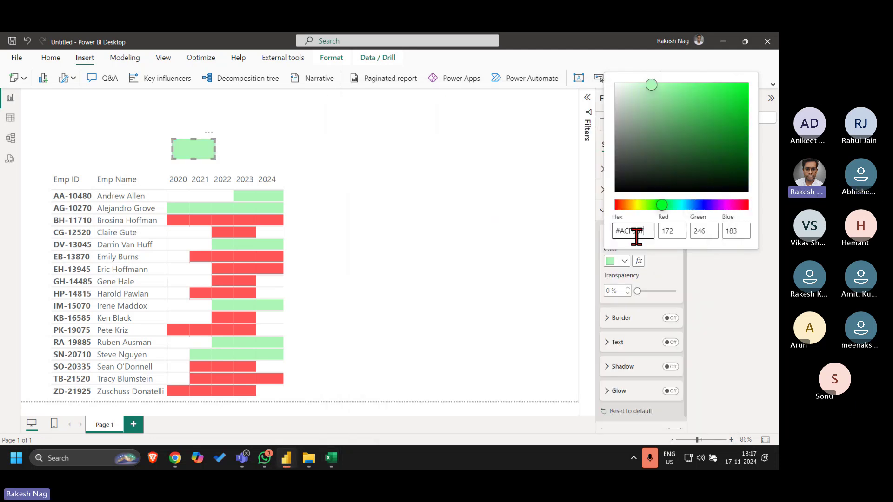
left_click(216, 147)
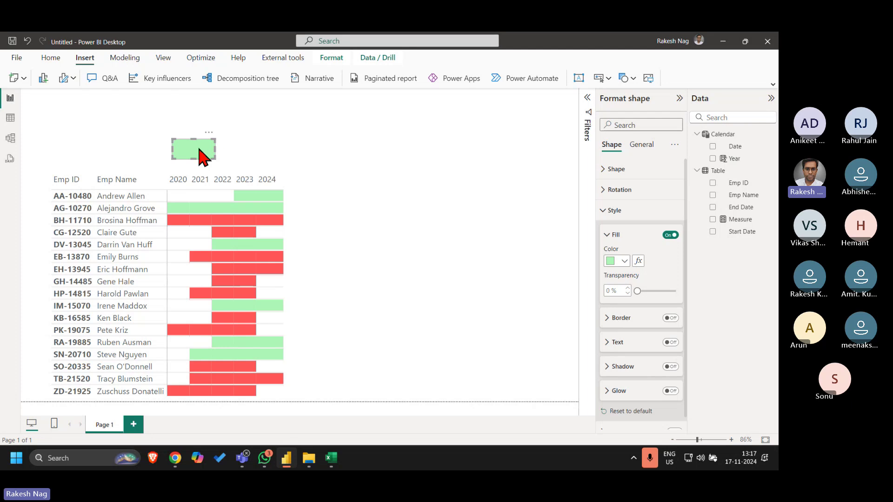
Duplicate the green rectangle and place the copy directly against its right side
key("ctrl+c")
key("ctrl+v")
left_click_drag(199, 150, 239, 146)
Fill the duplicated rectangle with #FF5757, copied from cell B23 of Book1 in Excel
key("alt+Tab")
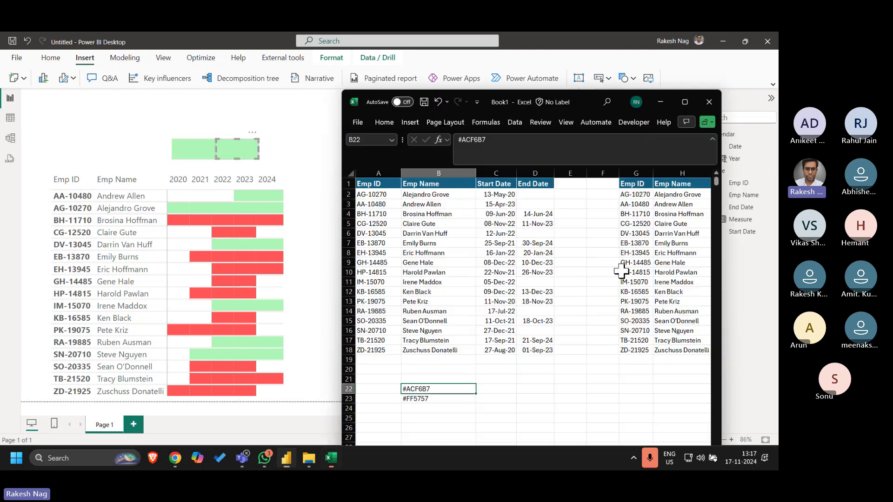
key("Down")
key("ctrl+c")
key("alt+Tab")
left_click(623, 262)
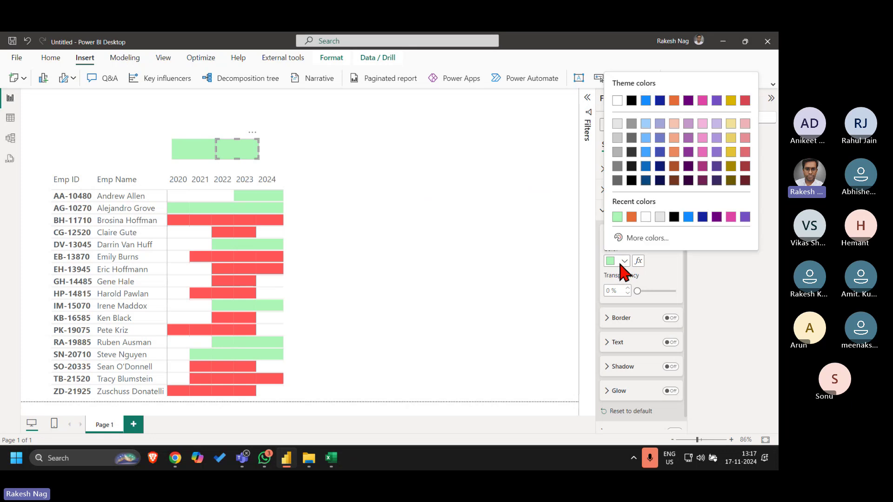
left_click(627, 243)
key("ctrl+v")
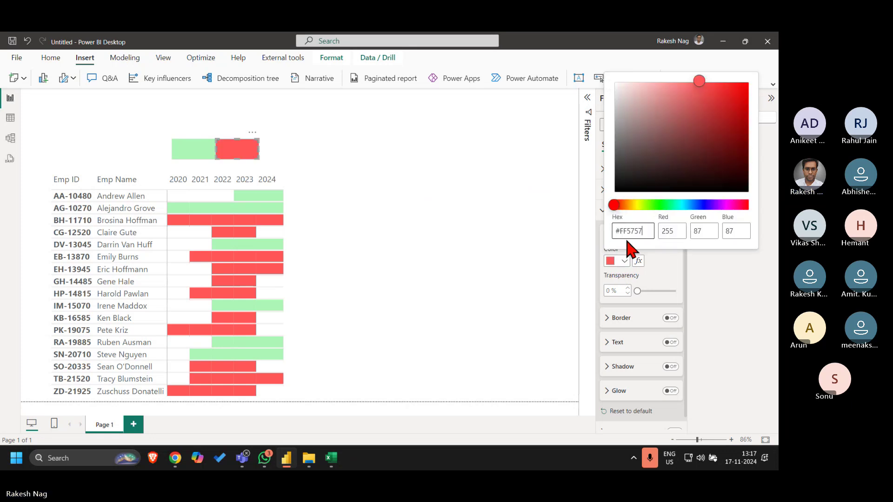
left_click(279, 135)
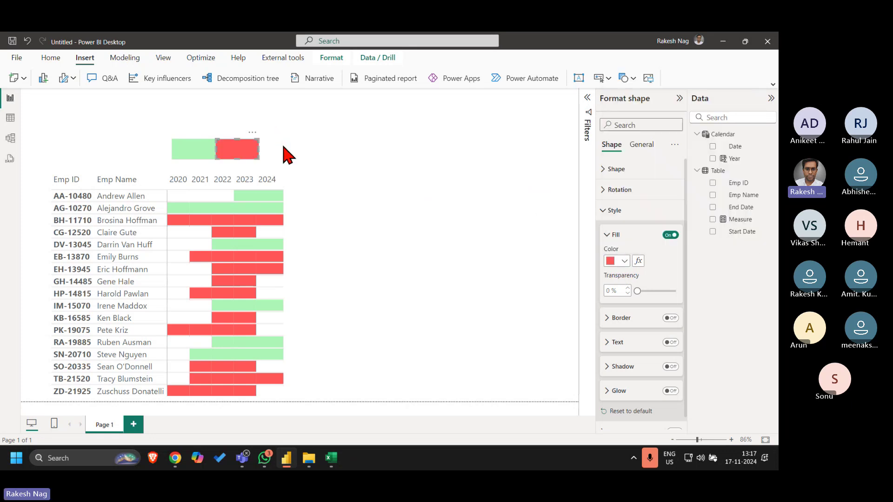
Move the red rectangle to the right, leaving a gap about one and a half rectangle widths from the green one
left_click(289, 155)
left_click_drag(229, 156, 288, 157)
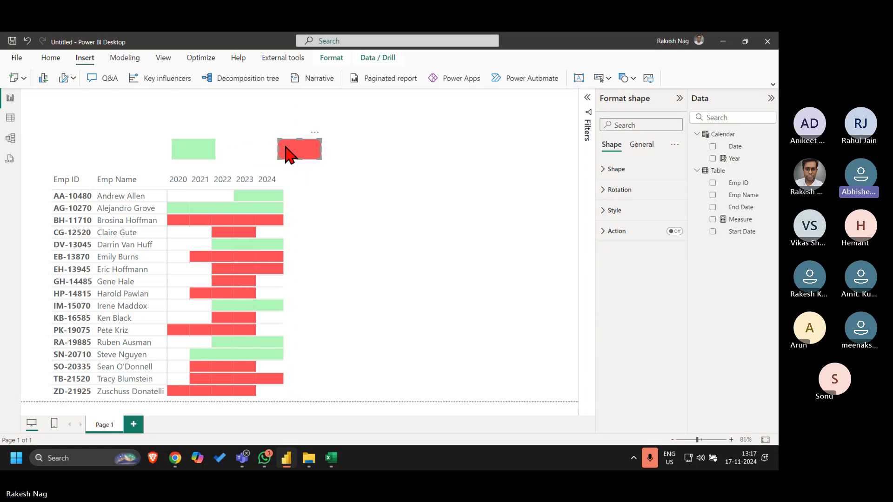
left_click(205, 152)
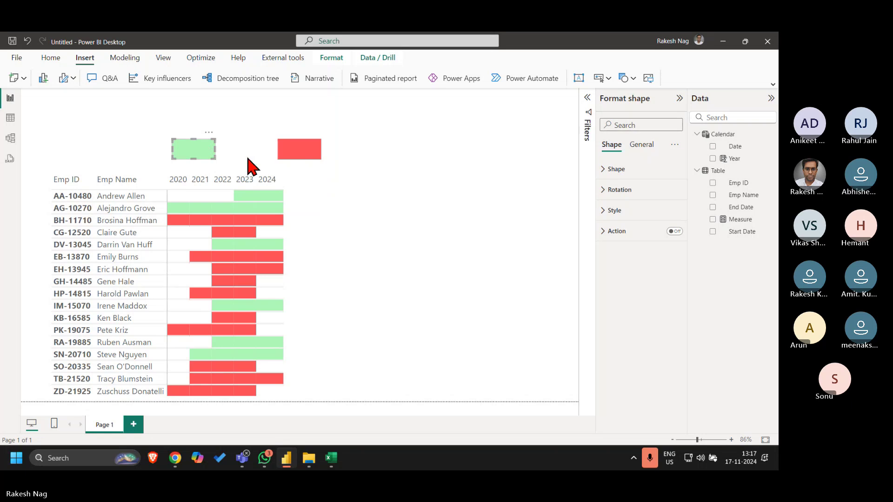
left_click(153, 157)
left_click_drag(151, 149, 92, 102)
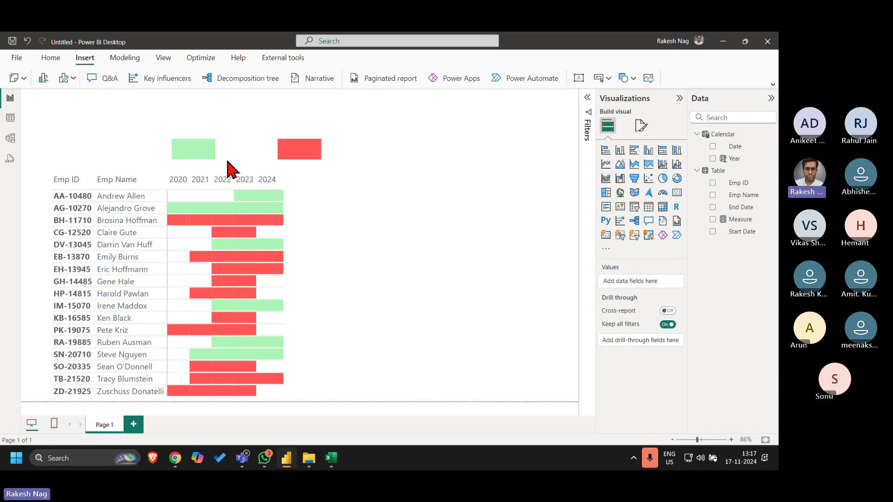
left_click(201, 156)
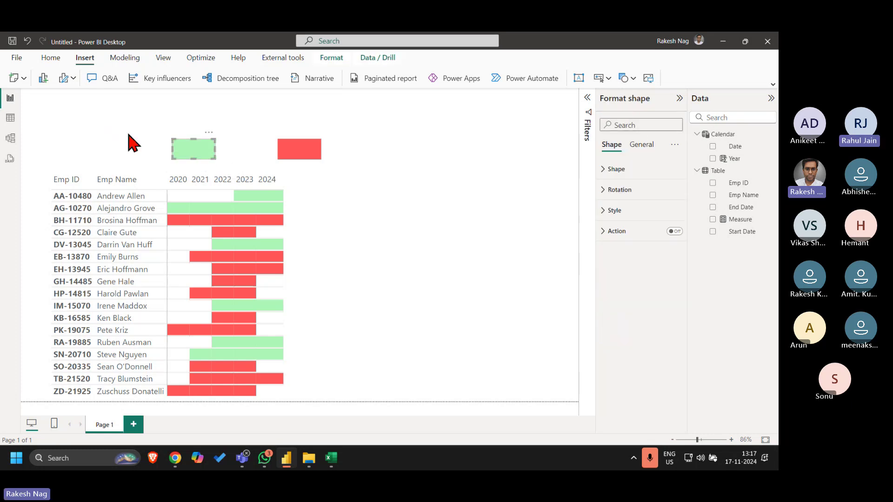
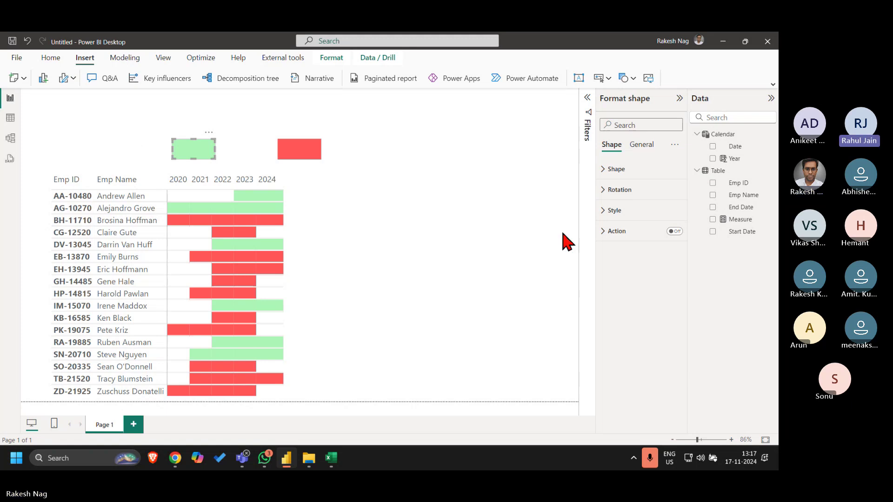
left_click(630, 212)
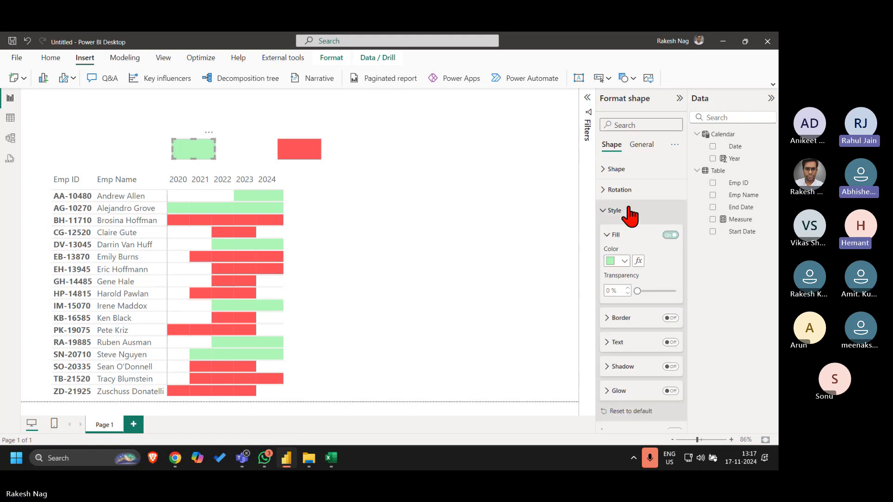
left_click(625, 237)
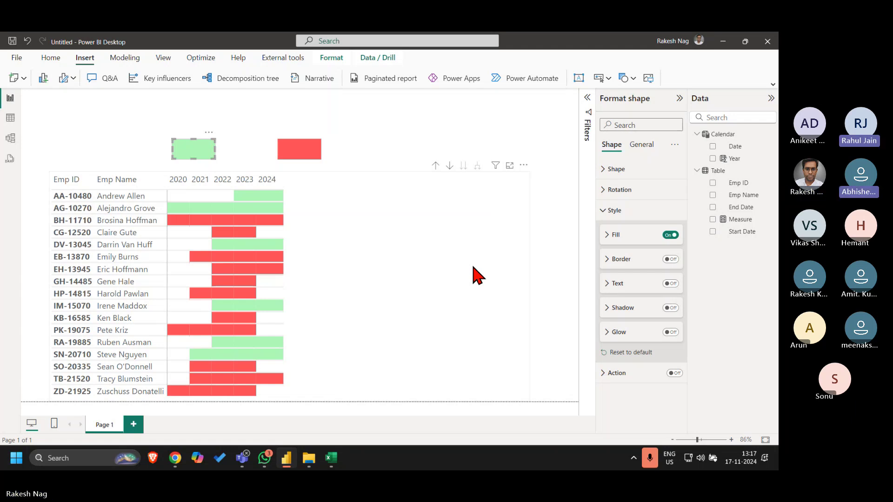
left_click(671, 283)
left_click(628, 289)
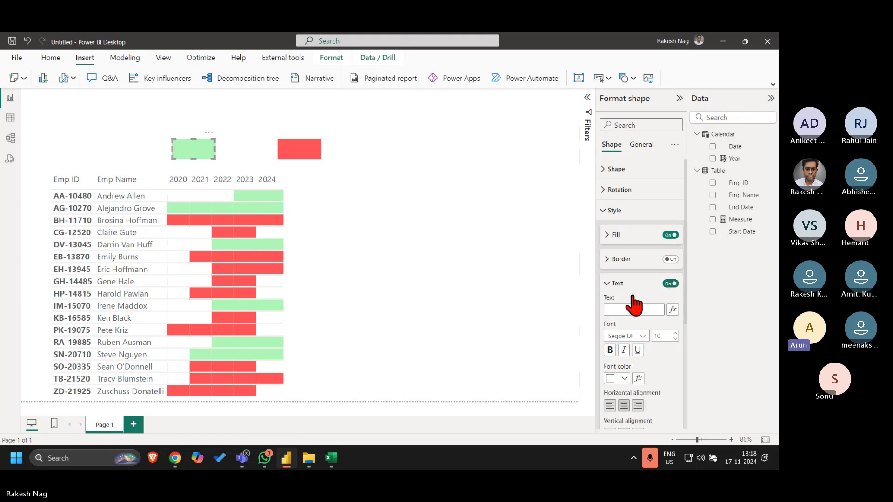
left_click(634, 310)
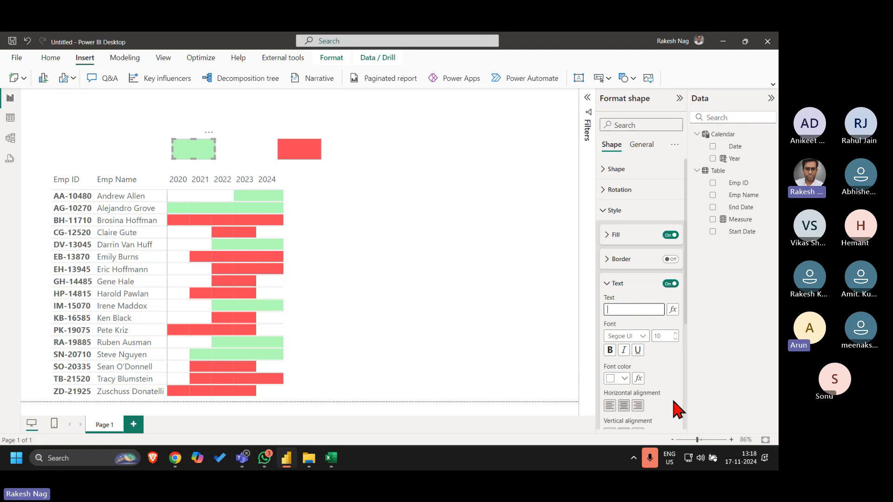
left_click(363, 110)
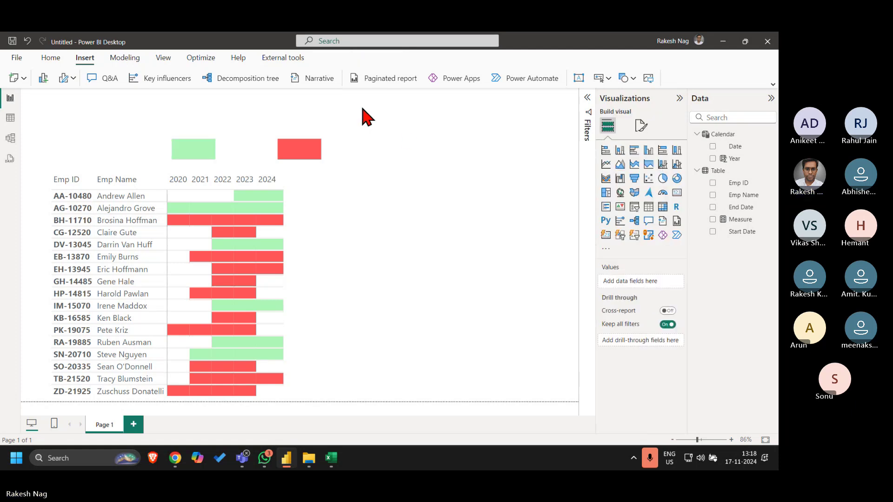
Insert a blank button and place it beside the green rectangle, in the gap before the red one
left_click(606, 77)
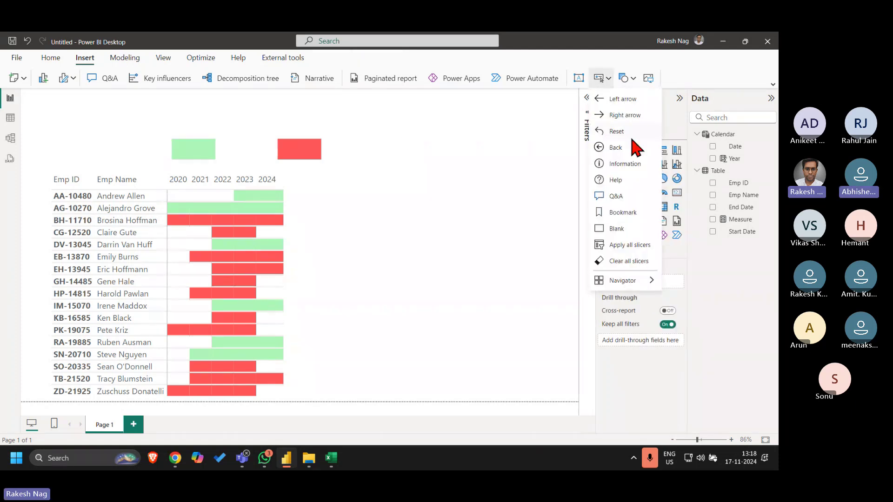
left_click(623, 230)
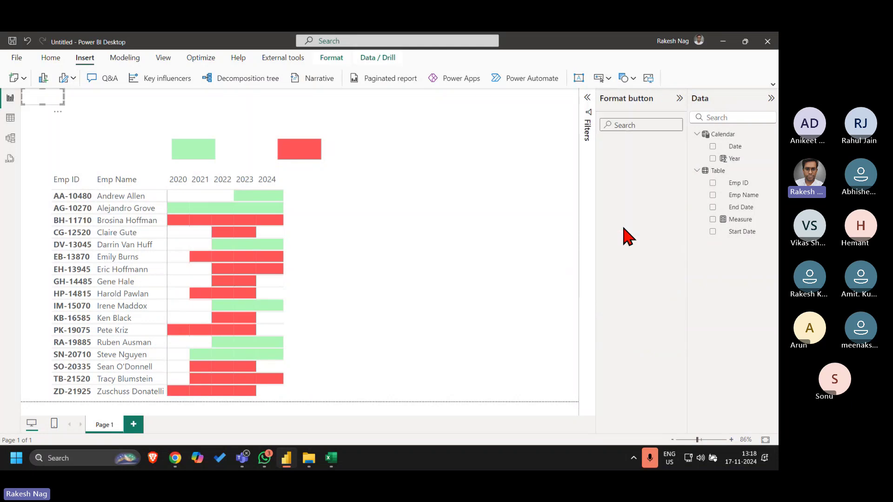
left_click_drag(49, 100, 239, 160)
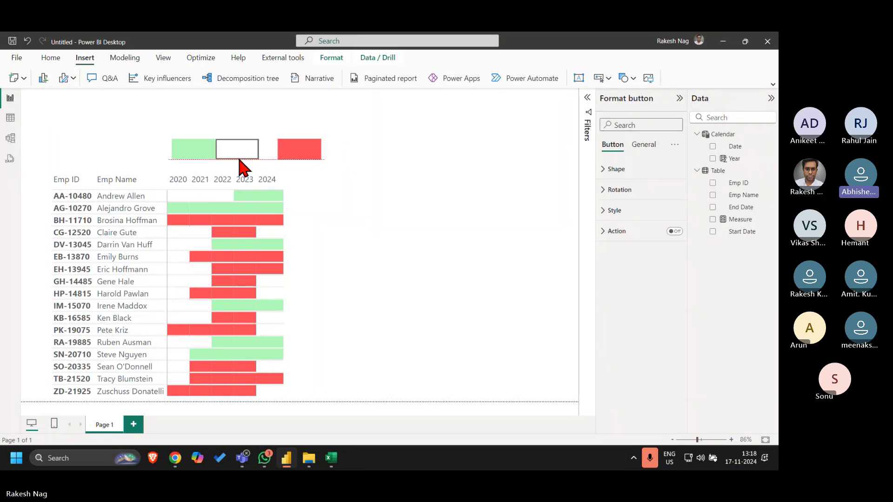
Turn on the blank button's text in its default state and set it to "Still Working"
left_click(615, 210)
left_click(619, 289)
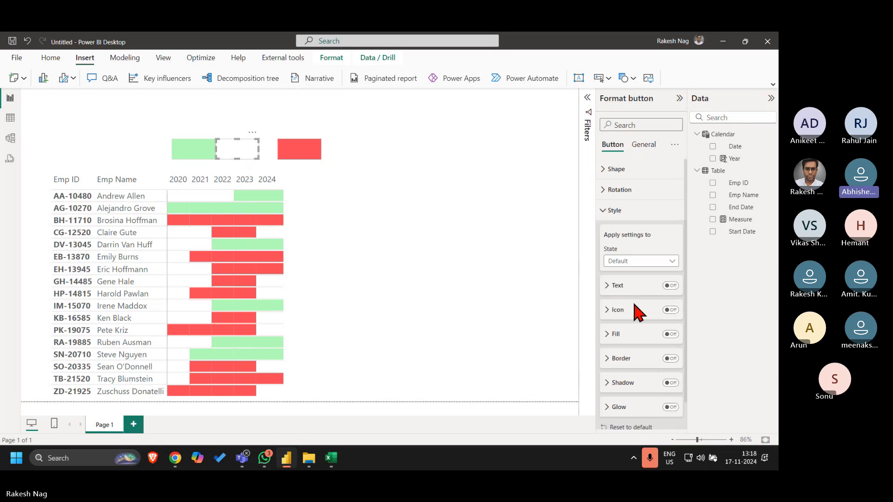
left_click(671, 285)
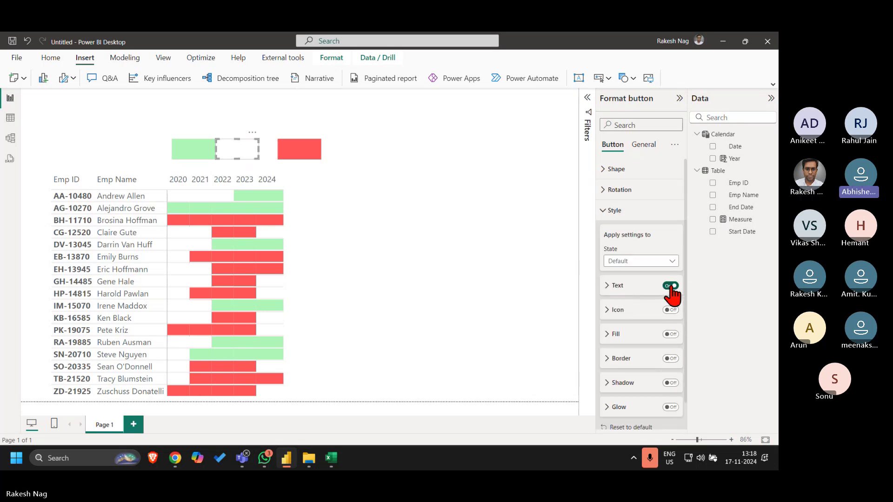
left_click(638, 287)
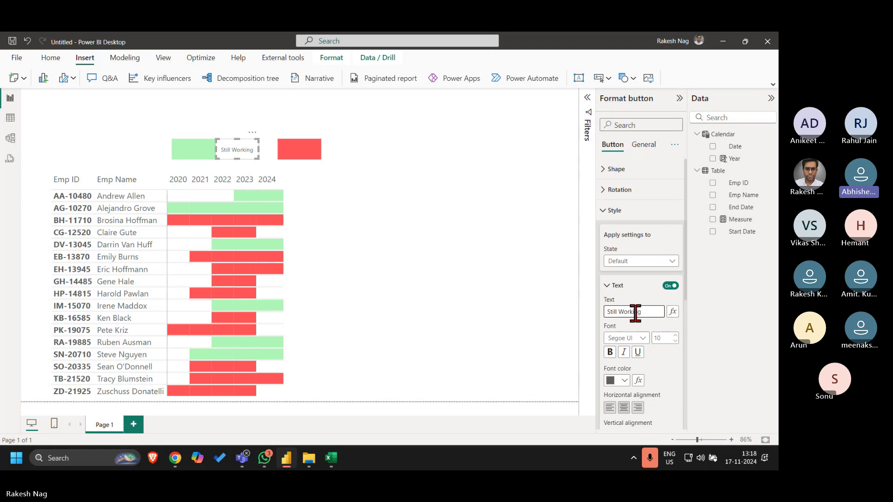
left_click(248, 153)
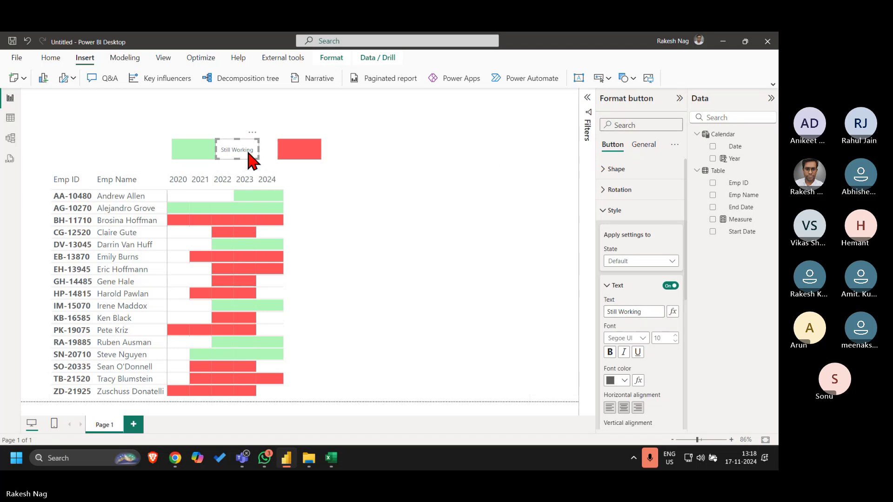
Paste a copy of the Still Working button beside the red rectangle and set its text to "Left"
key("ctrl+v")
left_click_drag(248, 153, 350, 148)
left_click(618, 312)
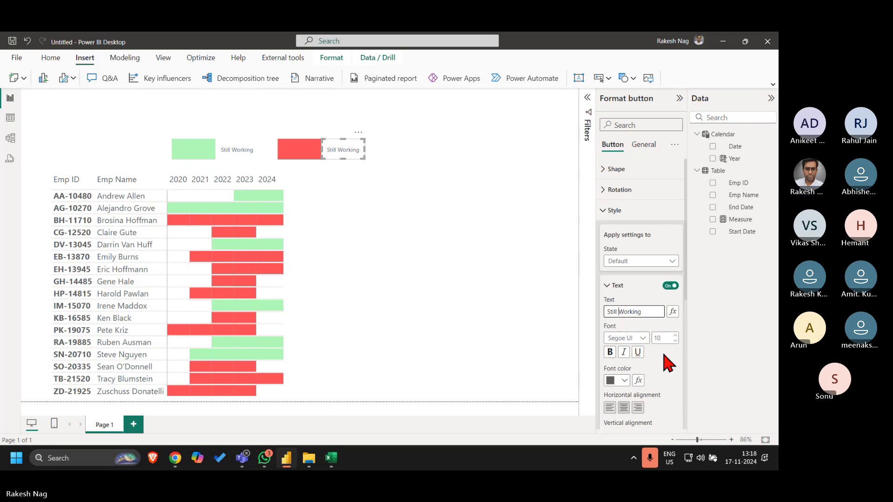
key("ctrl+a")
key("BackSpace")
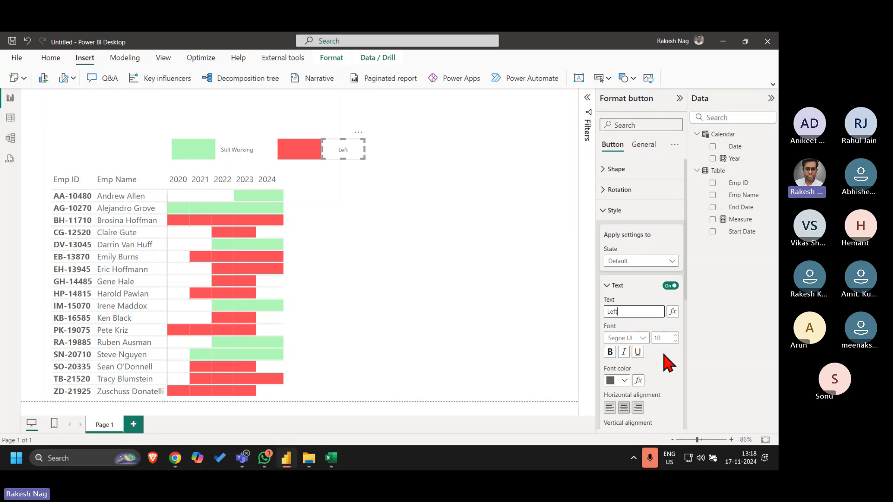
Group the two legend rectangles with their text buttons and reduce the group's height to about 19
left_click_drag(385, 135, 116, 182)
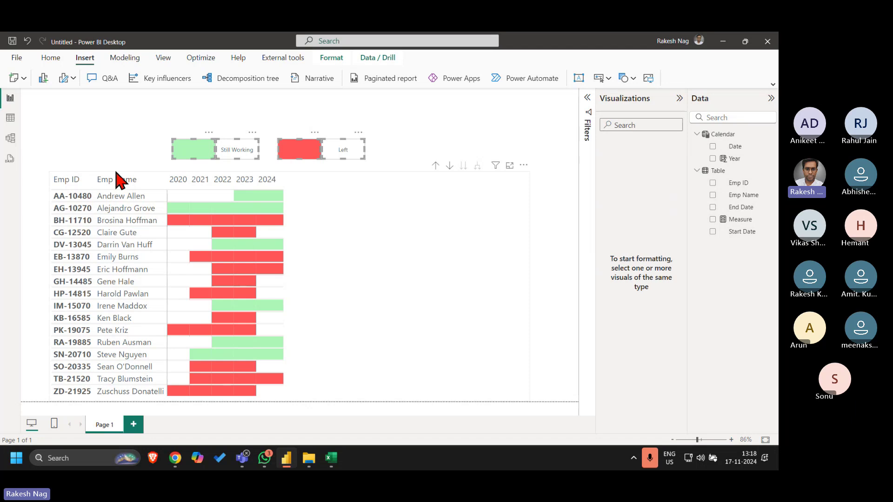
key("ctrl+g")
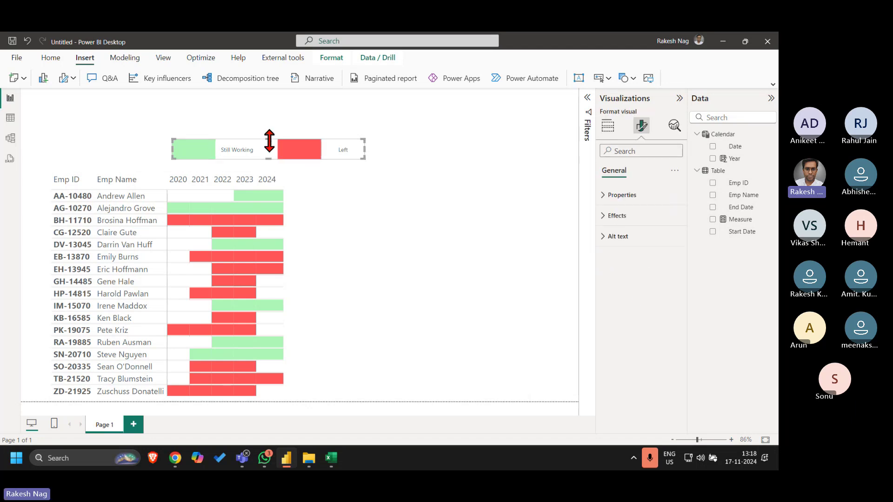
left_click_drag(269, 139, 272, 155)
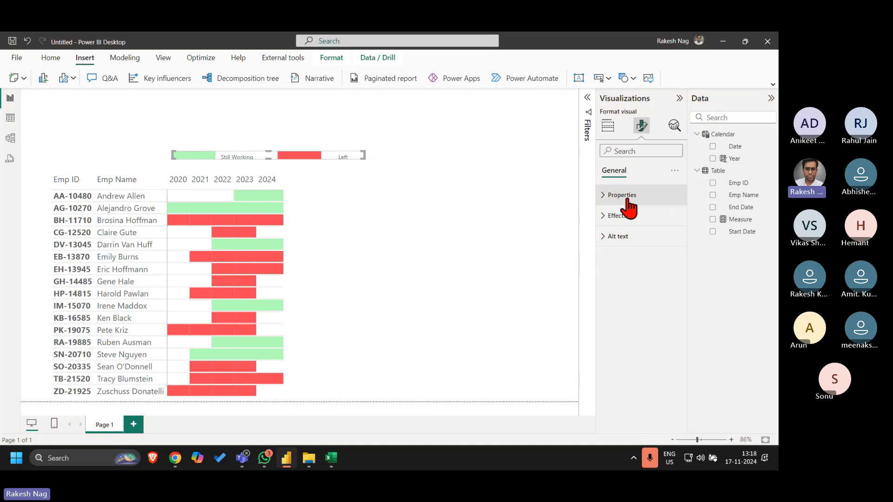
Set the legend group's width to 300 and enlarge the group slightly from its corner to a height of about 27
left_click(614, 195)
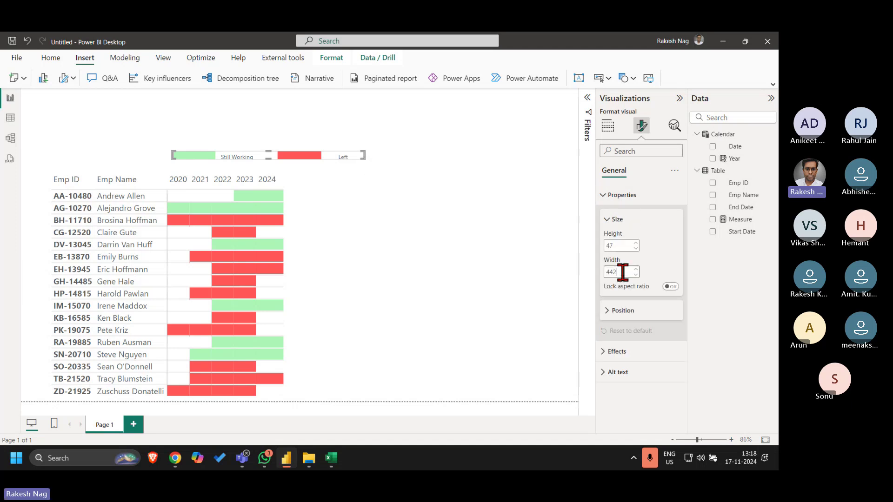
key("Down")
key("Down")
key("Return")
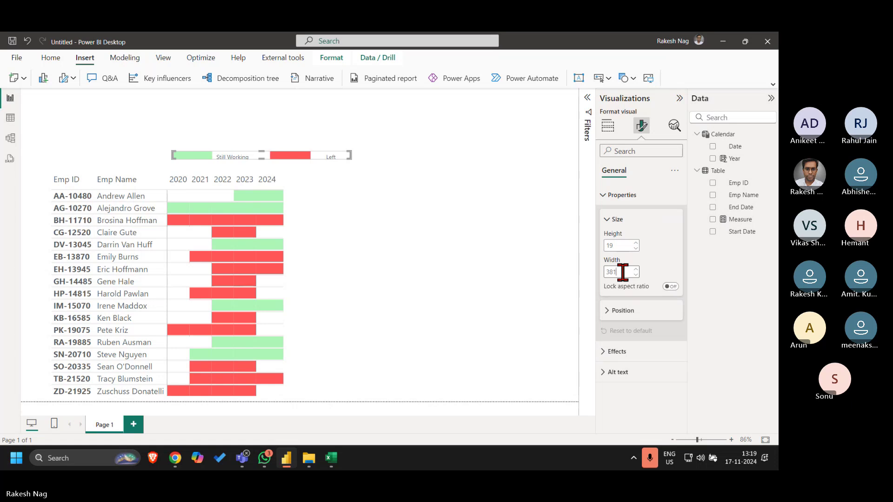
key("Down")
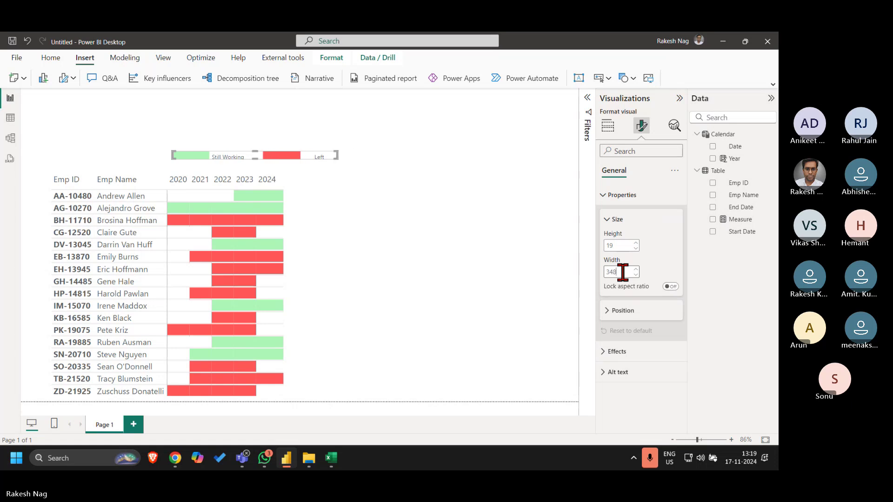
key("Down")
key("Down")
key("Down")
key("Down")
key("Down")
key("Down")
key("Down")
key("Down")
key("Down")
key("Down")
key("Down")
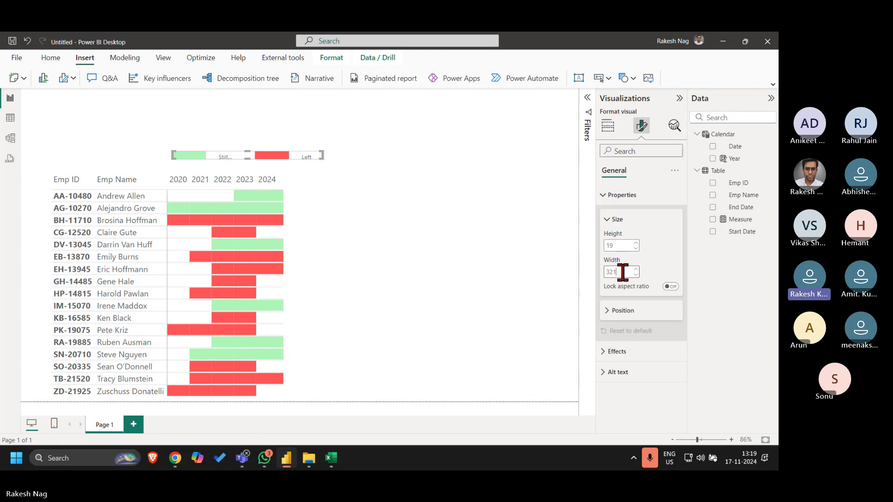
key("Return")
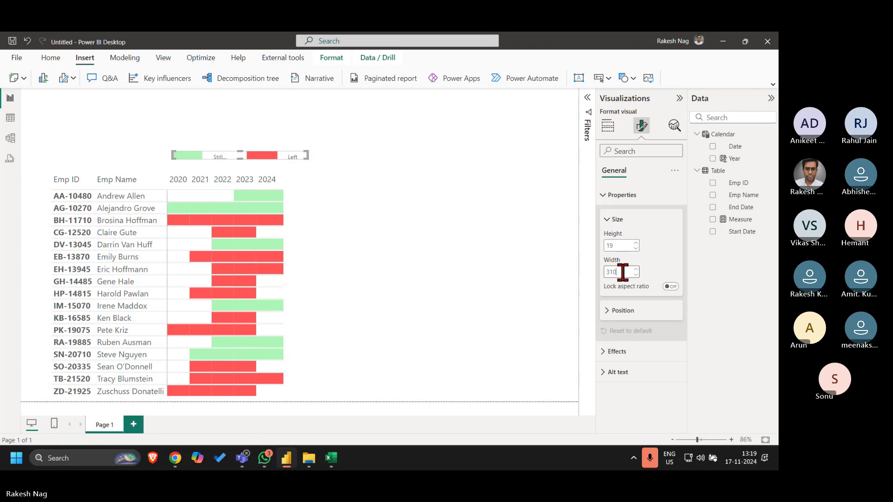
key("Down")
key("Down")
key("Down")
key("Down")
key("Down")
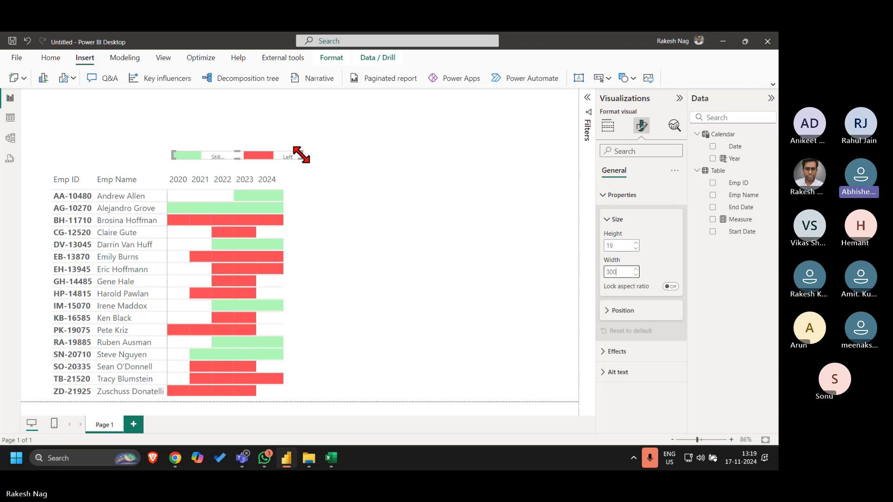
left_click_drag(299, 154, 332, 166)
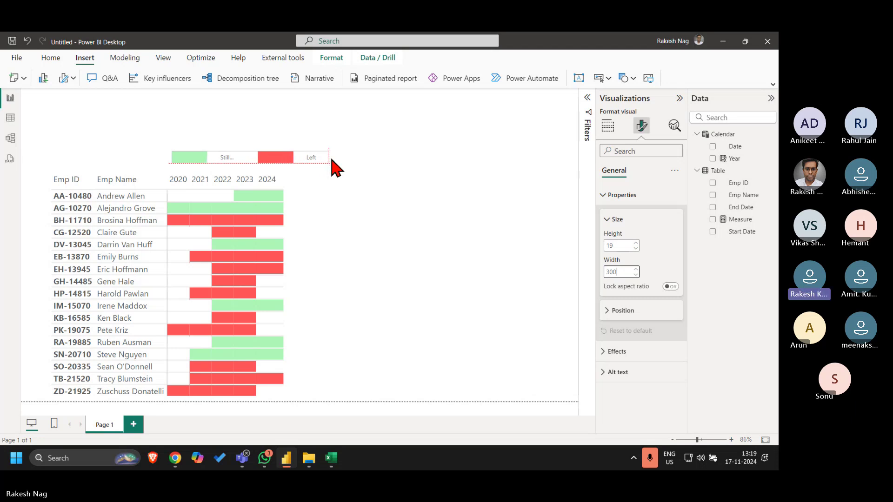
Set the top text padding of the Still Working button to 0 px in its default state
left_click(226, 157)
left_click(615, 211)
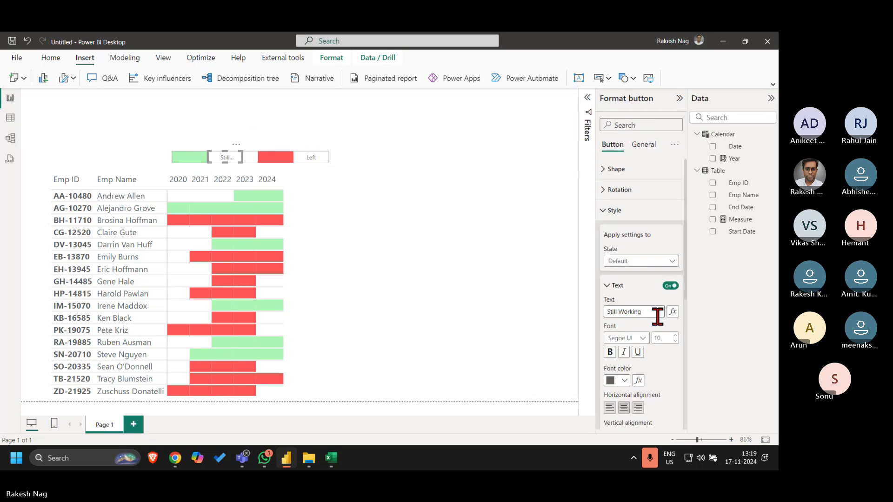
left_click(613, 285)
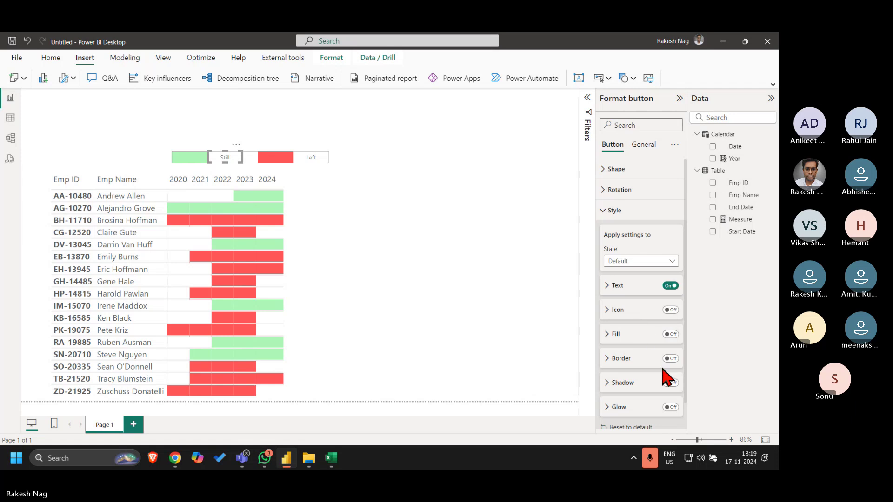
left_click(634, 286)
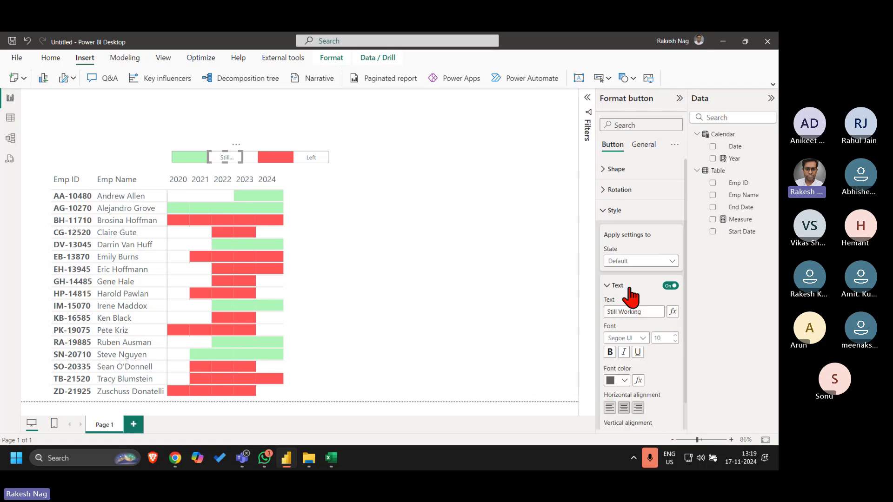
scroll(634, 295, "down", 3)
scroll(655, 362, "down", 2)
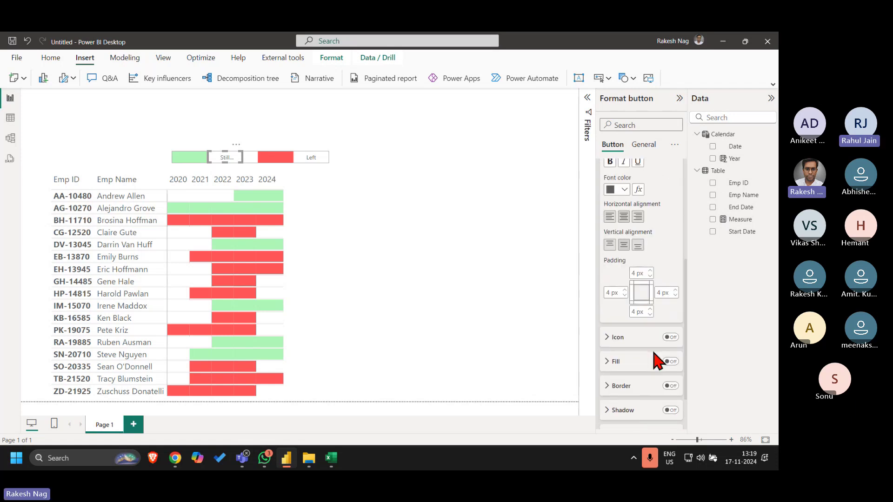
left_click(636, 312)
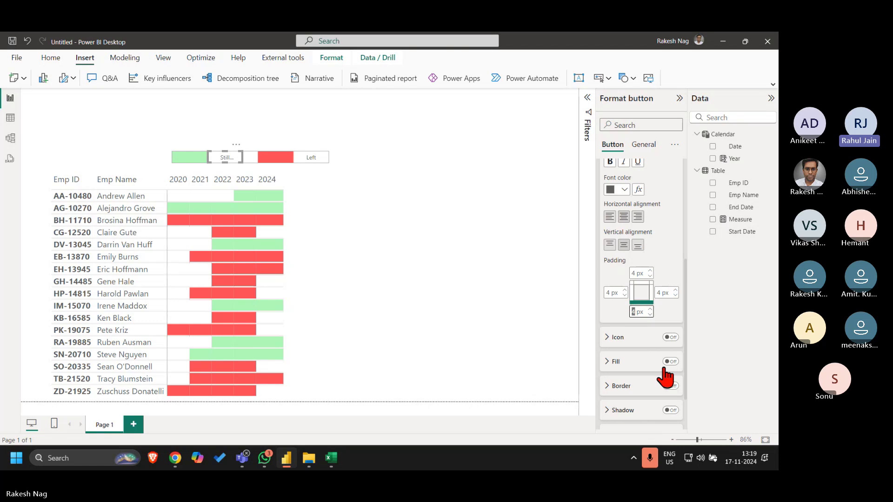
type("0")
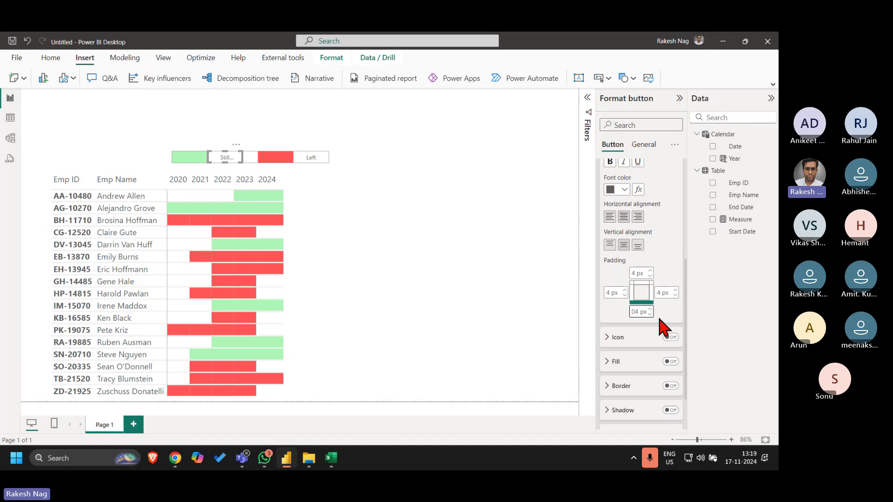
key("BackSpace")
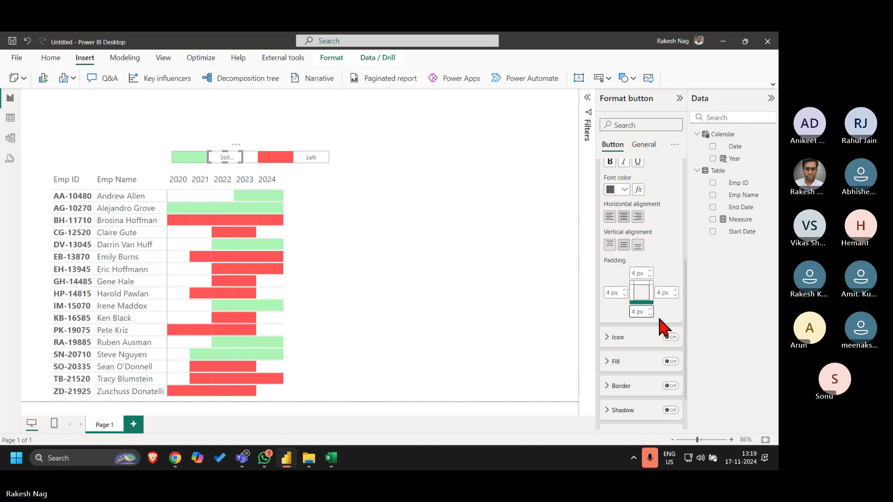
left_click(634, 273)
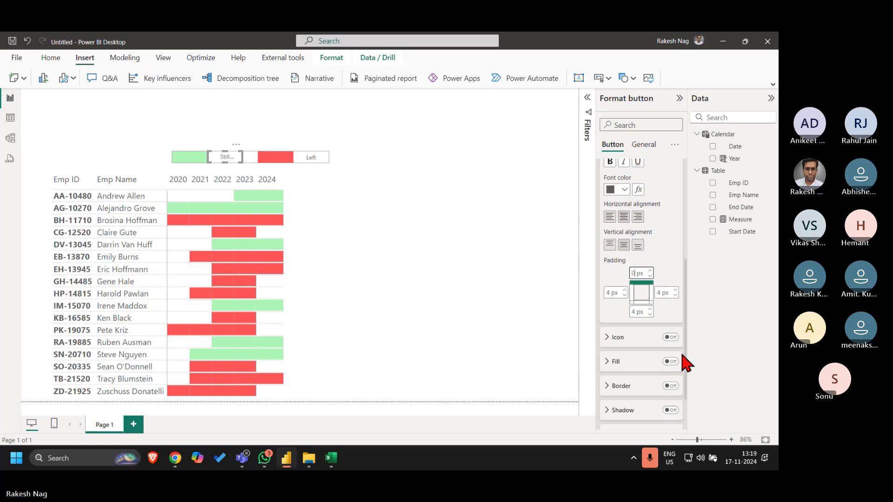
type("47")
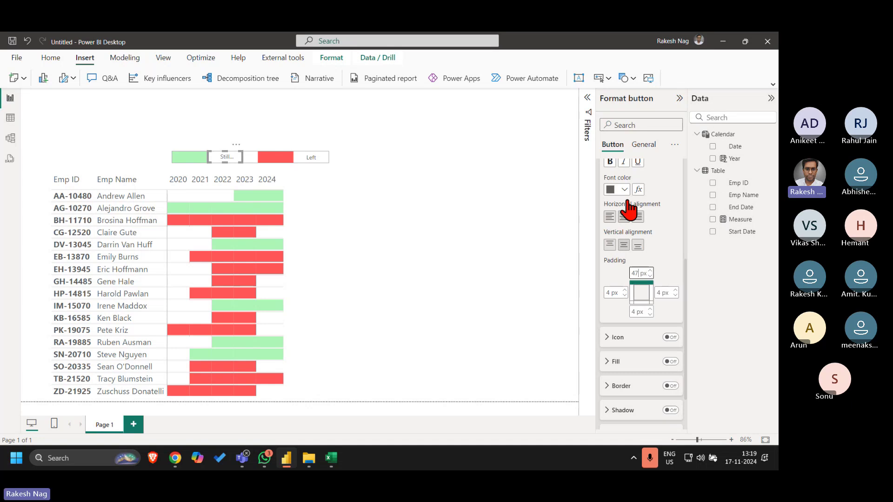
type("0")
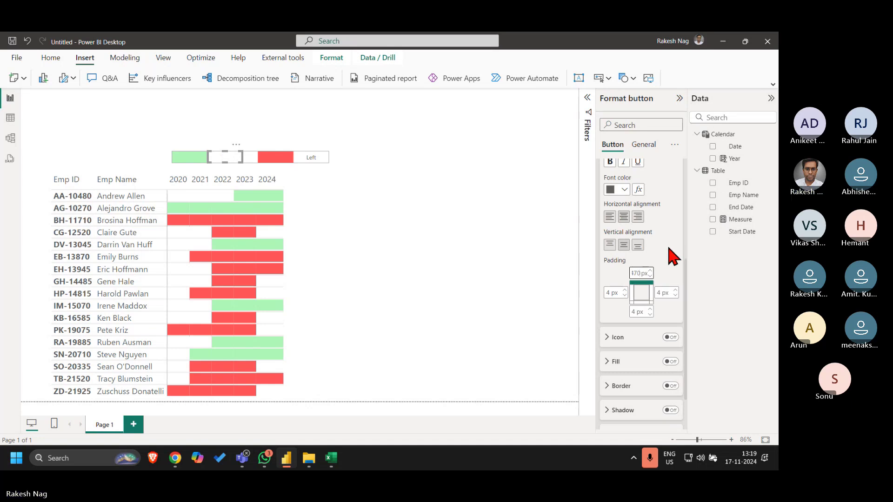
key("BackSpace")
key("BackSpace")
key("BackSpace")
type("0")
Change the text of the button beside the green rectangle to "Active"
scroll(669, 249, "up", 3)
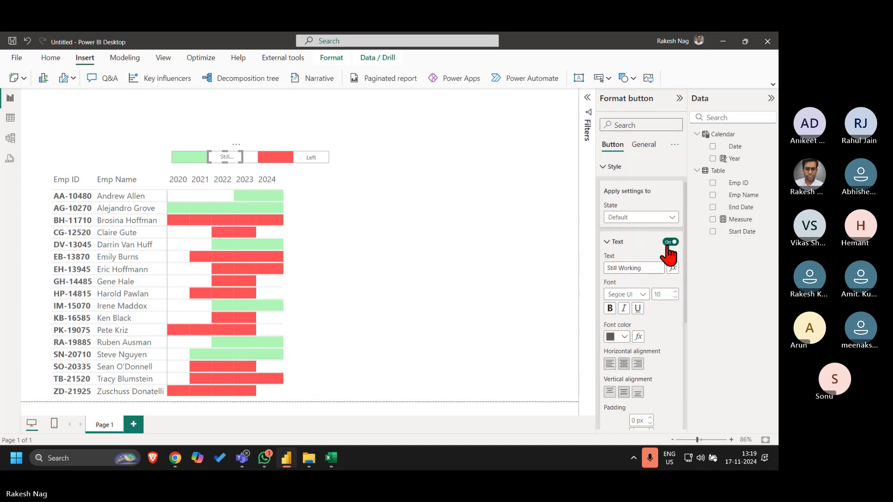
triple_click(643, 263)
type("Active")
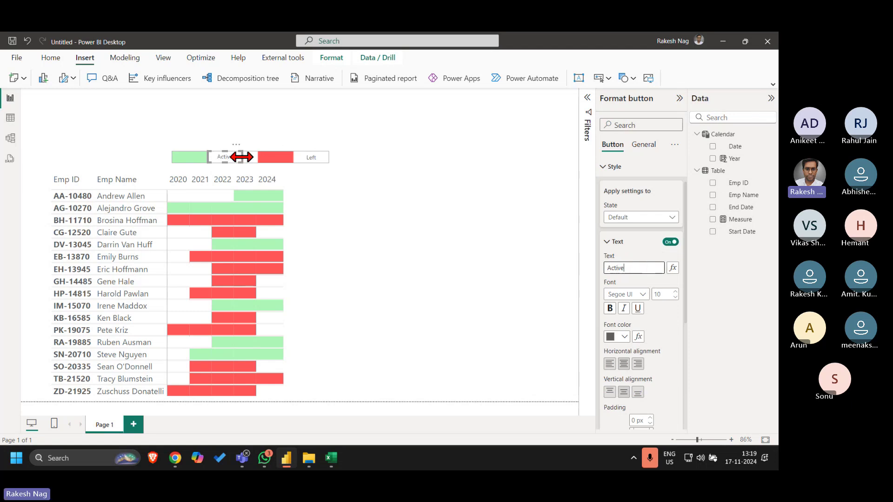
Set the width of both the Active button and the Left button to 50
scroll(633, 186, "up", 2)
left_click(626, 171)
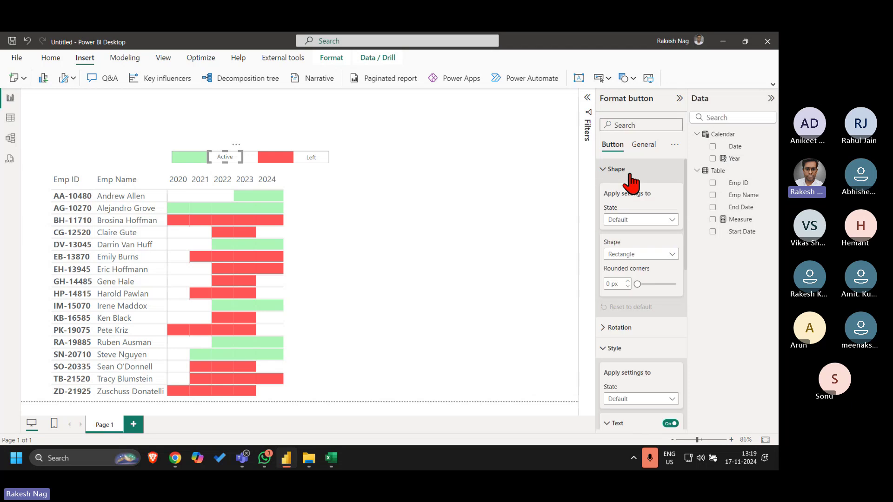
left_click(643, 145)
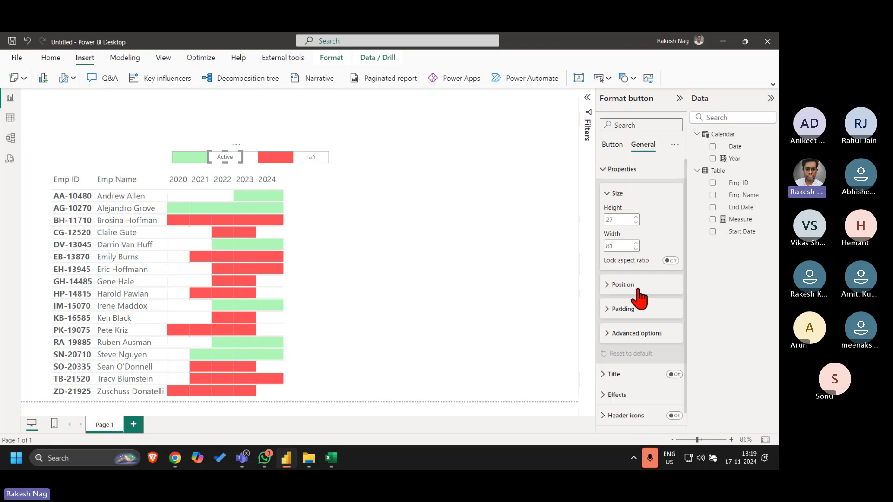
double_click(619, 245)
type("50")
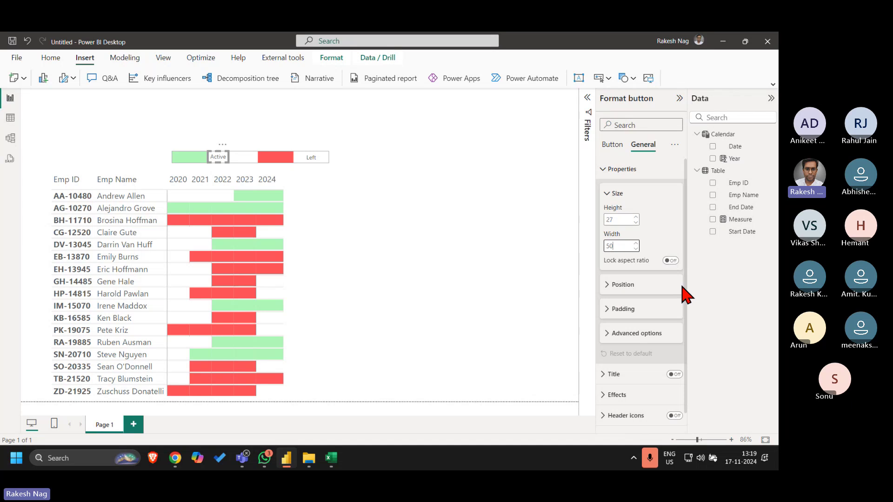
left_click(321, 161)
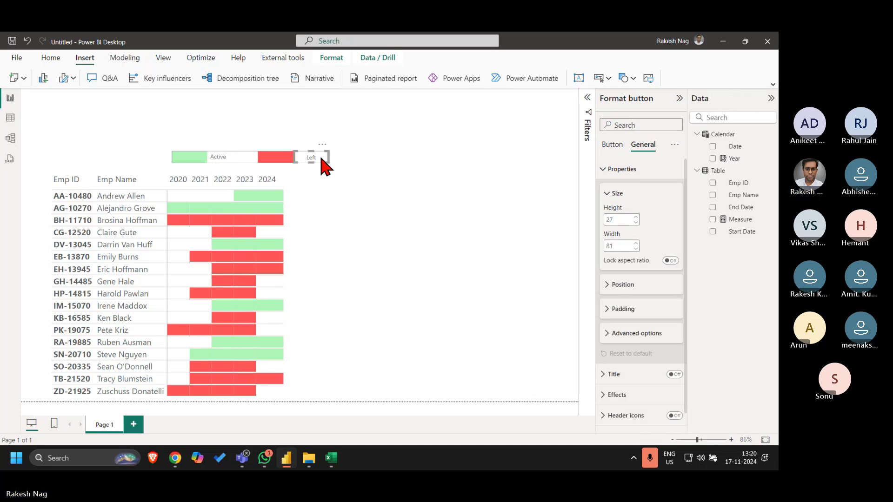
double_click(619, 246)
type("50")
Align the text of the Left and Active buttons horizontally to the left
left_click(619, 145)
left_click(639, 344)
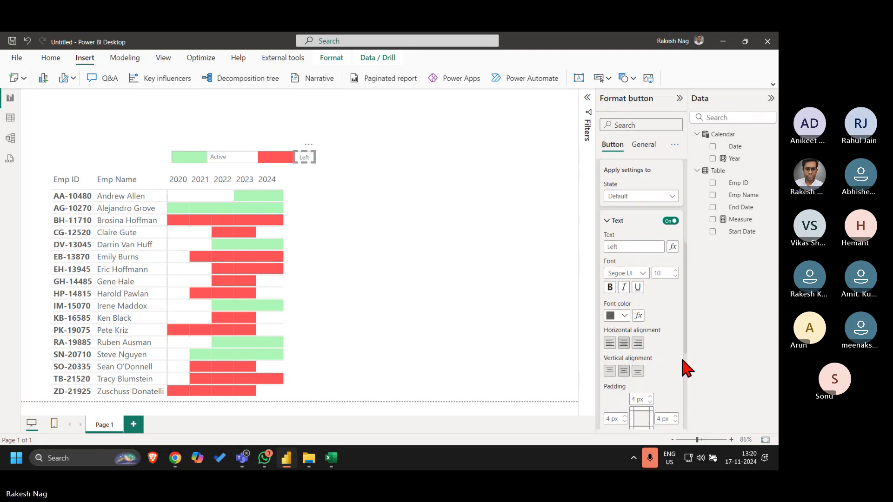
left_click(609, 343)
left_click(221, 158)
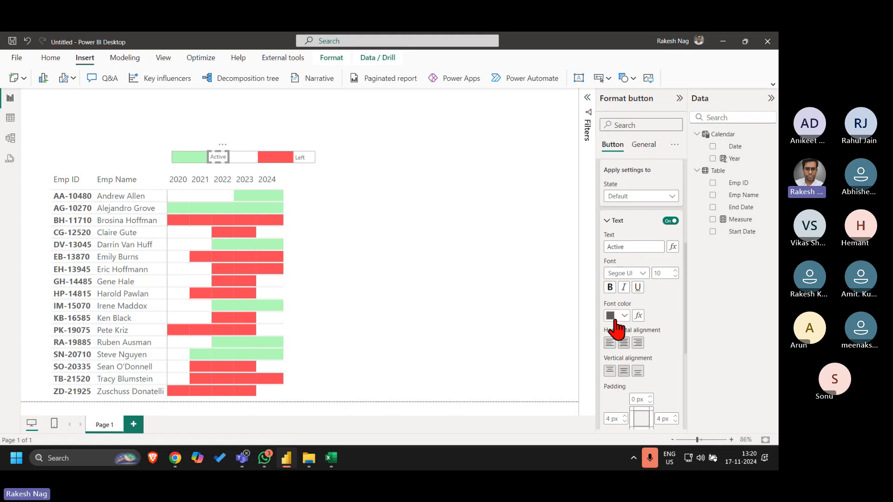
left_click(610, 343)
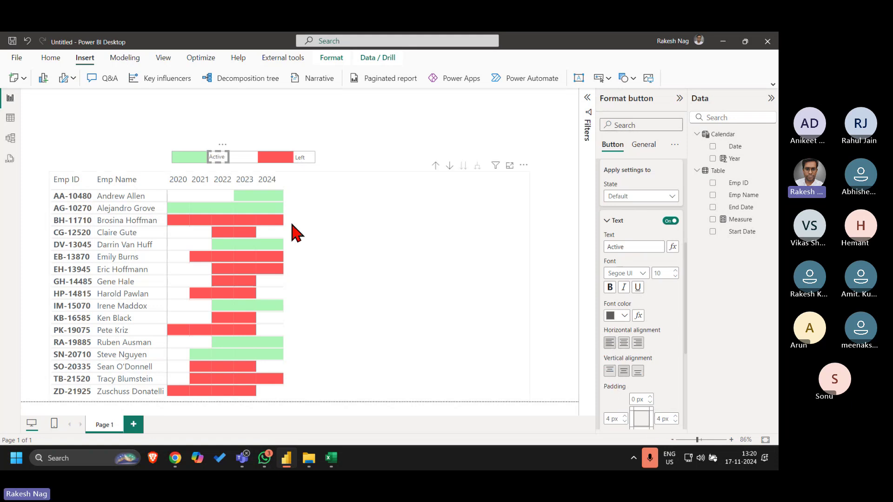
Narrow the whole legend group slightly from its right edge
left_click(355, 150)
left_click(287, 161)
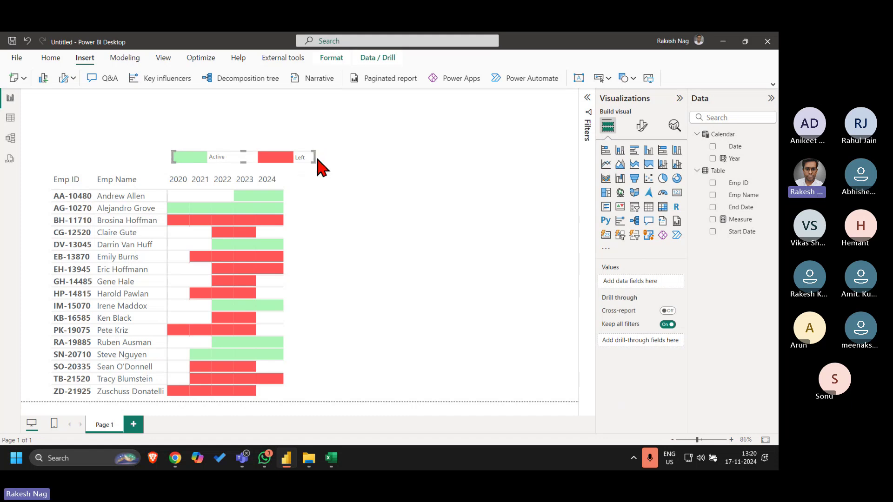
mouse_move(315, 157)
left_mouse_down()
mouse_move(282, 158)
mouse_move(301, 159)
left_mouse_up()
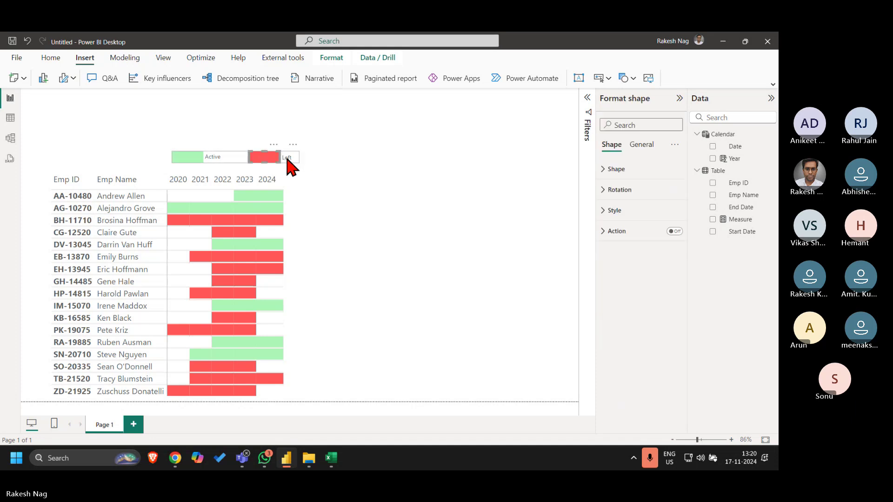
Move the red rectangle and the Left button together leftward until they sit directly beside the Active button
left_click(286, 159)
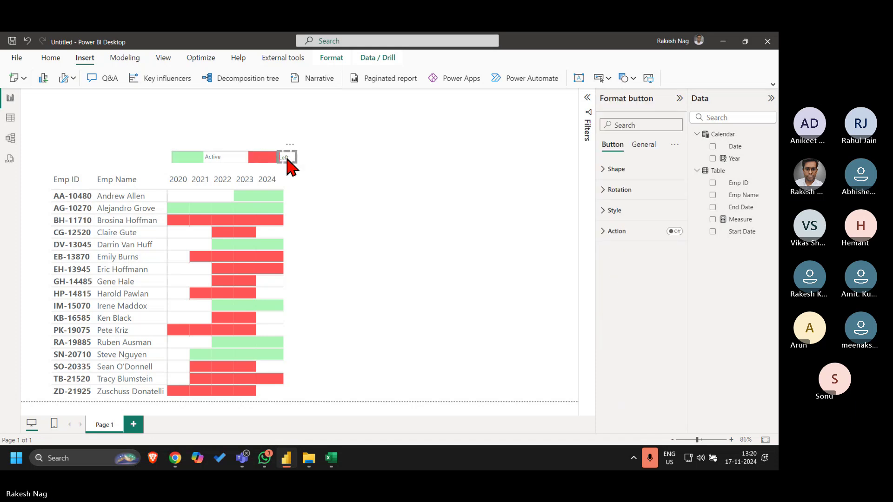
left_click(273, 159, "ctrl")
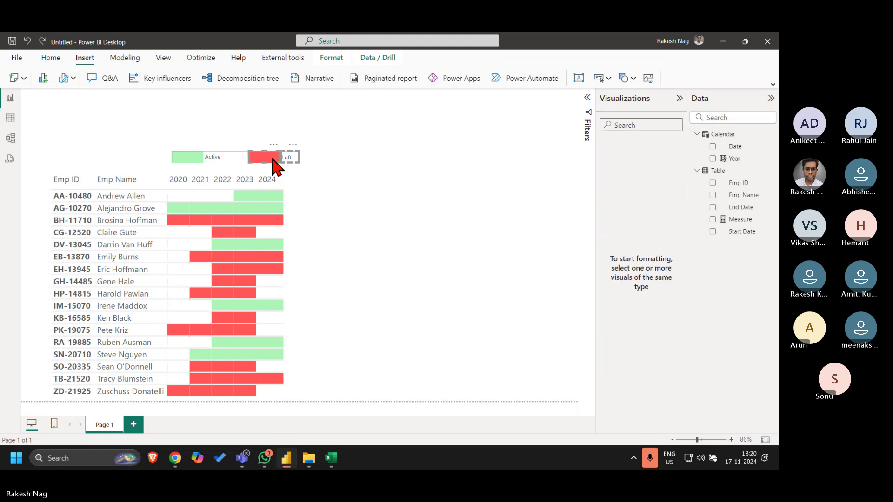
key("Left")
key("Left")
key("Left")
key("Left")
key("Left")
key("Left")
key("Left")
key("Left")
key("Left")
key("Left")
key("Left")
key("Left")
key("Left")
key("Left")
key("Left")
key("Left")
key("Left")
key("Left")
key("Left")
key("Left")
left_click(319, 157)
Select all four legend elements together and set their height to 20
left_click_drag(298, 142, 163, 189)
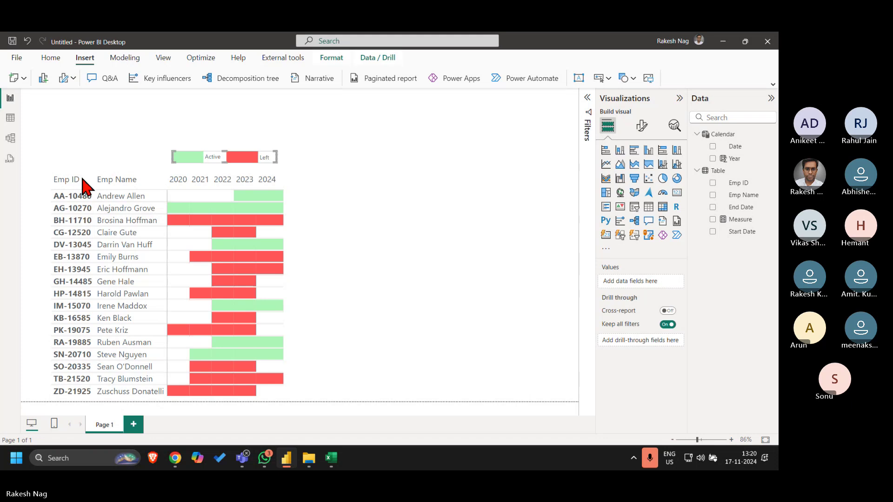
left_click(643, 127)
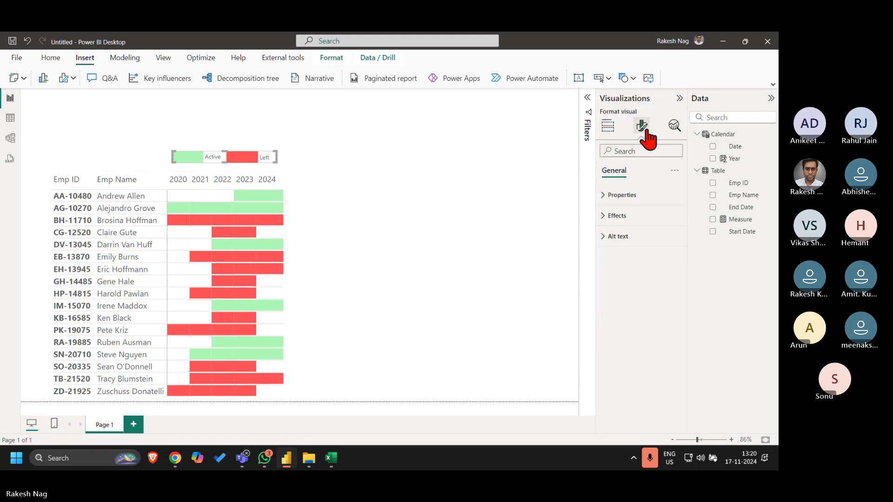
left_click(633, 204)
left_click(623, 271)
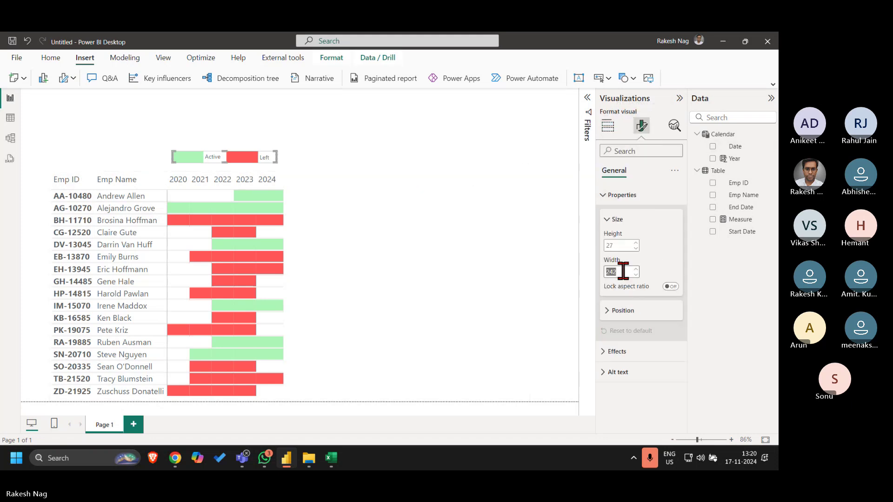
left_click(621, 245)
type("16")
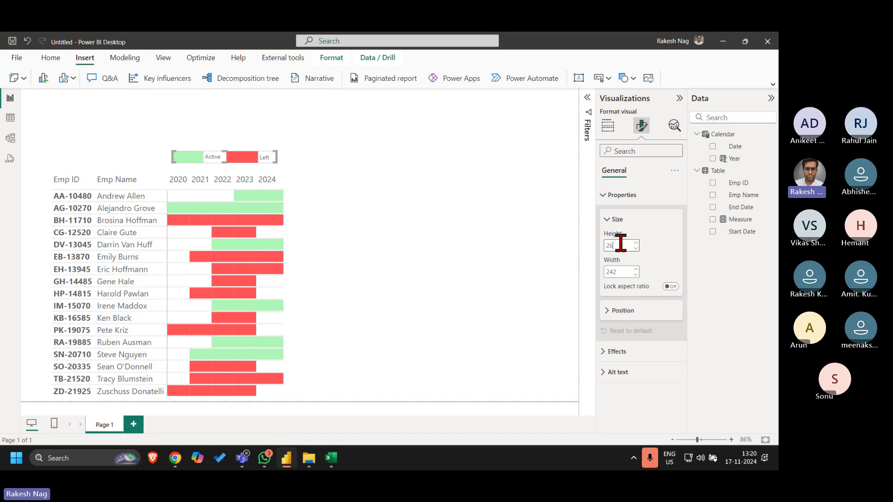
key("BackSpace")
type("4")
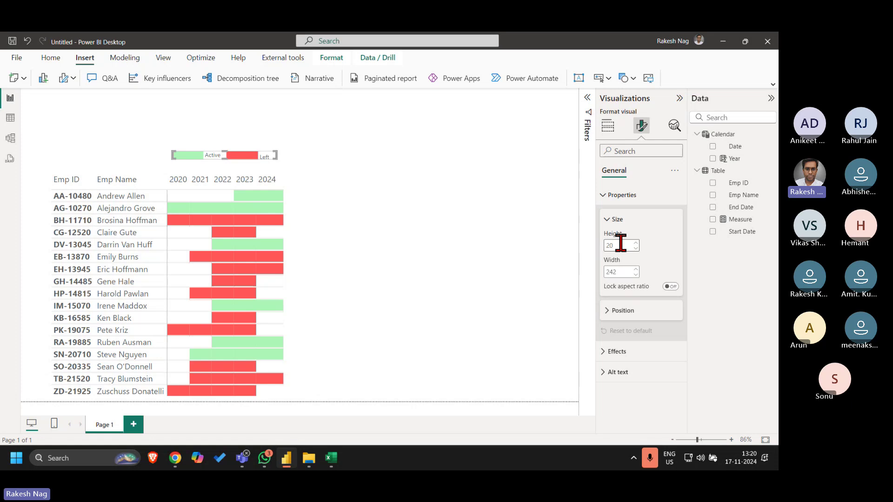
Set the top text padding of the Left button to 0 px
left_click(272, 156)
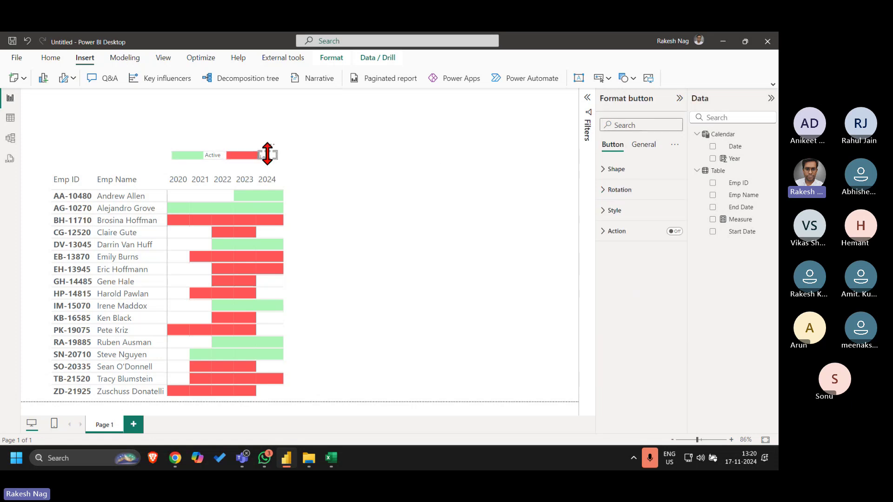
left_click(613, 210)
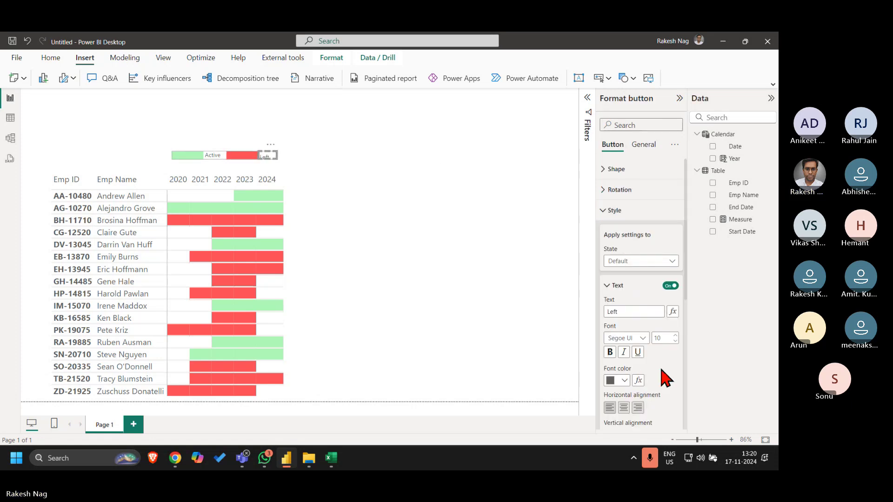
scroll(663, 374, "down", 3)
double_click(638, 303)
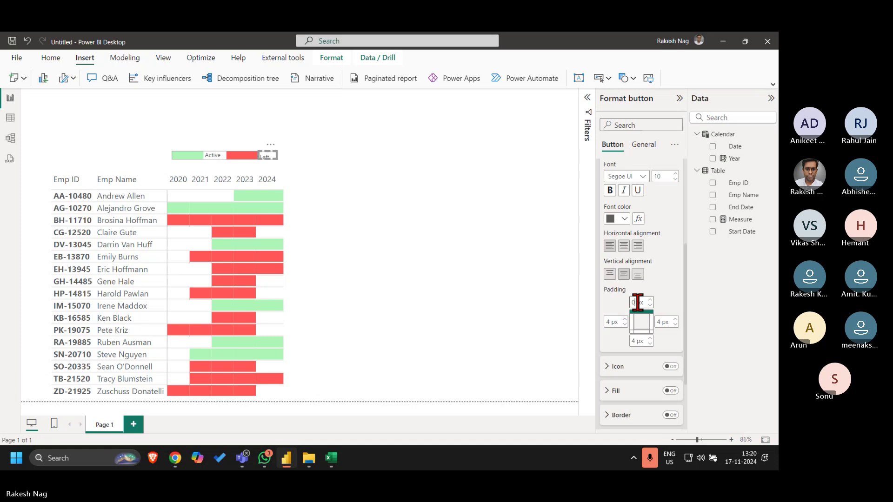
type("0")
left_click(341, 139)
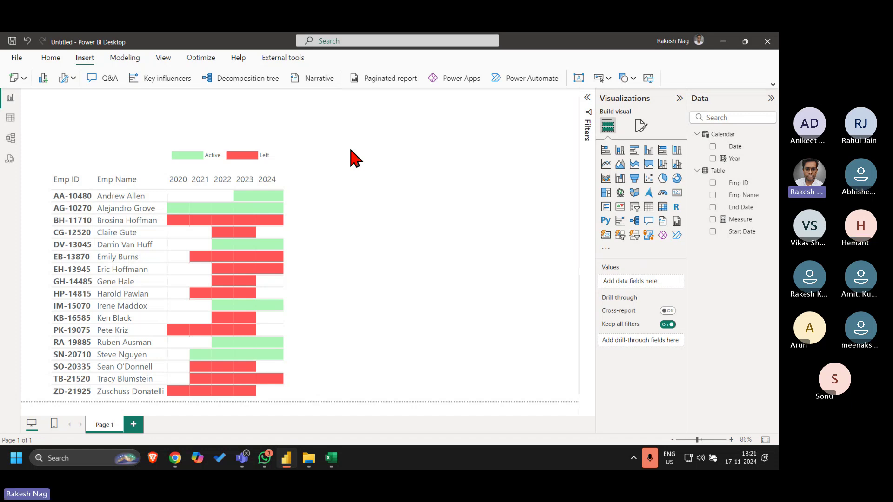
Move the employee tenure matrix and its legend upward together on the report page
left_click(425, 194)
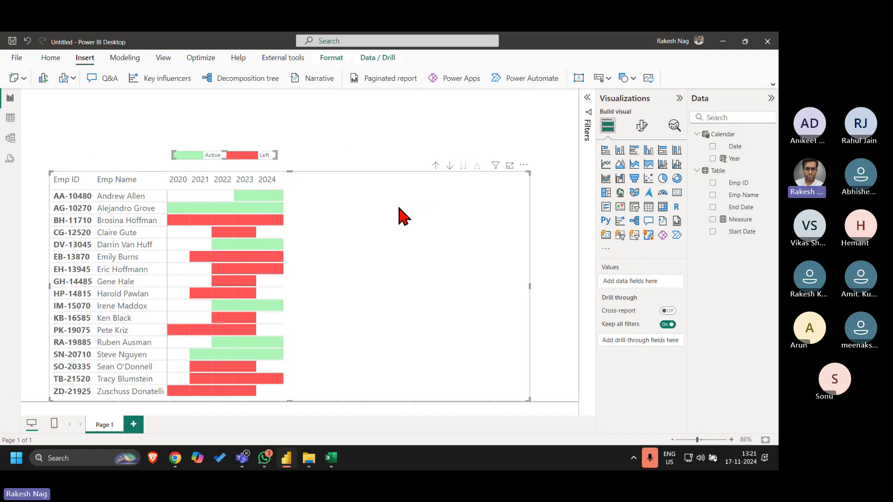
left_click_drag(399, 207, 398, 187)
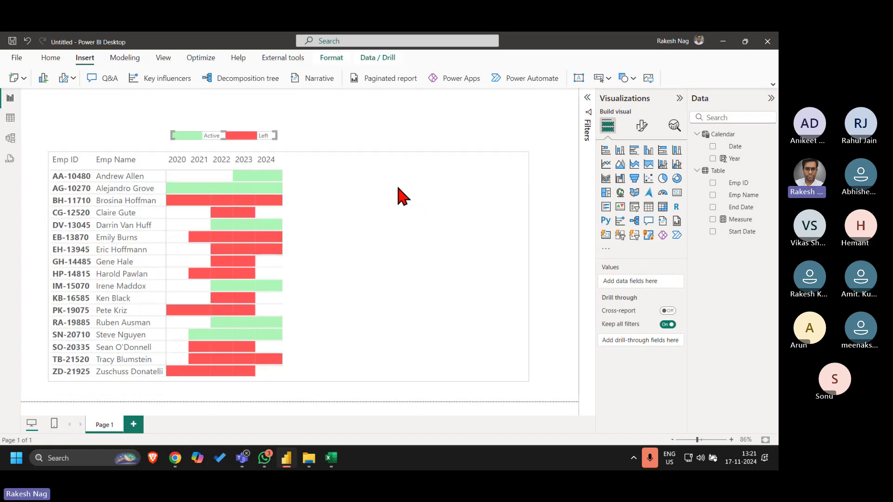
left_click(540, 187)
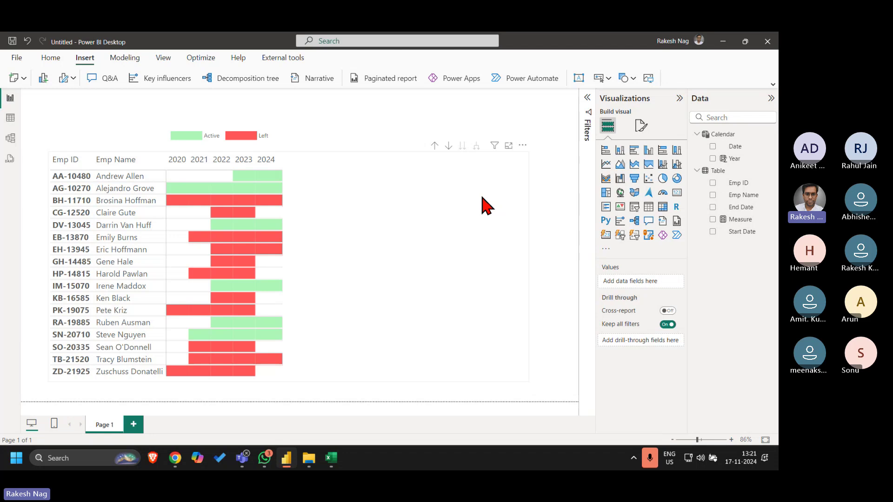
left_click(456, 55)
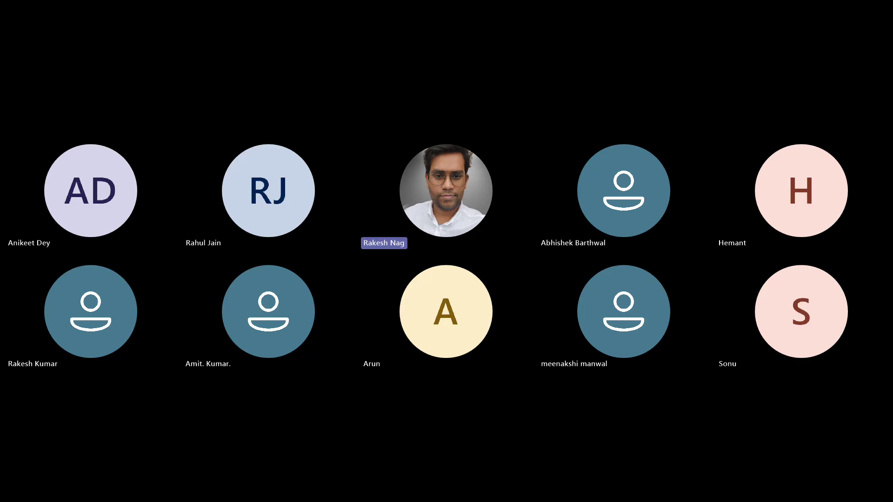